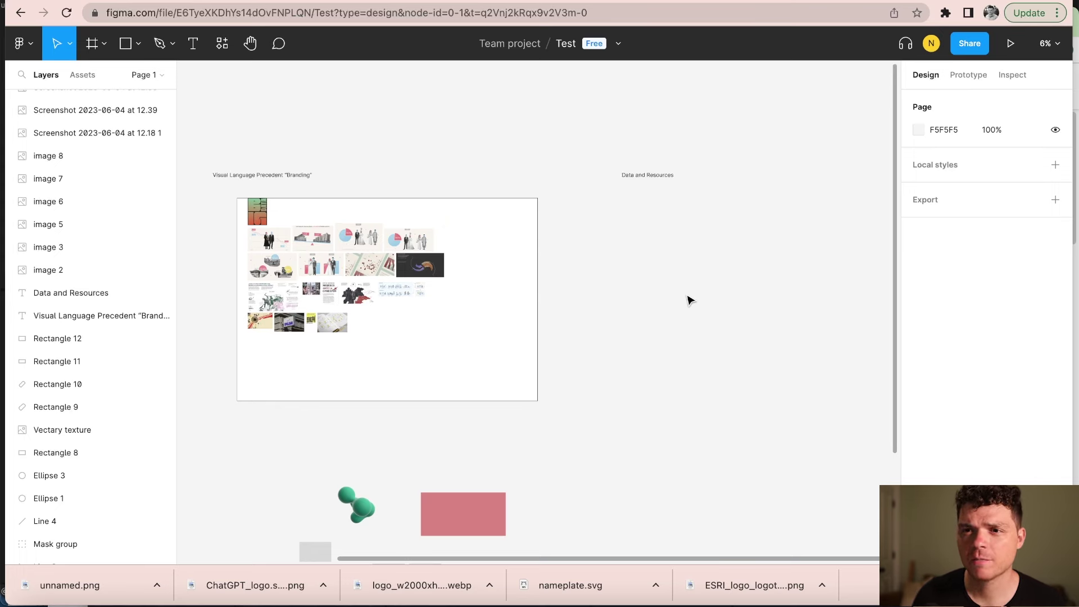
pyautogui.click(31, 48)
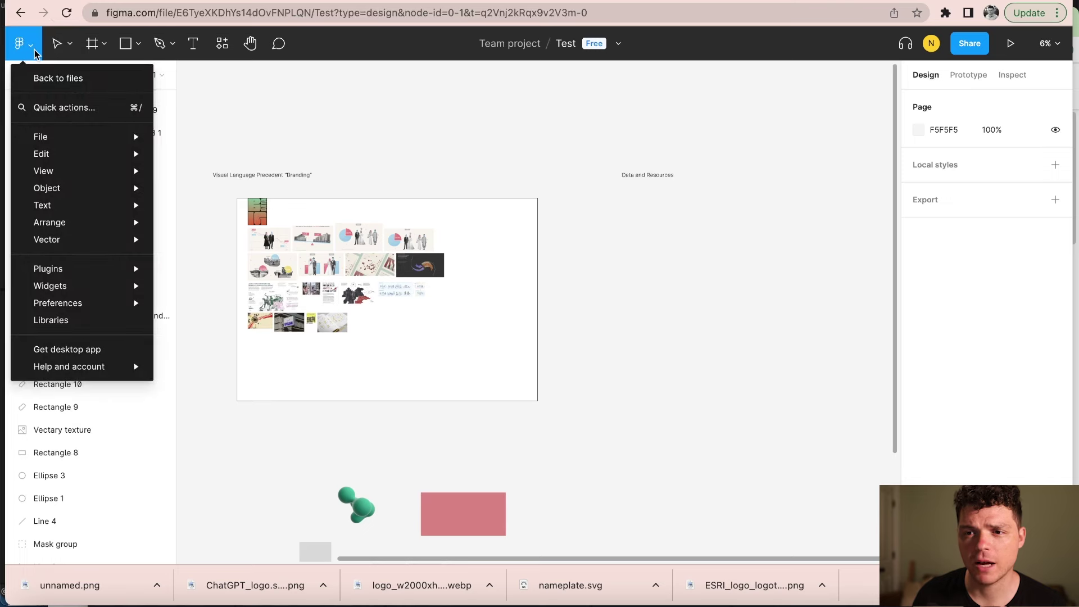
pyautogui.moveTo(81, 273)
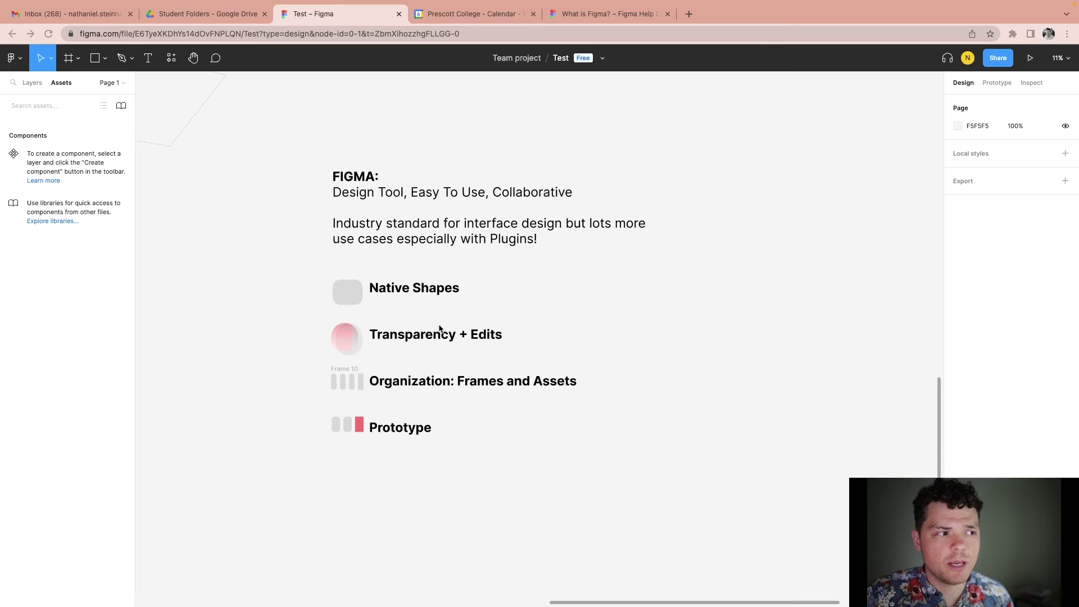
# Step: Show the layer list and draw a rectangle about 3558 × 1277 in the empty area beside the FIGMA text block
pyautogui.scroll(-5, 257, 334)
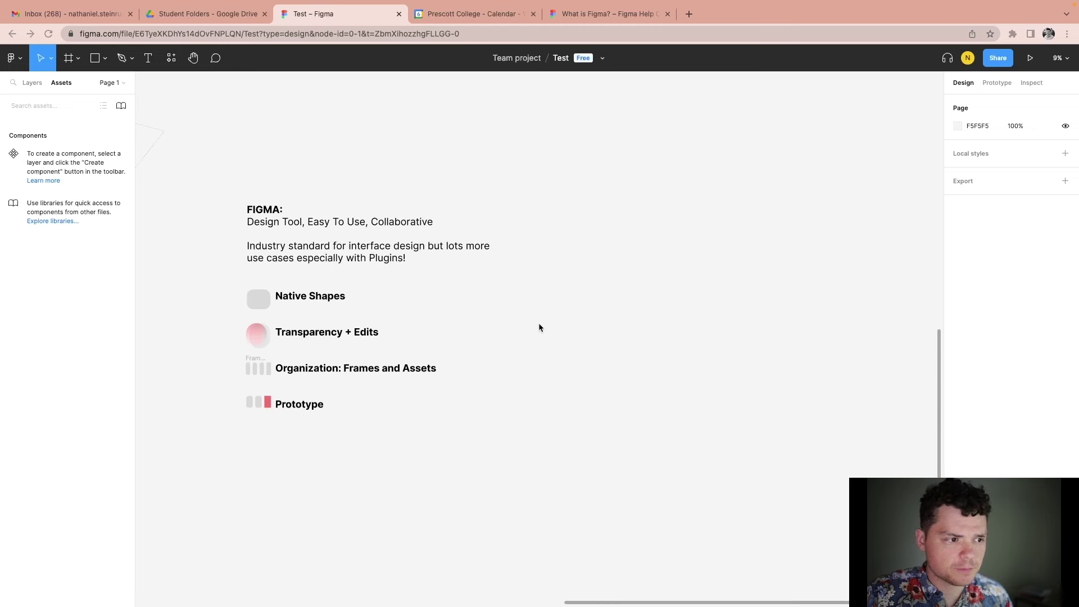
pyautogui.click(32, 83)
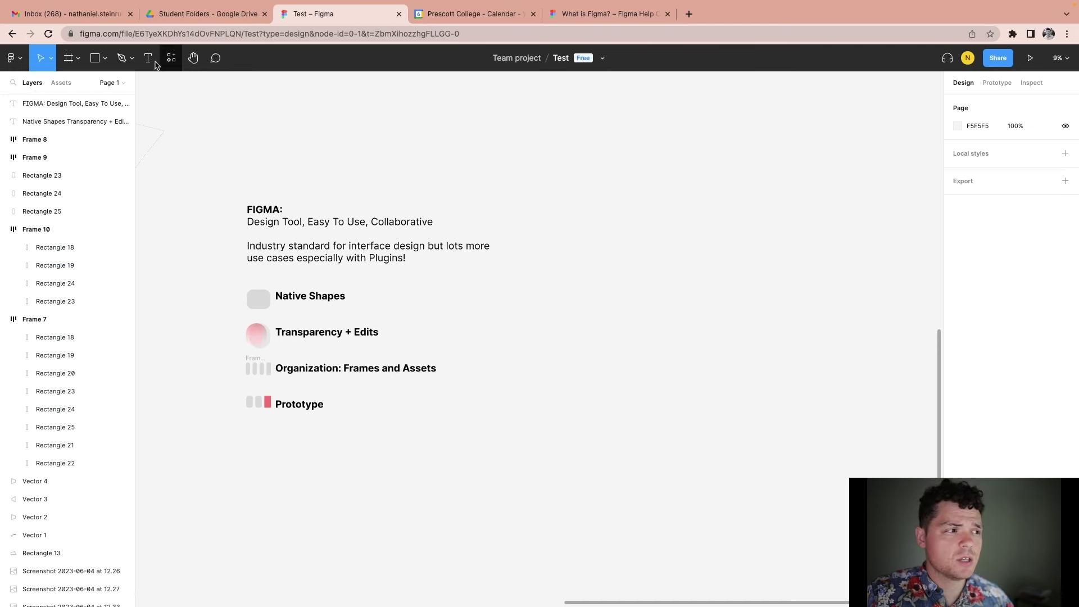
pyautogui.click(101, 59)
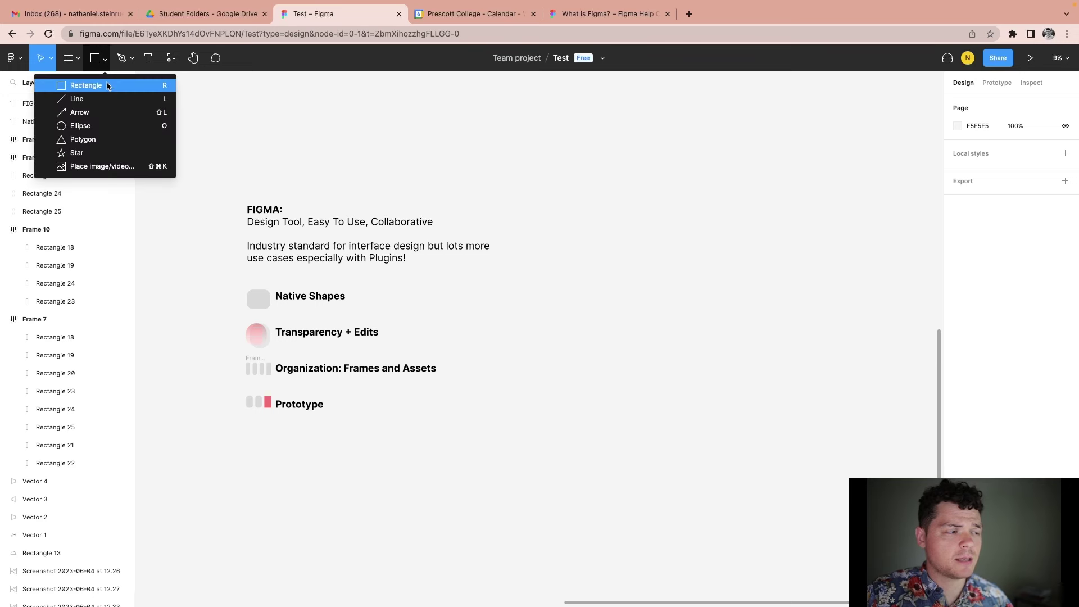
pyautogui.click(108, 86)
pyautogui.moveTo(647, 203); pyautogui.dragTo(824, 270)
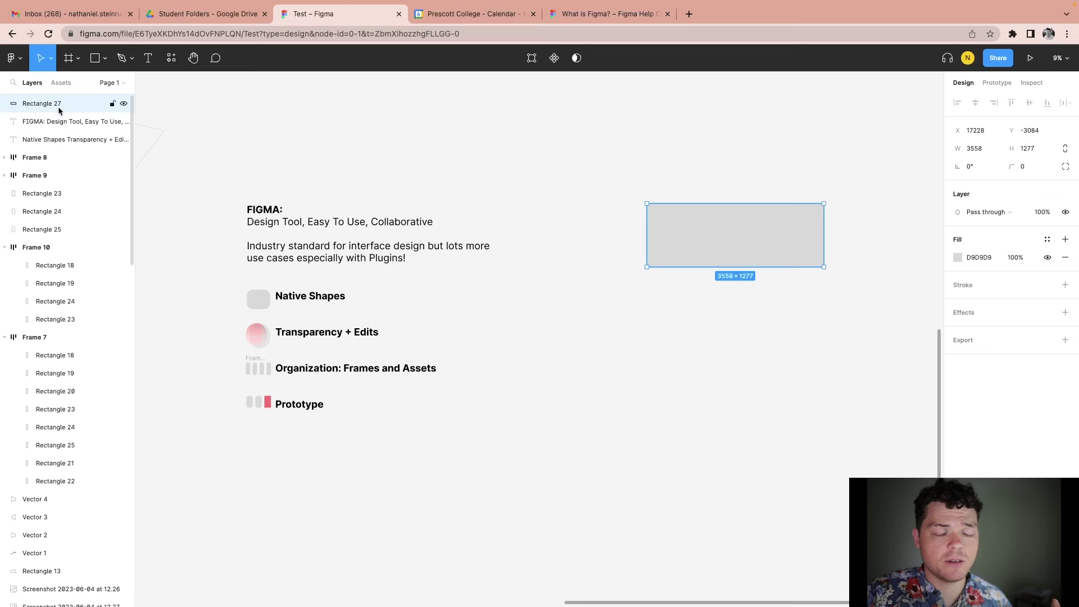
# Step: Resize the grey rectangle to about 2790 × 1927 and deselect it
pyautogui.hscroll(5, 625, 276)
pyautogui.scroll(2, 625, 276)
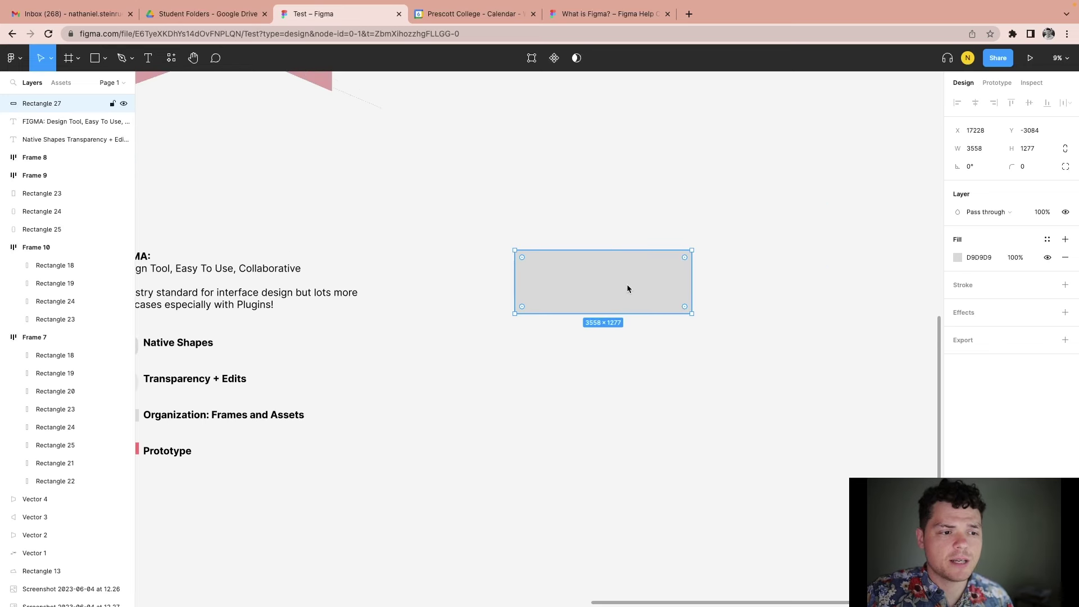
pyautogui.moveTo(681, 319); pyautogui.dragTo(655, 304)
pyautogui.click(667, 395)
# Step: Zoom in and out and pan across the canvas to view the grey rectangle and the neighbouring text at different scales
pyautogui.scroll(1, 597, 314)
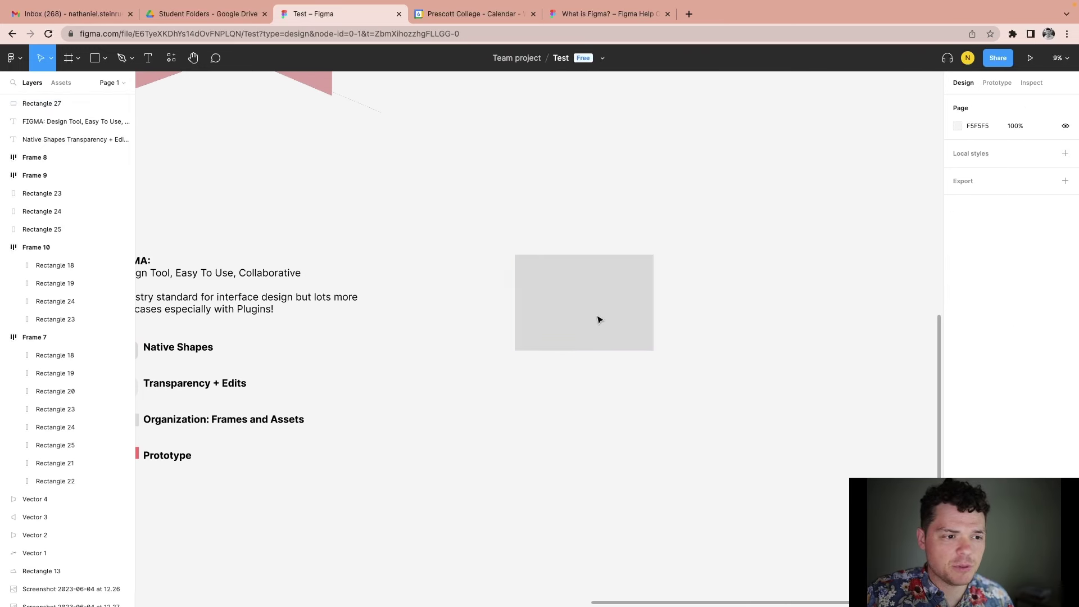
pyautogui.scroll(2, 600, 313)
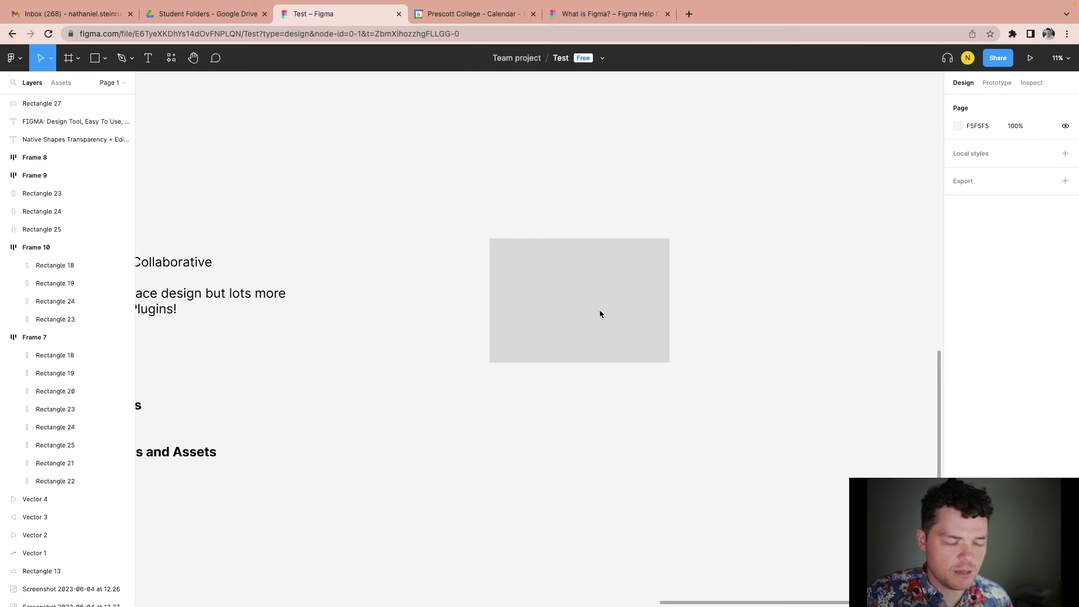
pyautogui.scroll(2, 599, 314)
pyautogui.scroll(-4, 599, 314)
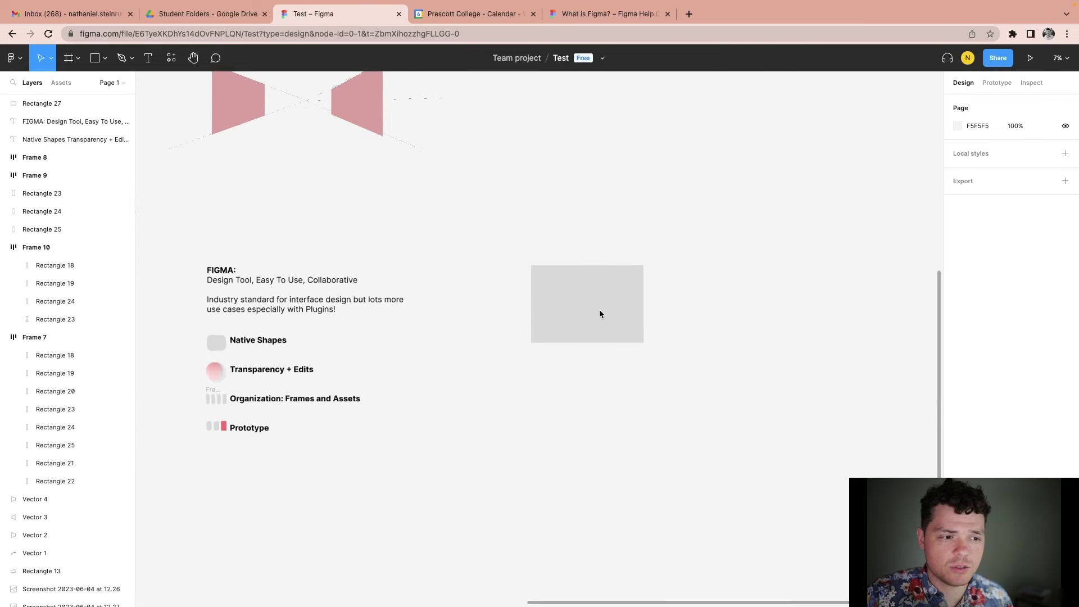
pyautogui.scroll(3, 599, 314)
pyautogui.scroll(-2, 599, 314)
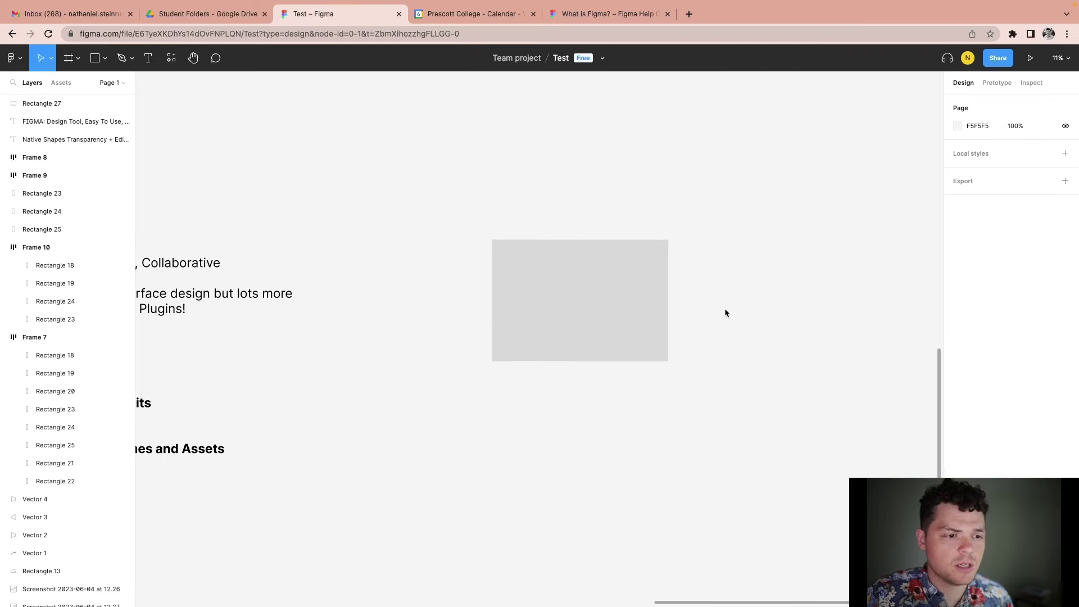
pyautogui.hscroll(3, 725, 313)
pyautogui.hscroll(2, 675, 311)
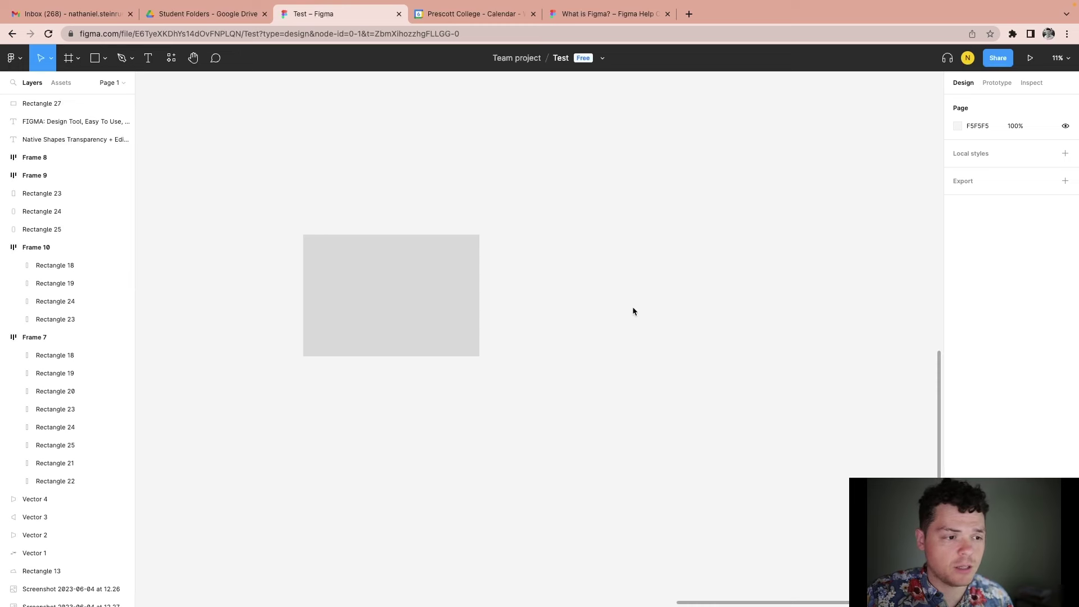
pyautogui.hscroll(-2, 623, 308)
pyautogui.scroll(3, 472, 289)
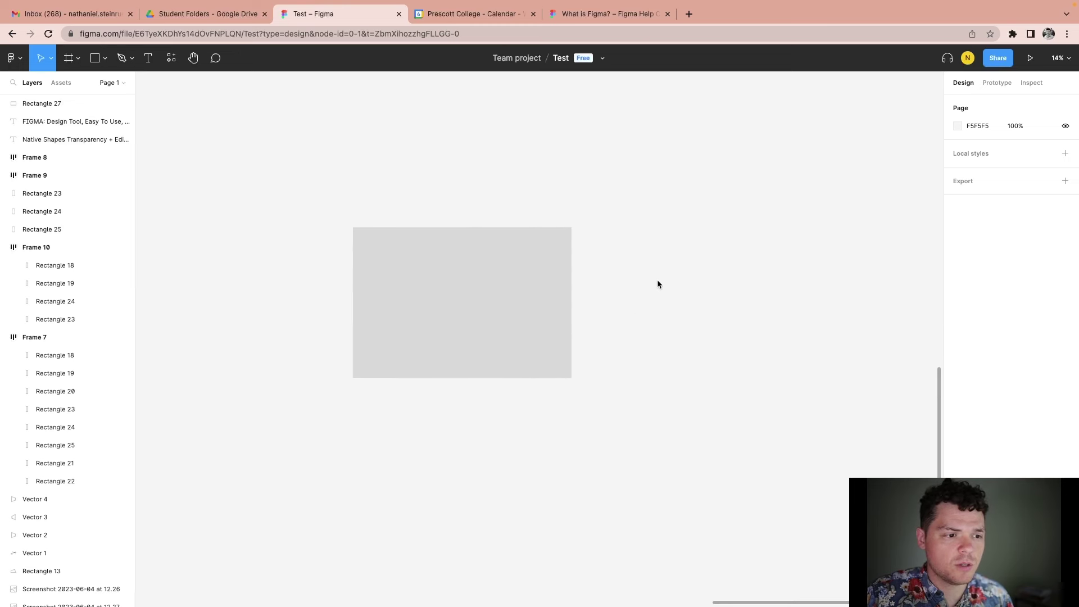
pyautogui.moveTo(622, 286); pyautogui.dragTo(695, 288)
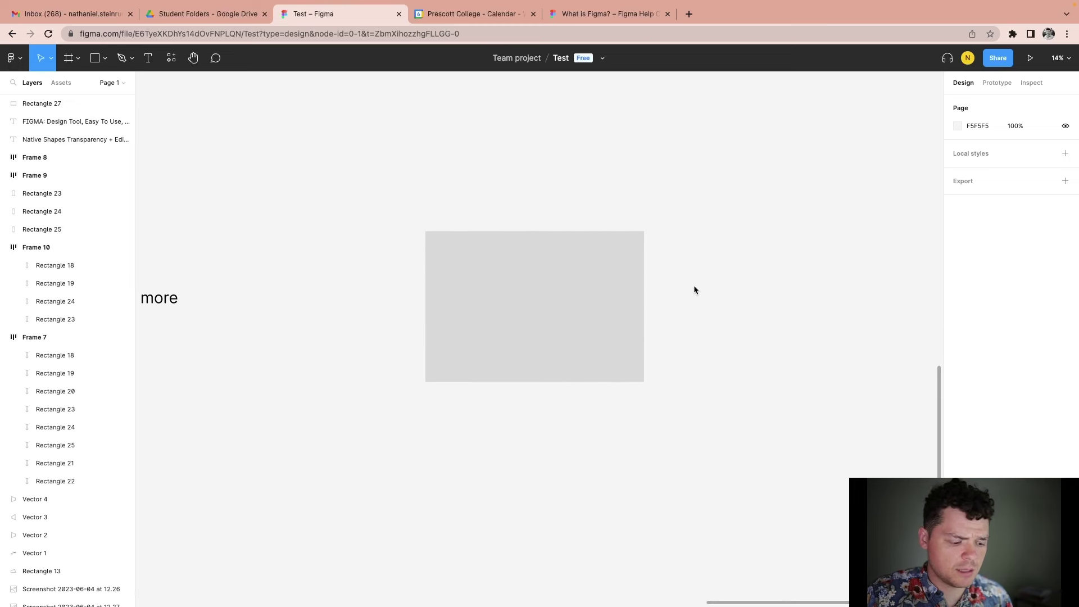
pyautogui.hscroll(2, 684, 292)
pyautogui.hscroll(-1, 619, 289)
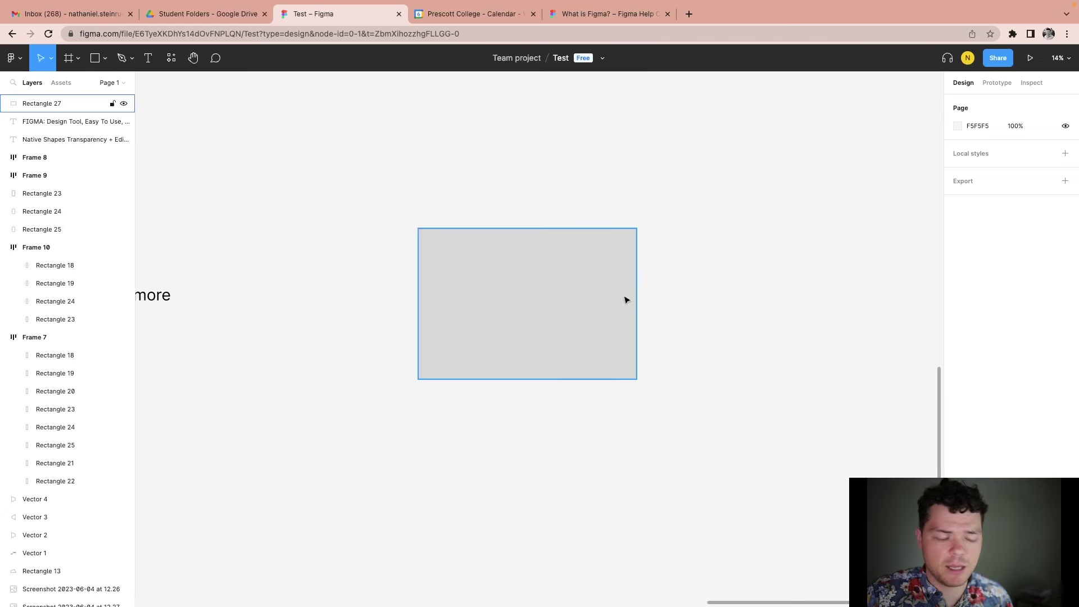
pyautogui.scroll(-3, 542, 299)
pyautogui.scroll(1, 659, 297)
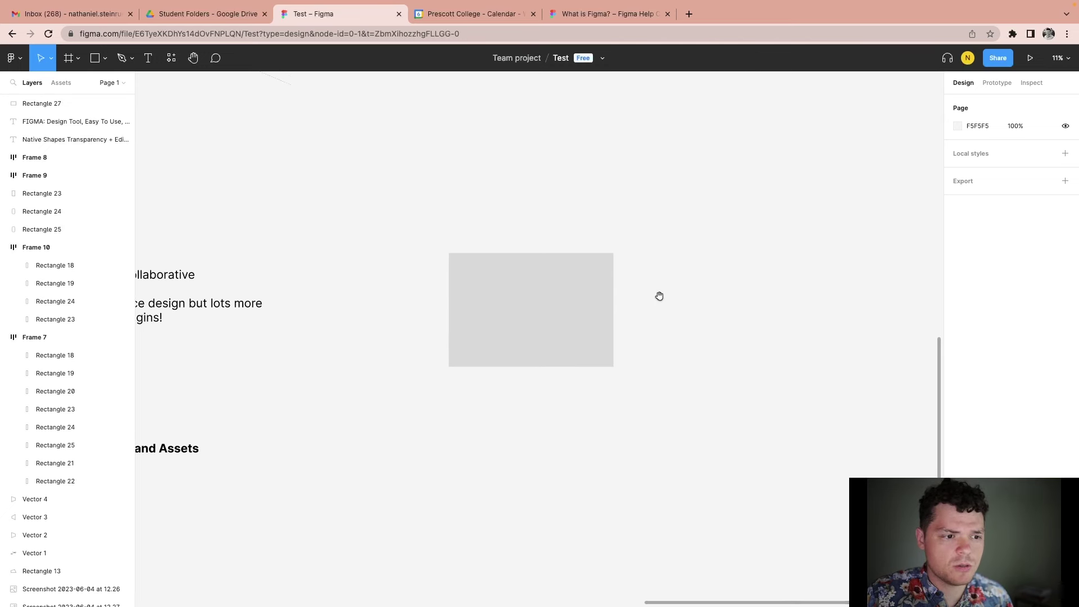
pyautogui.scroll(-2, 659, 300)
pyautogui.scroll(2, 659, 300)
pyautogui.hscroll(5, 559, 299)
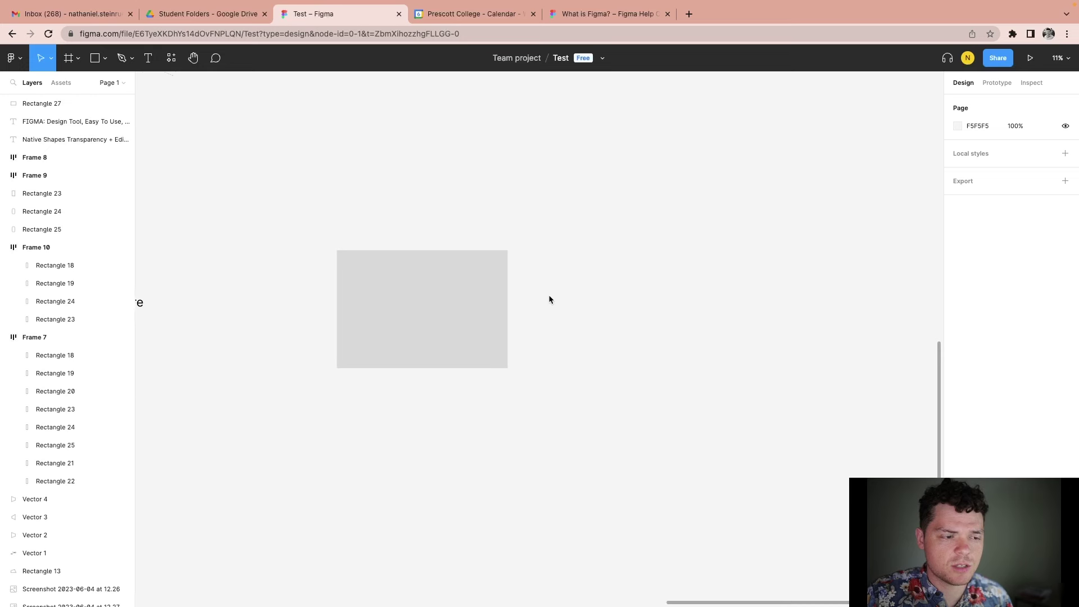
pyautogui.hscroll(-4, 549, 299)
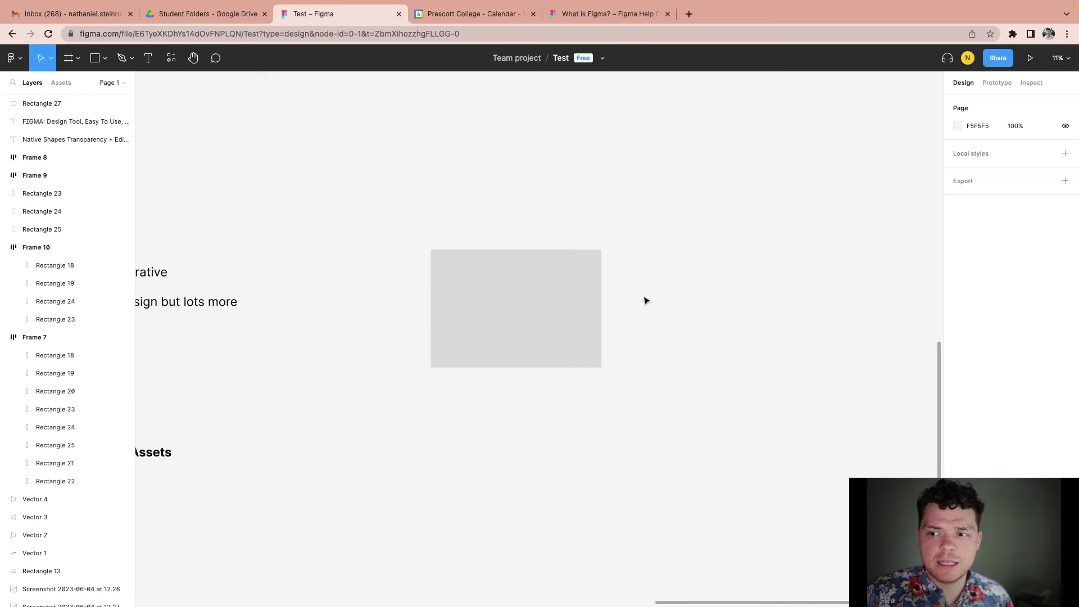
# Step: Round all corners of the grey rectangle to a radius of about 201
pyautogui.click(534, 294)
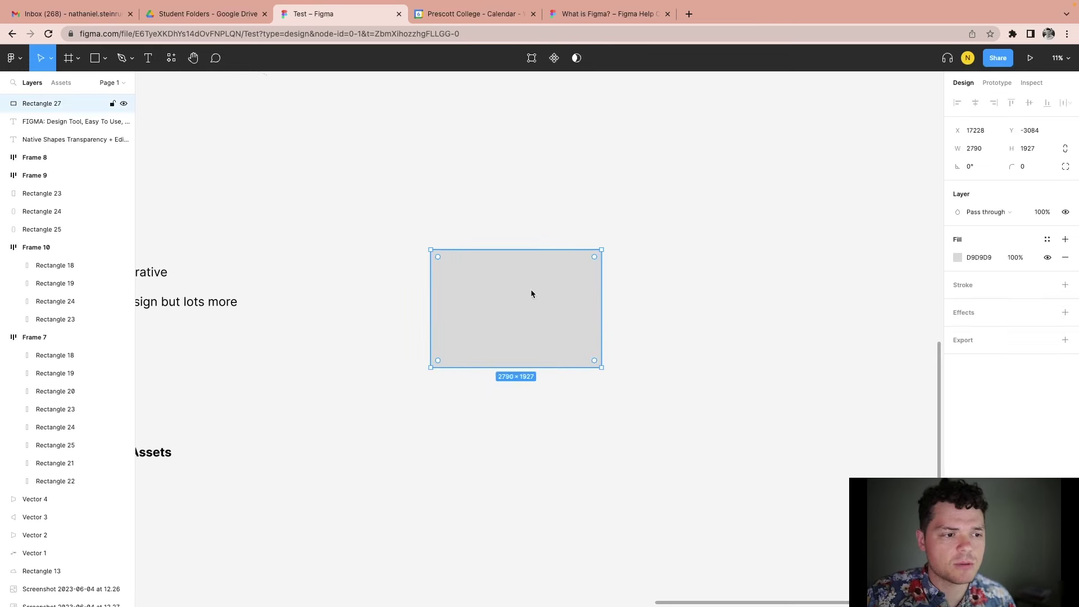
pyautogui.scroll(2, 514, 295)
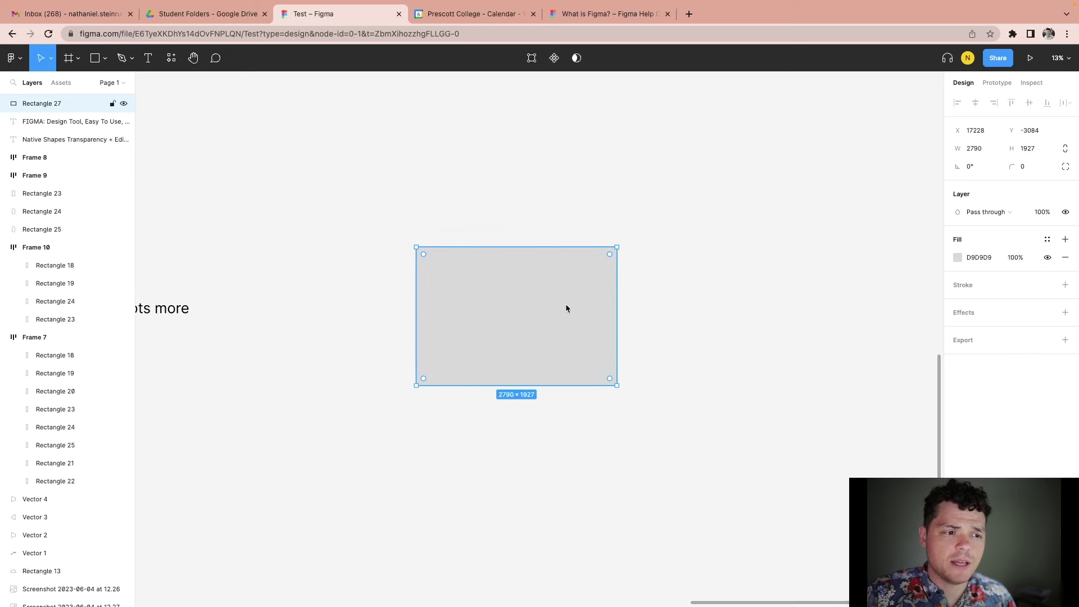
pyautogui.moveTo(609, 256); pyautogui.dragTo(589, 259)
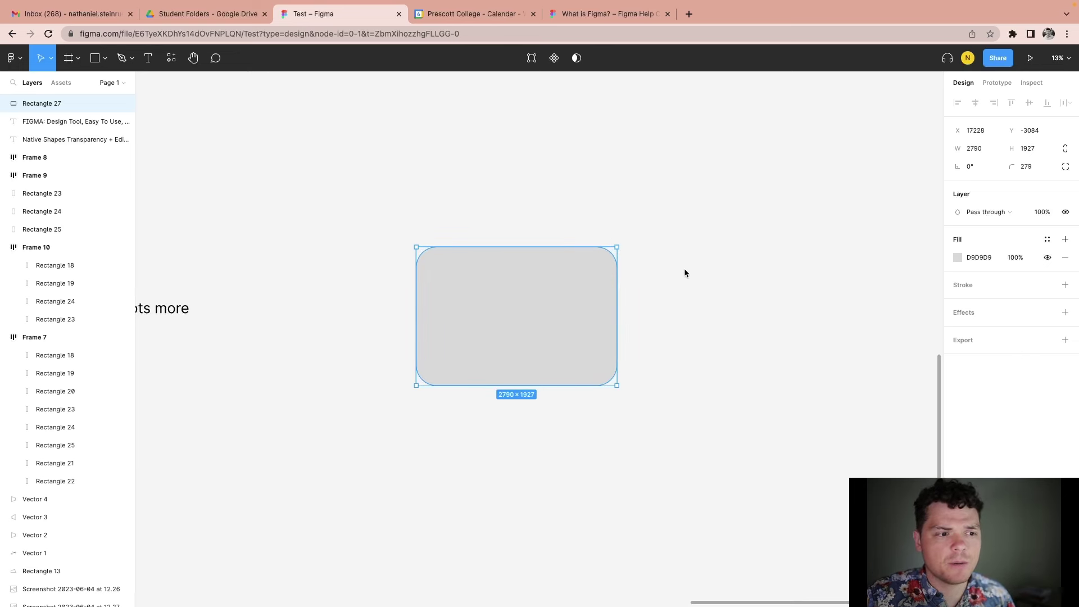
pyautogui.scroll(1, 498, 274)
pyautogui.scroll(1, 498, 278)
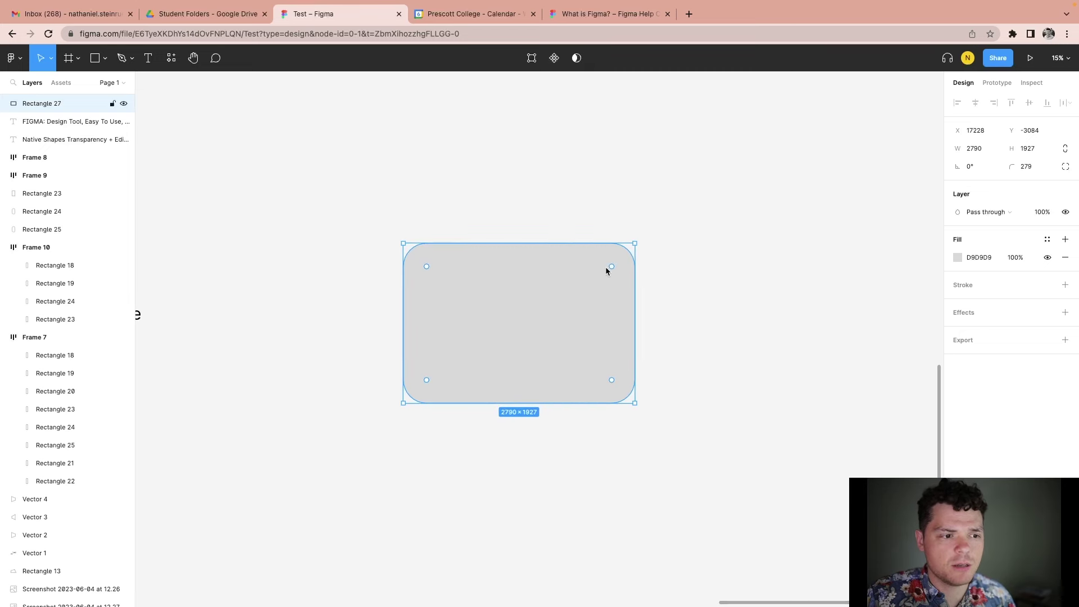
pyautogui.moveTo(605, 266); pyautogui.dragTo(621, 258)
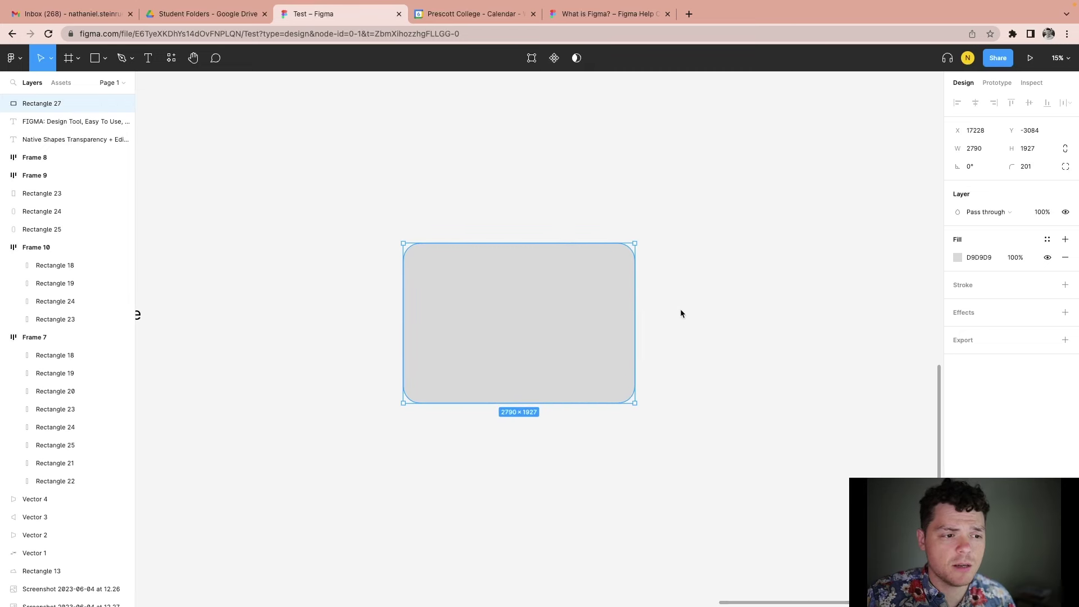
# Step: Edit the rectangle's points, raising its upper-right corner to about Y -4214.5 and its upper-left corner to about Y -3530
pyautogui.doubleClick(564, 313)
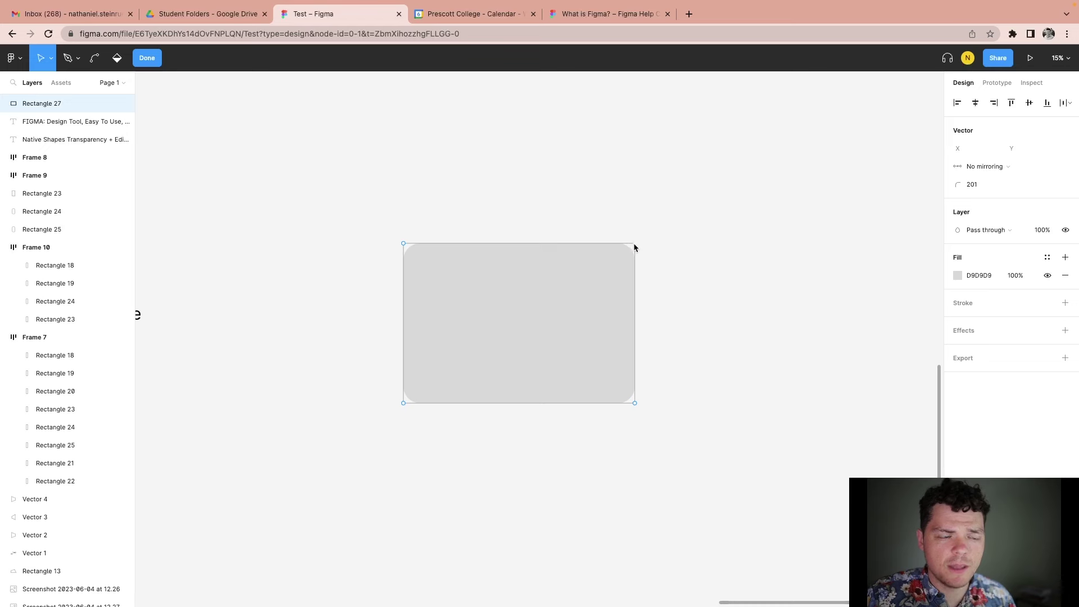
pyautogui.moveTo(634, 246); pyautogui.dragTo(652, 154)
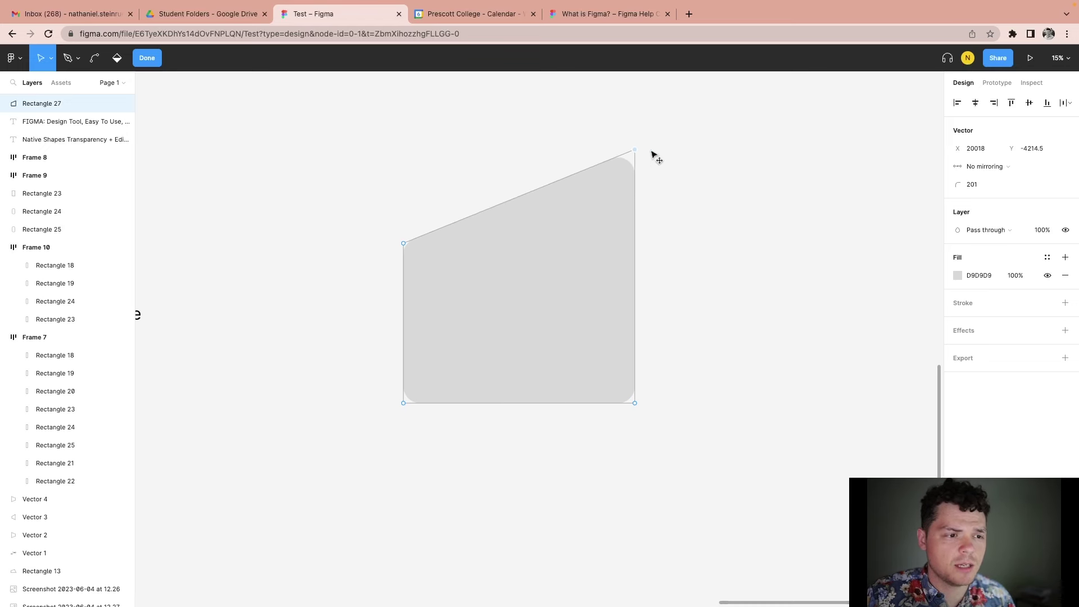
pyautogui.scroll(2, 652, 281)
pyautogui.click(642, 333)
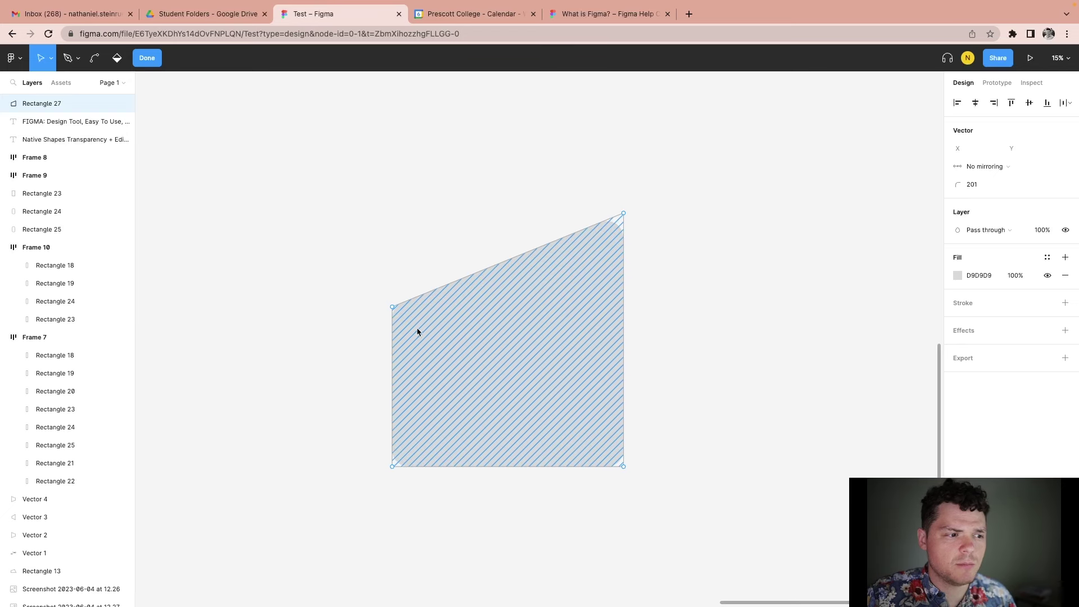
pyautogui.moveTo(392, 308); pyautogui.dragTo(393, 270)
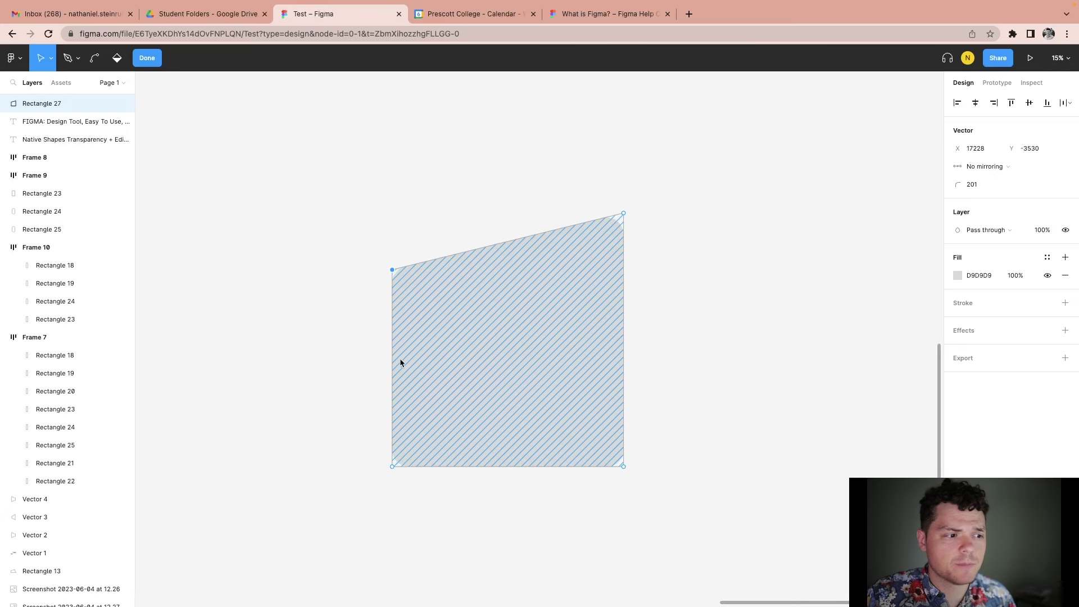
# Step: Pull the left edge's midpoint outward to about X 16389.5 and the top edge's midpoint up to about Y -4539.5, and finish point editing
pyautogui.moveTo(392, 369); pyautogui.dragTo(323, 369)
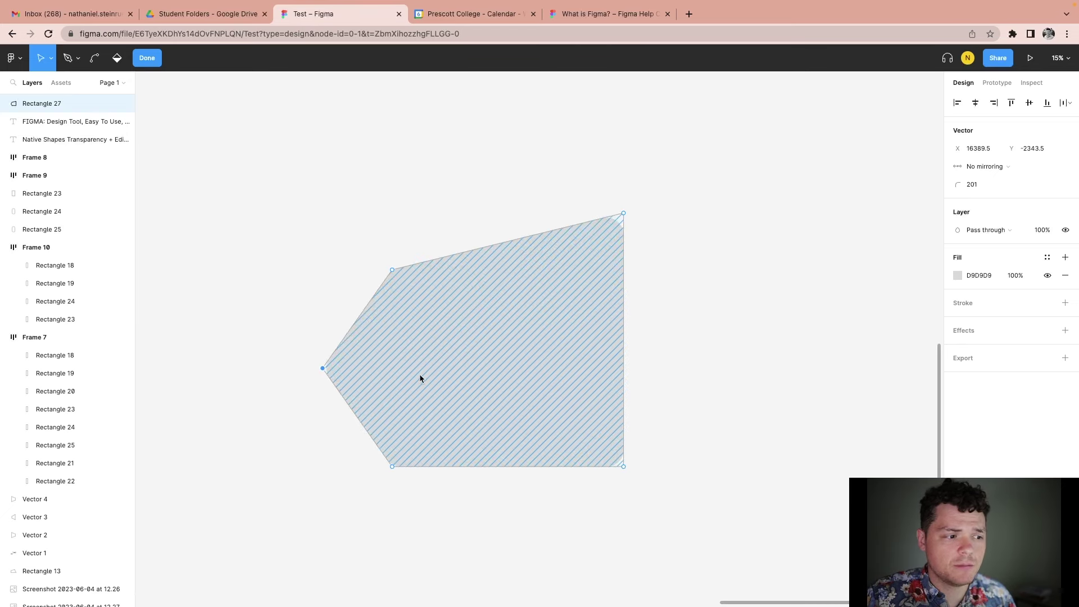
pyautogui.moveTo(507, 241); pyautogui.dragTo(501, 189)
pyautogui.click(692, 279)
pyautogui.press('Escape')
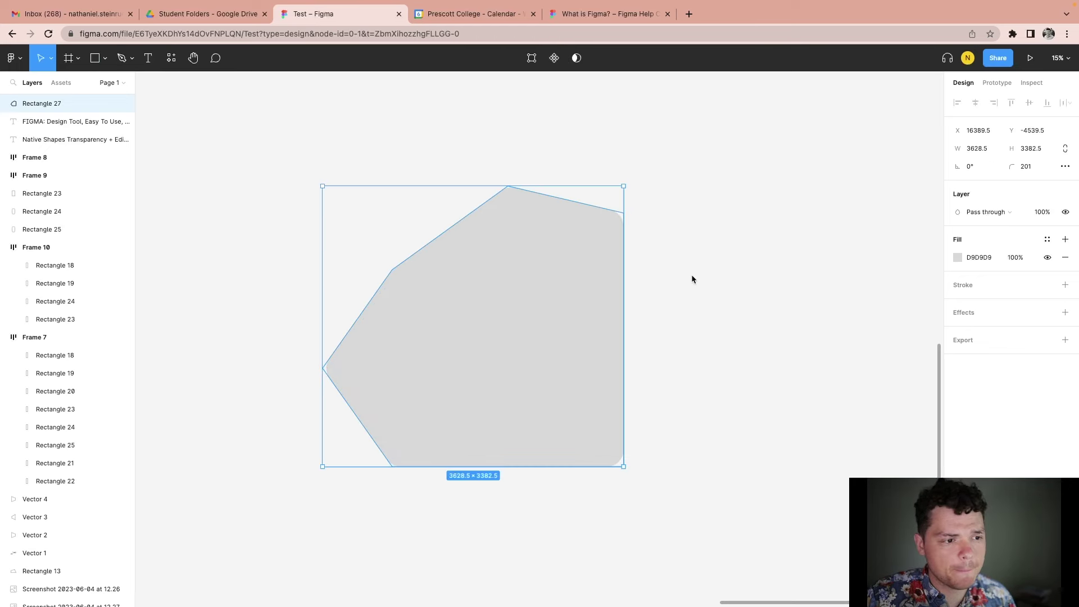
pyautogui.doubleClick(569, 298)
pyautogui.press('Escape')
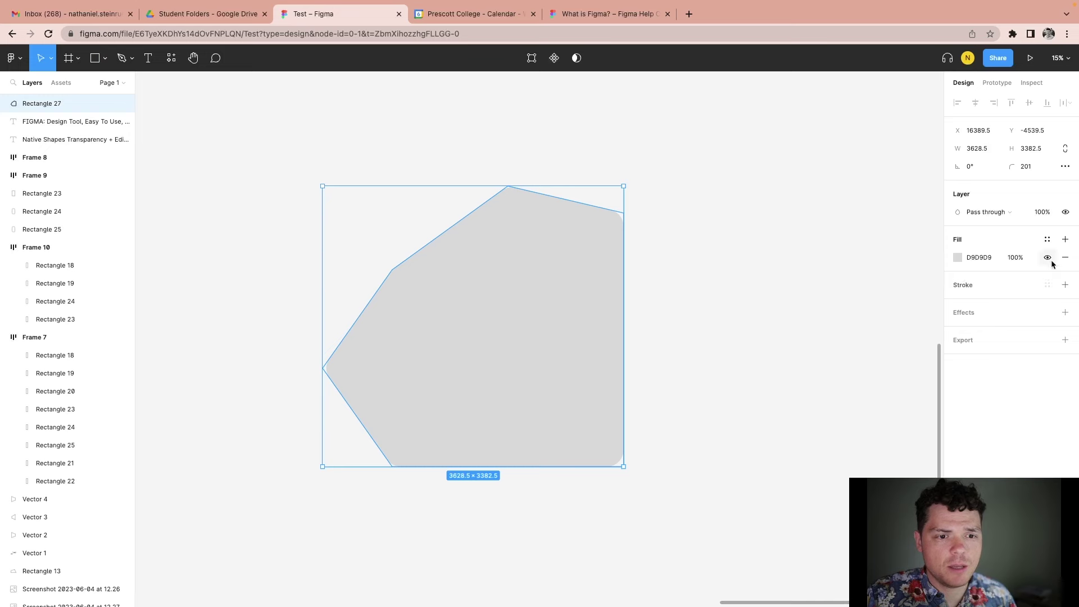
# Step: Change the polygon's solid fill to dusty pink C89696
pyautogui.click(958, 258)
pyautogui.moveTo(858, 324); pyautogui.dragTo(844, 305)
# Step: Try the linear gradient and image fill types on the polygon, and return the fill to solid
pyautogui.click(825, 260)
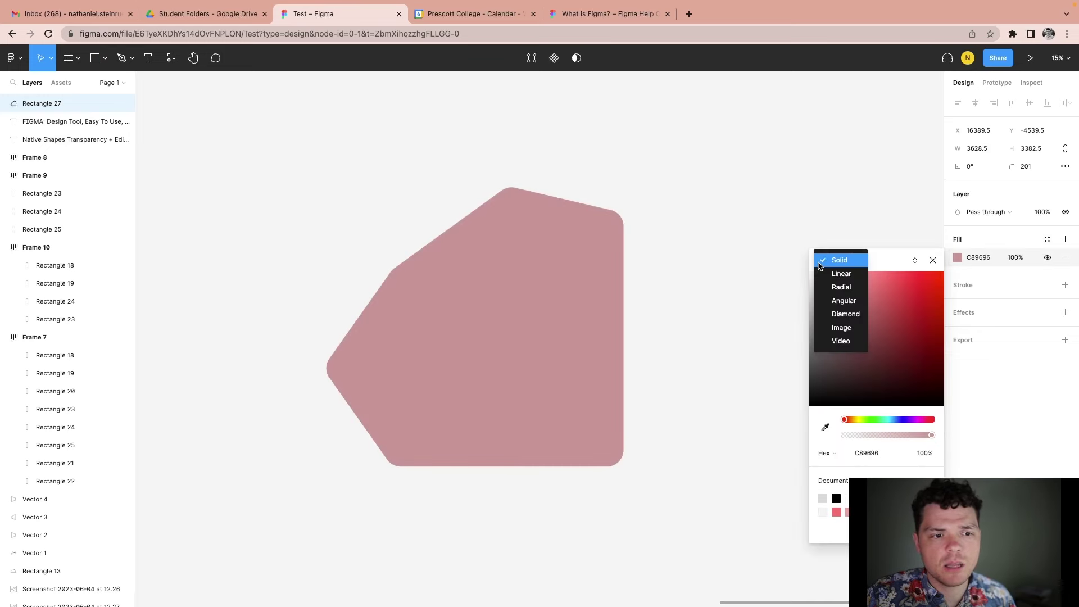
pyautogui.click(826, 273)
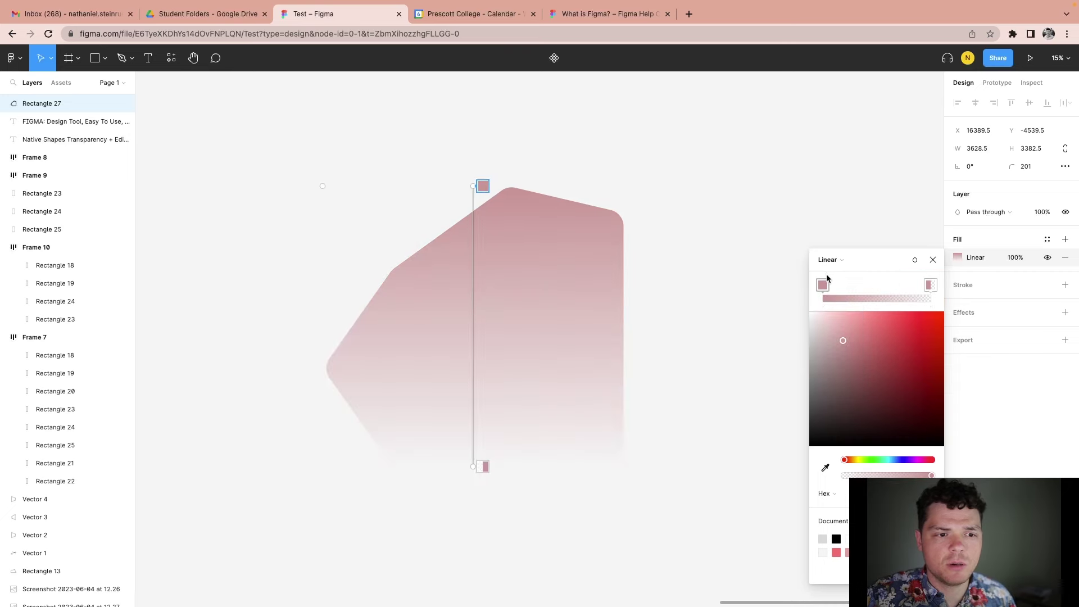
pyautogui.click(830, 262)
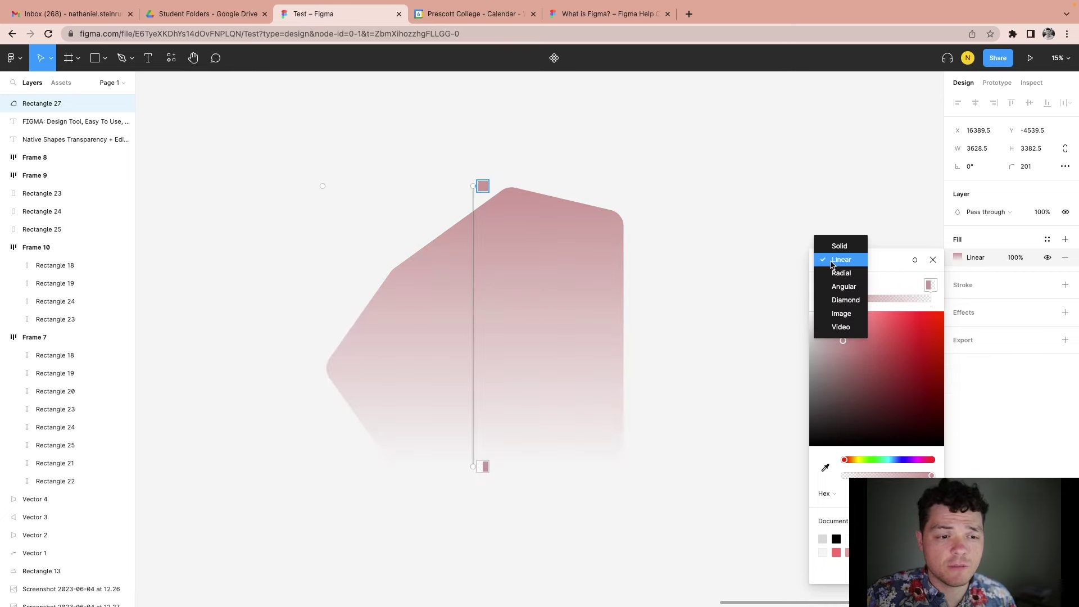
pyautogui.click(847, 315)
pyautogui.click(836, 262)
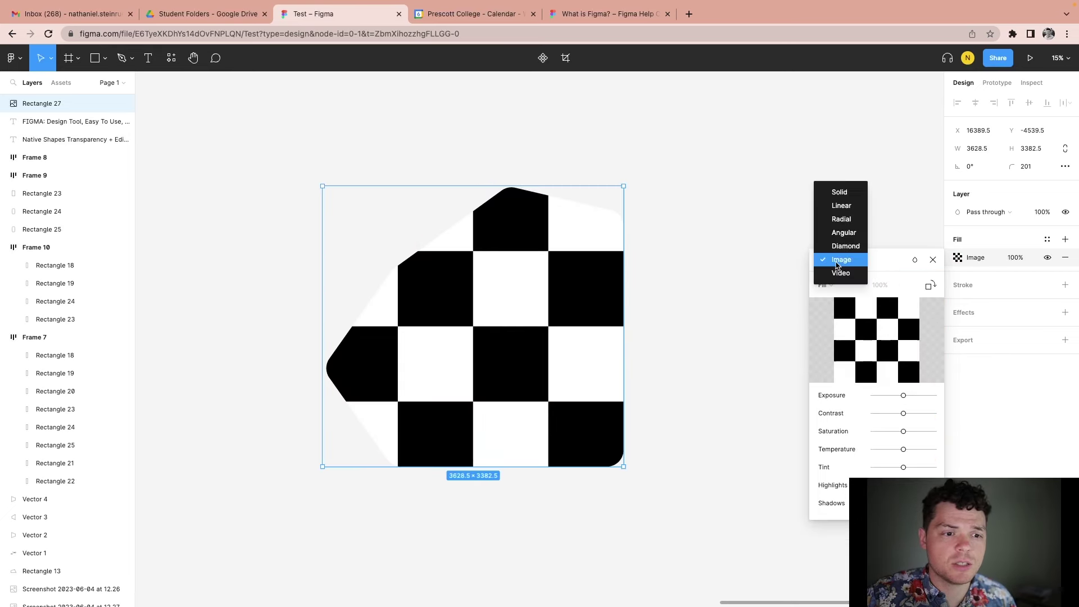
pyautogui.click(839, 192)
# Step: Add a black inside stroke to the pink polygon and set its weight to 31
pyautogui.click(974, 285)
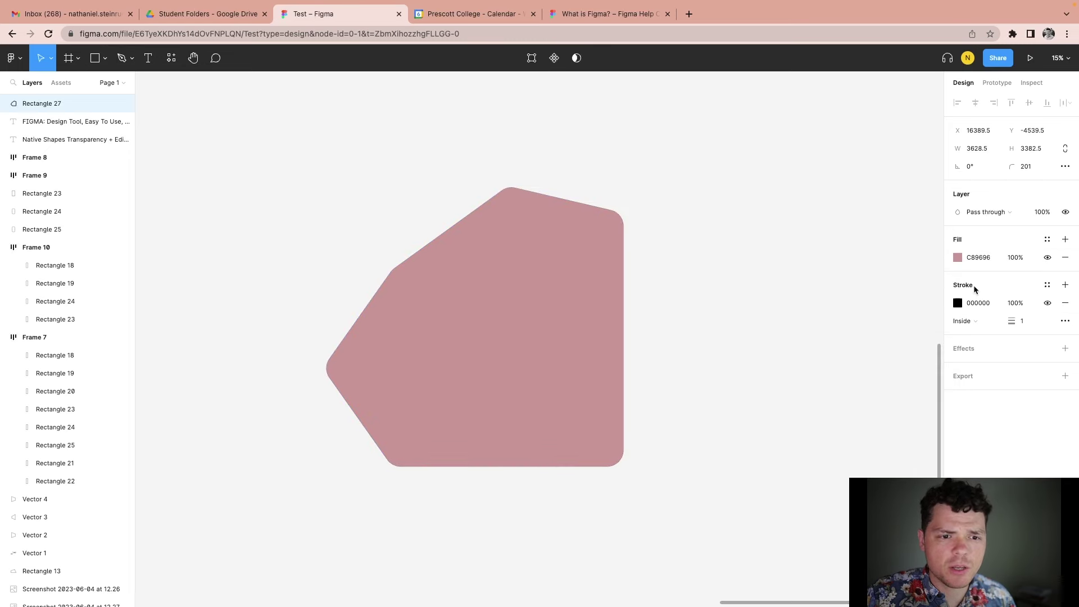
pyautogui.moveTo(1011, 321); pyautogui.dragTo(1049, 323)
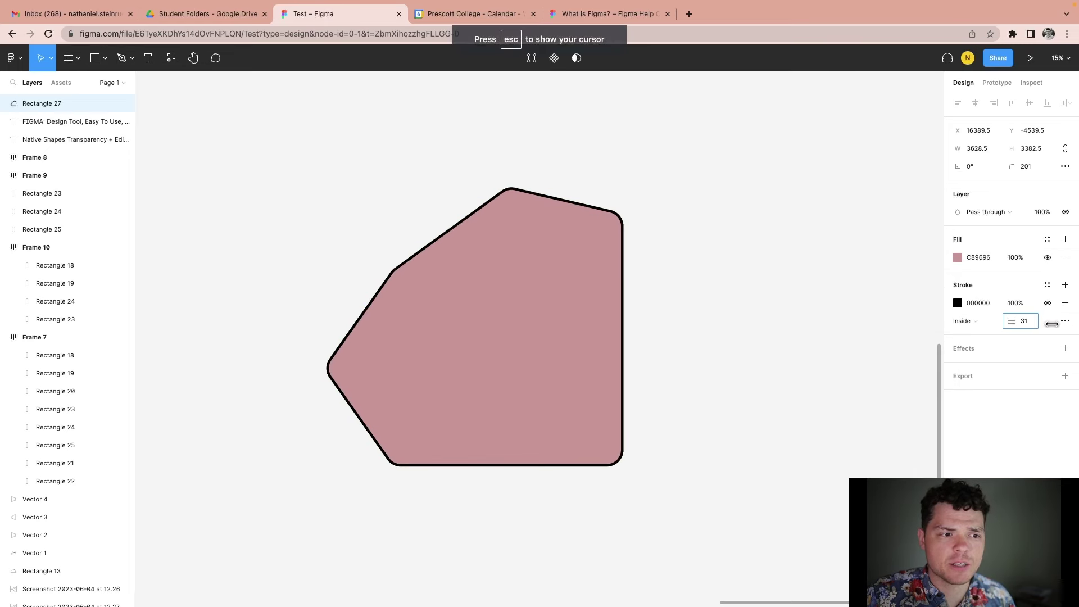
# Step: Add two drop shadows to the polygon and set the first to X 102, Y 39 and blur 50
pyautogui.click(963, 349)
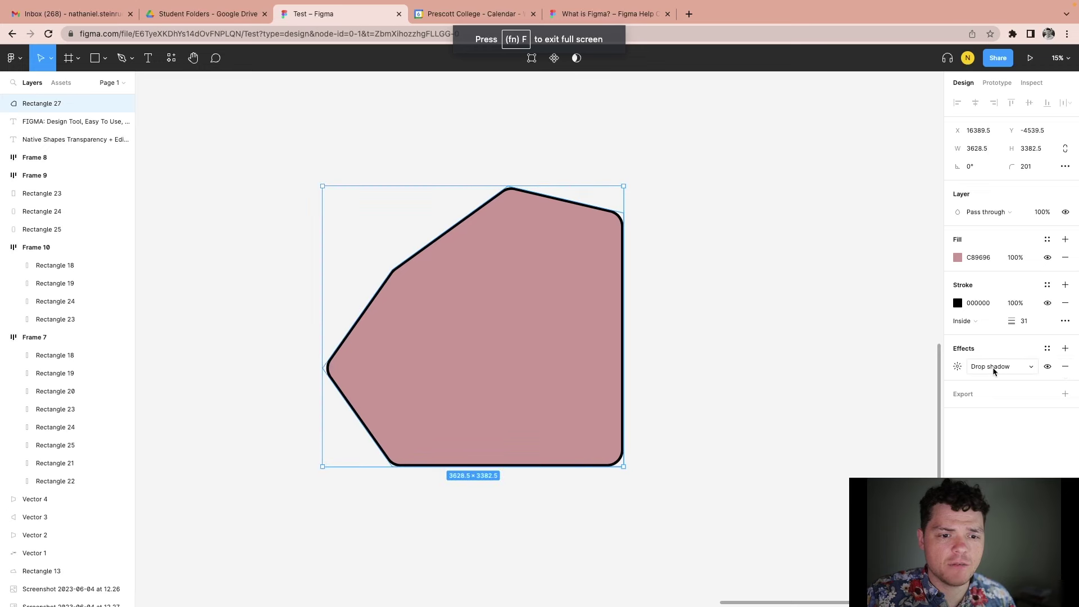
pyautogui.click(957, 367)
pyautogui.moveTo(822, 394); pyautogui.dragTo(783, 402)
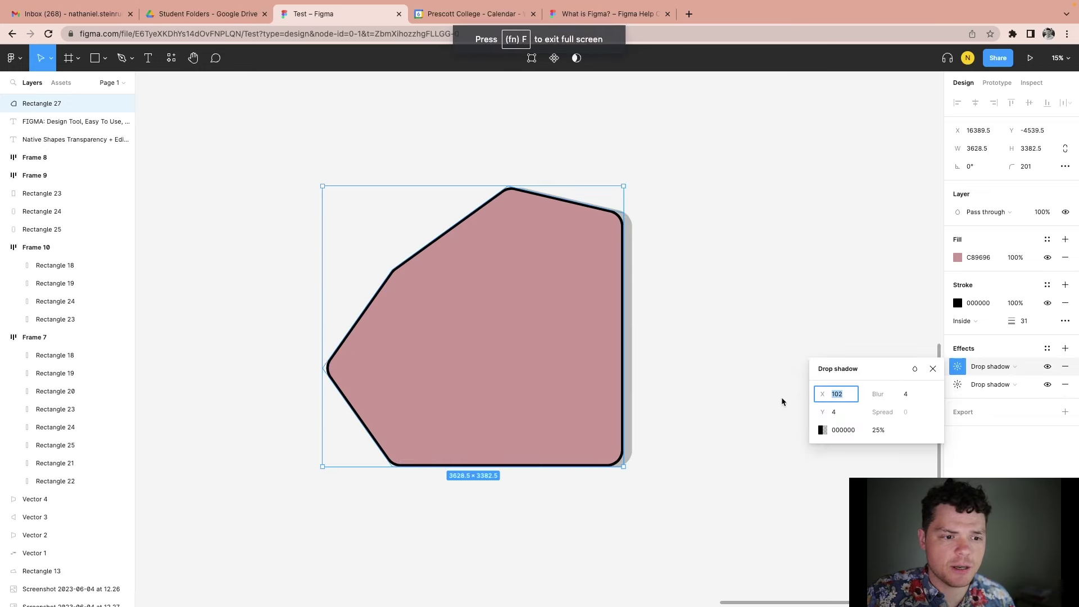
pyautogui.moveTo(880, 395); pyautogui.dragTo(761, 397)
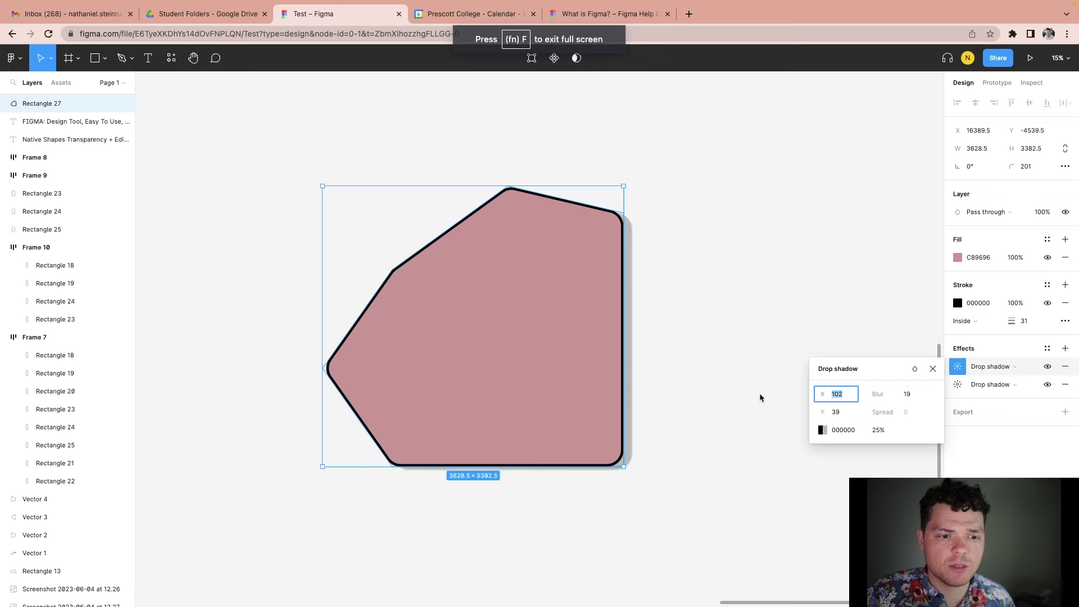
pyautogui.click(909, 397)
pyautogui.write('50')
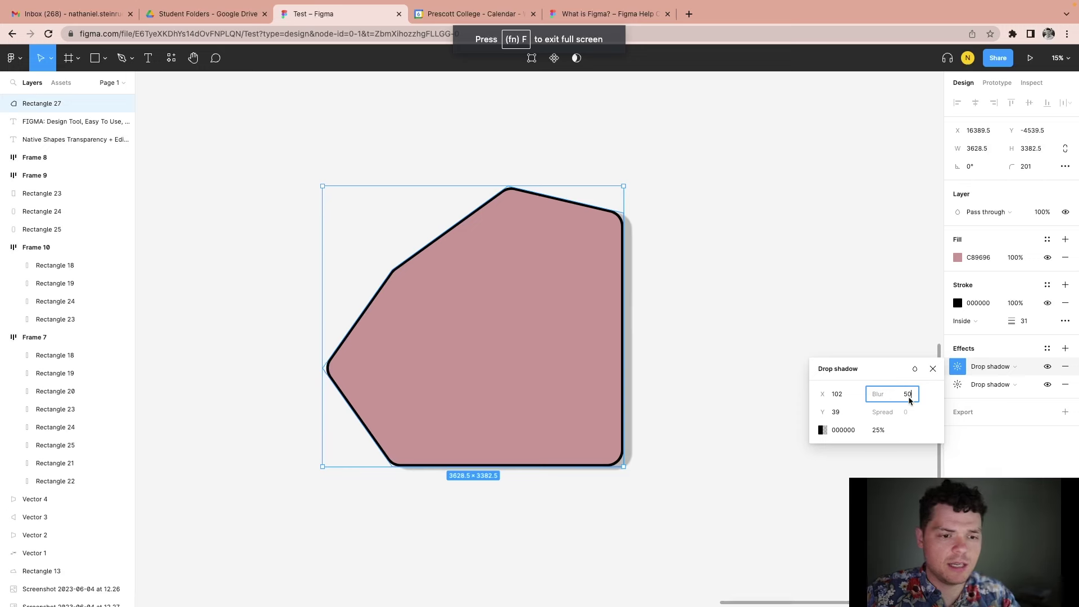
pyautogui.press('Return')
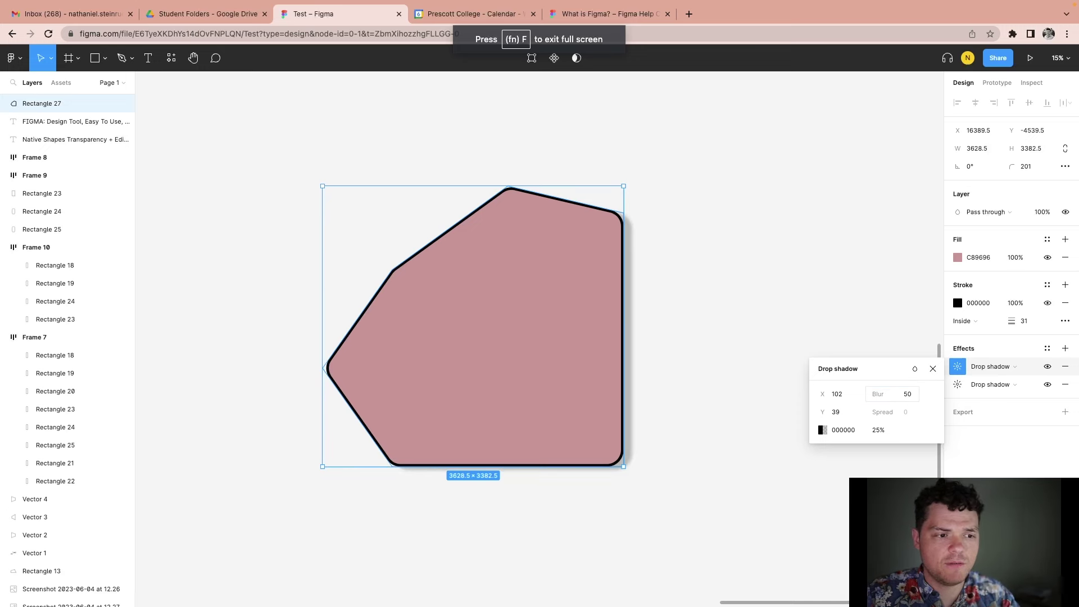
pyautogui.click(798, 316)
# Step: Add a third drop shadow to the polygon and look through the available effect types
pyautogui.click(607, 336)
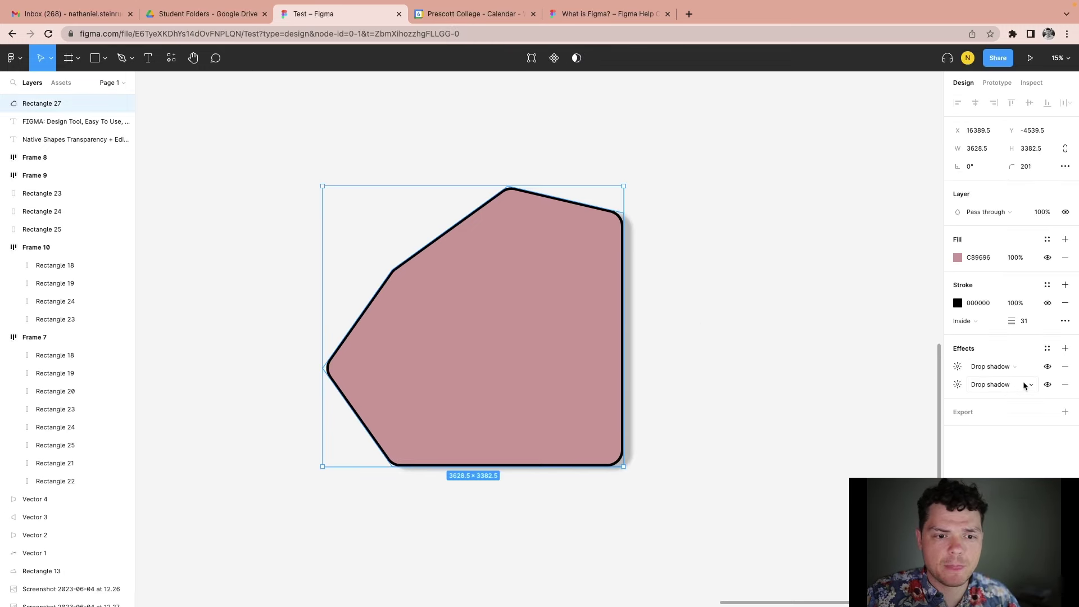
pyautogui.click(1066, 349)
pyautogui.click(1015, 404)
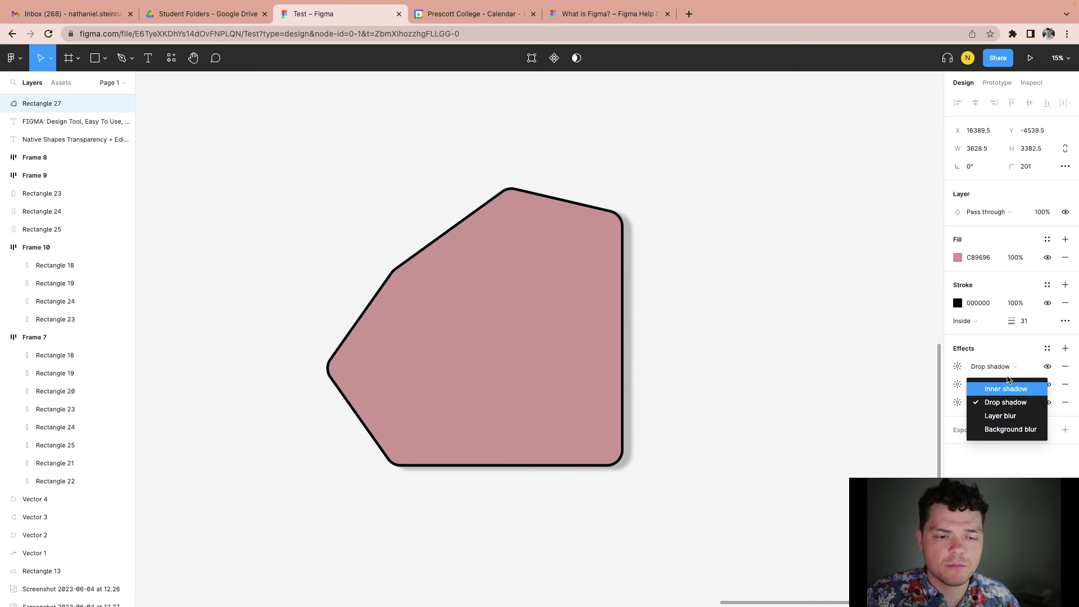
pyautogui.click(1004, 349)
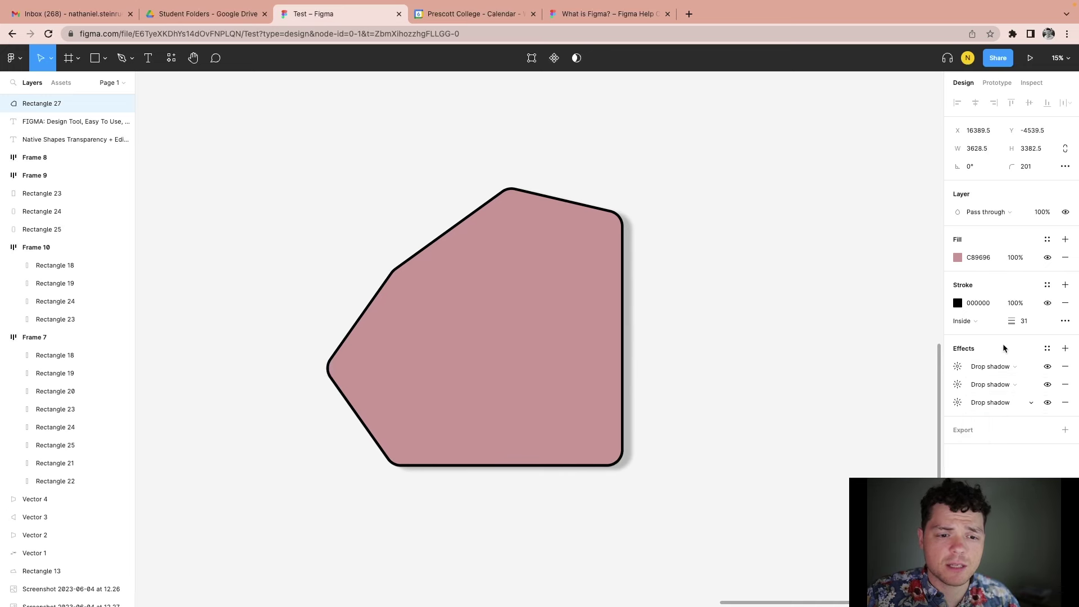
pyautogui.click(1047, 349)
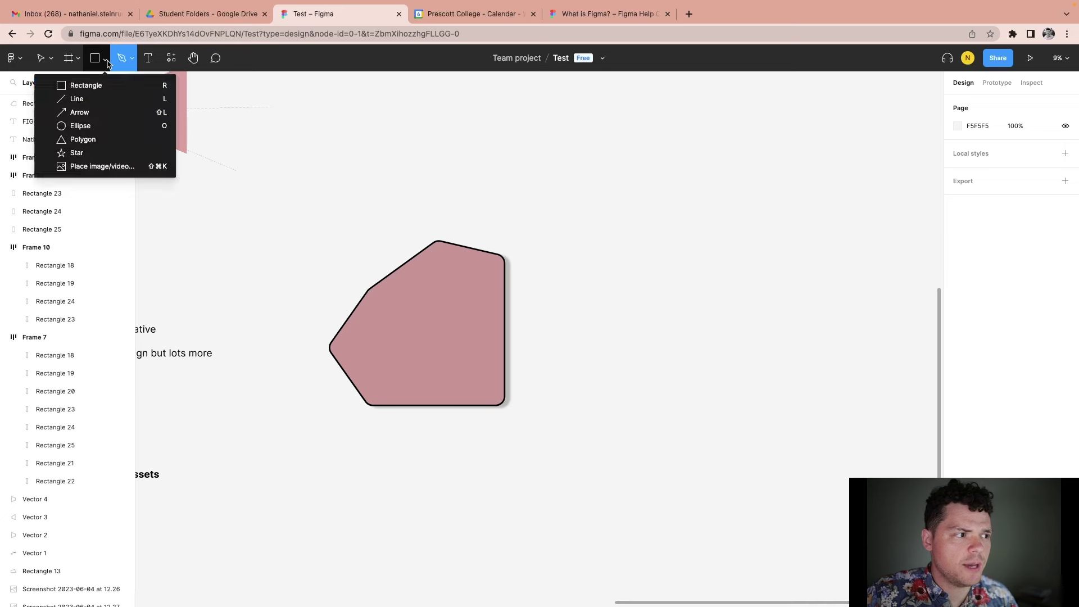
# Step: Draw a rectangle about 2030 by 1985 on the empty canvas beside the polygon
pyautogui.click(106, 86)
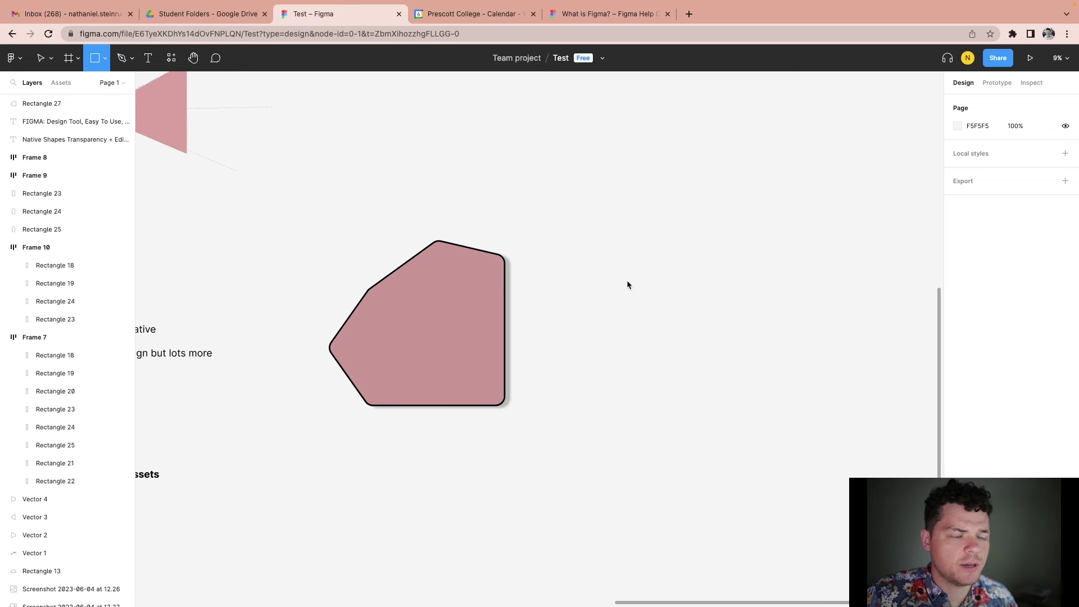
pyautogui.moveTo(625, 283); pyautogui.dragTo(717, 378)
pyautogui.hscroll(2, 701, 369)
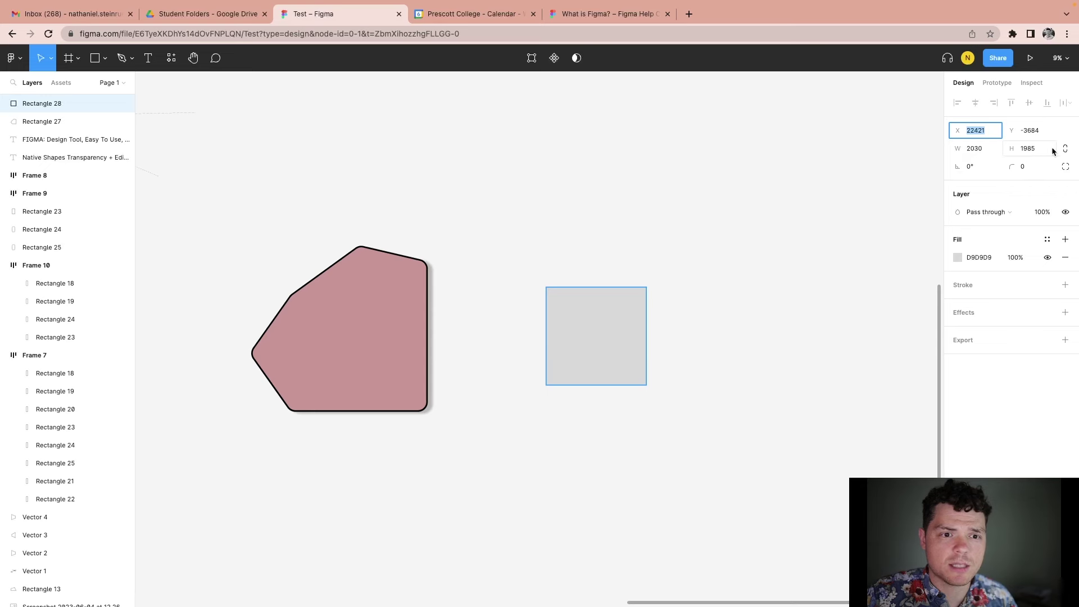
# Step: Set the new gray rectangle's height and width to 2000 each
pyautogui.click(976, 149)
pyautogui.click(1034, 151)
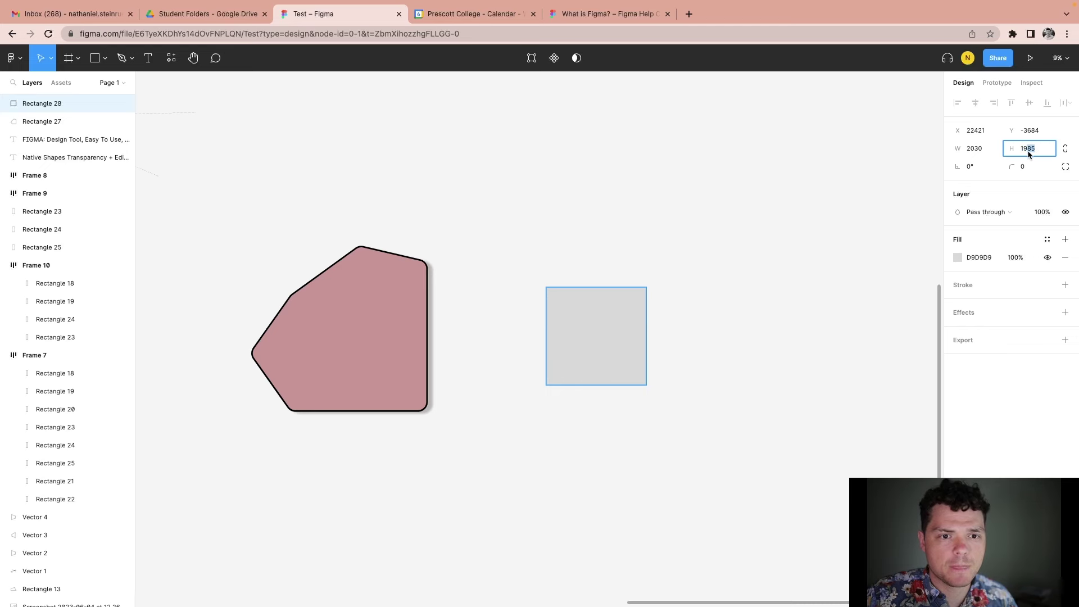
pyautogui.click(1032, 153)
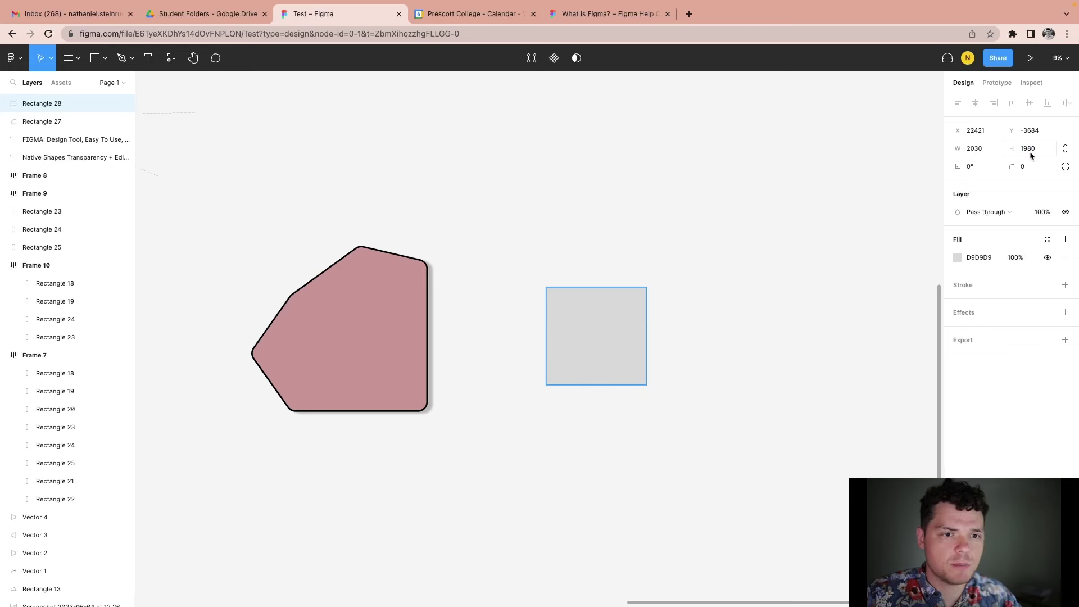
pyautogui.write('2000')
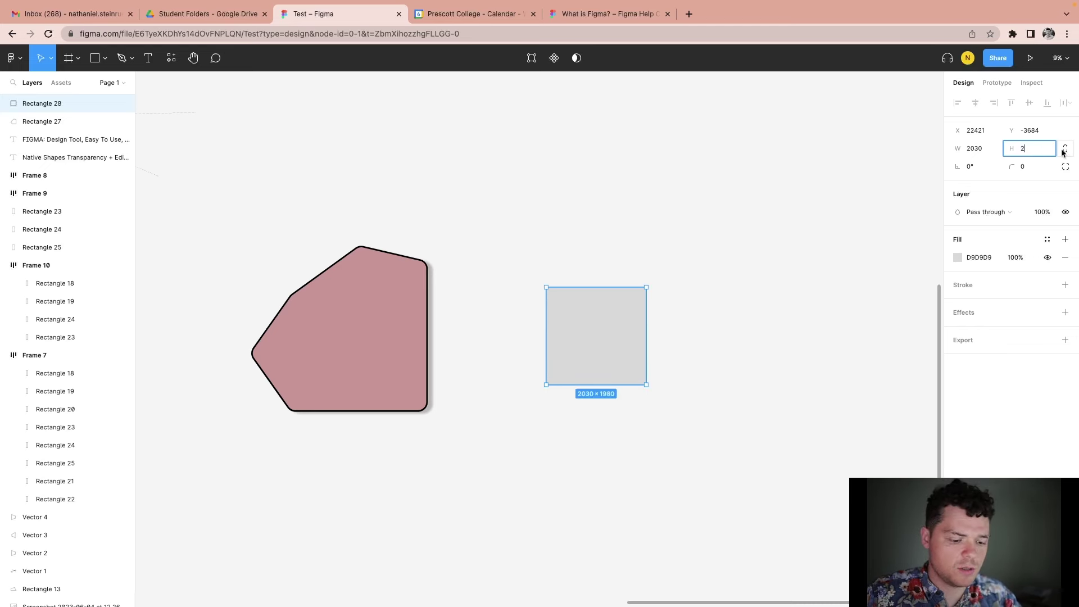
pyautogui.click(948, 149)
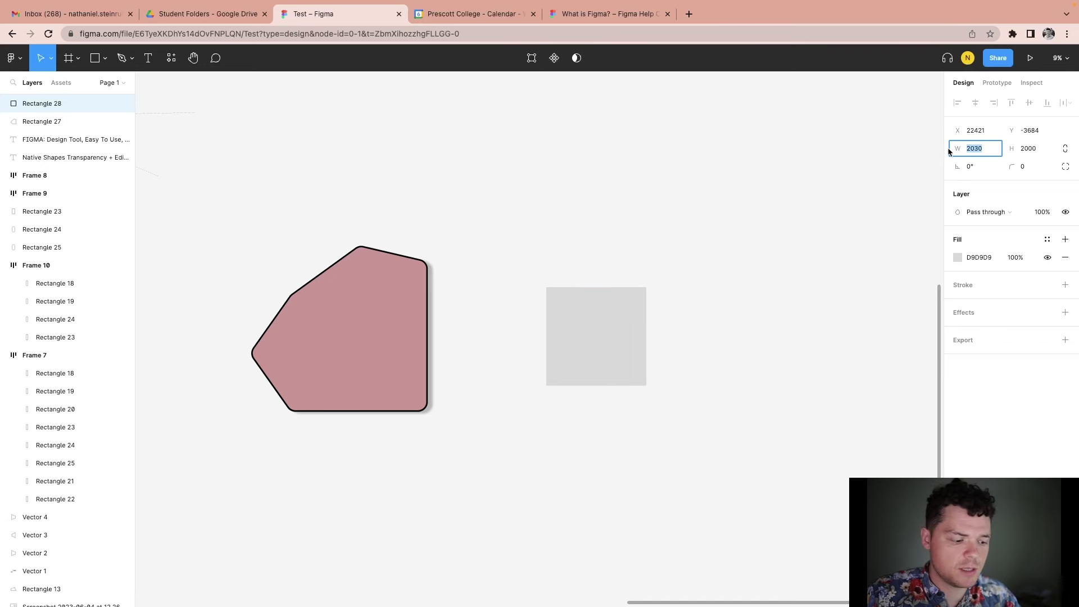
pyautogui.write('2000')
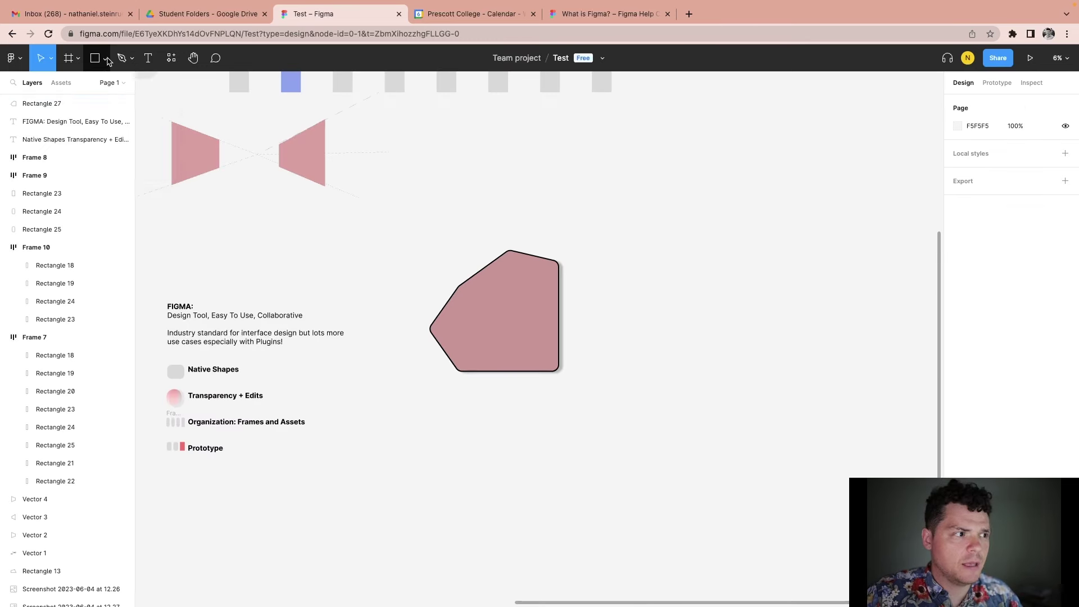
# Step: Look through the available shape tools and the pen and pencil tools
pyautogui.click(106, 58)
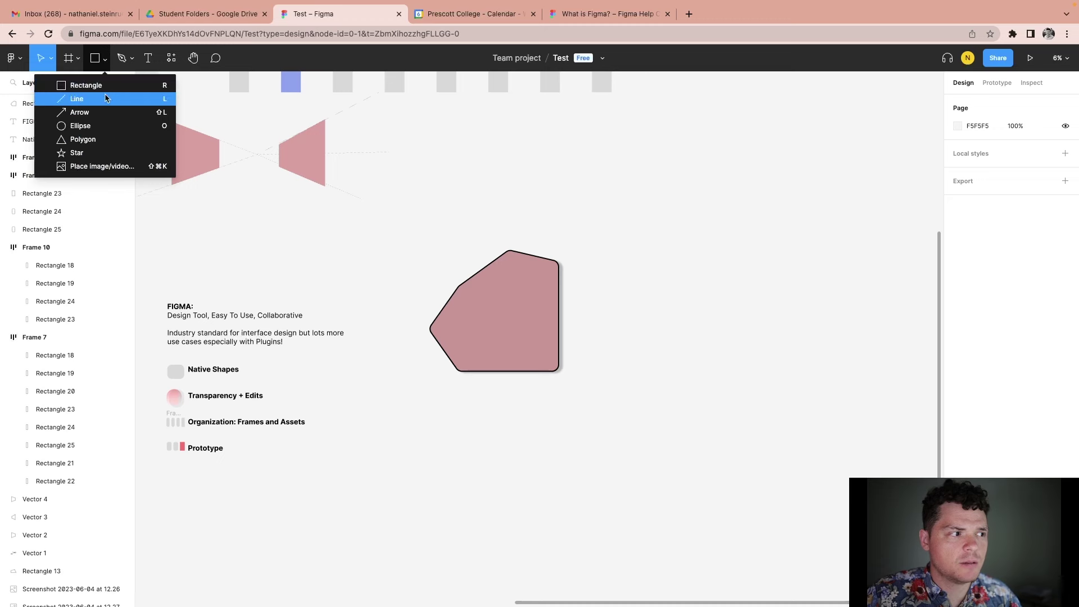
pyautogui.click(134, 58)
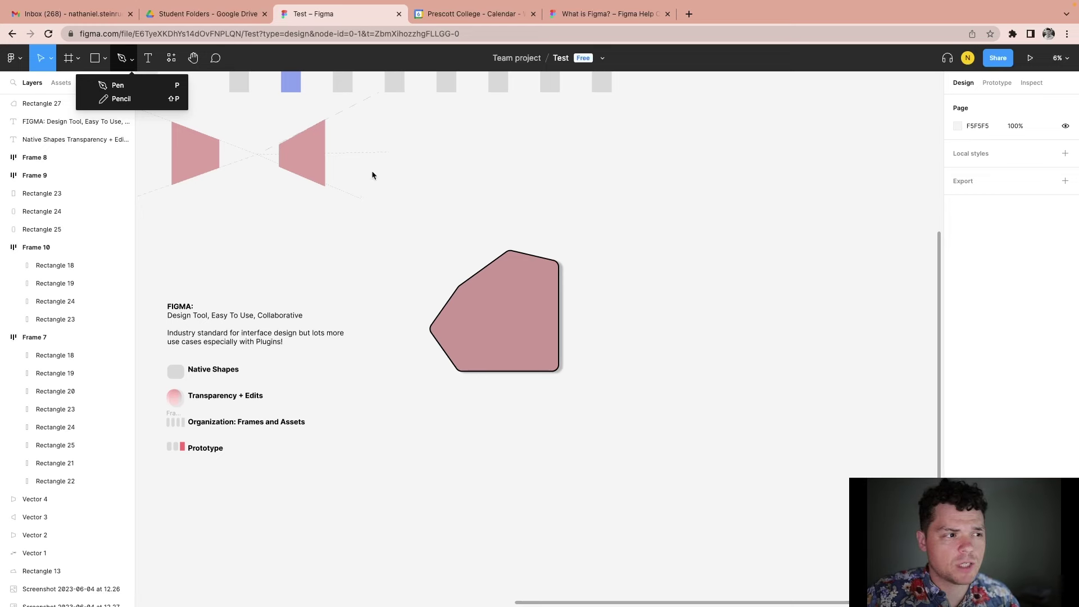
pyautogui.click(460, 189)
pyautogui.moveTo(460, 187)
pyautogui.mouseDown()
pyautogui.moveTo(588, 249)
pyautogui.moveTo(667, 320)
pyautogui.mouseUp()
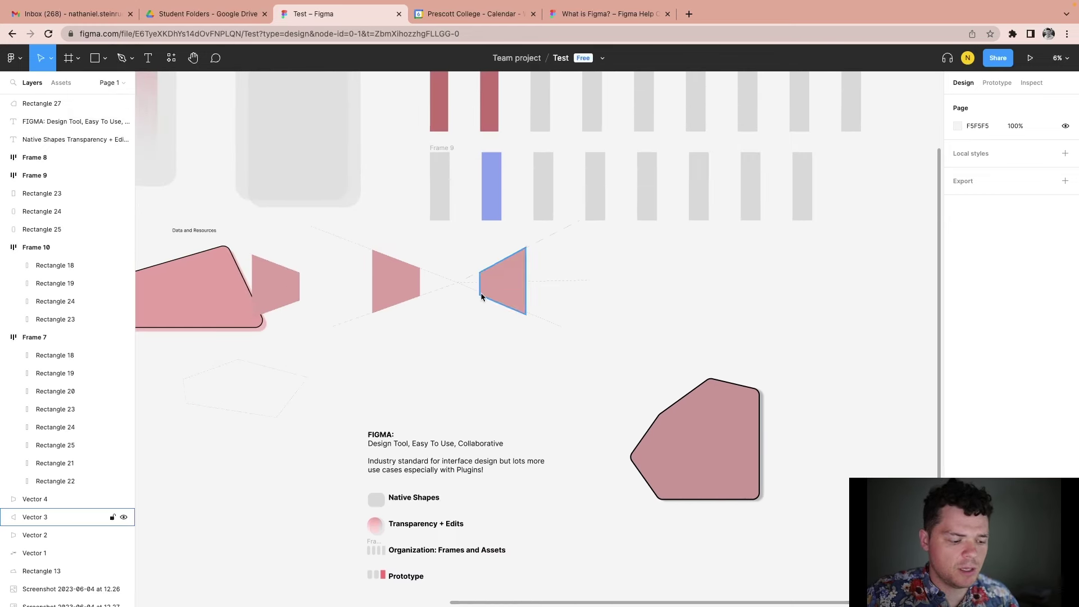
# Step: Nudge the rightmost pink trapezoid of the perspective drawing to X 13622.5, Y -8176
pyautogui.scroll(2, 463, 275)
pyautogui.scroll(5, 444, 314)
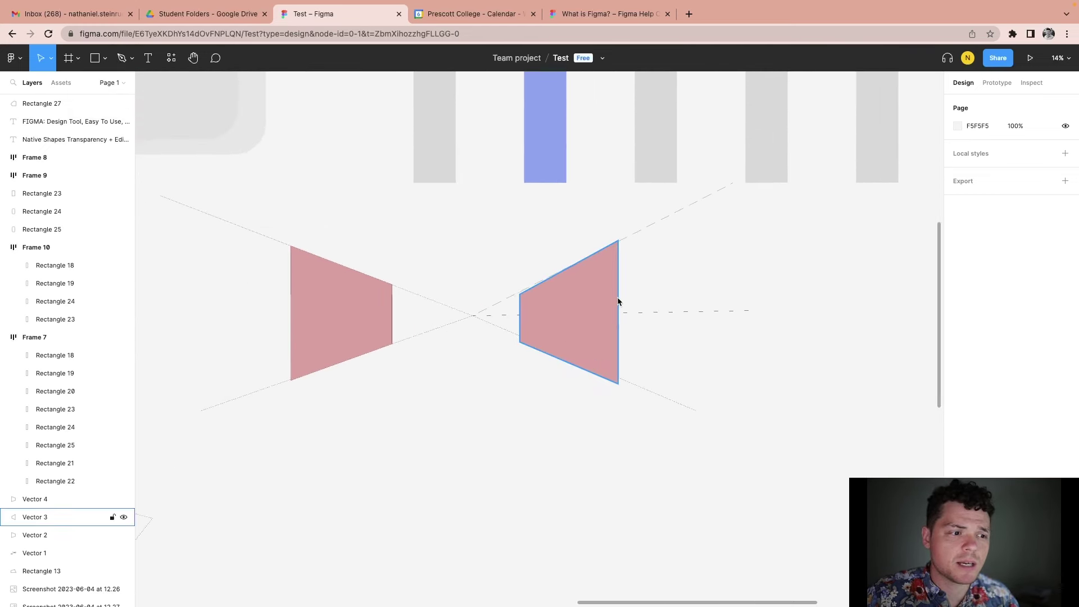
pyautogui.moveTo(549, 315); pyautogui.dragTo(563, 312)
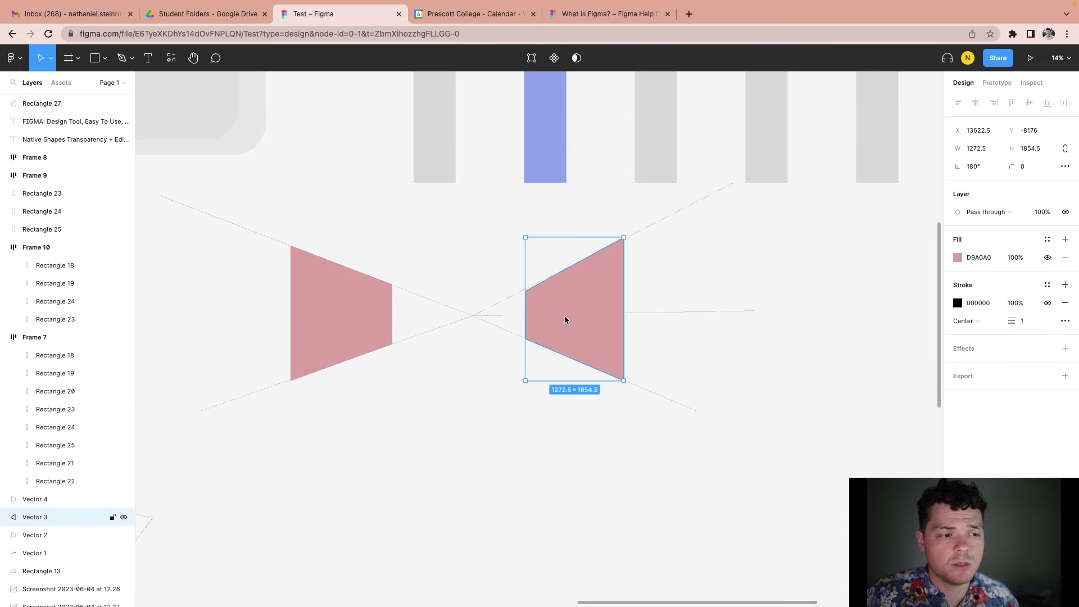
# Step: Duplicate the overlapping pink gradient and gray rounded rectangles with their image, placing the copy beside the polygon
pyautogui.scroll(-8, 565, 320)
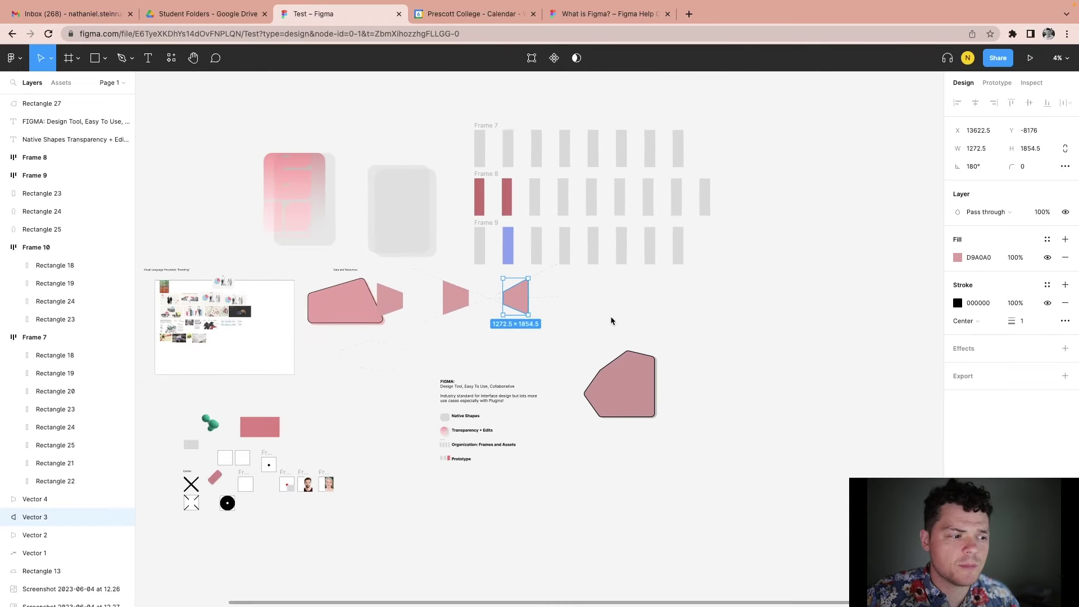
pyautogui.hscroll(5, 611, 321)
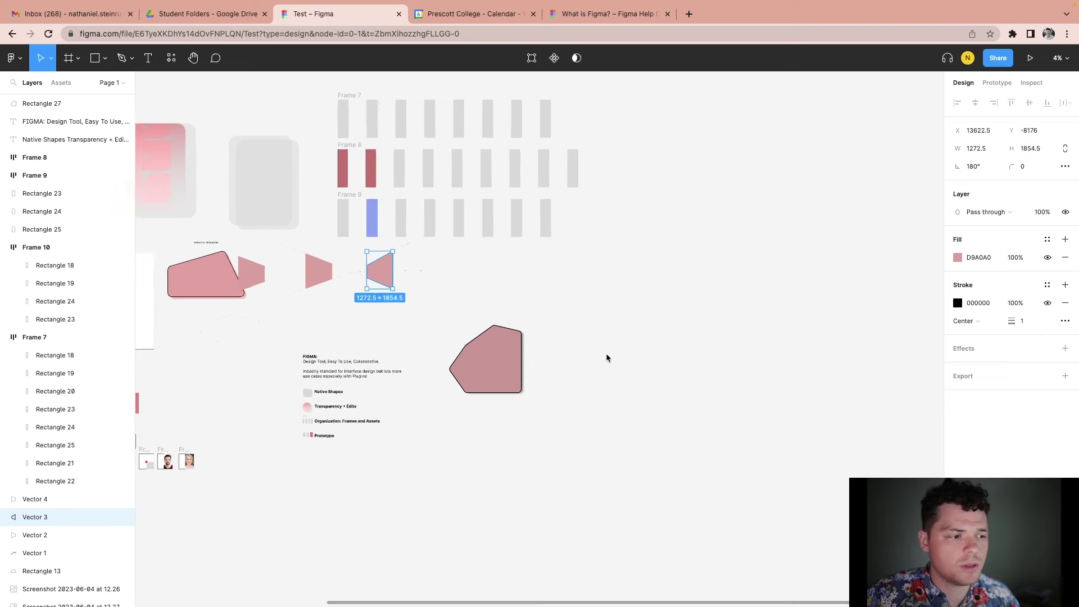
pyautogui.hscroll(2, 607, 356)
pyautogui.scroll(-3, 602, 362)
pyautogui.scroll(1, 602, 362)
pyautogui.scroll(1, 278, 409)
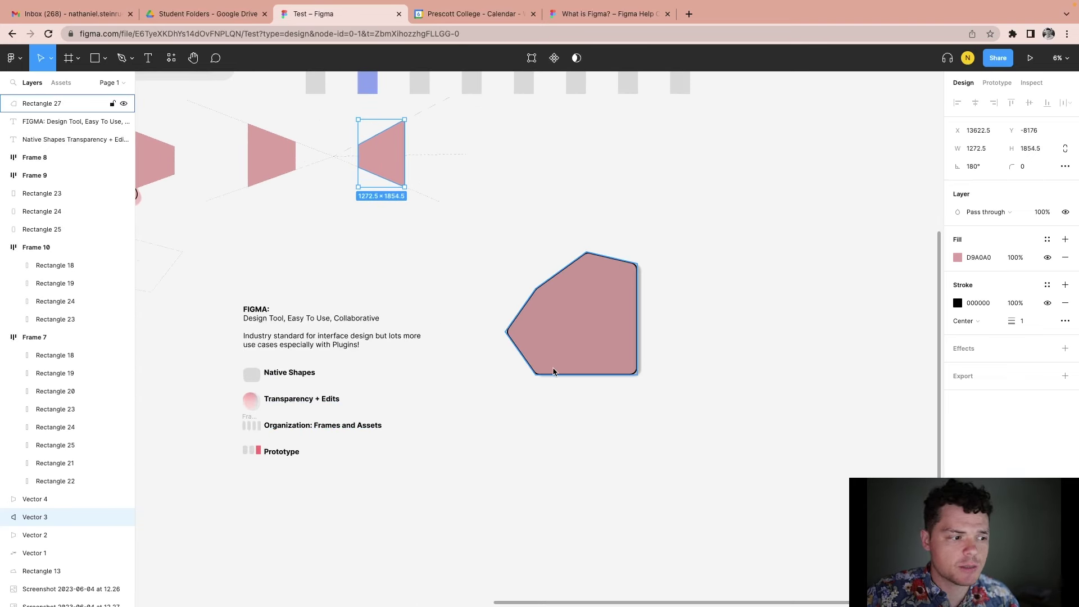
pyautogui.scroll(-4, 552, 357)
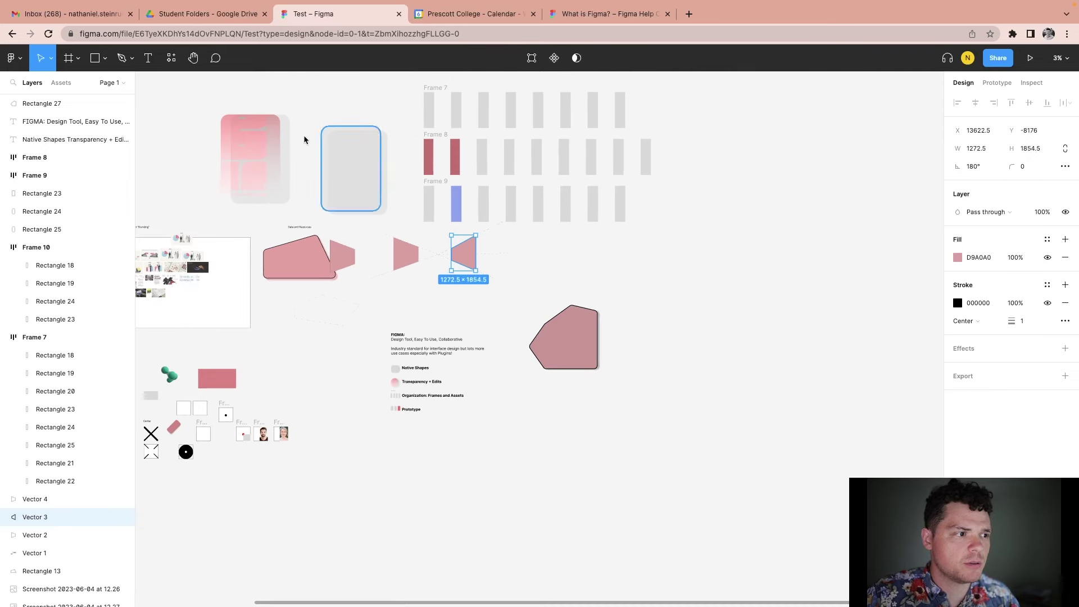
pyautogui.moveTo(191, 103); pyautogui.dragTo(260, 165)
pyautogui.moveTo(260, 164); pyautogui.dragTo(731, 295)
pyautogui.scroll(2, 798, 373)
# Step: Select the whole copied gradient card group and move it farther away from the polygon
pyautogui.click(615, 344)
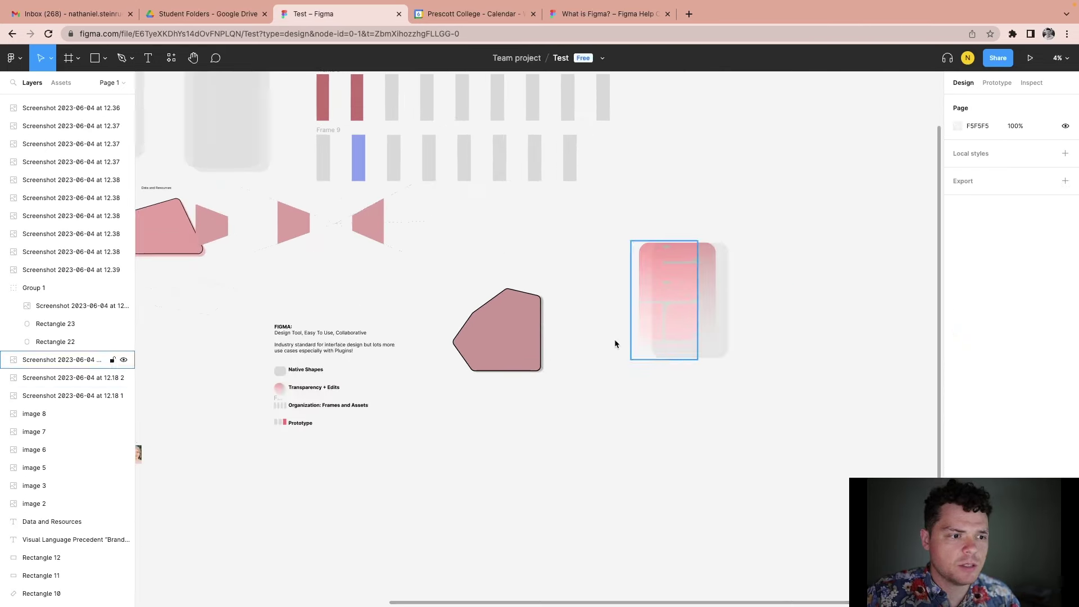
pyautogui.click(531, 337)
pyautogui.moveTo(595, 244); pyautogui.dragTo(749, 318)
pyautogui.moveTo(684, 303); pyautogui.dragTo(766, 272)
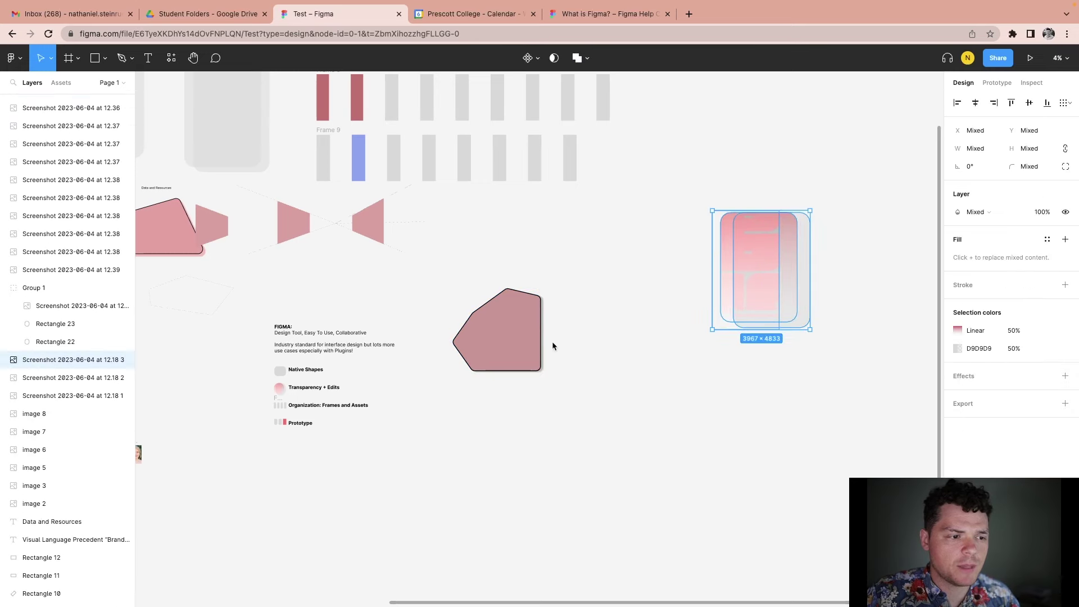
# Step: Duplicate the pink polygon and place the overlapping copy at X 17714, Y -4539
pyautogui.click(517, 342)
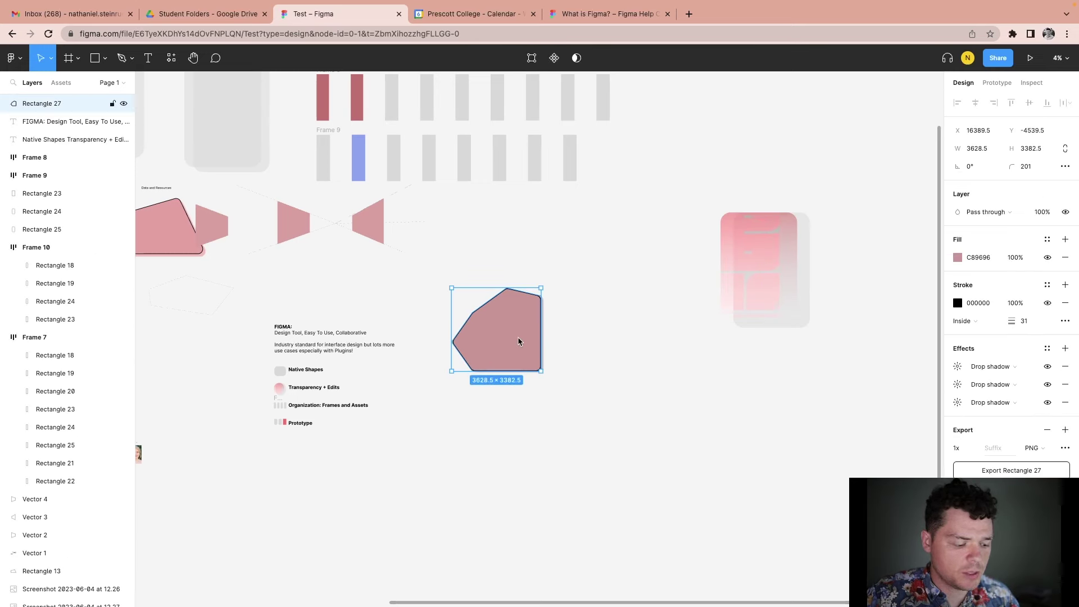
pyautogui.moveTo(517, 342); pyautogui.dragTo(549, 345)
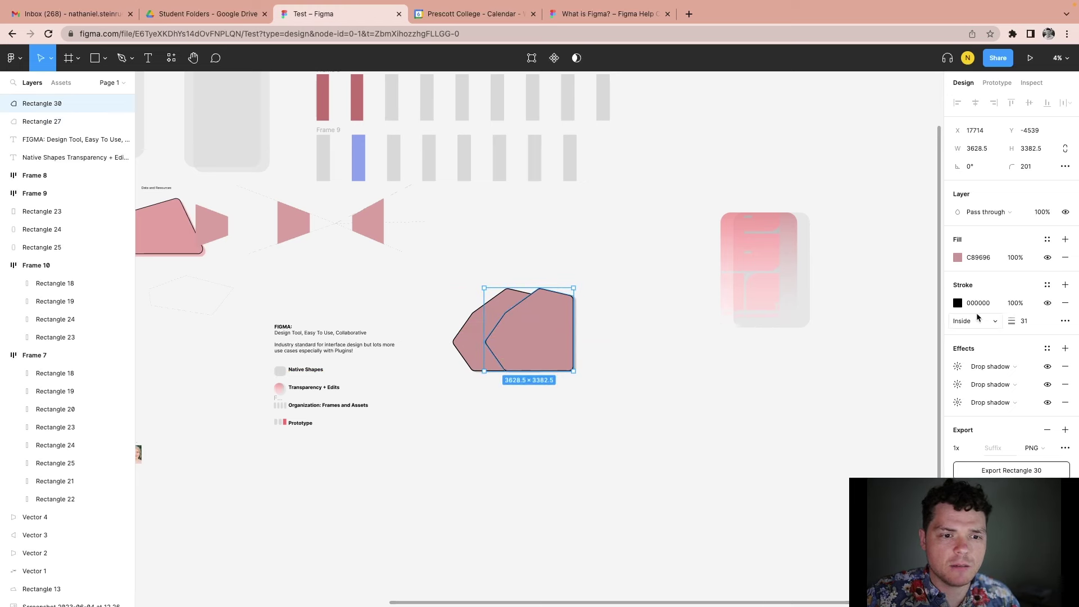
# Step: Try the Normal blend mode on the polygon copy, preview other modes, and set it to Multiply
pyautogui.click(1002, 213)
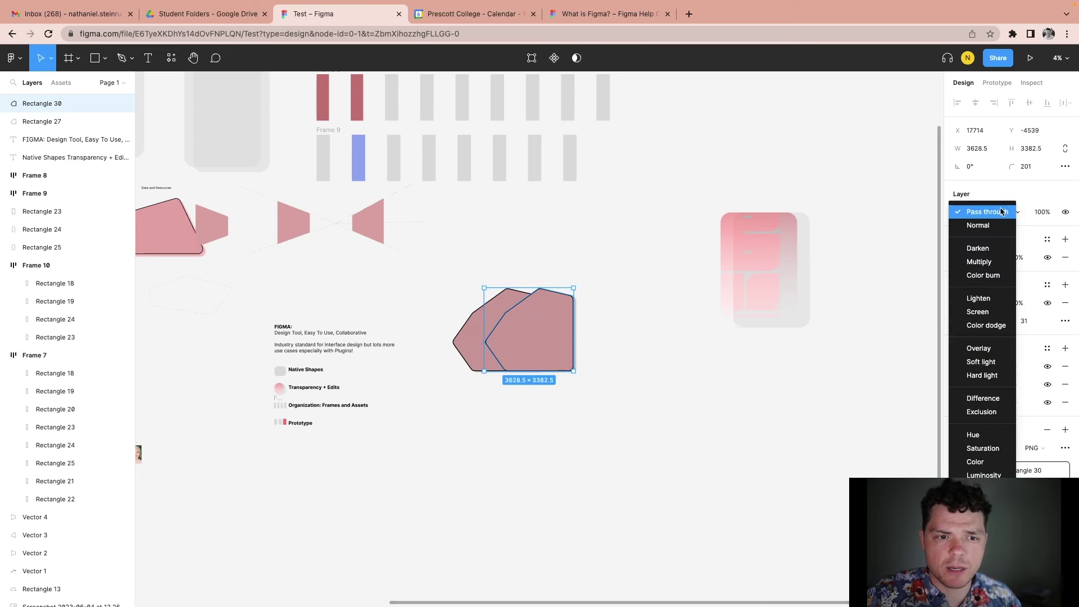
pyautogui.click(998, 225)
pyautogui.click(997, 218)
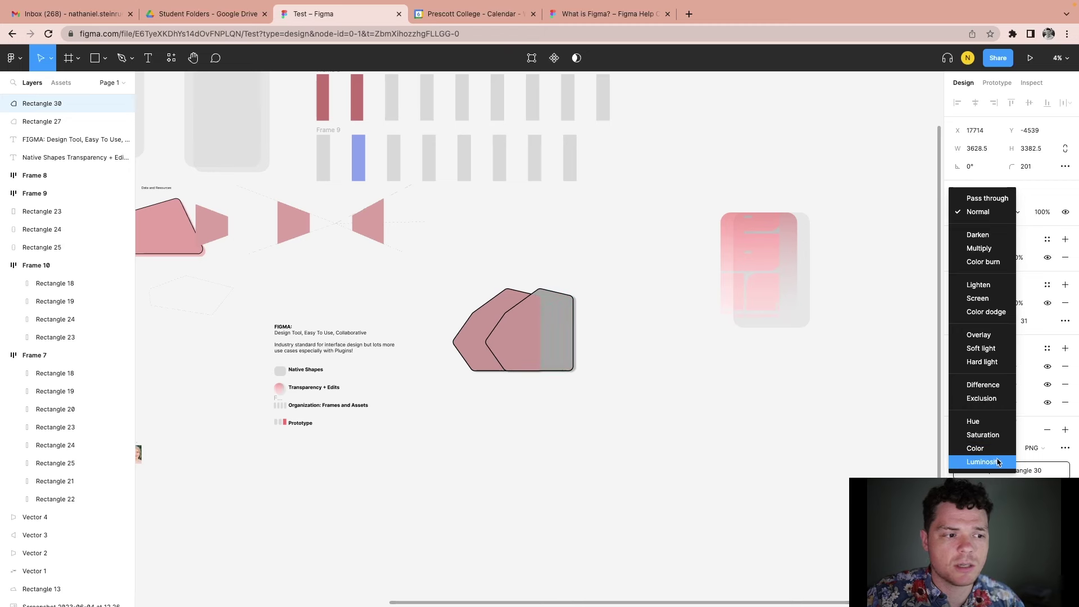
pyautogui.click(988, 249)
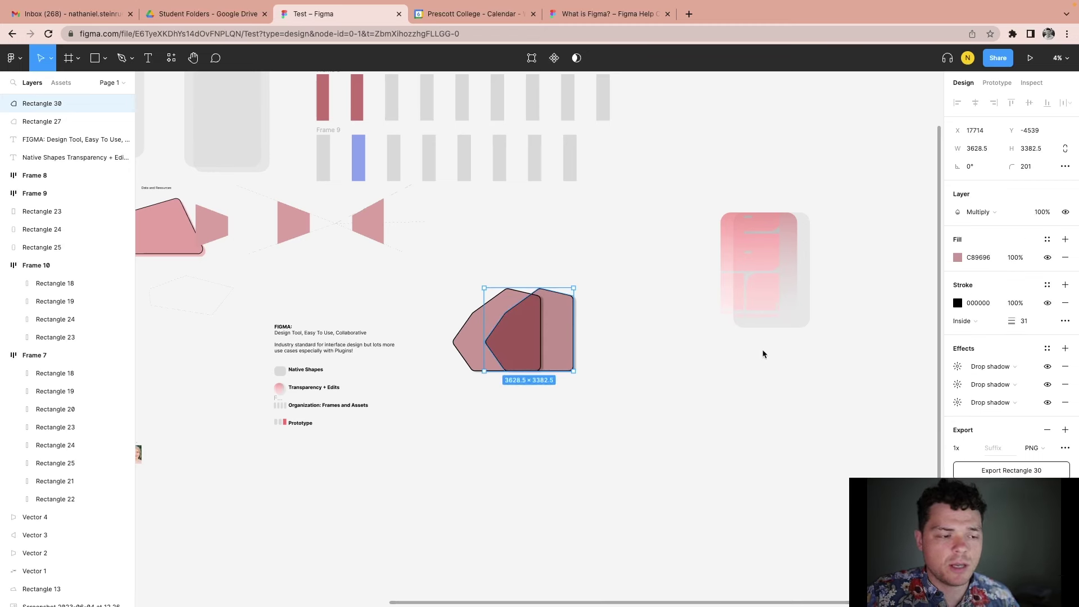
pyautogui.scroll(3, 515, 310)
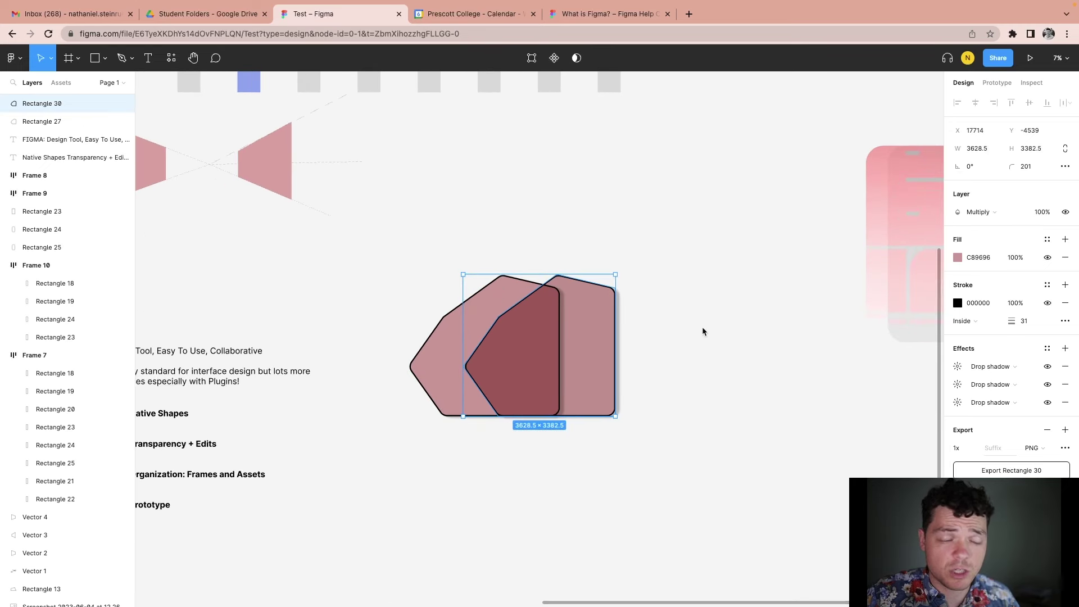
# Step: Set the overlapping polygon copy's layer opacity to 75%
pyautogui.scroll(2, 639, 353)
pyautogui.click(1049, 212)
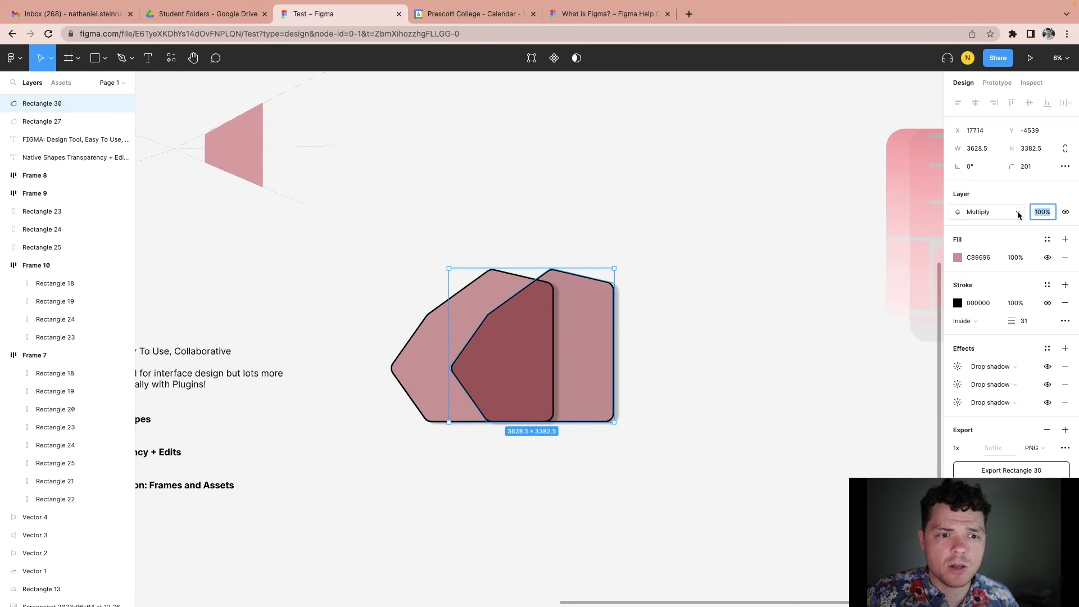
pyautogui.click(1042, 213)
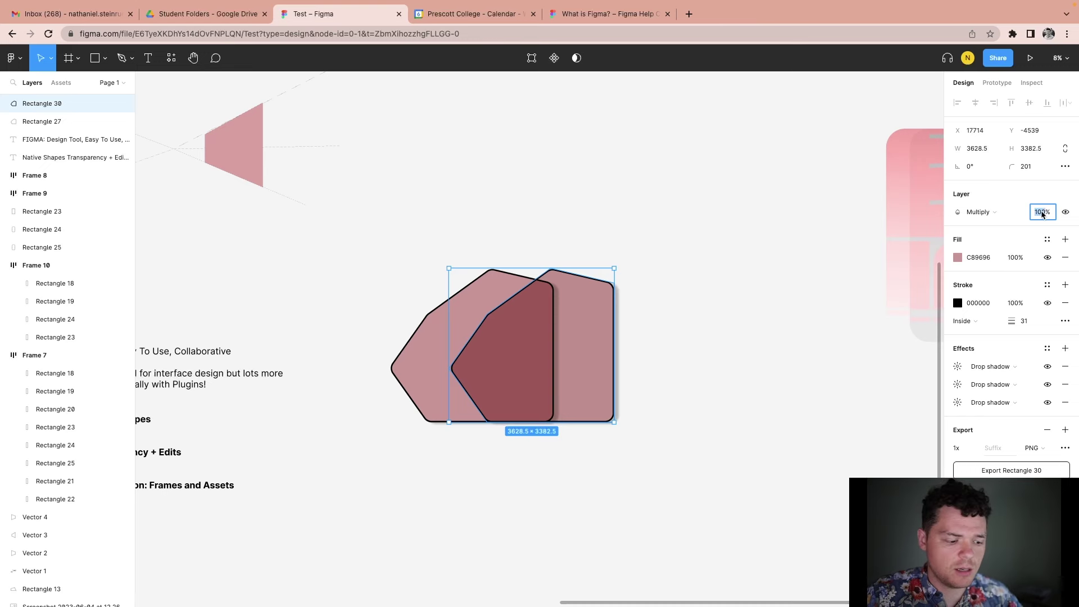
pyautogui.press('Return')
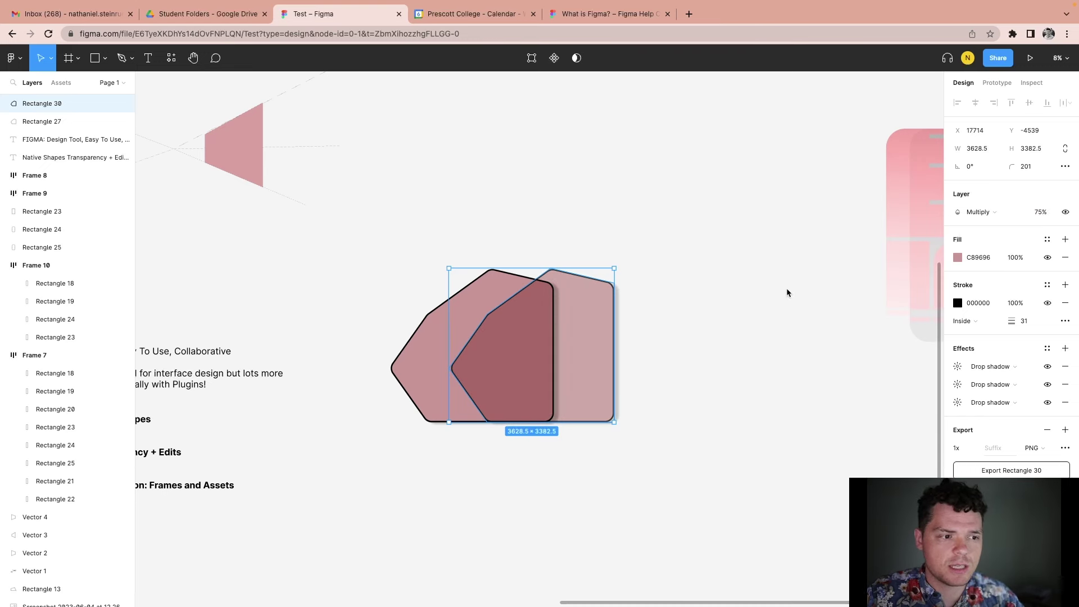
pyautogui.click(724, 314)
pyautogui.scroll(-5, 425, 319)
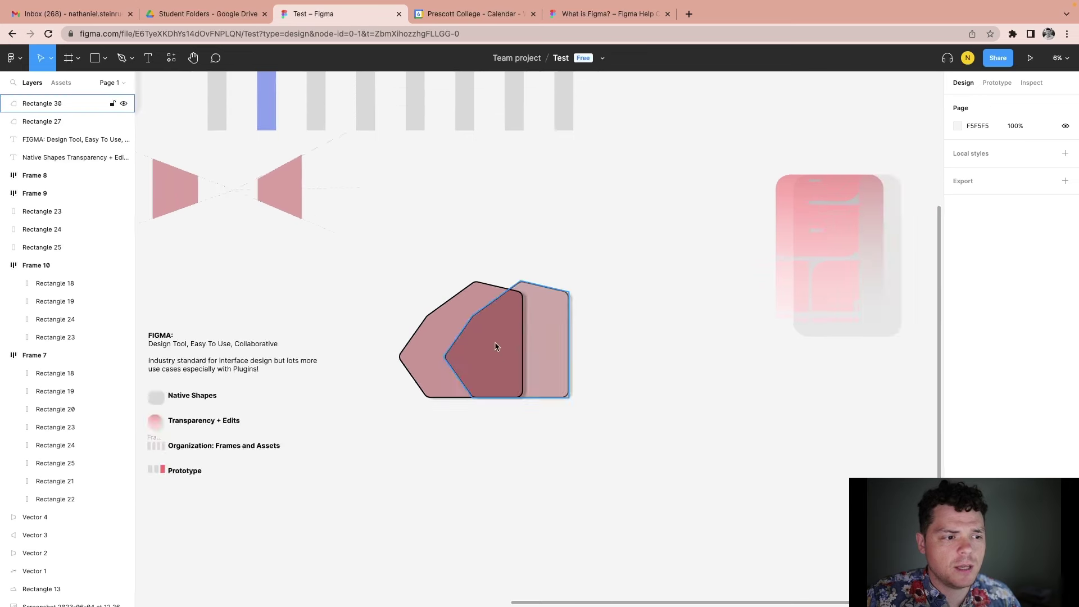
# Step: Move the translucent polygon copy horizontally to X 18204 and send it to the back
pyautogui.scroll(8, 589, 325)
pyautogui.click(590, 329)
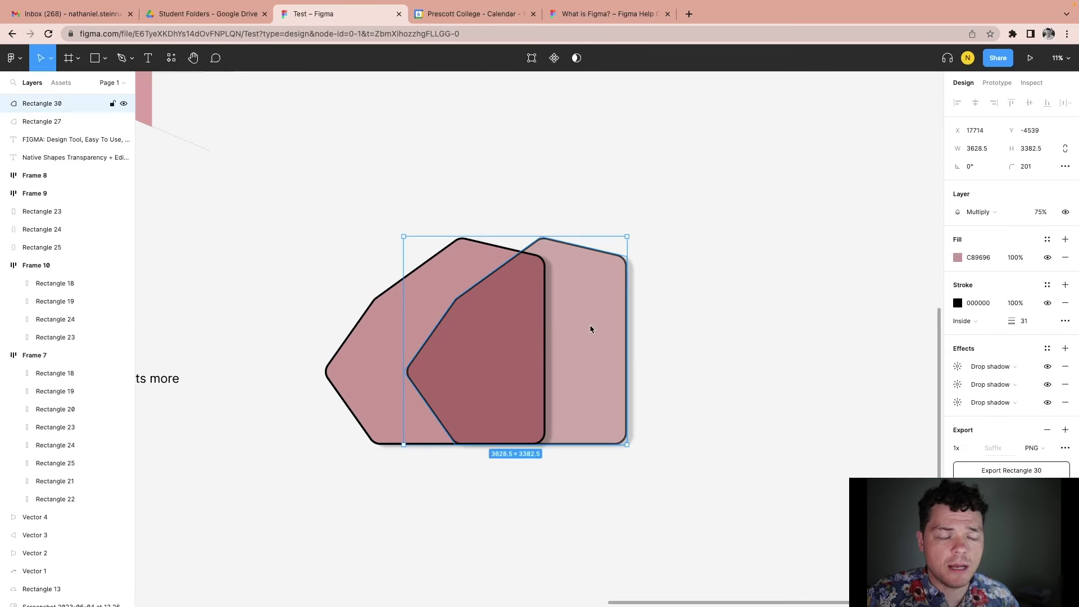
pyautogui.moveTo(591, 328); pyautogui.dragTo(629, 329)
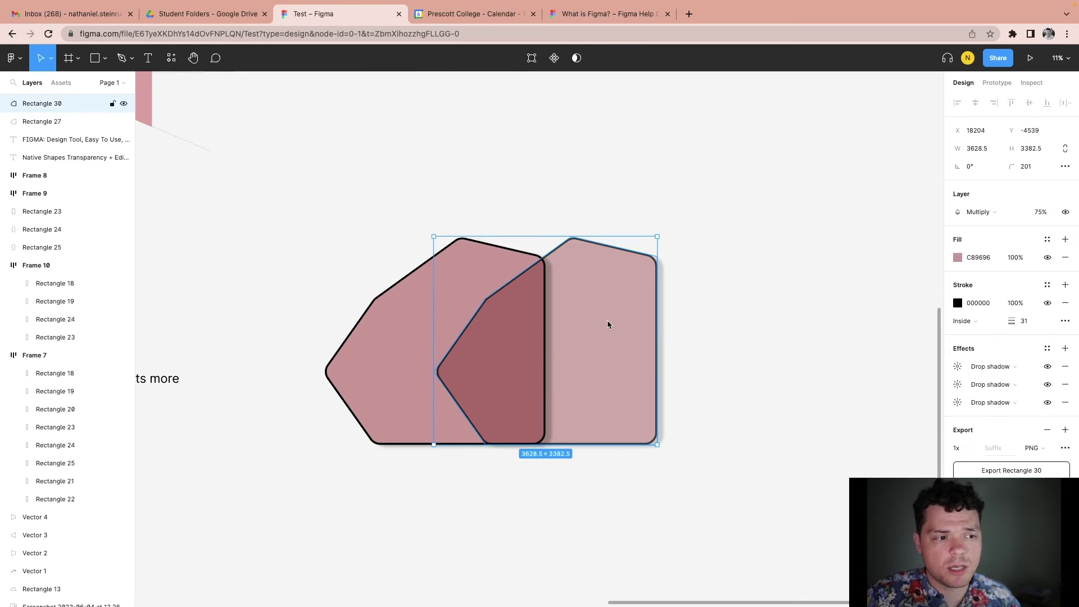
pyautogui.rightClick(587, 304)
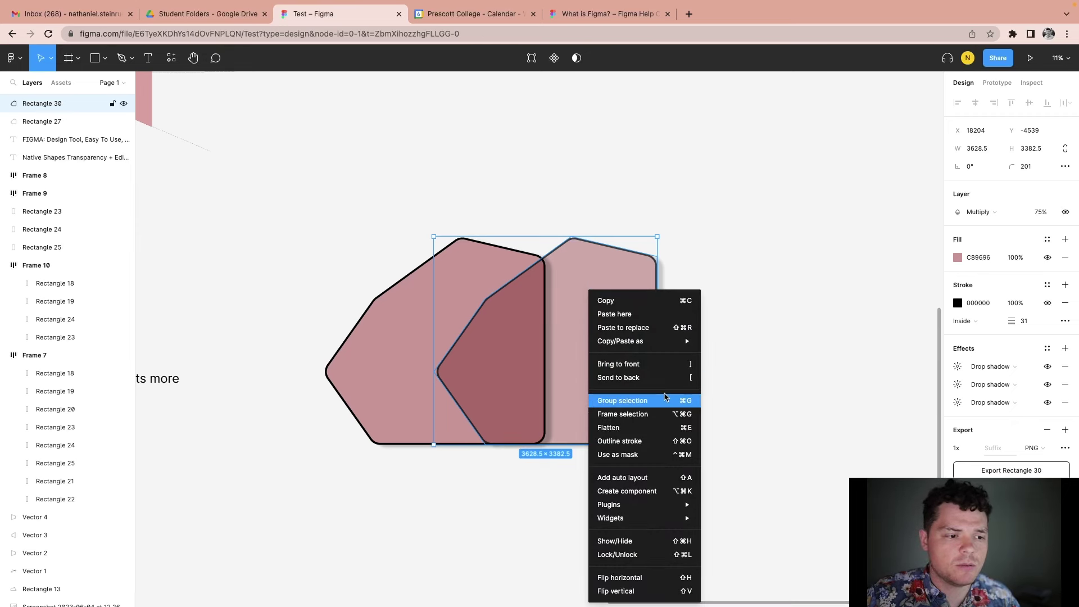
pyautogui.moveTo(663, 501)
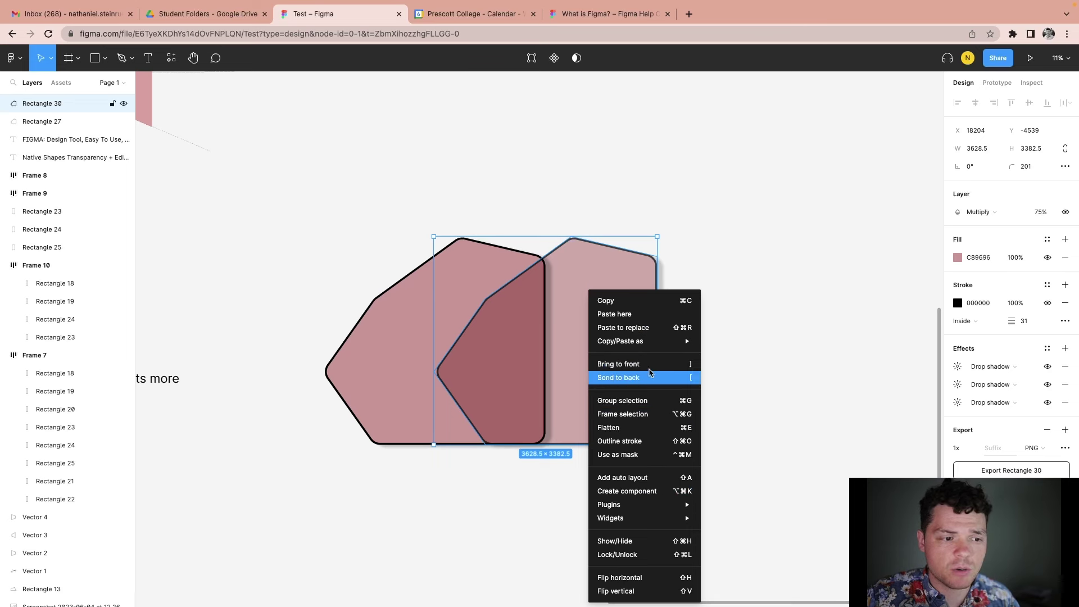
pyautogui.press('Escape')
pyautogui.rightClick(595, 388)
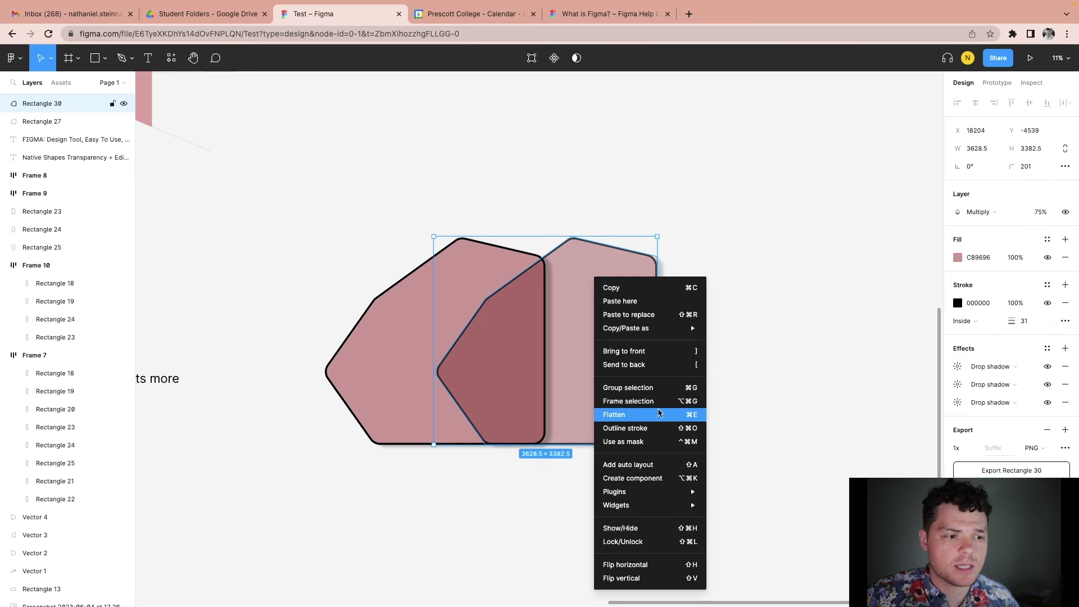
pyautogui.click(652, 366)
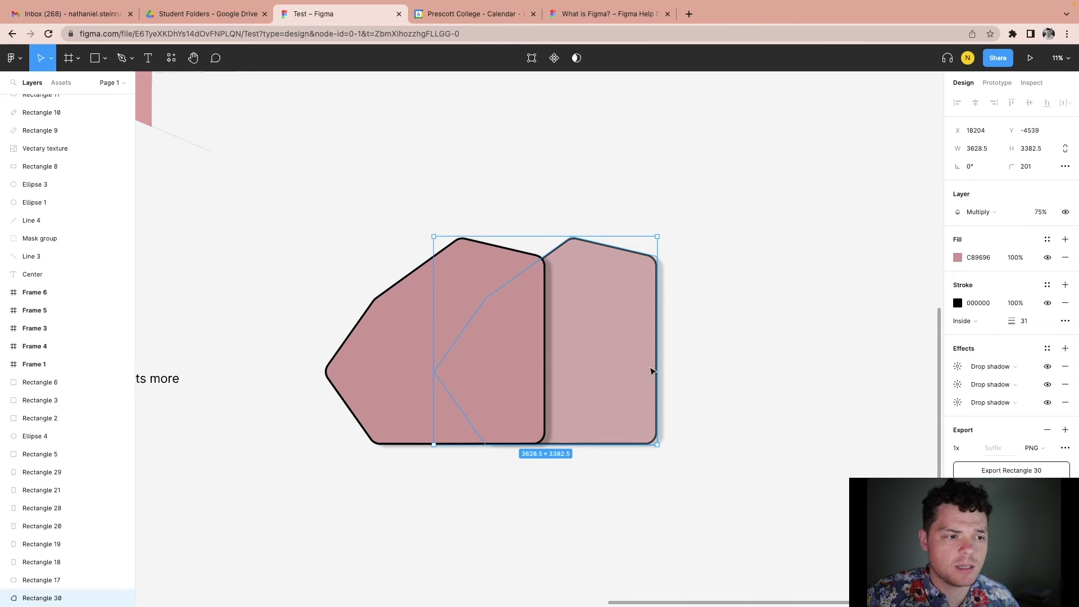
# Step: Delete both overlapping pink polygons
pyautogui.rightClick(598, 356)
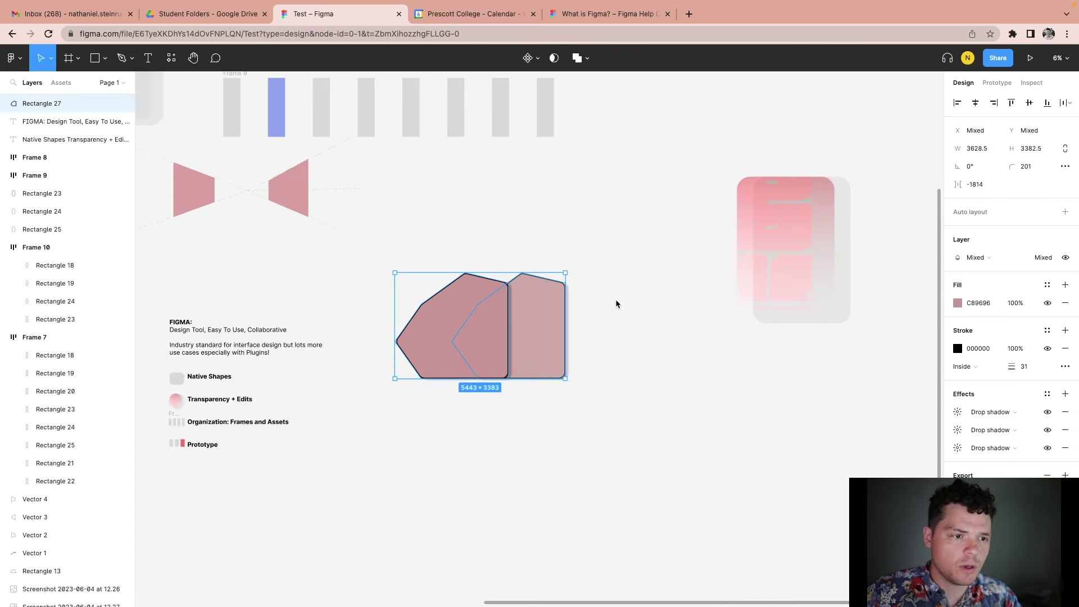
pyautogui.press('BackSpace')
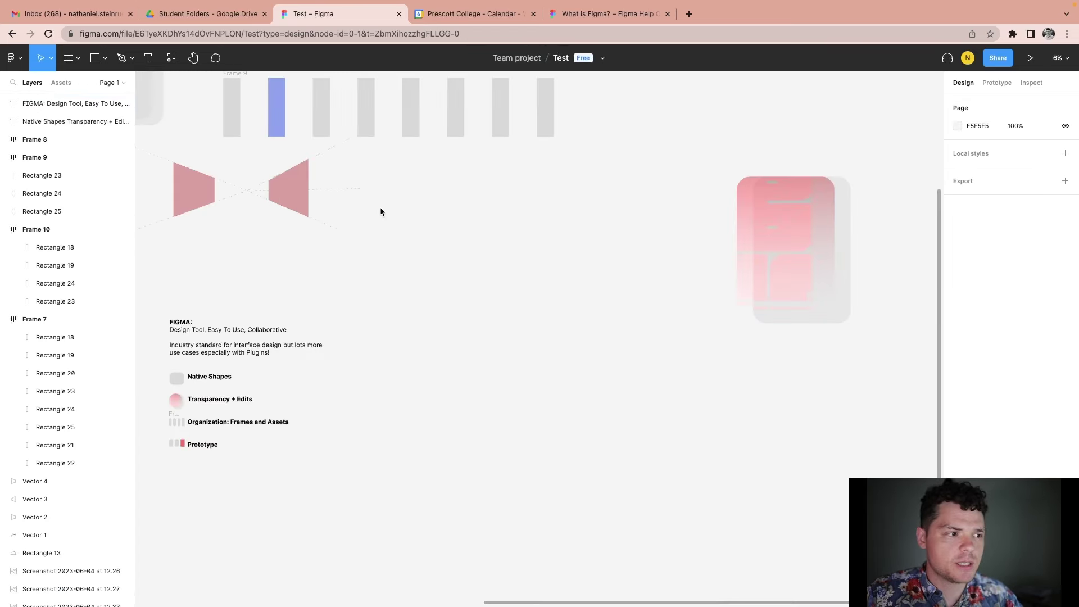
# Step: Draw a gray rectangle in the empty area, about 2855 × 3879, with corners rounded to about 579
pyautogui.click(104, 58)
pyautogui.click(67, 84)
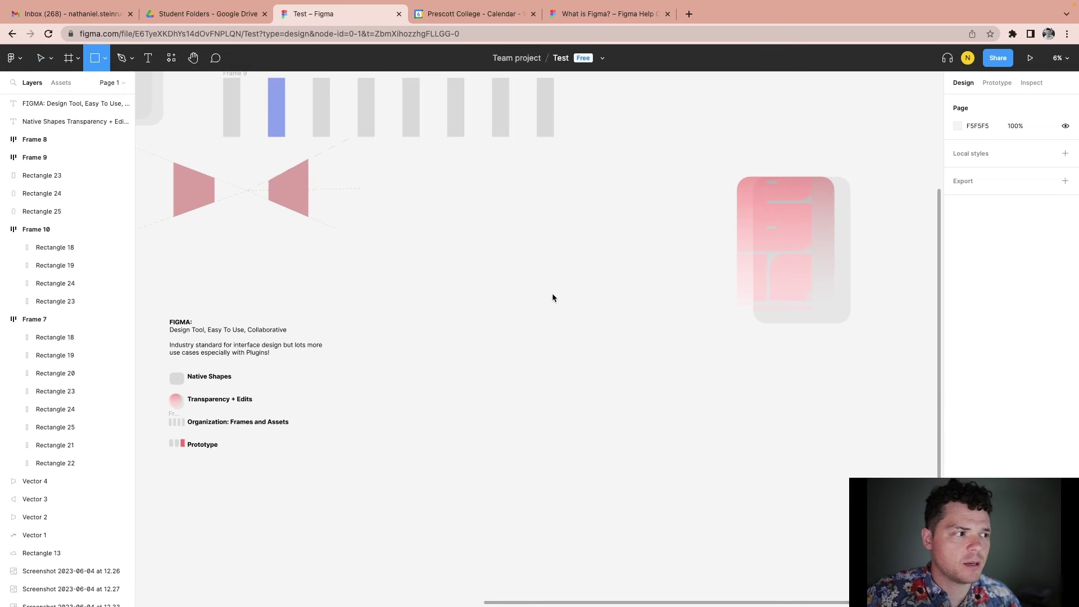
pyautogui.moveTo(495, 268)
pyautogui.mouseDown()
pyautogui.moveTo(585, 355)
pyautogui.moveTo(603, 389)
pyautogui.mouseUp()
pyautogui.moveTo(595, 272); pyautogui.dragTo(579, 279)
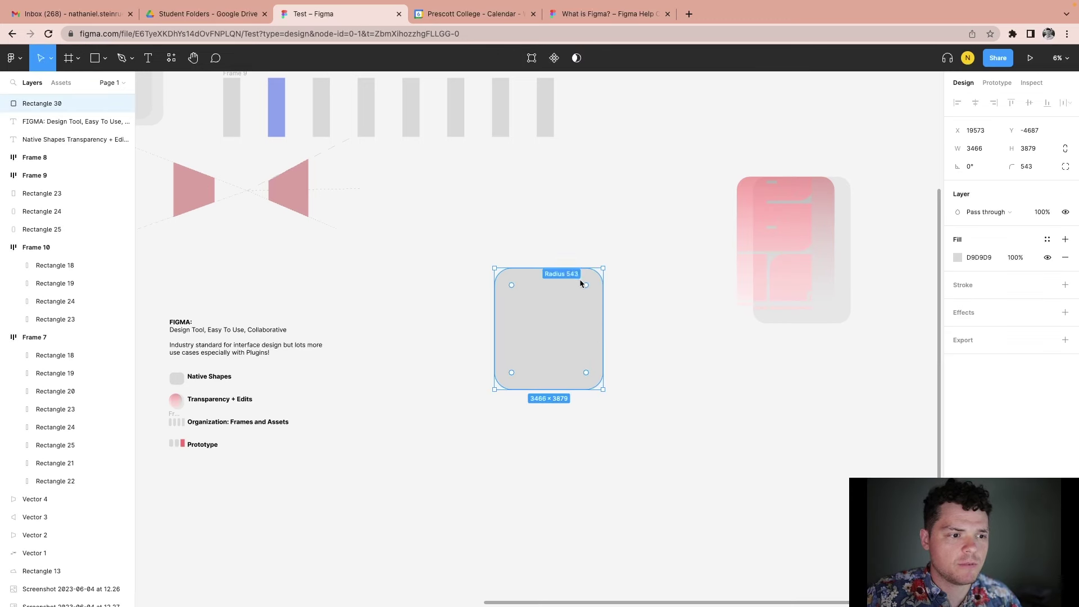
pyautogui.moveTo(604, 329)
pyautogui.mouseDown()
pyautogui.moveTo(569, 326)
pyautogui.moveTo(588, 332)
pyautogui.mouseUp()
# Step: Stack two offset copies on the gray rounded rectangle and set the frontmost copy's layer opacity to 50%
pyautogui.click(1043, 213)
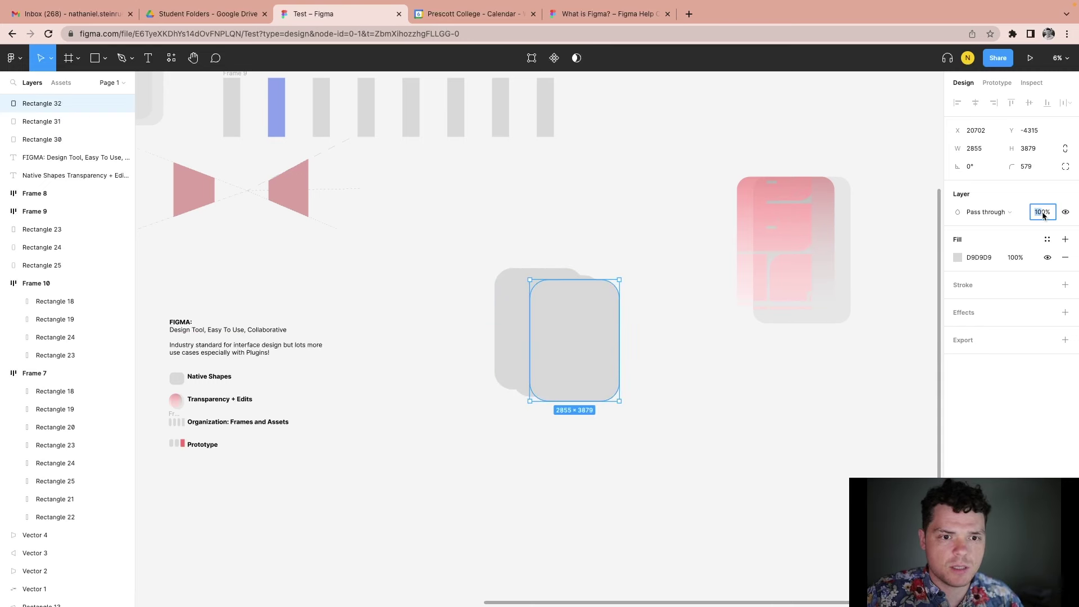
pyautogui.press('Return')
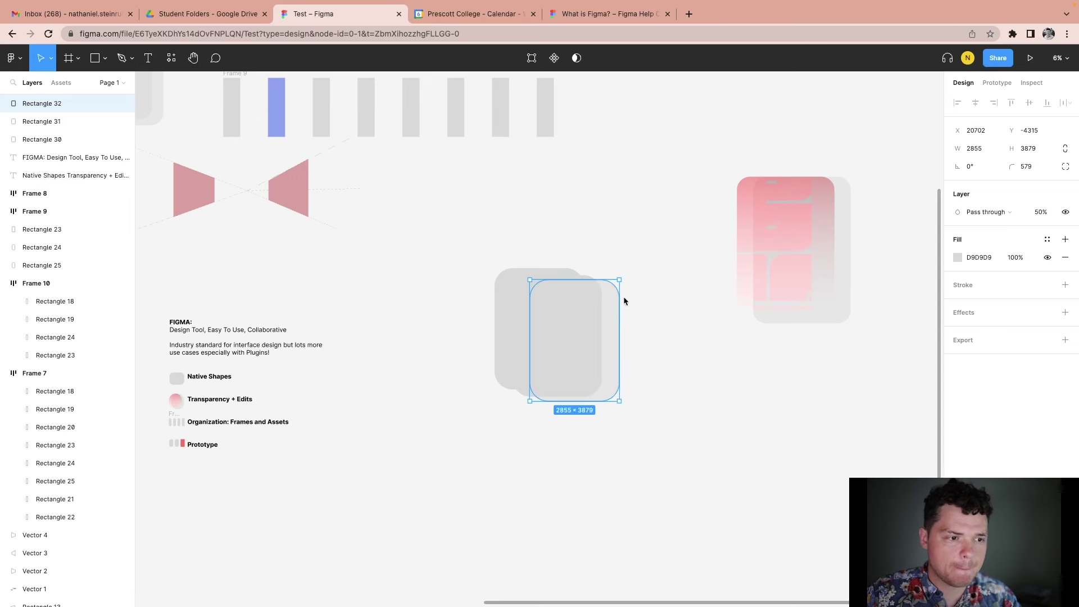
pyautogui.click(630, 295)
# Step: Delete the middle rounded rectangle and duplicate the translucent one with a slight offset
pyautogui.scroll(3, 558, 293)
pyautogui.click(602, 275)
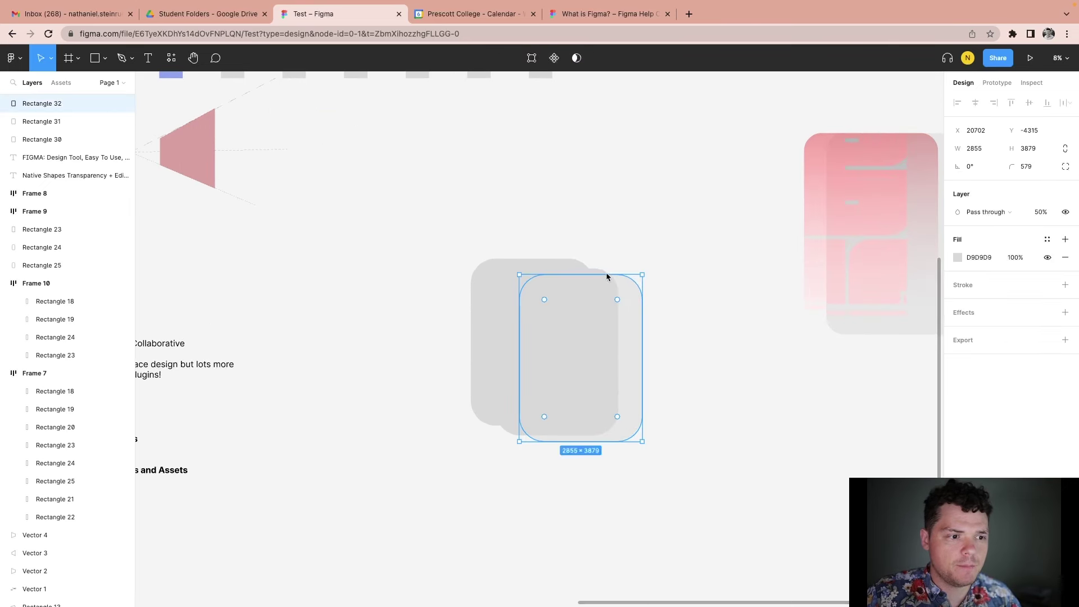
pyautogui.press('Tab')
pyautogui.press('Delete')
pyautogui.click(605, 313)
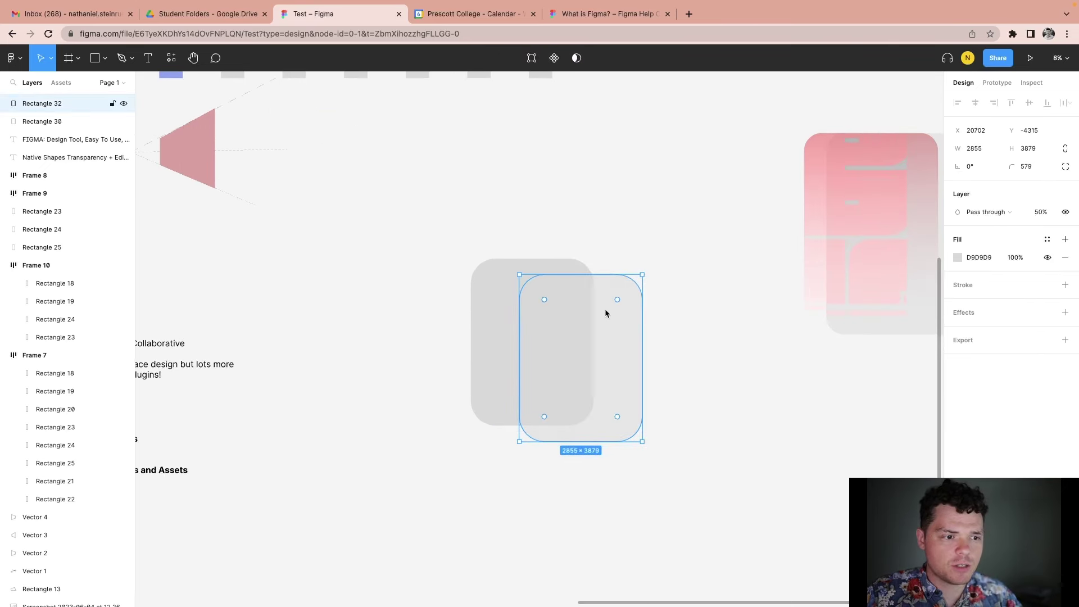
pyautogui.keyDown('alt'); pyautogui.moveTo(623, 324); pyautogui.dragTo(645, 336); pyautogui.keyUp('alt')
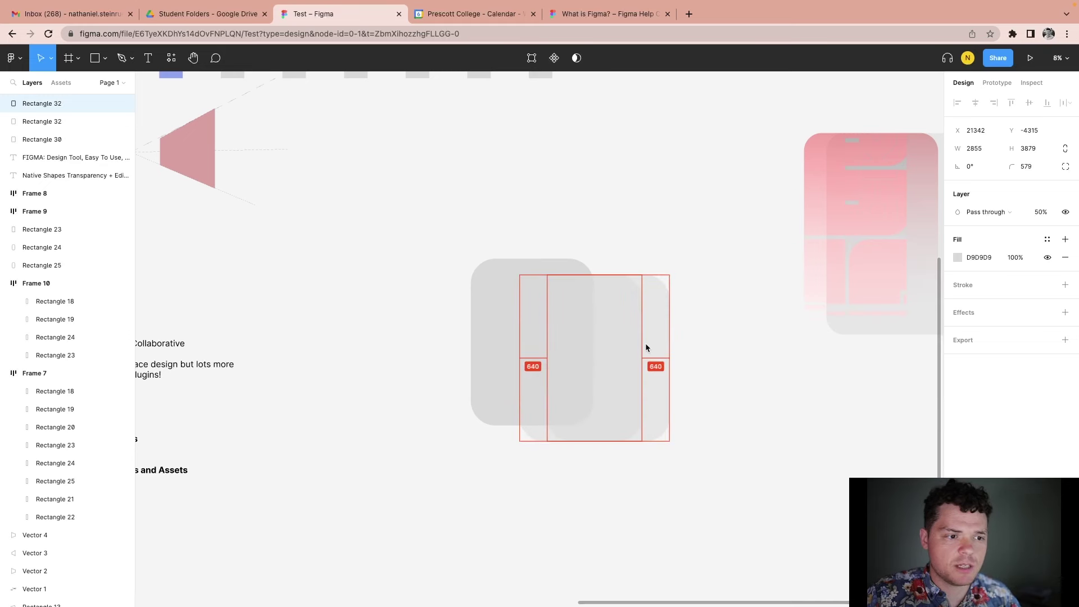
# Step: Change the opaque gray rectangle's fill to the beige line-drawing image and darken it by lowering the exposure
pyautogui.click(486, 315)
pyautogui.moveTo(653, 310); pyautogui.dragTo(568, 307)
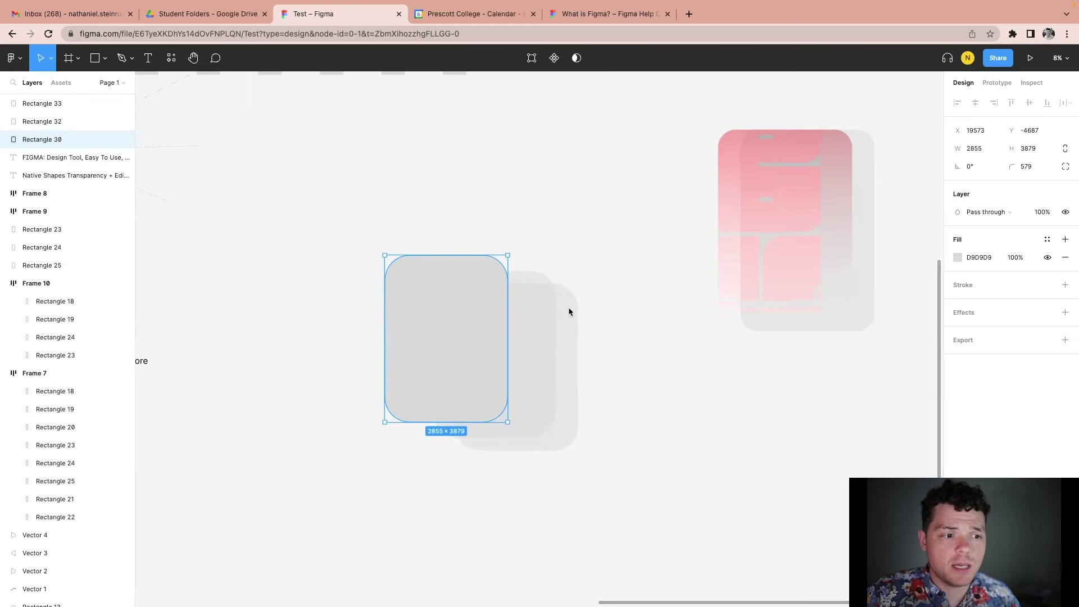
pyautogui.click(958, 258)
pyautogui.click(828, 262)
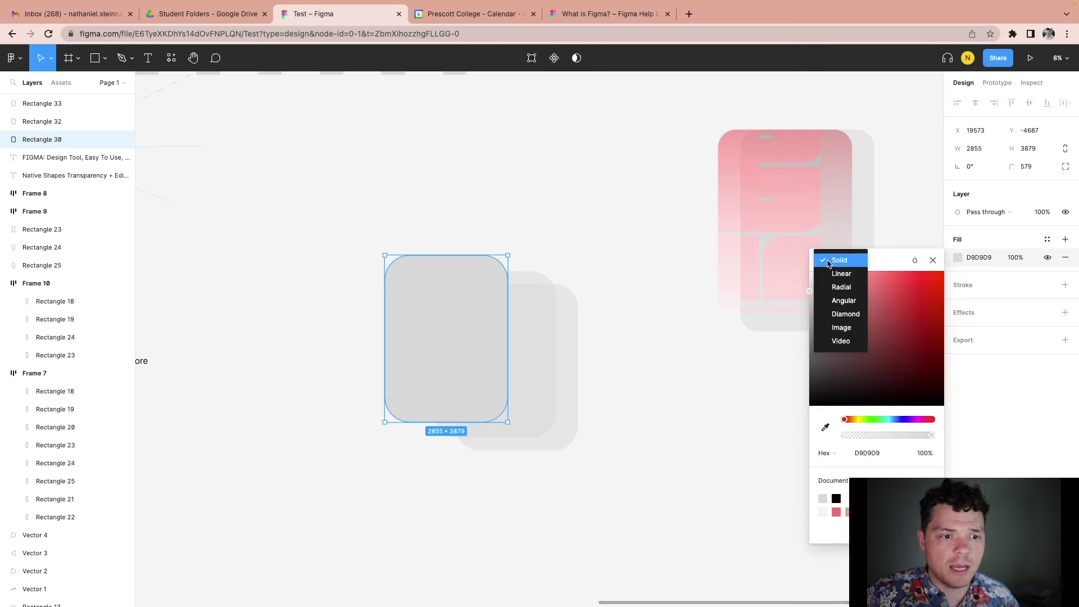
pyautogui.click(848, 330)
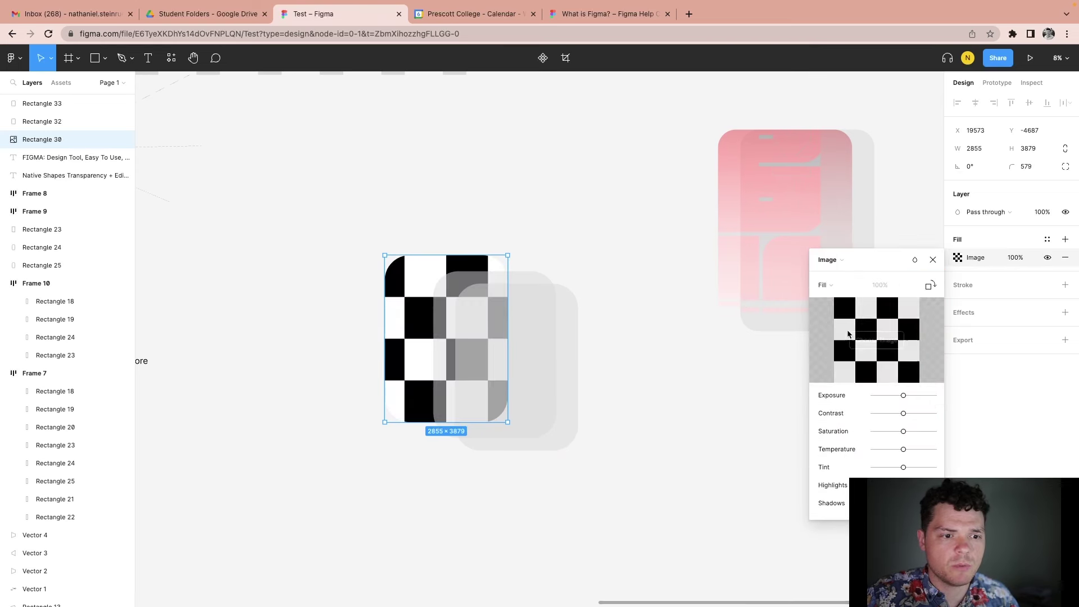
pyautogui.click(880, 342)
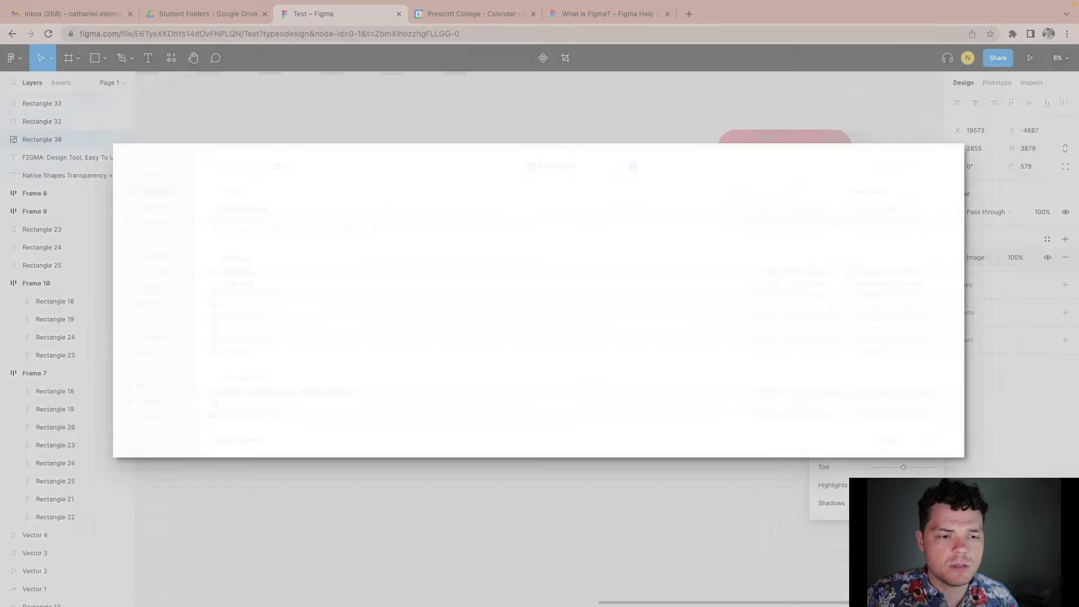
pyautogui.doubleClick(658, 420)
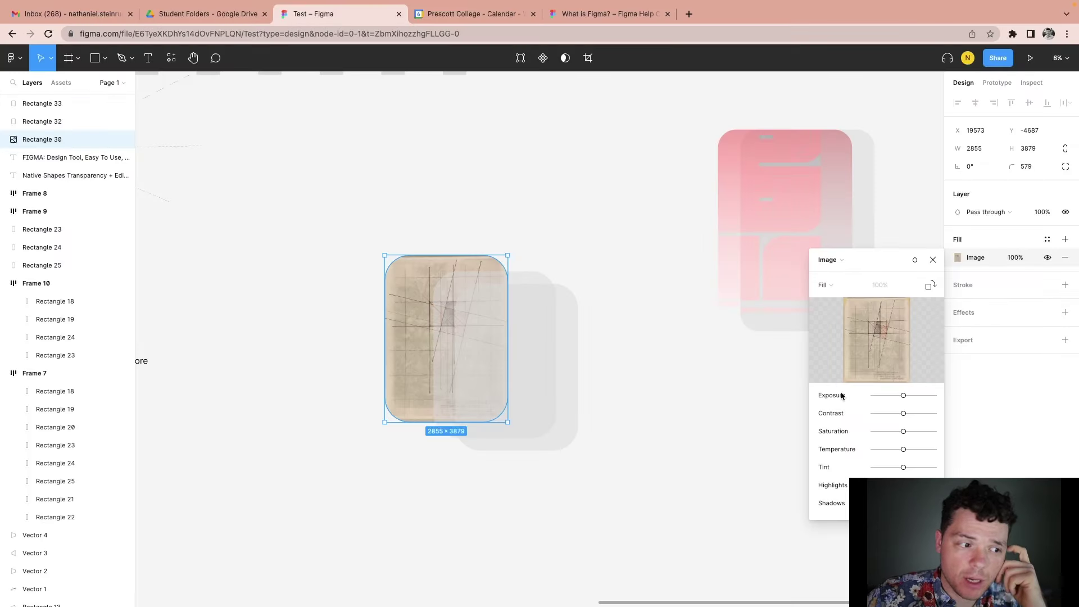
pyautogui.moveTo(905, 396)
pyautogui.mouseDown()
pyautogui.moveTo(923, 398)
pyautogui.moveTo(897, 398)
pyautogui.moveTo(903, 415)
pyautogui.moveTo(932, 414)
pyautogui.moveTo(897, 409)
pyautogui.moveTo(904, 397)
pyautogui.mouseUp()
# Step: Preview blend modes on the screenshot image over the pink gradient card and set it to Luminosity
pyautogui.click(734, 167)
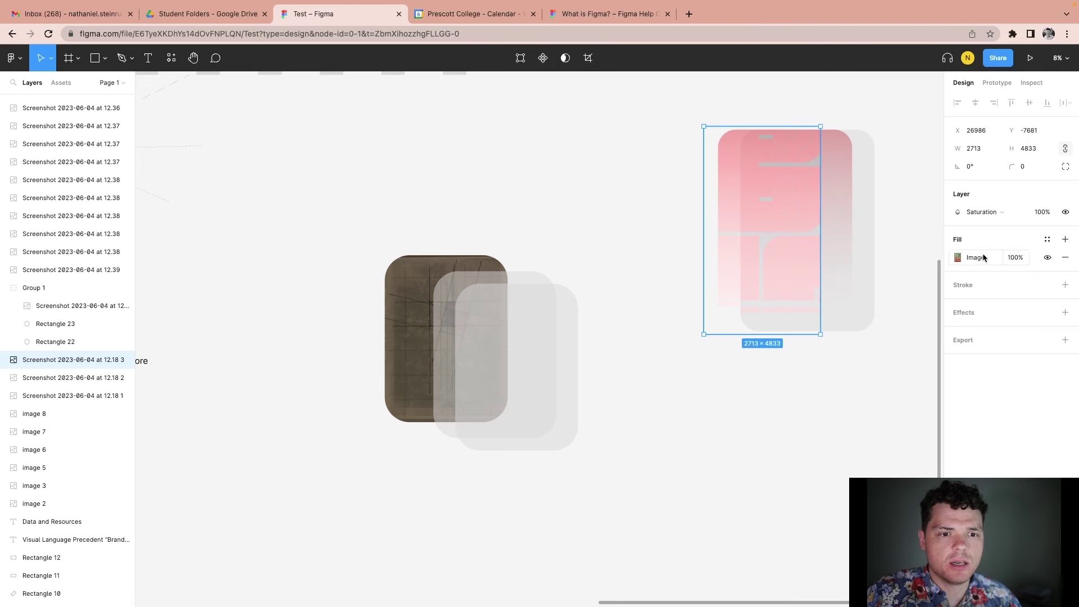
pyautogui.click(979, 212)
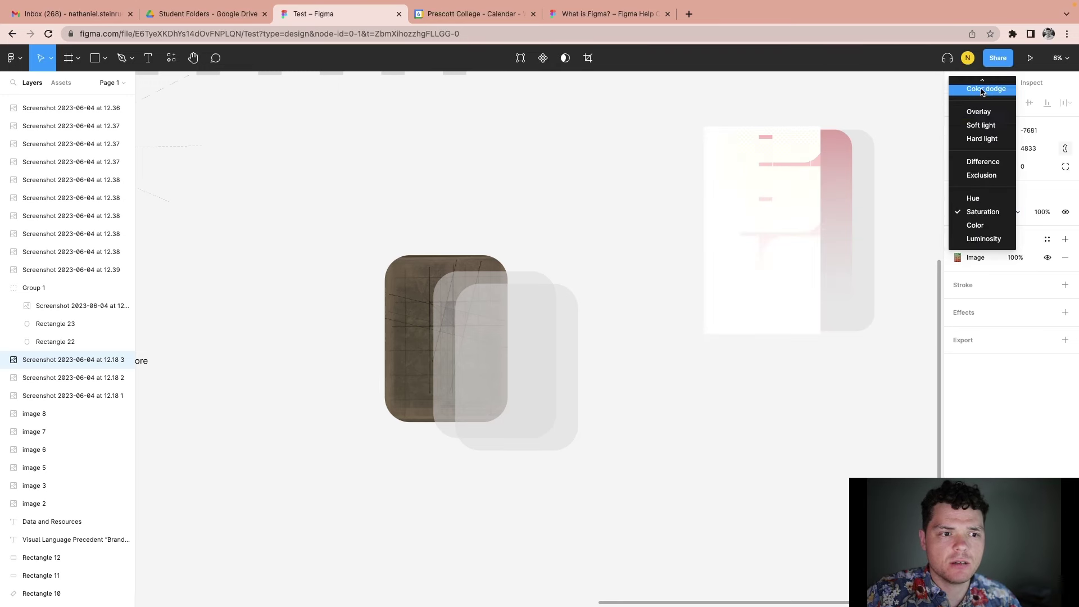
pyautogui.click(760, 285)
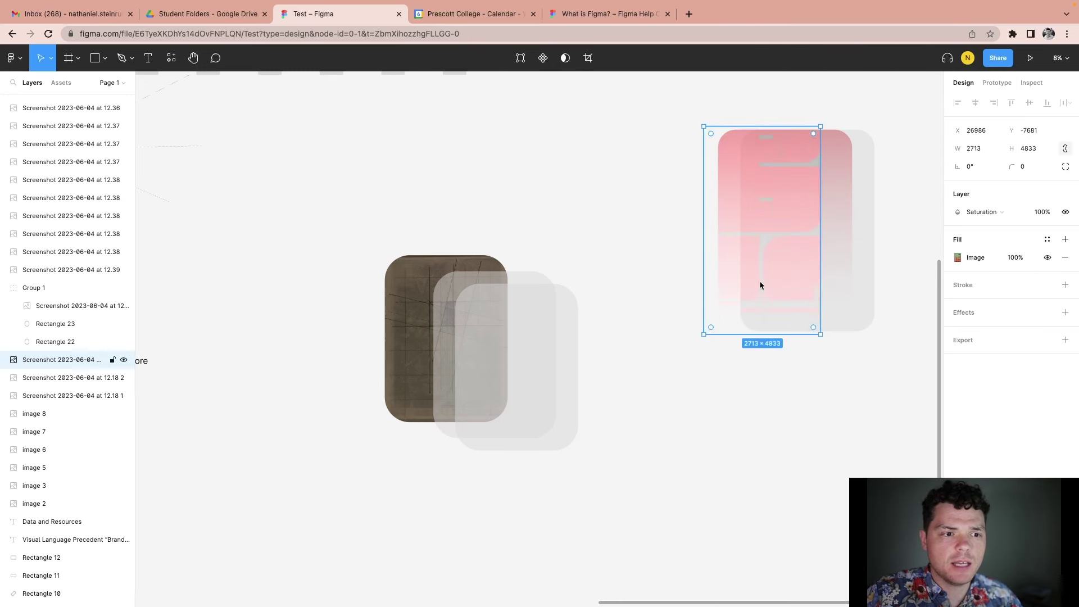
pyautogui.hscroll(5, 760, 285)
pyautogui.scroll(3, 760, 285)
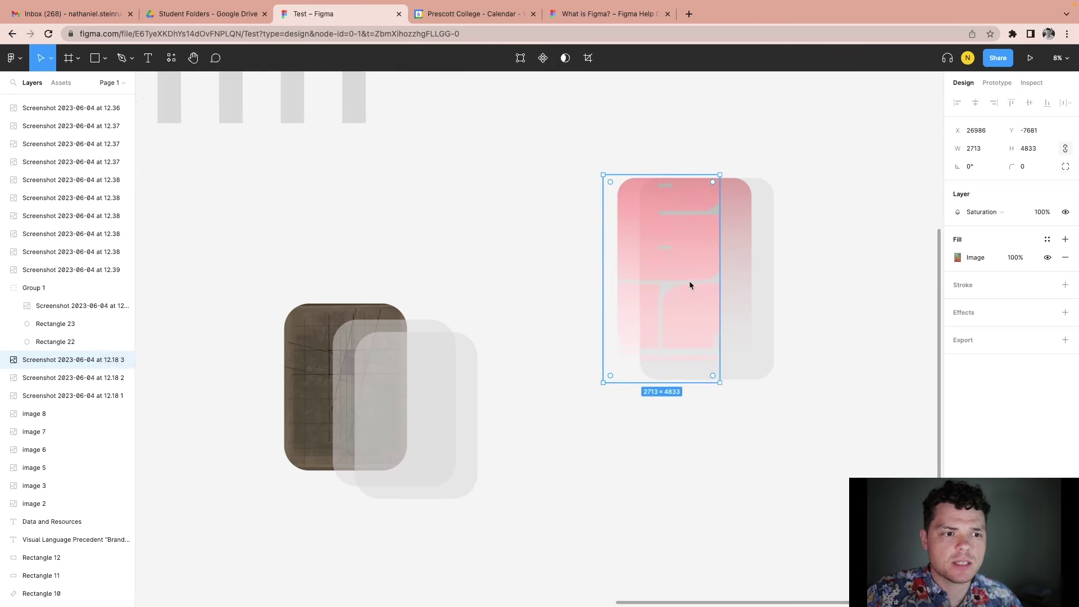
pyautogui.click(975, 217)
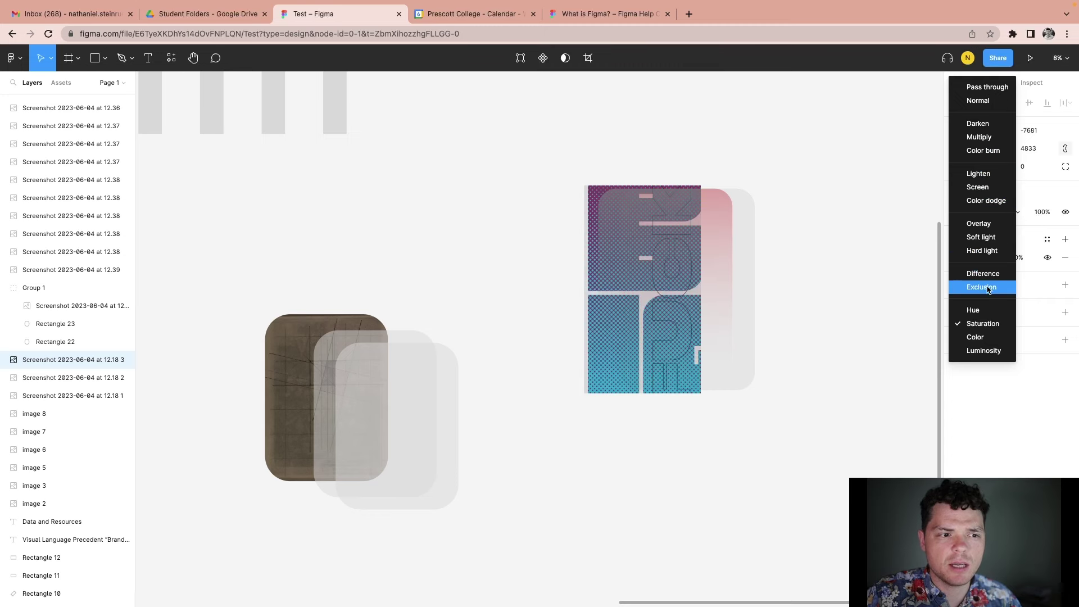
pyautogui.click(991, 350)
pyautogui.click(832, 329)
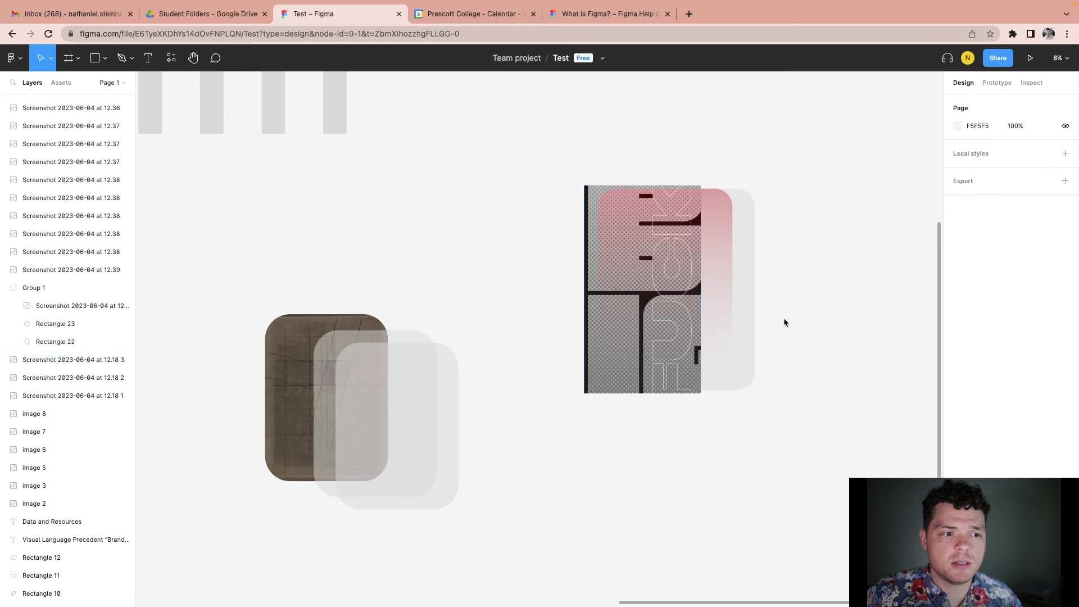
# Step: Round the Luminosity image's corners to 591, move it to X 27518, and shorten its height to 4362 inside the pink card
pyautogui.click(642, 277)
pyautogui.moveTo(696, 192); pyautogui.dragTo(636, 243)
pyautogui.press('Escape')
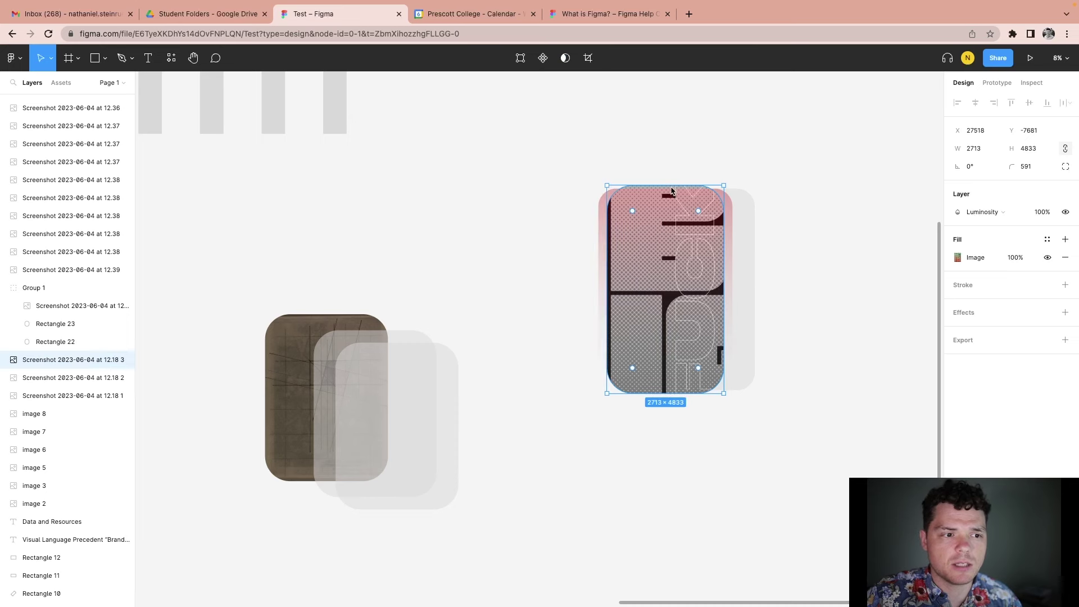
pyautogui.moveTo(669, 203); pyautogui.dragTo(669, 200)
pyautogui.moveTo(665, 393); pyautogui.dragTo(665, 382)
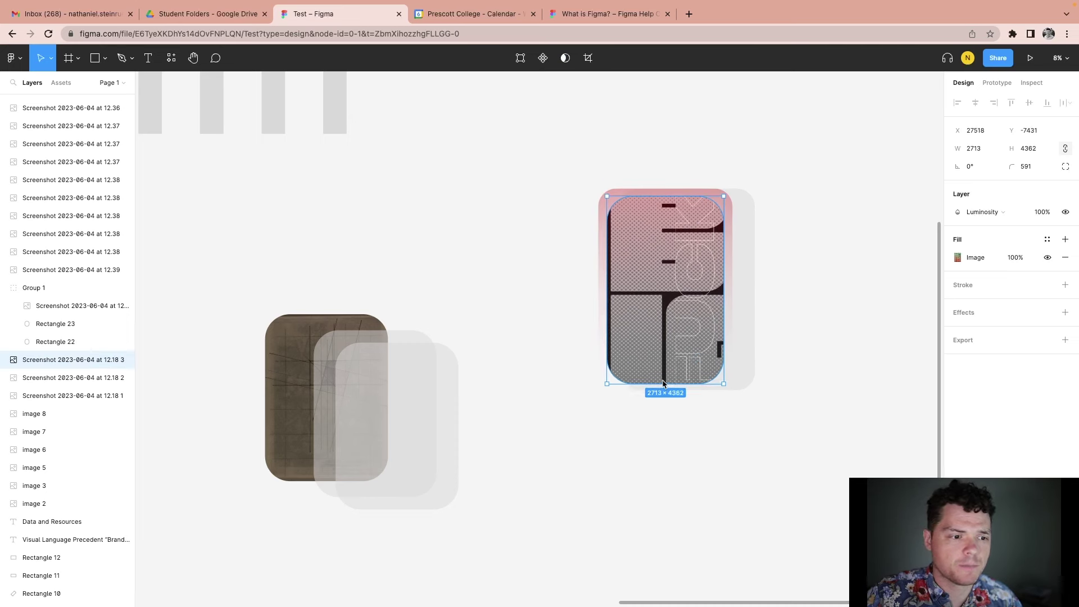
# Step: Set the line-drawing rectangle's blend mode to Color burn and place an overlapping duplicate at about X 19836, Y -4583
pyautogui.hscroll(-3, 378, 296)
pyautogui.click(378, 296)
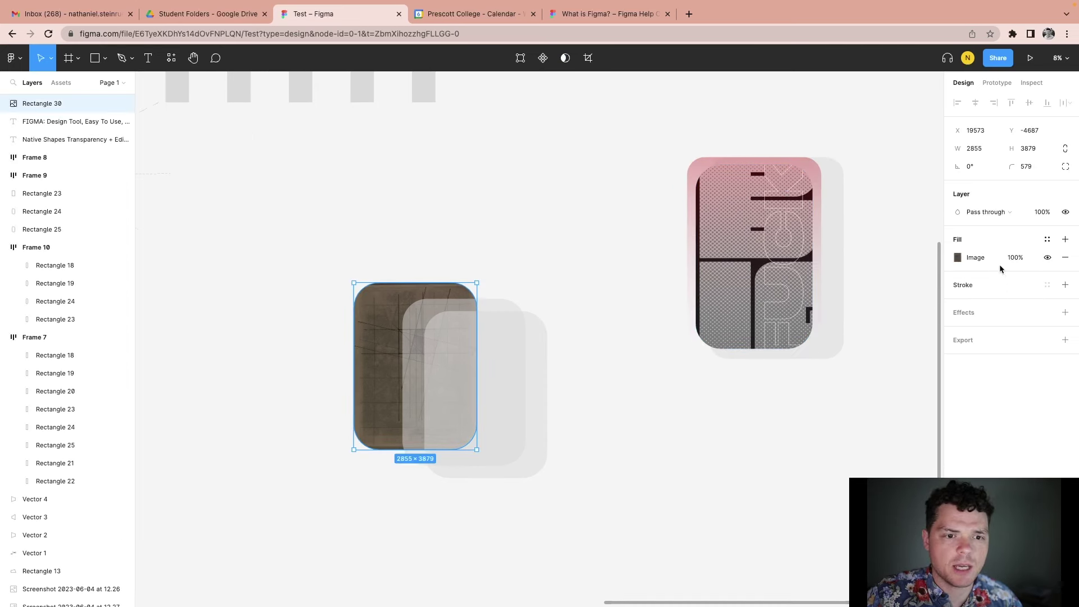
pyautogui.click(985, 212)
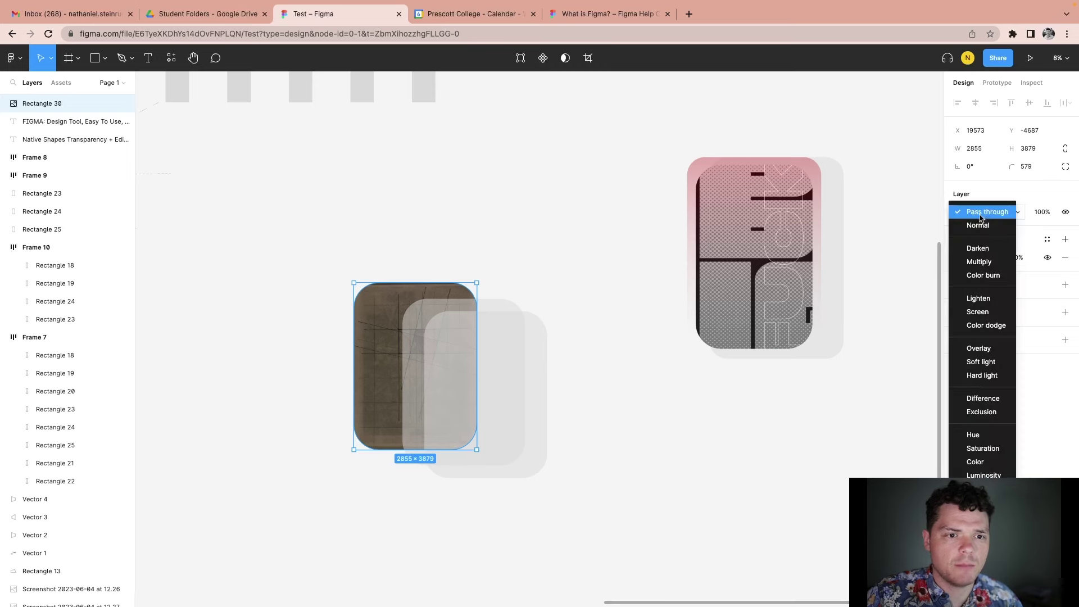
pyautogui.click(983, 275)
pyautogui.keyDown('alt'); pyautogui.moveTo(391, 299); pyautogui.dragTo(402, 305); pyautogui.keyUp('alt')
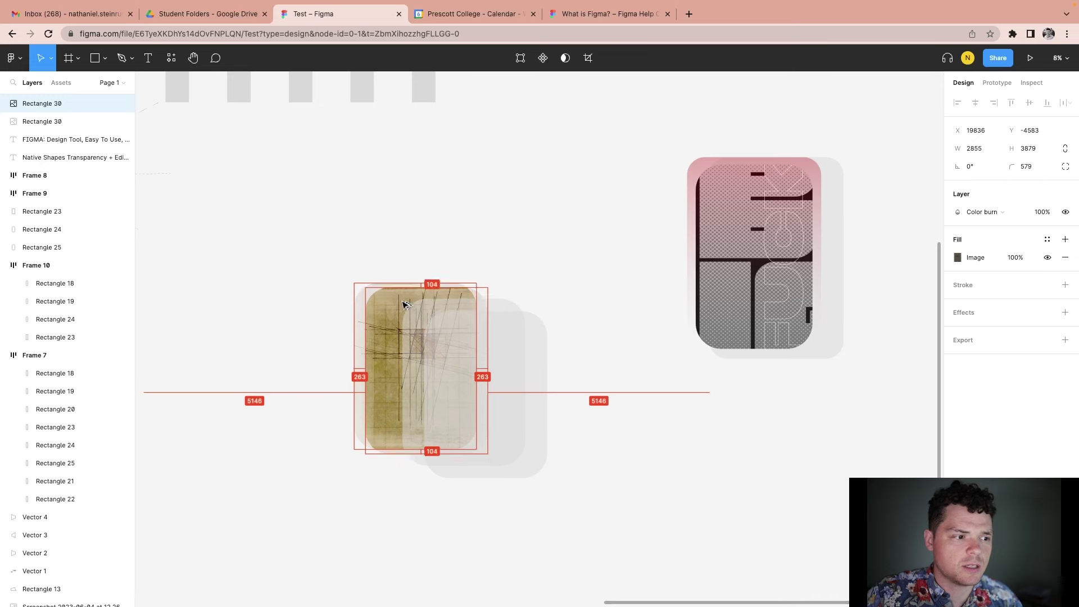
# Step: Nudge the duplicated line-drawing rectangle to X 19783, Y -4569 and set its blend mode to Exclusion
pyautogui.click(435, 256)
pyautogui.click(439, 298)
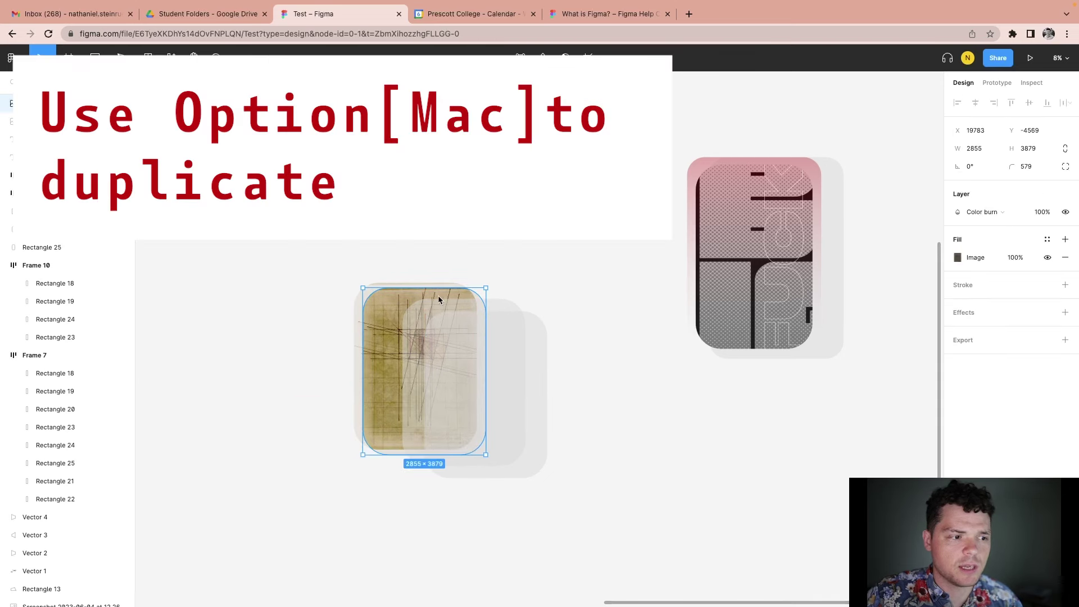
pyautogui.click(1000, 218)
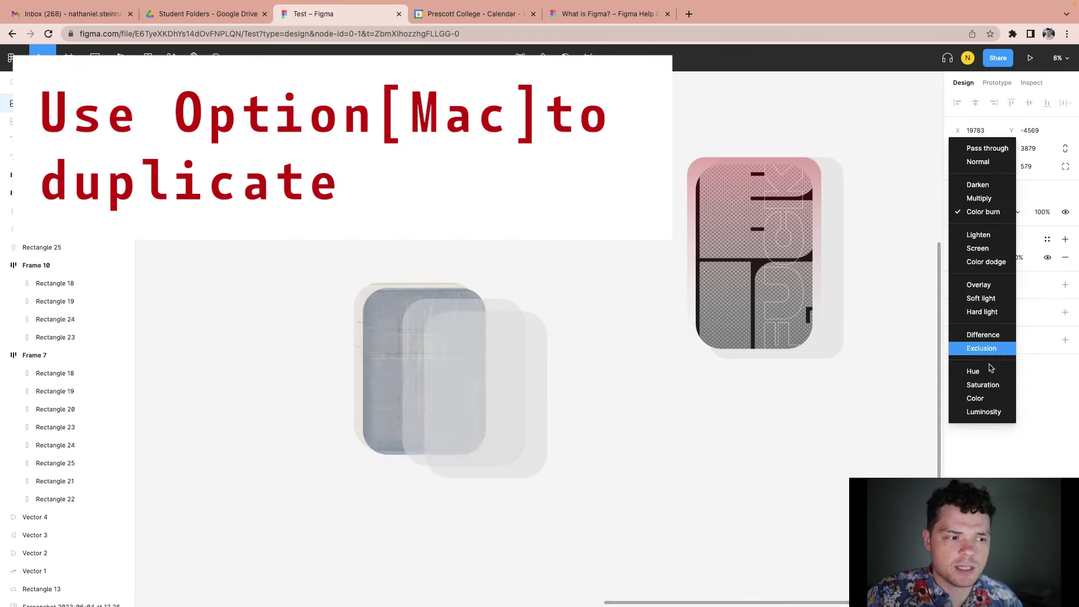
pyautogui.click(981, 348)
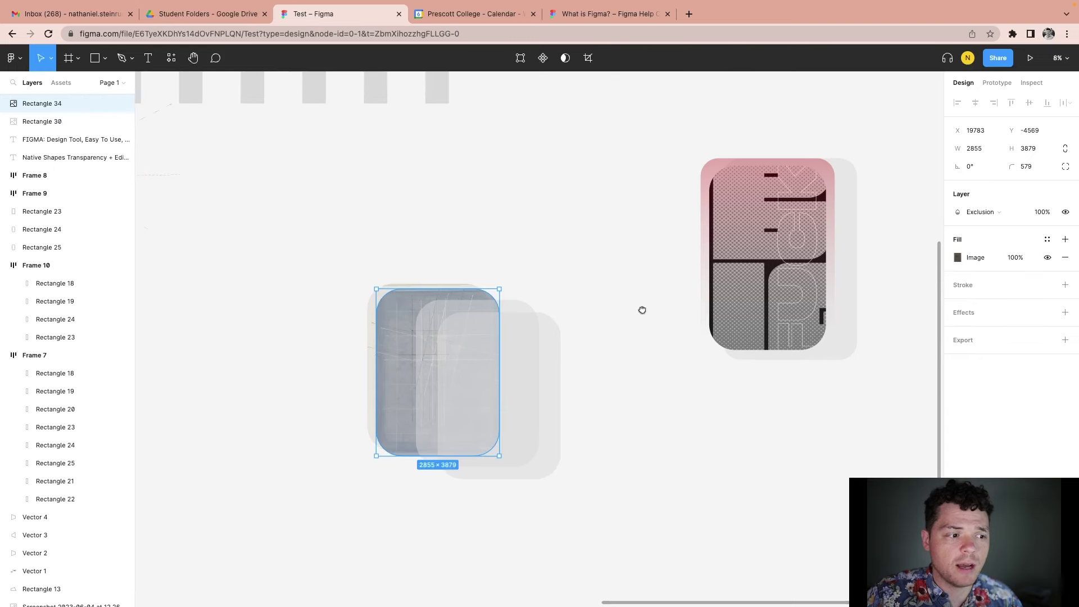
# Step: Move the Exclusion copy to X 19518, Y -4687 so that it covers the original line-drawing rectangle
pyautogui.hscroll(-3, 522, 344)
pyautogui.hscroll(-3, 529, 337)
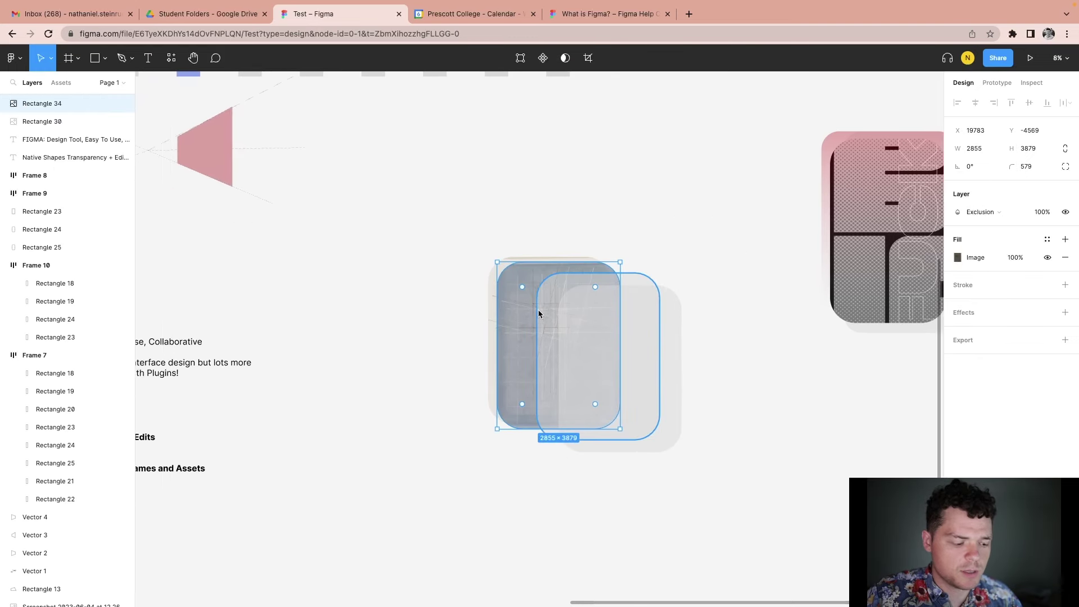
pyautogui.scroll(3, 549, 368)
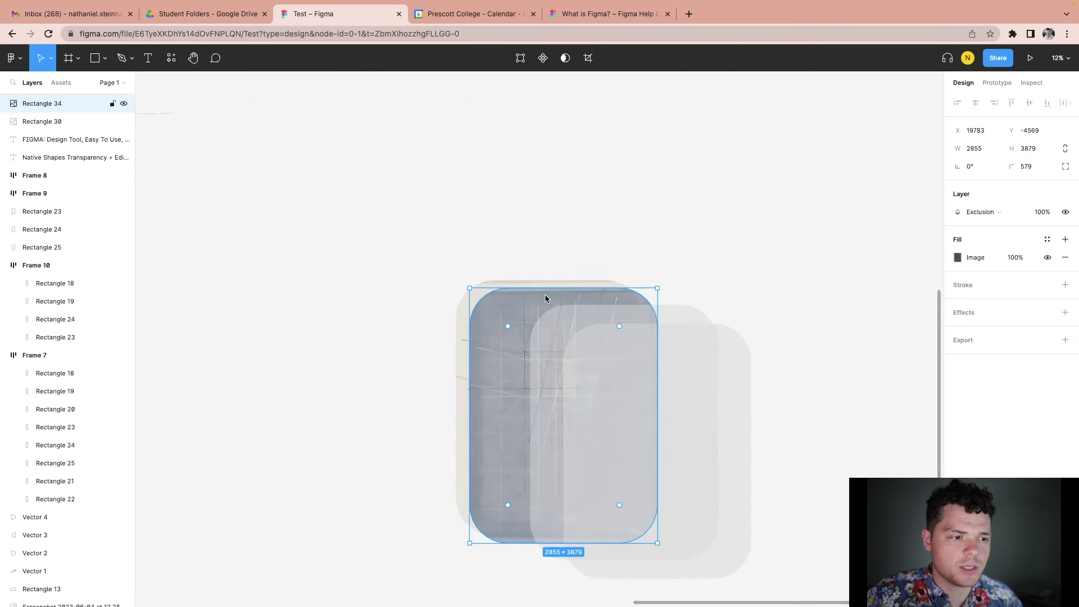
pyautogui.moveTo(535, 292); pyautogui.dragTo(517, 284)
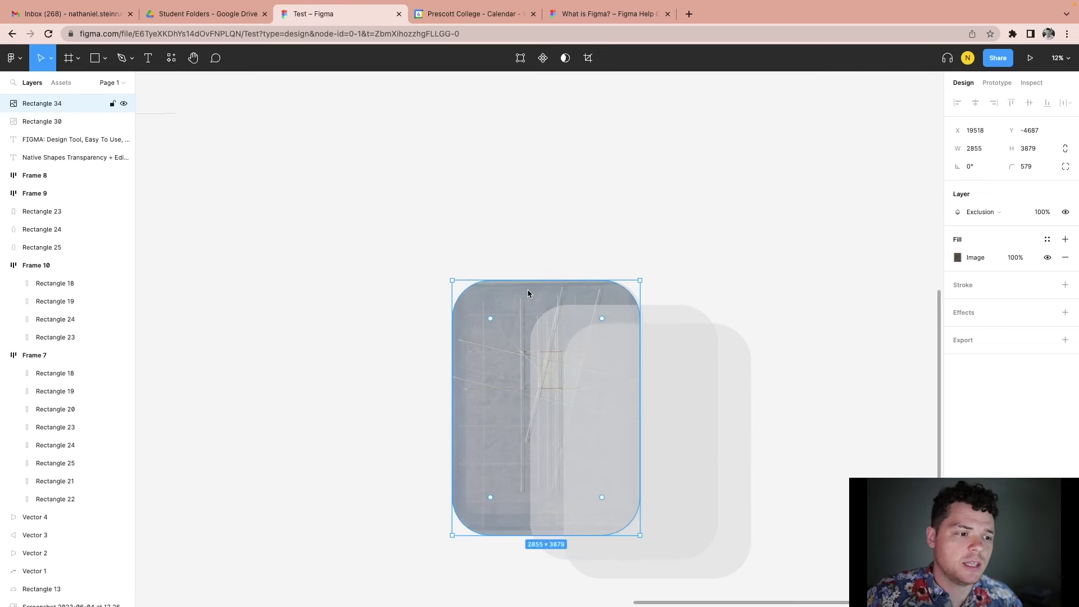
pyautogui.scroll(-4, 527, 289)
pyautogui.click(579, 279)
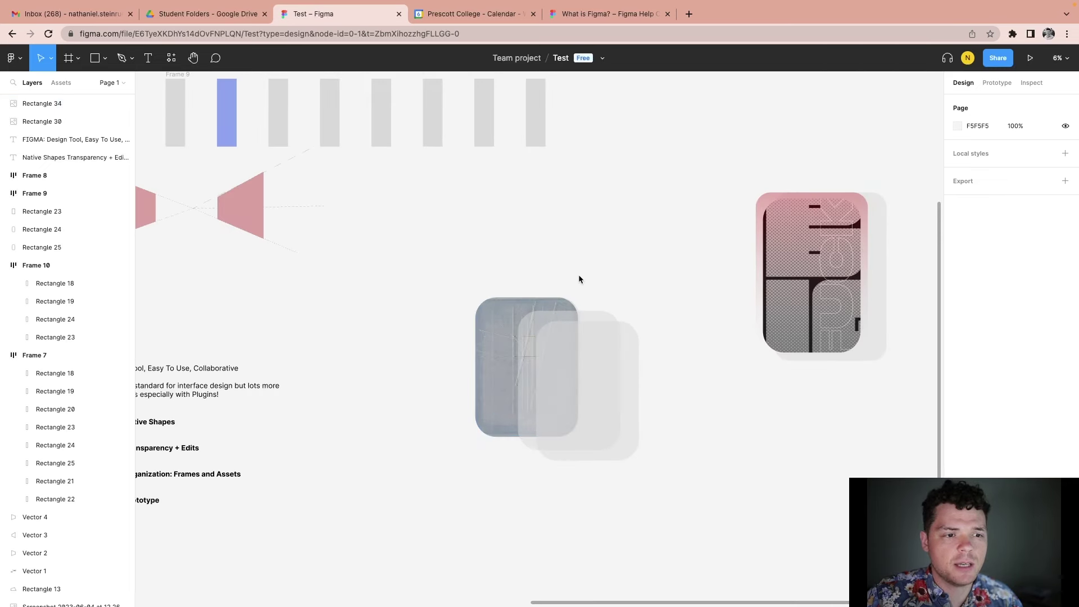
# Step: Add a text box about 3704 × 719 above the blue-gray image rectangle, reading CONTRAST
pyautogui.press('t')
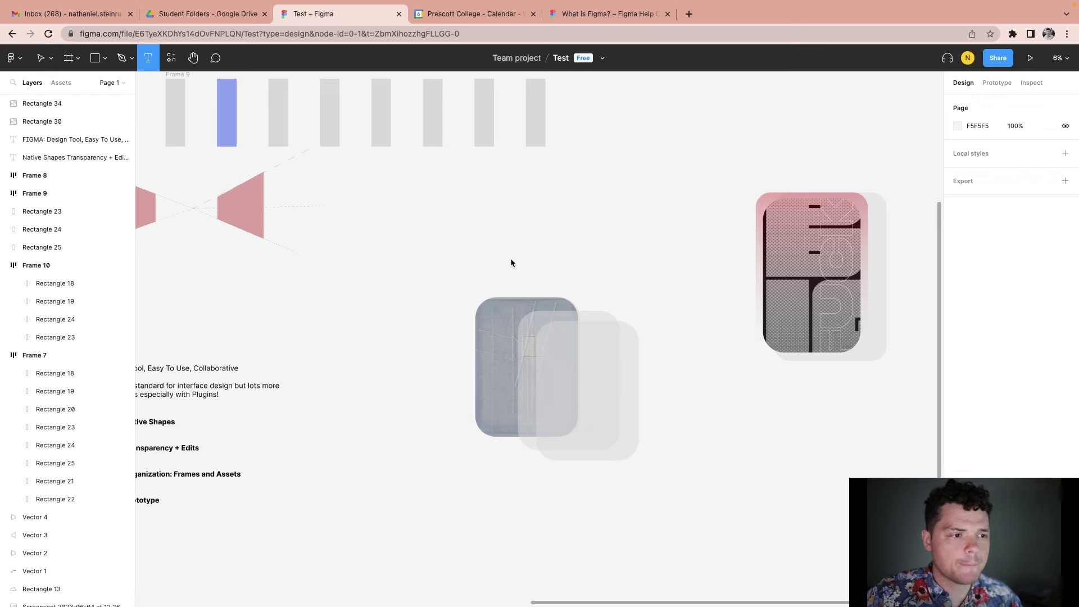
pyautogui.moveTo(510, 260); pyautogui.dragTo(644, 285)
pyautogui.write('CONTRAST')
# Step: Set the CONTRAST text's font size to 500 and move it over the image rectangle to about X 19709, Y -3367
pyautogui.click(1032, 276)
pyautogui.click(1040, 279)
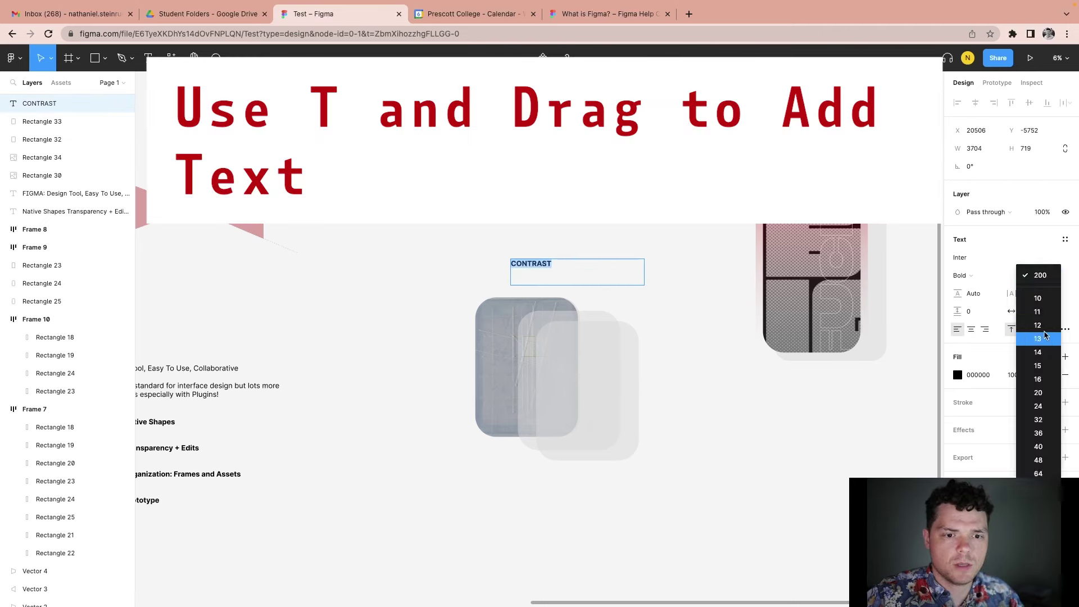
pyautogui.click(1040, 279)
pyautogui.click(1033, 278)
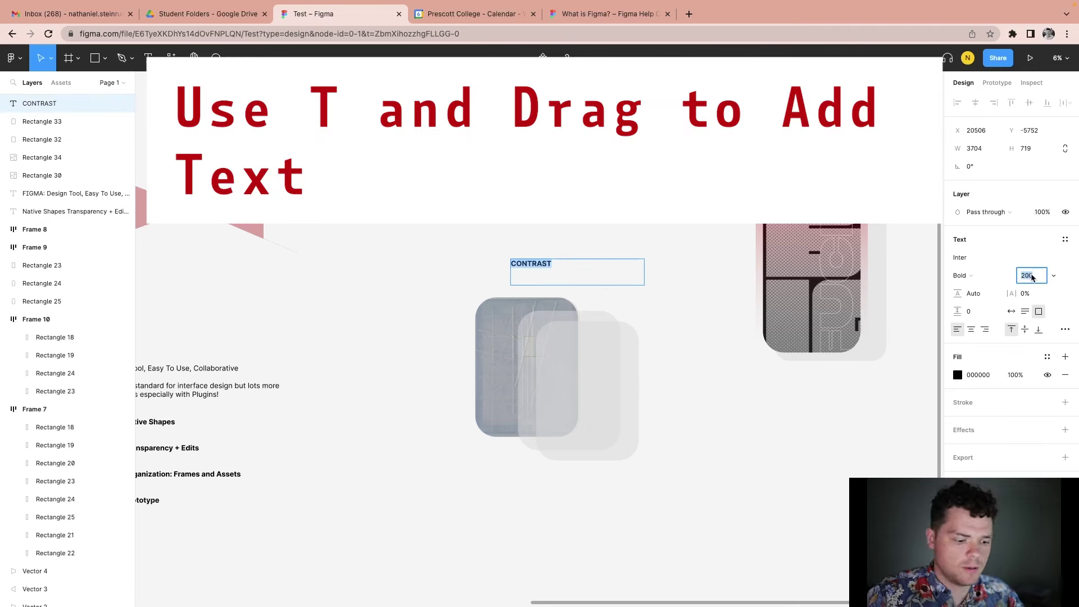
pyautogui.write('500')
pyautogui.press('Return')
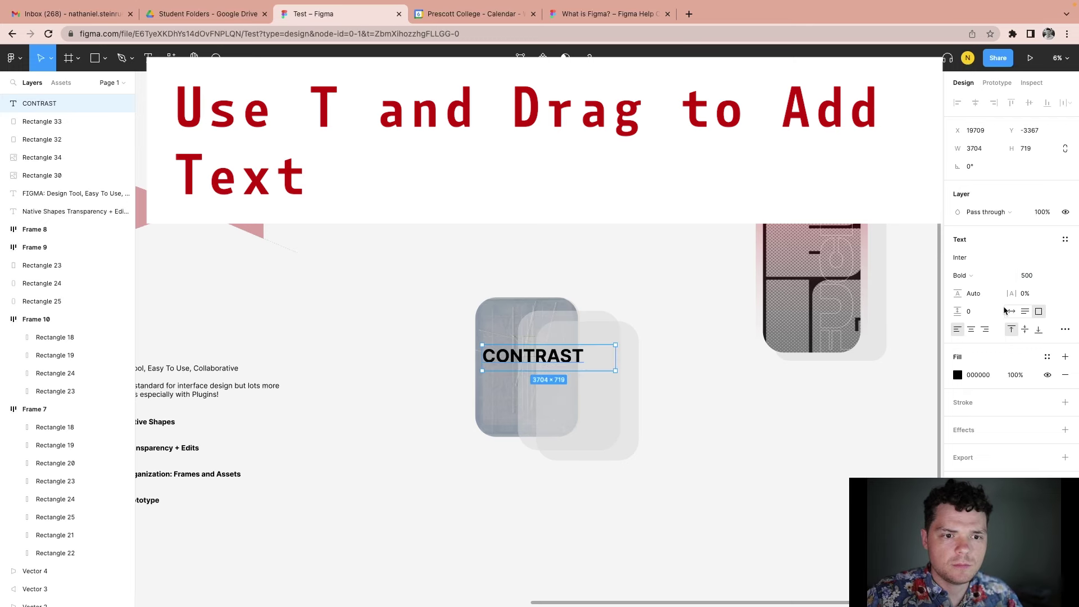
# Step: Set the CONTRAST text's blend mode to Soft light and place an overlapping duplicate of it at about X 19709, Y -3310
pyautogui.click(987, 212)
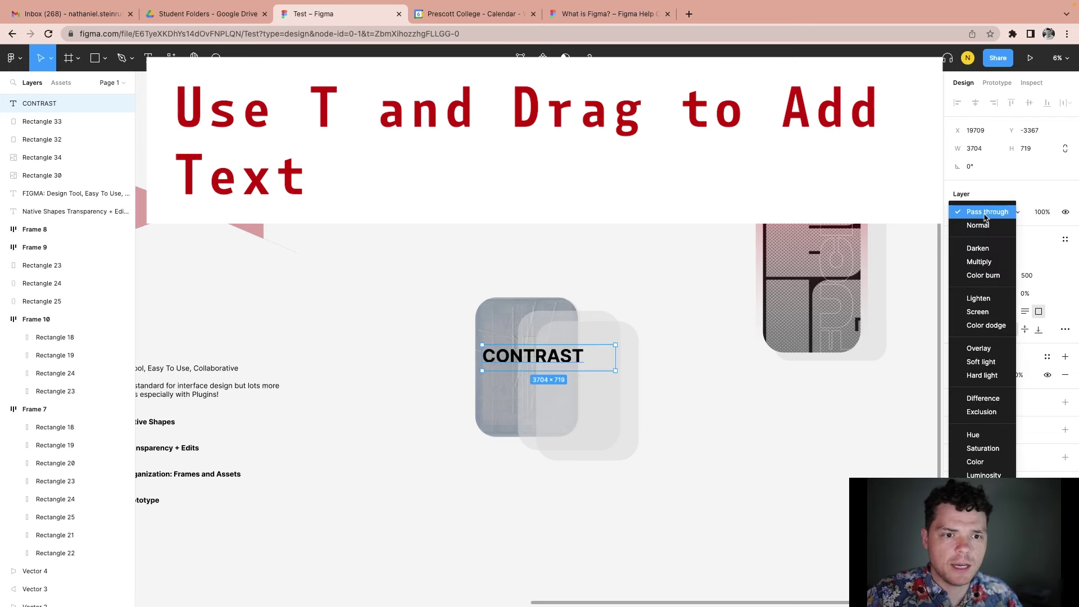
pyautogui.click(987, 262)
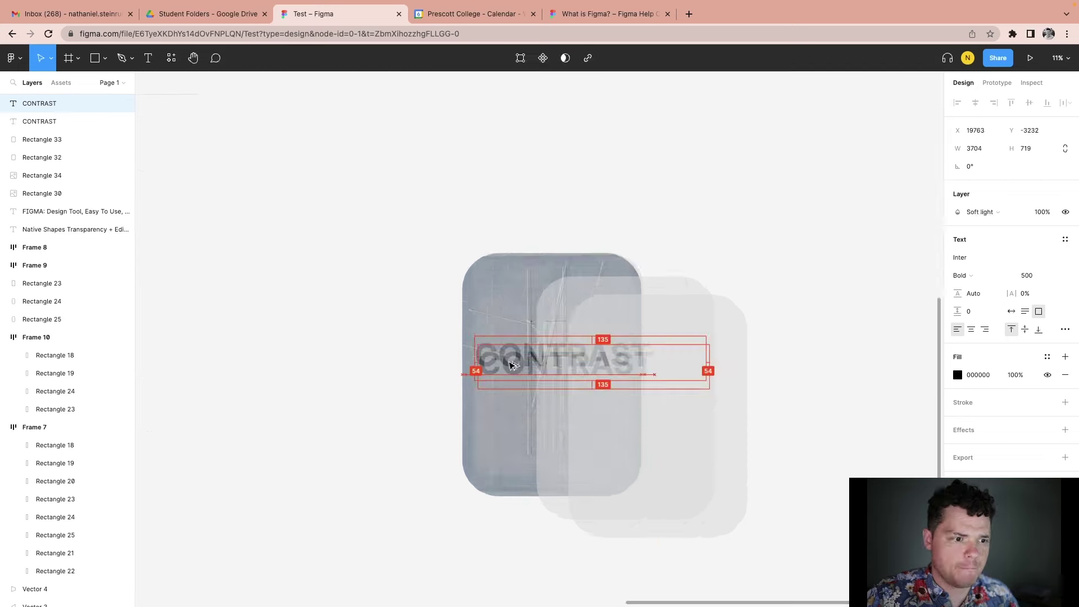
pyautogui.moveTo(494, 366); pyautogui.dragTo(505, 336)
pyautogui.scroll(5, 502, 368)
pyautogui.scroll(-3, 505, 336)
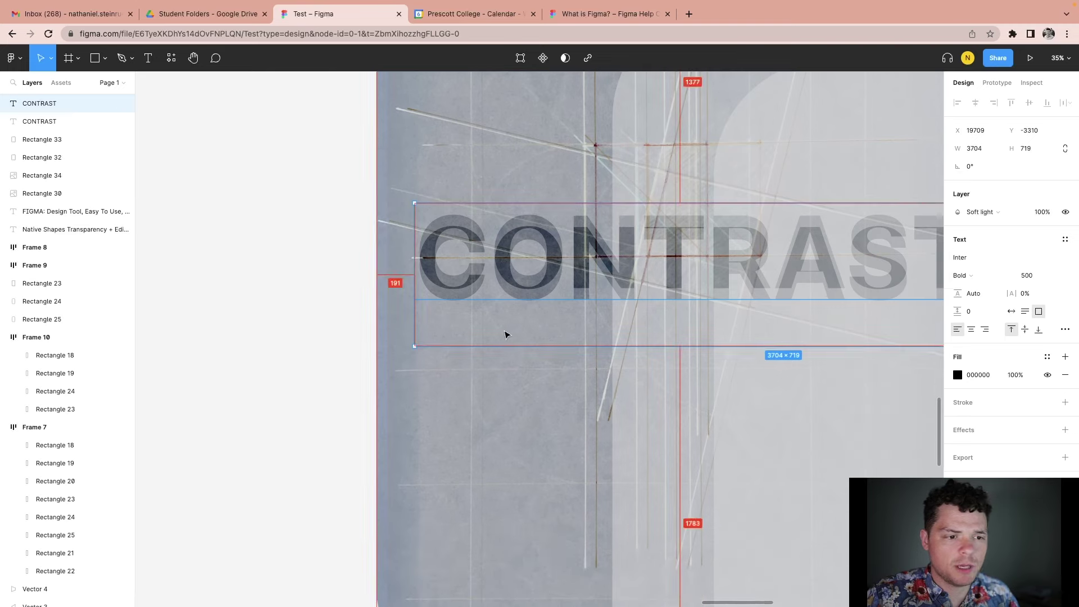
pyautogui.scroll(-3, 506, 333)
pyautogui.scroll(-5, 602, 266)
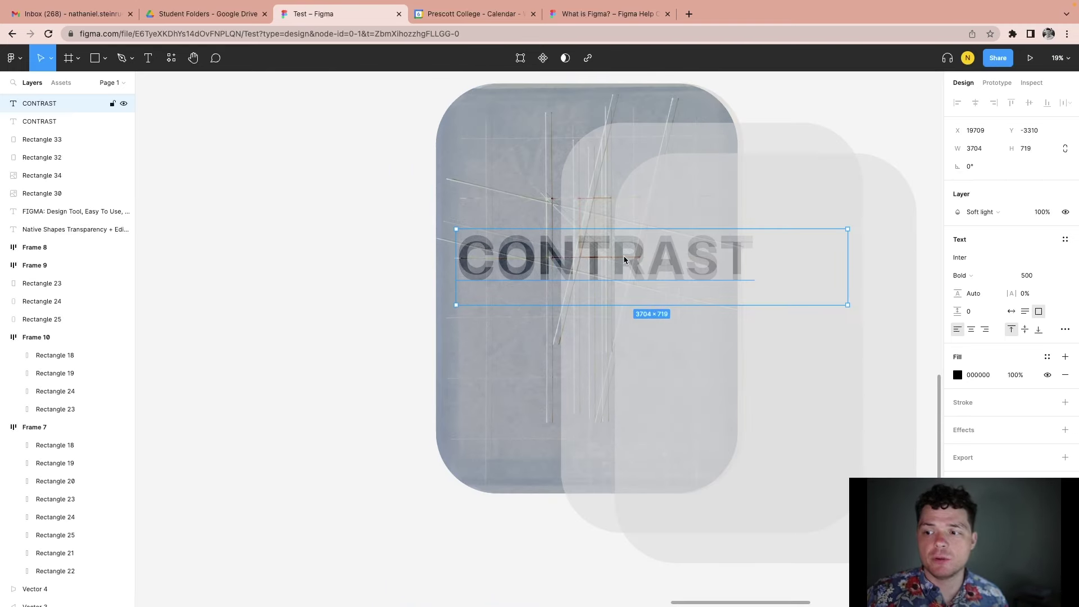
pyautogui.scroll(-10, 355, 265)
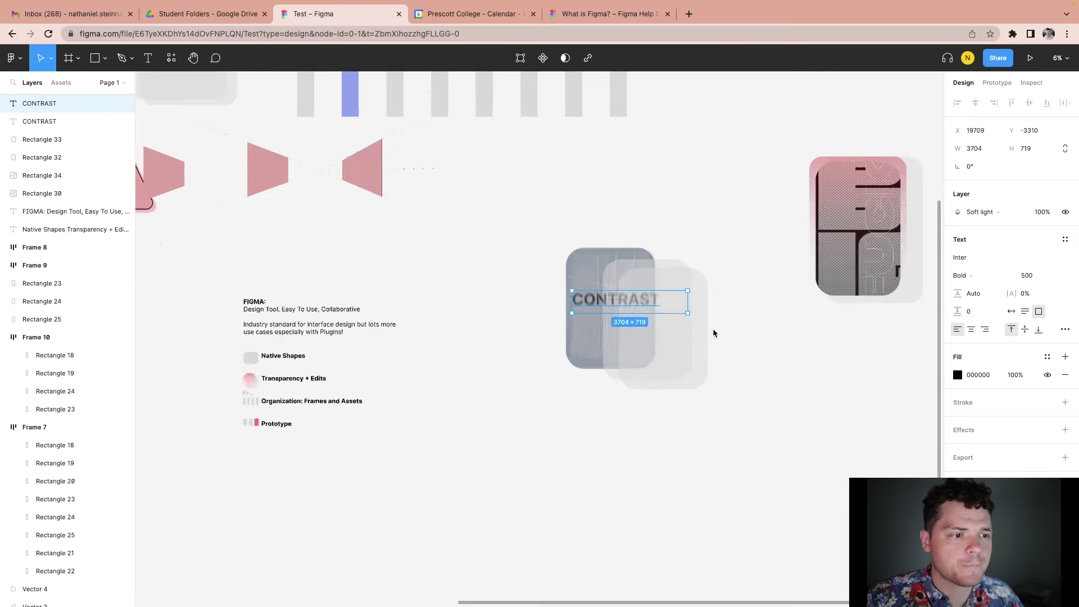
pyautogui.click(716, 331)
# Step: Place a copy of the translucent gray rectangle below the pink card, resized to about 1181 × 1169
pyautogui.scroll(5, 656, 324)
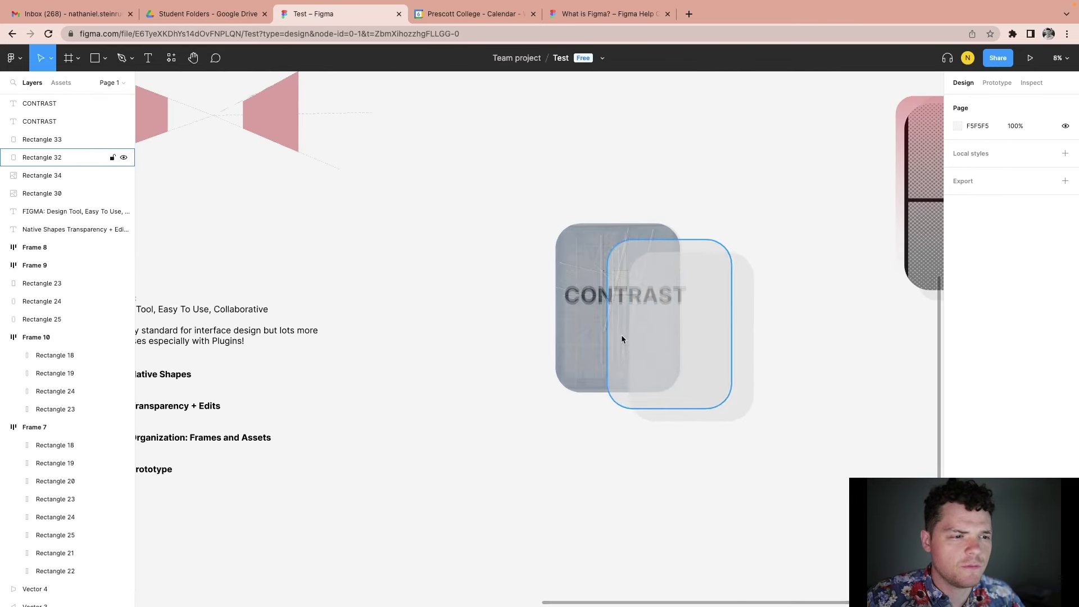
pyautogui.hscroll(-2, 674, 331)
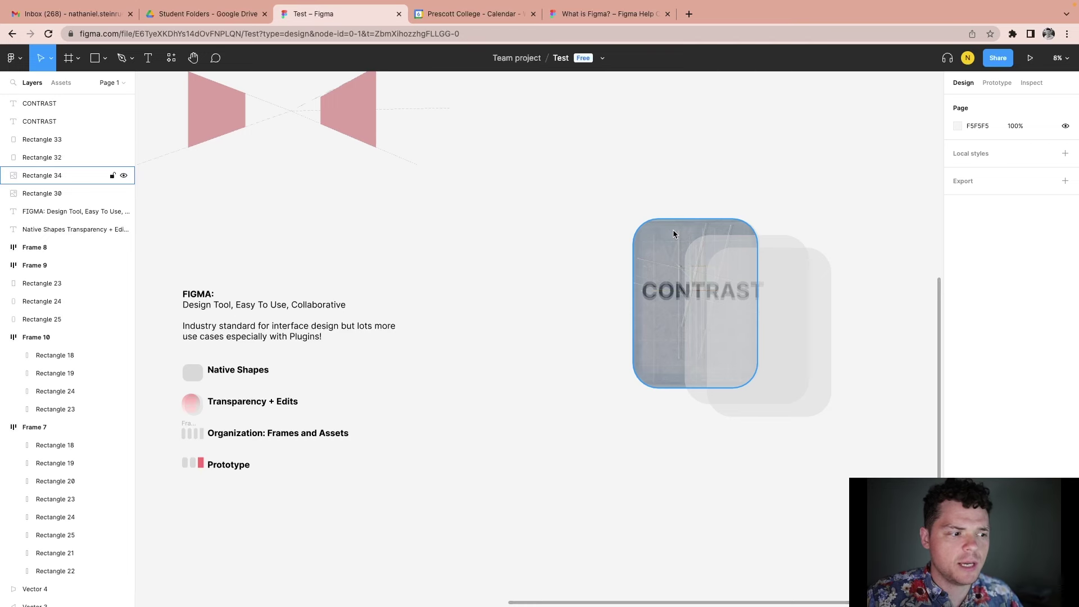
pyautogui.scroll(-1, 541, 365)
pyautogui.scroll(-2, 540, 367)
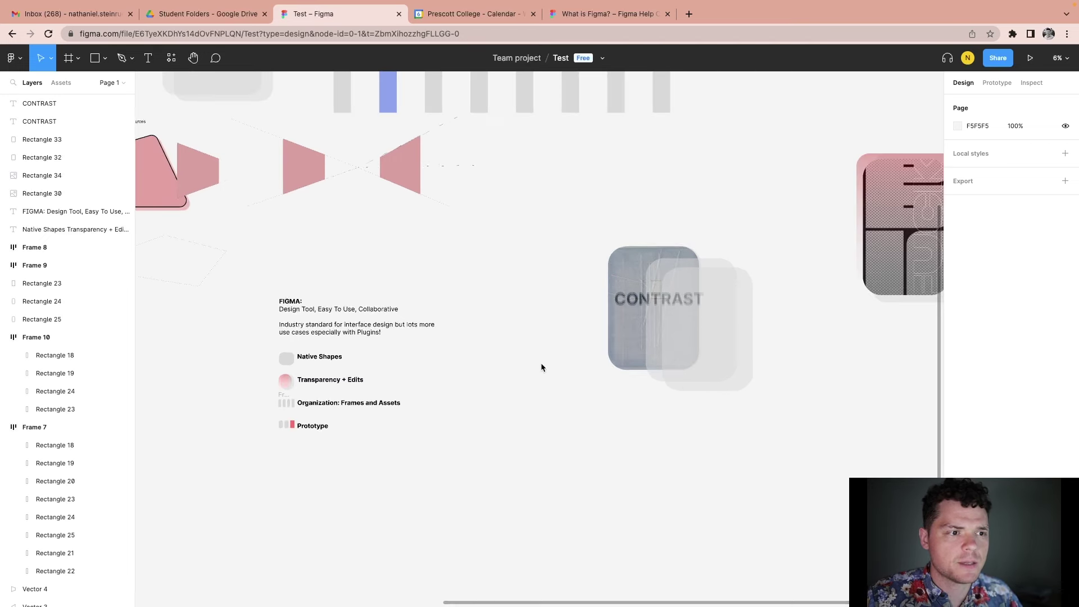
pyautogui.hscroll(3, 541, 368)
pyautogui.click(574, 268)
pyautogui.moveTo(569, 309); pyautogui.dragTo(603, 359)
pyautogui.hscroll(2, 731, 422)
pyautogui.scroll(5, 602, 343)
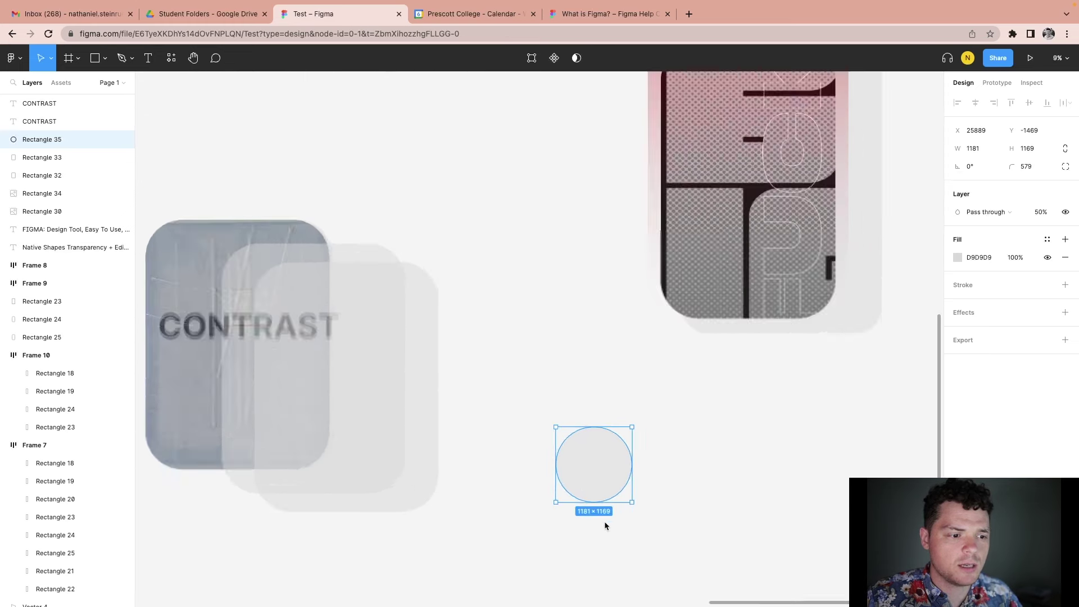
# Step: Reduce the small gray shape's corner radius to about 215 and duplicate it into a horizontal row of five
pyautogui.moveTo(618, 417); pyautogui.dragTo(658, 365)
pyautogui.scroll(-3, 585, 406)
pyautogui.moveTo(585, 407); pyautogui.dragTo(682, 402)
pyautogui.moveTo(681, 401); pyautogui.dragTo(749, 383)
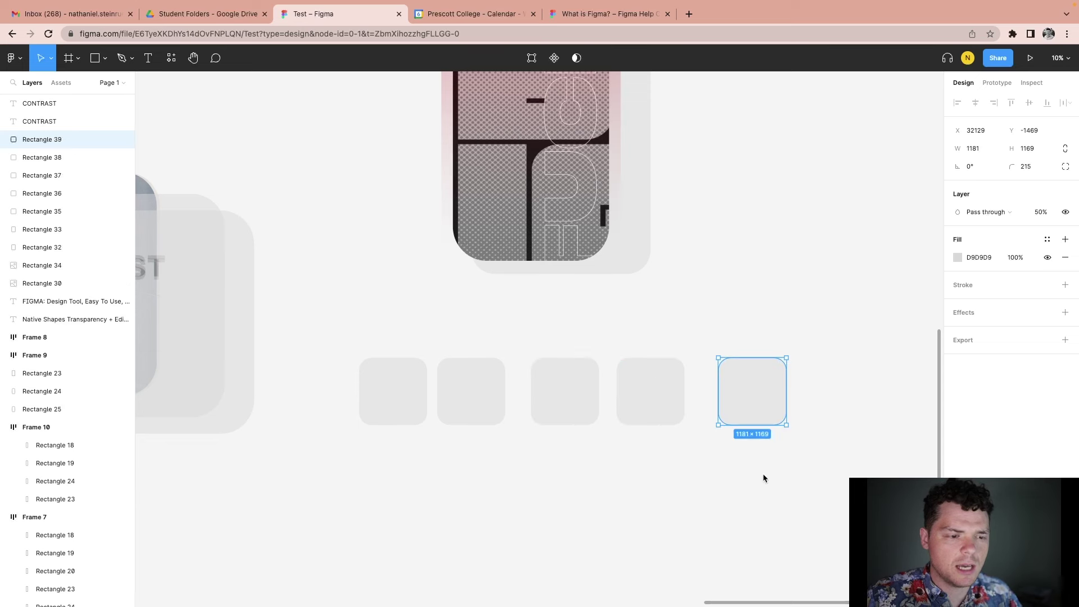
# Step: Tidy up the five rounded squares into an evenly spaced row and widen the spacing between them to 639
pyautogui.moveTo(765, 473); pyautogui.dragTo(370, 365)
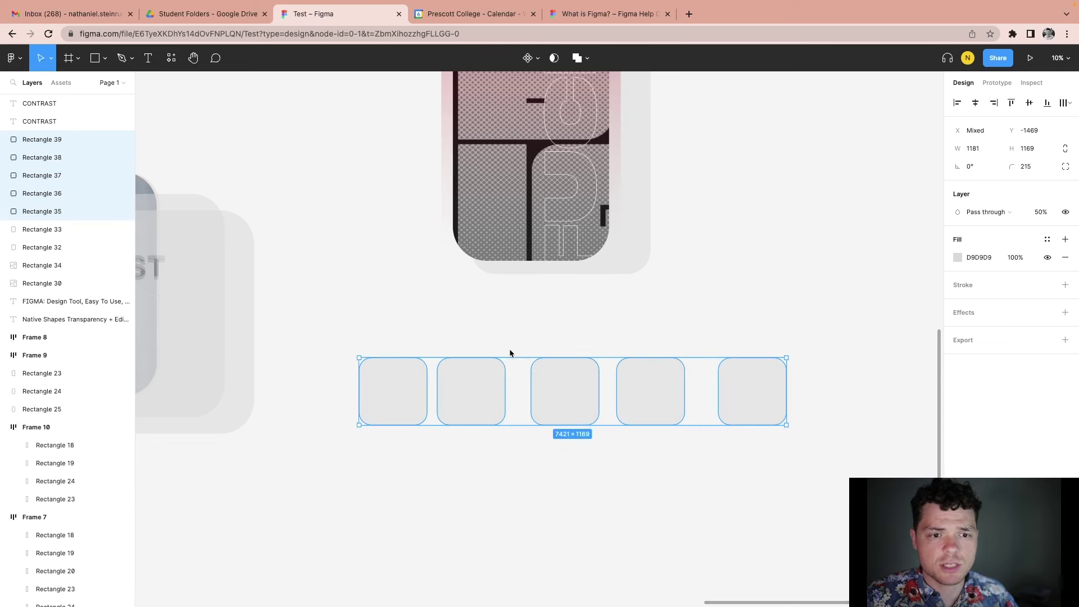
pyautogui.click(1067, 104)
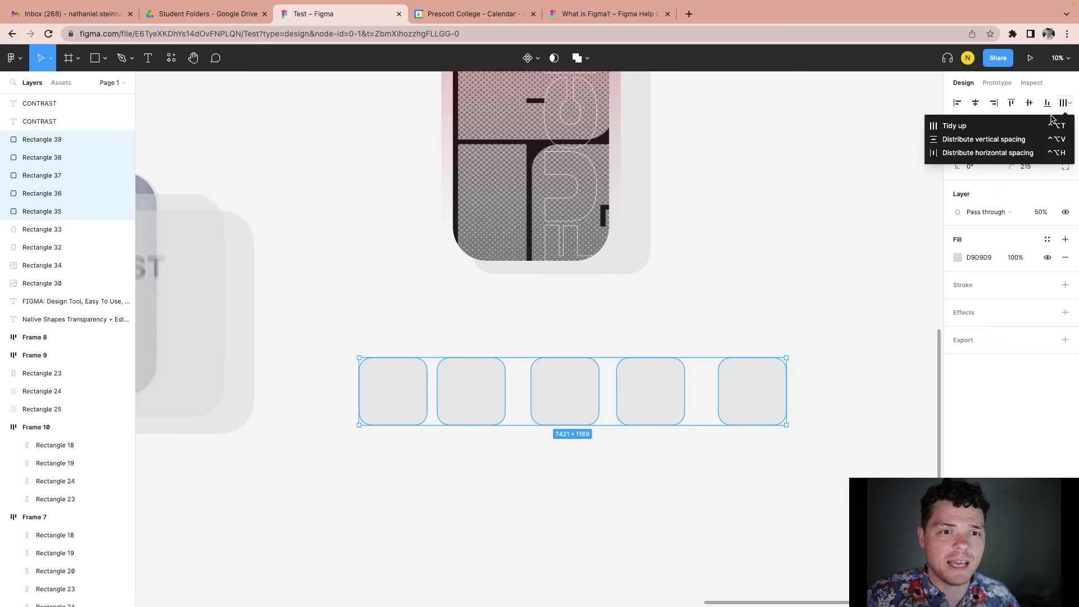
pyautogui.click(959, 126)
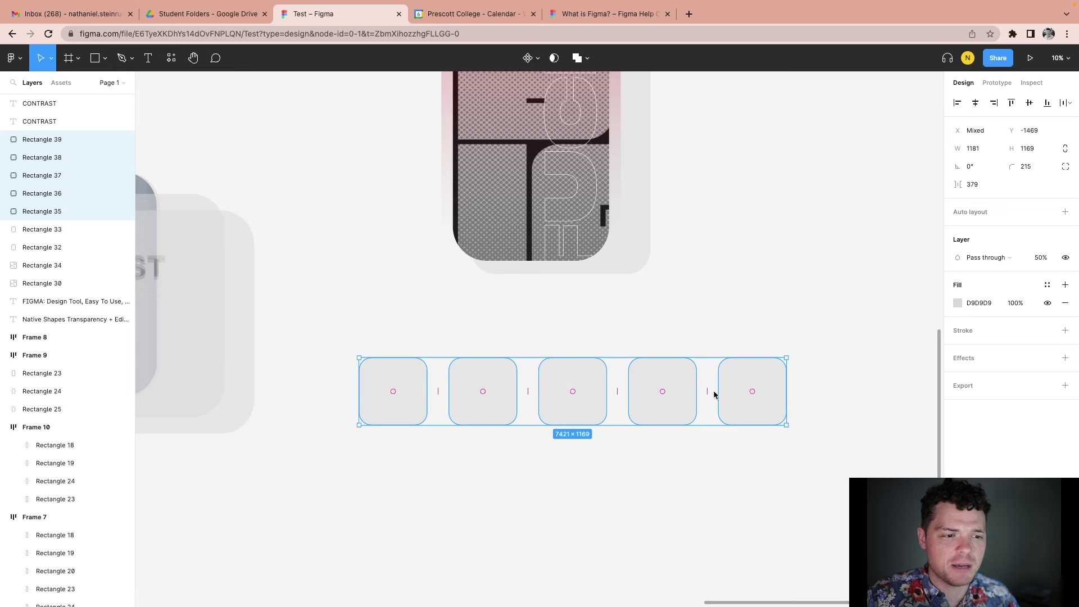
pyautogui.moveTo(709, 392); pyautogui.dragTo(762, 388)
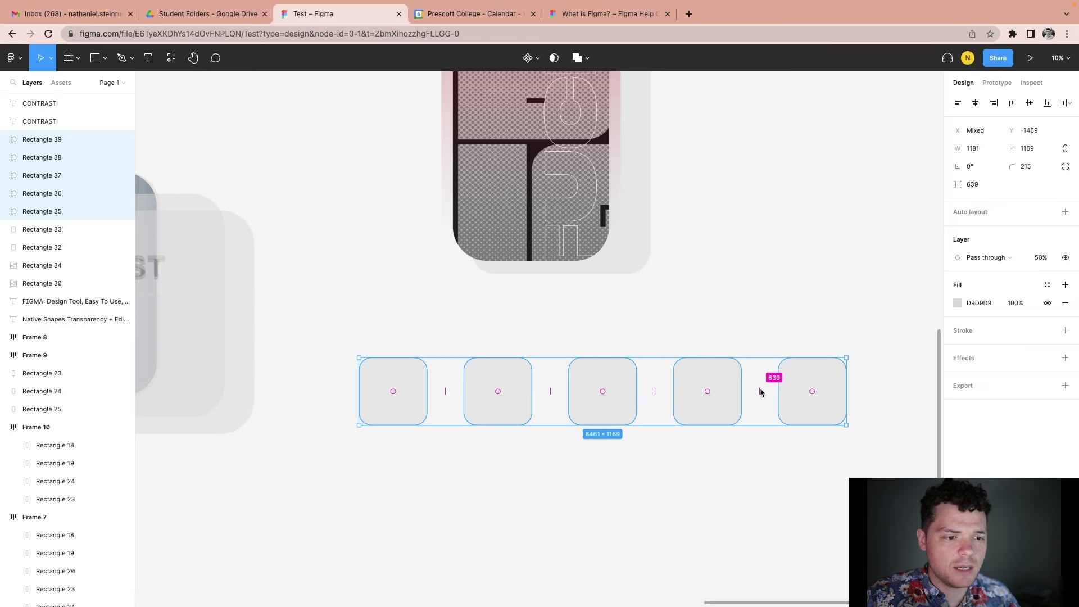
# Step: Narrow all five rounded squares to about 1075 wide and reduce the spacing between them to 267
pyautogui.moveTo(870, 439); pyautogui.dragTo(357, 354)
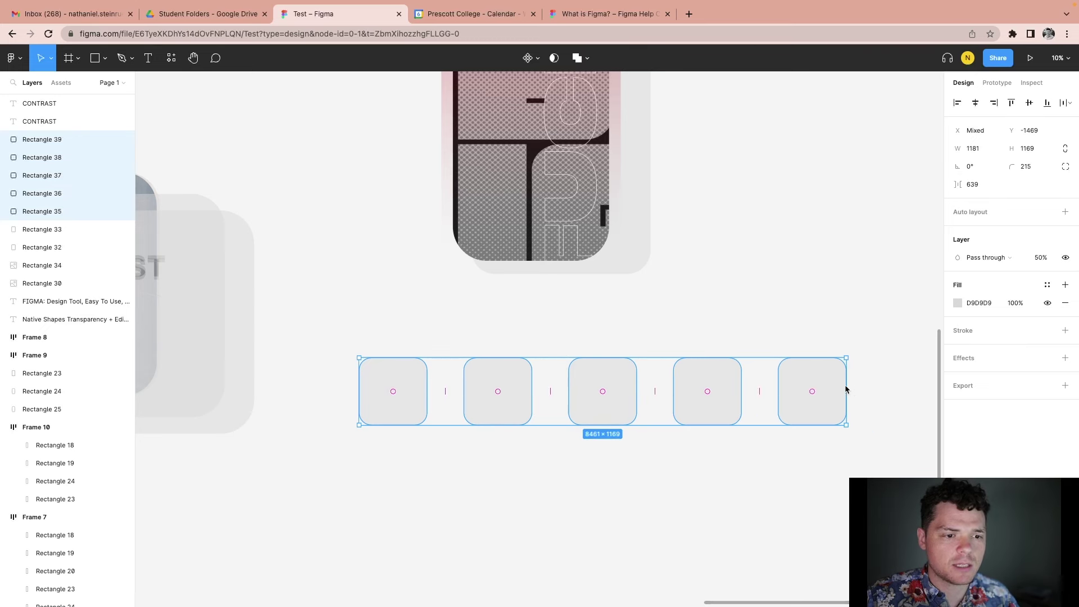
pyautogui.moveTo(847, 389); pyautogui.dragTo(807, 387)
pyautogui.moveTo(722, 397); pyautogui.dragTo(659, 389)
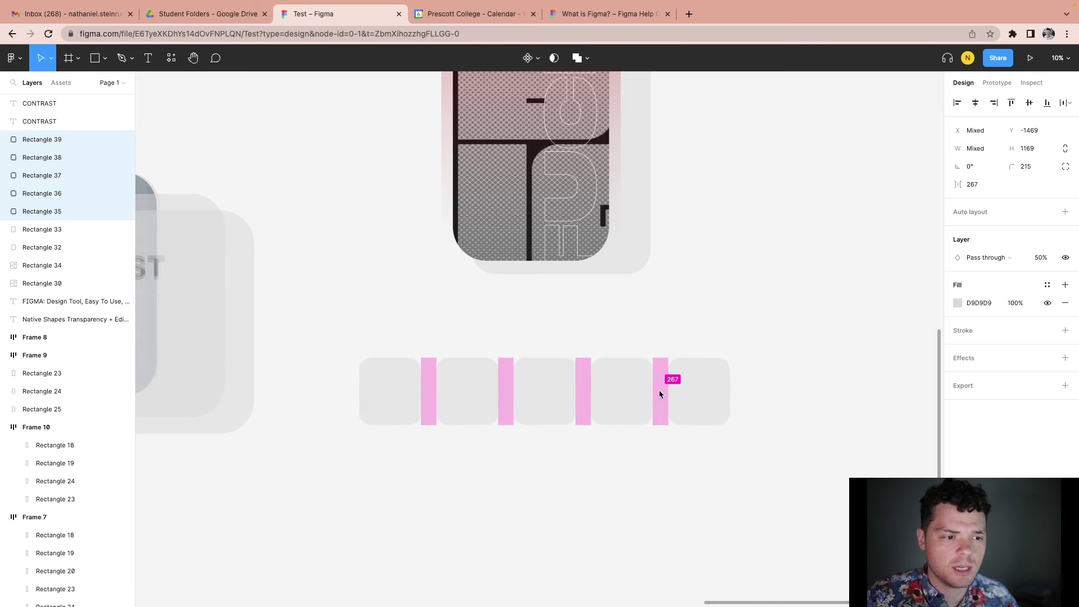
# Step: Wrap the row of five rounded squares in a frame
pyautogui.moveTo(329, 344); pyautogui.dragTo(760, 442)
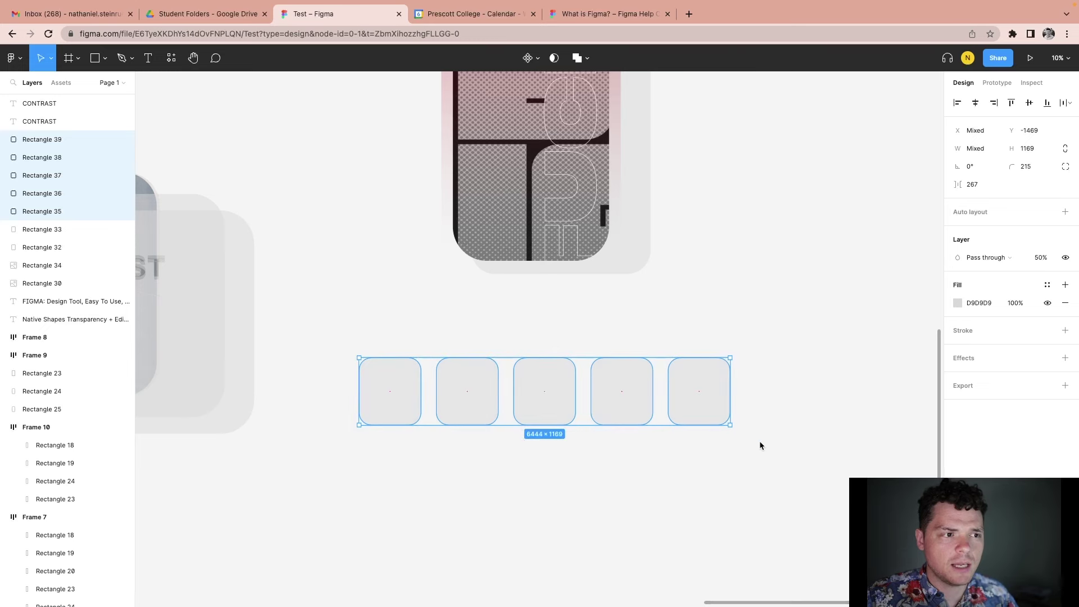
pyautogui.rightClick(684, 397)
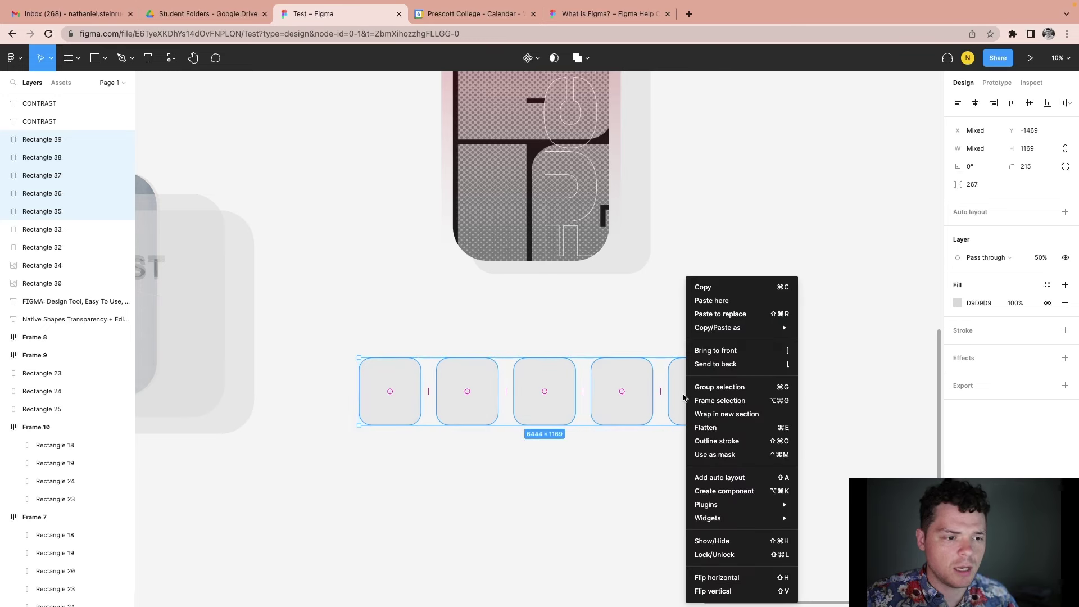
pyautogui.click(749, 402)
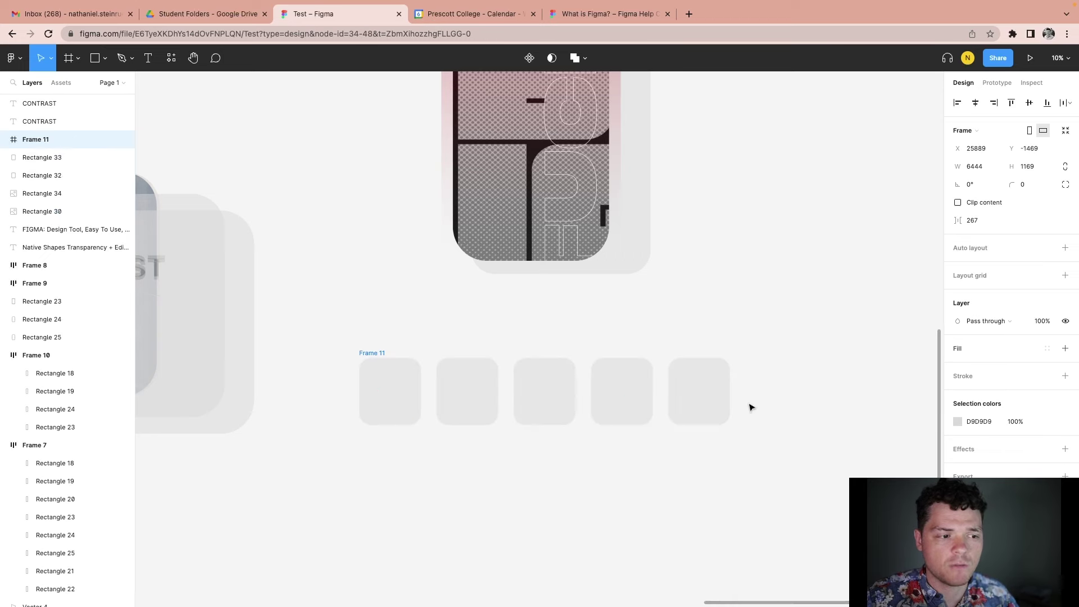
pyautogui.click(723, 449)
# Step: Expand the new frame's contents in the layer list and select its fourth square, followed by its first square
pyautogui.scroll(-5, 723, 448)
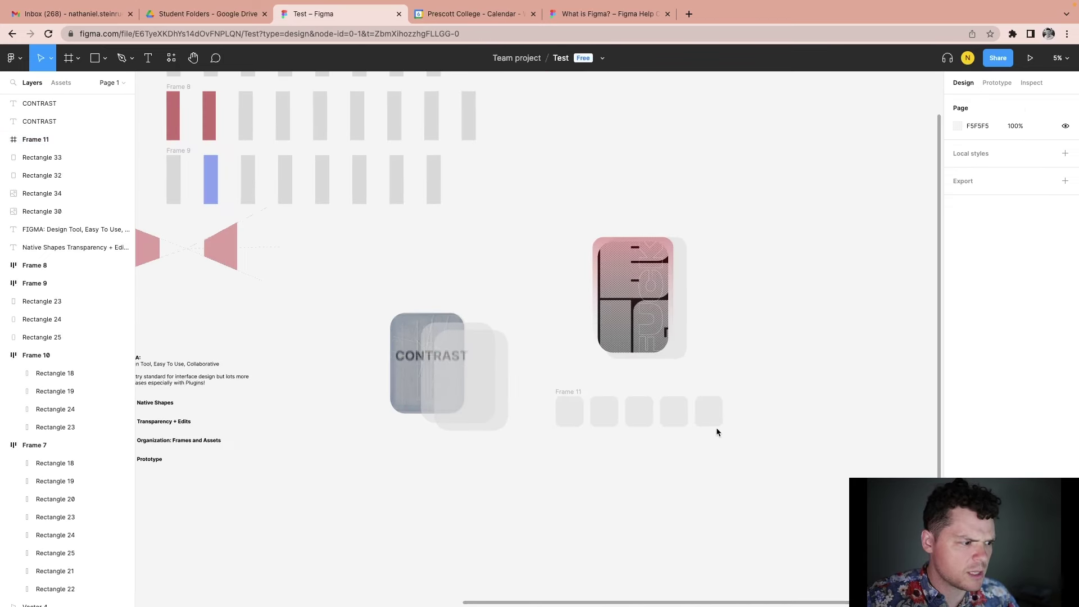
pyautogui.scroll(3, 716, 427)
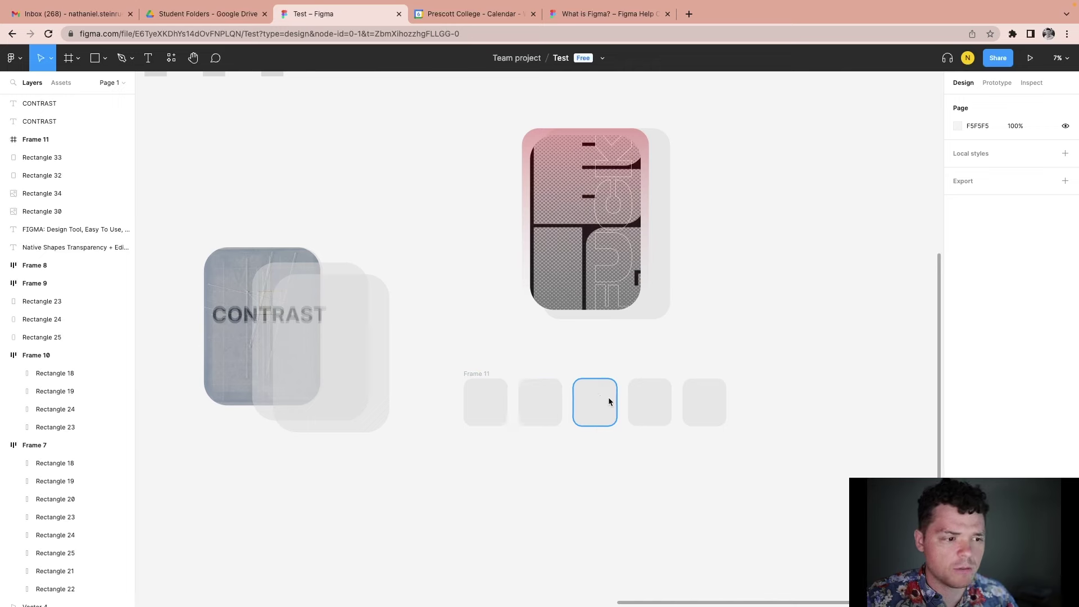
pyautogui.scroll(2, 481, 379)
pyautogui.click(425, 367)
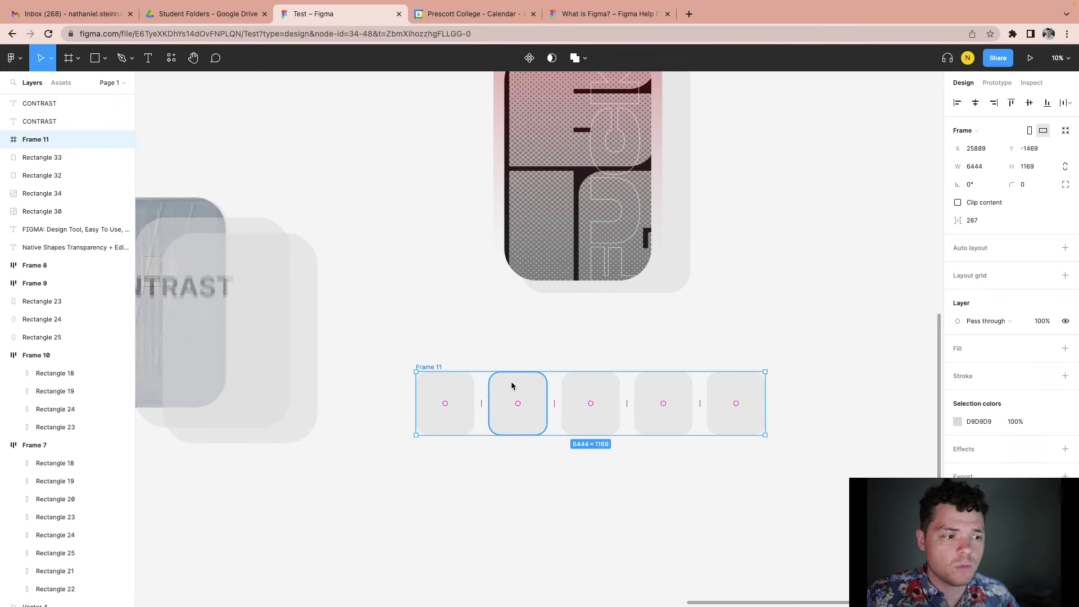
pyautogui.click(5, 139)
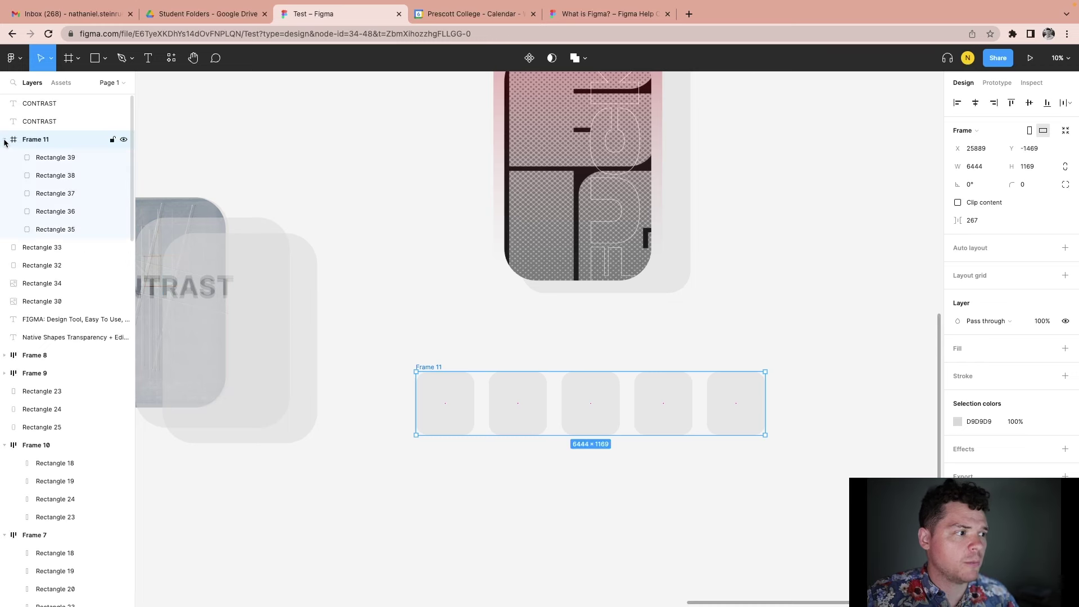
pyautogui.click(59, 176)
pyautogui.click(61, 225)
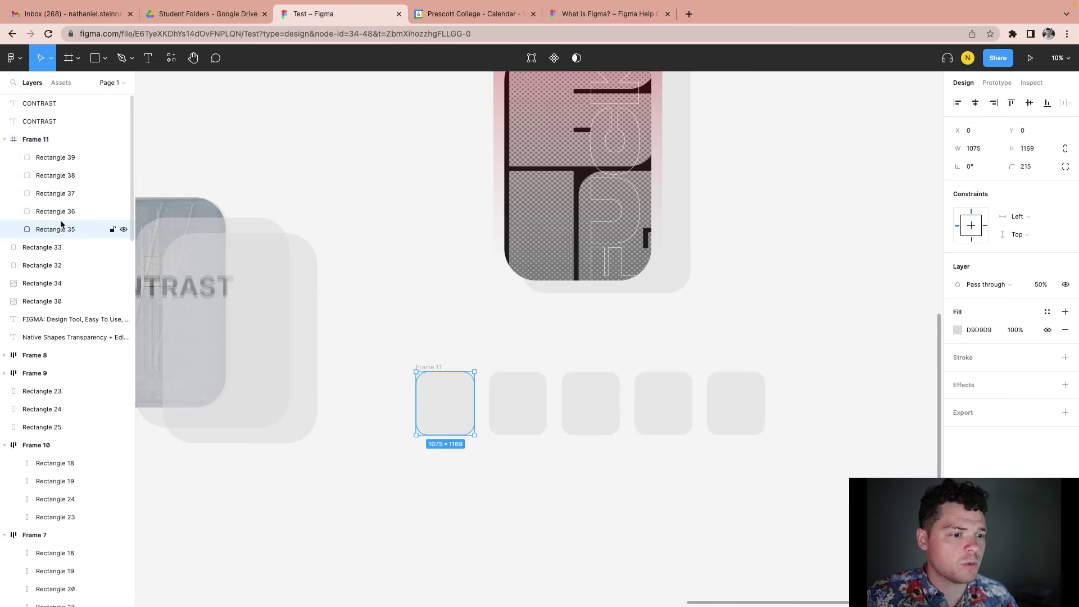
# Step: Try to extend the row with a duplicate of the second square placed past the fifth one, and discard the copy
pyautogui.click(530, 405)
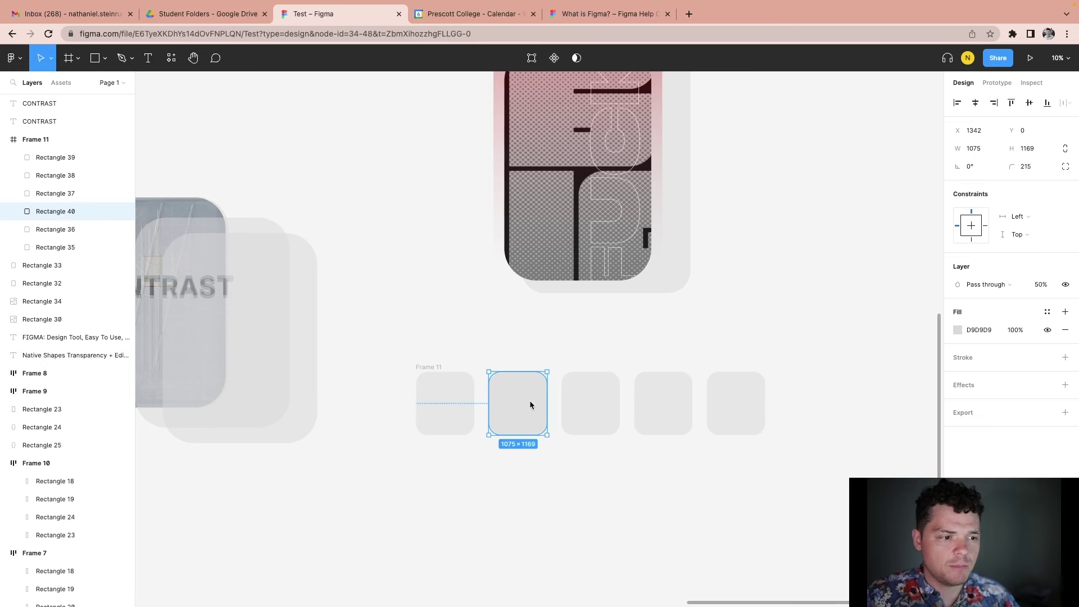
pyautogui.moveTo(516, 396); pyautogui.dragTo(807, 409)
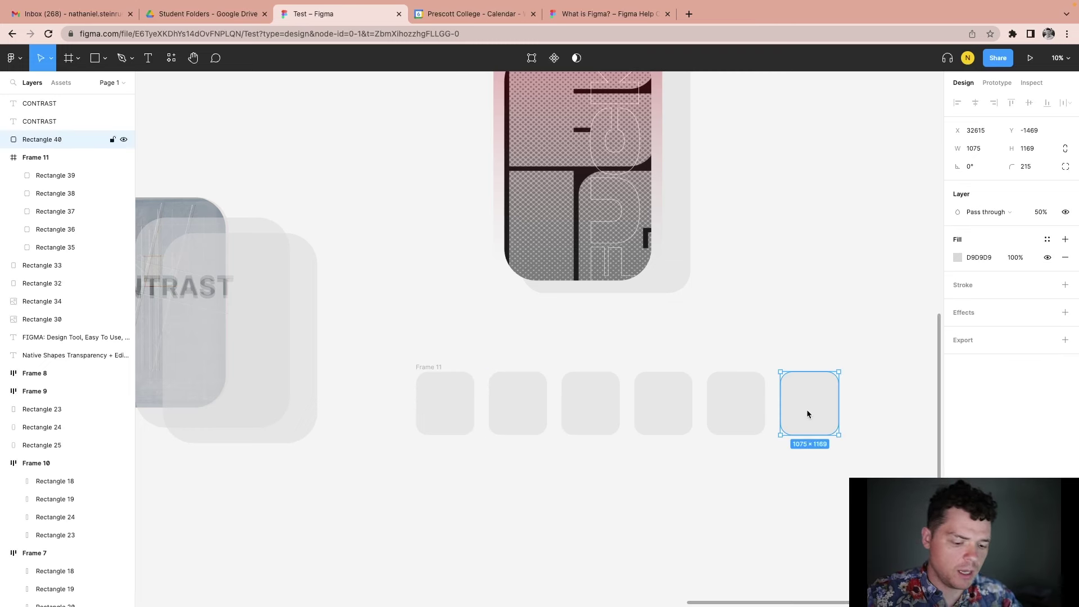
pyautogui.press('Delete')
# Step: Apply horizontal auto layout to the frame of five squares and set its content alignment to center
pyautogui.click(420, 368)
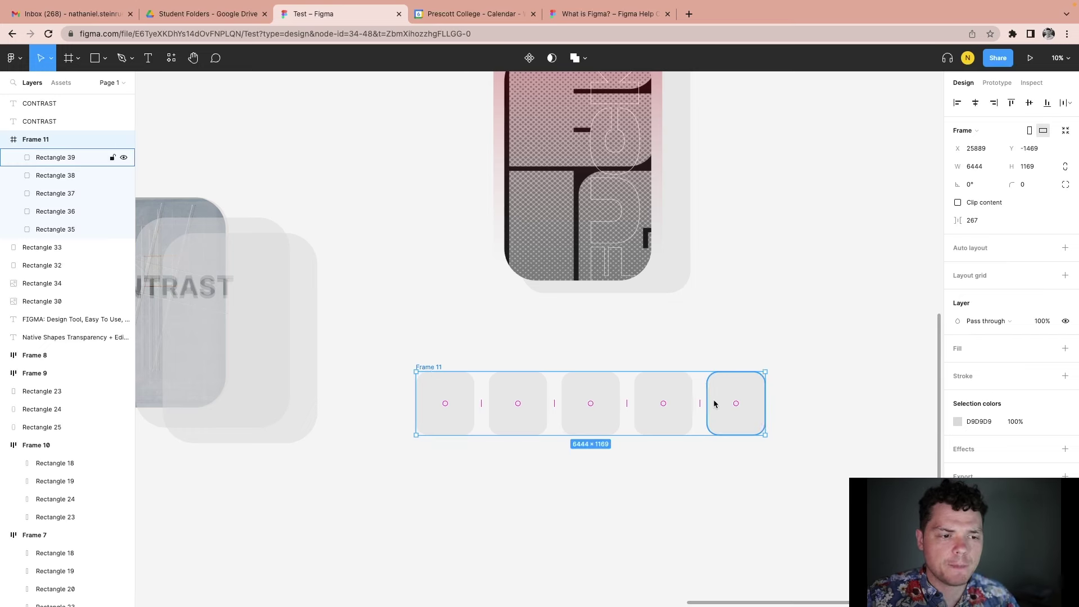
pyautogui.hotkey('ctrl', 'z')
pyautogui.click(978, 245)
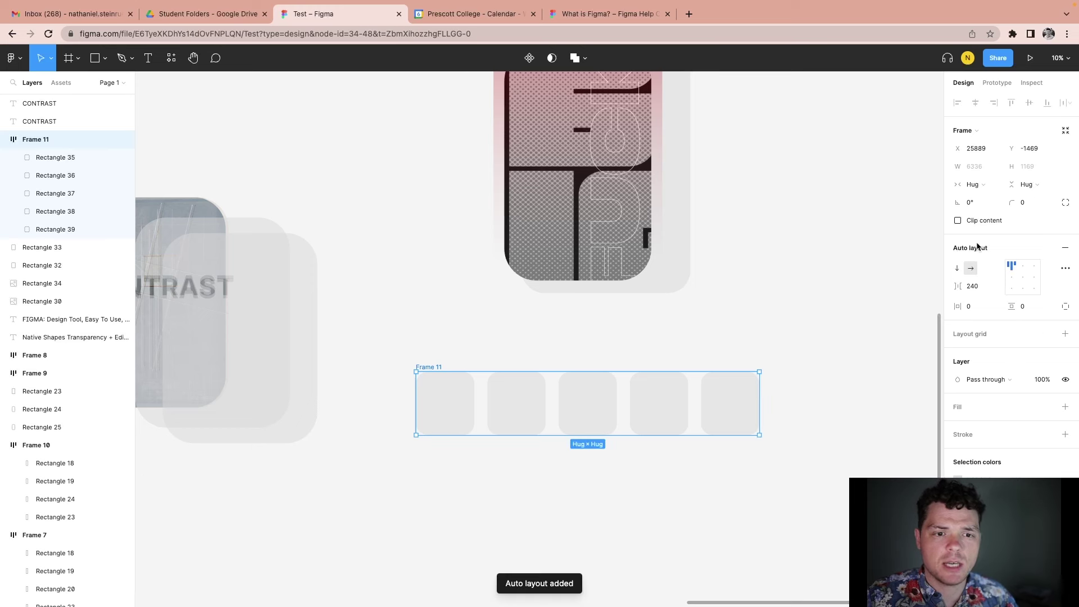
pyautogui.click(1023, 277)
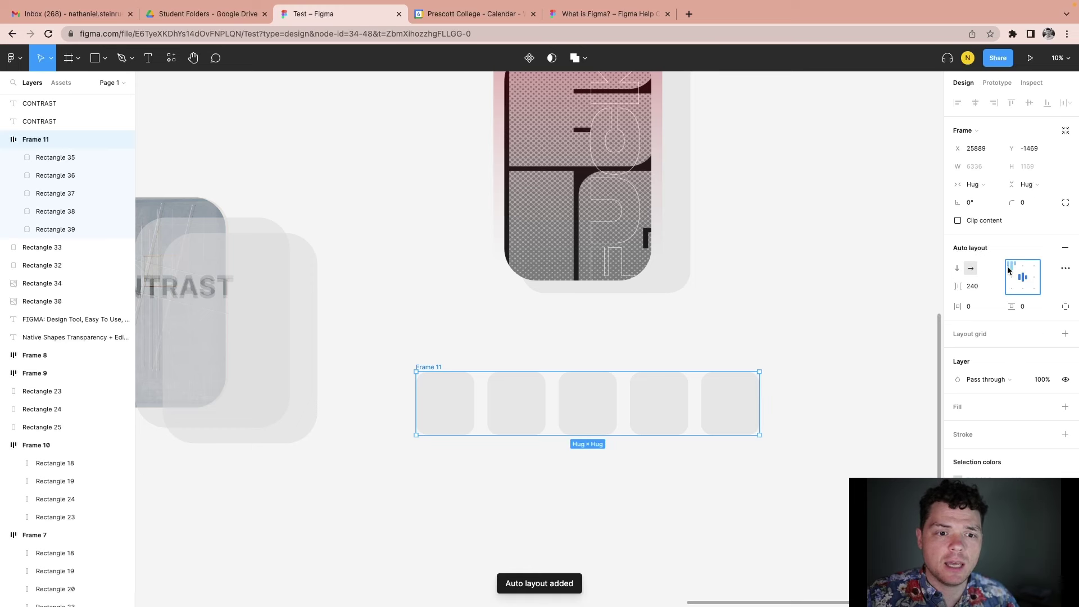
# Step: Duplicate the fourth square three times inside the auto layout frame
pyautogui.click(646, 418)
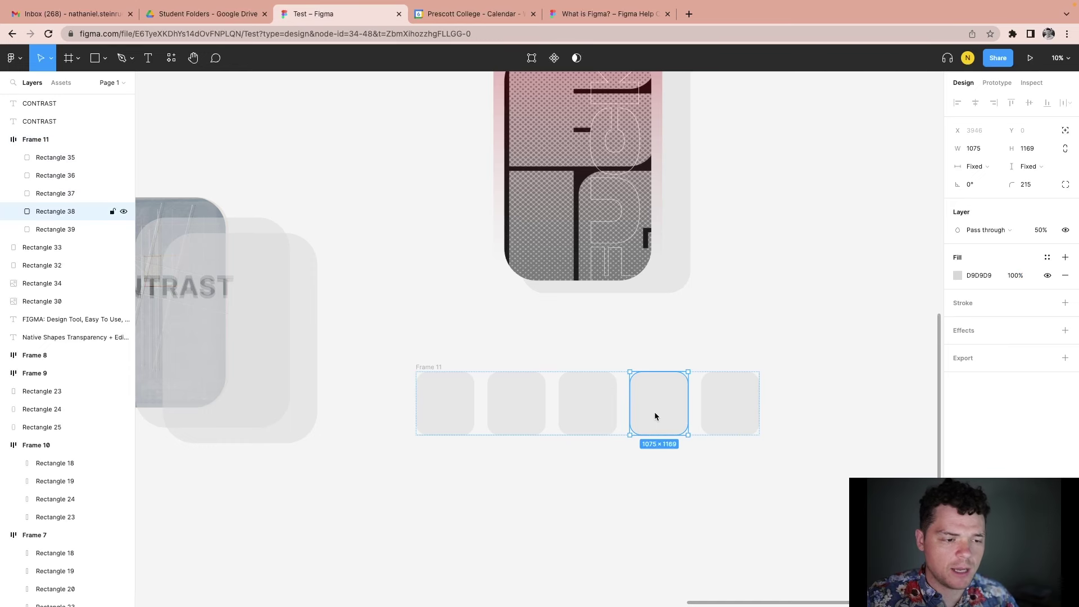
pyautogui.press('super+d')
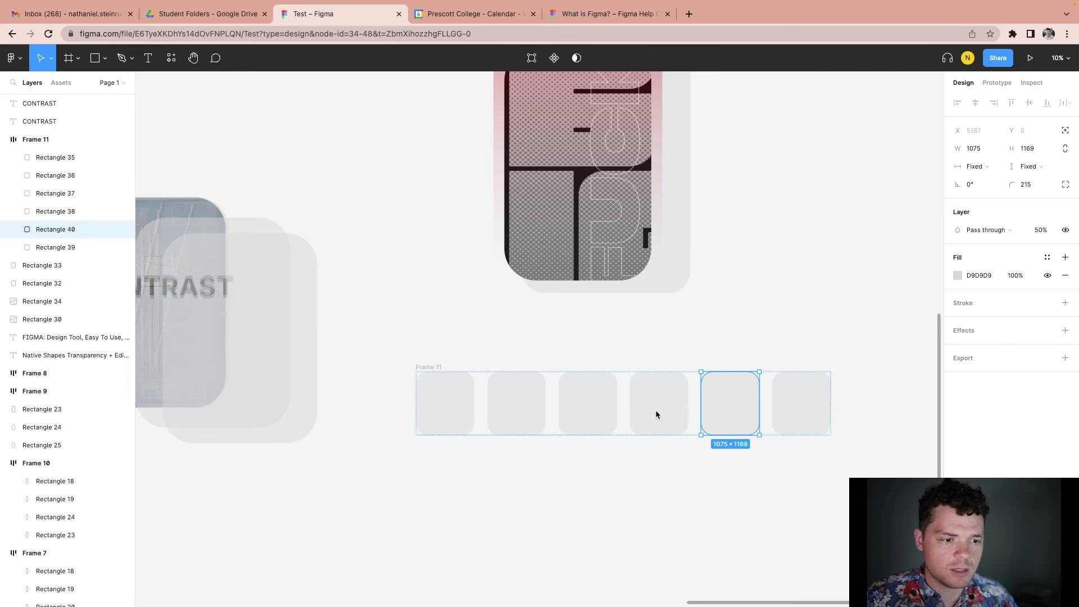
pyautogui.scroll(-1, 519, 448)
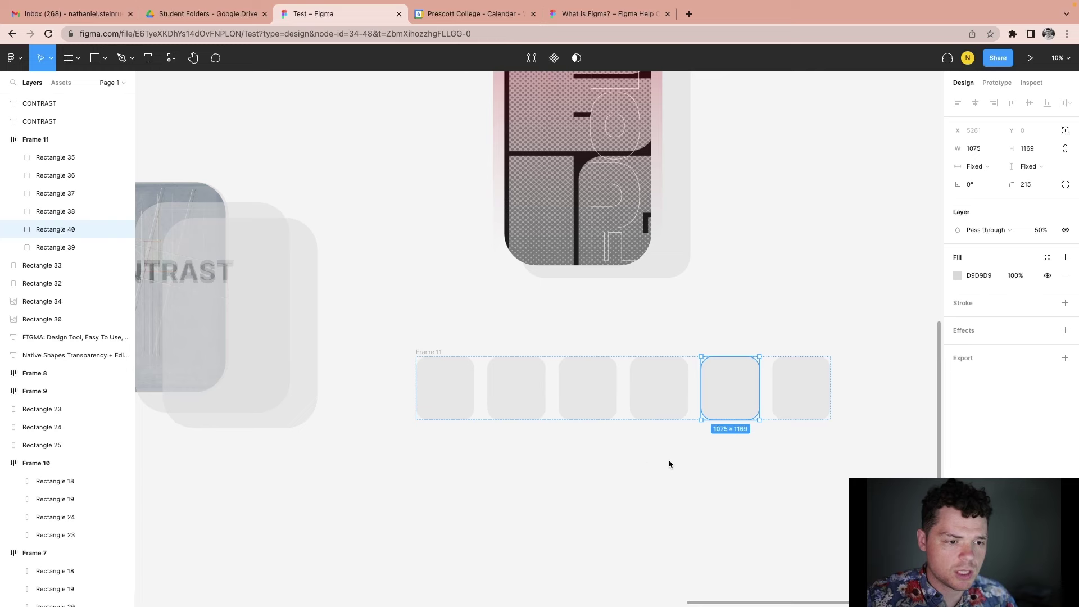
pyautogui.hscroll(2, 669, 460)
pyautogui.press('super+d')
pyautogui.press('super+d')
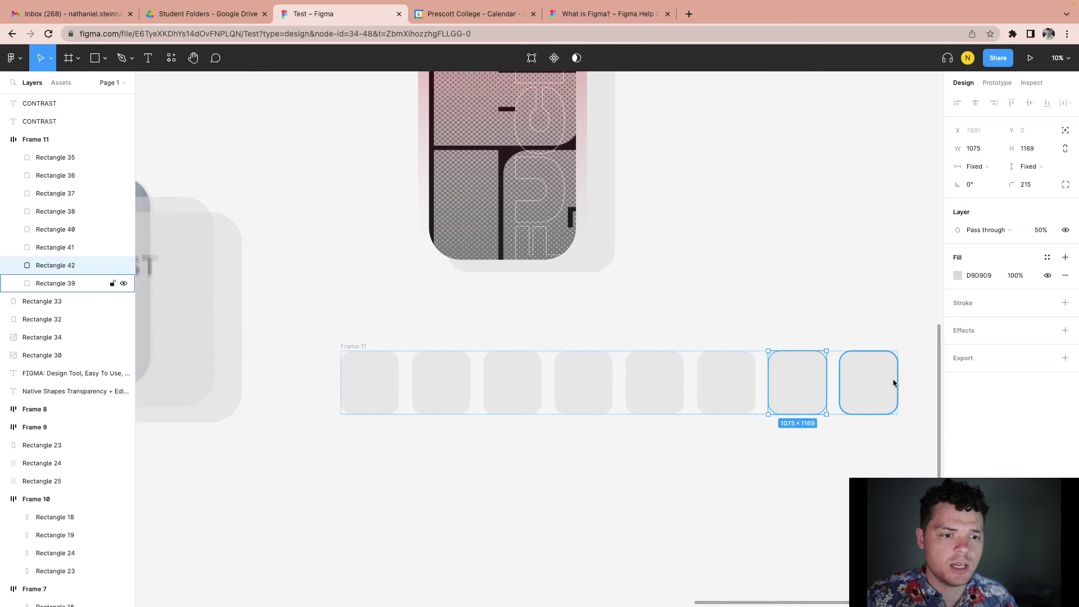
pyautogui.click(894, 354)
pyautogui.click(774, 388)
pyautogui.press('Escape')
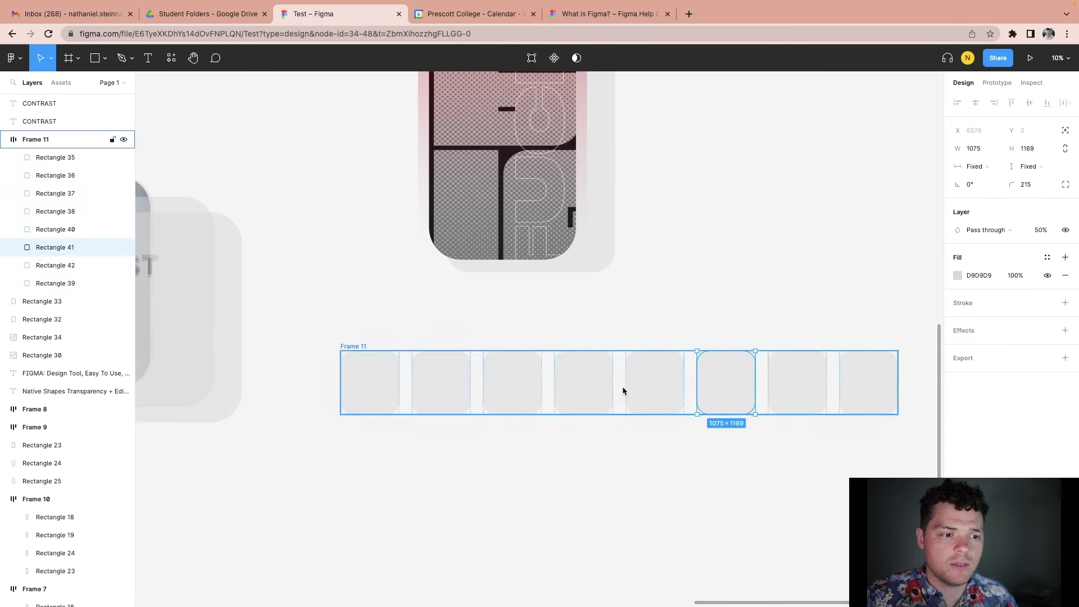
# Step: Reduce the auto layout spacing between the squares in the frame to 227
pyautogui.click(420, 368)
pyautogui.click(478, 360)
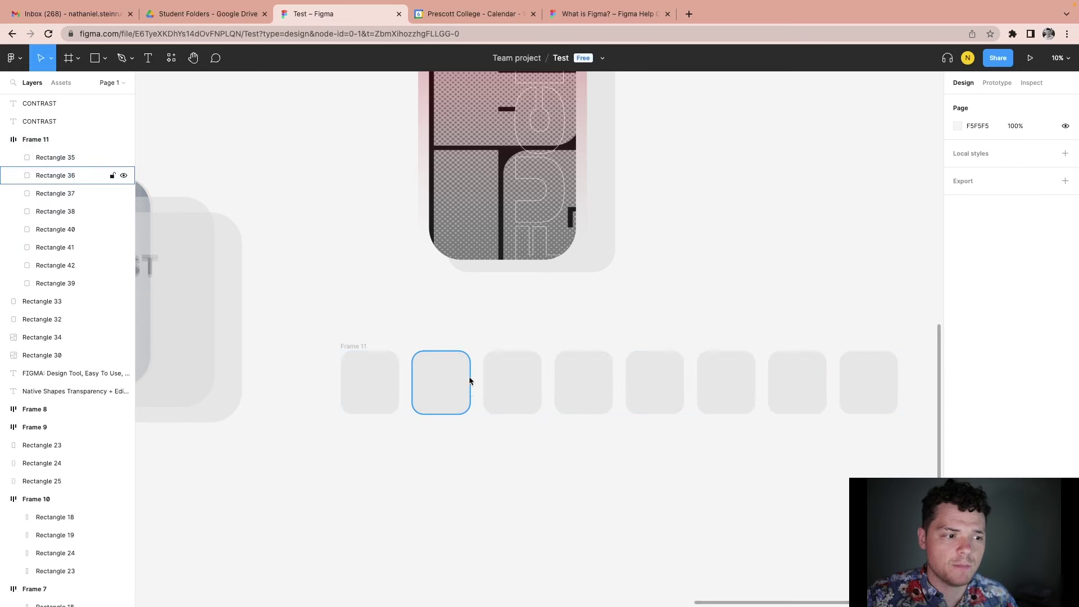
pyautogui.click(474, 386)
pyautogui.click(494, 389)
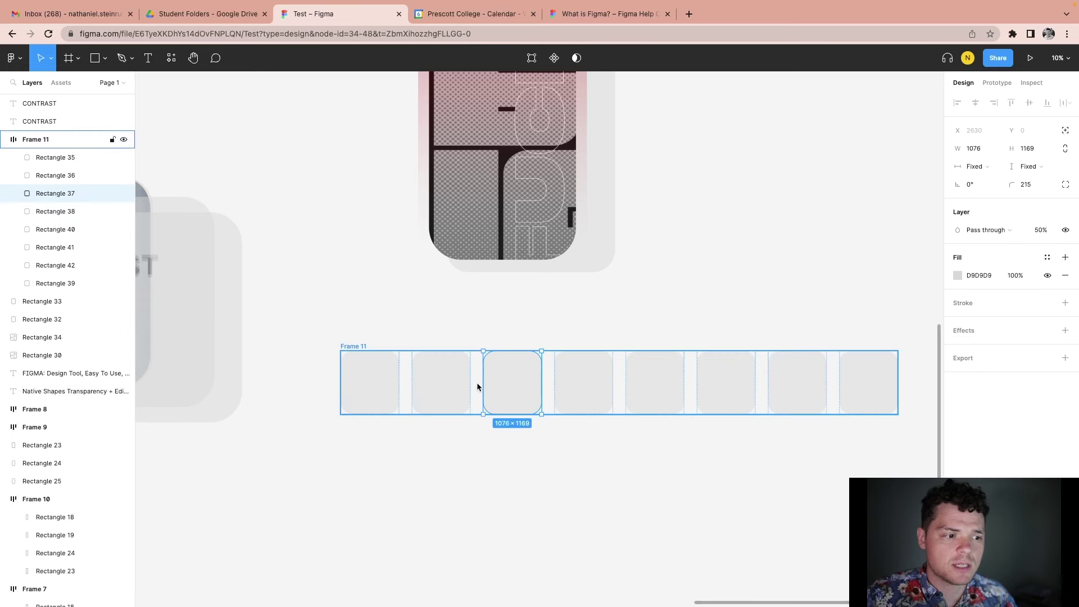
pyautogui.click(477, 384)
pyautogui.moveTo(481, 392); pyautogui.dragTo(477, 386)
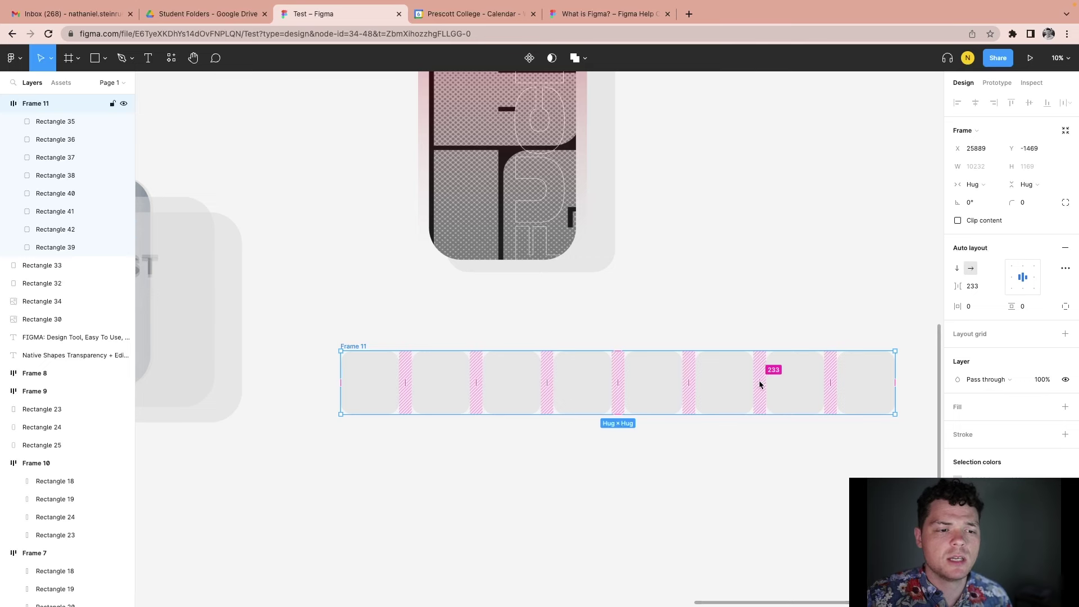
pyautogui.moveTo(762, 382)
pyautogui.mouseDown()
pyautogui.moveTo(773, 385)
pyautogui.moveTo(757, 381)
pyautogui.mouseUp()
pyautogui.click(757, 430)
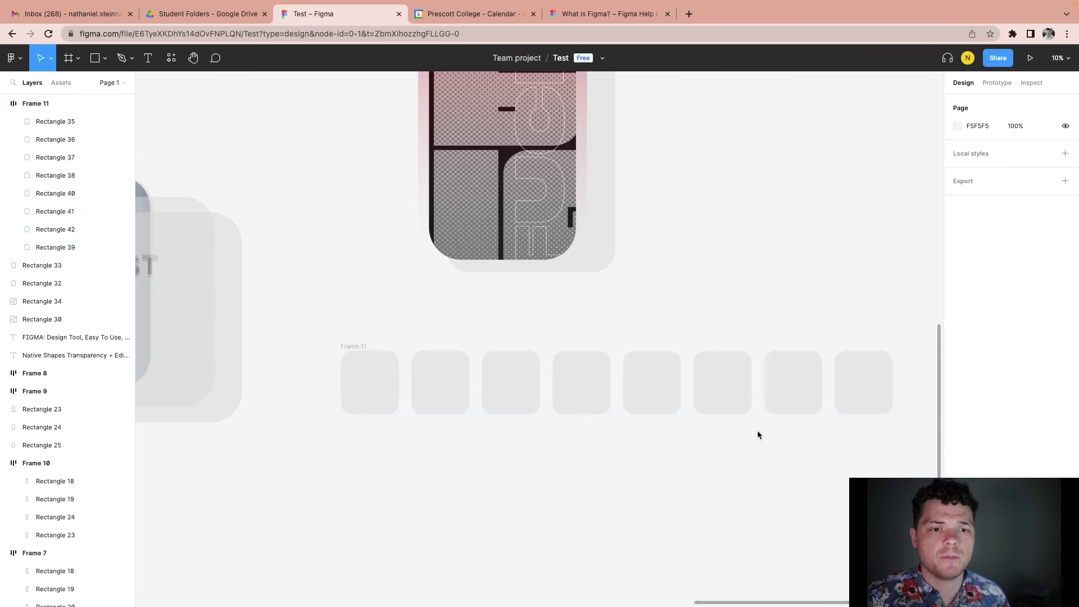
# Step: Delete every square in the auto layout frame except the first one
pyautogui.click(362, 345)
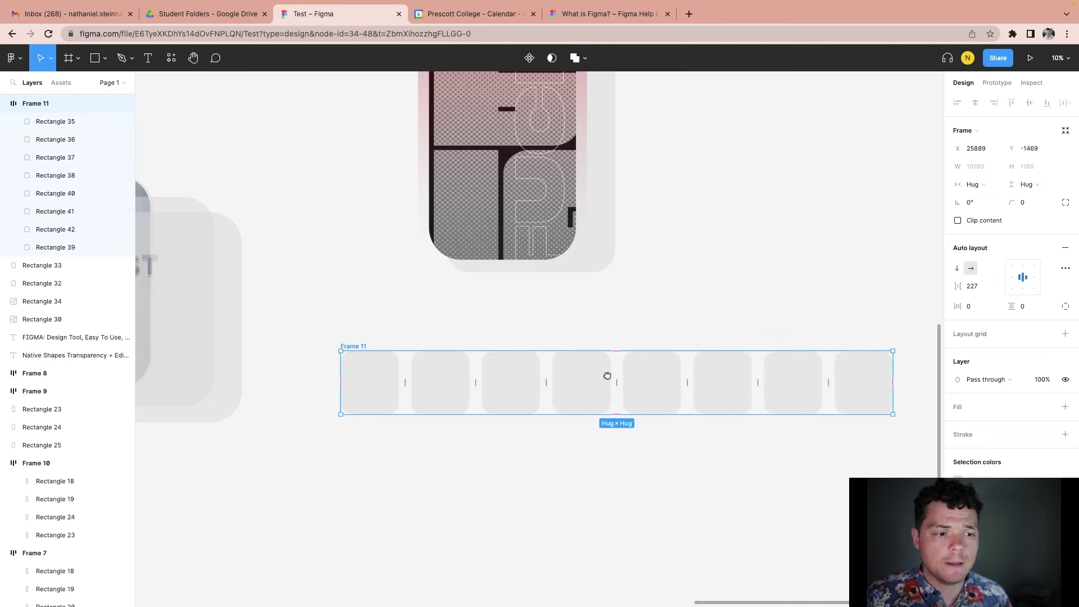
pyautogui.hscroll(3, 607, 376)
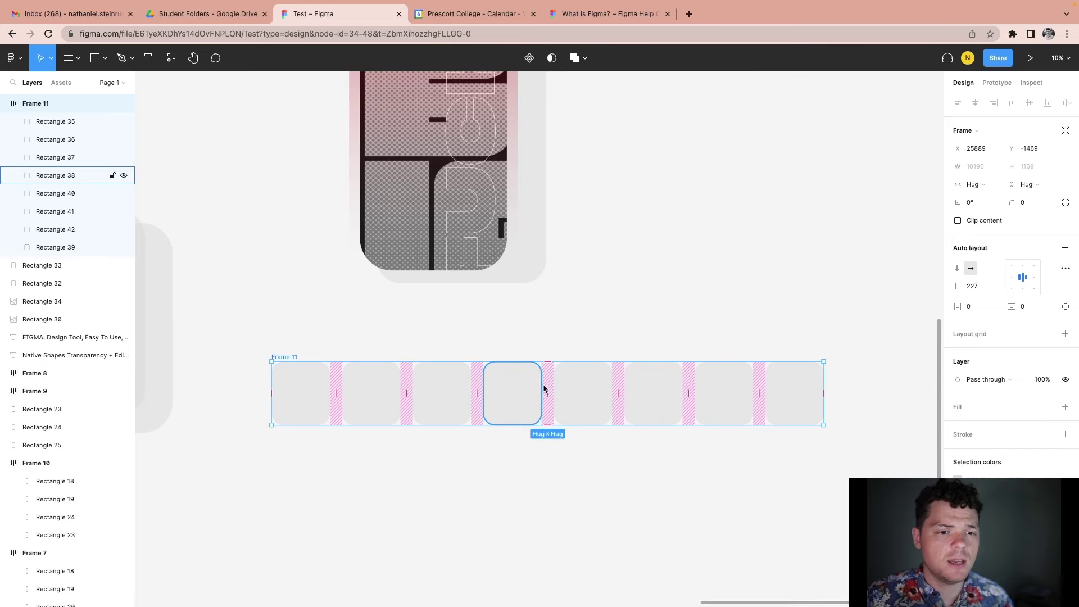
pyautogui.click(517, 380)
pyautogui.click(798, 381)
pyautogui.press('Delete')
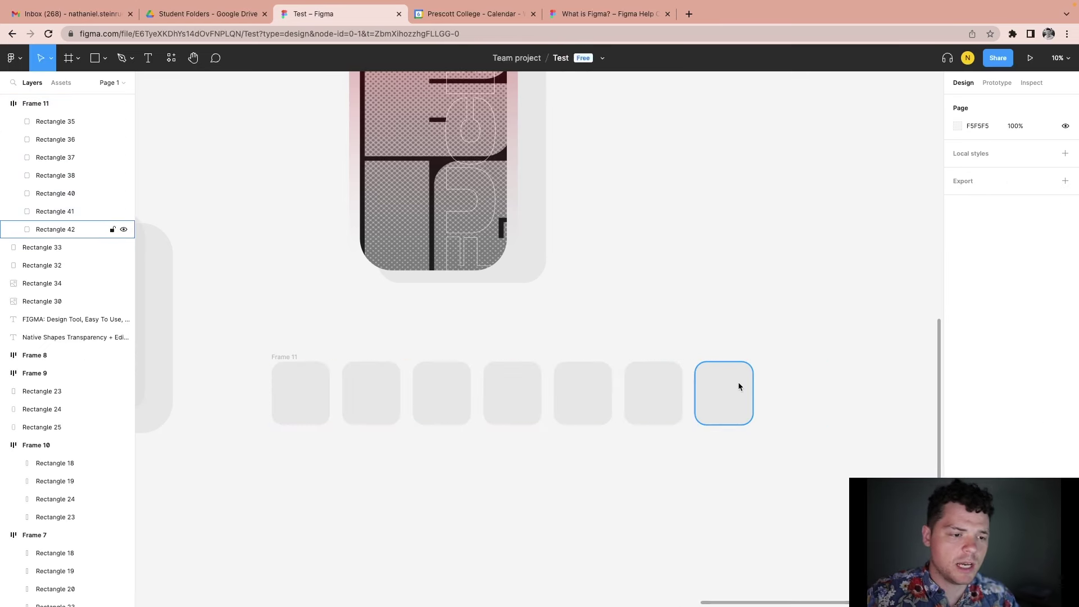
pyautogui.press('Delete')
pyautogui.click(646, 380)
pyautogui.press('Delete')
pyautogui.click(579, 382)
pyautogui.press('Delete')
pyautogui.click(511, 381)
pyautogui.press('Delete')
pyautogui.click(441, 383)
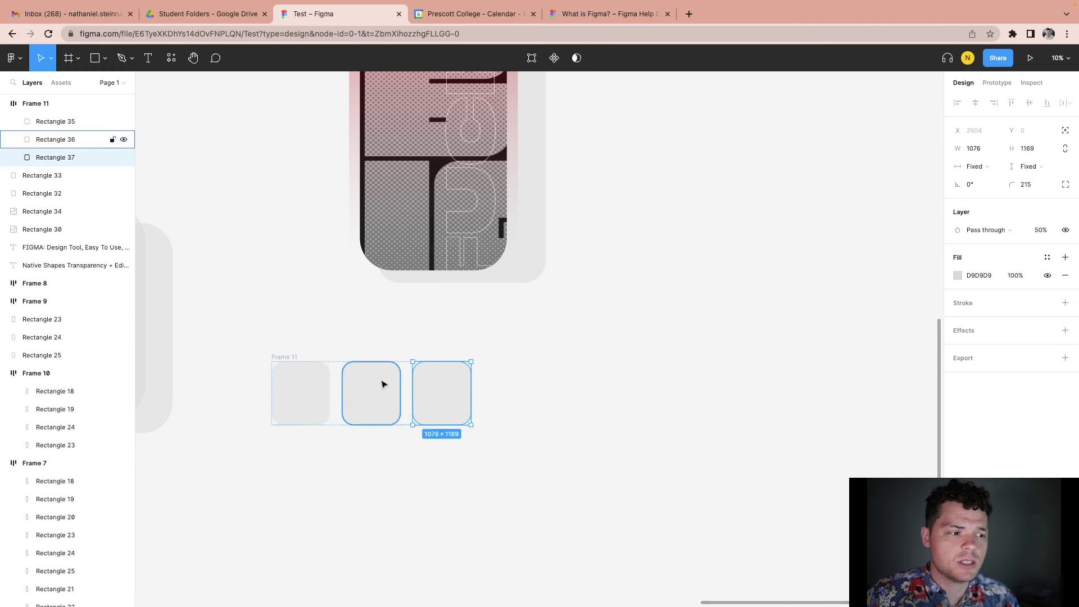
pyautogui.press('Delete')
pyautogui.click(382, 384)
pyautogui.press('Delete')
# Step: Try to turn the whole frame with the remaining square into a component, and undo it
pyautogui.click(305, 379)
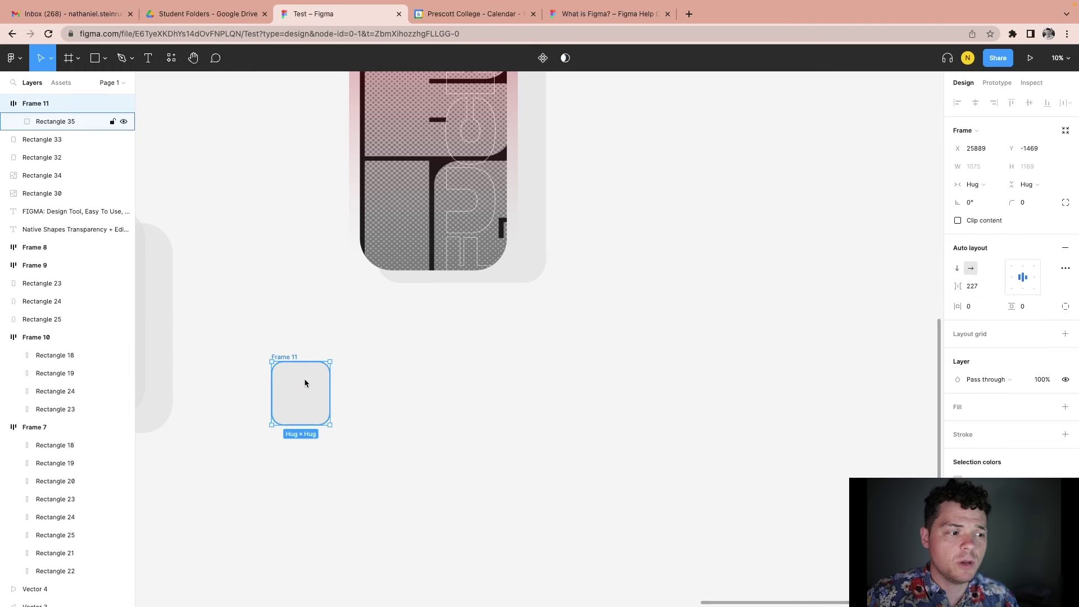
pyautogui.click(542, 59)
pyautogui.moveTo(379, 407); pyautogui.dragTo(516, 388)
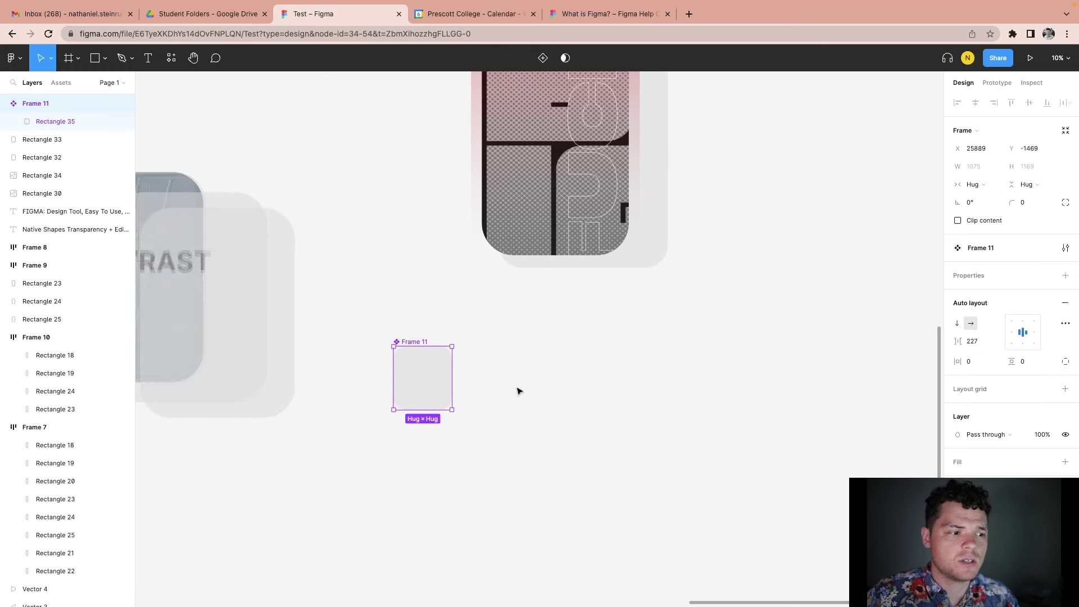
pyautogui.hotkey('ctrl', 'z')
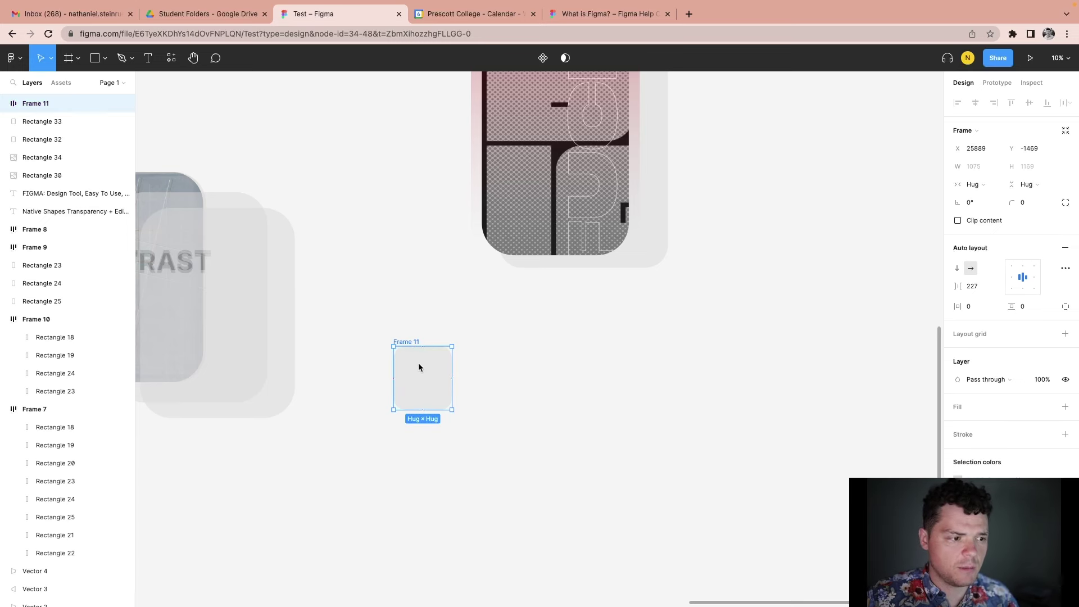
# Step: Turn only the rounded square inside the auto layout frame into a component
pyautogui.doubleClick(433, 392)
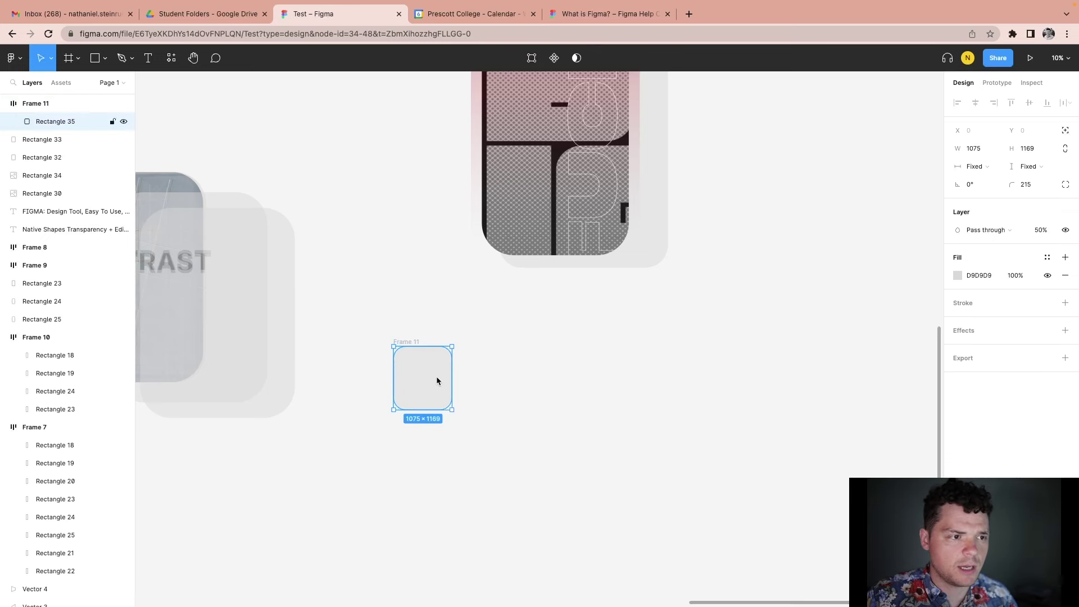
pyautogui.hotkey('ctrl', 'alt', 'k')
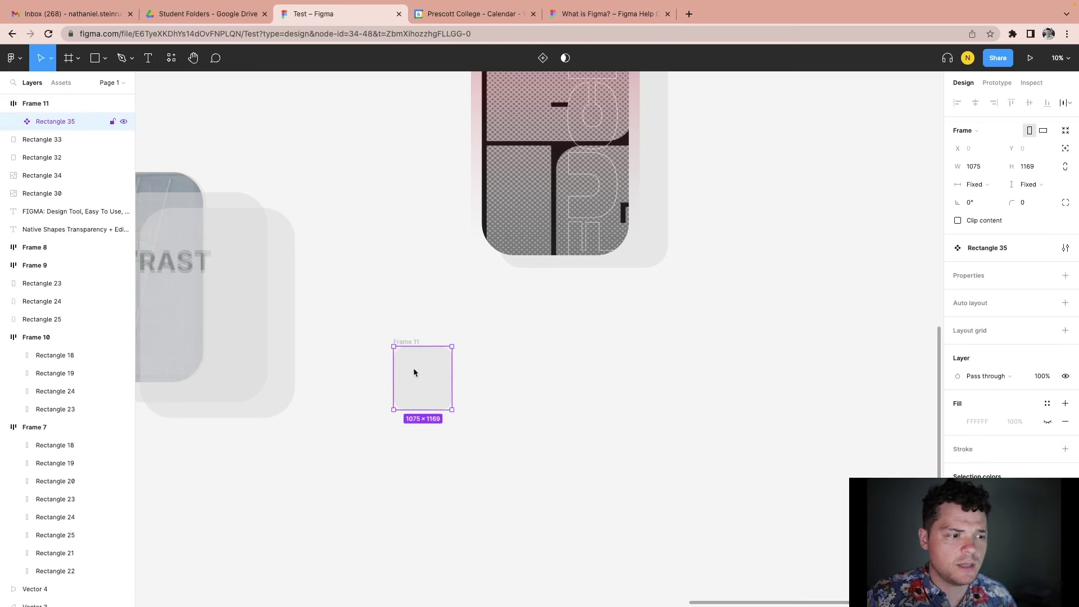
pyautogui.hotkey('ctrl', 'z')
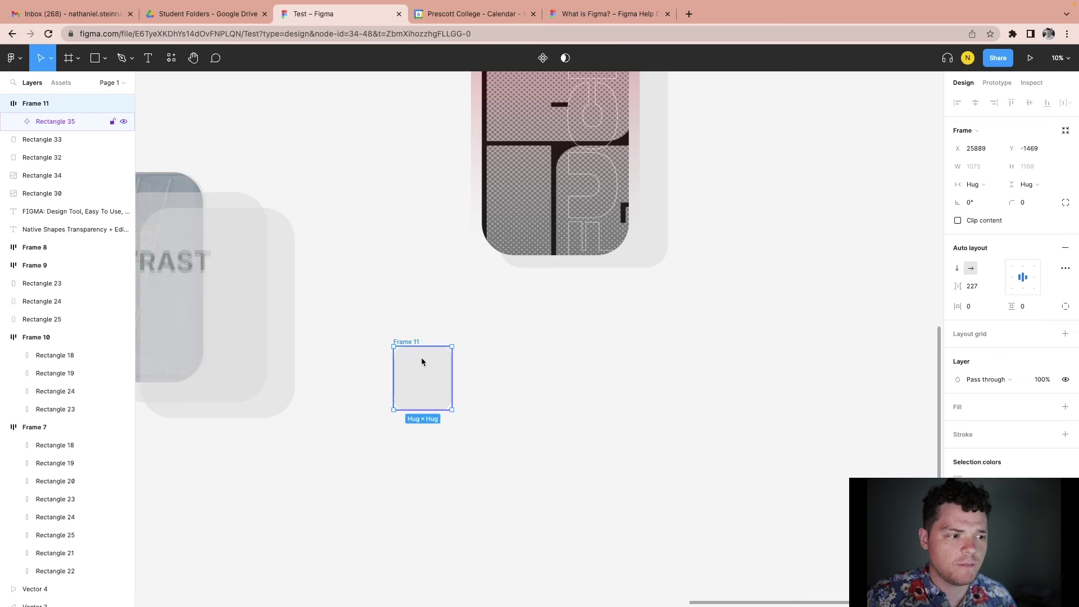
pyautogui.hotkey('ctrl', 'shift', 'z')
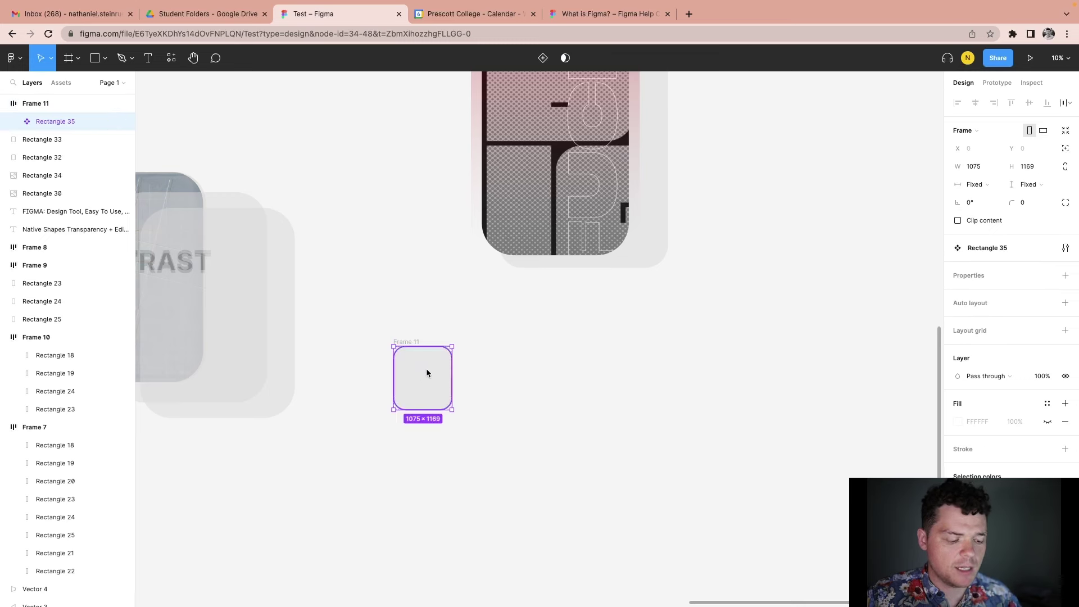
# Step: Duplicate the component three times to fill the auto layout frame with a row of instances
pyautogui.hotkey('ctrl', 'd')
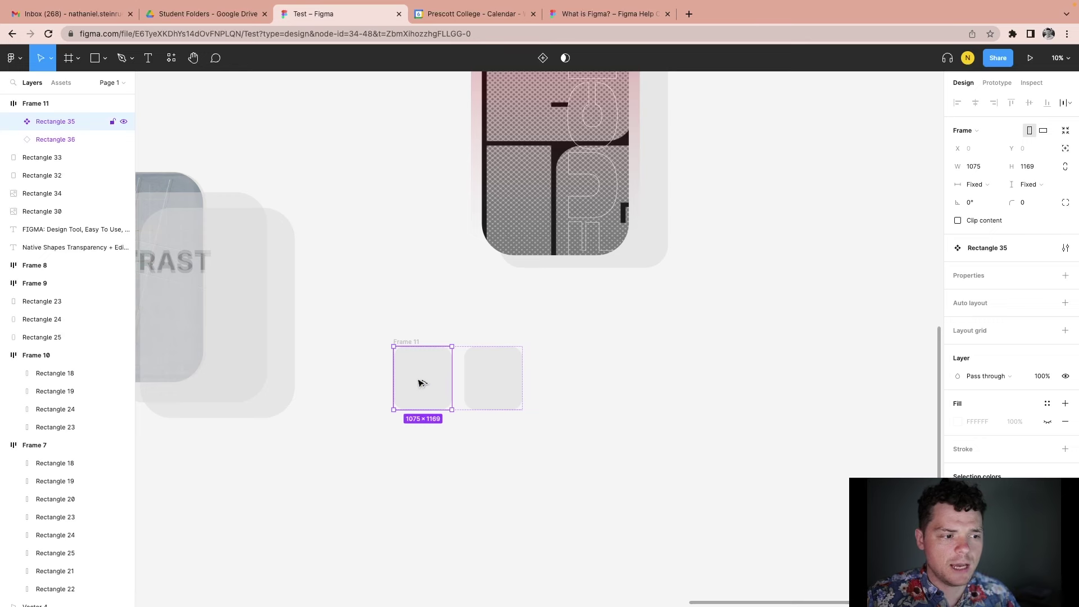
pyautogui.click(495, 373)
pyautogui.click(424, 369)
pyautogui.hotkey('ctrl', 'd')
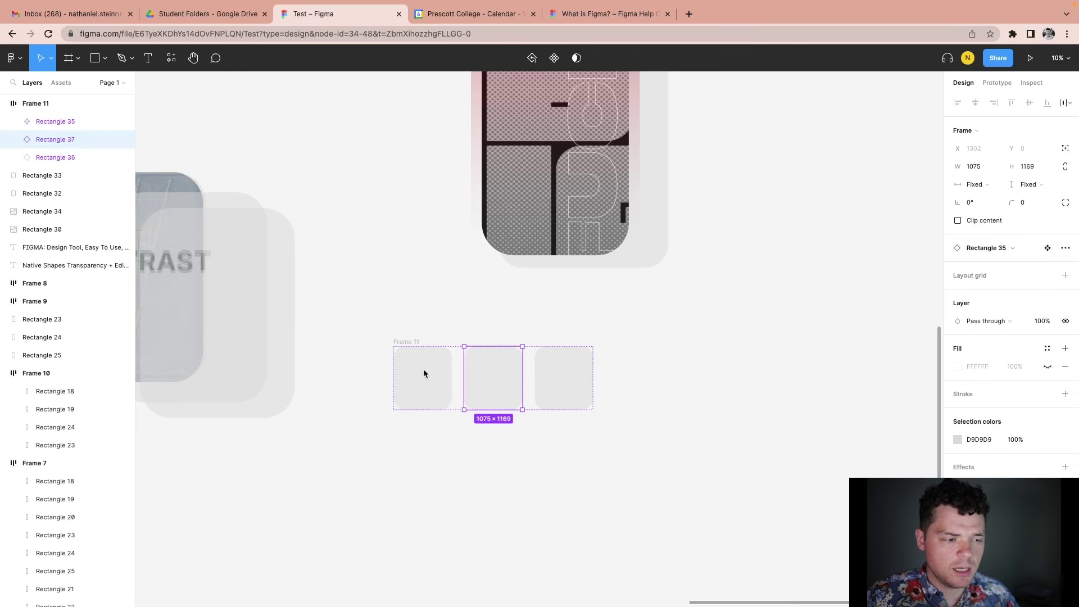
pyautogui.hotkey('ctrl', 'd')
pyautogui.click(463, 453)
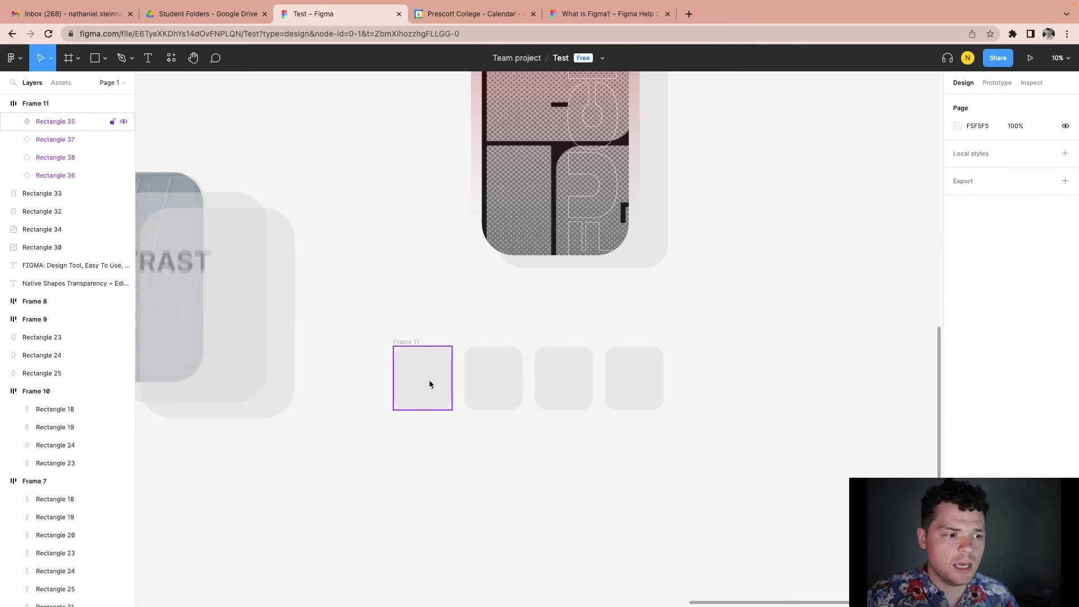
# Step: Change the rectangle inside the main component to a corner radius of about 204 and a pink FD7777 fill
pyautogui.scroll(5, 429, 380)
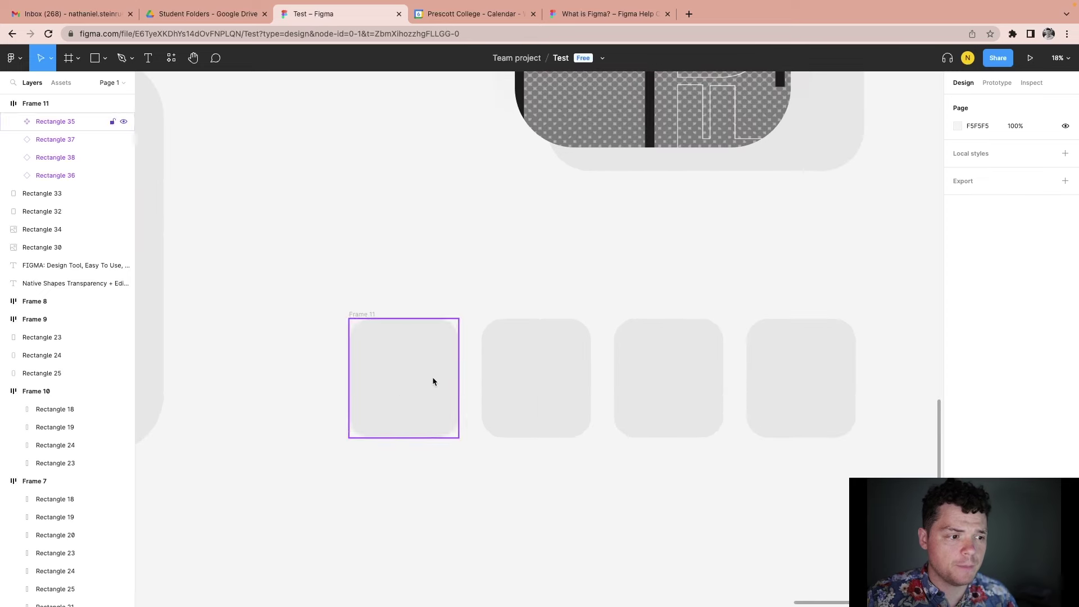
pyautogui.doubleClick(433, 379)
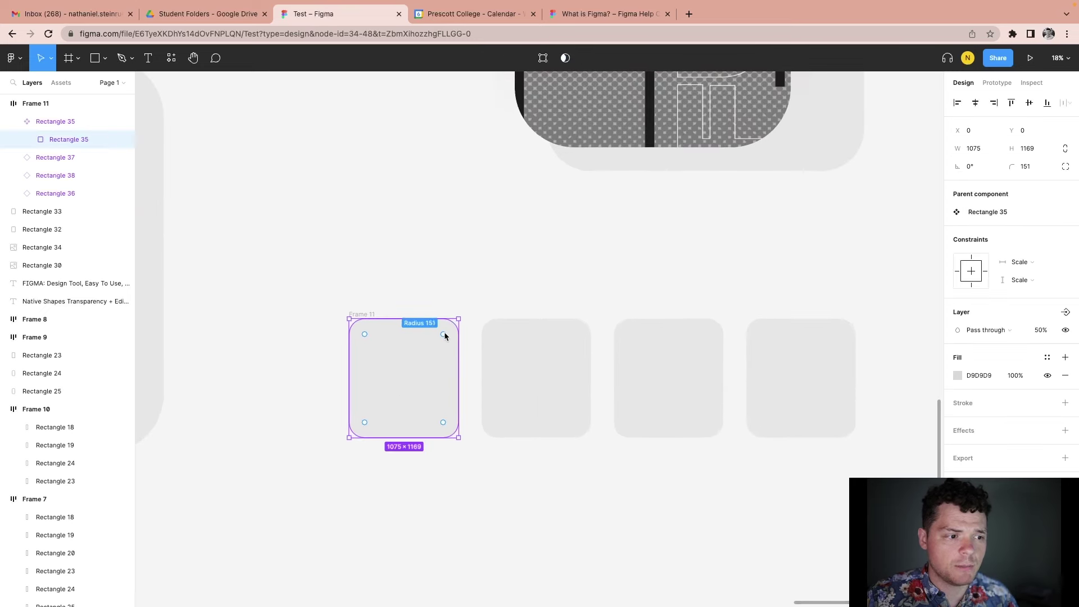
pyautogui.moveTo(446, 335)
pyautogui.mouseDown()
pyautogui.moveTo(412, 381)
pyautogui.moveTo(465, 333)
pyautogui.moveTo(439, 363)
pyautogui.moveTo(463, 339)
pyautogui.moveTo(450, 354)
pyautogui.mouseUp()
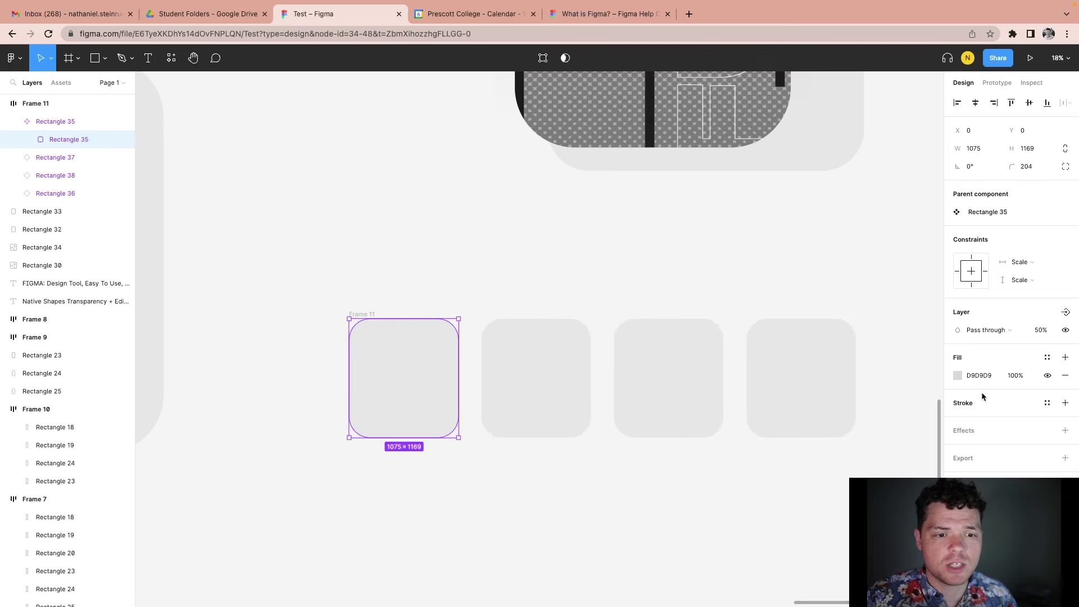
pyautogui.click(955, 375)
pyautogui.moveTo(877, 343)
pyautogui.mouseDown()
pyautogui.moveTo(830, 346)
pyautogui.moveTo(867, 352)
pyautogui.moveTo(882, 332)
pyautogui.mouseUp()
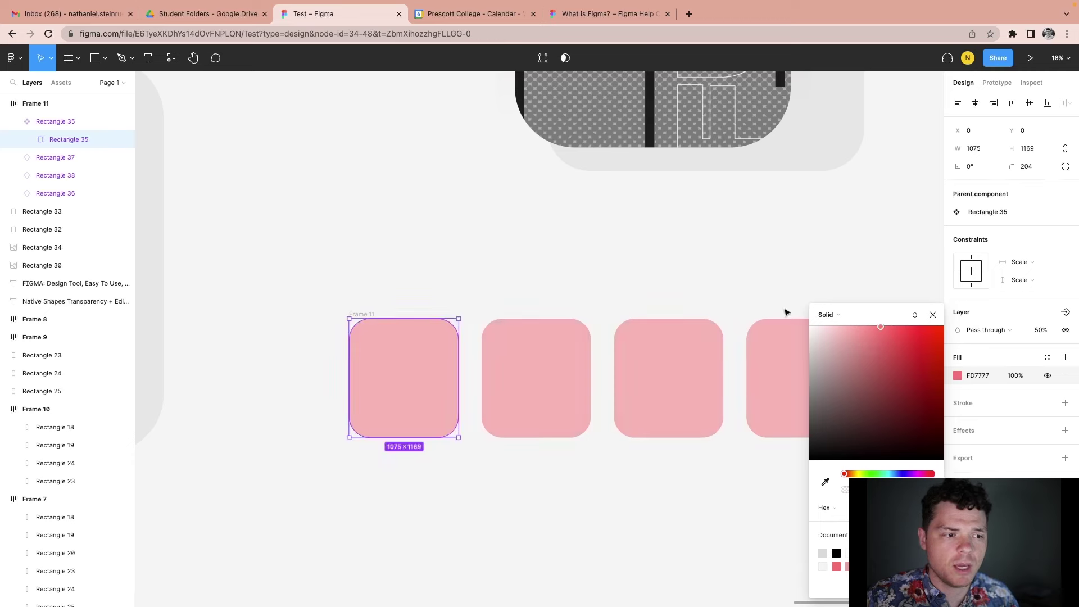
pyautogui.click(785, 309)
# Step: Reduce the corner radius of the rectangle inside the main component to about 152
pyautogui.doubleClick(437, 367)
pyautogui.moveTo(438, 345)
pyautogui.mouseDown()
pyautogui.moveTo(410, 349)
pyautogui.moveTo(448, 338)
pyautogui.mouseUp()
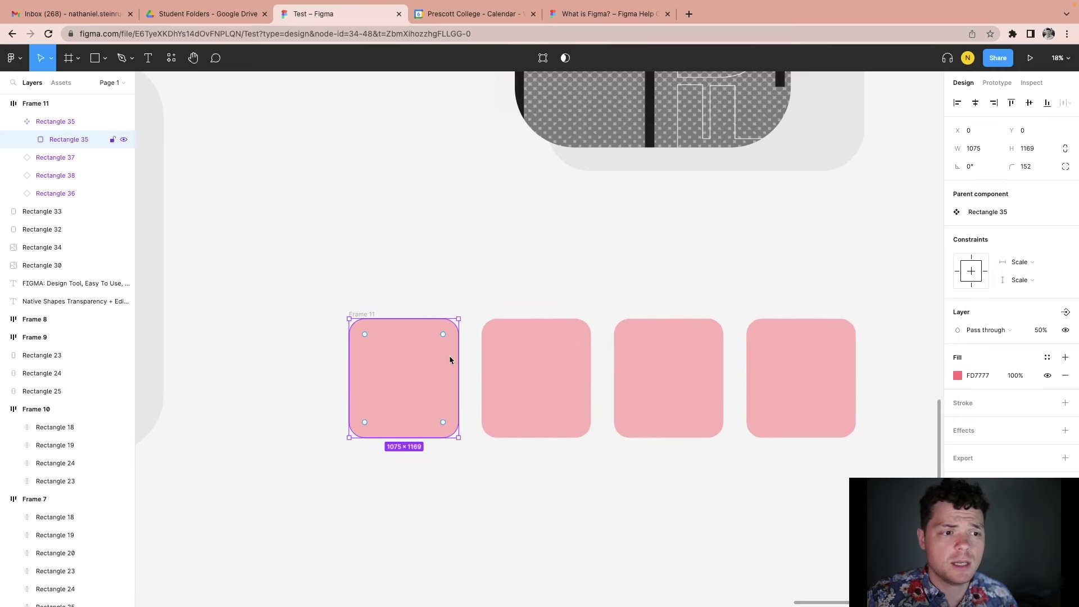
pyautogui.scroll(-5, 450, 355)
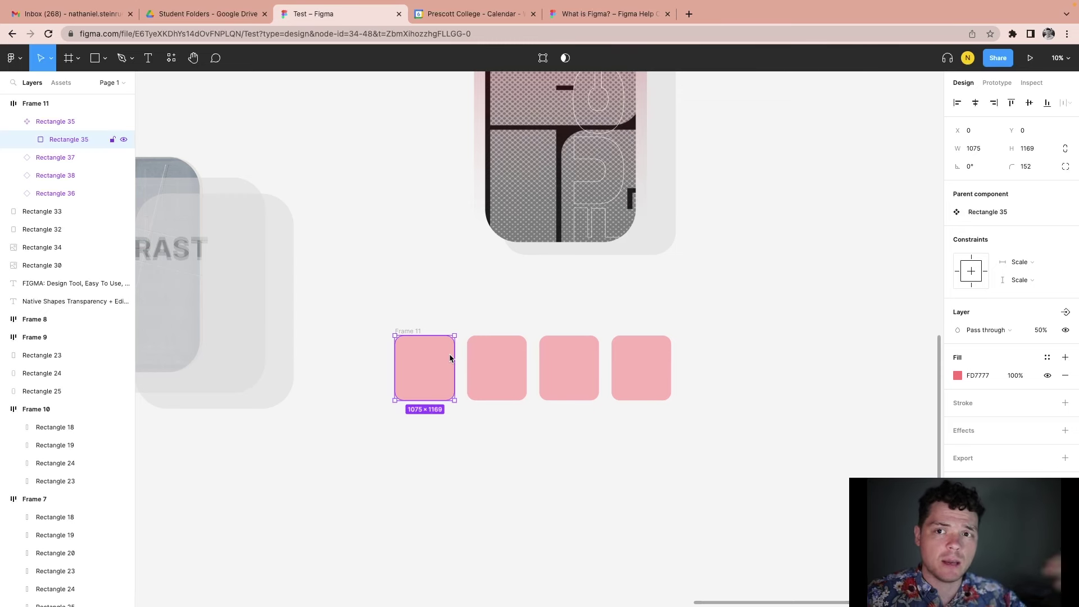
pyautogui.scroll(2, 450, 356)
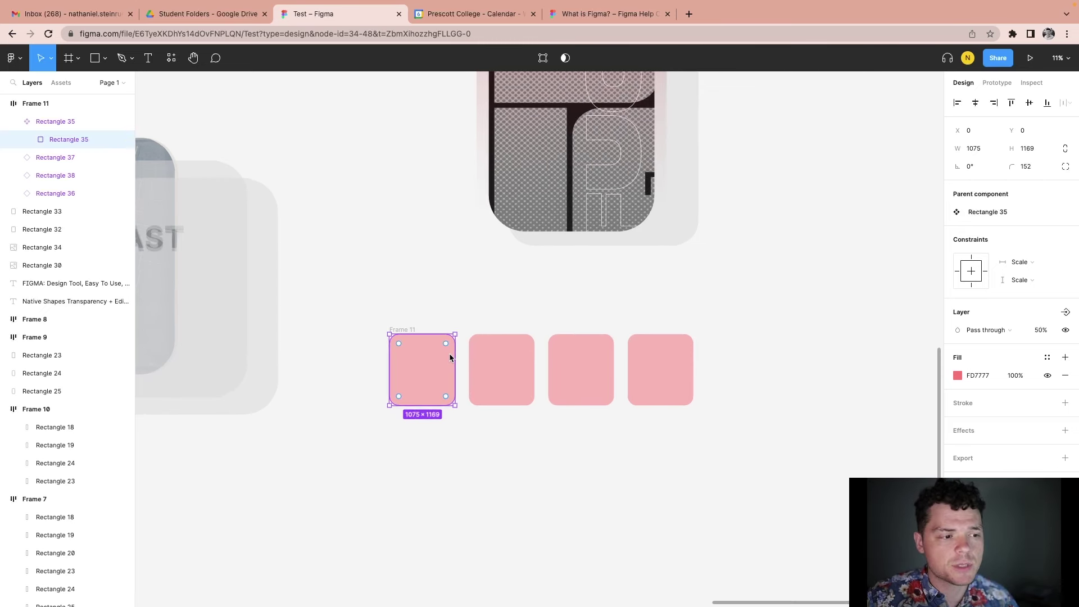
# Step: Override the color of the second square in the instance row with dark red 801515
pyautogui.click(507, 346)
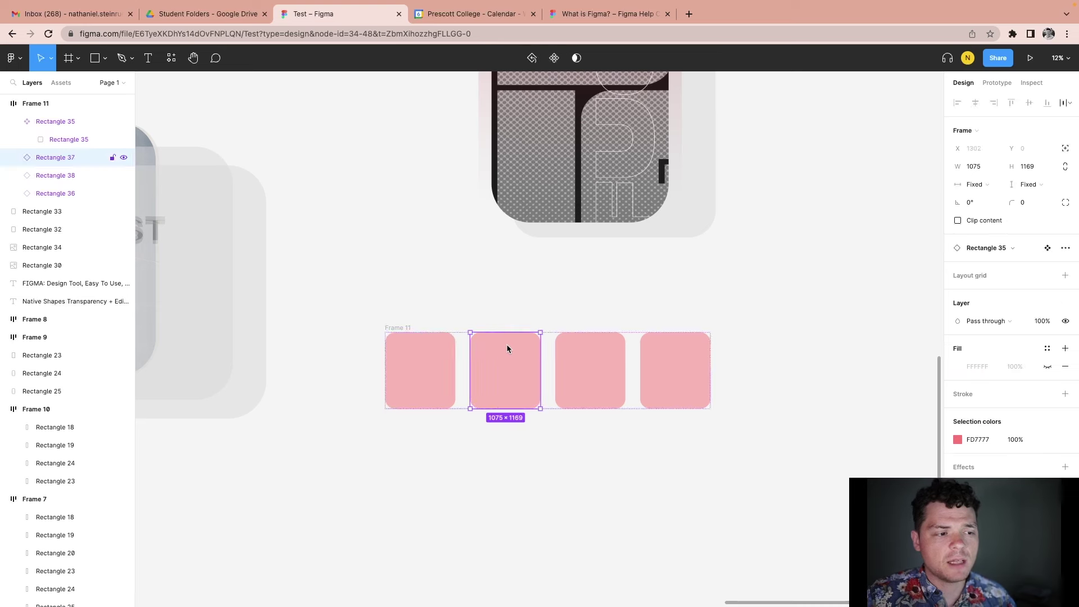
pyautogui.click(960, 441)
pyautogui.moveTo(901, 360); pyautogui.dragTo(921, 392)
pyautogui.click(522, 414)
pyautogui.click(437, 356)
pyautogui.click(538, 368)
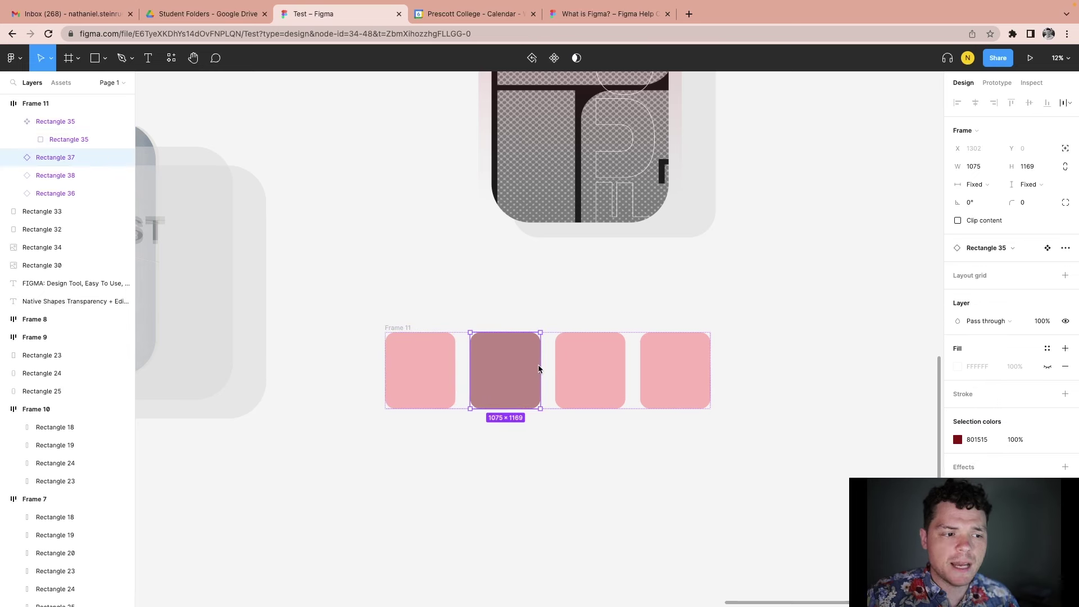
# Step: Go from the dark red second instance to its main component
pyautogui.click(435, 368)
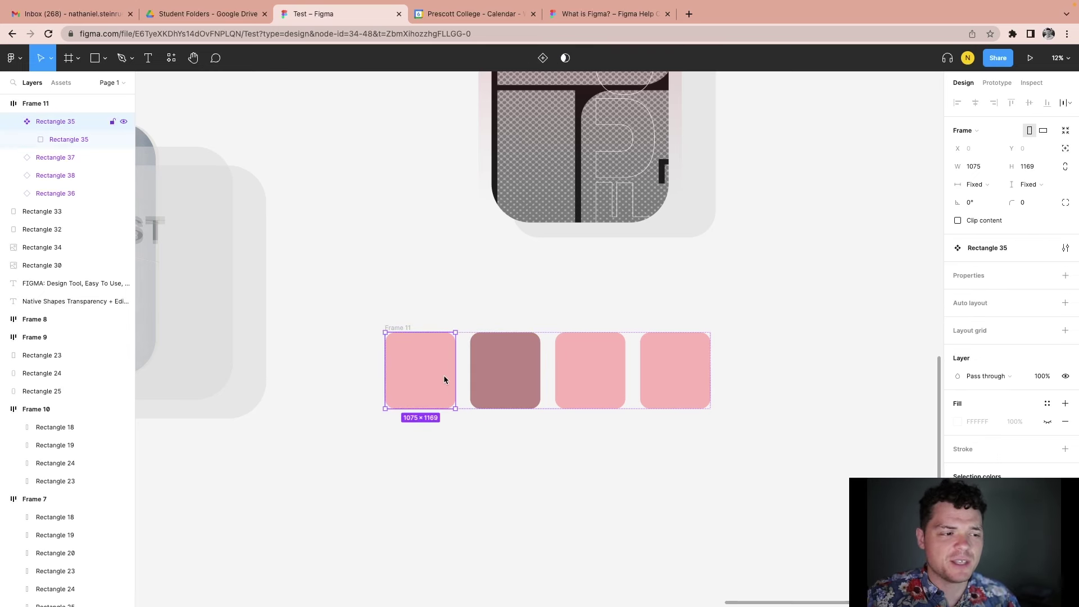
pyautogui.click(508, 368)
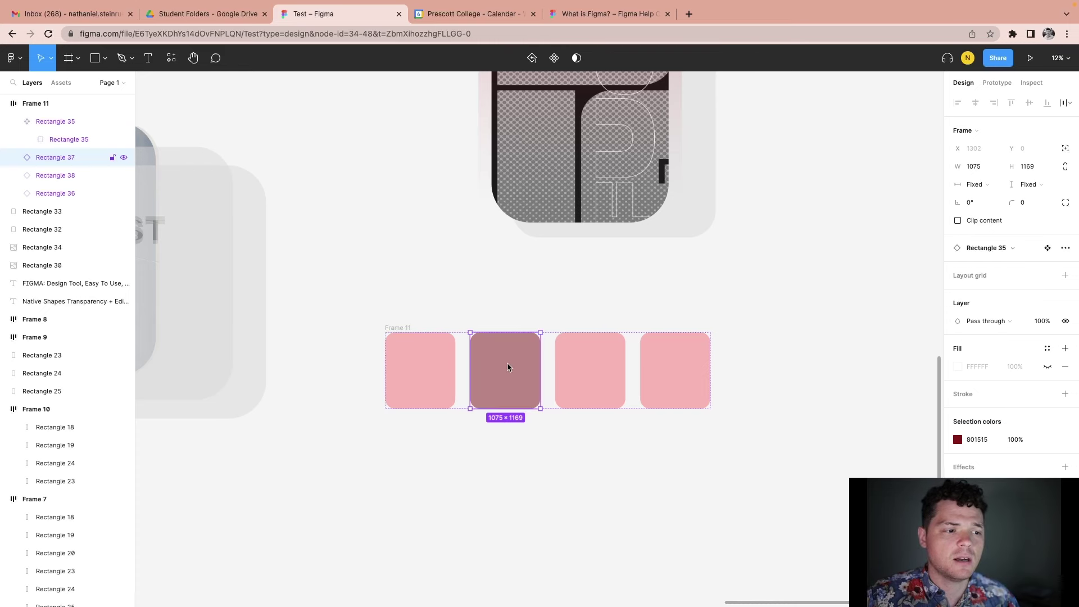
pyautogui.rightClick(511, 371)
pyautogui.moveTo(589, 492)
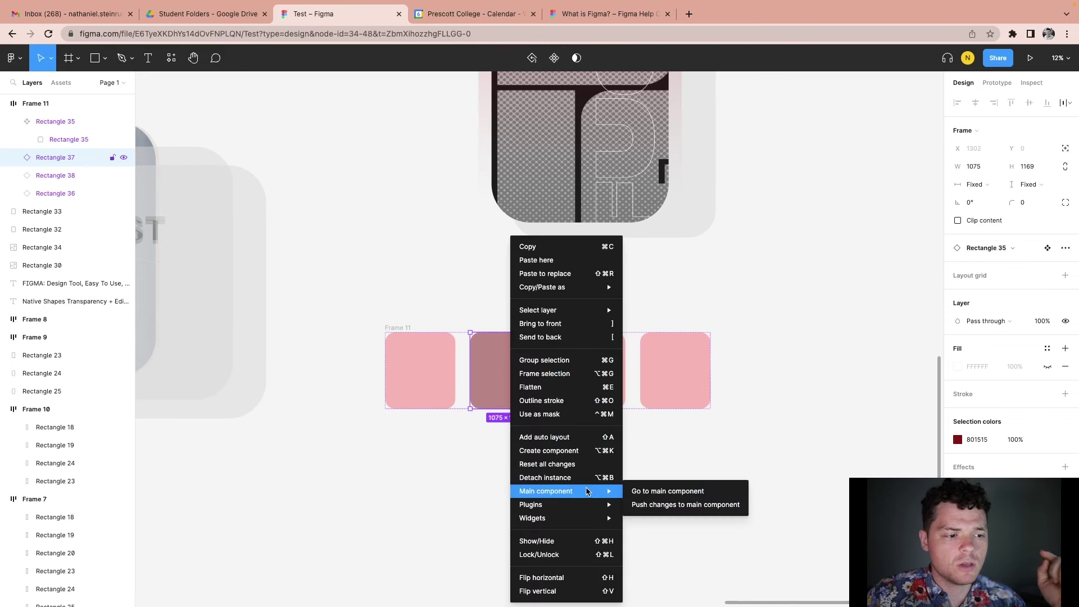
pyautogui.click(662, 493)
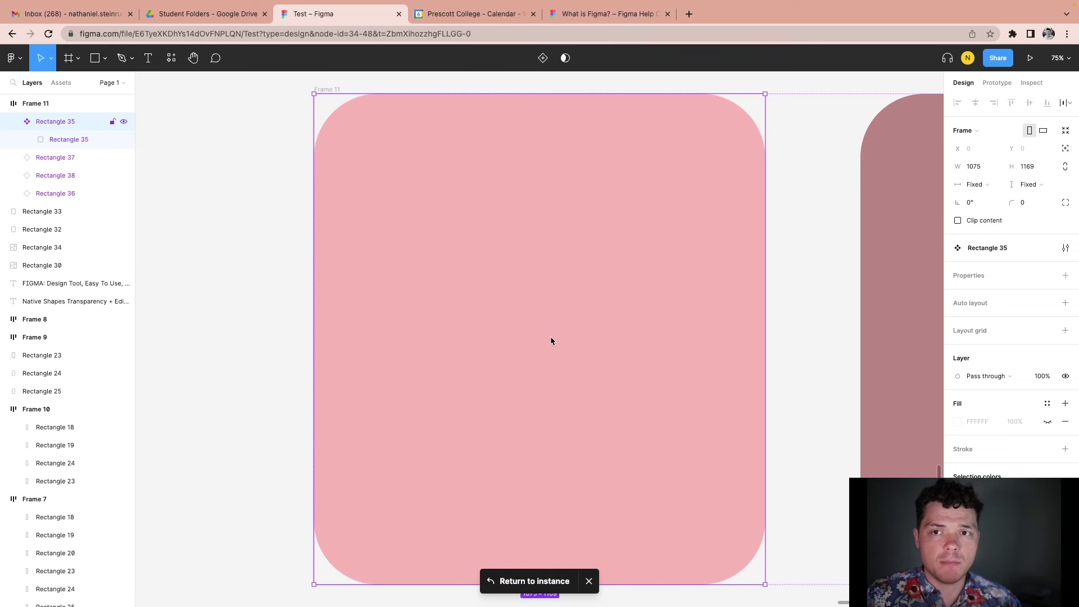
# Step: Duplicate the auto layout frame twice straight below the original to stack three evenly spaced rows
pyautogui.scroll(-5, 480, 331)
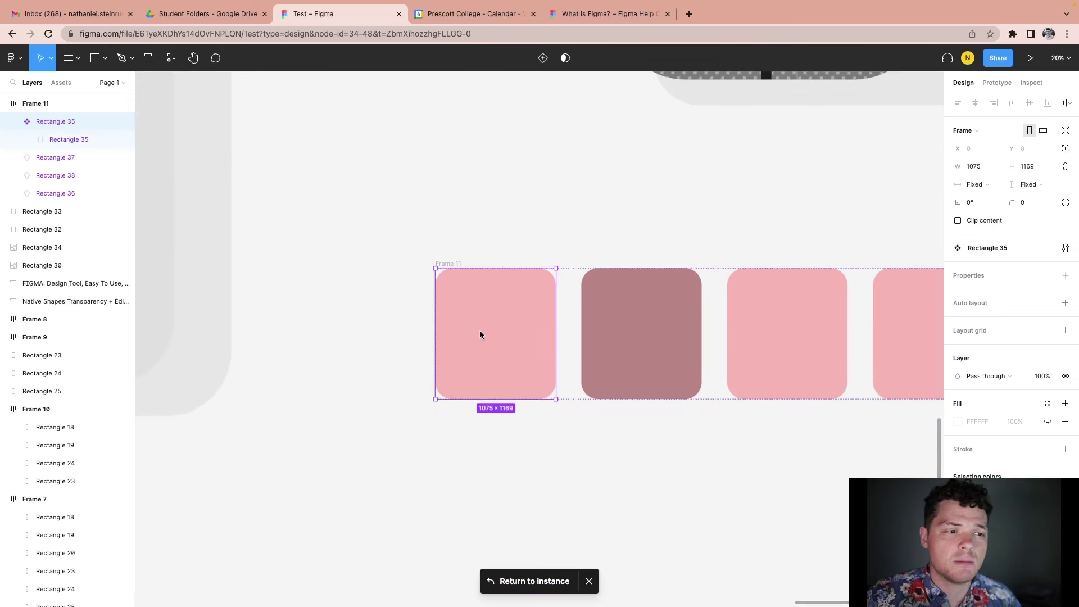
pyautogui.scroll(-3, 480, 332)
pyautogui.hscroll(3, 628, 330)
pyautogui.press('Escape')
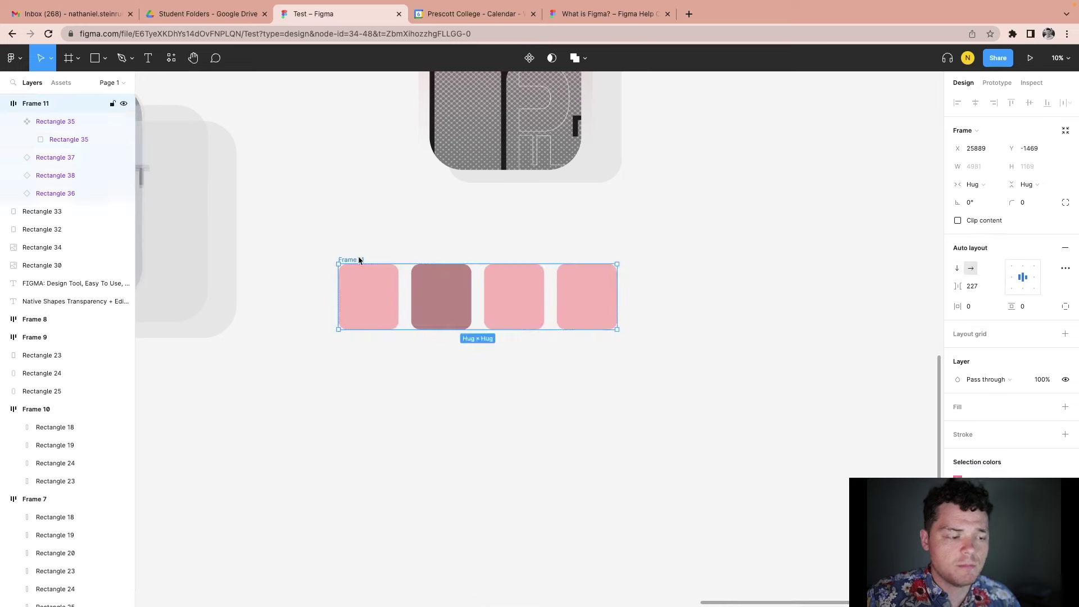
pyautogui.moveTo(366, 273); pyautogui.dragTo(366, 357)
pyautogui.moveTo(370, 287); pyautogui.dragTo(366, 433)
pyautogui.scroll(-2, 828, 389)
pyautogui.hscroll(-2, 828, 389)
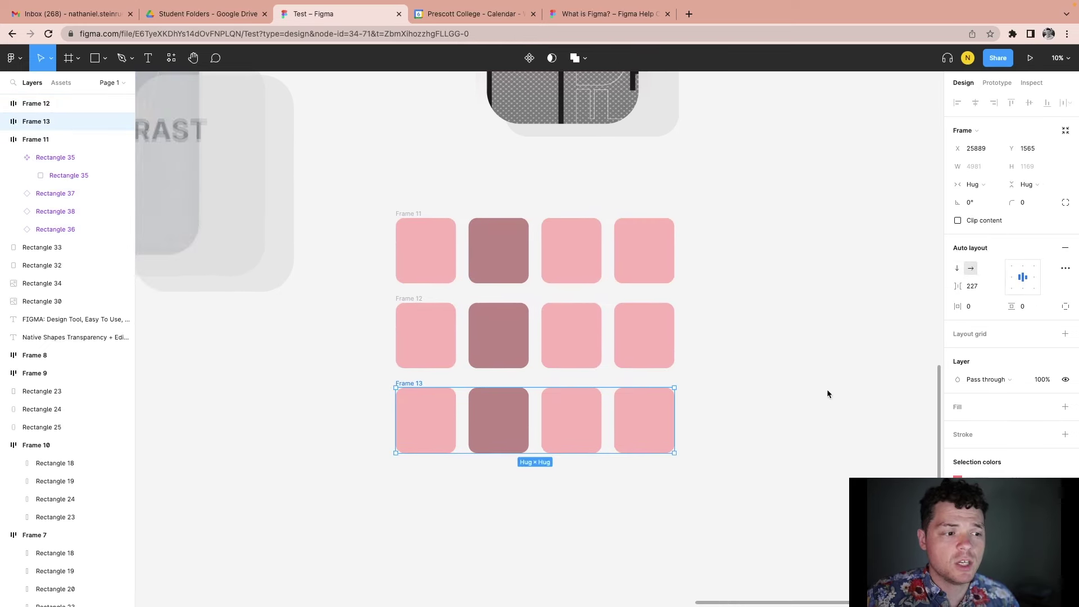
# Step: Change the fill of the rectangle inside the main component to bright red FF1D1D
pyautogui.hscroll(-2, 565, 242)
pyautogui.click(514, 247)
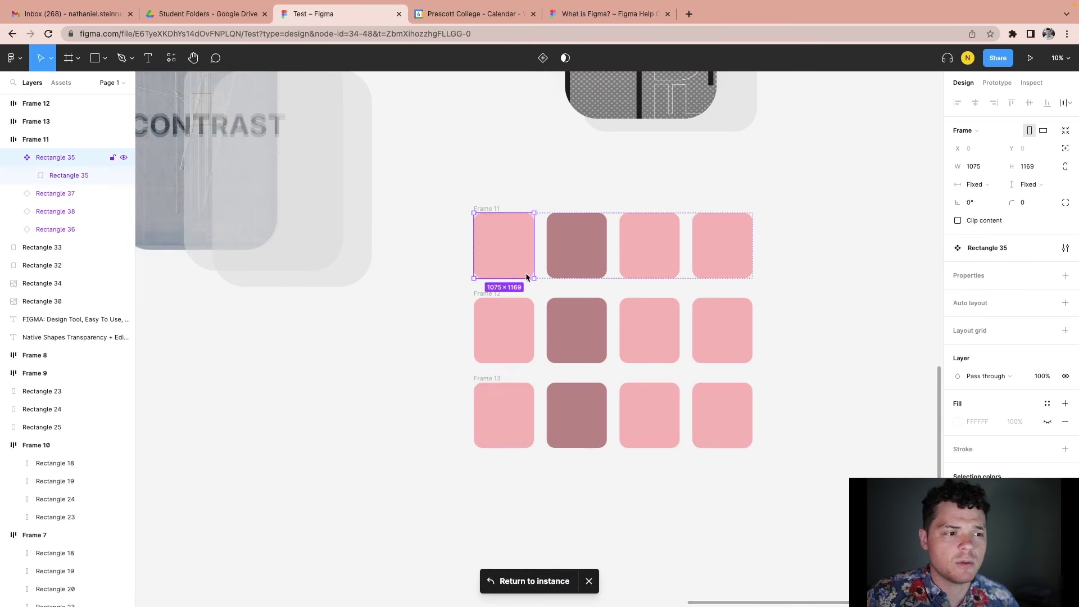
pyautogui.doubleClick(521, 264)
pyautogui.click(958, 376)
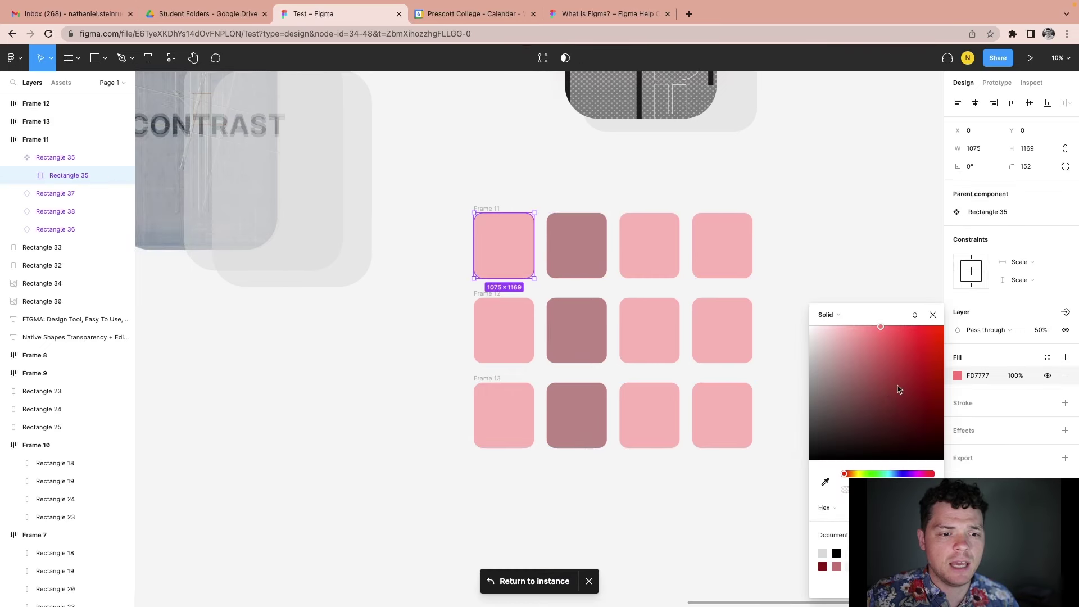
pyautogui.moveTo(900, 389); pyautogui.dragTo(921, 335)
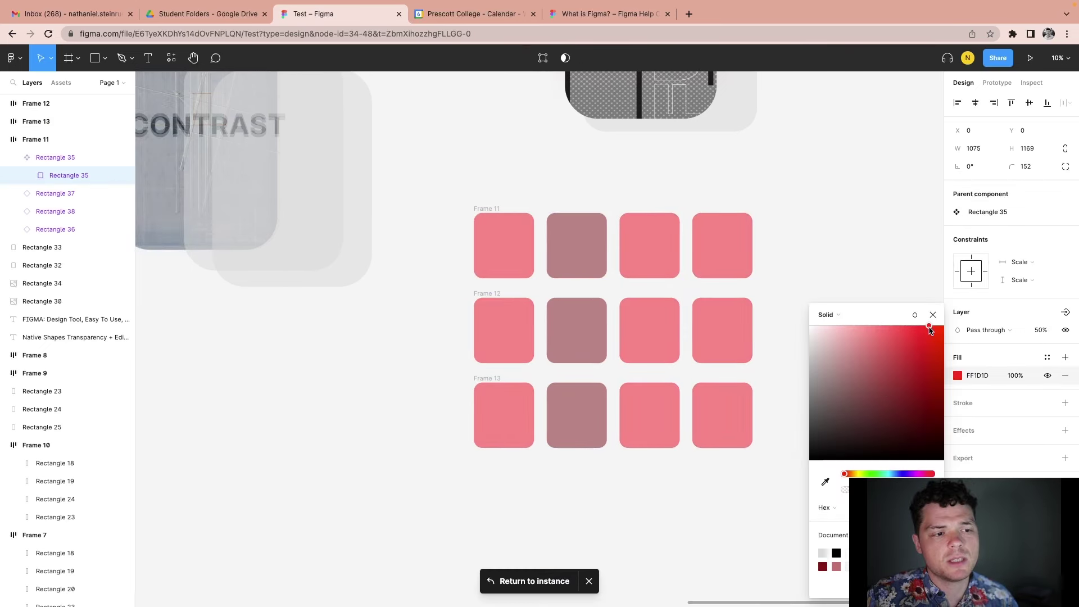
pyautogui.click(882, 266)
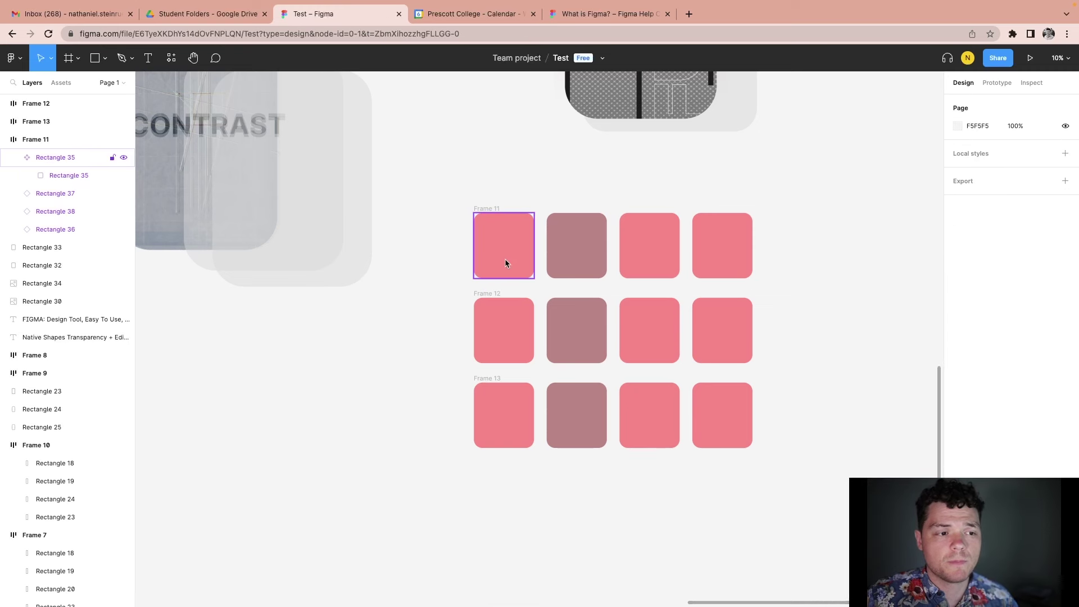
# Step: Review the detach and main component options available for the dark red instance in the top row
pyautogui.click(559, 245)
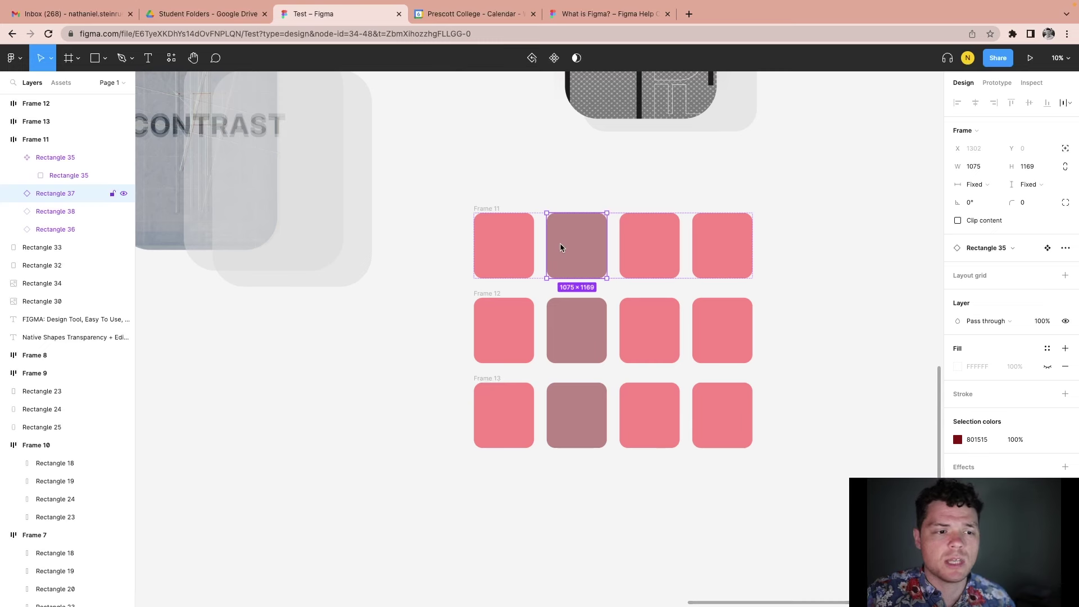
pyautogui.rightClick(561, 247)
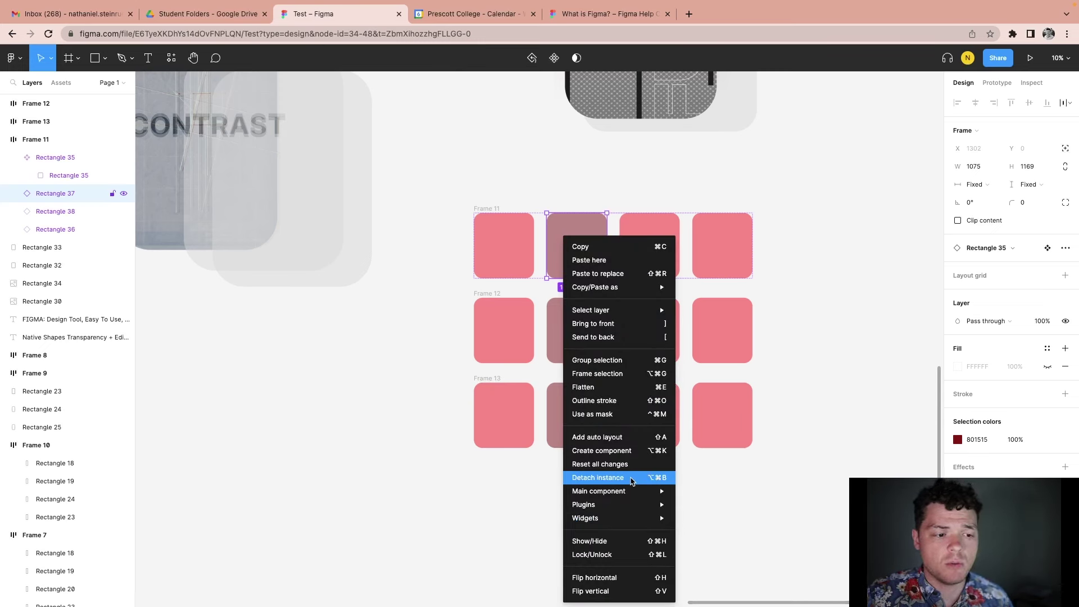
pyautogui.moveTo(634, 494)
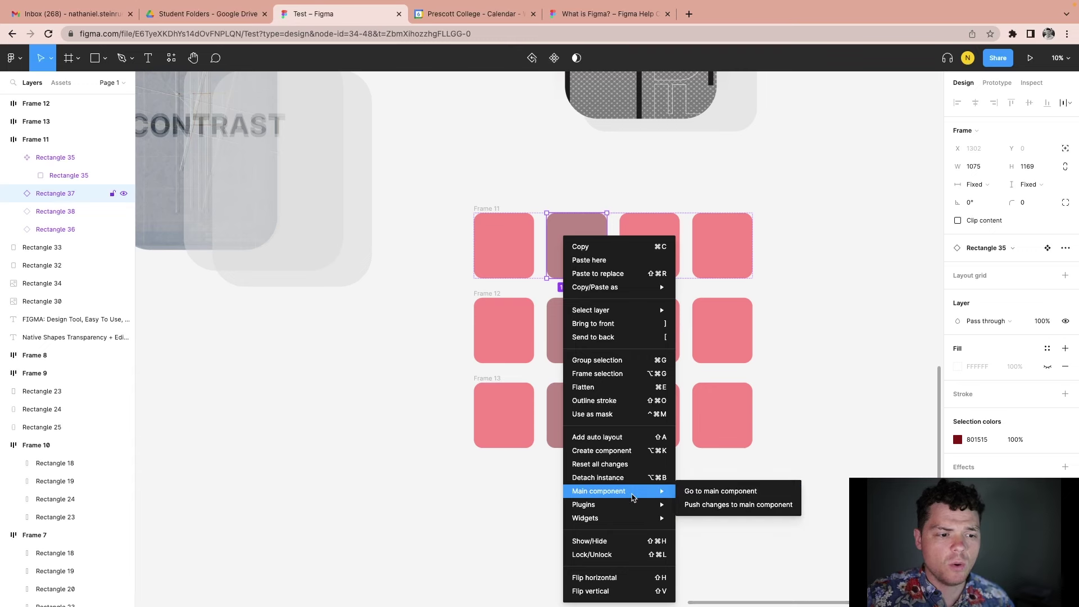
pyautogui.moveTo(634, 495)
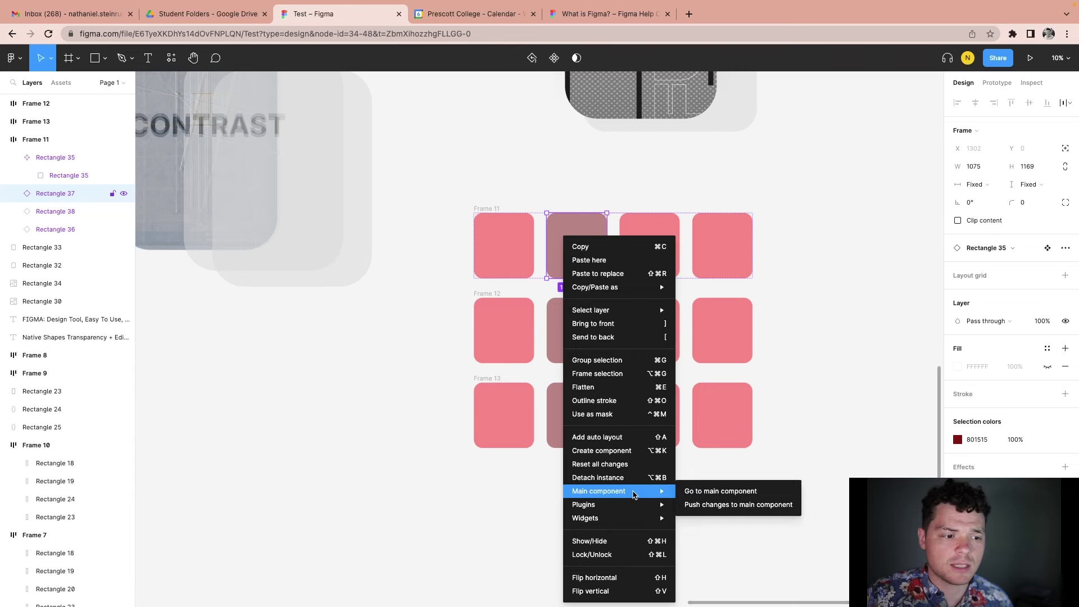
pyautogui.click(795, 420)
# Step: Inspect the main component and the auto layout settings of the top row's frame
pyautogui.scroll(-5, 794, 420)
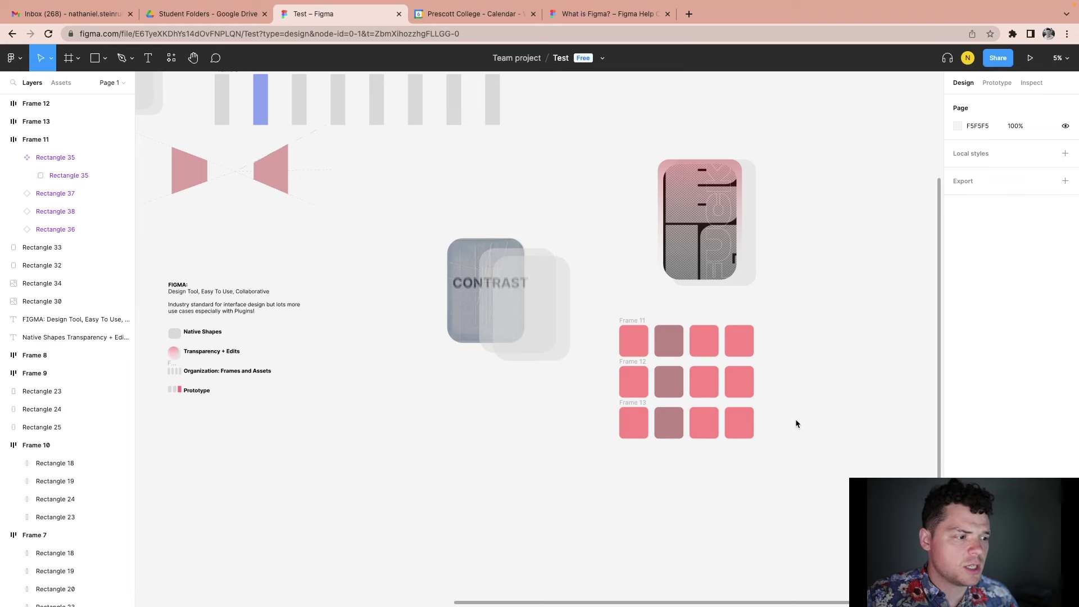
pyautogui.scroll(3, 796, 423)
pyautogui.click(491, 248)
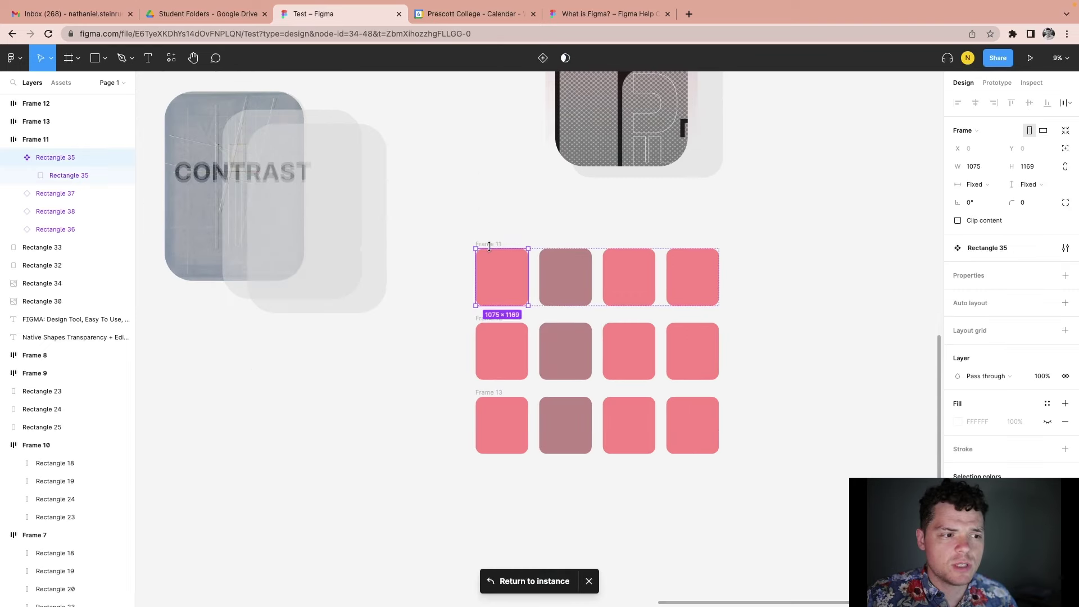
pyautogui.click(489, 245)
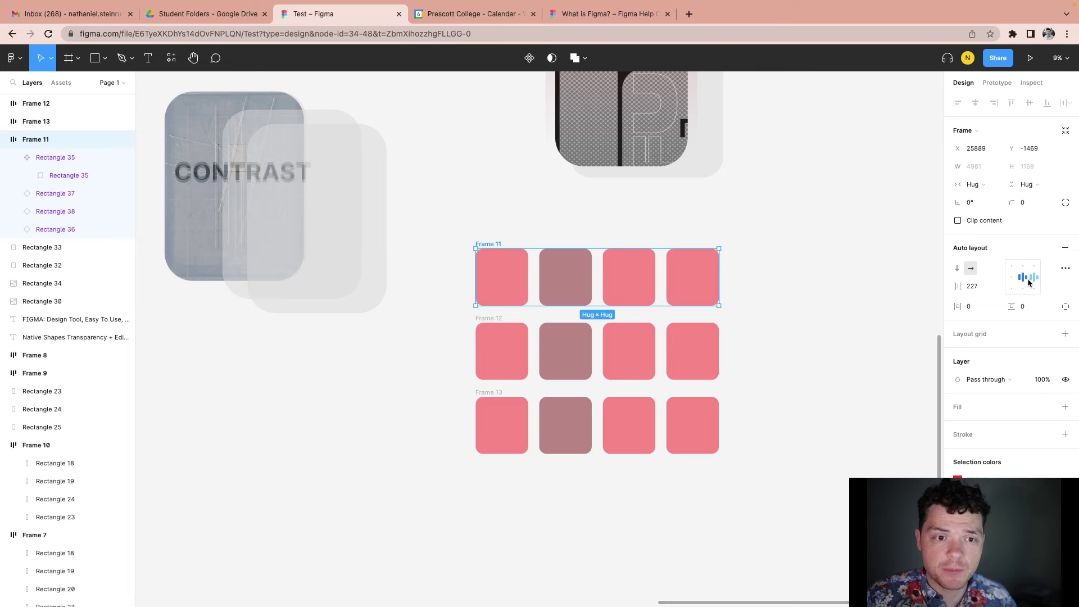
pyautogui.click(747, 305)
# Step: Spread the three rows apart by moving the lowest frame down and the middle frame to Y 587
pyautogui.scroll(-4, 754, 335)
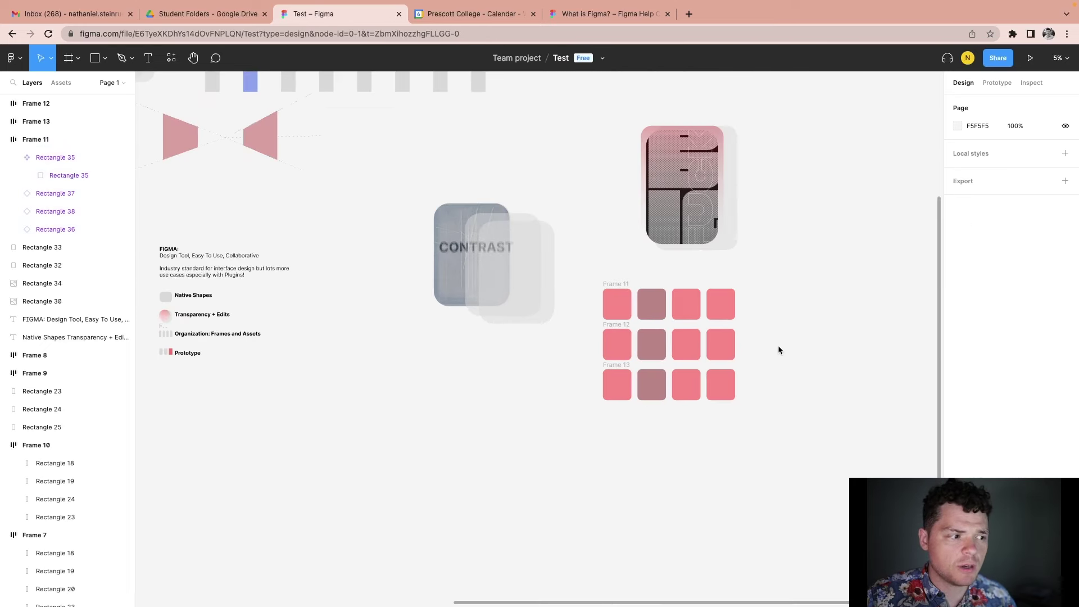
pyautogui.scroll(3, 779, 349)
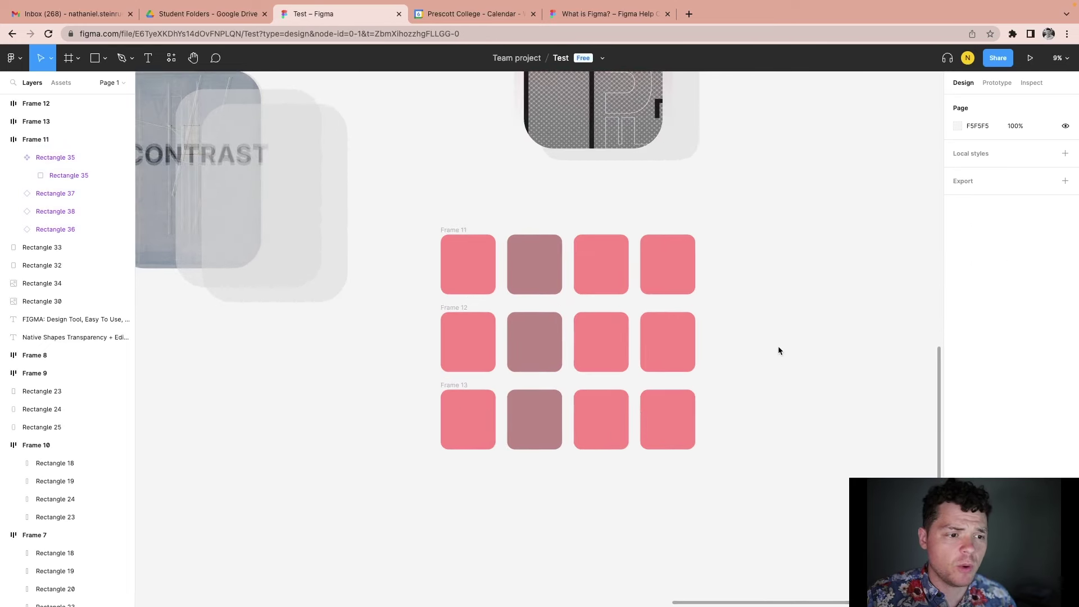
pyautogui.click(458, 308)
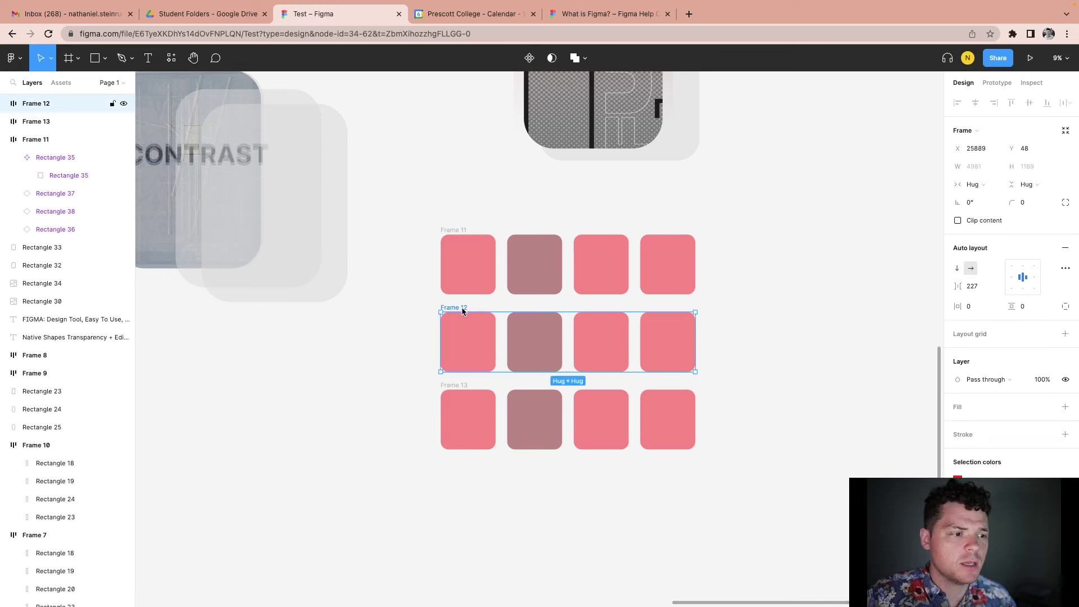
pyautogui.moveTo(454, 385); pyautogui.dragTo(454, 435)
pyautogui.moveTo(454, 309); pyautogui.dragTo(456, 338)
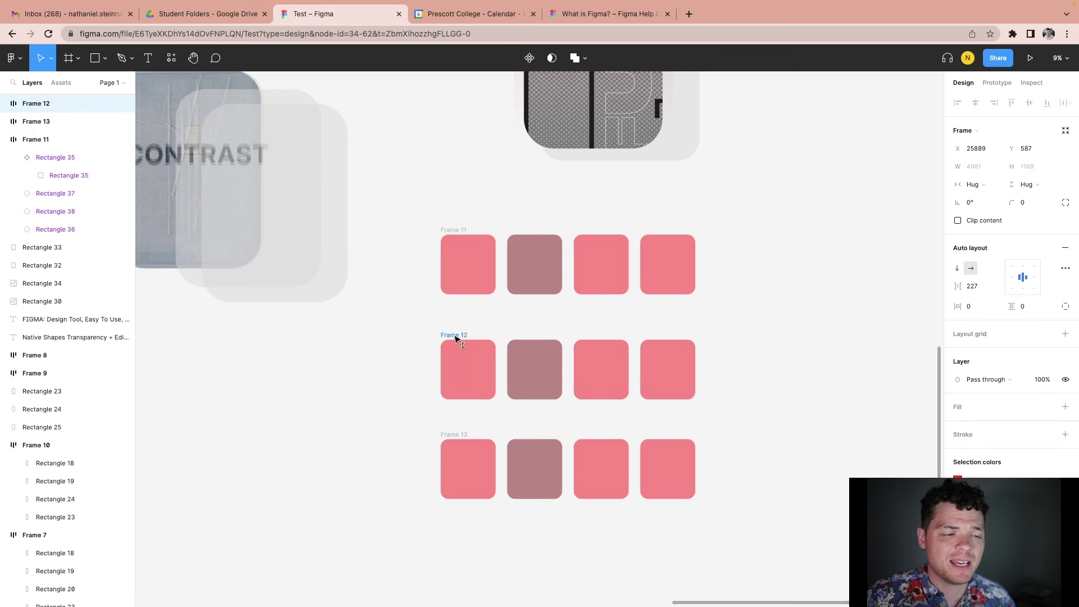
pyautogui.click(370, 349)
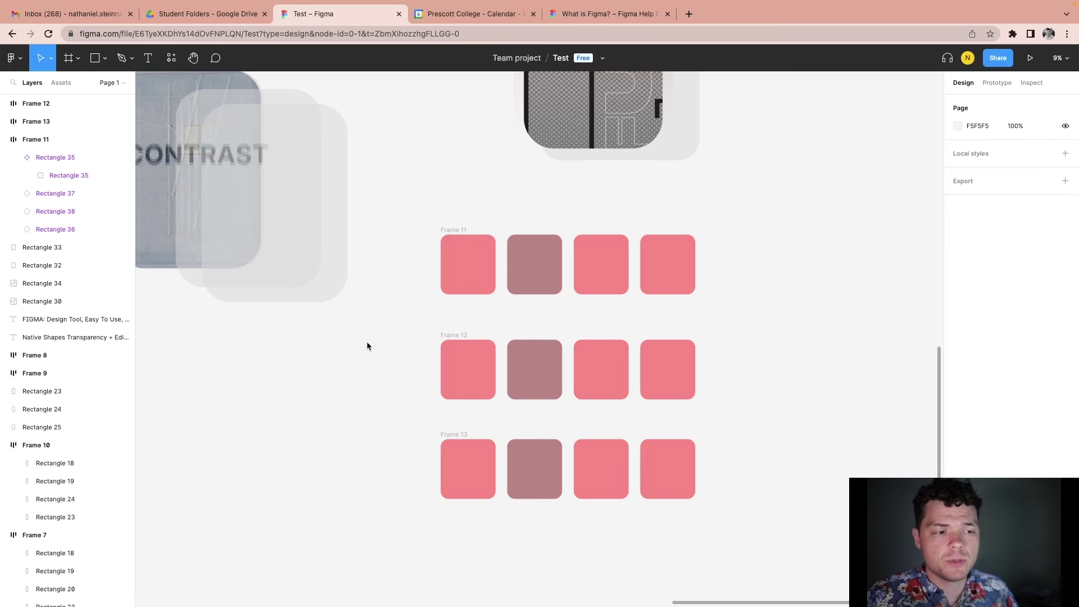
# Step: Add an on-click prototype connection from the dark red square in the top row that navigates instantly to Frame 12
pyautogui.click(1006, 84)
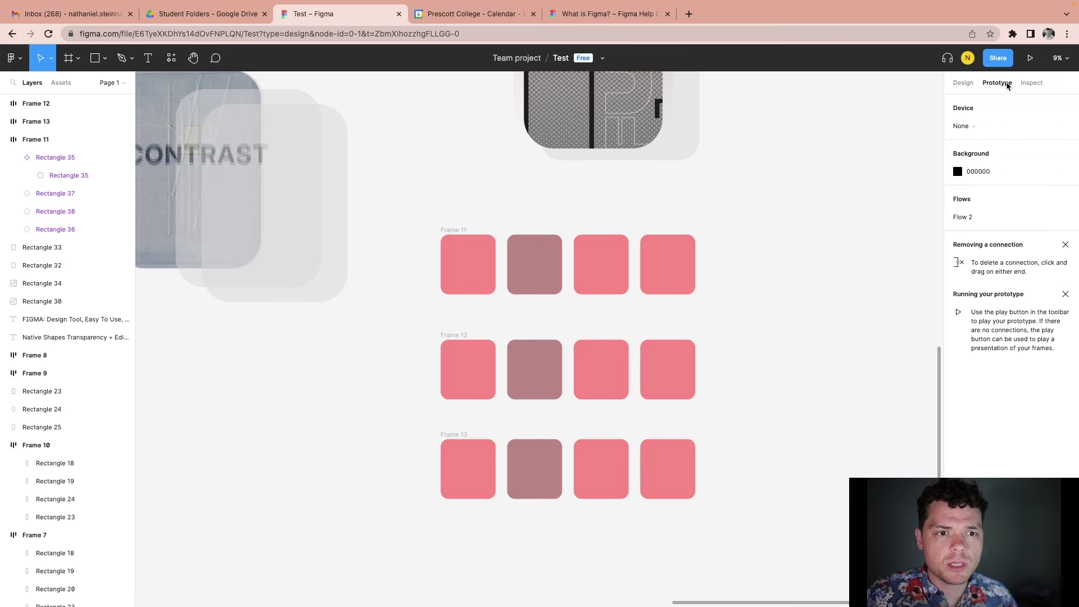
pyautogui.click(453, 231)
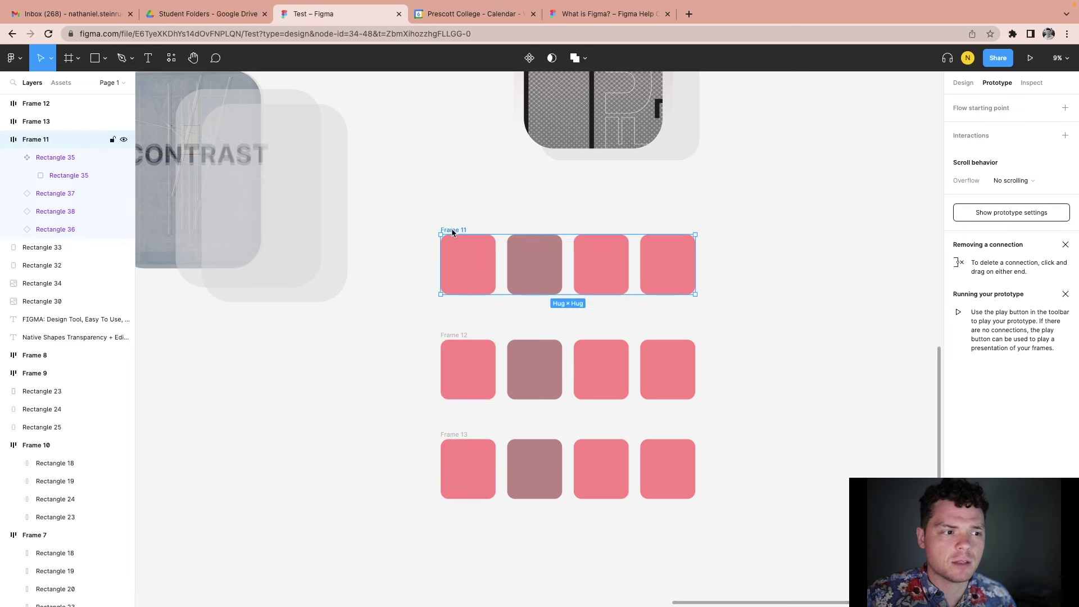
pyautogui.moveTo(535, 276)
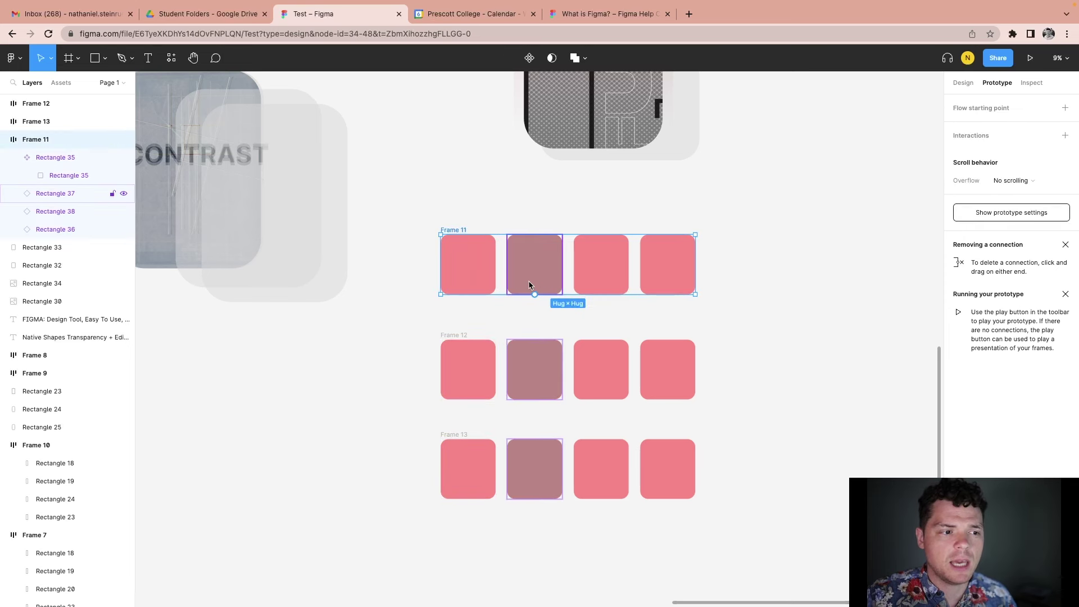
pyautogui.moveTo(562, 266); pyautogui.dragTo(521, 357)
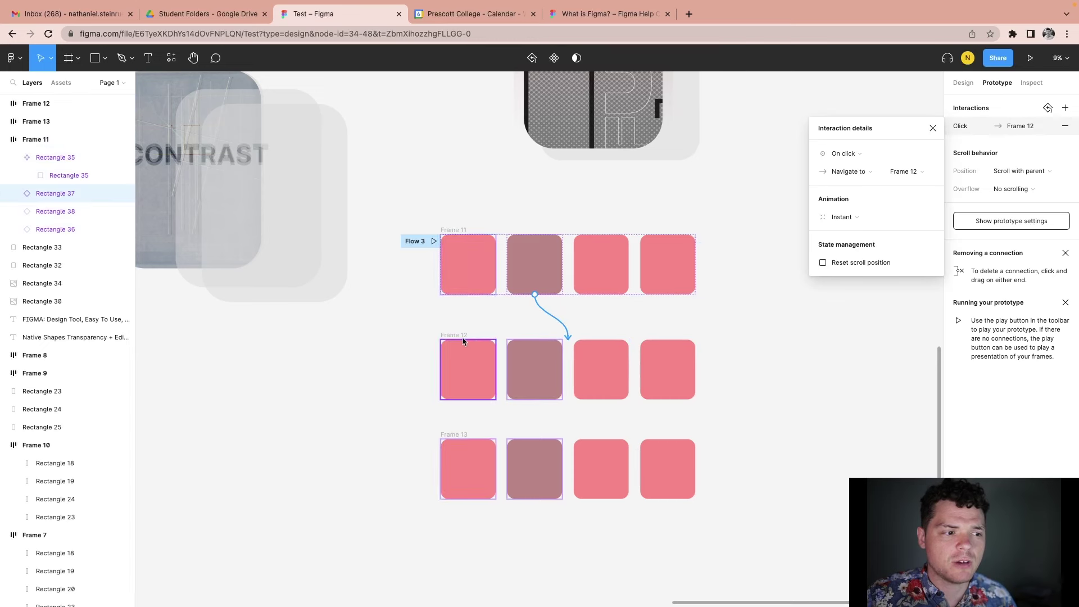
# Step: Connect the first square of Frame 12 back to Frame 11 with an instant on-click navigation
pyautogui.click(481, 340)
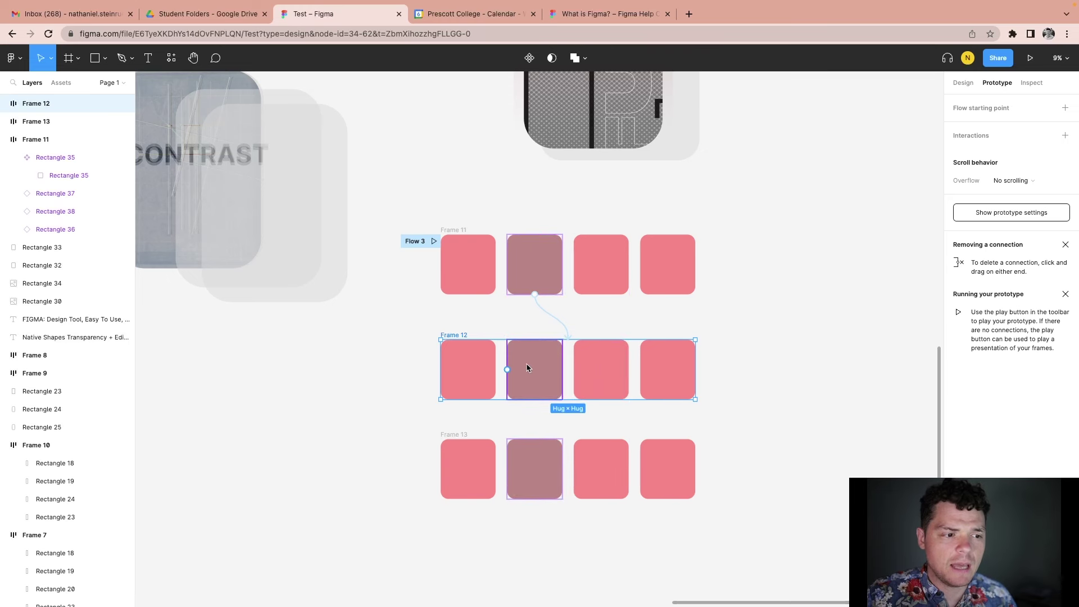
pyautogui.click(465, 369)
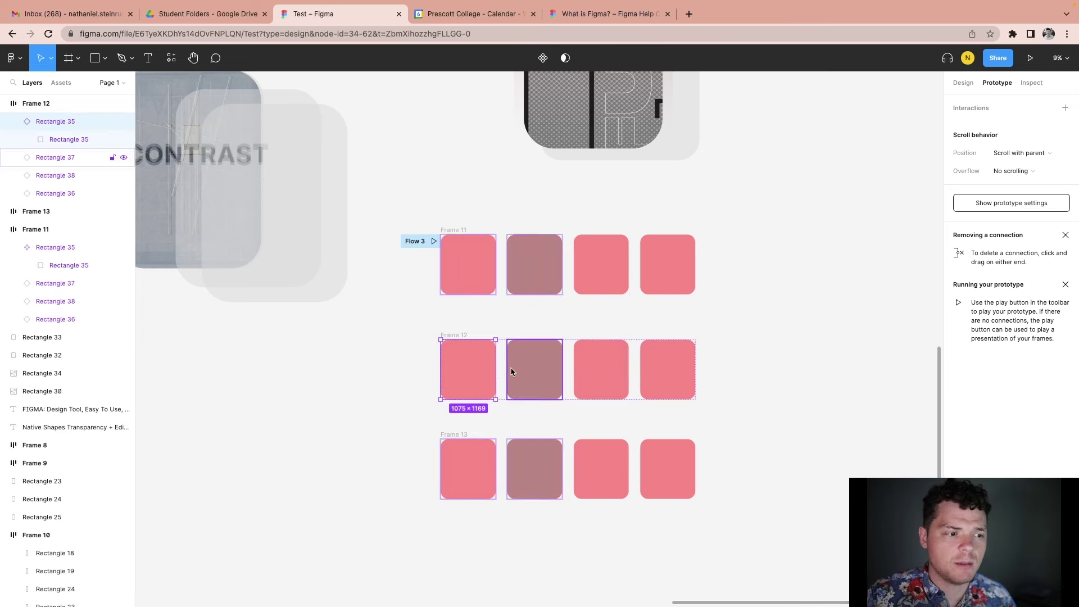
pyautogui.moveTo(496, 370); pyautogui.dragTo(568, 295)
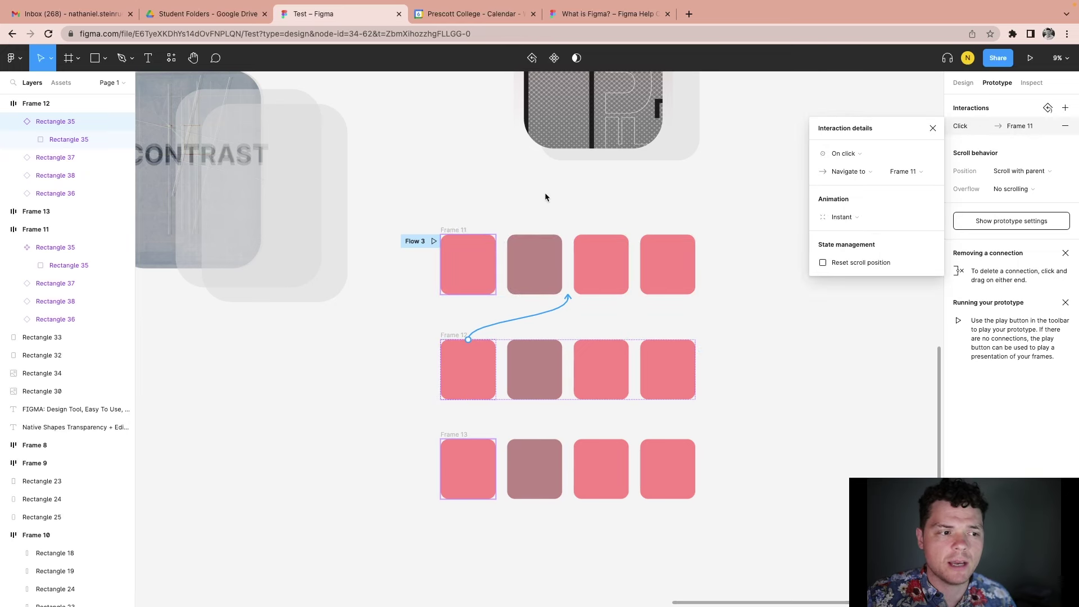
# Step: Recolor the second square in Frame 12 to blue 154680
pyautogui.click(525, 377)
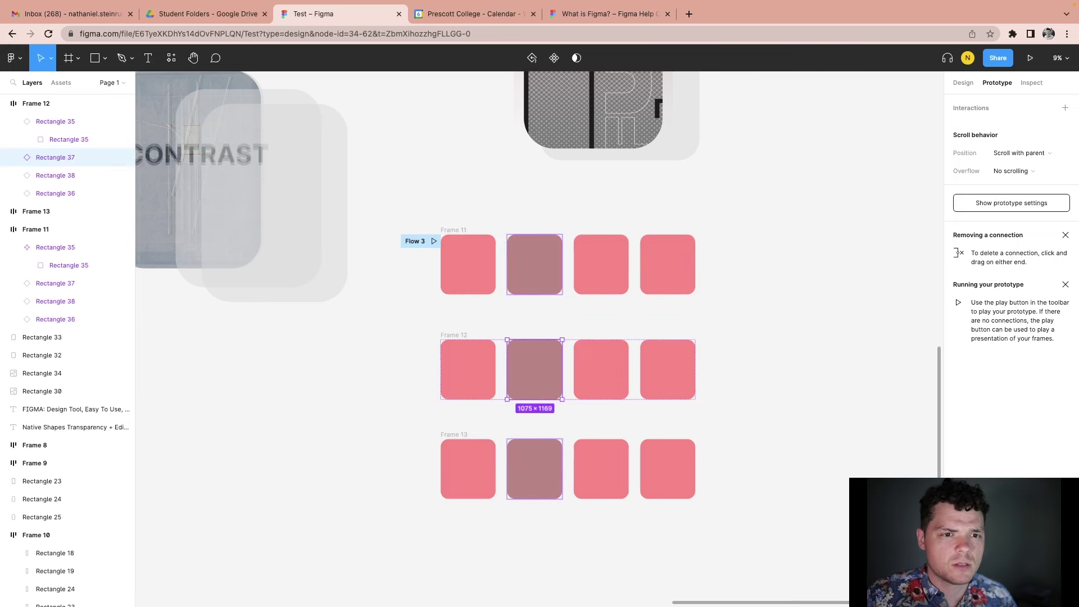
pyautogui.click(964, 83)
pyautogui.click(957, 439)
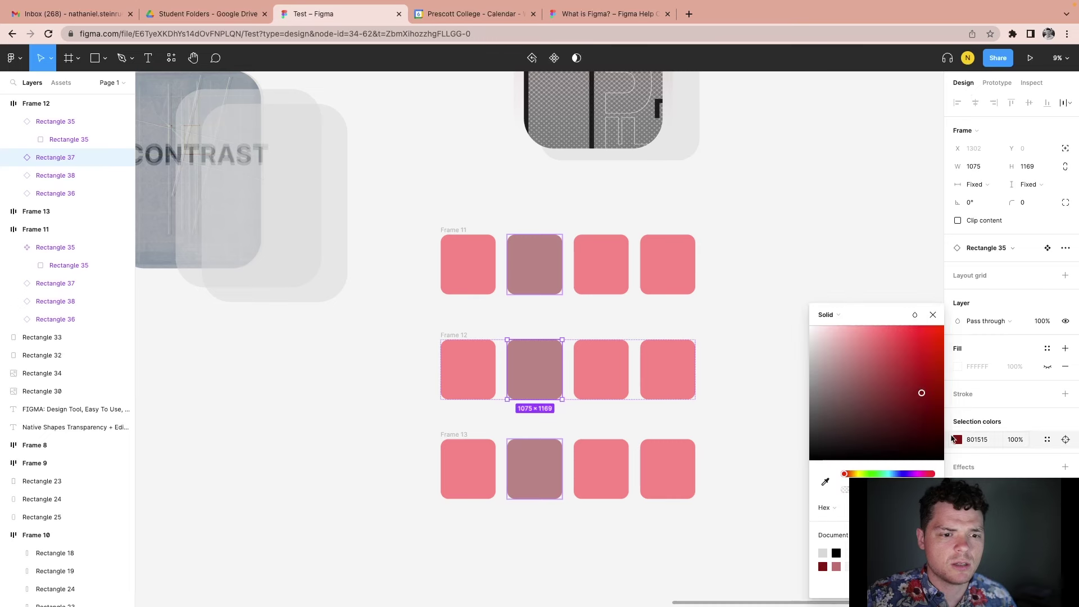
pyautogui.moveTo(916, 475); pyautogui.dragTo(900, 474)
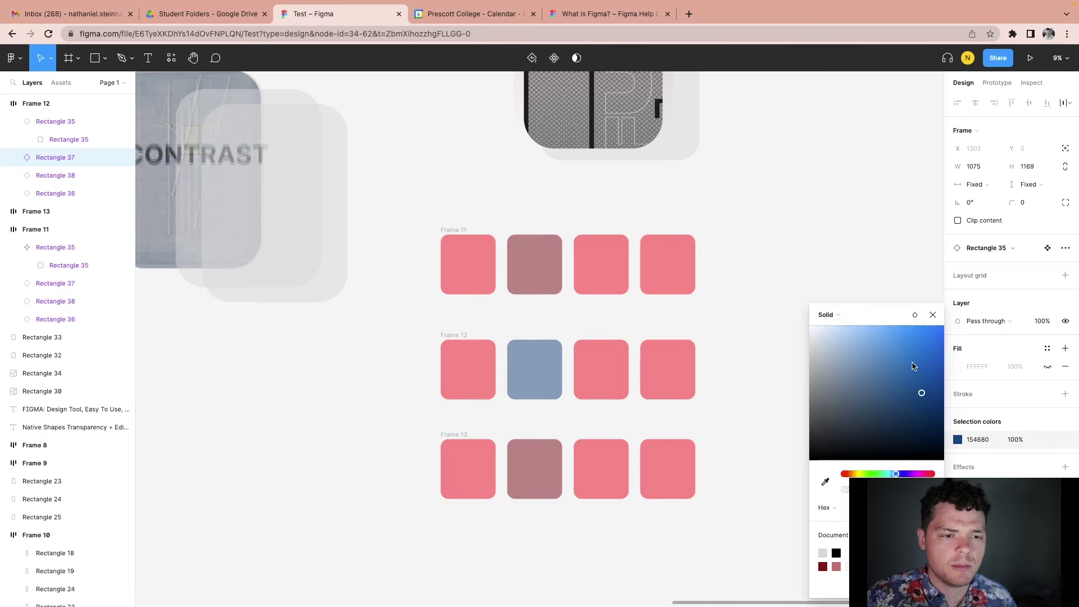
# Step: Delete Frame 13, the lowest row of squares
pyautogui.click(826, 228)
pyautogui.scroll(1, 540, 355)
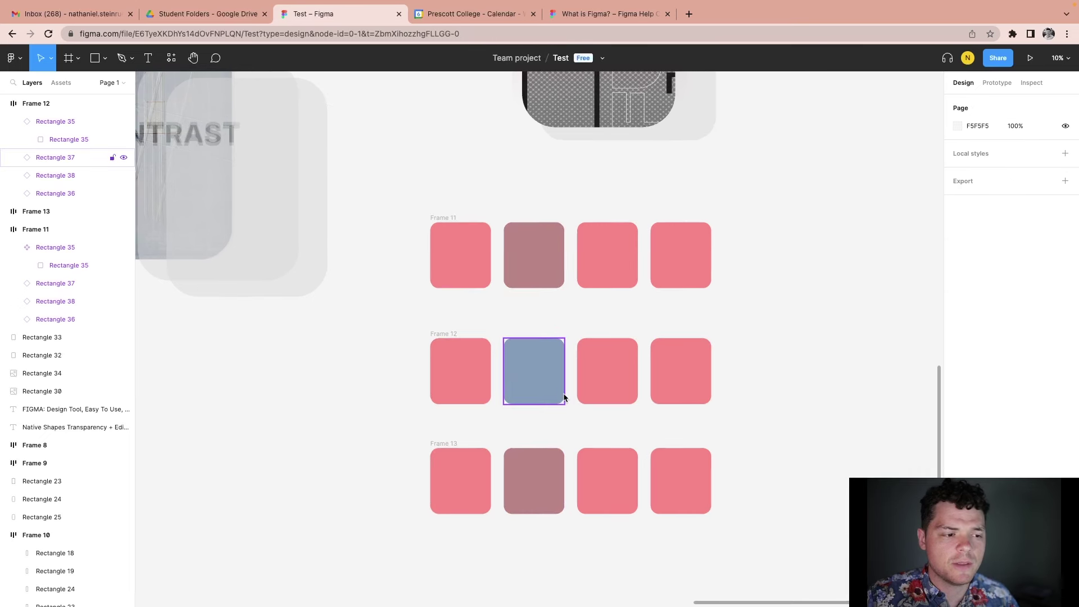
pyautogui.click(553, 358)
pyautogui.click(818, 364)
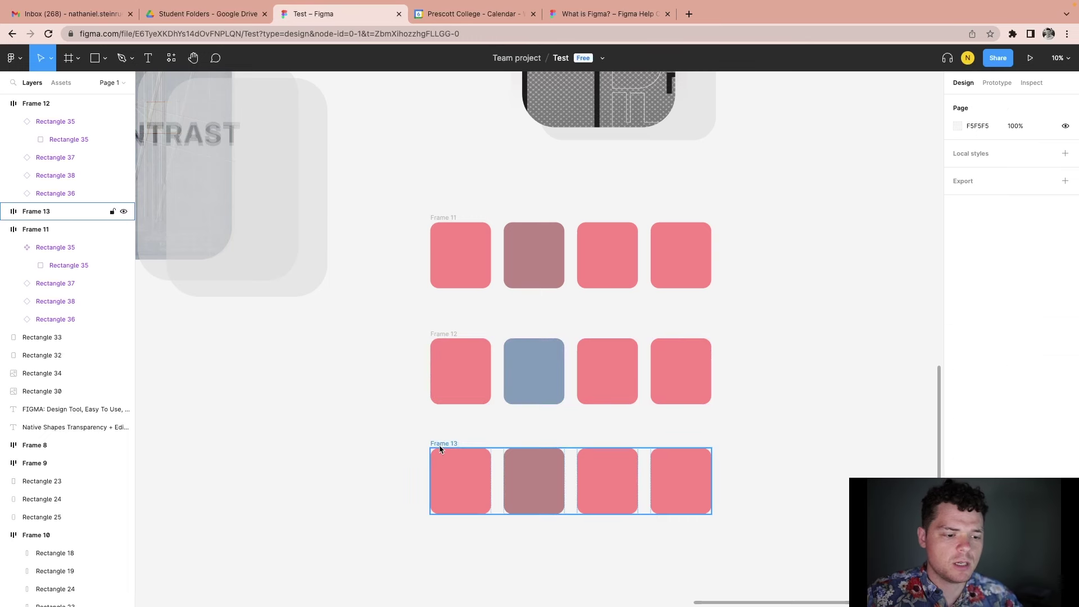
pyautogui.click(441, 445)
pyautogui.press('Delete')
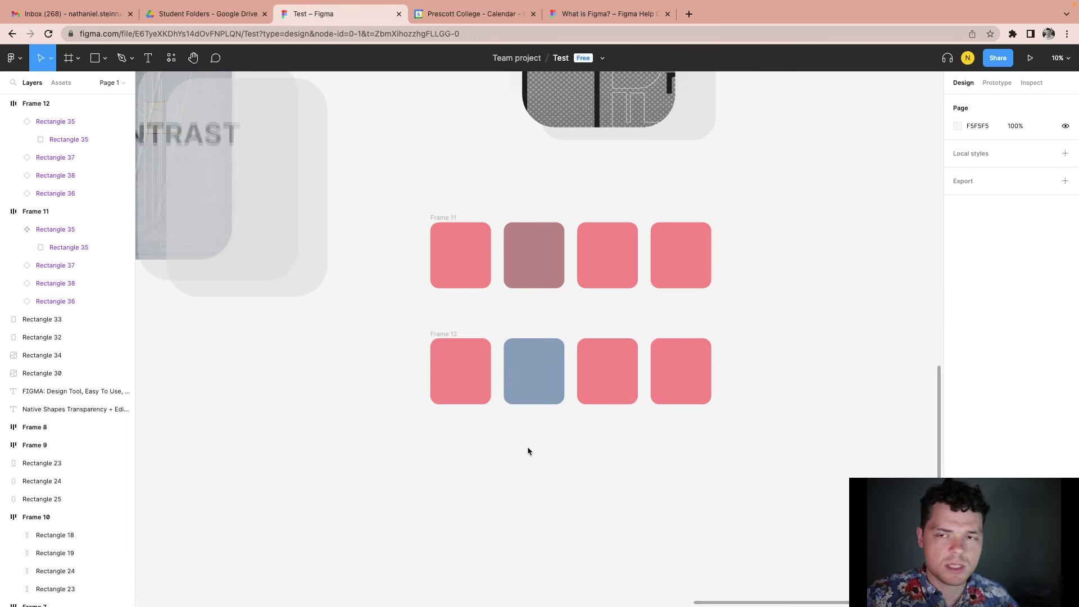
# Step: Place a duplicate of Frame 11 beside it in the same row, with a gap of about 804
pyautogui.scroll(-1, 565, 434)
pyautogui.scroll(-3, 569, 427)
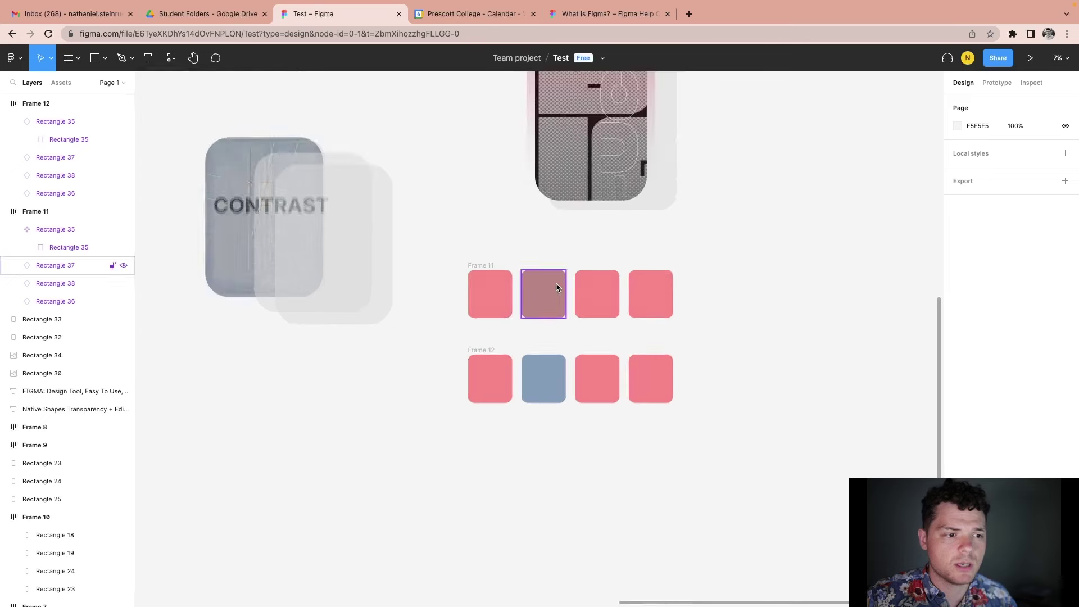
pyautogui.click(470, 268)
pyautogui.moveTo(470, 269); pyautogui.dragTo(703, 270)
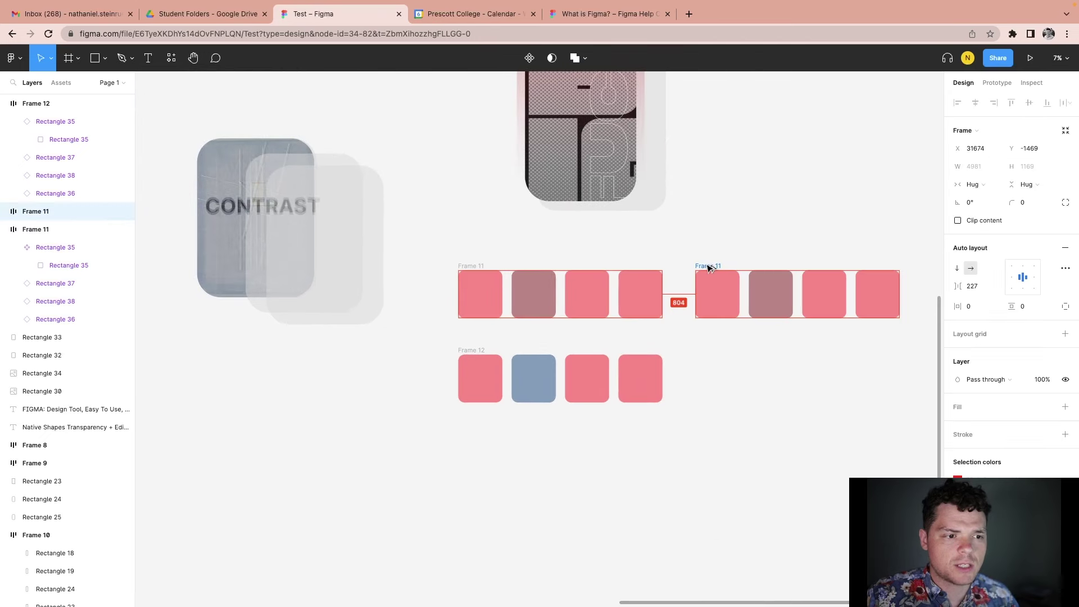
# Step: Recolor the third square in the duplicated frame to light blue 8EA3EE
pyautogui.click(824, 294)
pyautogui.click(958, 440)
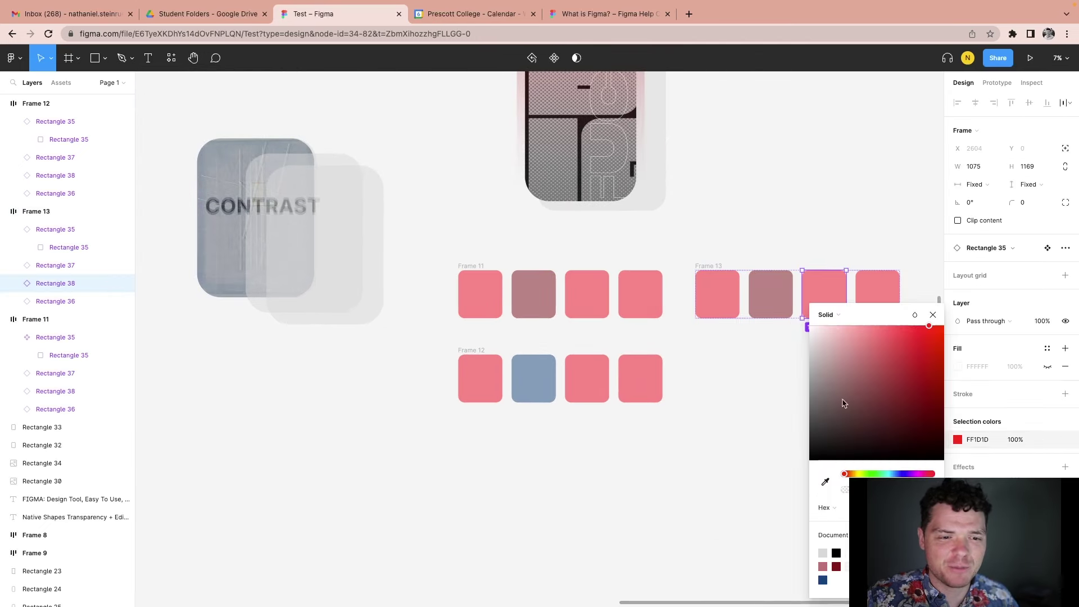
pyautogui.click(662, 467)
pyautogui.click(826, 306)
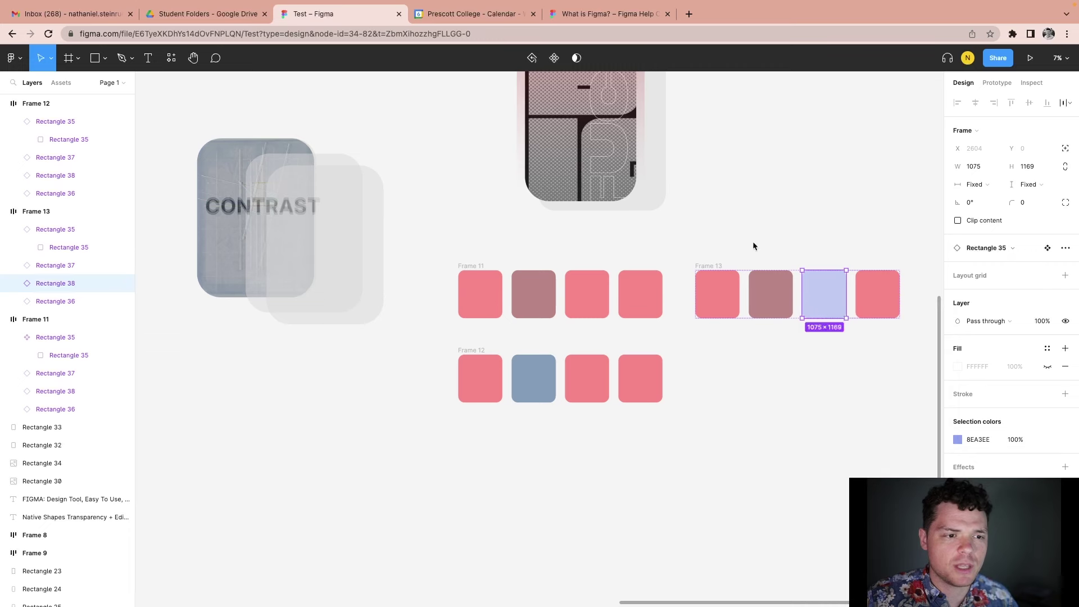
# Step: Switch to prototyping and review the existing connections among Frames 11, 12 and 13
pyautogui.click(718, 267)
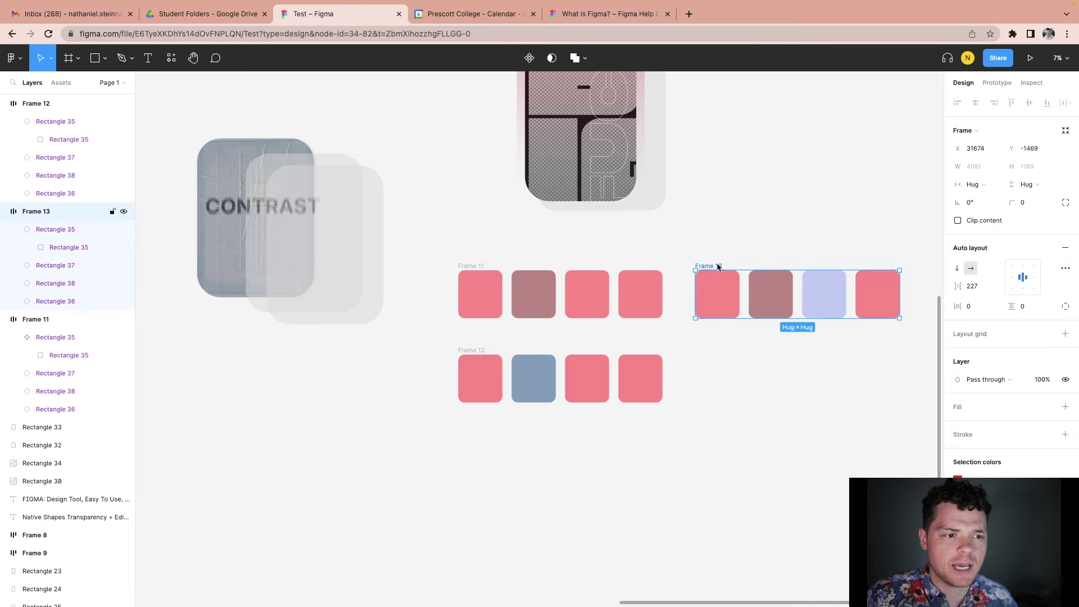
pyautogui.click(997, 83)
pyautogui.click(760, 379)
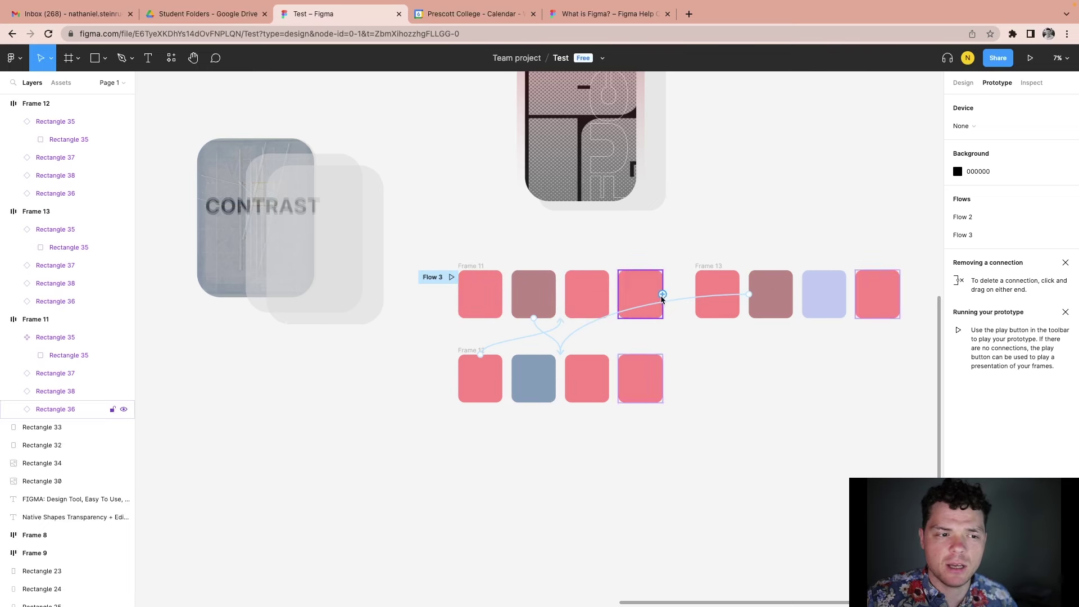
pyautogui.hscroll(5, 769, 297)
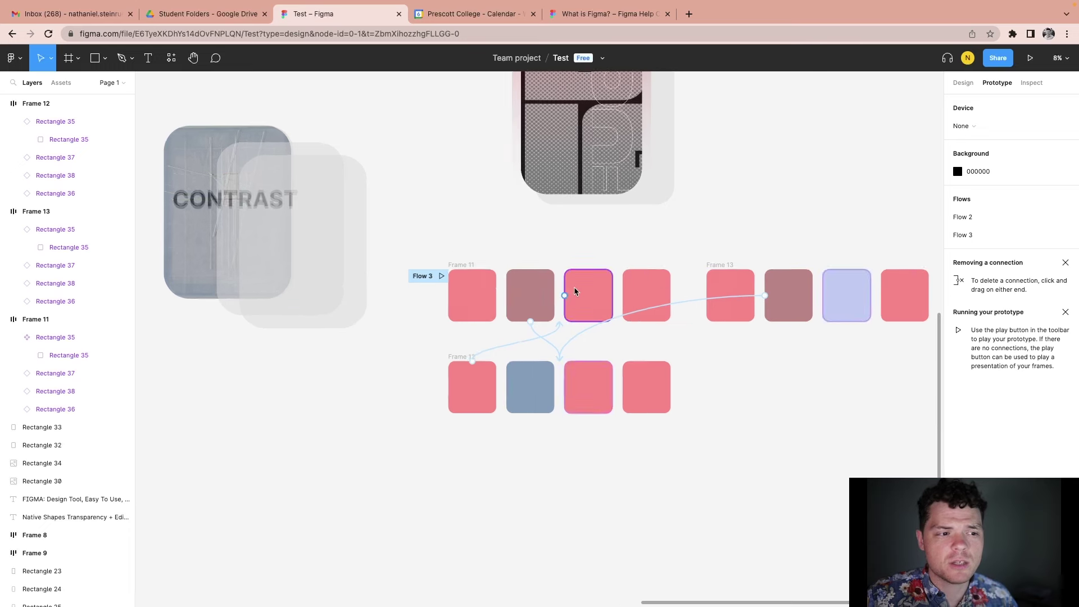
pyautogui.scroll(1, 768, 298)
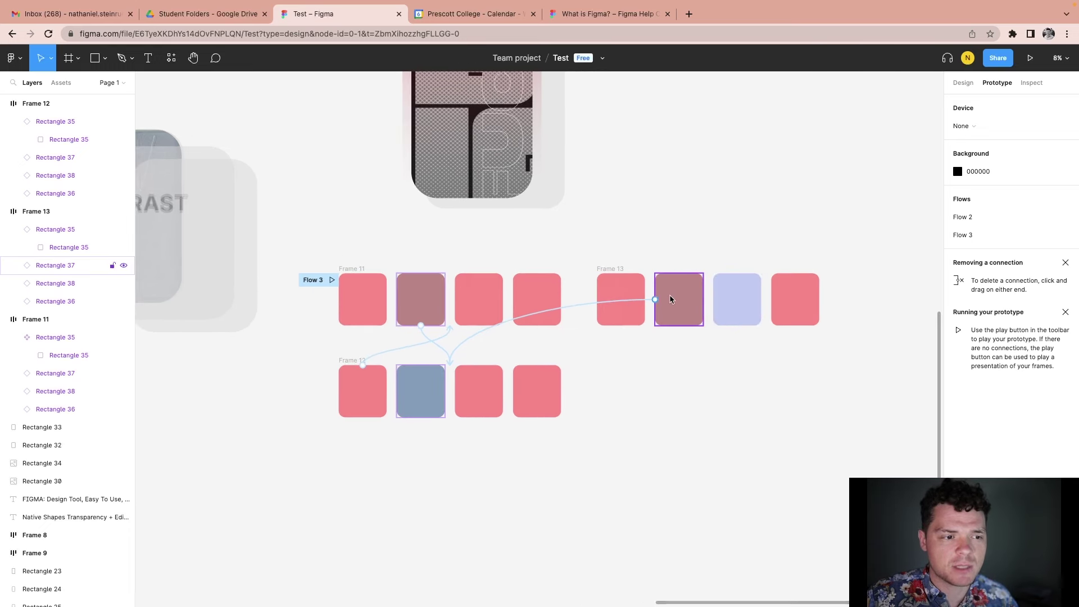
pyautogui.click(364, 270)
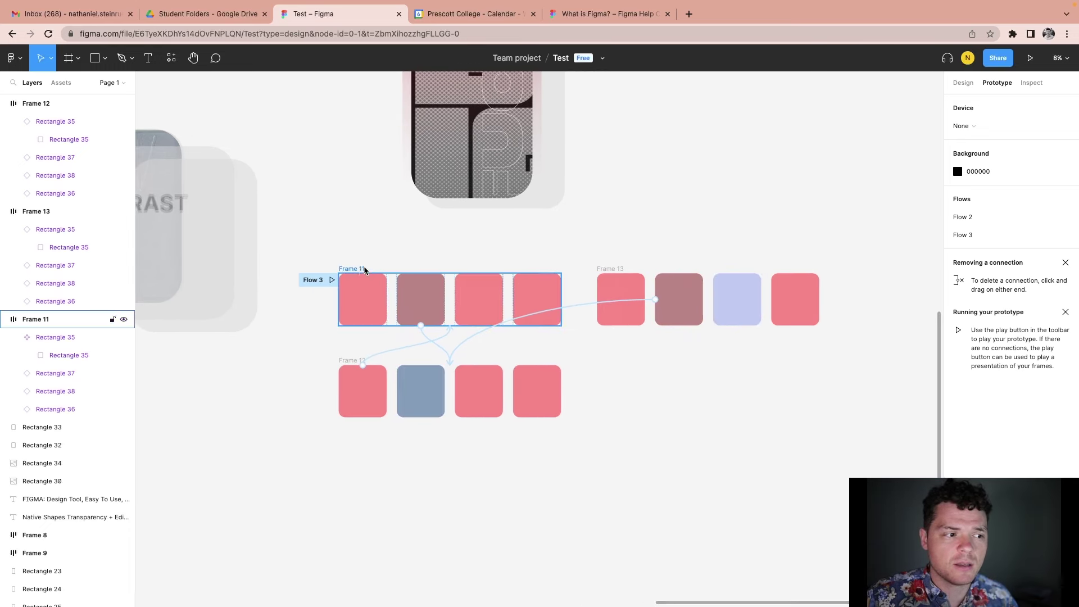
pyautogui.moveTo(363, 270); pyautogui.dragTo(616, 425)
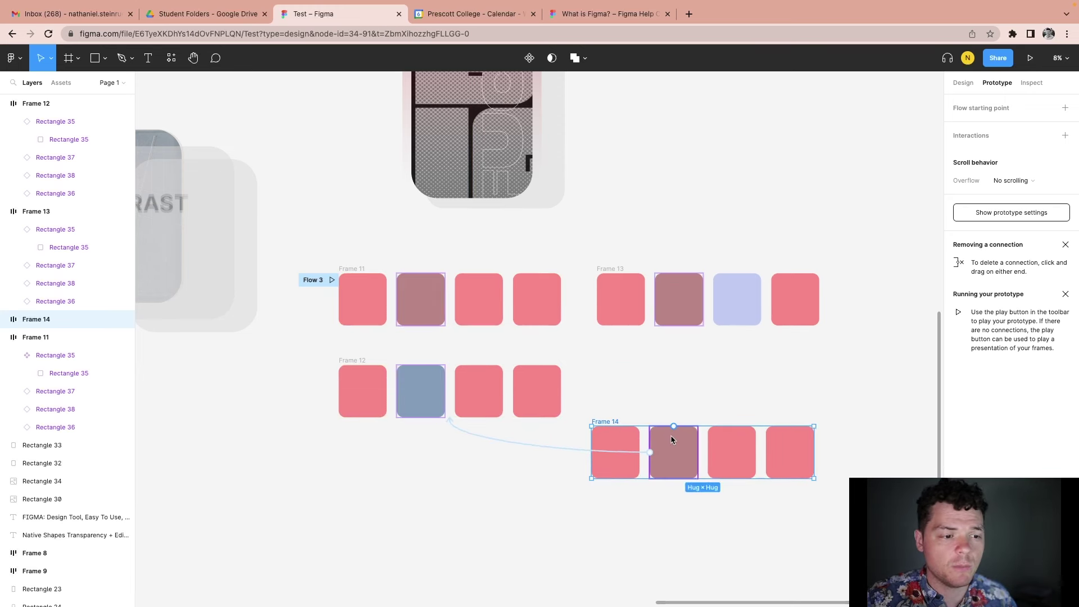
pyautogui.press('Delete')
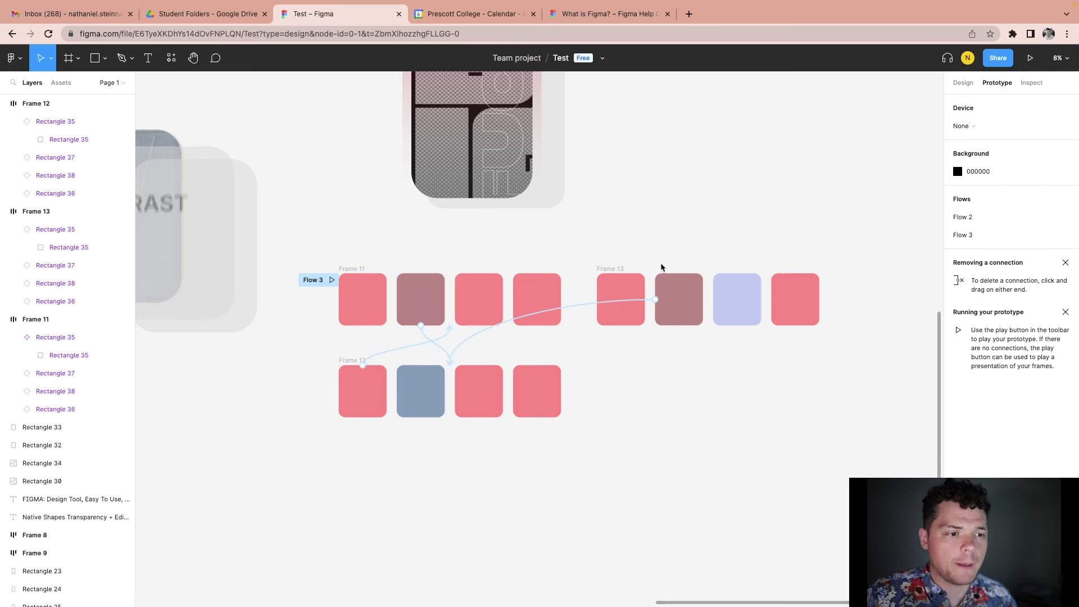
# Step: Connect the third square of Frame 11 to Frame 13 with an instant on-click navigation
pyautogui.click(482, 280)
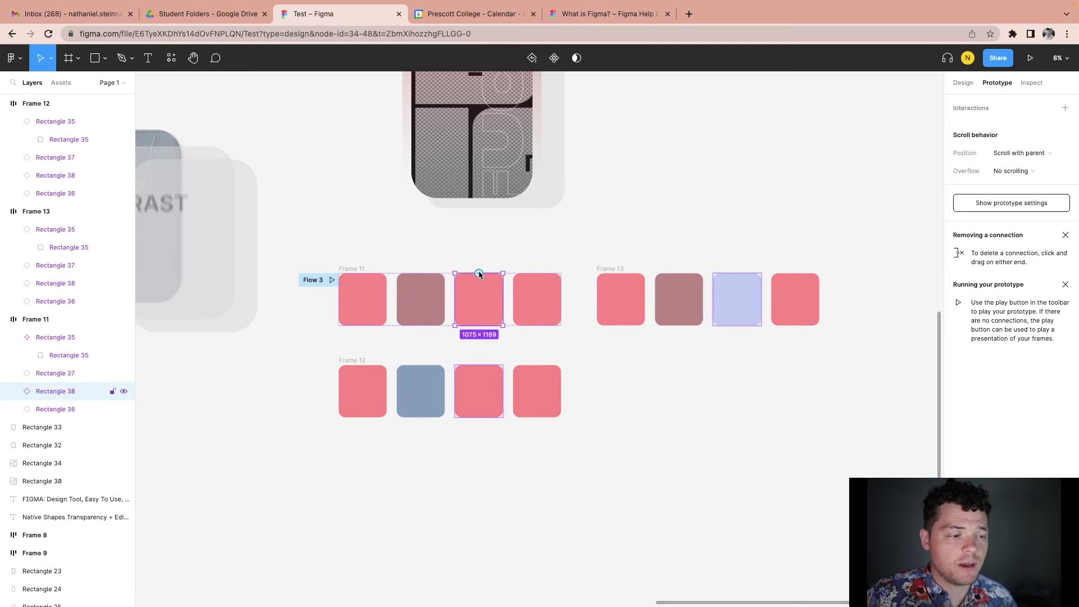
pyautogui.moveTo(479, 275); pyautogui.dragTo(649, 281)
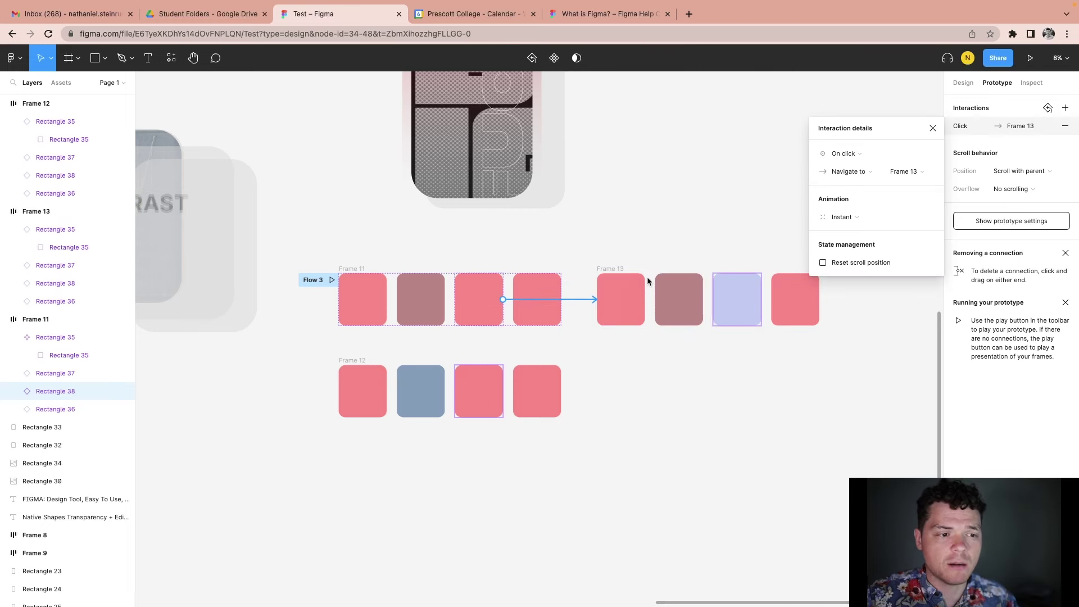
pyautogui.press('Escape')
pyautogui.press('Escape')
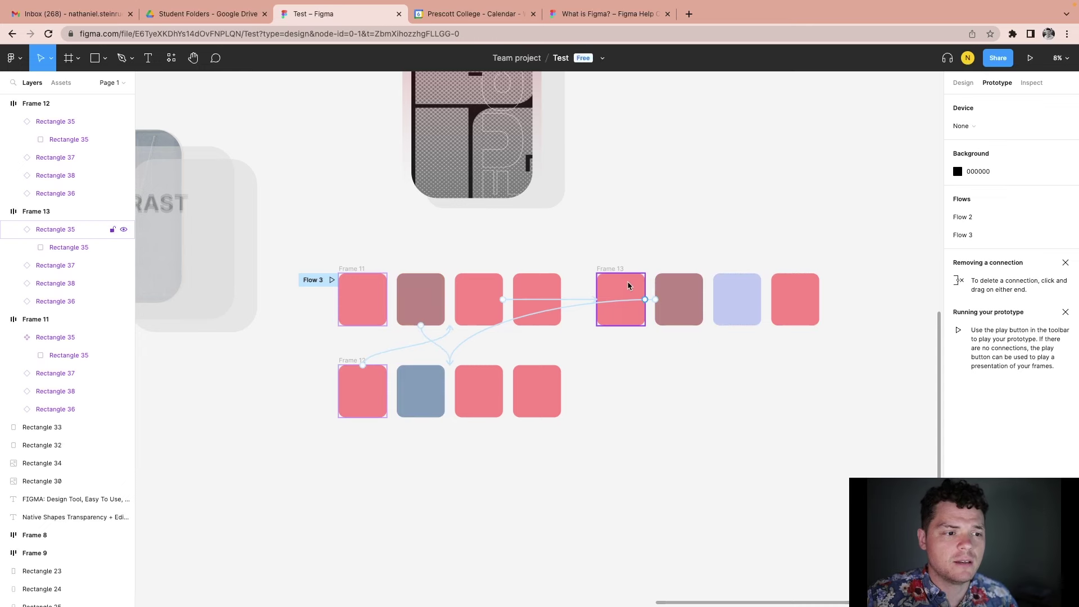
# Step: Connect Frame 13's first square back to Frame 11 and its fourth square to Frame 12, using instant on-click navigation
pyautogui.click(626, 287)
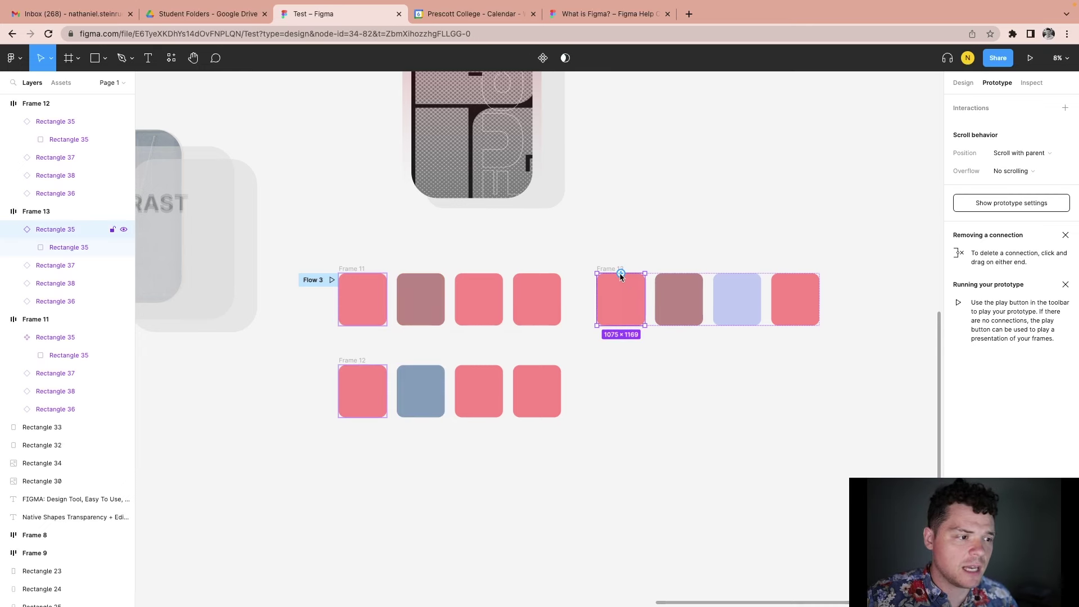
pyautogui.moveTo(621, 273); pyautogui.dragTo(457, 298)
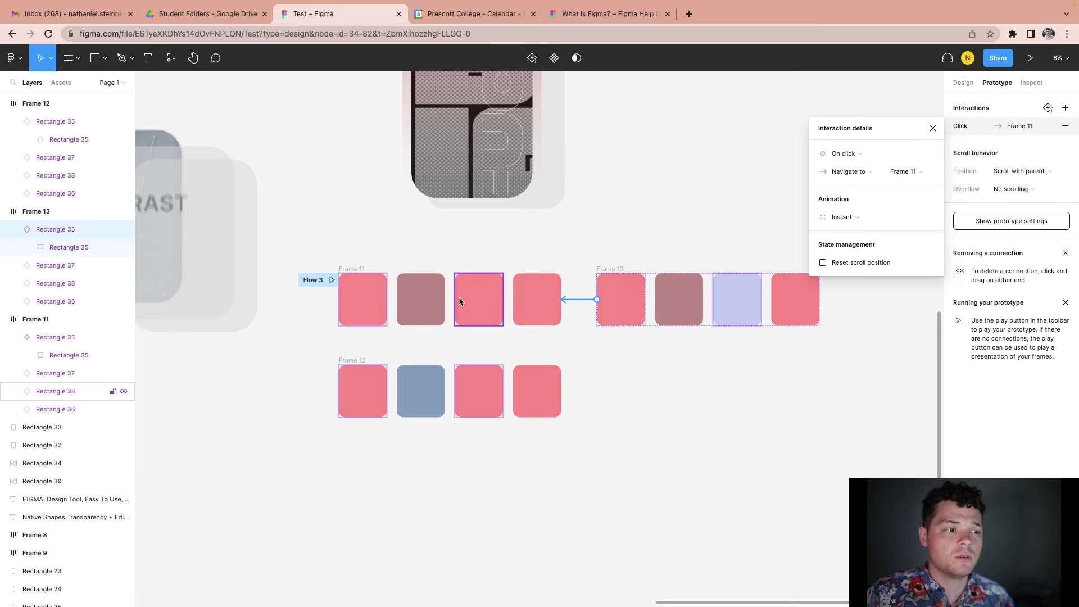
pyautogui.click(771, 303)
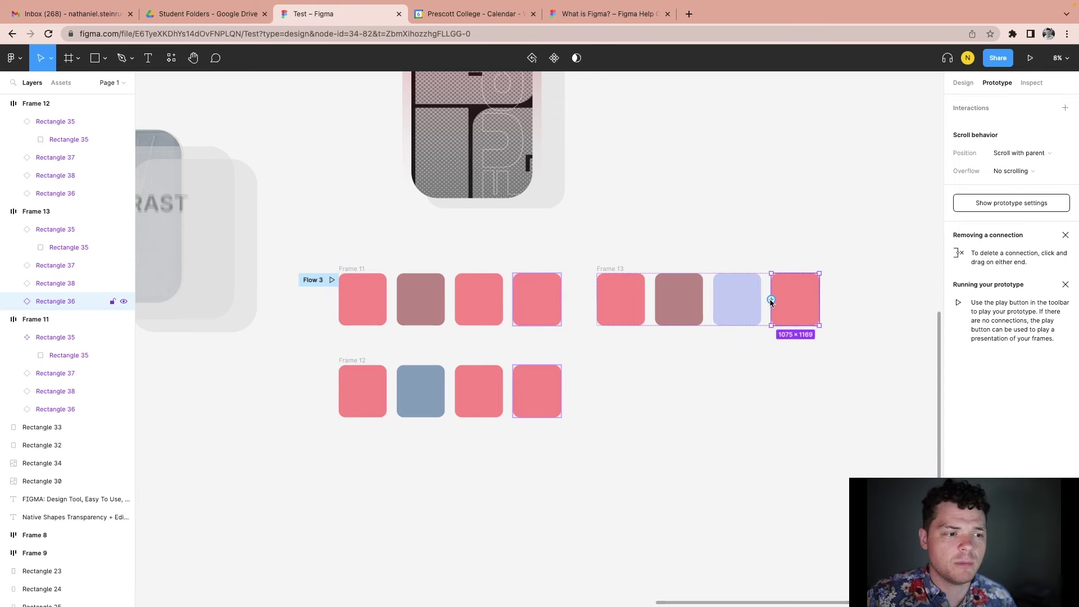
pyautogui.moveTo(771, 299); pyautogui.dragTo(533, 393)
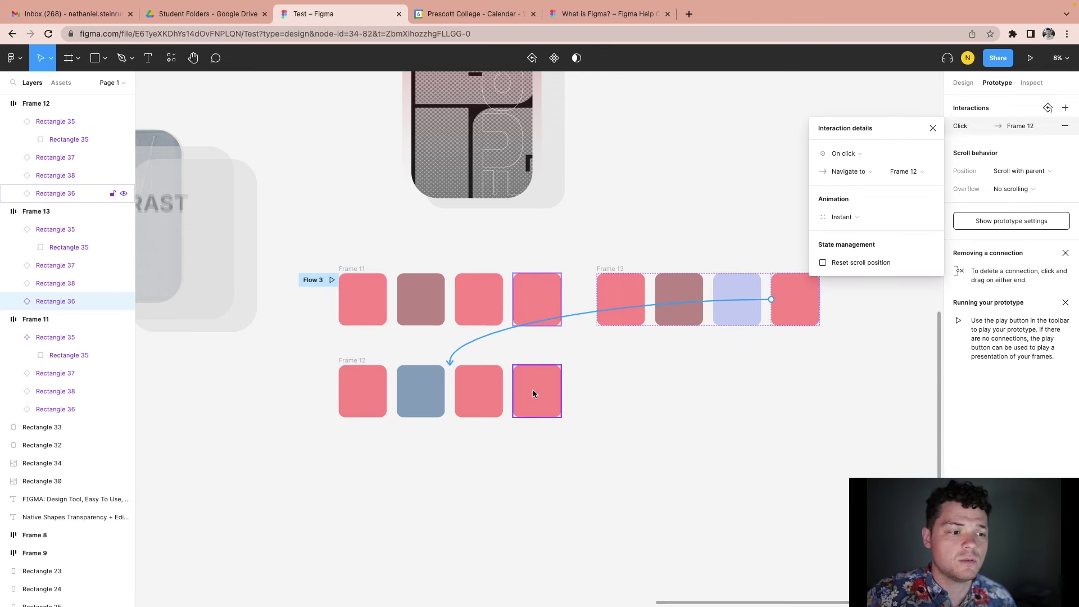
pyautogui.click(612, 385)
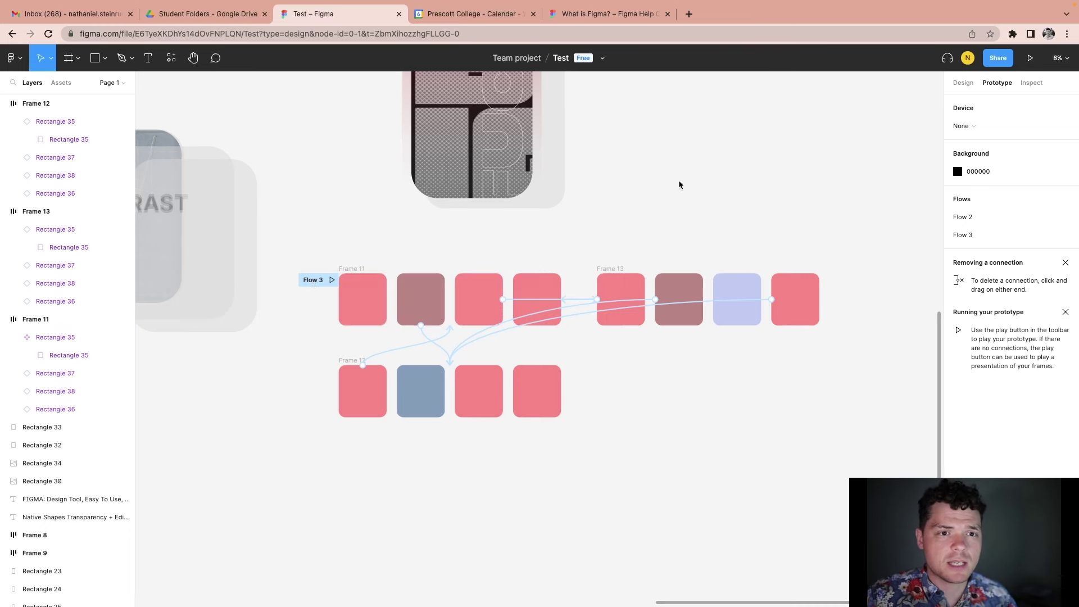
# Step: Run the prototype and scale the preview down to fit the screen
pyautogui.click(1029, 58)
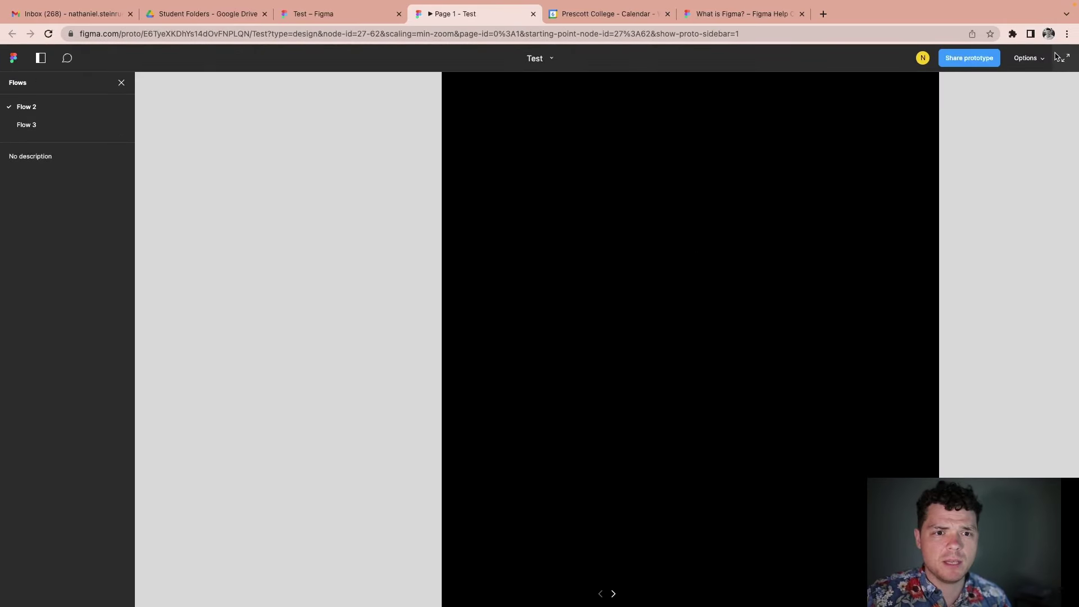
pyautogui.click(1037, 59)
pyautogui.click(998, 101)
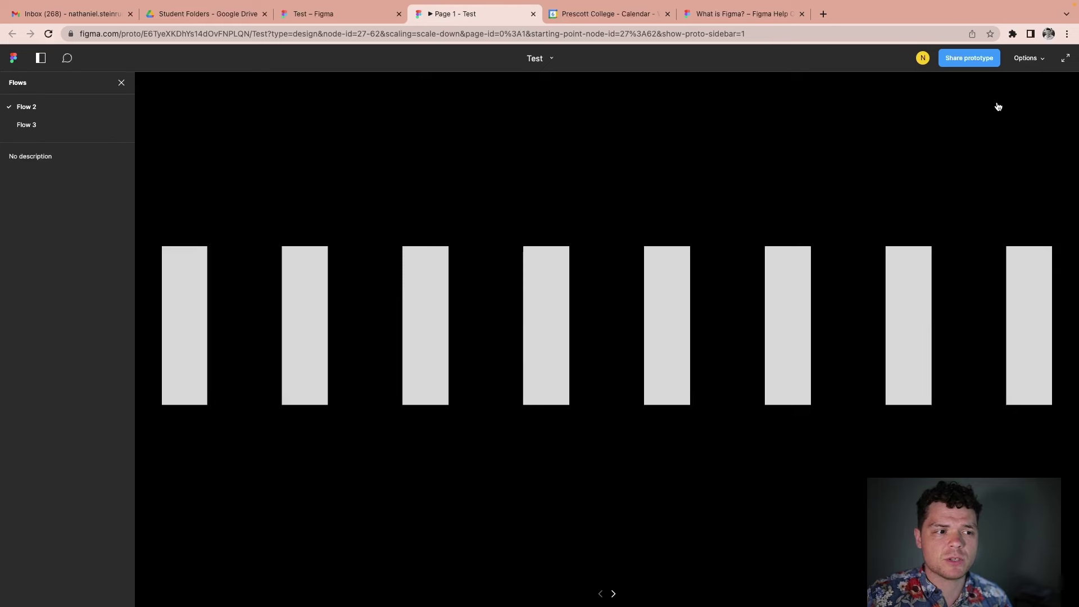
# Step: Open Flow 3 in the preview and test the click-through link on the second square
pyautogui.click(77, 126)
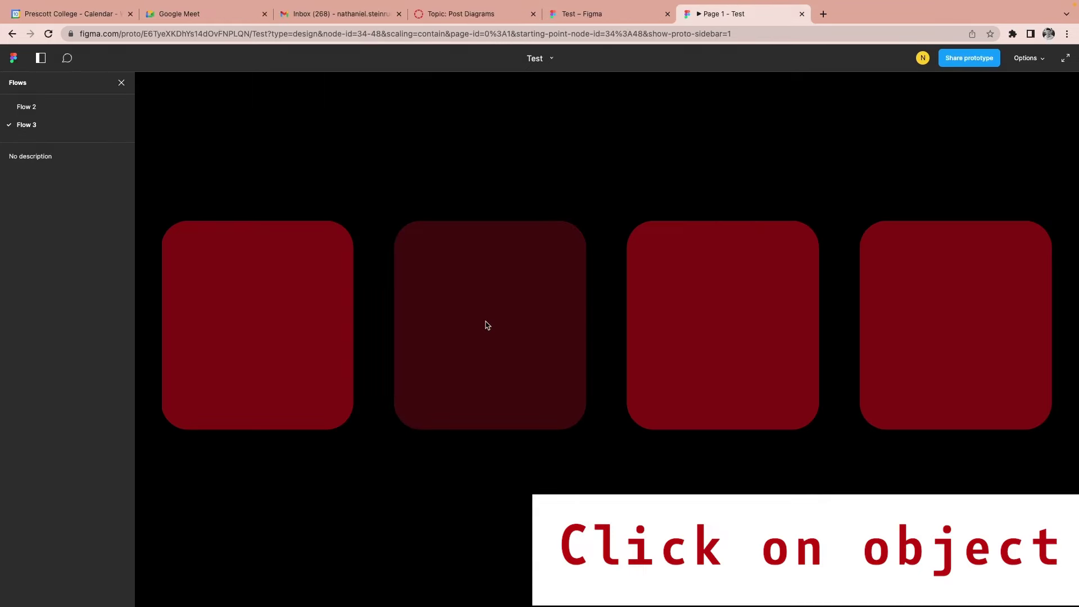
pyautogui.click(487, 325)
pyautogui.click(488, 325)
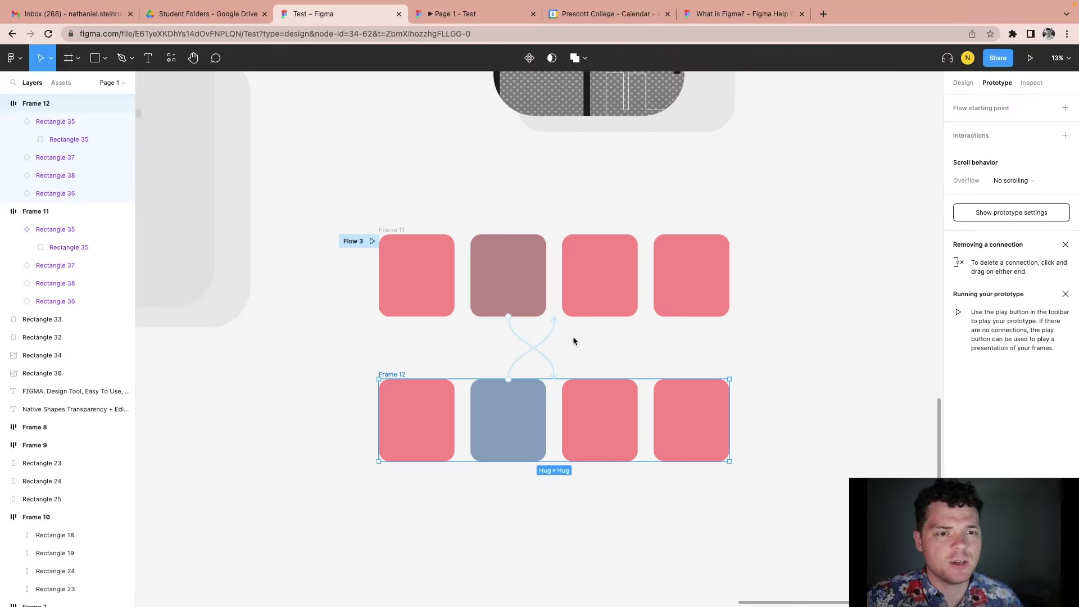
pyautogui.scroll(-5, 666, 345)
pyautogui.scroll(-3, 666, 345)
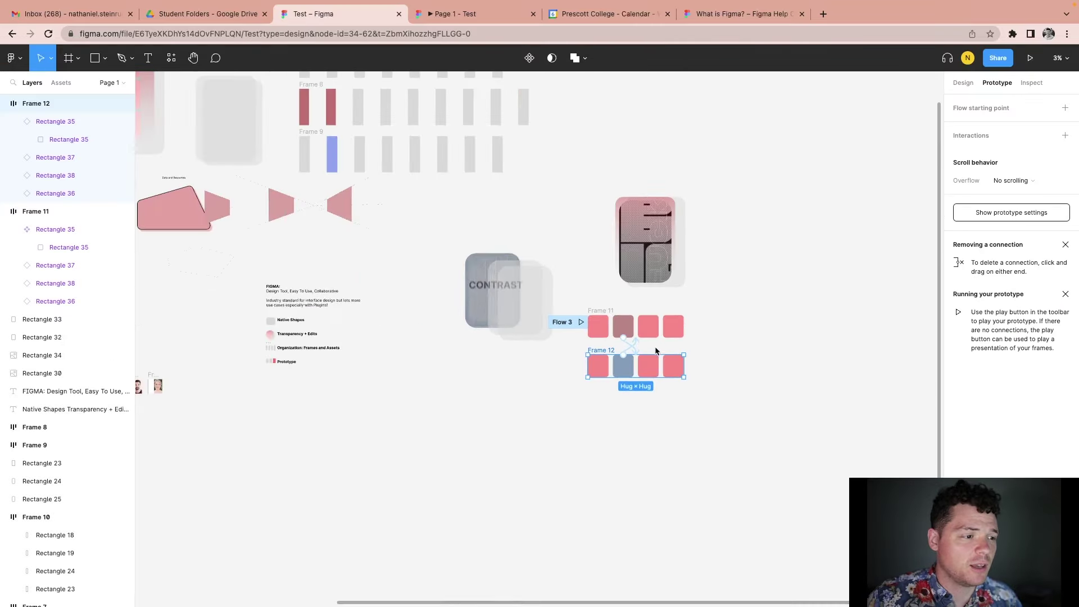
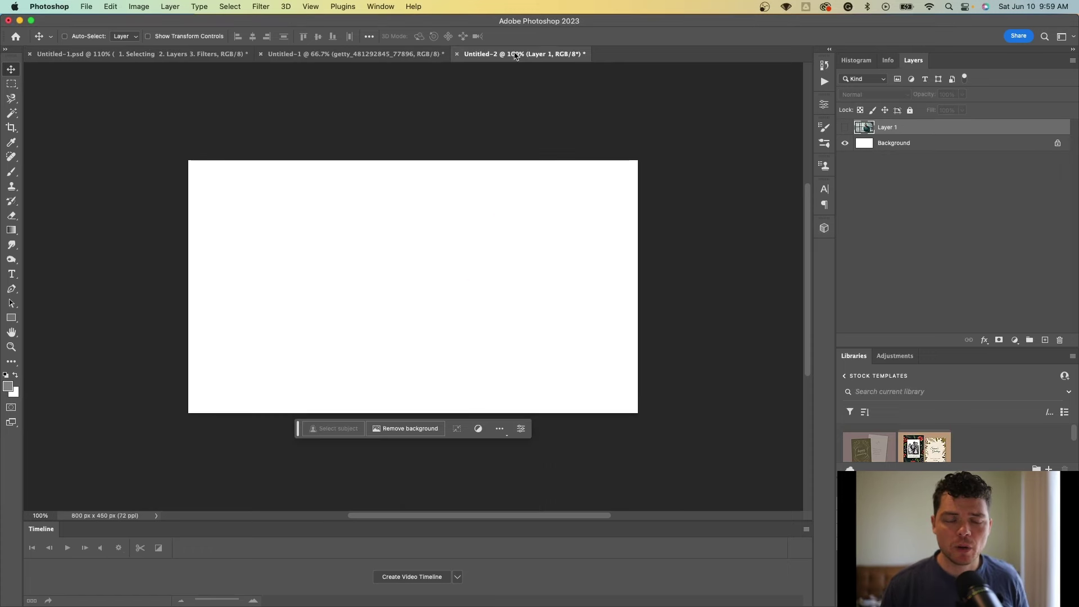
# Step: In the Untitled-2 document in Photoshop, make Layer 1 with the portrait photo visible
pyautogui.click(845, 128)
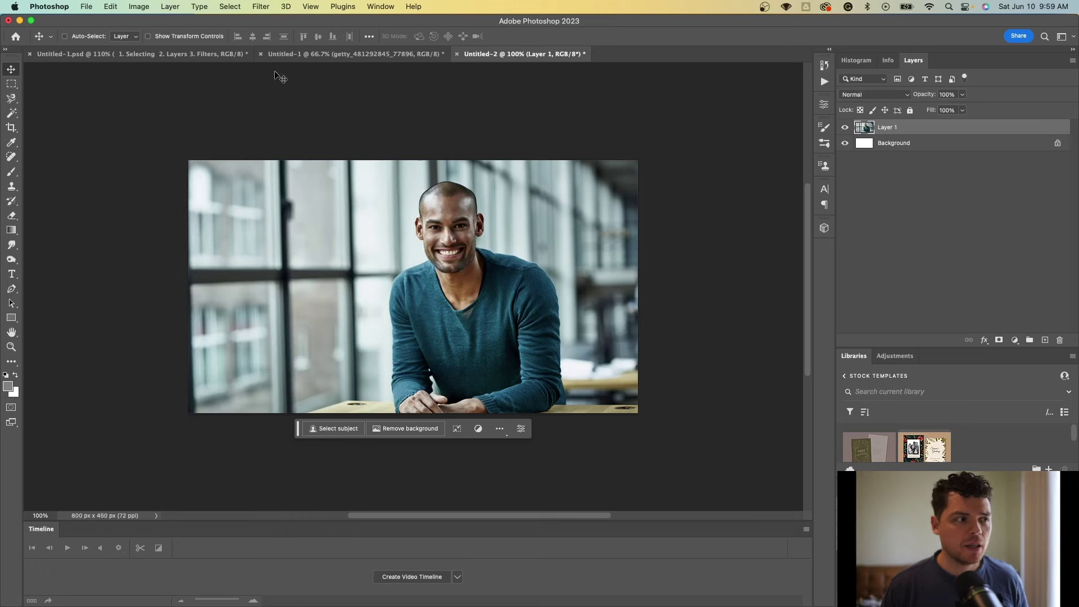
pyautogui.click(86, 6)
pyautogui.moveTo(176, 269)
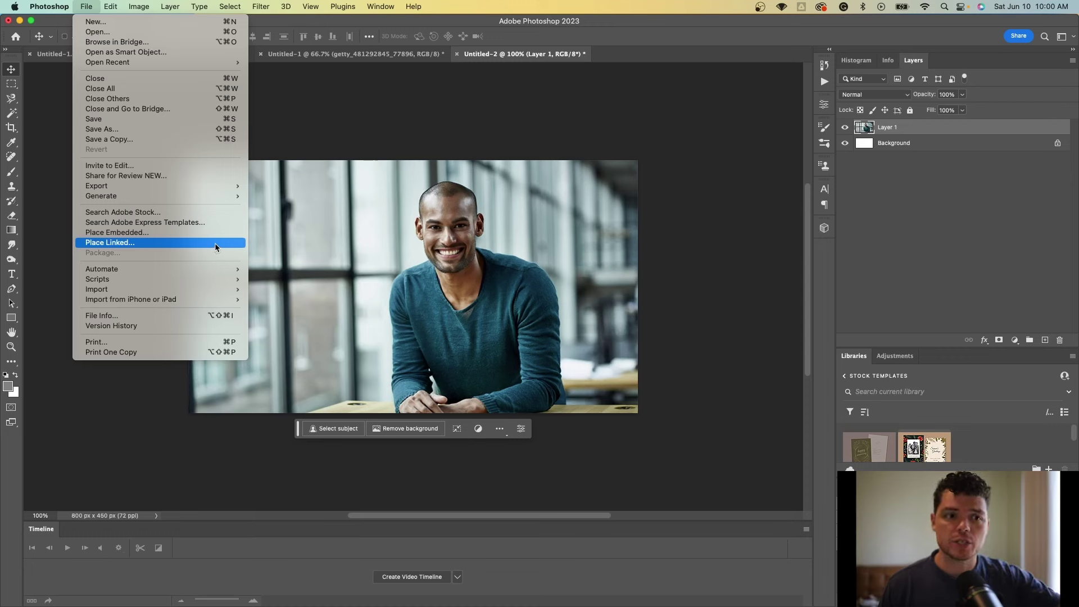
pyautogui.press('Escape')
pyautogui.click(380, 6)
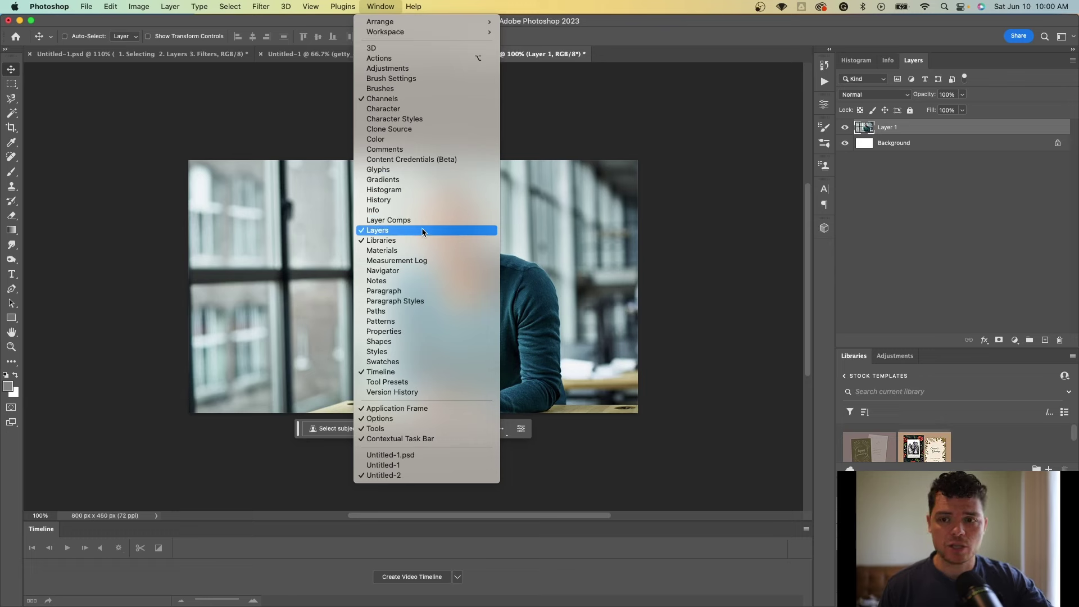
pyautogui.click(989, 240)
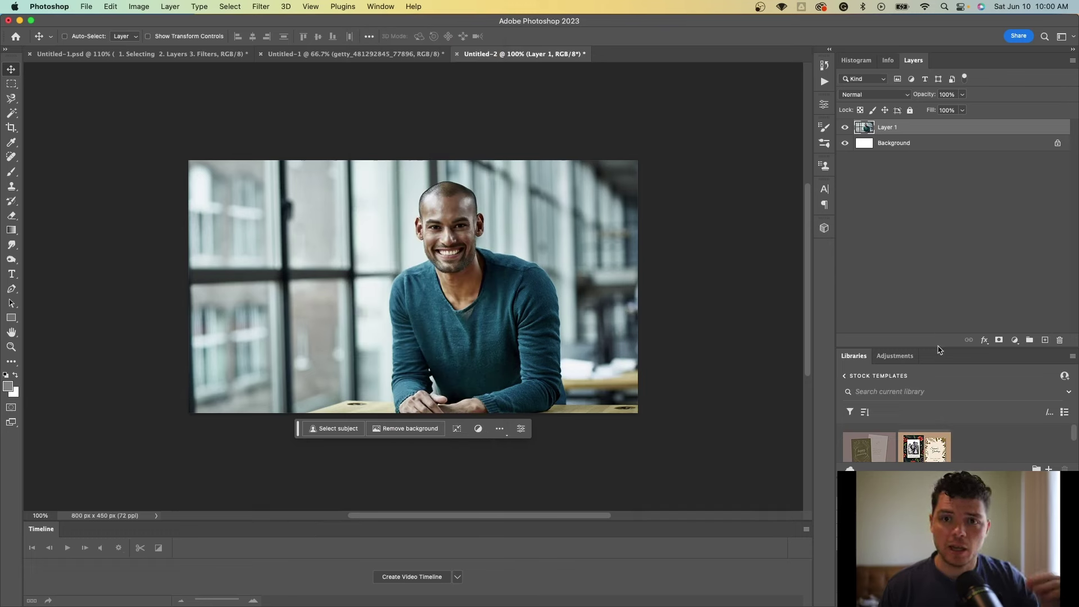
# Step: Enlarge the layer list area slightly and automatically select the subject of the photo on Layer 1
pyautogui.moveTo(936, 348); pyautogui.dragTo(938, 360)
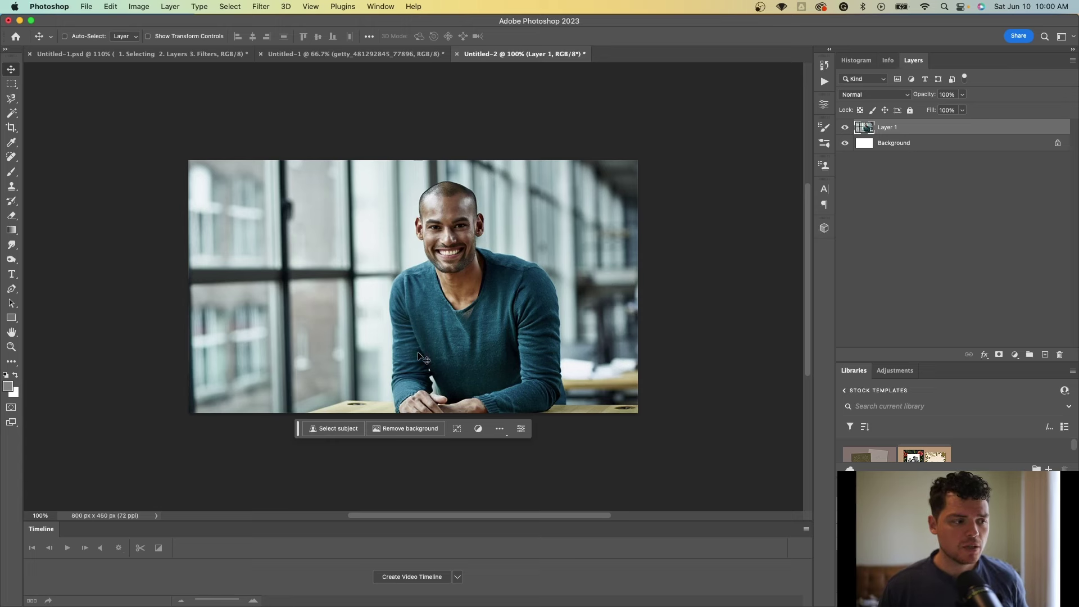
pyautogui.click(336, 432)
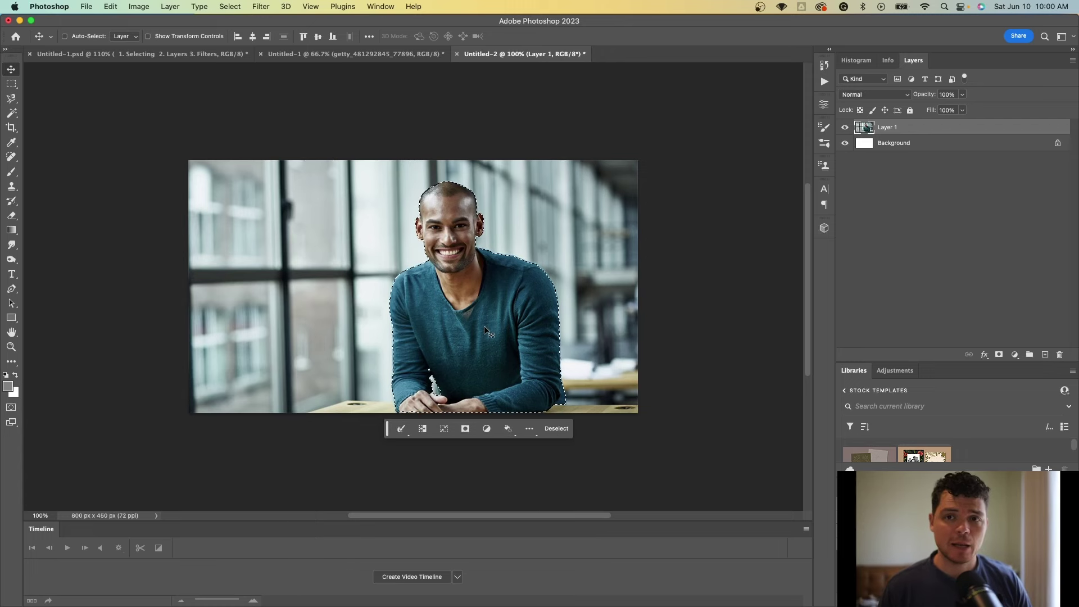
# Step: Draw a rectangular marquee selection over the window area beside the man
pyautogui.click(15, 88)
pyautogui.rightClick(13, 86)
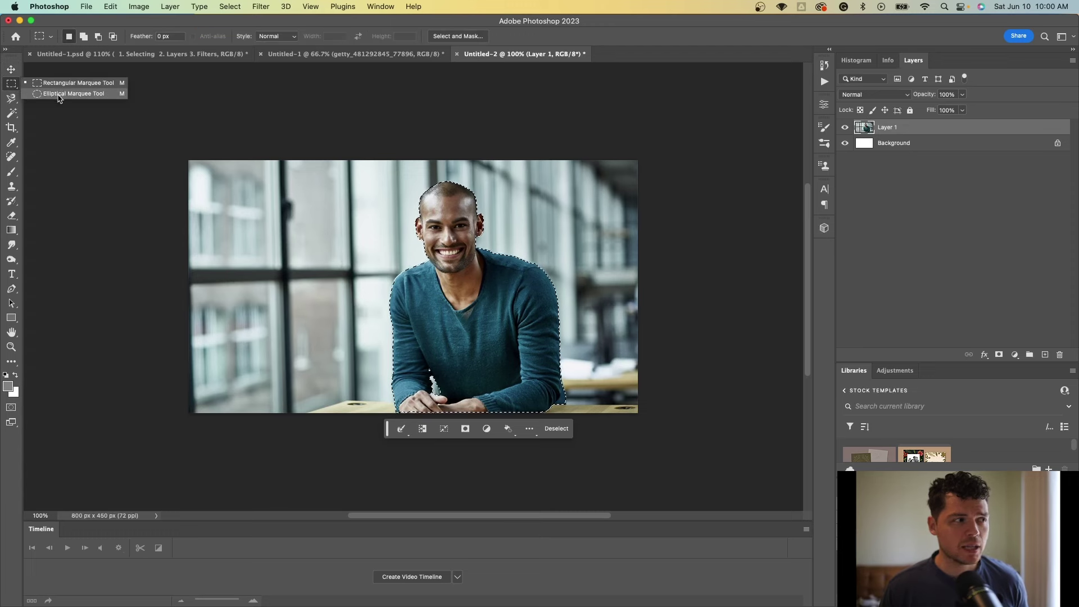
pyautogui.click(213, 148)
pyautogui.moveTo(227, 192)
pyautogui.mouseDown()
pyautogui.moveTo(348, 225)
pyautogui.moveTo(387, 268)
pyautogui.mouseUp()
# Step: Try to trace the man's outline with the Magnetic Lasso, starting at the table edge by his arm, and cancel the trace
pyautogui.click(11, 99)
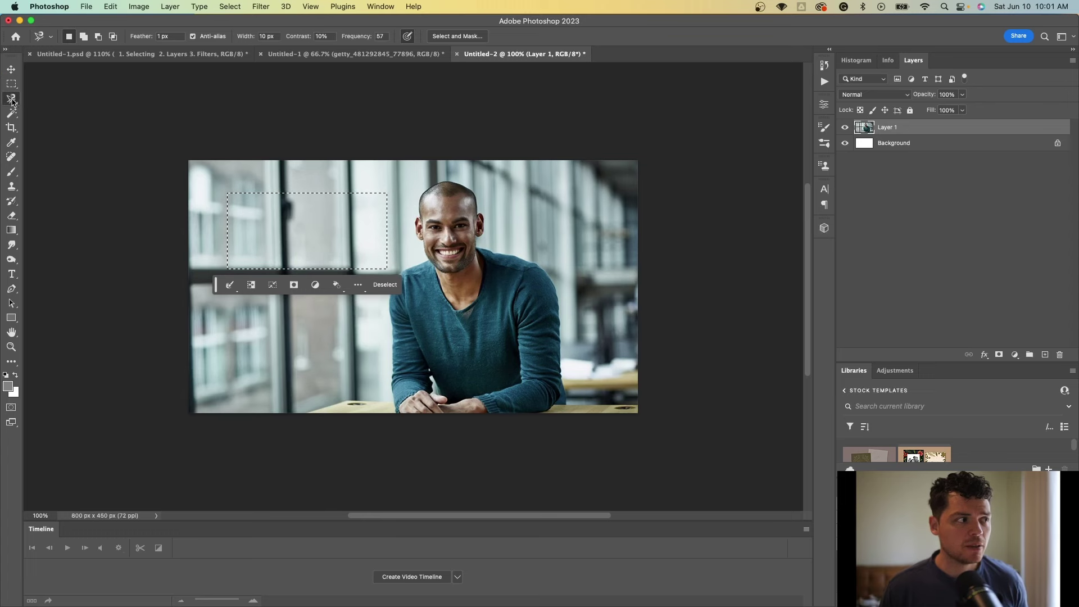
pyautogui.rightClick(11, 99)
pyautogui.click(67, 121)
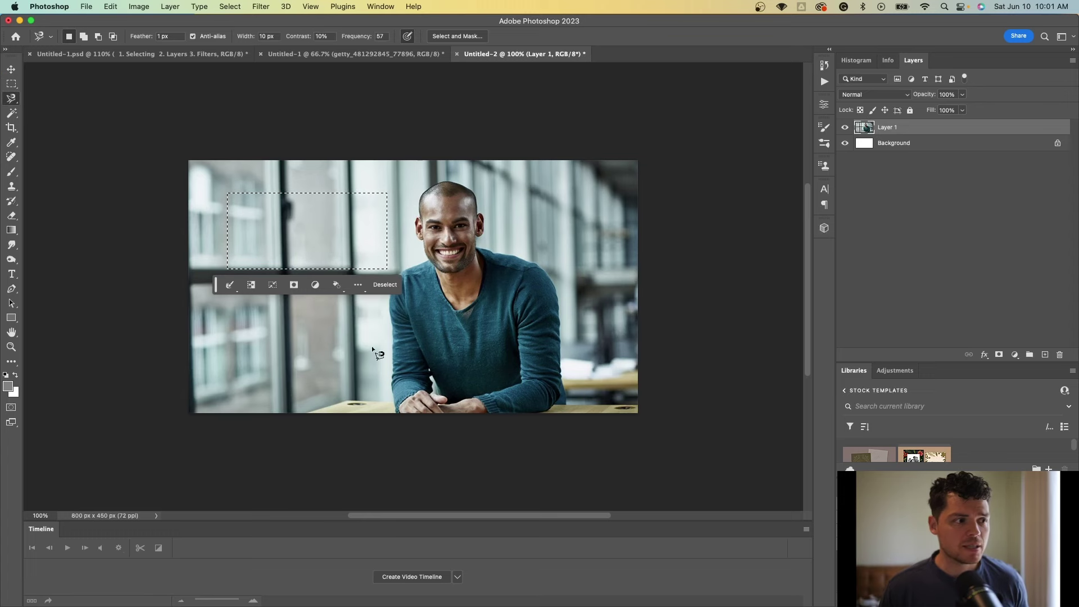
pyautogui.click(402, 414)
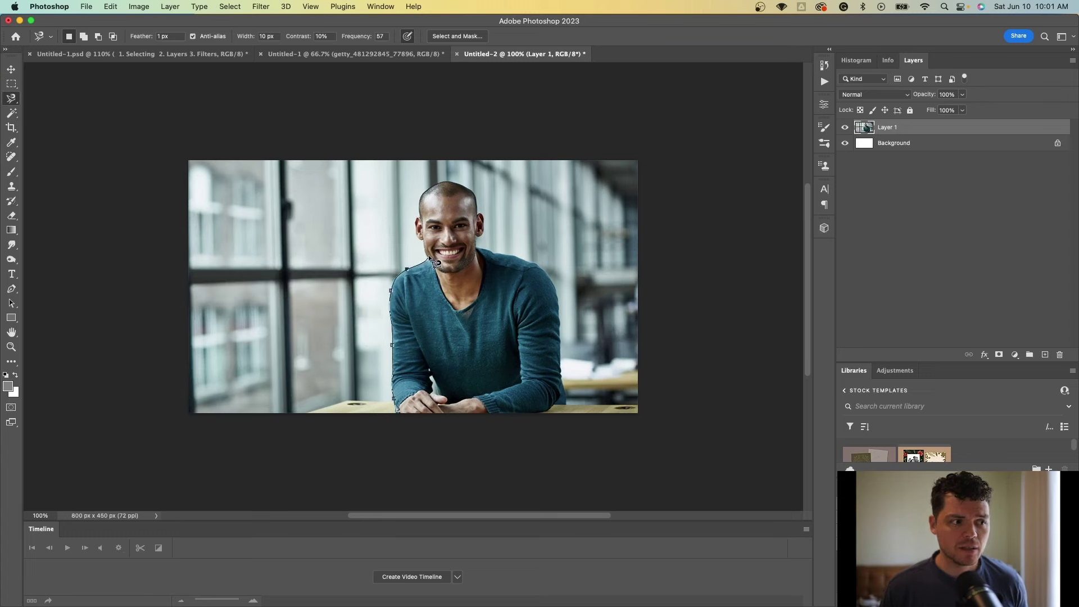
pyautogui.press('Escape')
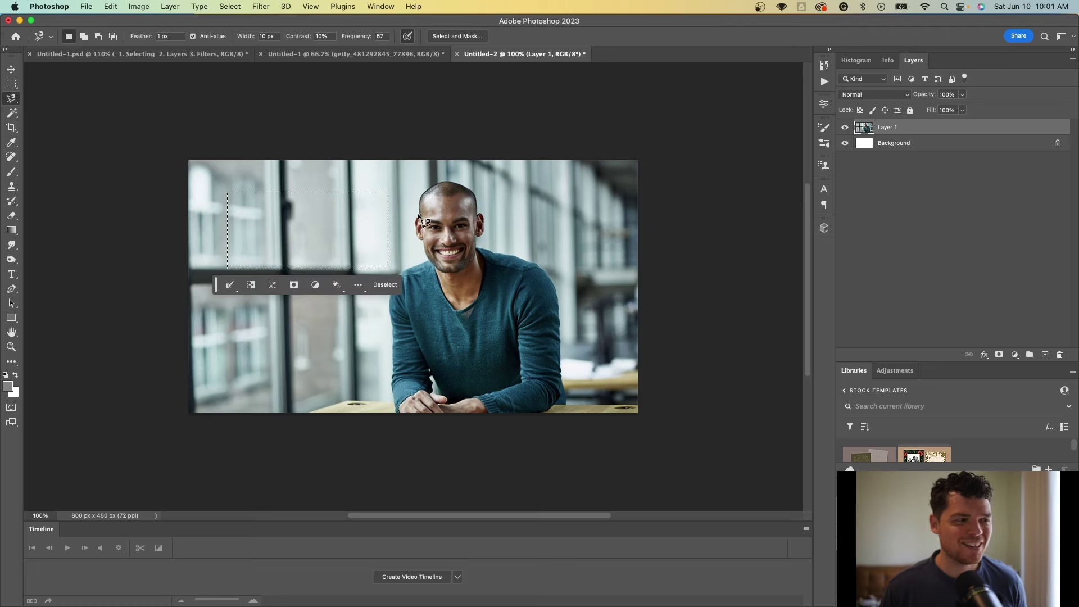
# Step: Sample the background and the man's sweater with the Magic Wand to select areas of similar color
pyautogui.rightClick(11, 99)
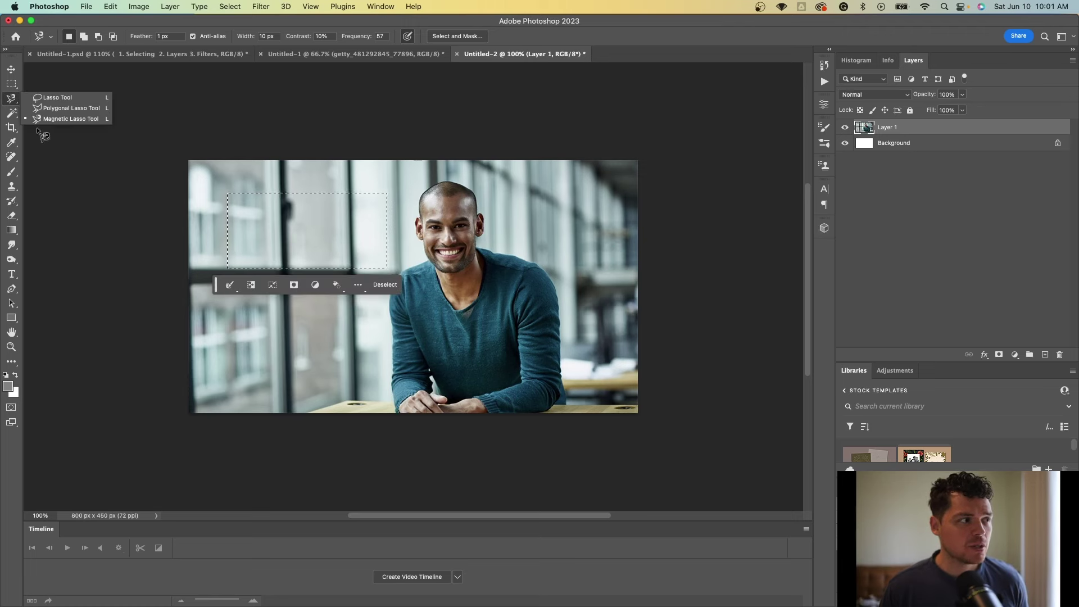
pyautogui.click(11, 113)
pyautogui.press('q')
pyautogui.press('q')
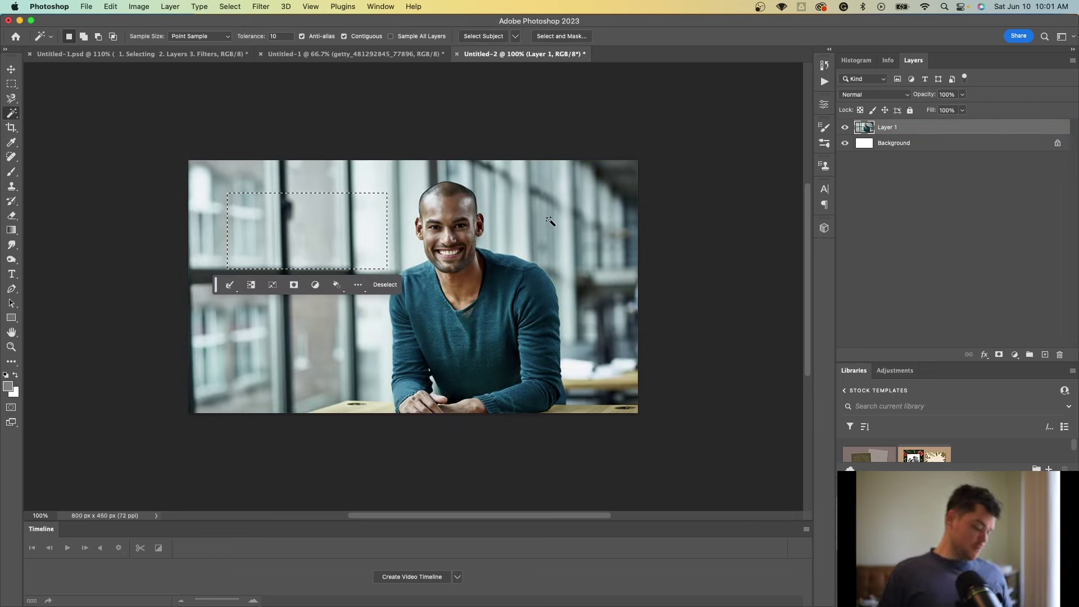
pyautogui.click(548, 219)
pyautogui.click(498, 306)
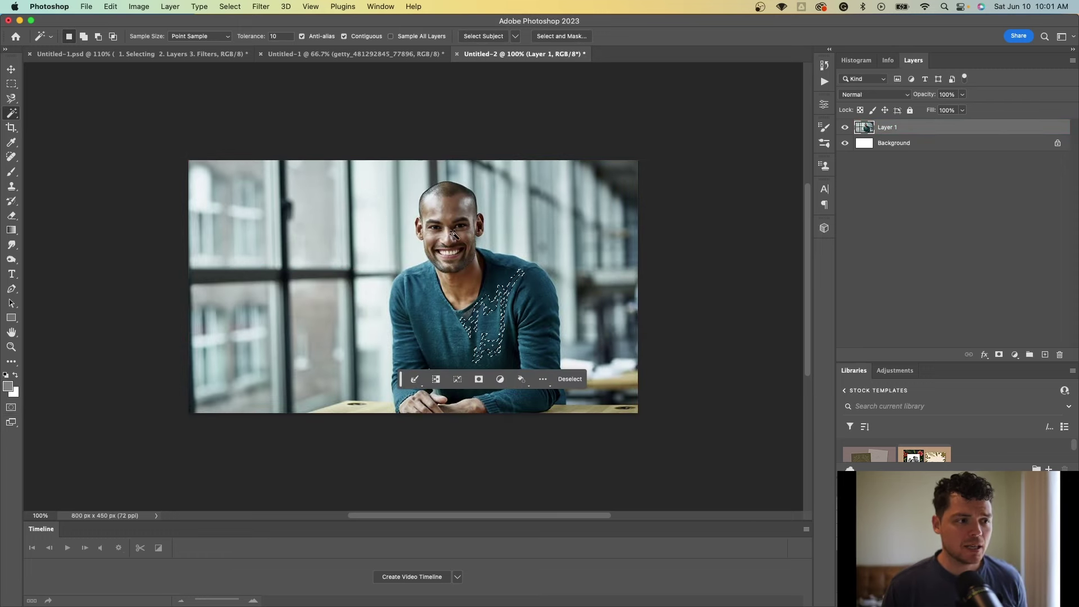
# Step: Replace the current selection with an automatic selection of the subject and mask Layer 1 with it
pyautogui.press('super+d')
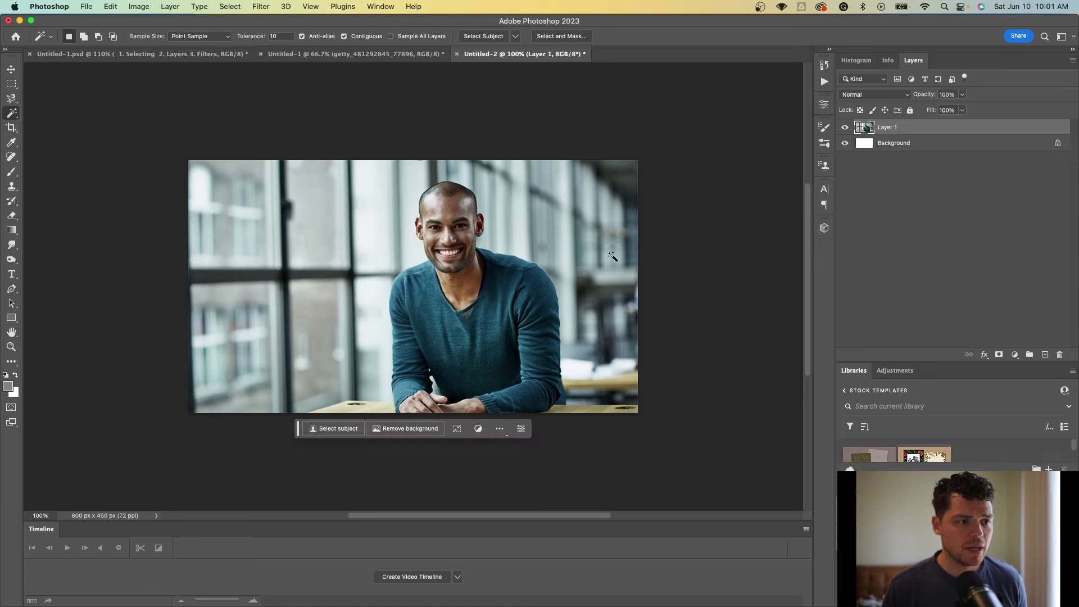
pyautogui.click(335, 428)
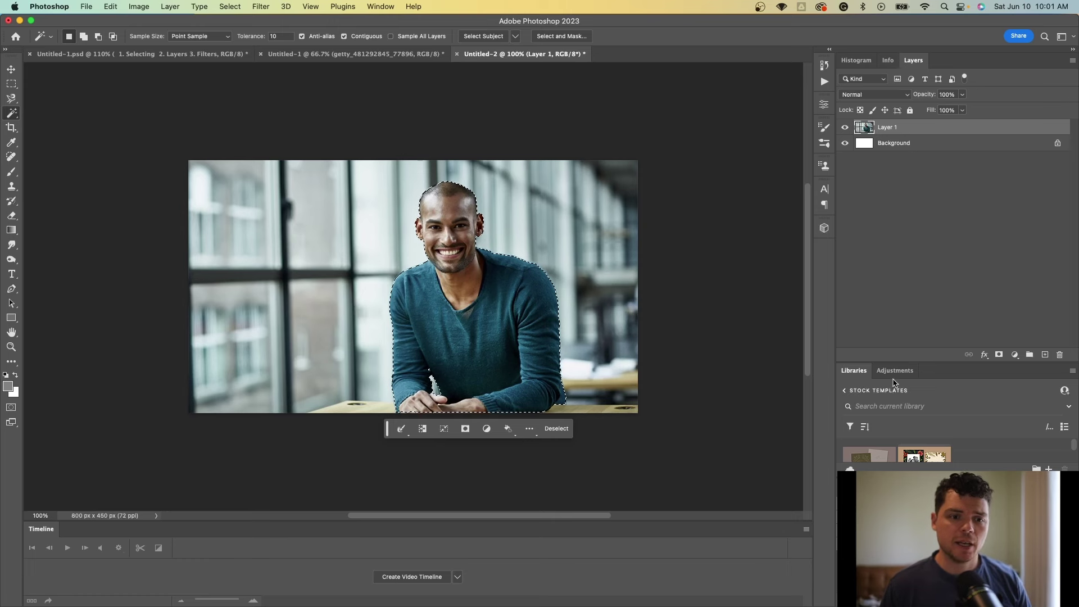
pyautogui.click(999, 355)
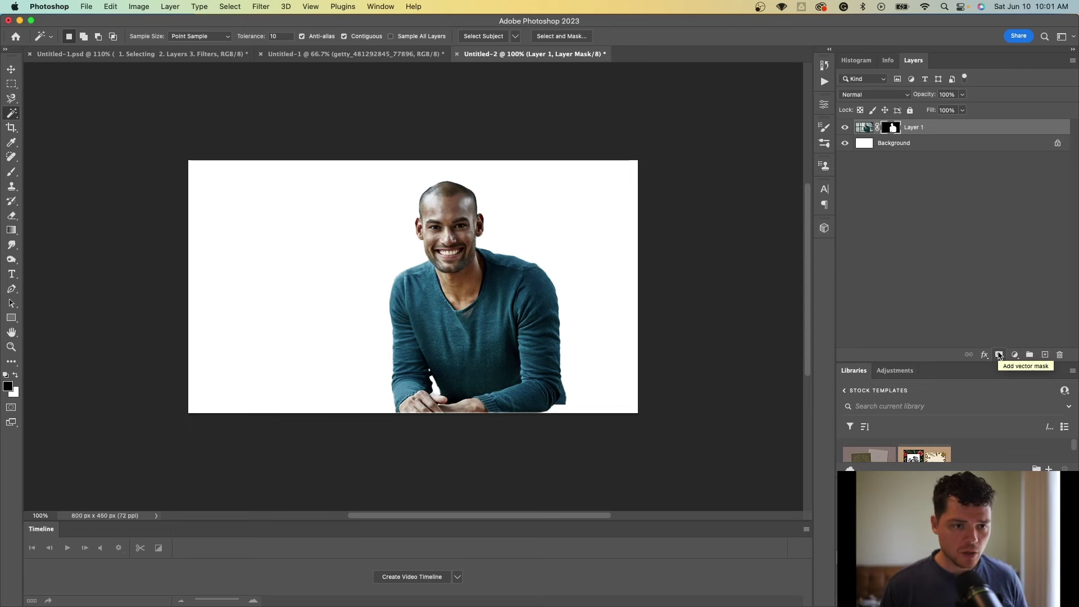
# Step: Undo the layer mask and isolate the selected man on a new layer with Layer 1 temporarily hidden
pyautogui.press('super+z')
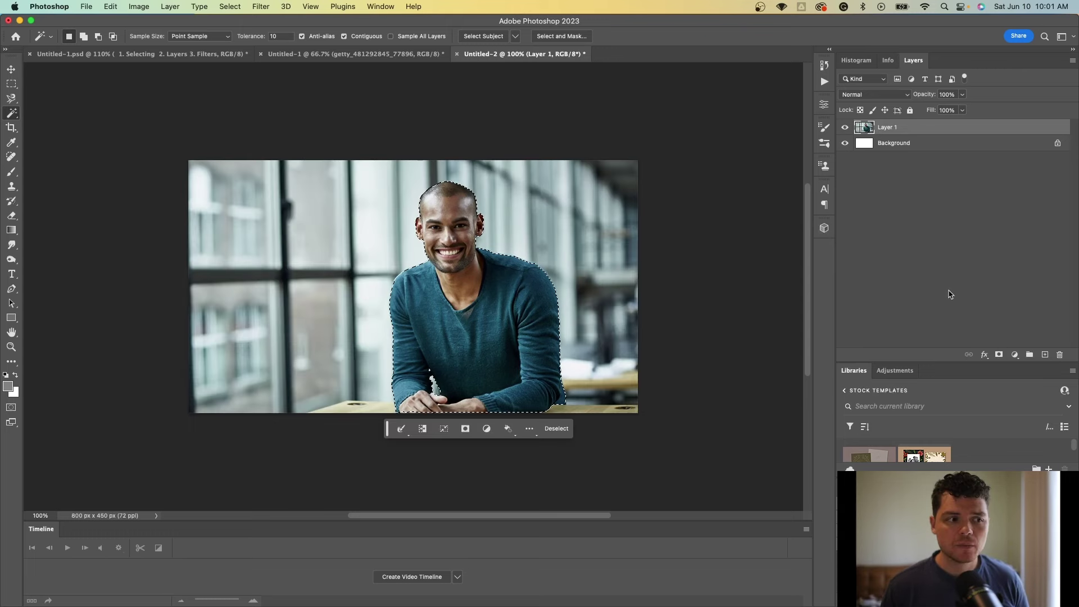
pyautogui.press('super+j')
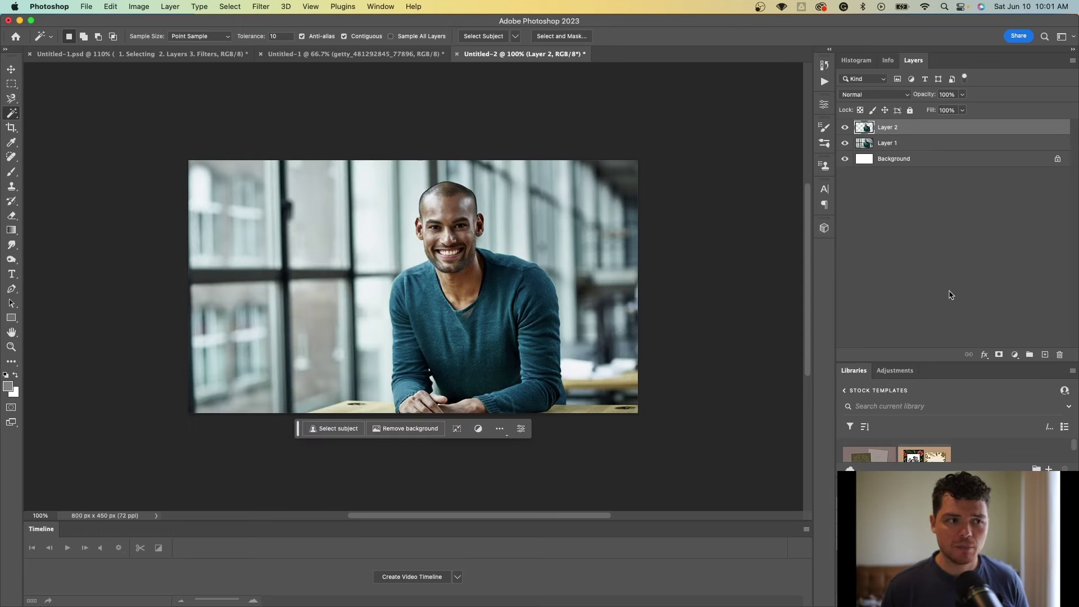
pyautogui.click(845, 144)
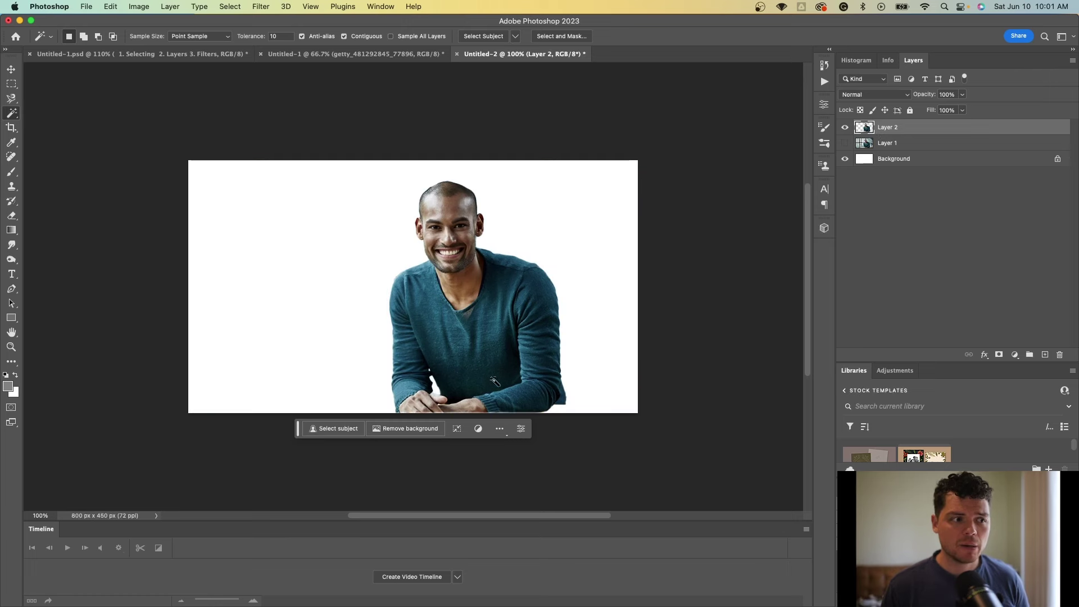
pyautogui.press('v')
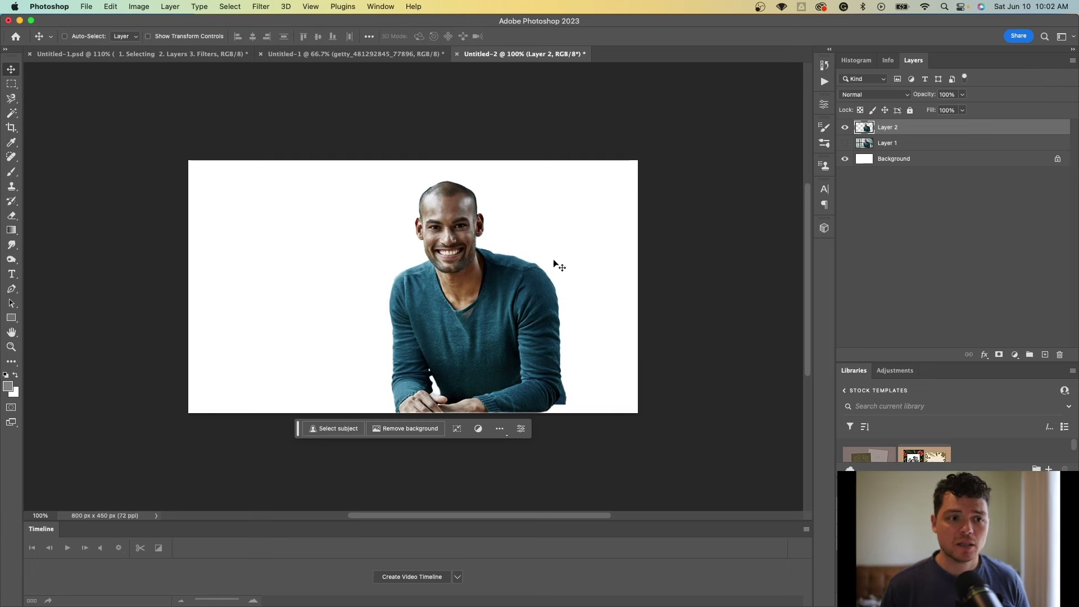
pyautogui.click(845, 143)
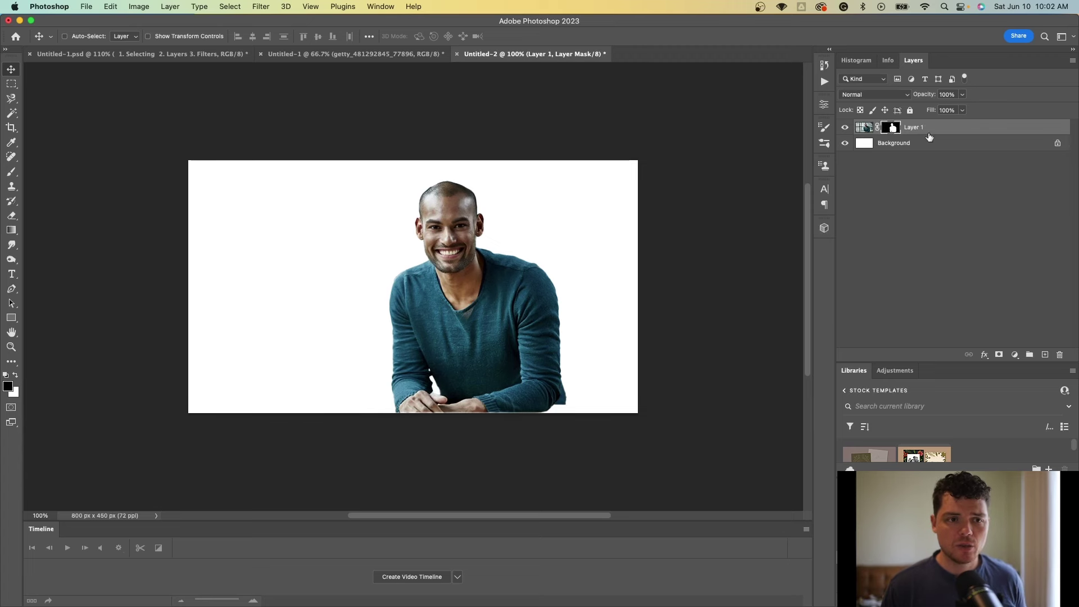
# Step: Duplicate the masked Layer 1 and check the copy by hiding and showing it
pyautogui.rightClick(929, 138)
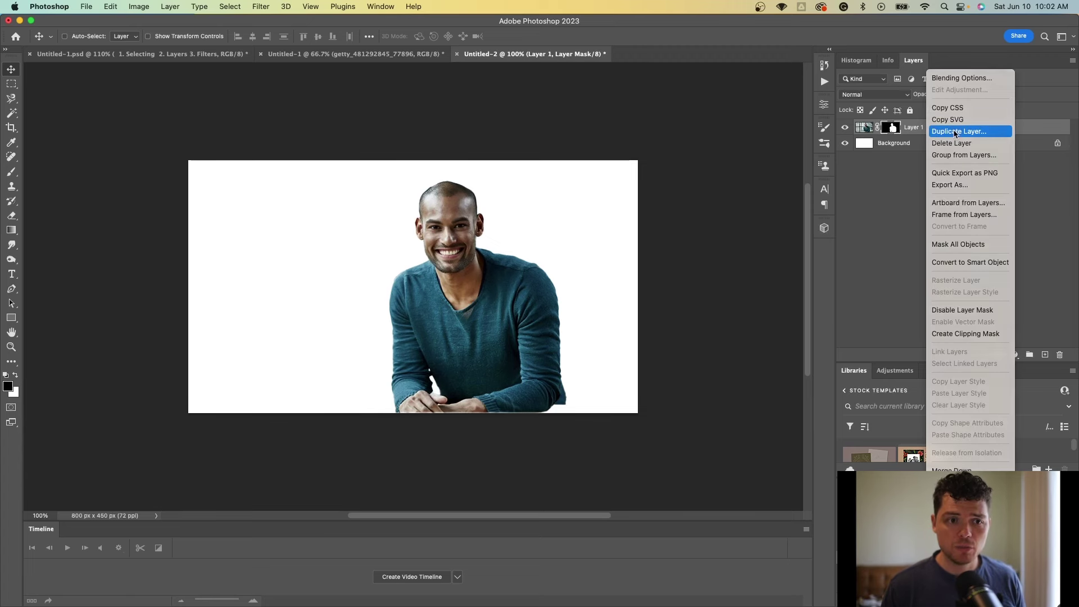
pyautogui.press('Escape')
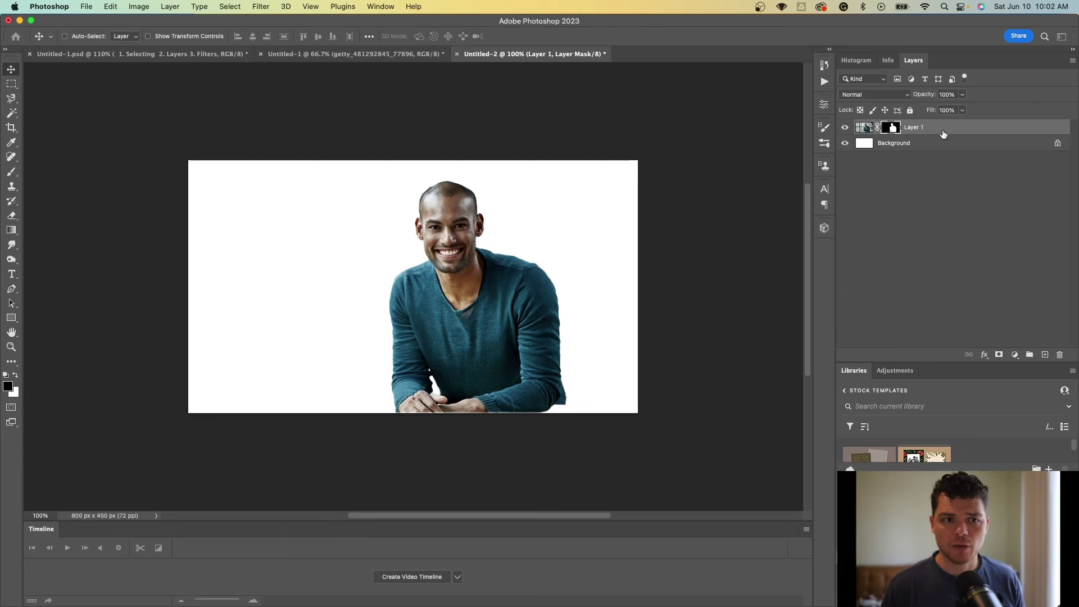
pyautogui.press('super+j')
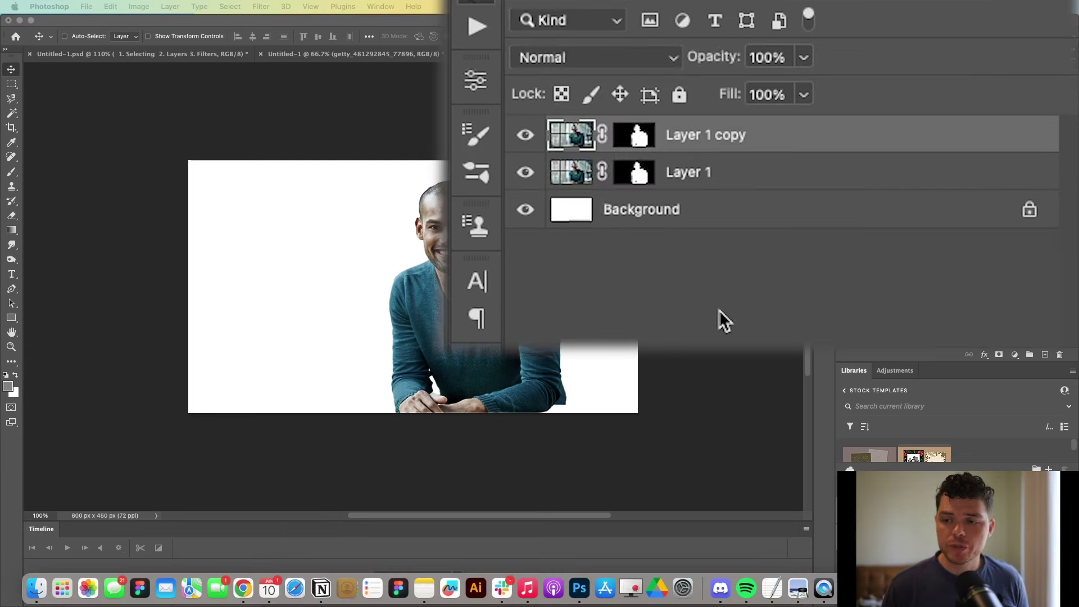
pyautogui.rightClick(721, 135)
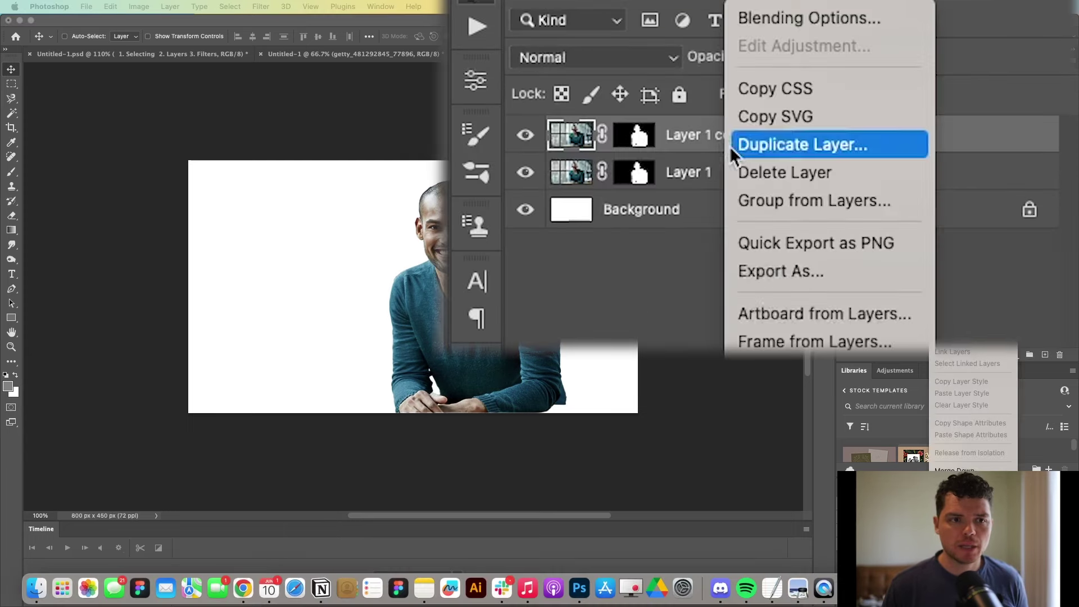
pyautogui.click(598, 143)
pyautogui.click(525, 135)
pyautogui.click(525, 135)
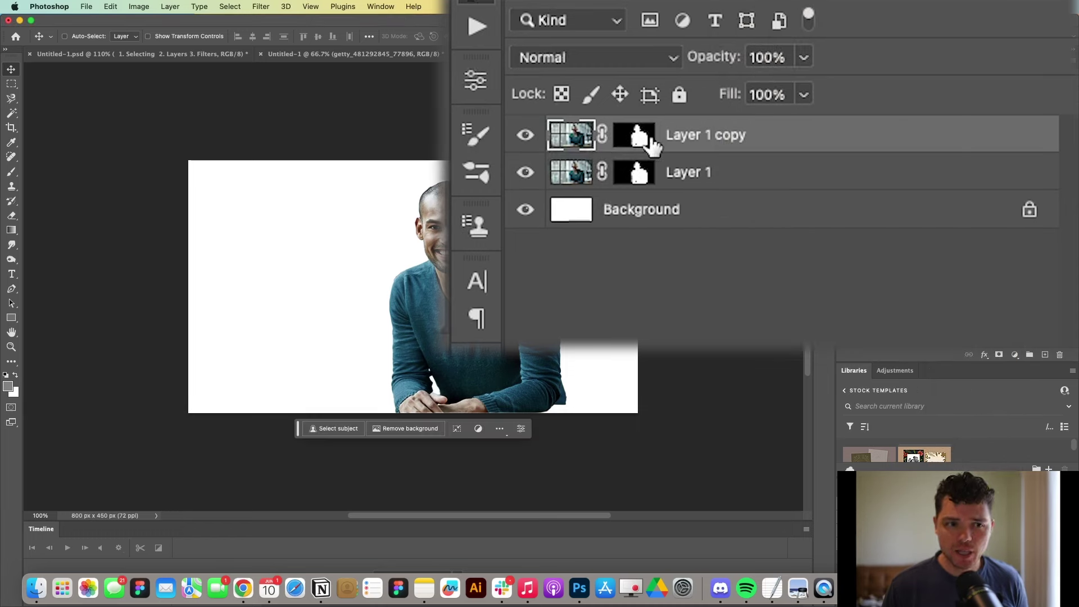
# Step: Invert the layer mask of Layer 1 copy
pyautogui.click(642, 142)
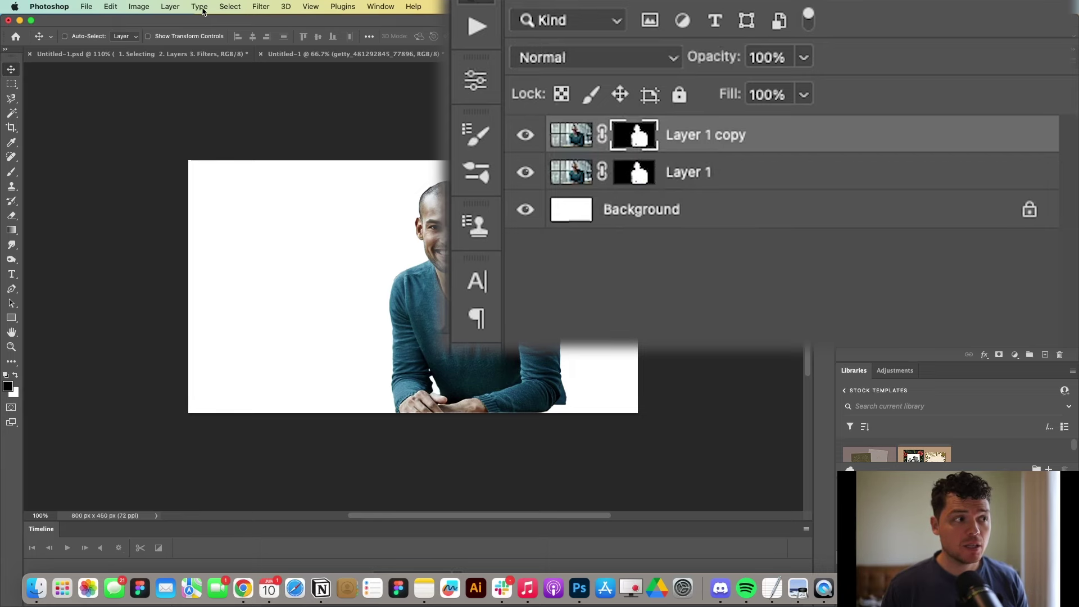
pyautogui.click(139, 7)
pyautogui.moveTo(156, 38)
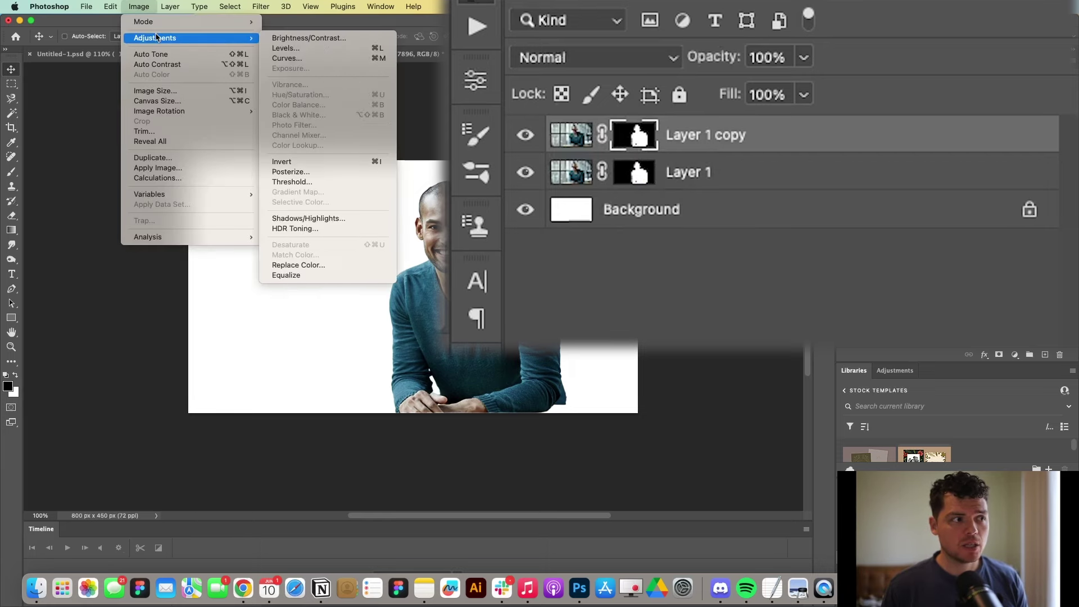
pyautogui.click(326, 163)
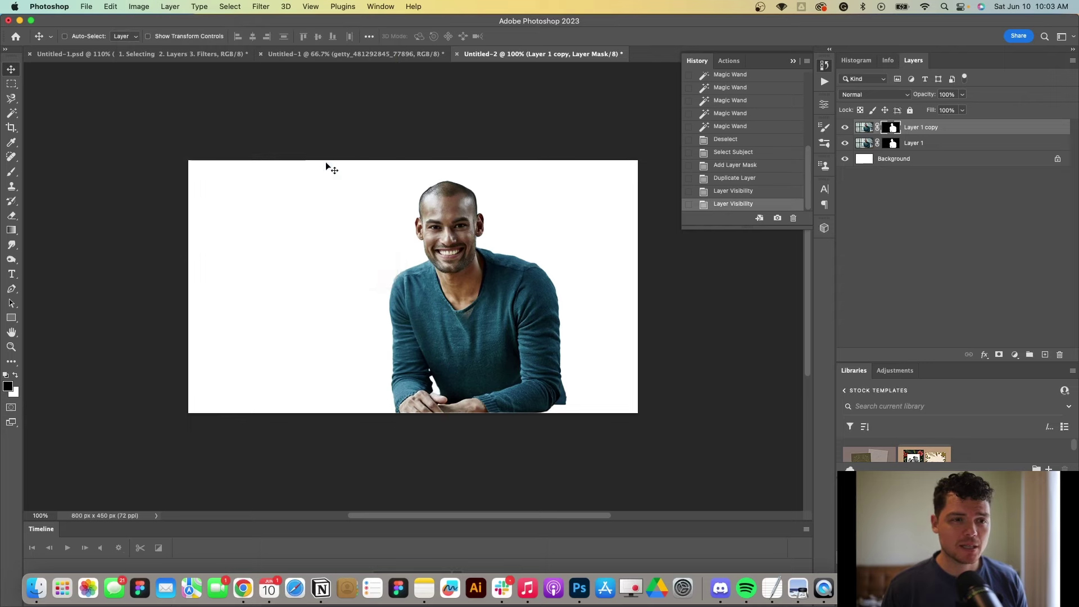
# Step: Toggle the visibility of Layer 1 and Layer 1 copy to compare the man and background cutouts, leaving both layers visible
pyautogui.click(845, 127)
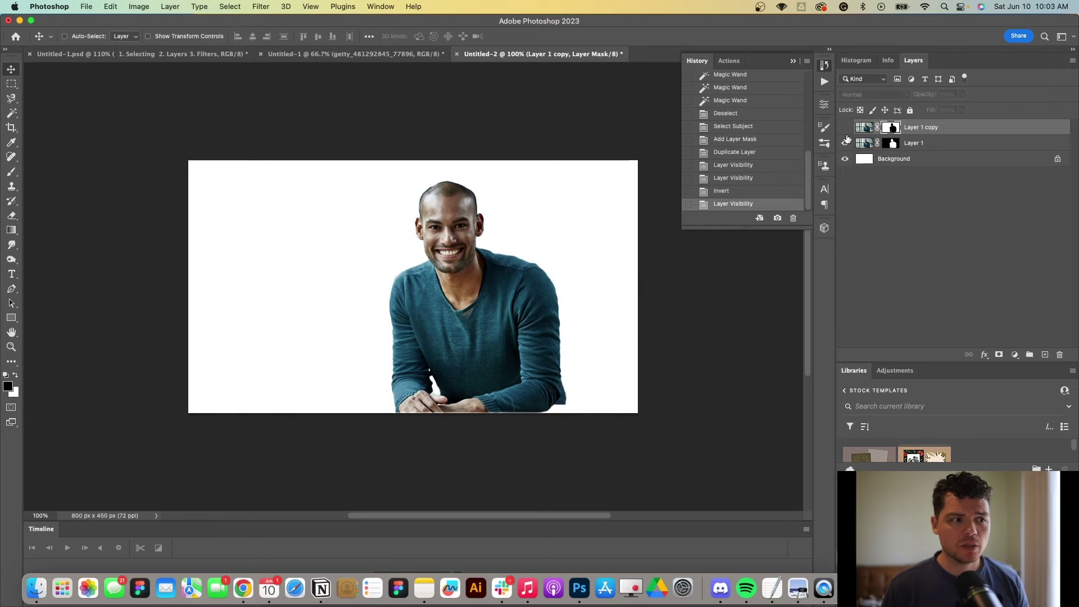
pyautogui.click(845, 144)
pyautogui.click(846, 127)
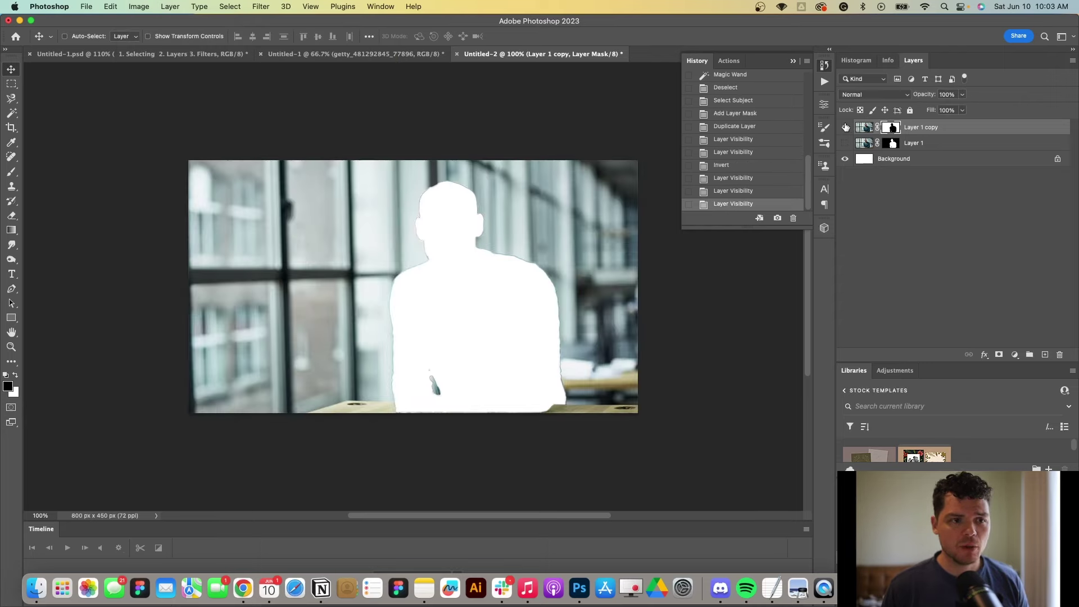
pyautogui.click(845, 143)
pyautogui.click(846, 127)
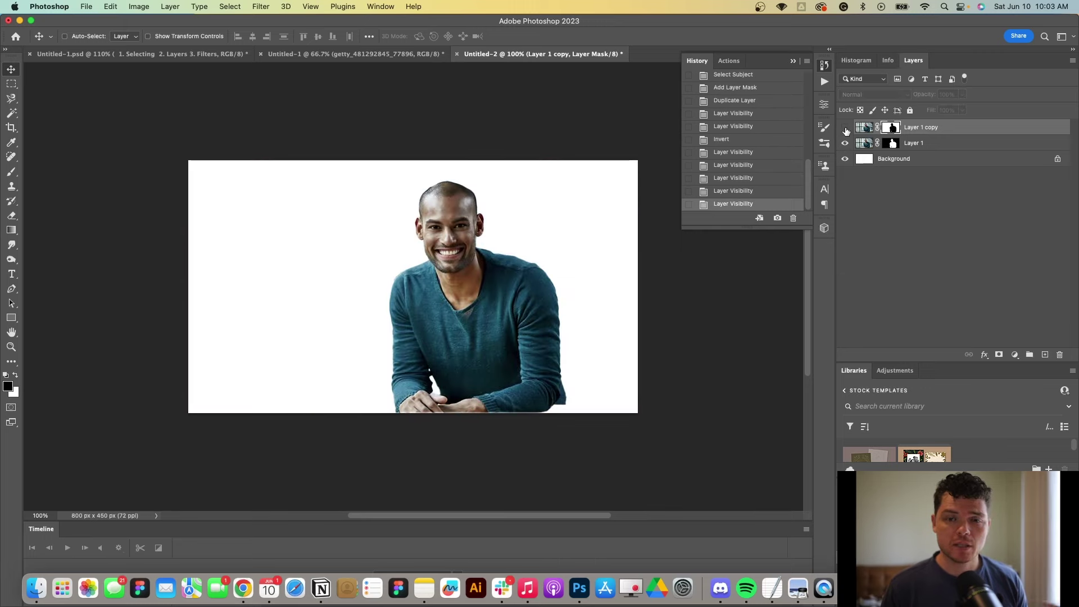
pyautogui.click(846, 128)
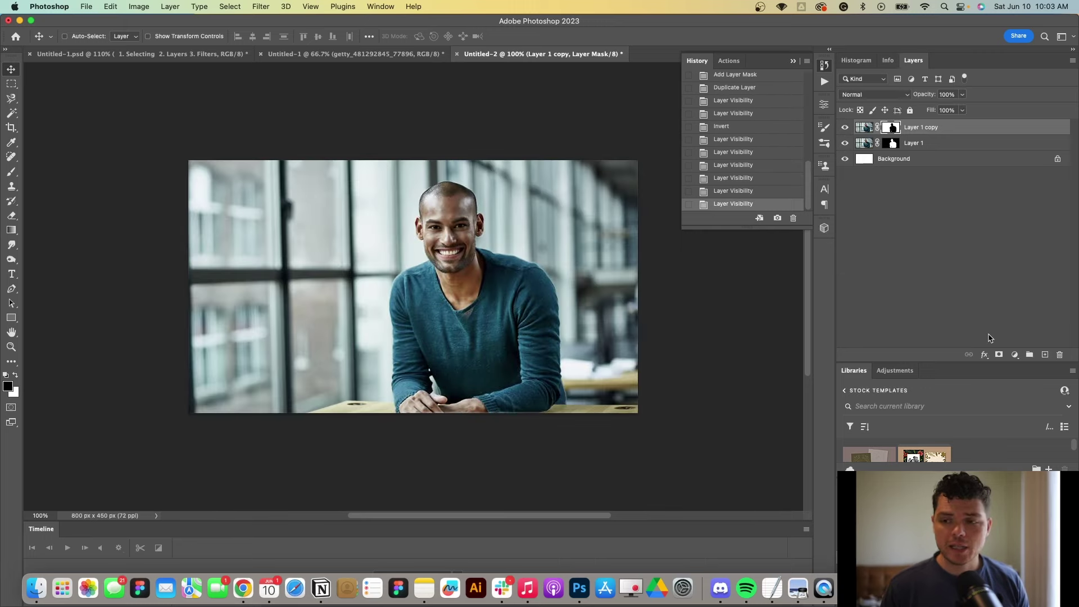
# Step: Add a red-to-yellow gradient fill layer above Layer 1 copy
pyautogui.click(1014, 360)
pyautogui.click(1012, 314)
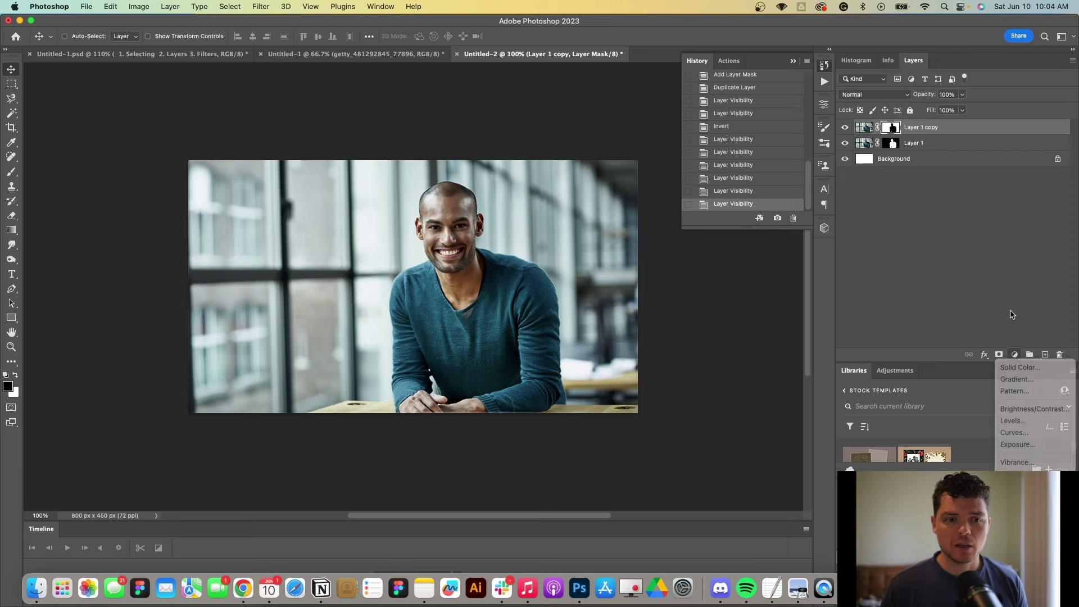
pyautogui.click(1015, 355)
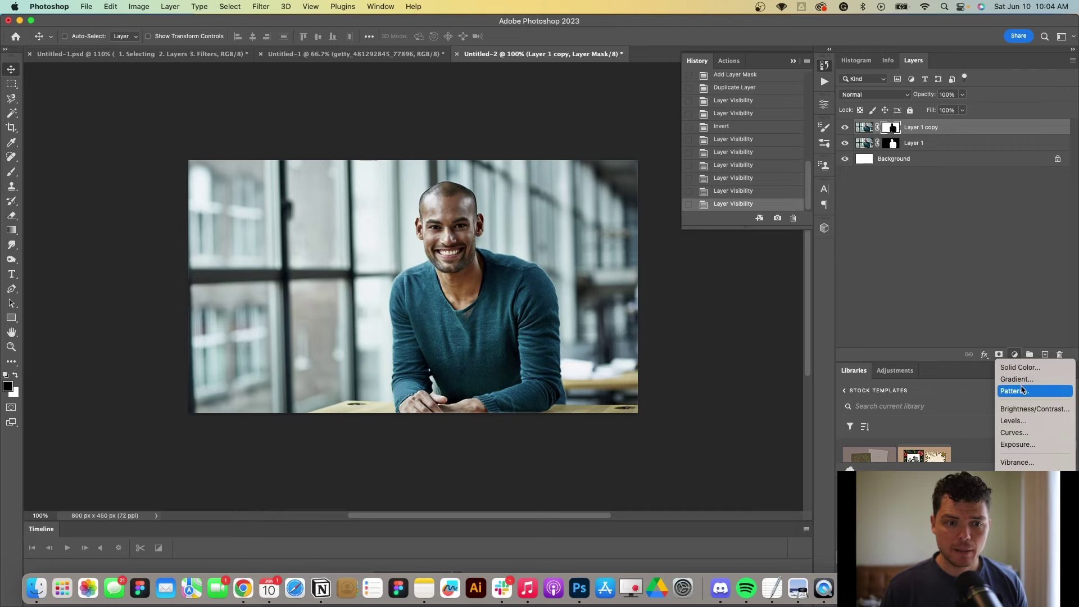
pyautogui.click(1017, 379)
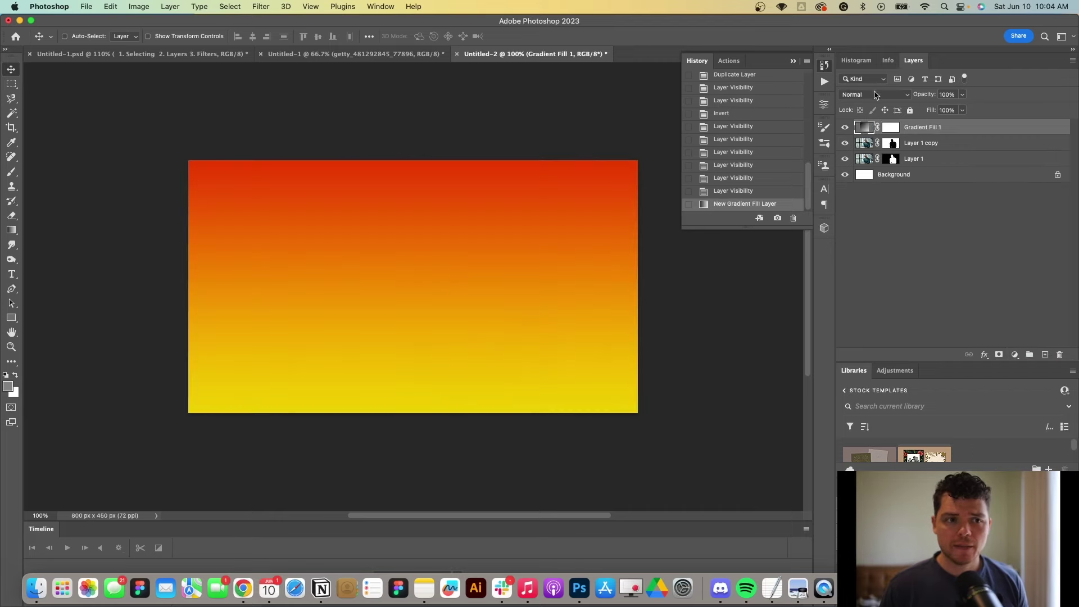
# Step: Try the Dissolve blend mode on the gradient fill, set it to Lighten, and clip the gradient to Layer 1 copy
pyautogui.click(875, 95)
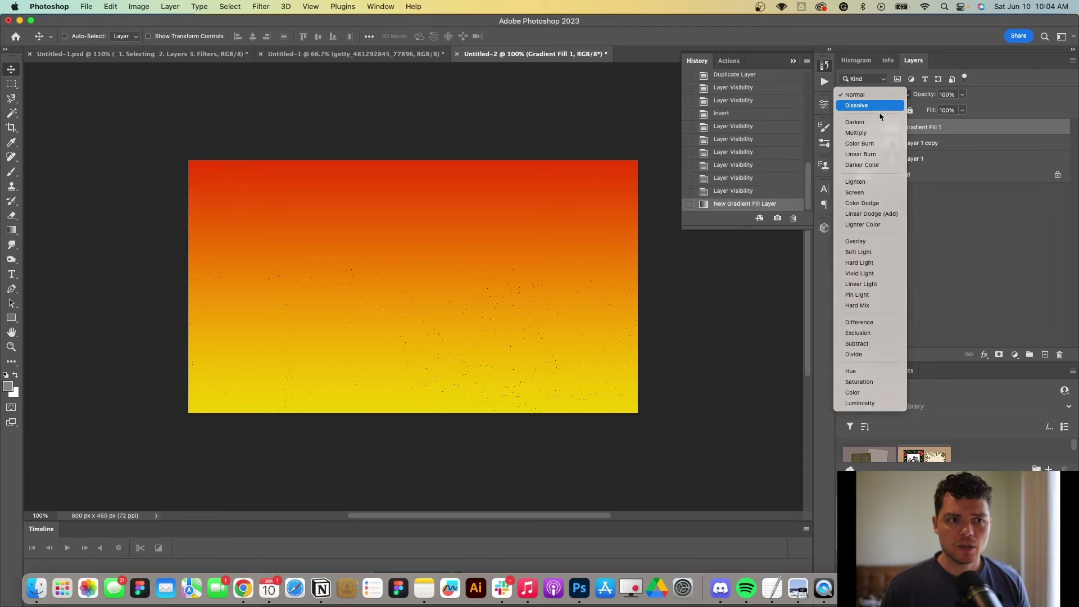
pyautogui.click(879, 112)
pyautogui.click(874, 95)
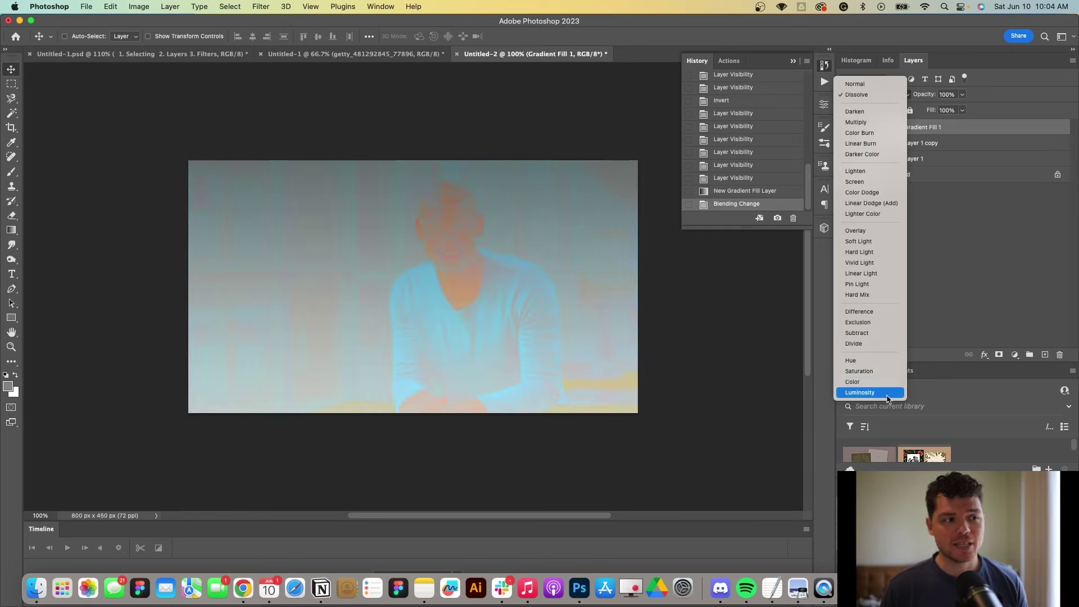
pyautogui.click(855, 171)
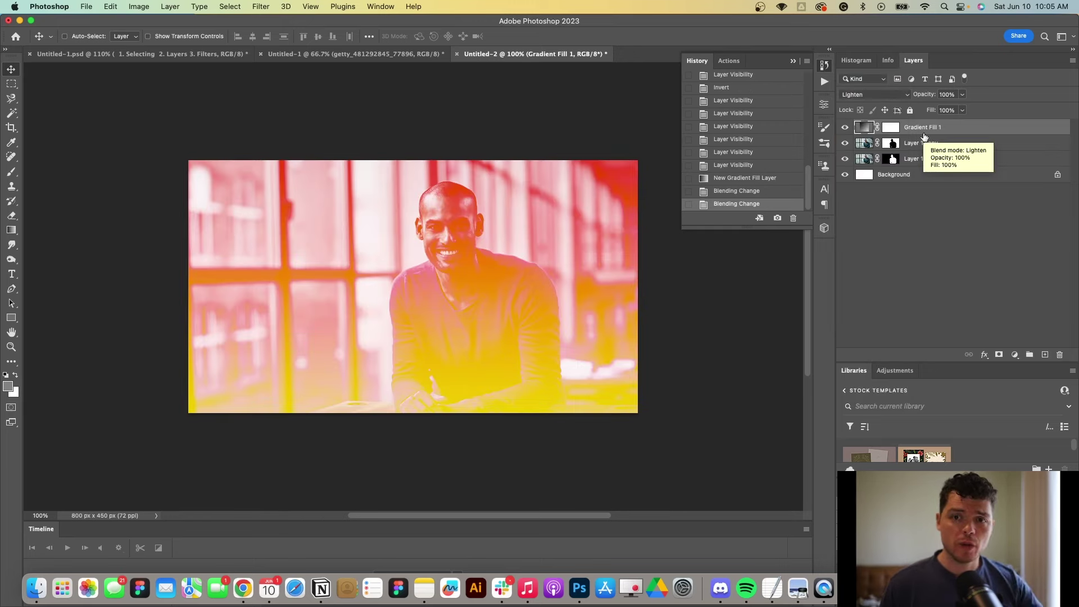
pyautogui.moveTo(925, 138); pyautogui.dragTo(920, 130)
pyautogui.keyDown('alt'); pyautogui.click(920, 134); pyautogui.keyUp('alt')
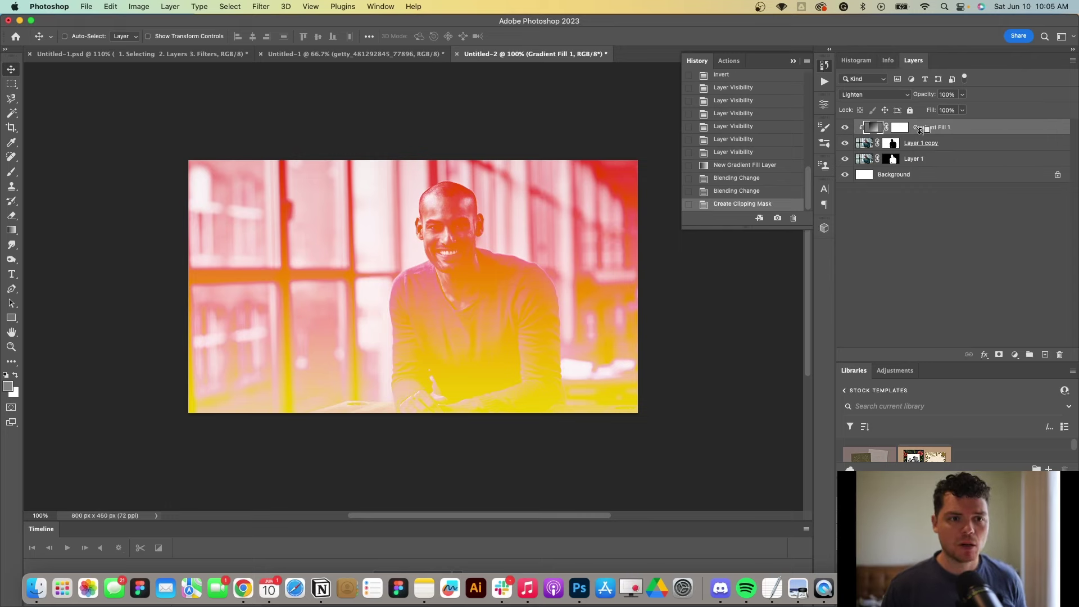
# Step: Hide and show Layer 1 again to check how the clipped gradient affects only the background cutout
pyautogui.click(844, 159)
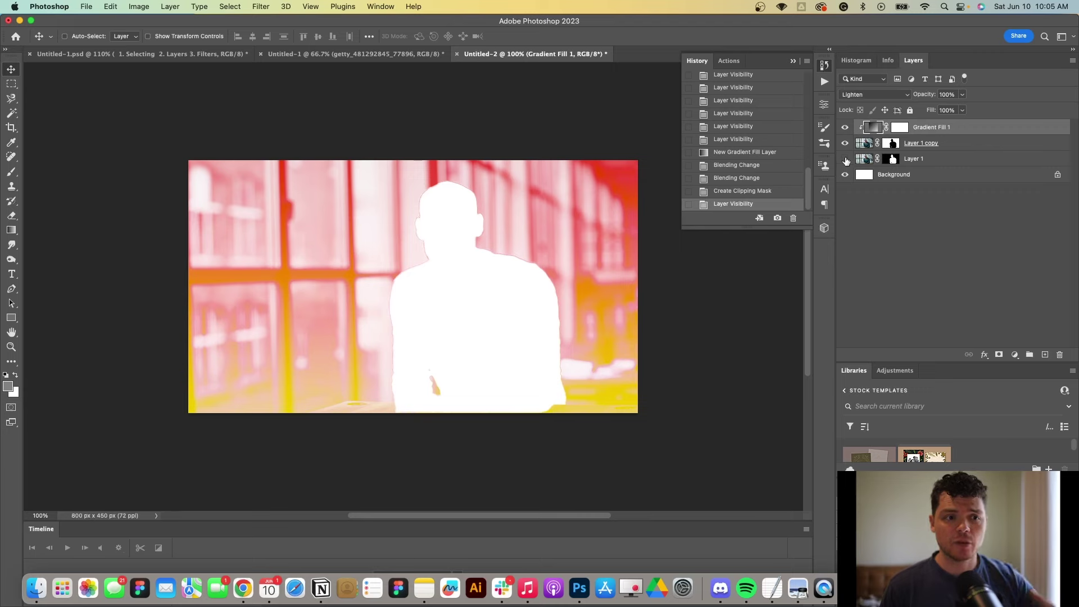
pyautogui.click(846, 159)
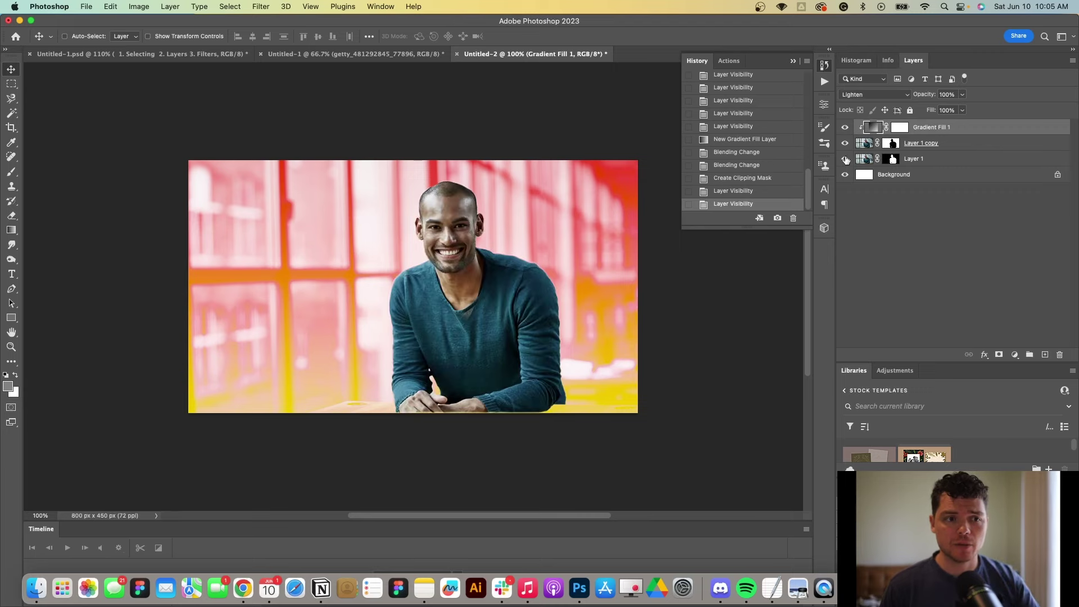
# Step: Try moving Layer 1 copy into a new group and clipping the gradient fill to that group
pyautogui.click(1030, 354)
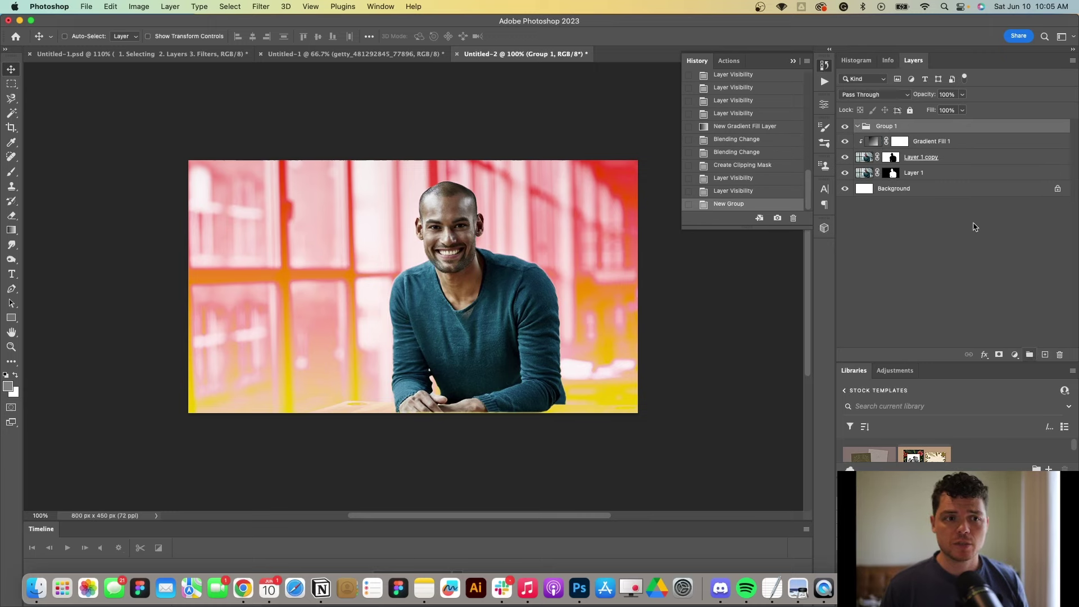
pyautogui.click(868, 144)
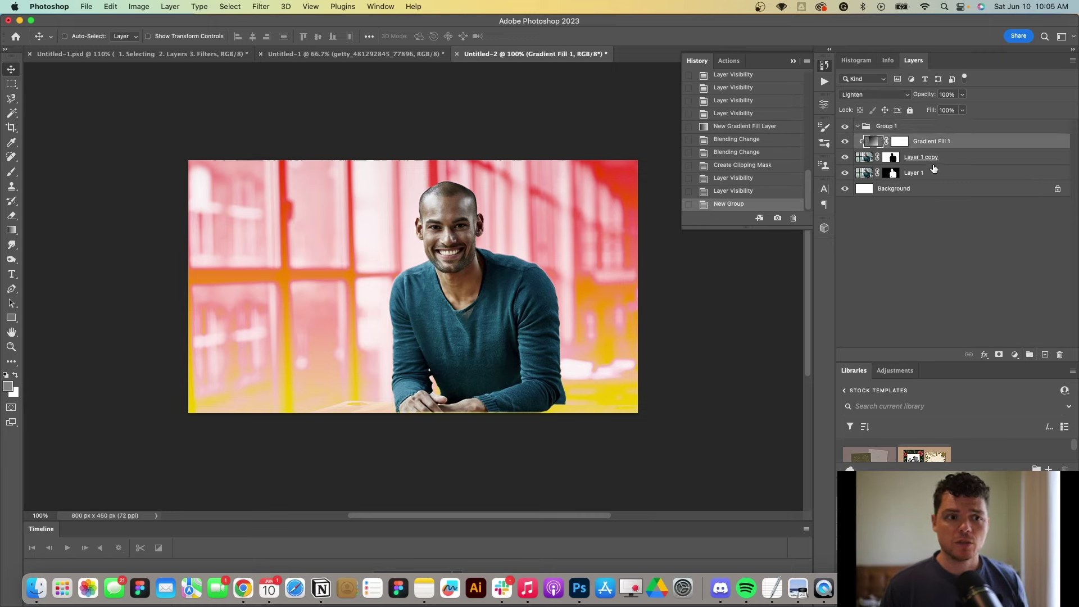
pyautogui.moveTo(934, 158); pyautogui.dragTo(932, 123)
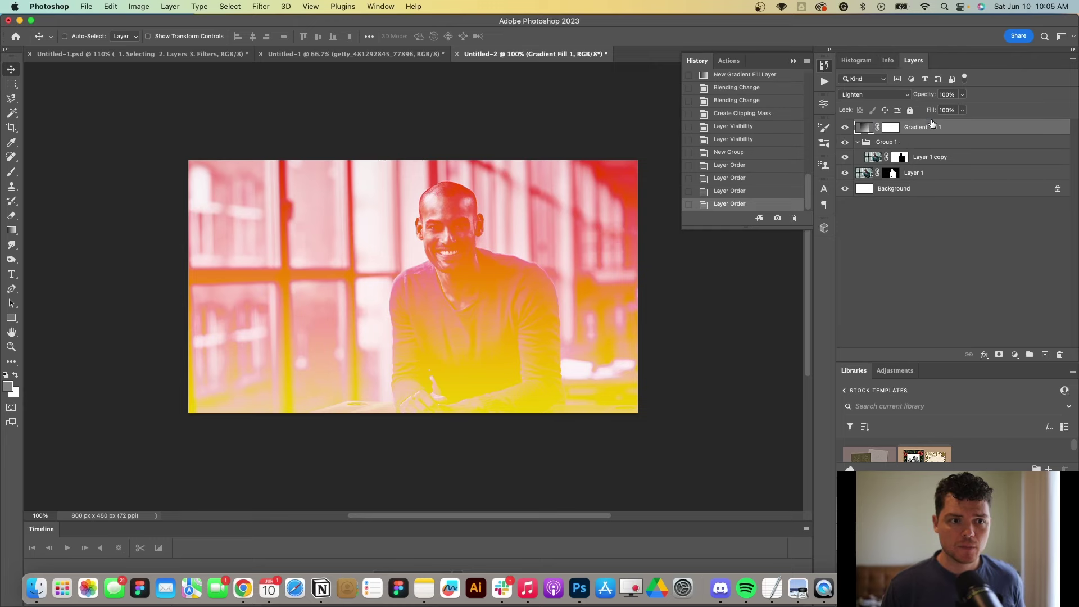
pyautogui.keyDown('alt'); pyautogui.click(896, 134); pyautogui.keyUp('alt')
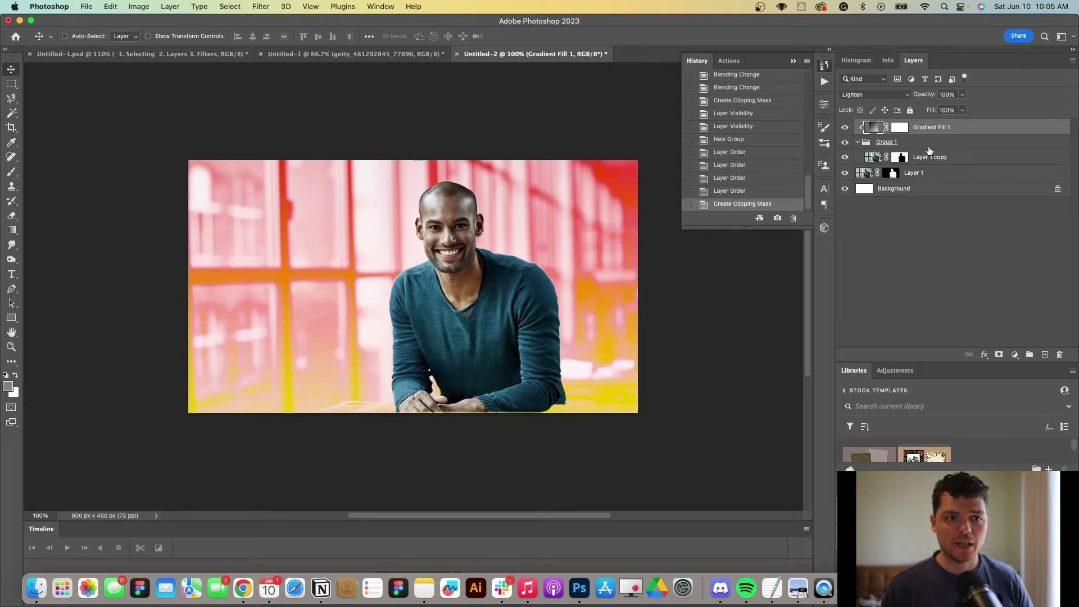
pyautogui.click(856, 143)
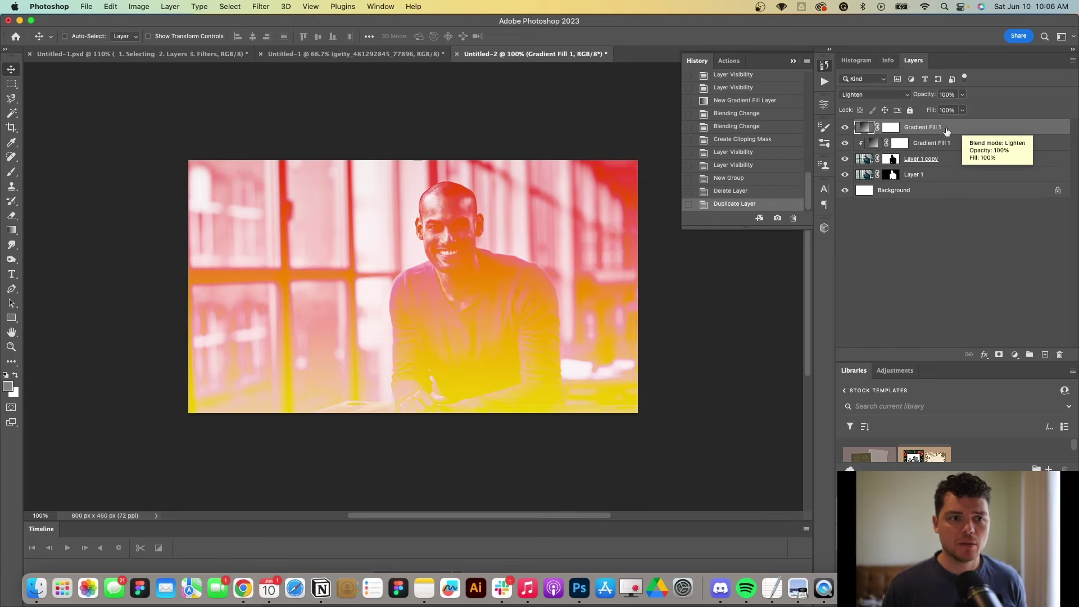
# Step: Lower the opacity of the topmost gradient fill to about 20%, toggling the layer's visibility to compare
pyautogui.click(963, 95)
pyautogui.moveTo(966, 107); pyautogui.dragTo(921, 111)
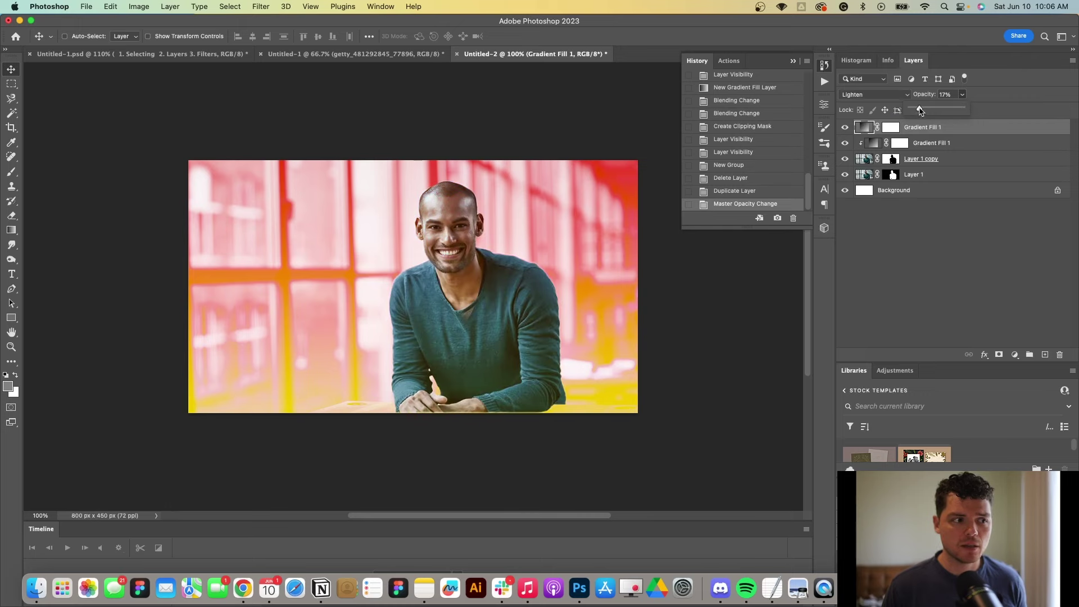
pyautogui.click(845, 128)
pyautogui.click(845, 127)
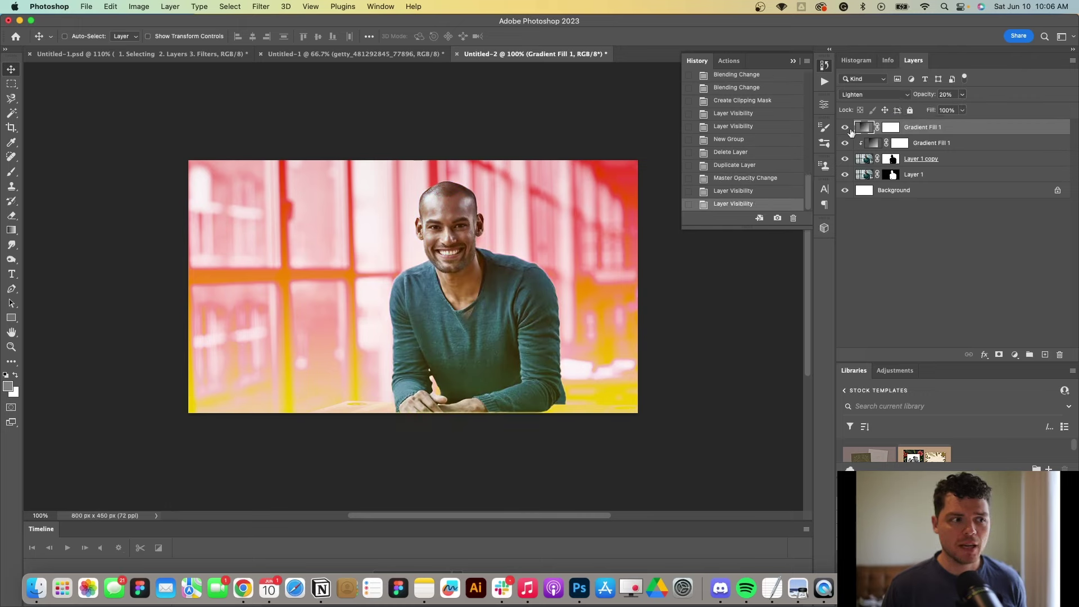
pyautogui.click(962, 94)
pyautogui.moveTo(963, 107); pyautogui.dragTo(961, 109)
pyautogui.click(975, 271)
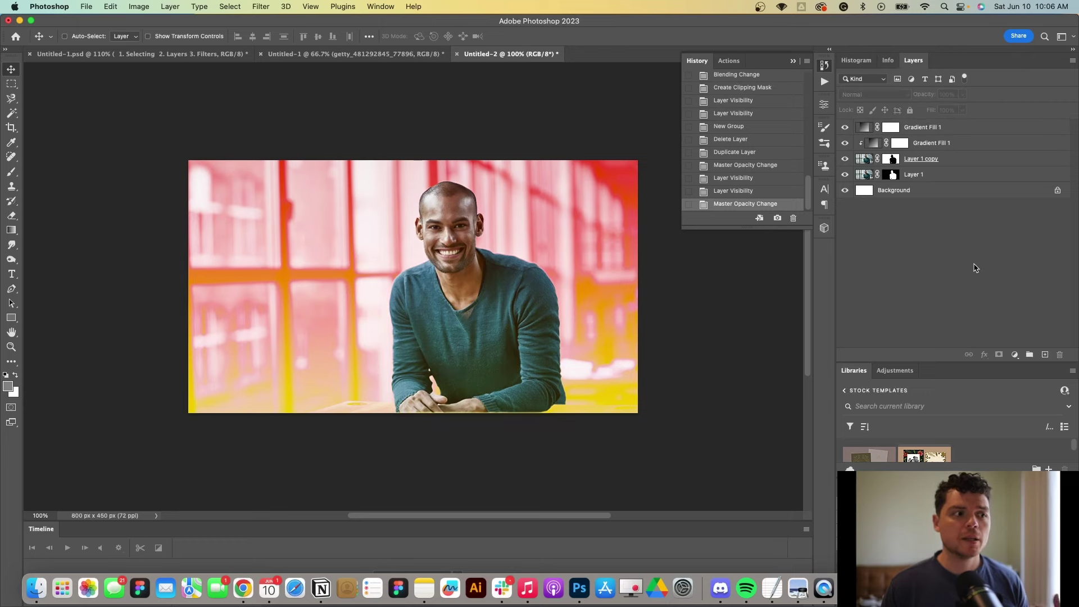
# Step: Add a muted red solid color fill layer at the top of the layer stack
pyautogui.click(1015, 354)
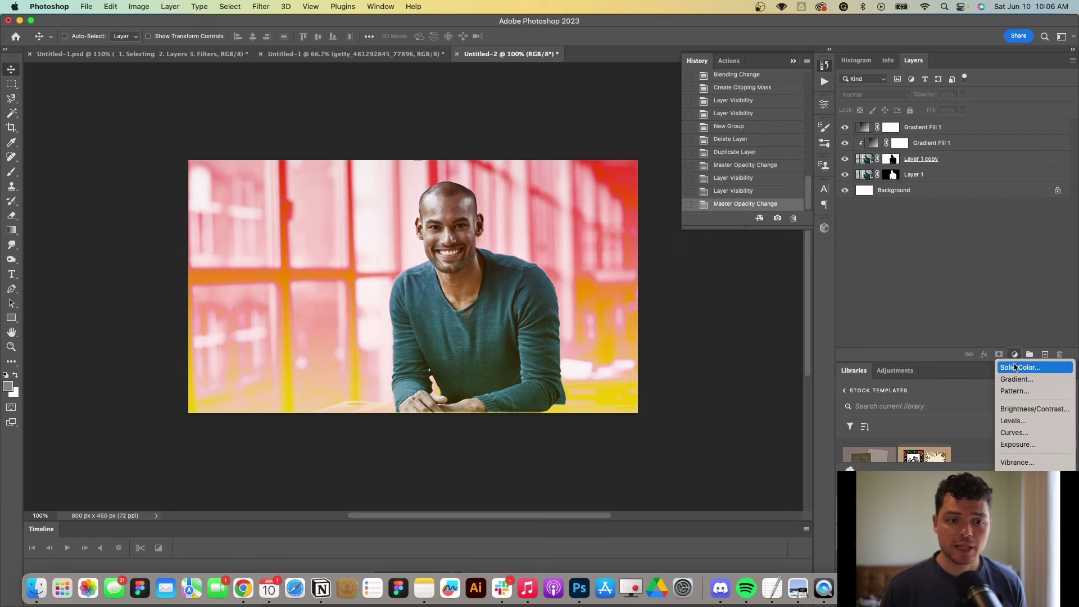
pyautogui.click(1015, 367)
pyautogui.click(198, 245)
pyautogui.click(231, 200)
pyautogui.click(363, 164)
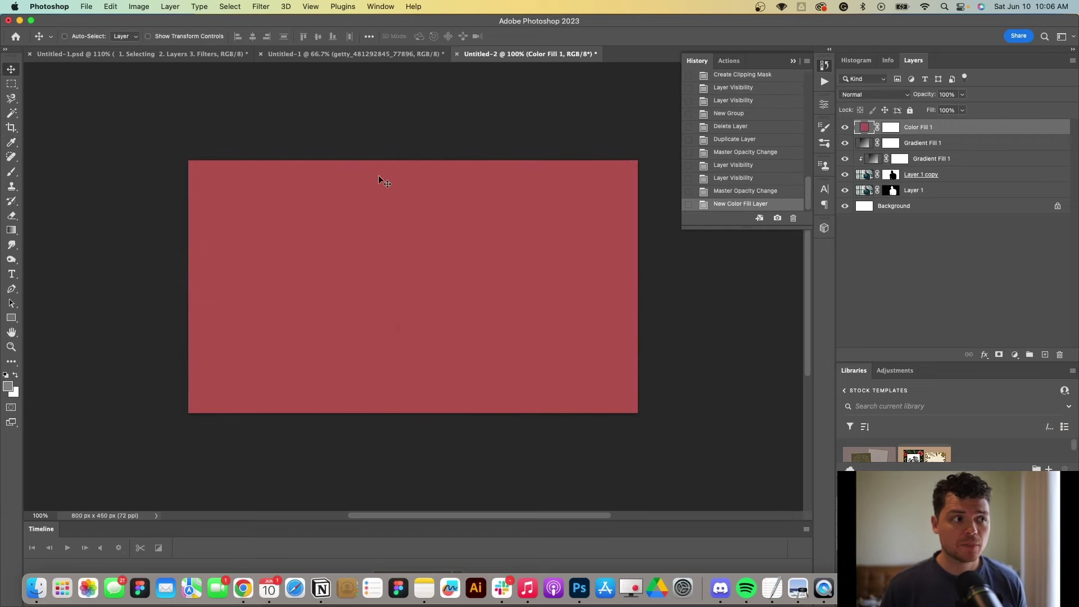
# Step: Rasterize the color fill layer and apply the Smudge Stick filter with stroke length 8, highlight area 16 and intensity 10
pyautogui.click(265, 5)
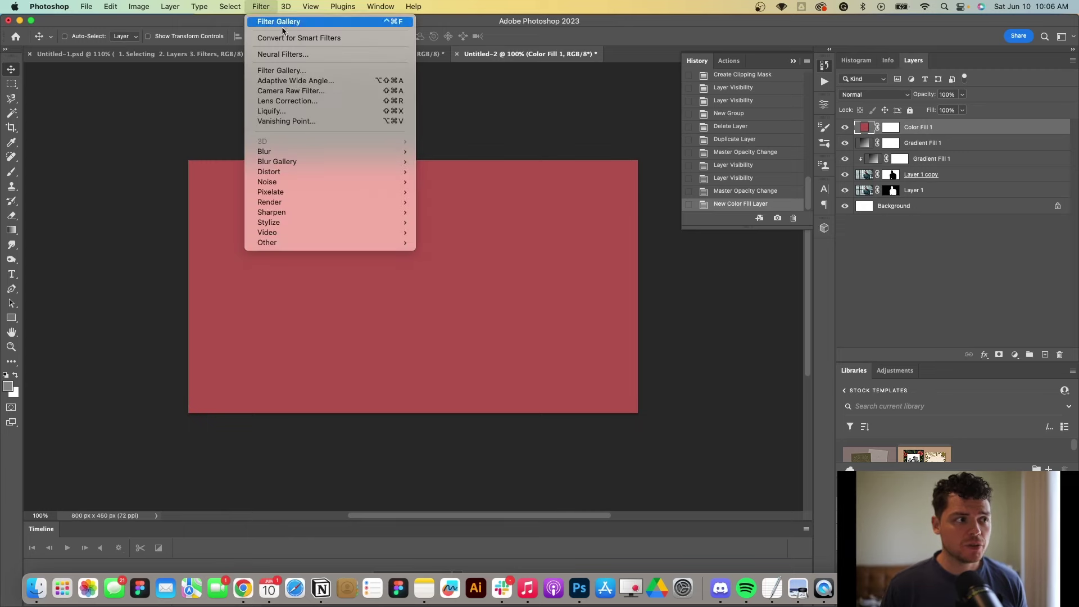
pyautogui.click(297, 71)
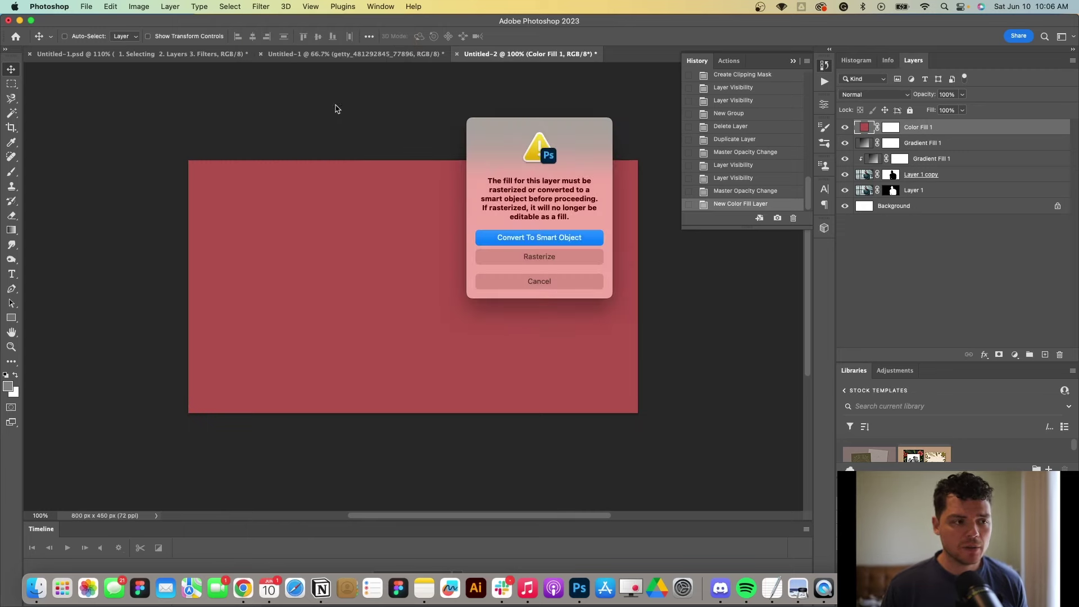
pyautogui.click(555, 256)
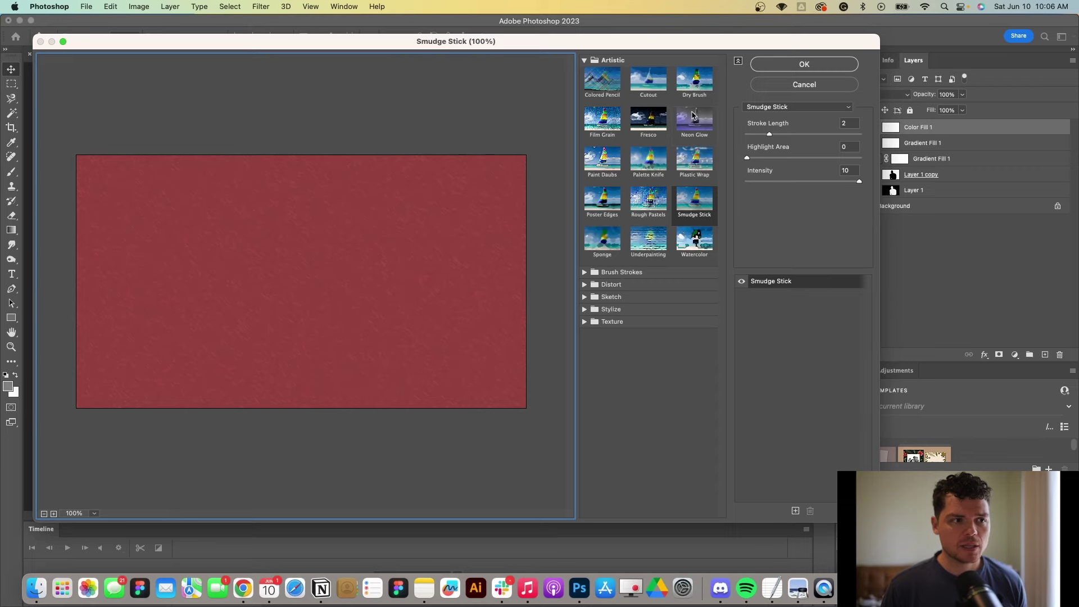
pyautogui.click(602, 79)
pyautogui.click(695, 118)
pyautogui.click(694, 202)
pyautogui.click(820, 134)
pyautogui.click(780, 158)
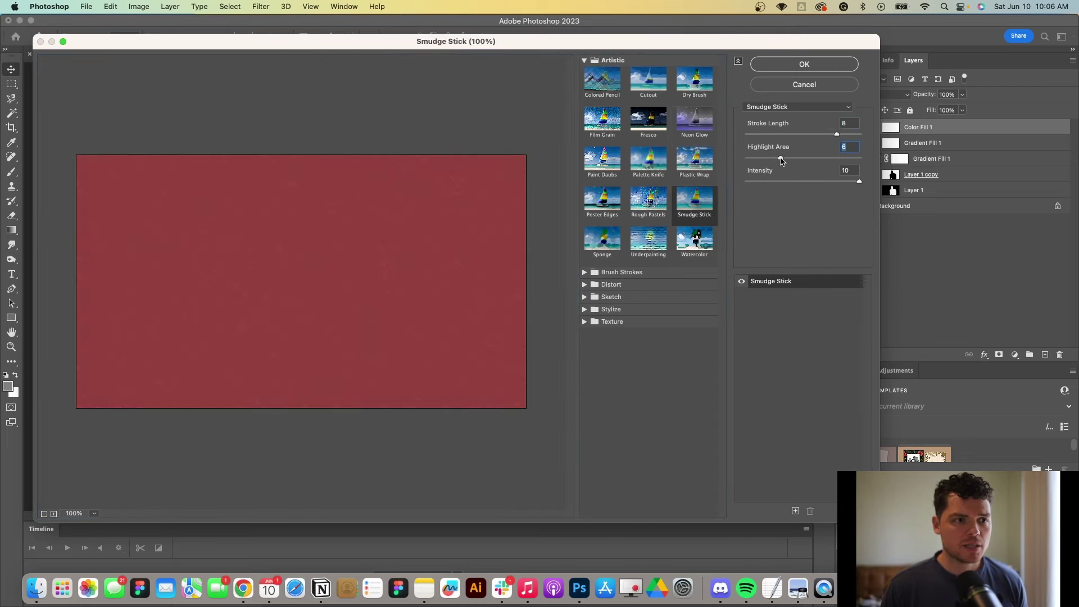
pyautogui.press('Return')
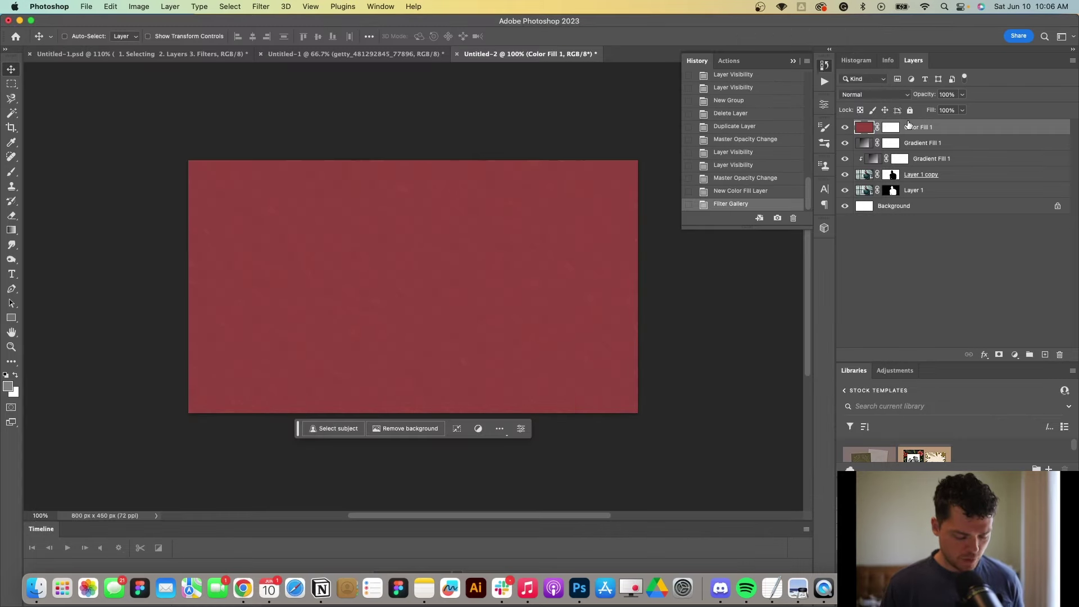
# Step: Duplicate the filtered color fill layer twice, hide the topmost copy and make the middle copy active
pyautogui.press('super+j')
pyautogui.press('super+j')
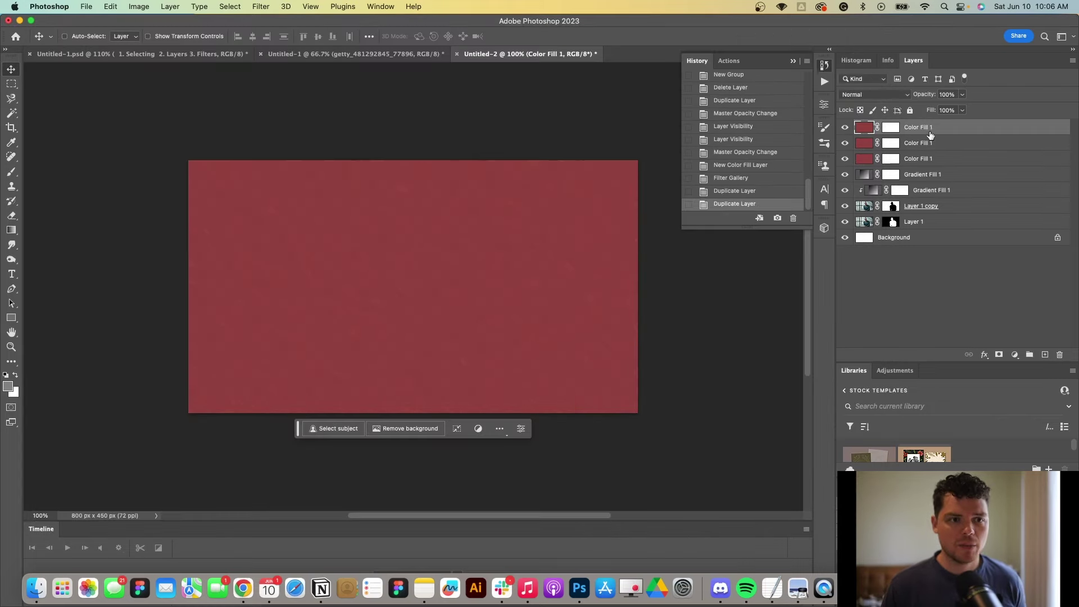
pyautogui.click(930, 145)
pyautogui.click(845, 127)
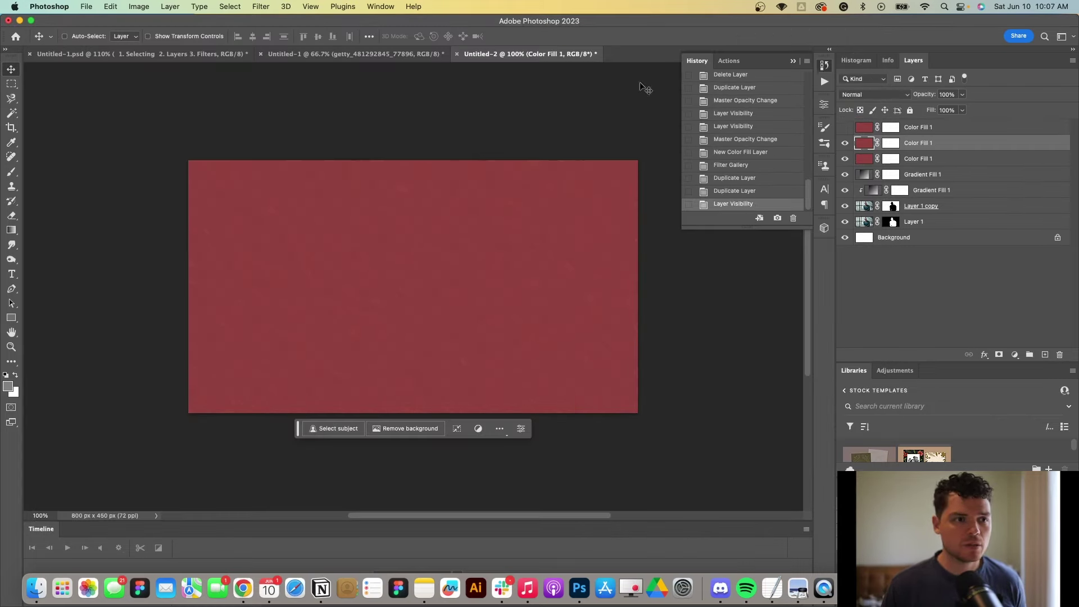
# Step: Open the Filter Gallery for the middle color fill layer and preview several Sketch filters, including Graphic Pen
pyautogui.click(261, 6)
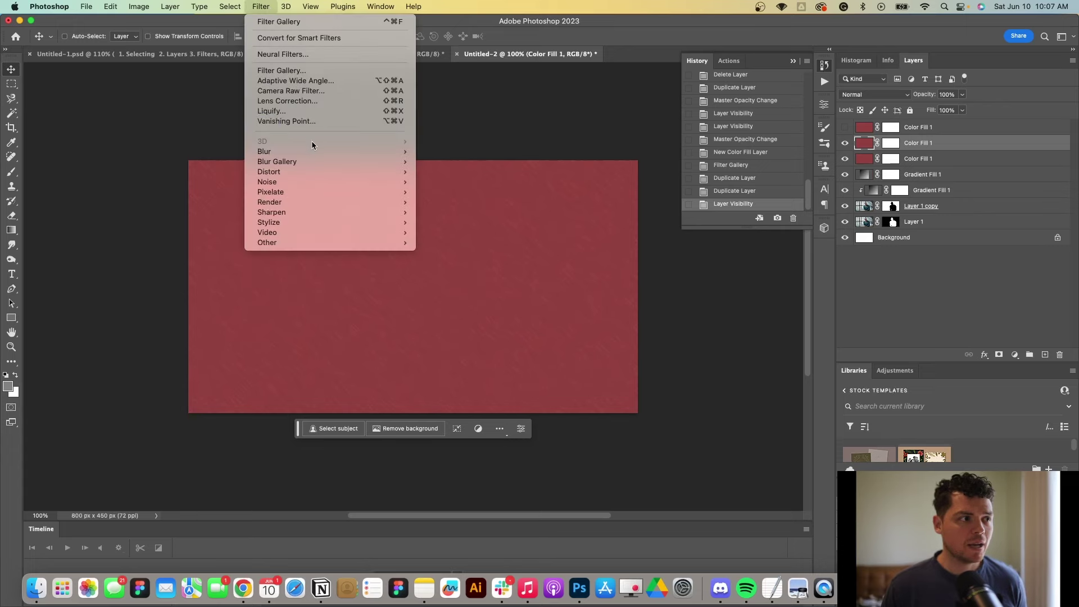
pyautogui.click(308, 72)
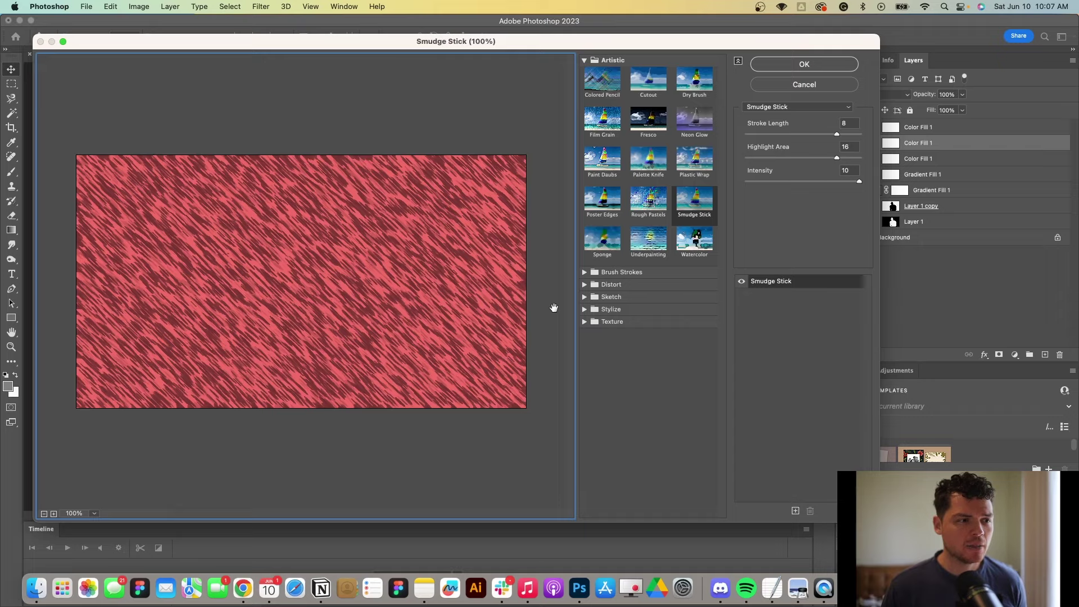
pyautogui.click(612, 296)
pyautogui.click(709, 329)
pyautogui.click(704, 354)
pyautogui.click(692, 402)
pyautogui.click(694, 354)
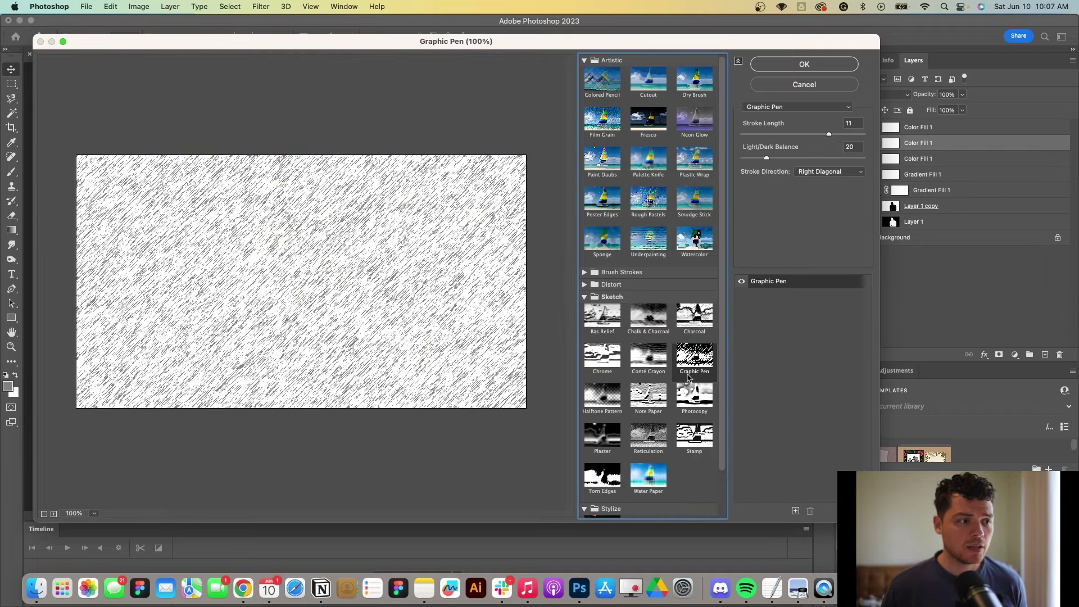
# Step: Preview the Texture filters Craquelure, Grain, Mosaic Tiles, Texturizer, Stained Glass and Patchwork on the middle color fill layer
pyautogui.scroll(-2, 621, 464)
pyautogui.click(585, 512)
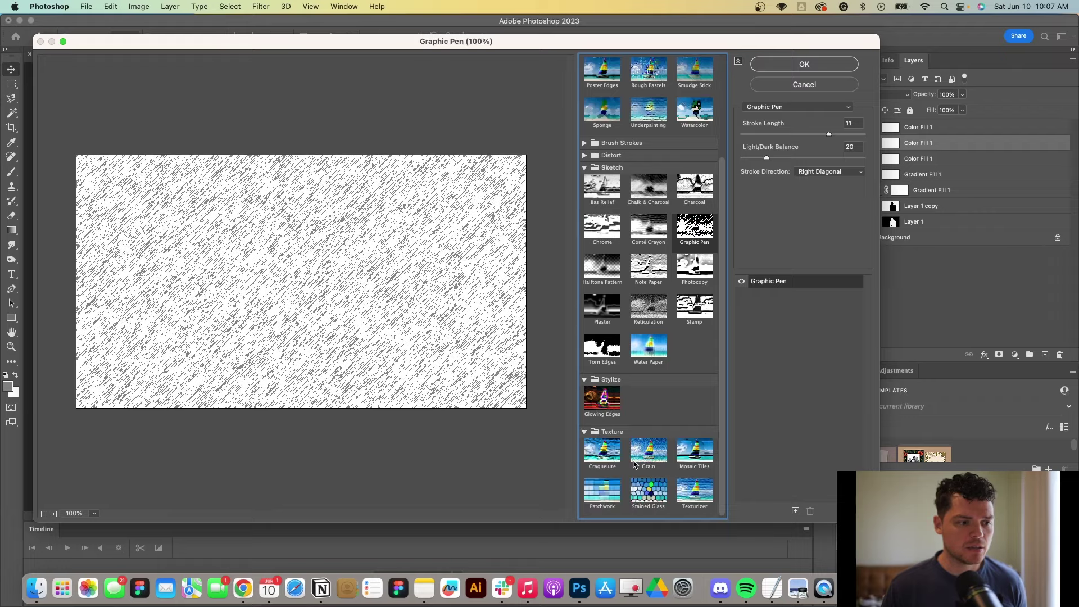
pyautogui.click(606, 453)
pyautogui.click(649, 453)
pyautogui.click(695, 453)
pyautogui.click(695, 492)
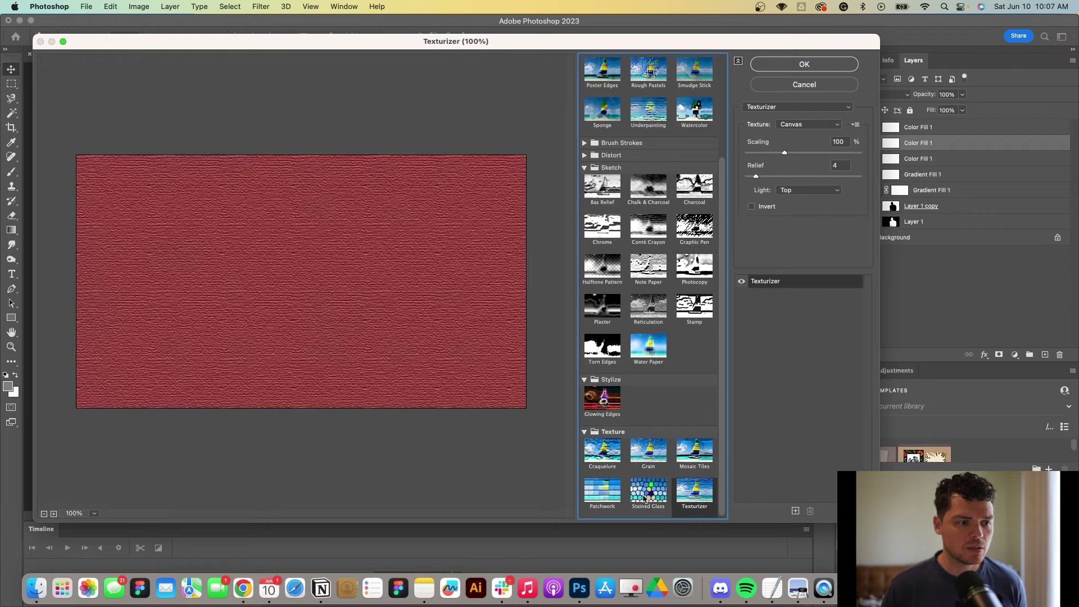
pyautogui.click(649, 492)
pyautogui.click(591, 495)
pyautogui.click(652, 456)
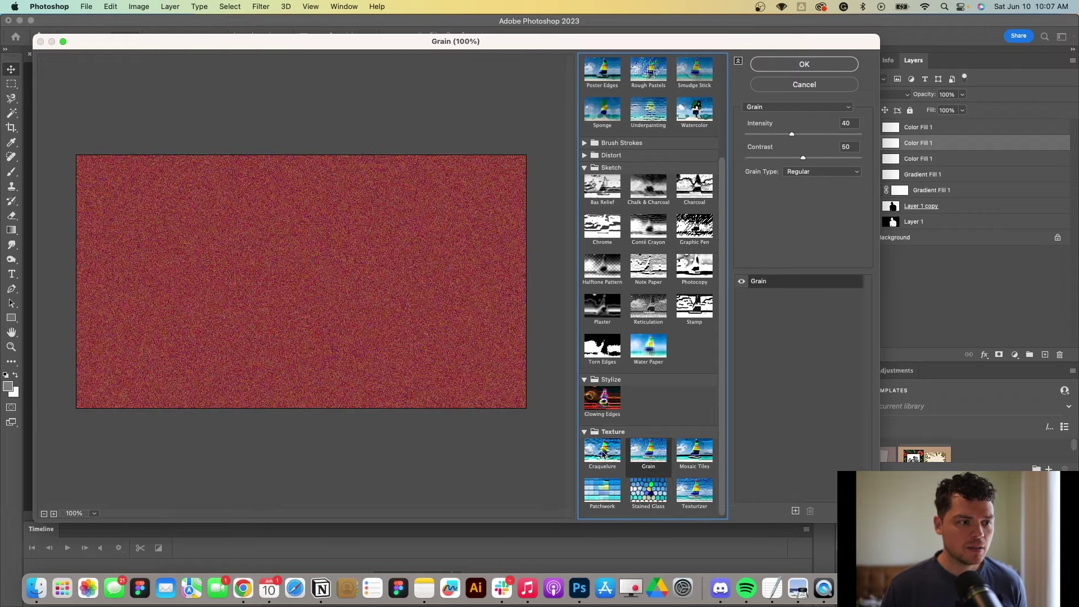
pyautogui.click(604, 454)
pyautogui.click(695, 454)
# Step: Apply the Graphic Pen filter with stroke length 8, light/dark balance 20 and Right Diagonal stroke direction
pyautogui.click(694, 225)
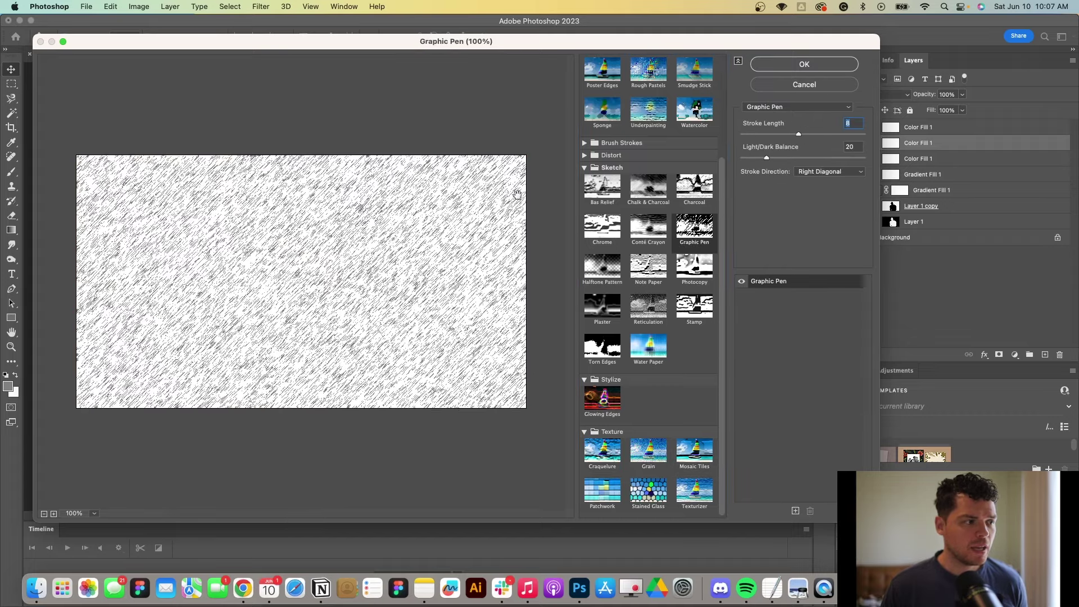
pyautogui.click(812, 66)
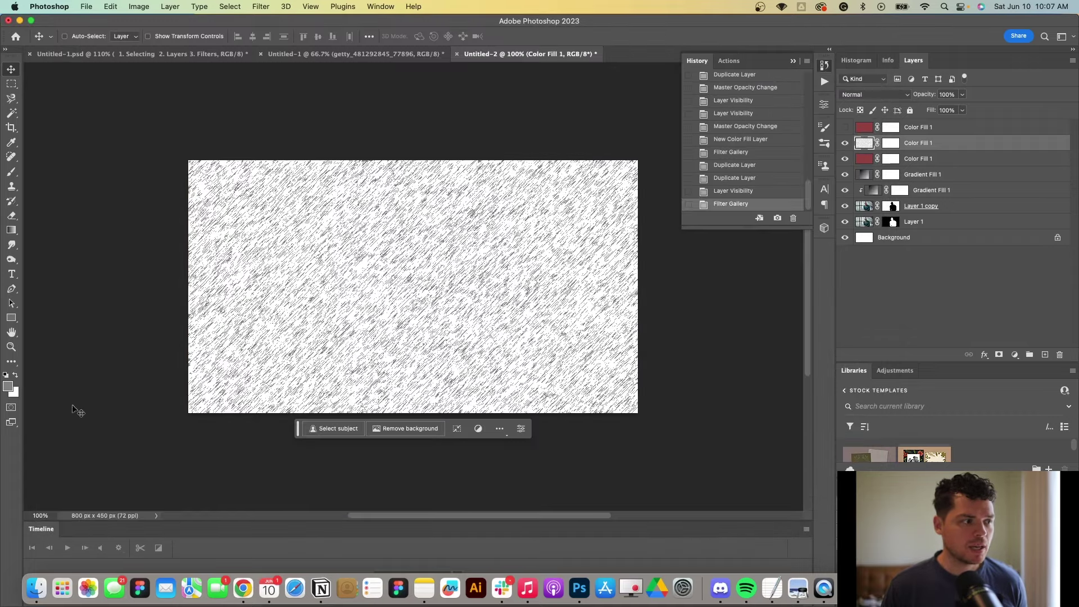
# Step: Set the foreground color to orange-red #cc3714 and return to the Move tool
pyautogui.click(11, 387)
pyautogui.click(259, 195)
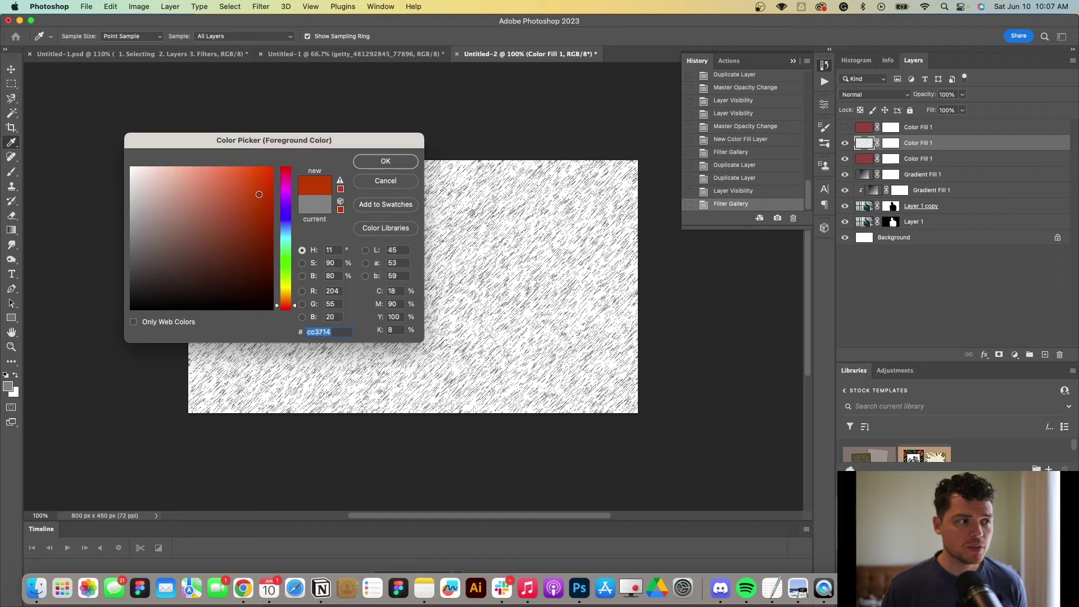
pyautogui.click(412, 163)
pyautogui.press('v')
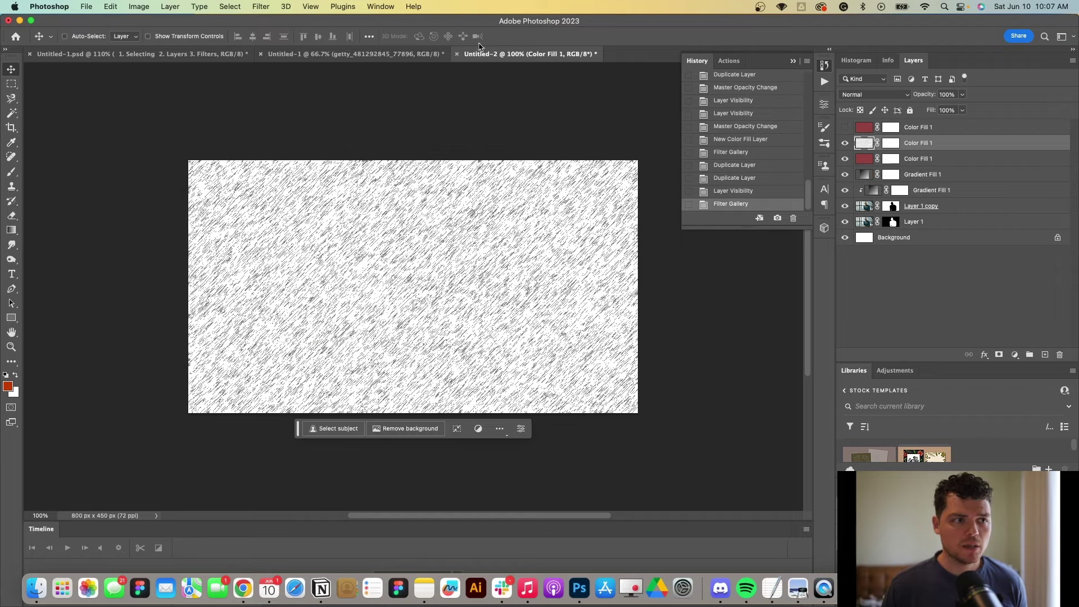
# Step: Reapply the Graphic Pen filter to the middle color fill layer so its strokes use the orange-red foreground color
pyautogui.click(263, 6)
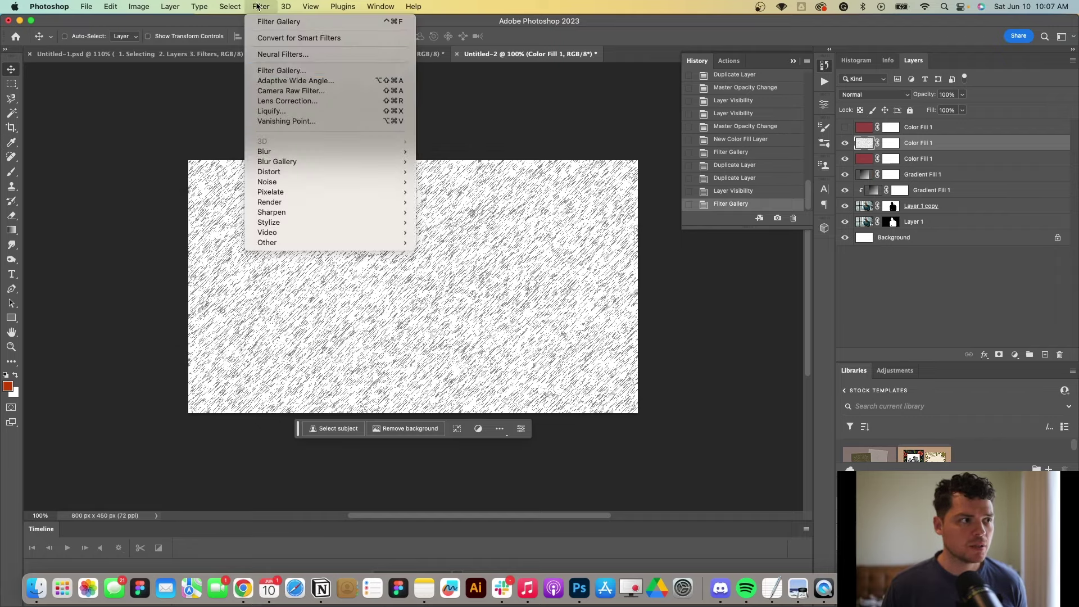
pyautogui.click(291, 75)
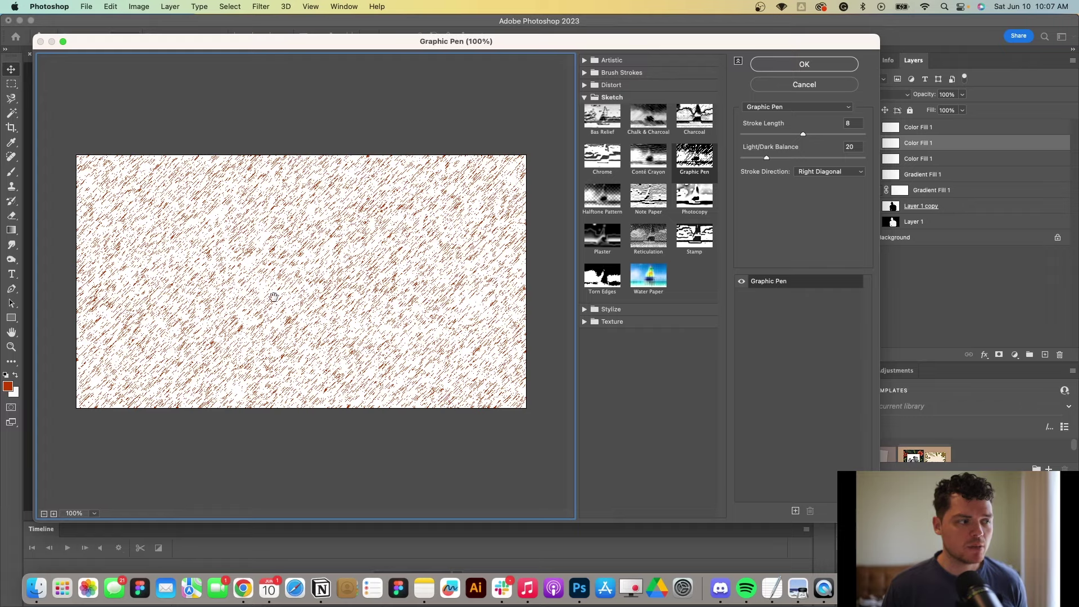
pyautogui.click(794, 67)
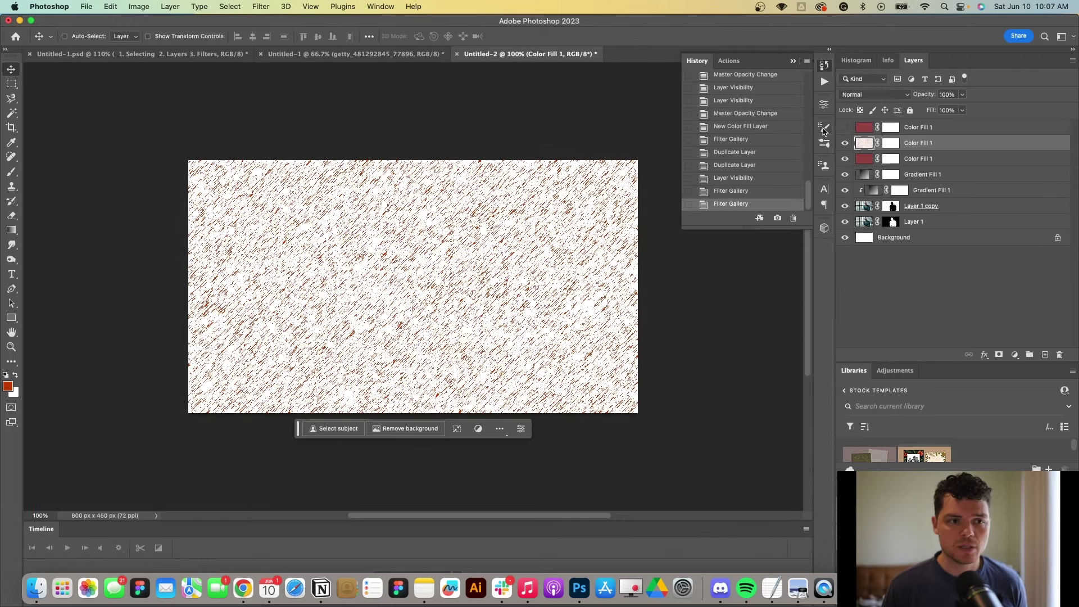
# Step: Select the top Color Fill 1 layer and make it visible
pyautogui.click(865, 127)
pyautogui.click(845, 127)
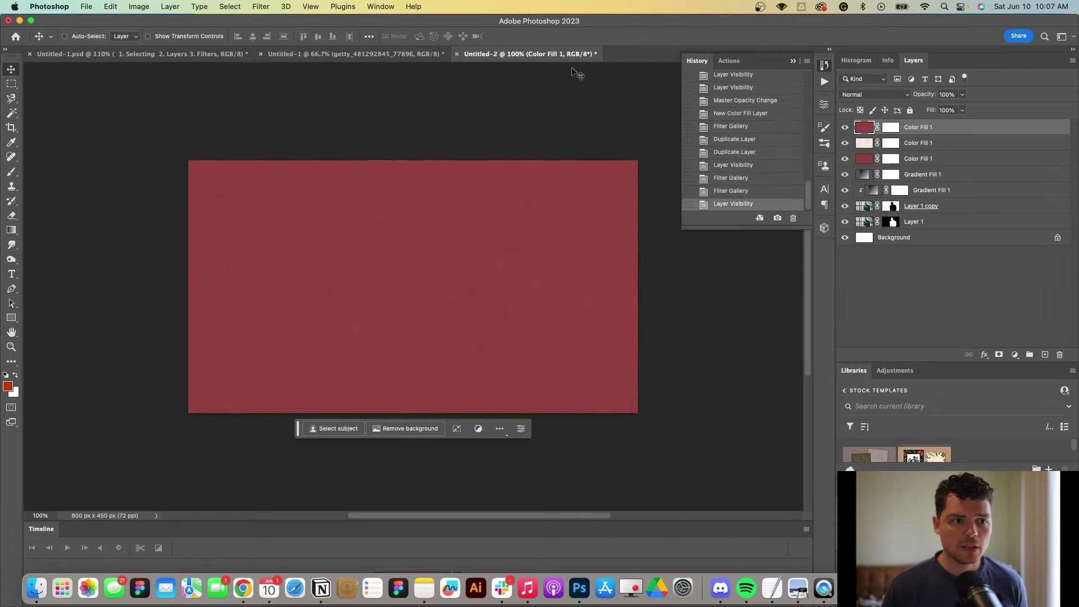
pyautogui.click(261, 7)
pyautogui.click(278, 55)
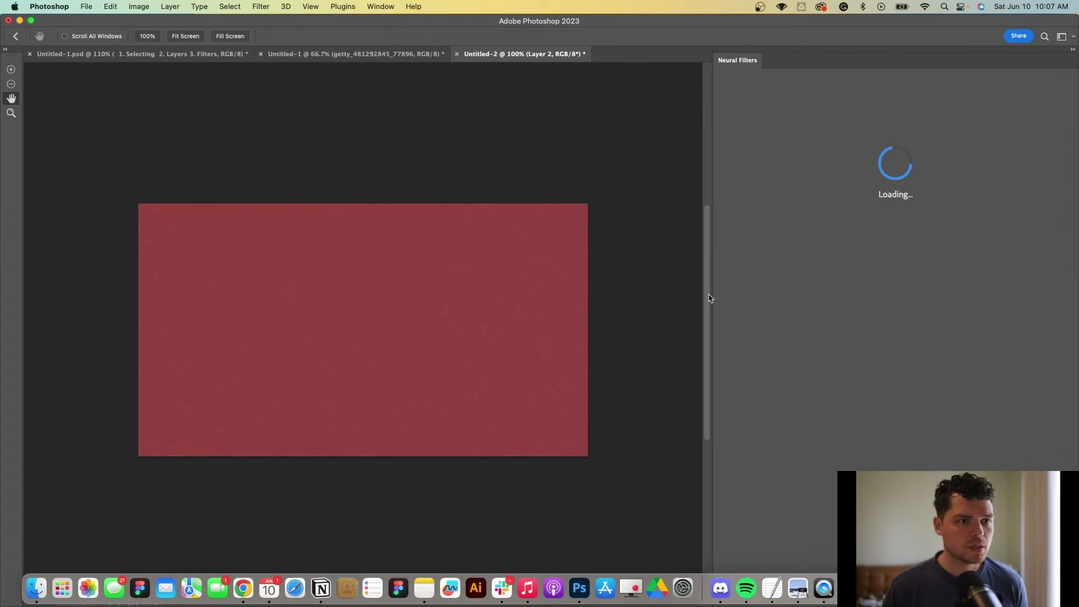
pyautogui.press('Escape')
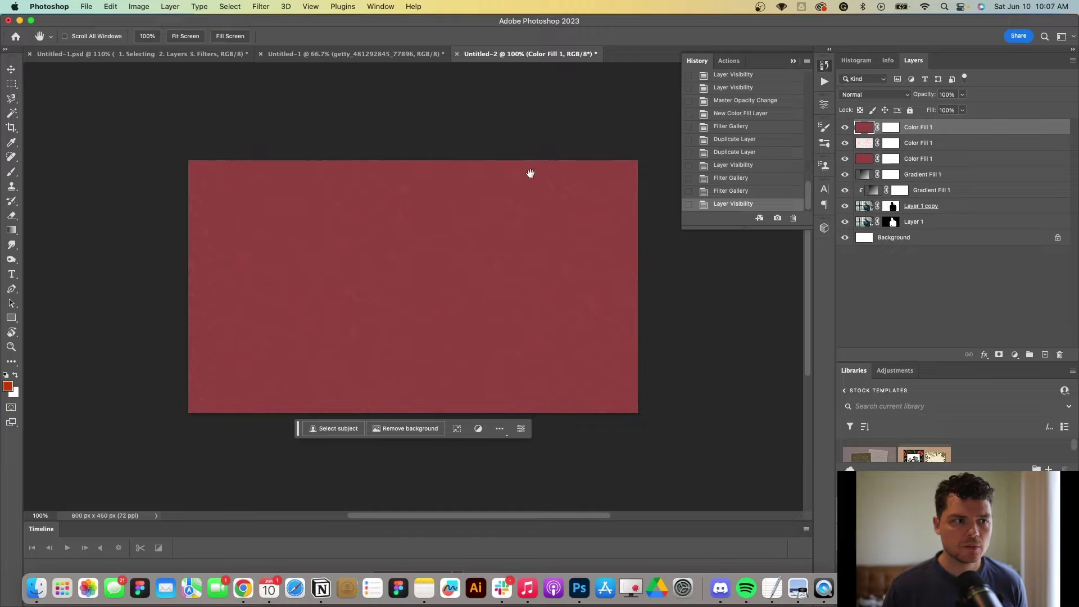
# Step: Toggle the top Color Fill 1 layer's visibility and set the middle Color Fill 1 layer's blend mode to Screen
pyautogui.click(845, 127)
pyautogui.click(933, 143)
pyautogui.click(875, 95)
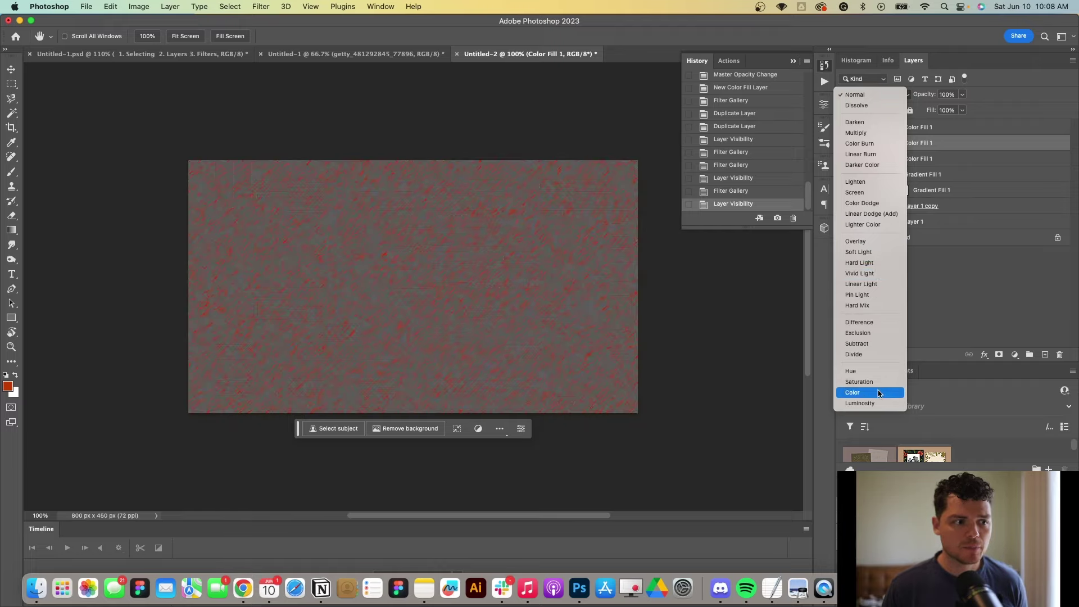
pyautogui.click(855, 192)
# Step: Merge the three Color Fill 1 layers into one and duplicate the merged layer
pyautogui.rightClick(934, 163)
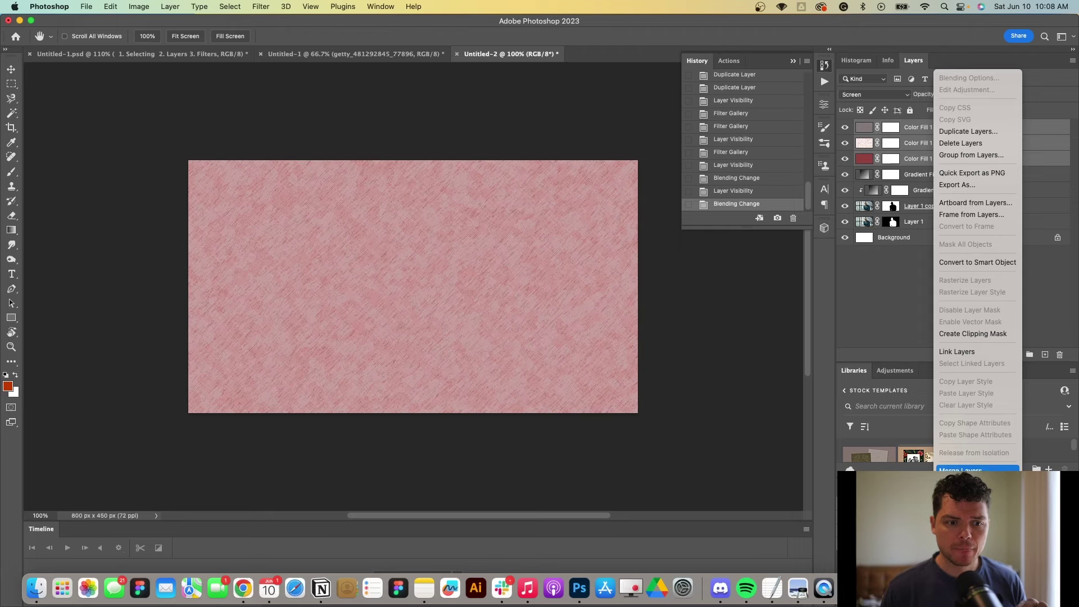
pyautogui.click(962, 470)
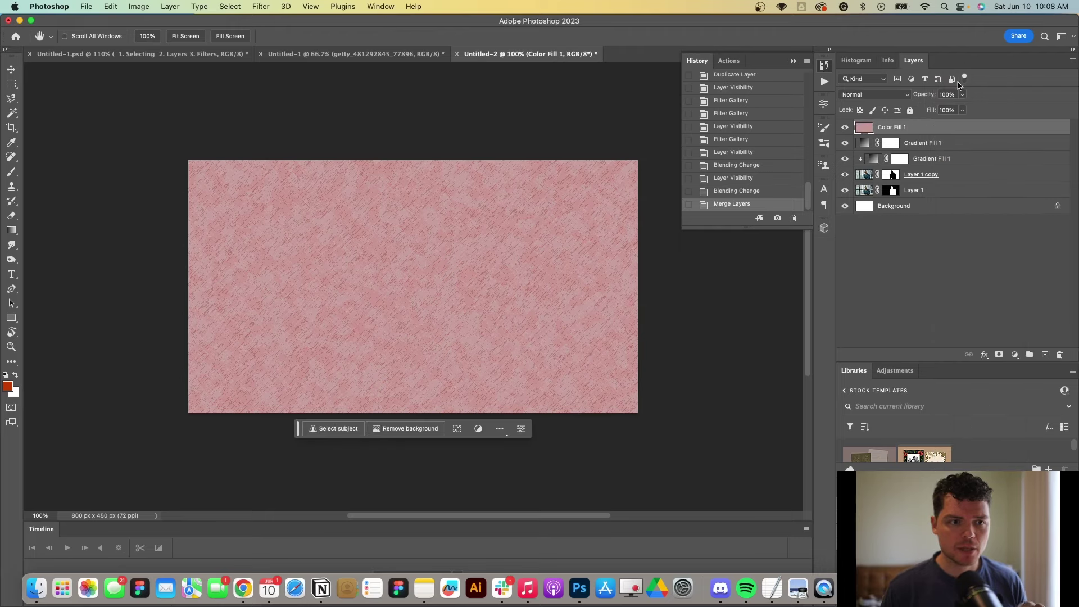
pyautogui.press('super+j')
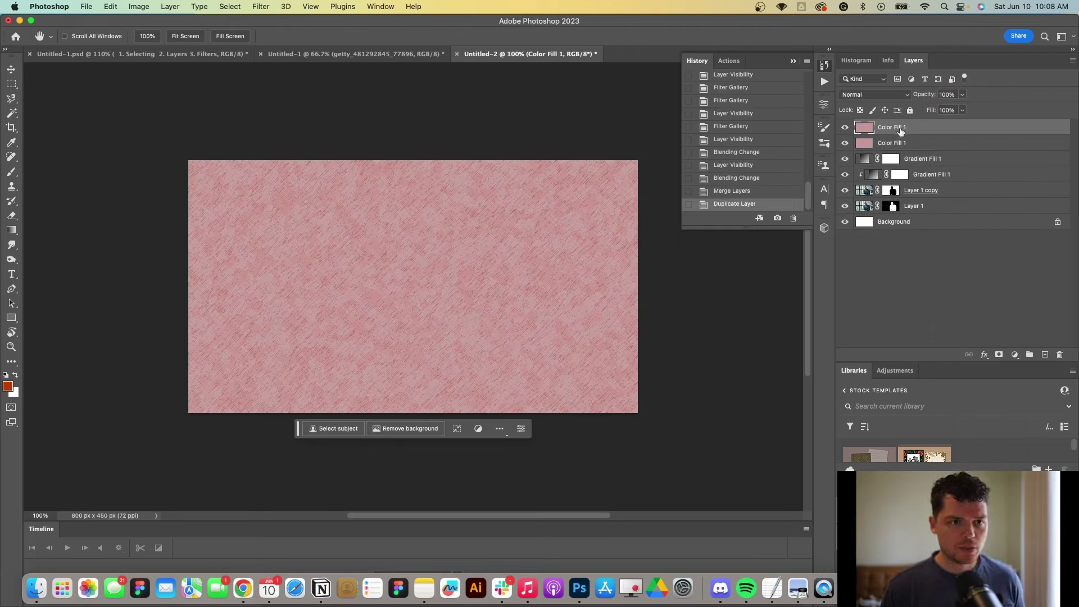
# Step: Apply a Motion Blur filter to the duplicated Color Fill 1 layer
pyautogui.click(259, 6)
pyautogui.moveTo(337, 151)
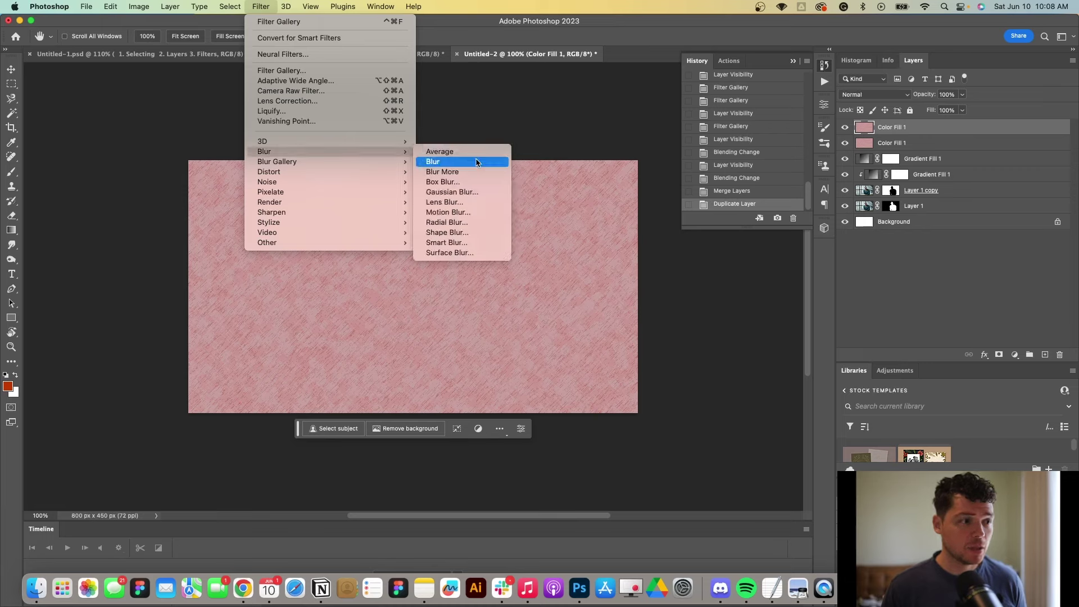
pyautogui.click(481, 212)
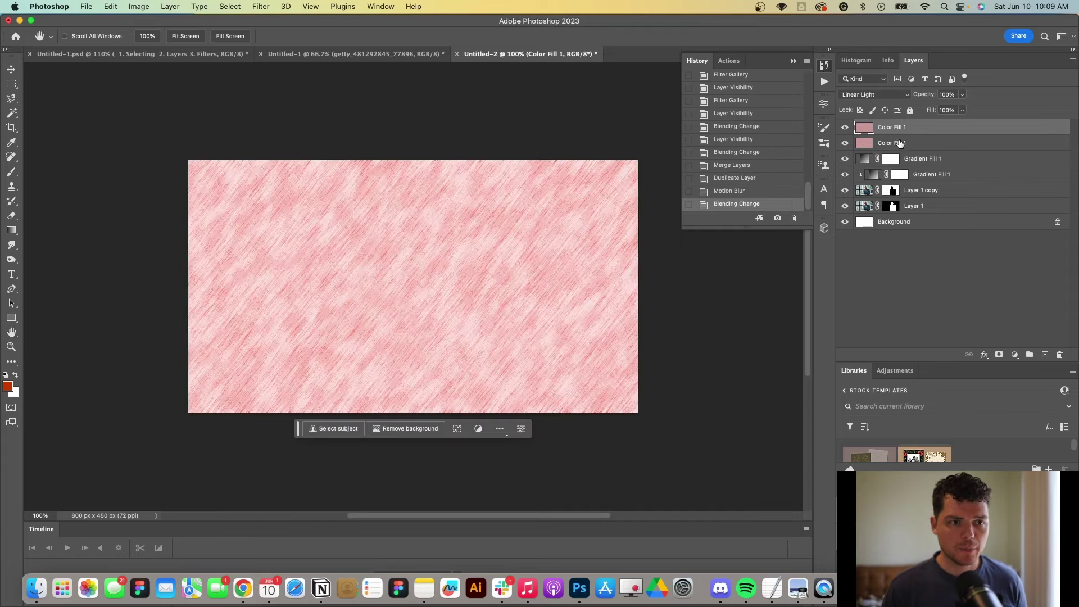
# Step: Merge the motion-blurred Color Fill 1 layer with the Color Fill 1 layer beneath it
pyautogui.keyDown('shift'); pyautogui.click(899, 142); pyautogui.keyUp('shift')
pyautogui.rightClick(899, 143)
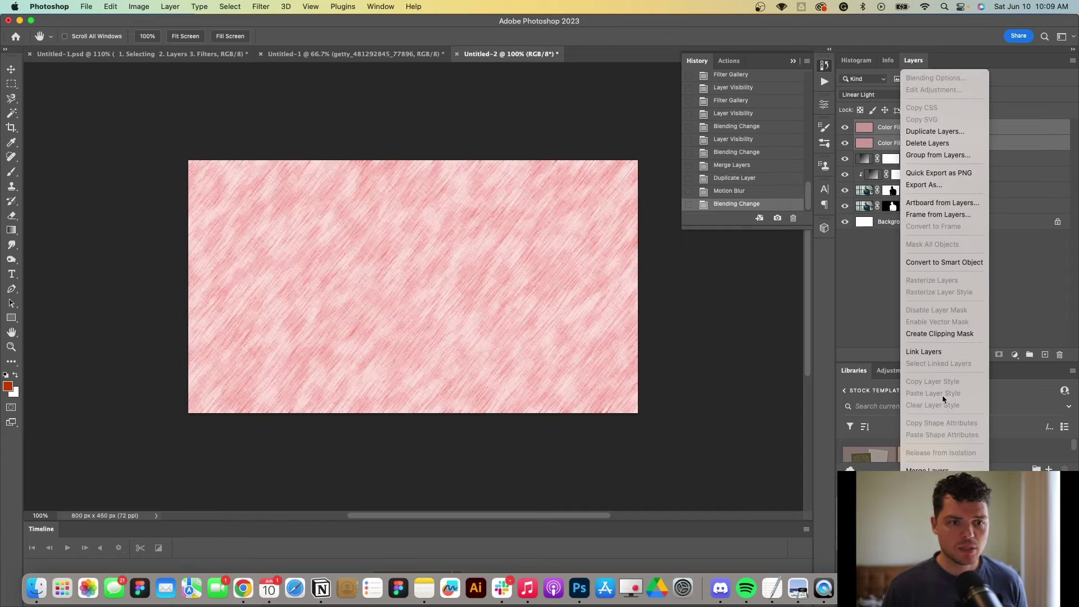
pyautogui.click(928, 470)
# Step: Try Color Dodge on the merged Color Fill 1 layer and settle on the Linear Burn blend mode
pyautogui.click(869, 95)
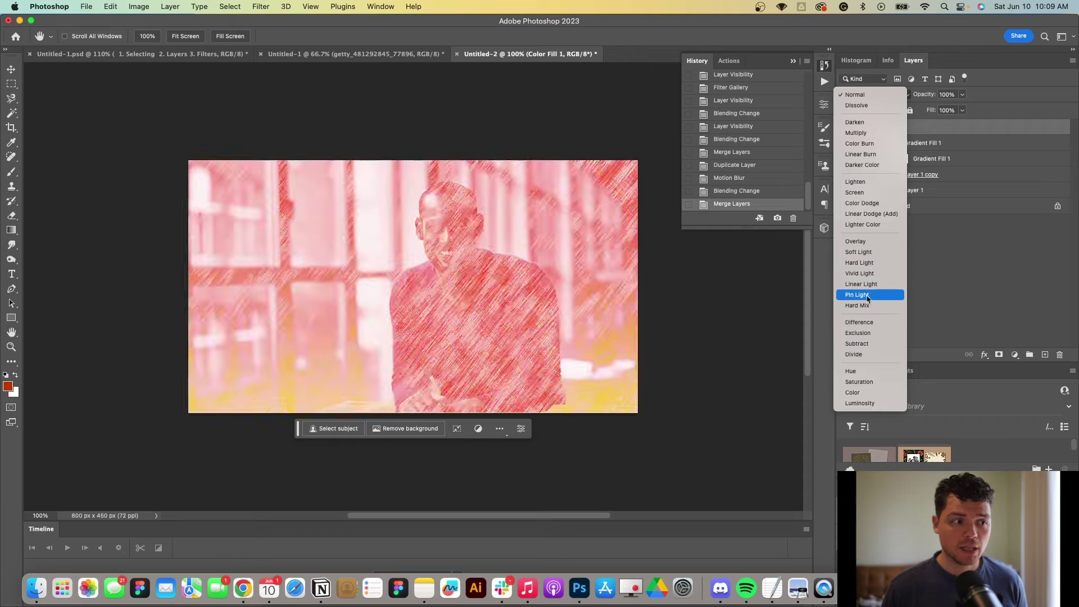
pyautogui.click(862, 203)
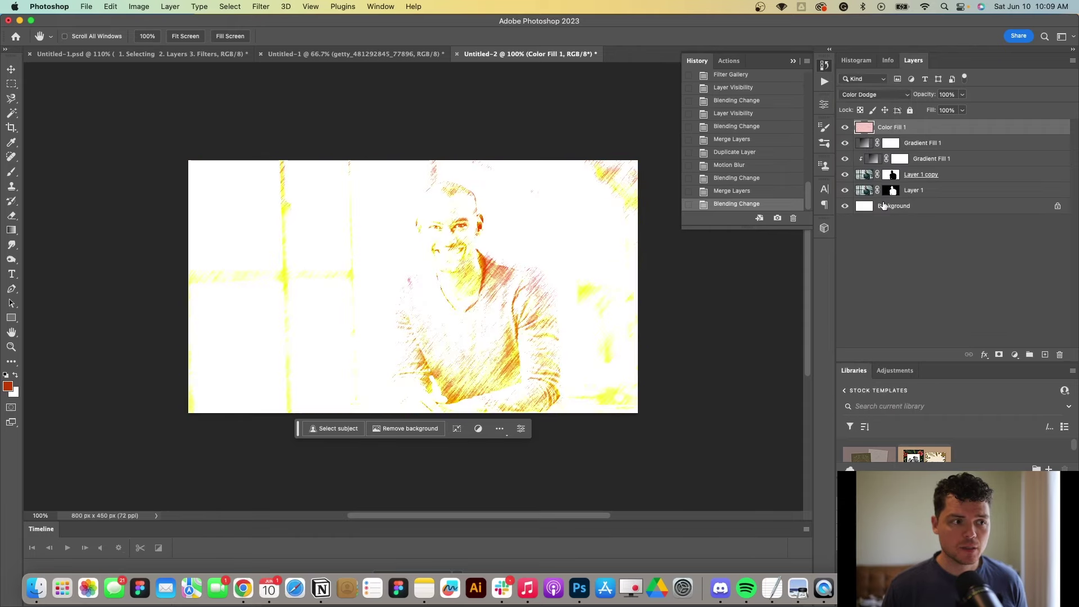
pyautogui.click(875, 96)
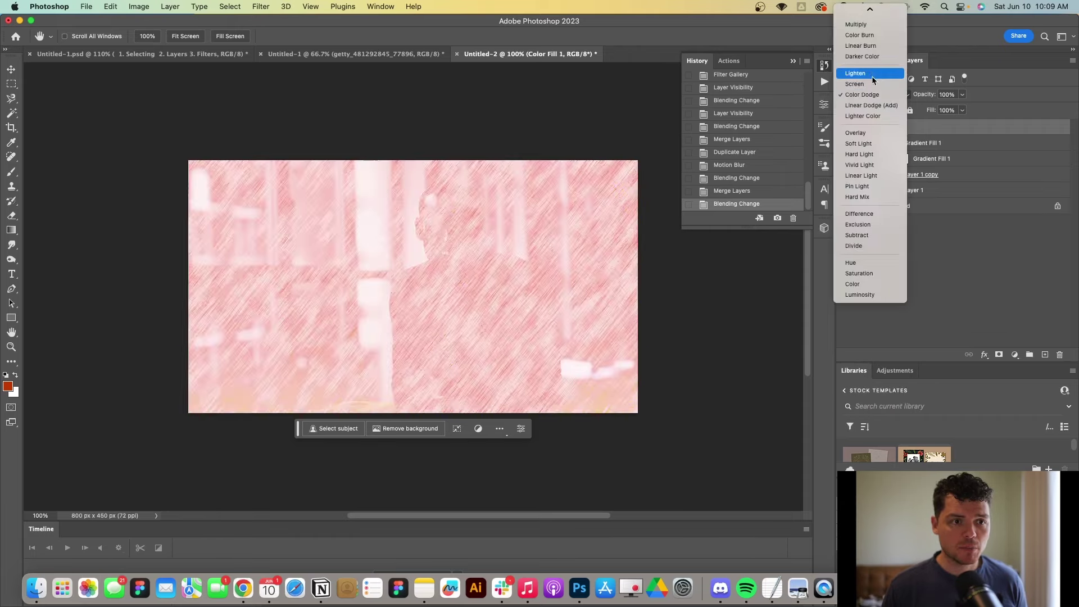
pyautogui.click(875, 46)
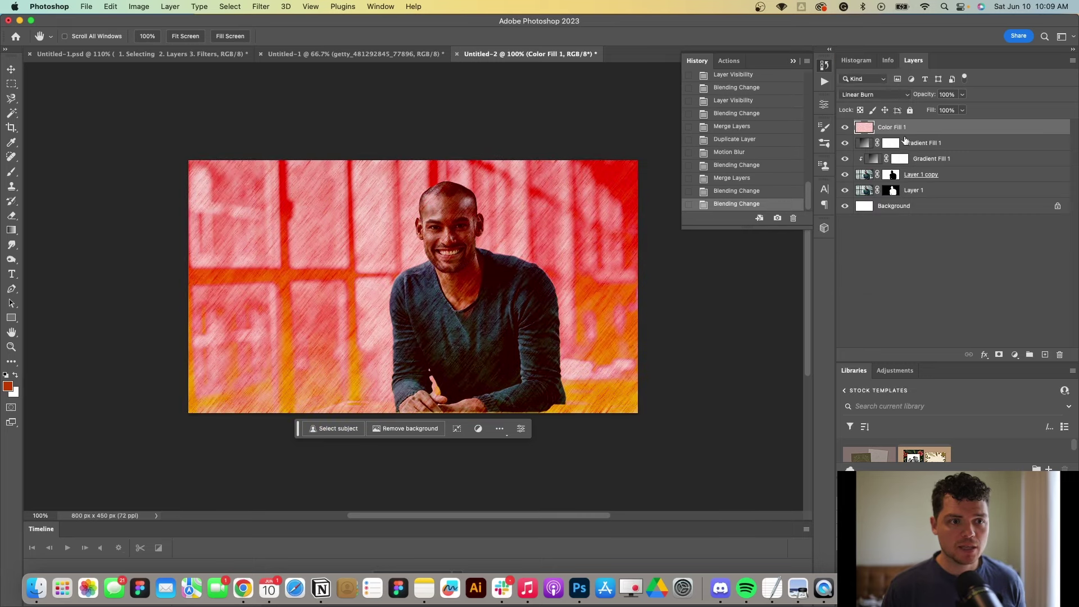
# Step: Move the Color Fill 1 layer below the top Gradient Fill 1 layer and clip it to the layers beneath
pyautogui.moveTo(919, 134); pyautogui.dragTo(915, 151)
pyautogui.keyDown('alt'); pyautogui.click(915, 151); pyautogui.keyUp('alt')
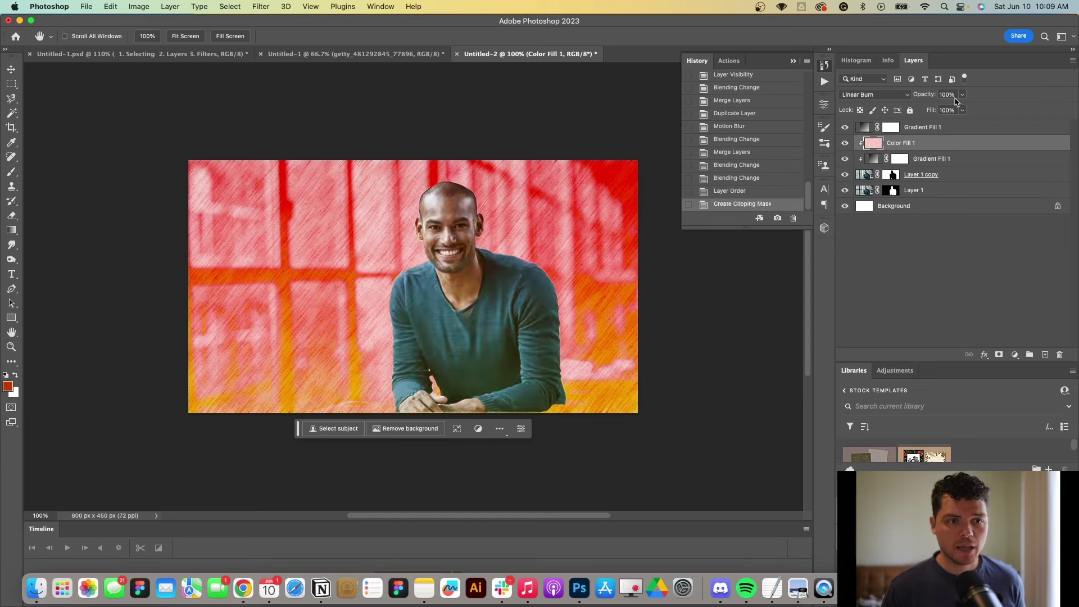
# Step: Adjust the clipped Gradient Fill 1 layer's opacity, then set the clipped Color Fill 1 layer to 37% opacity and change its blend mode
pyautogui.click(961, 97)
pyautogui.moveTo(965, 107)
pyautogui.mouseDown()
pyautogui.moveTo(922, 110)
pyautogui.moveTo(982, 110)
pyautogui.moveTo(970, 110)
pyautogui.mouseUp()
pyautogui.click(922, 159)
pyautogui.click(962, 95)
pyautogui.click(927, 144)
pyautogui.click(959, 109)
pyautogui.click(902, 97)
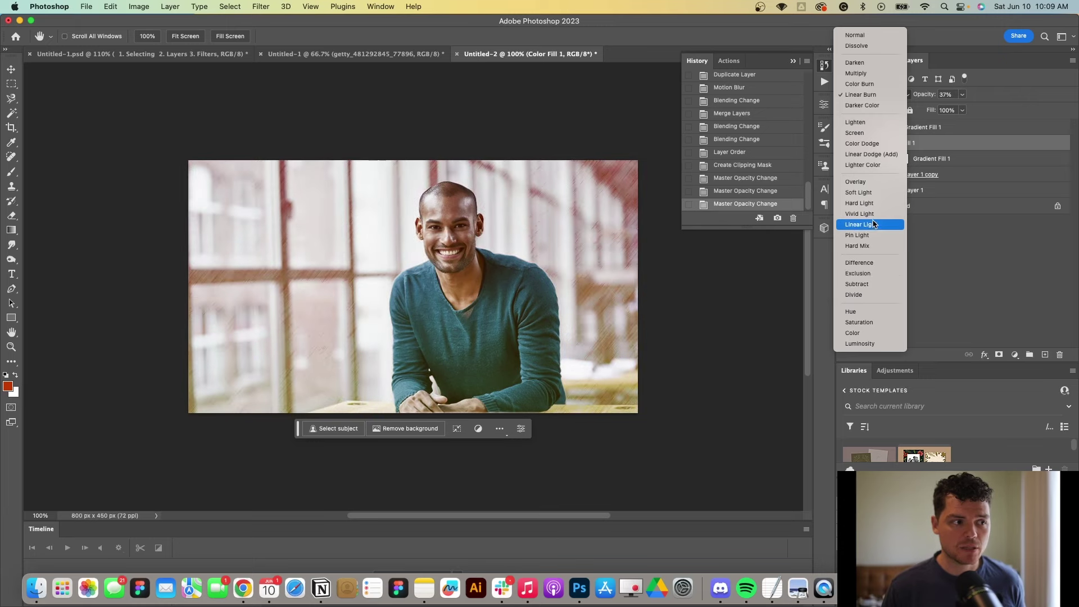
# Step: Duplicate Layer 1 and move the copy so the man's cutout lines up with the original figure
pyautogui.click(951, 193)
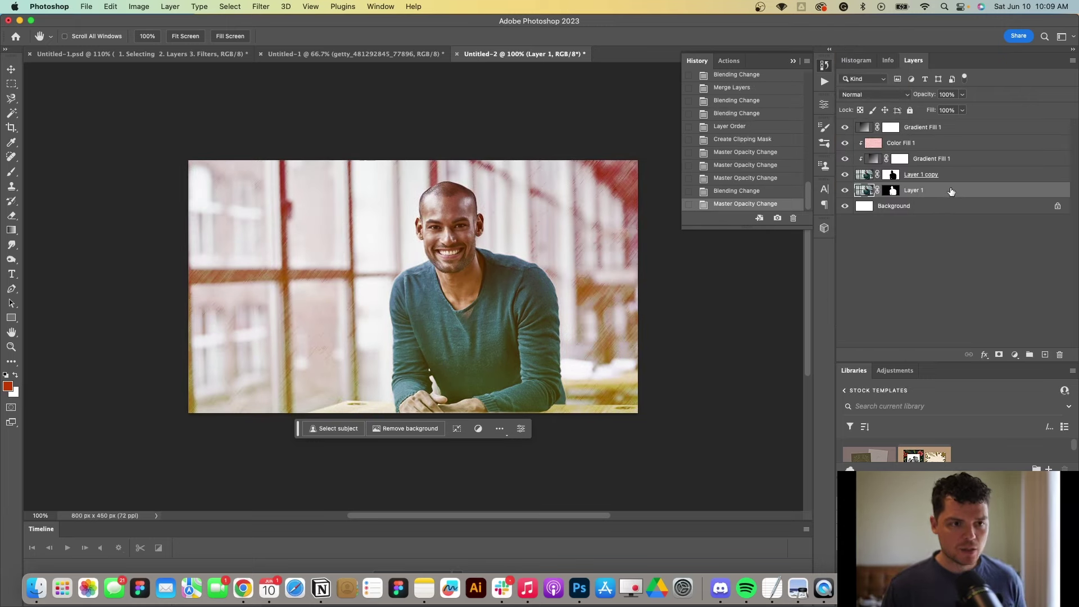
pyautogui.press('super+j')
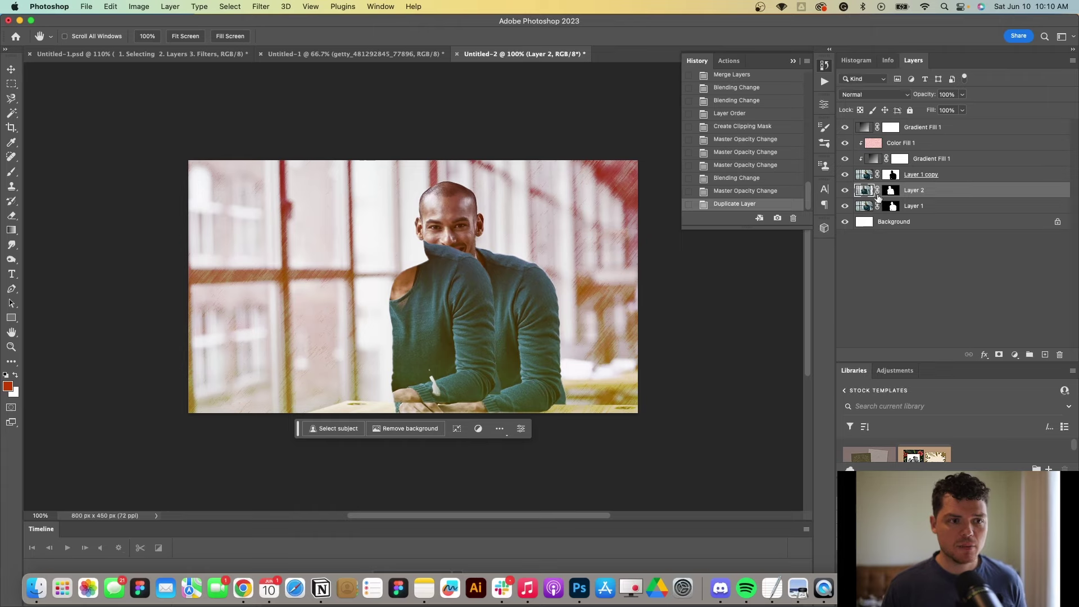
pyautogui.press('v')
pyautogui.moveTo(439, 286); pyautogui.dragTo(506, 286)
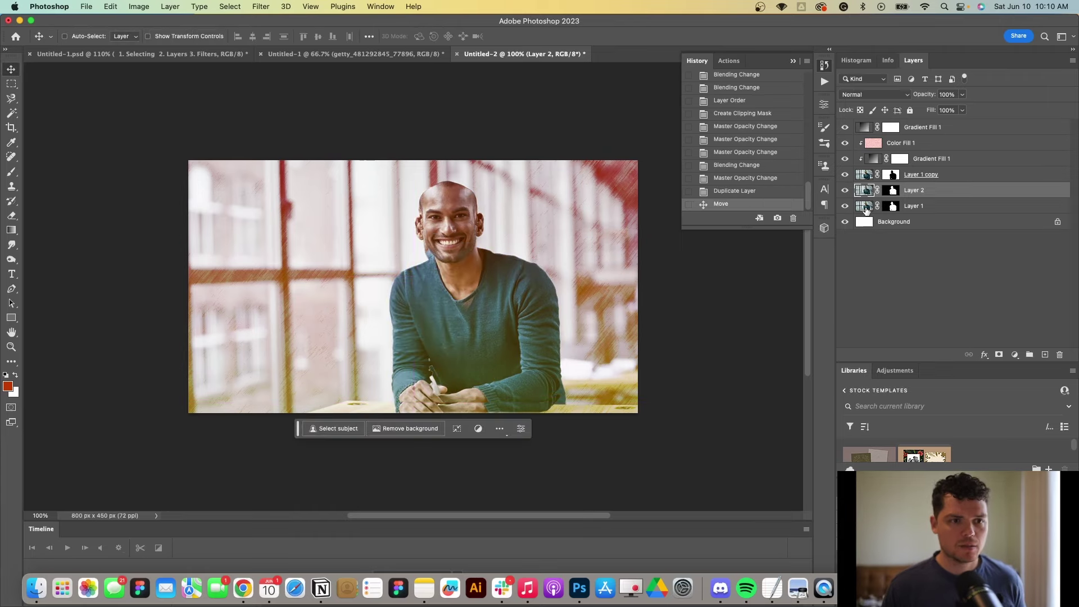
pyautogui.click(872, 94)
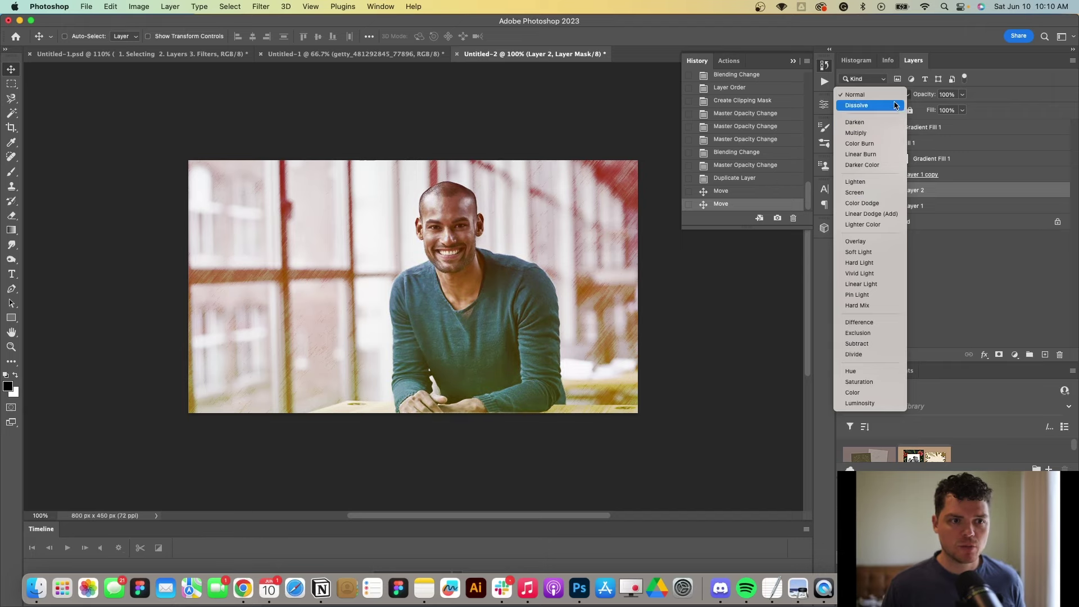
pyautogui.click(1012, 256)
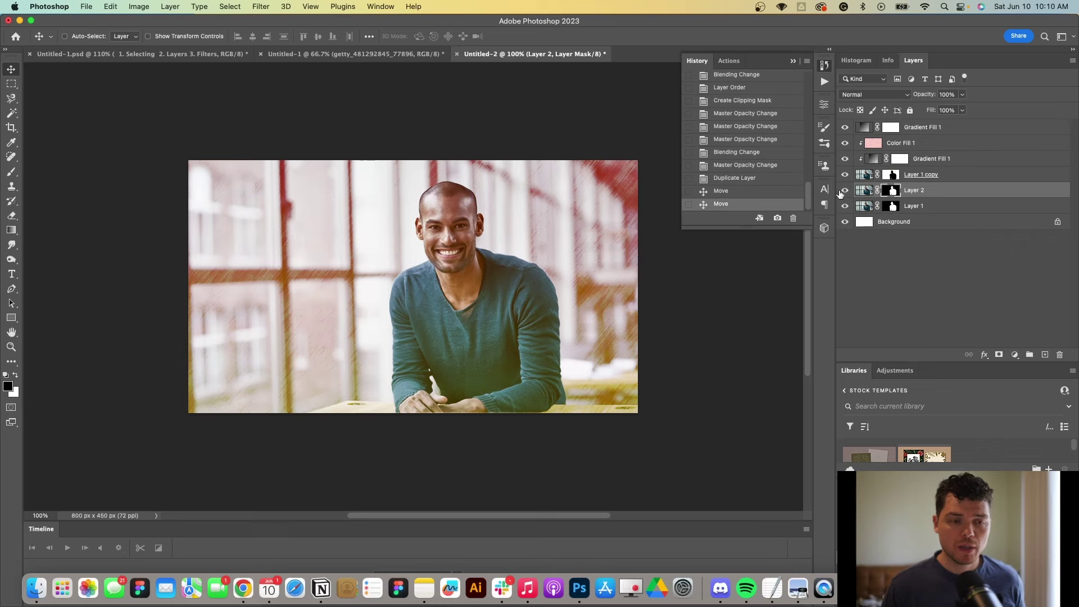
# Step: Add a Brightness/Contrast adjustment layer above Layer 2 with brightness set to 60, leaving it unclipped
pyautogui.click(985, 356)
pyautogui.click(1014, 355)
pyautogui.click(1015, 354)
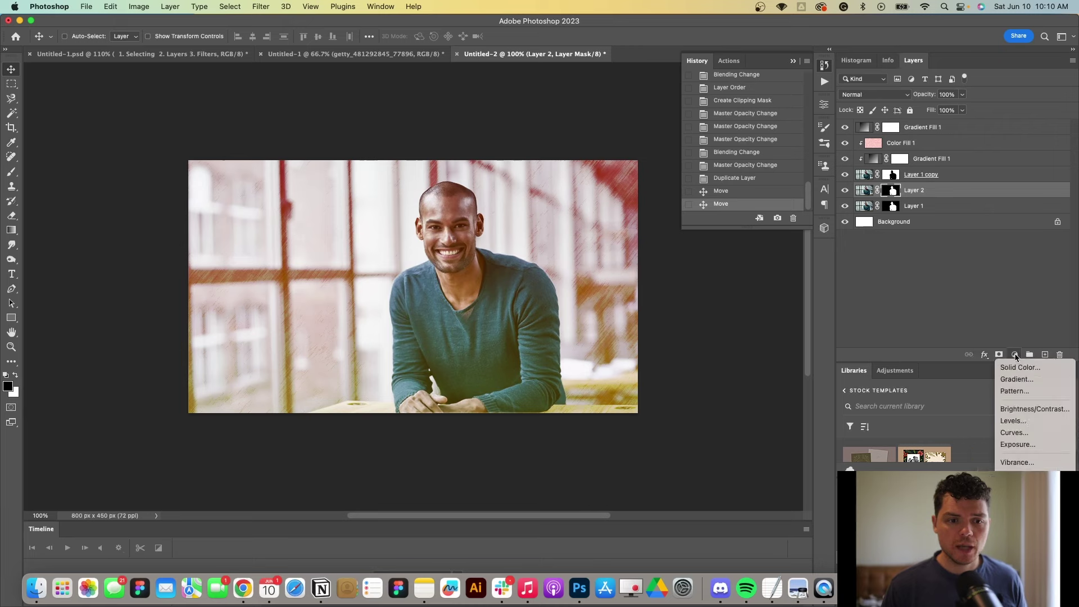
pyautogui.click(1030, 410)
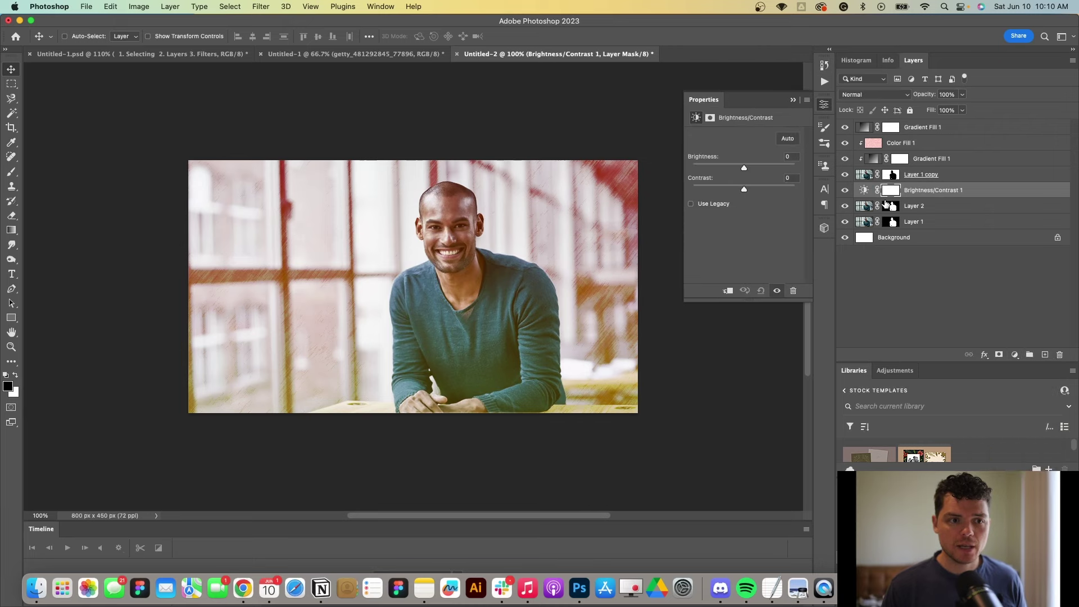
pyautogui.moveTo(744, 167); pyautogui.dragTo(764, 169)
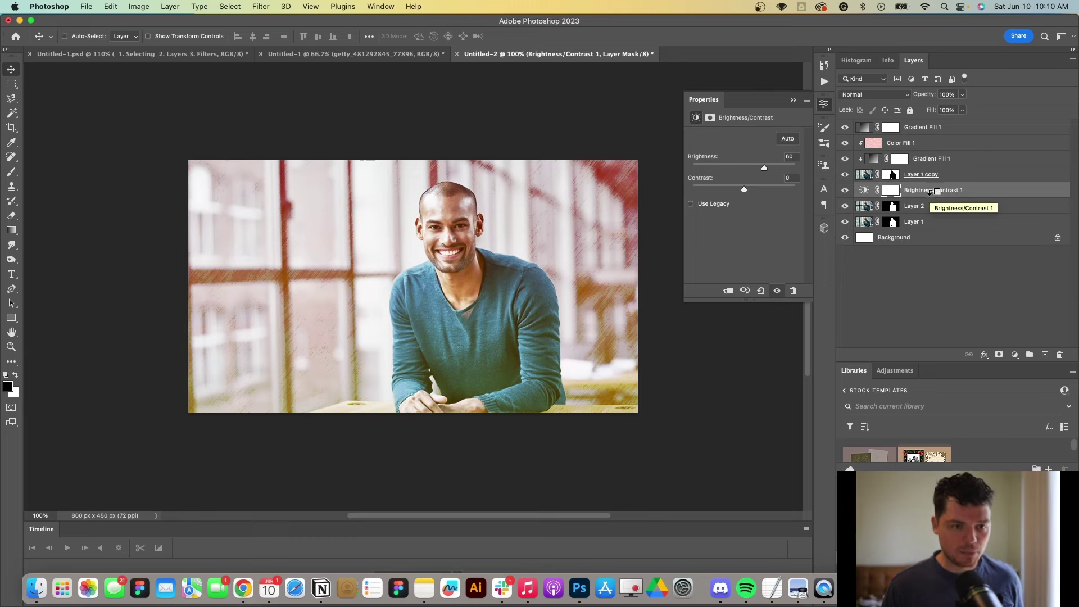
pyautogui.keyDown('alt'); pyautogui.click(930, 198); pyautogui.keyUp('alt')
pyautogui.keyDown('alt'); pyautogui.click(931, 199); pyautogui.keyUp('alt')
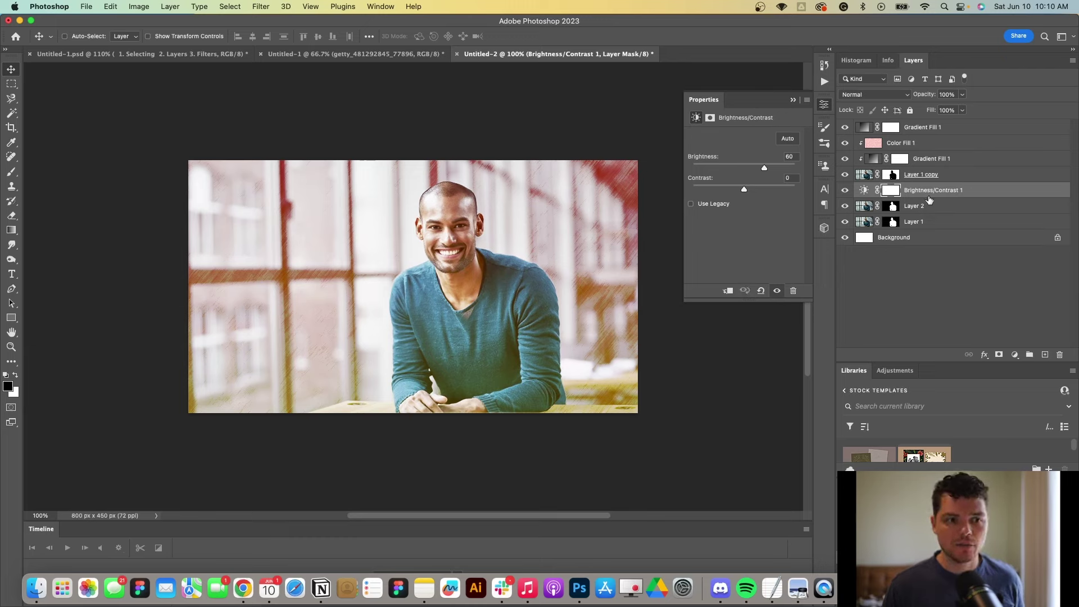
# Step: Open the Brightness/Contrast image adjustment directly on Layer 2 and accept it with brightness and contrast at 0
pyautogui.click(927, 209)
pyautogui.click(138, 6)
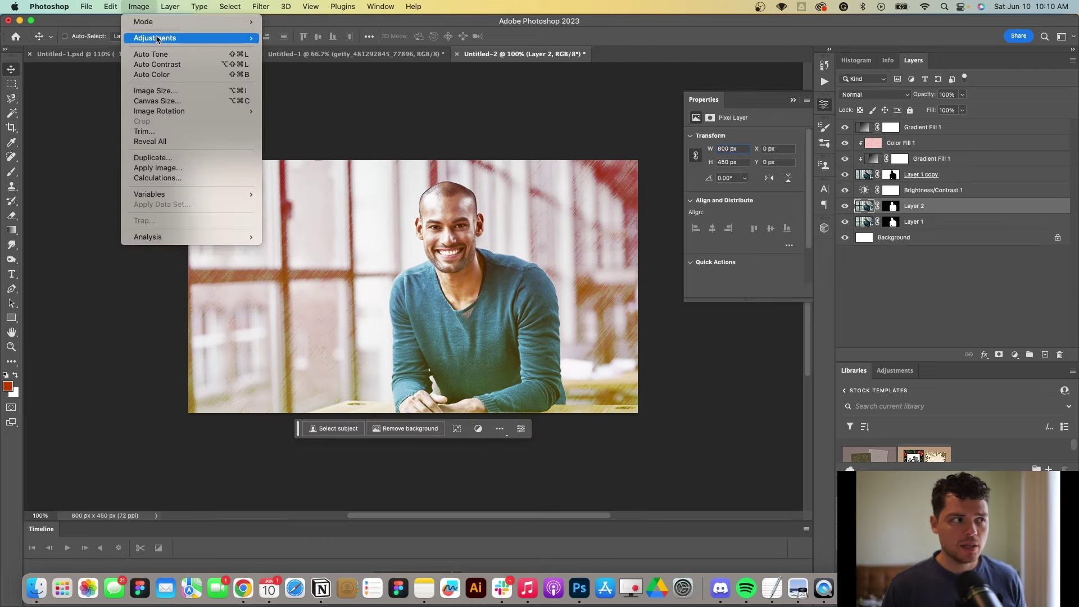
pyautogui.moveTo(169, 37)
pyautogui.click(323, 38)
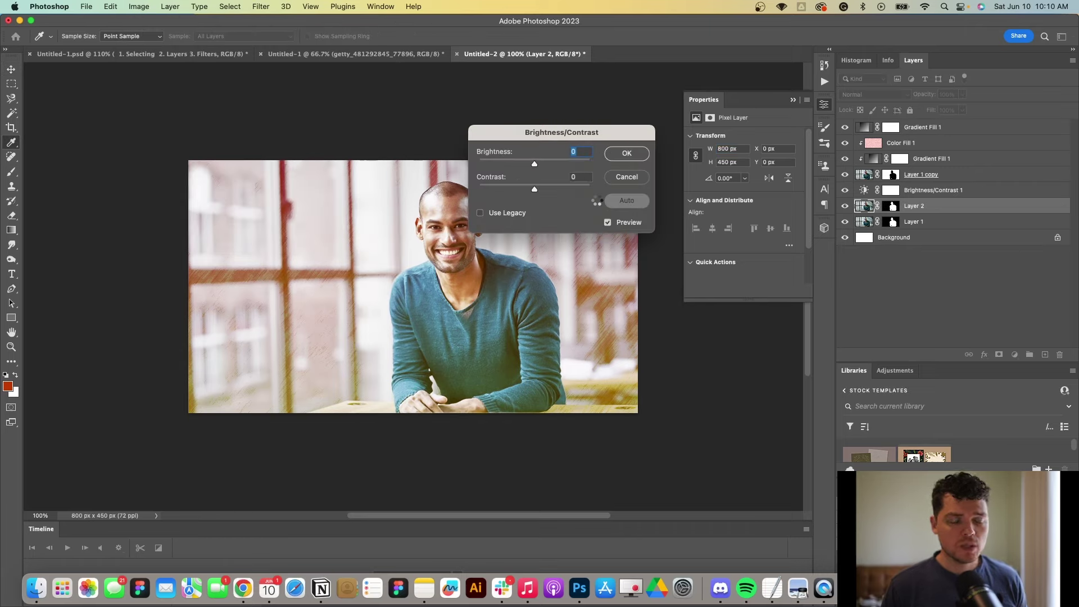
pyautogui.click(626, 154)
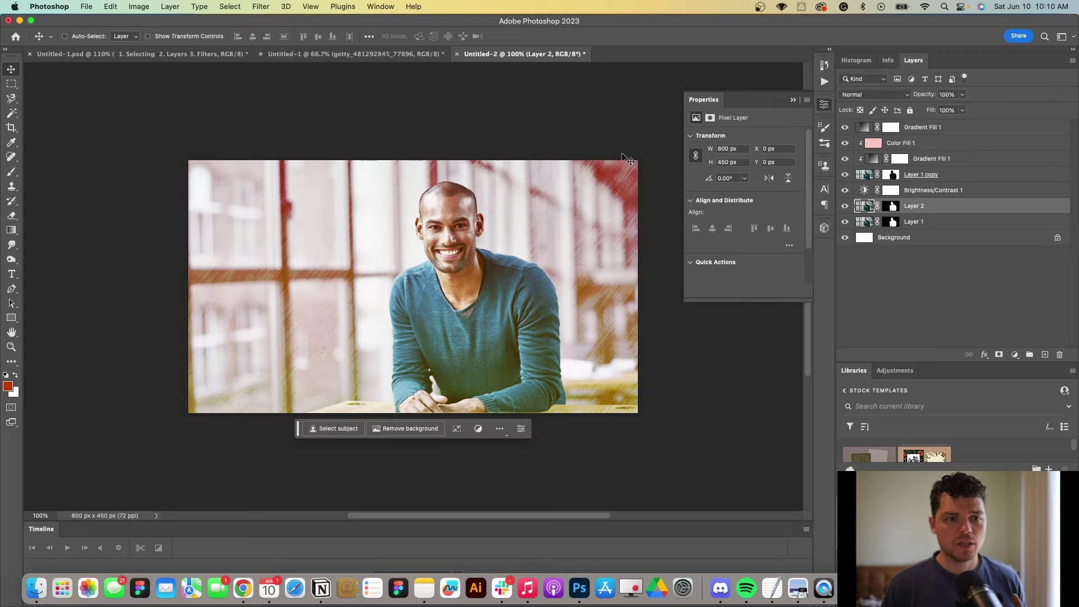
# Step: Convert Layer 2 to a smart object
pyautogui.rightClick(937, 207)
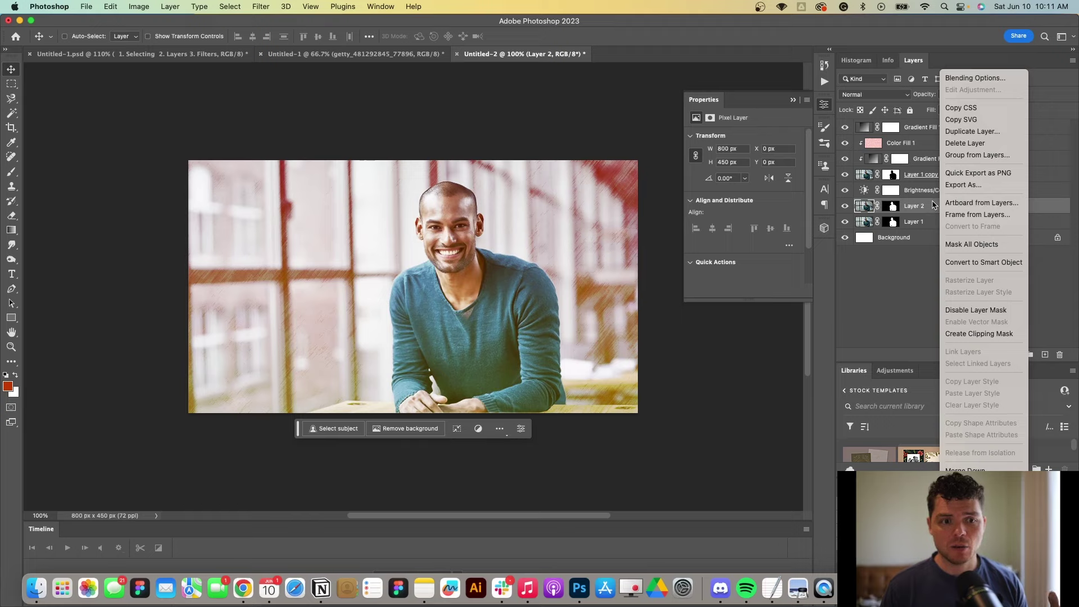
pyautogui.press('Escape')
pyautogui.click(139, 6)
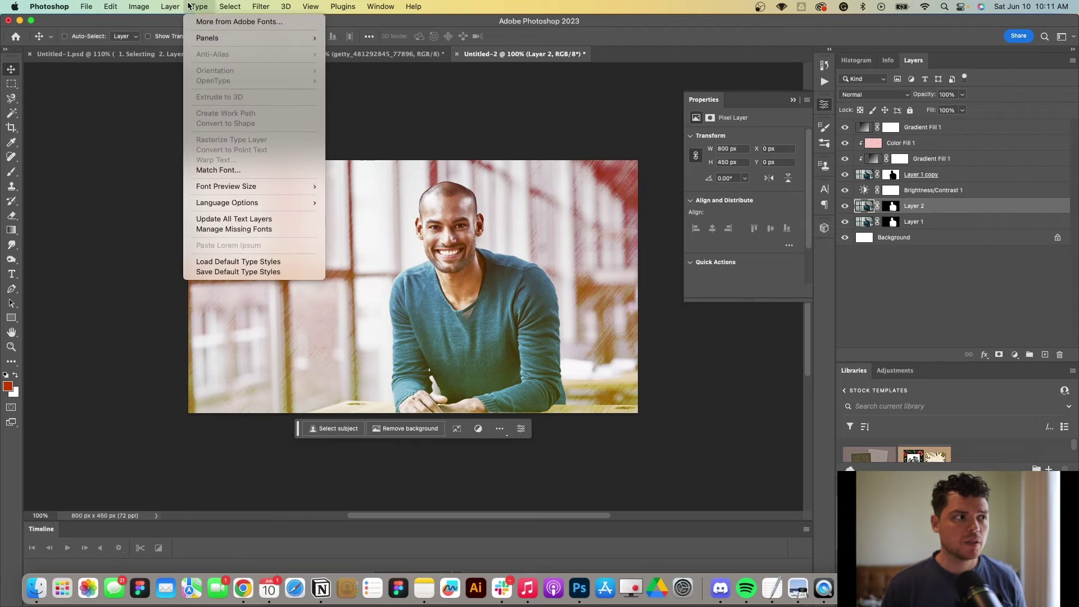
pyautogui.moveTo(217, 225)
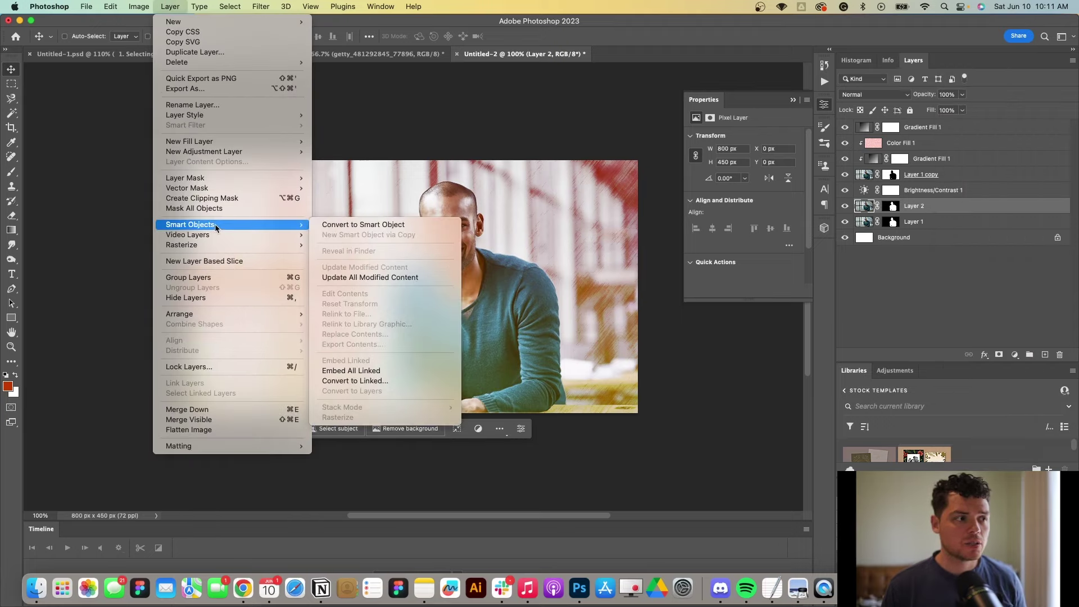
pyautogui.click(379, 224)
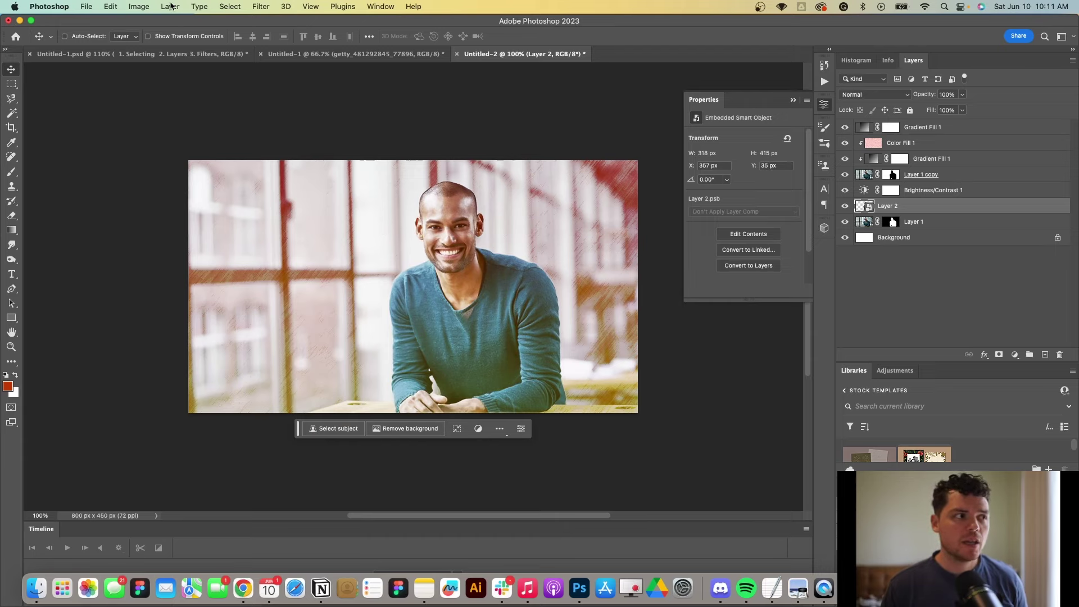
# Step: Apply a Color Balance adjustment to the Layer 2 smart object as an editable smart filter
pyautogui.click(139, 6)
pyautogui.moveTo(186, 38)
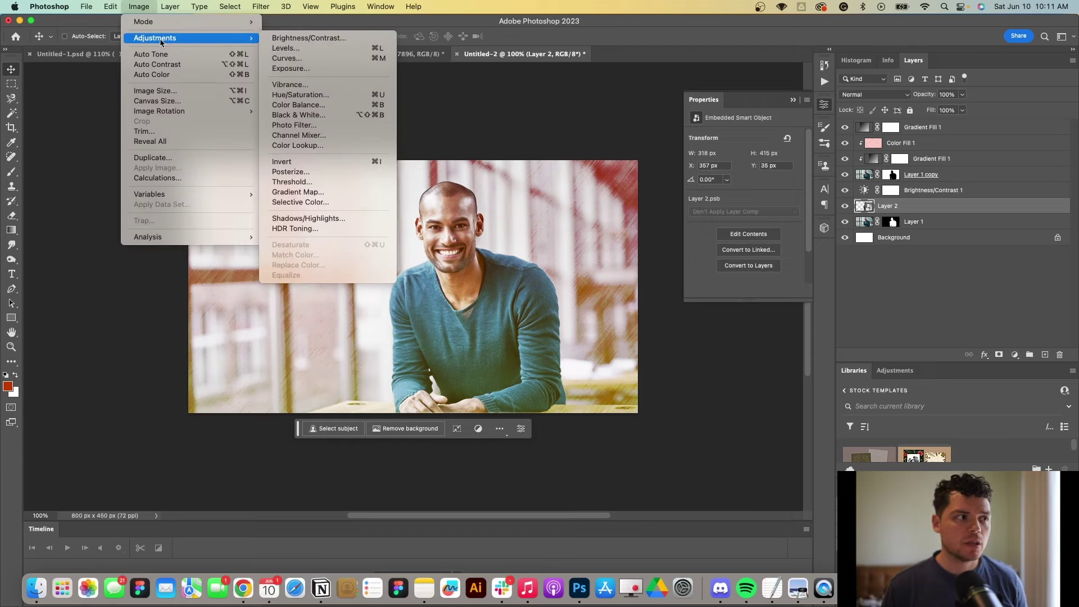
pyautogui.click(338, 107)
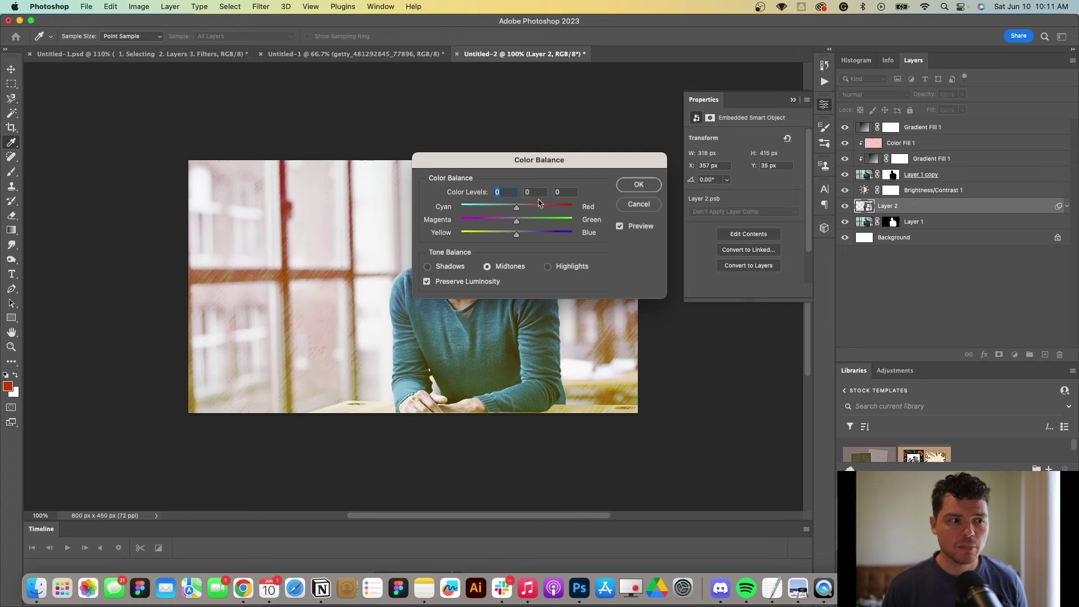
pyautogui.click(647, 189)
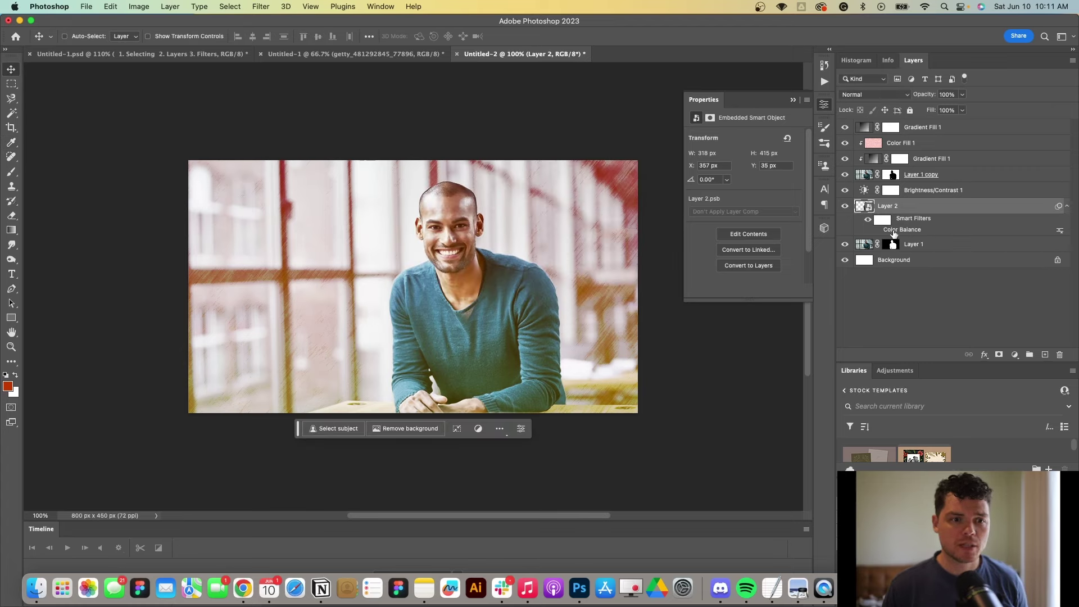
# Step: Try Color Balance levels of -3 cyan–red and +90 magenta–green in Layer 2's smart filter
pyautogui.doubleClick(890, 232)
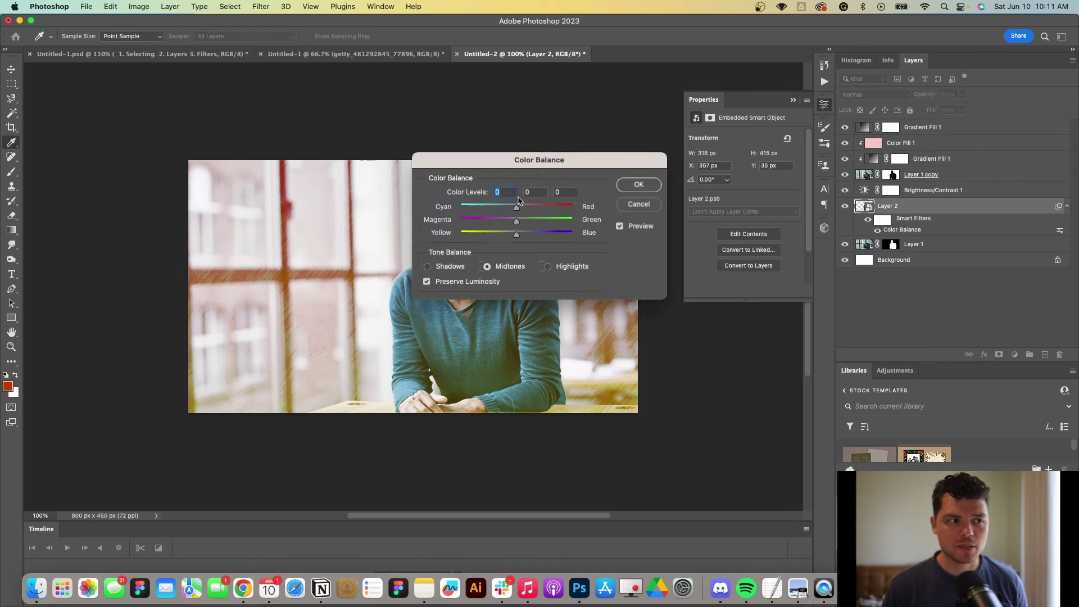
pyautogui.write('84')
pyautogui.moveTo(555, 162); pyautogui.dragTo(624, 50)
pyautogui.moveTo(597, 101); pyautogui.dragTo(584, 100)
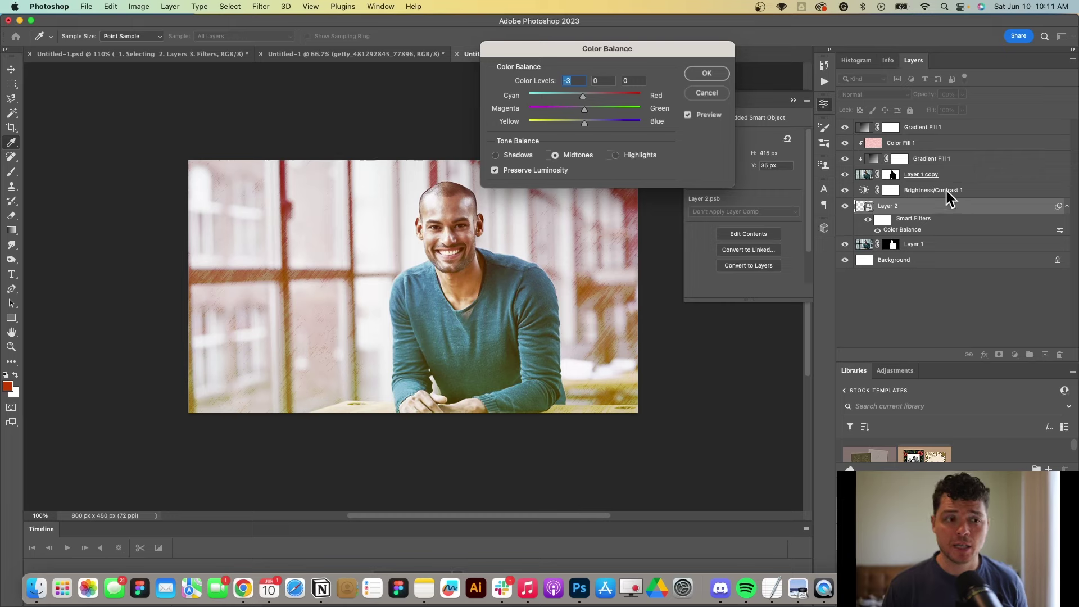
pyautogui.moveTo(619, 111); pyautogui.dragTo(636, 111)
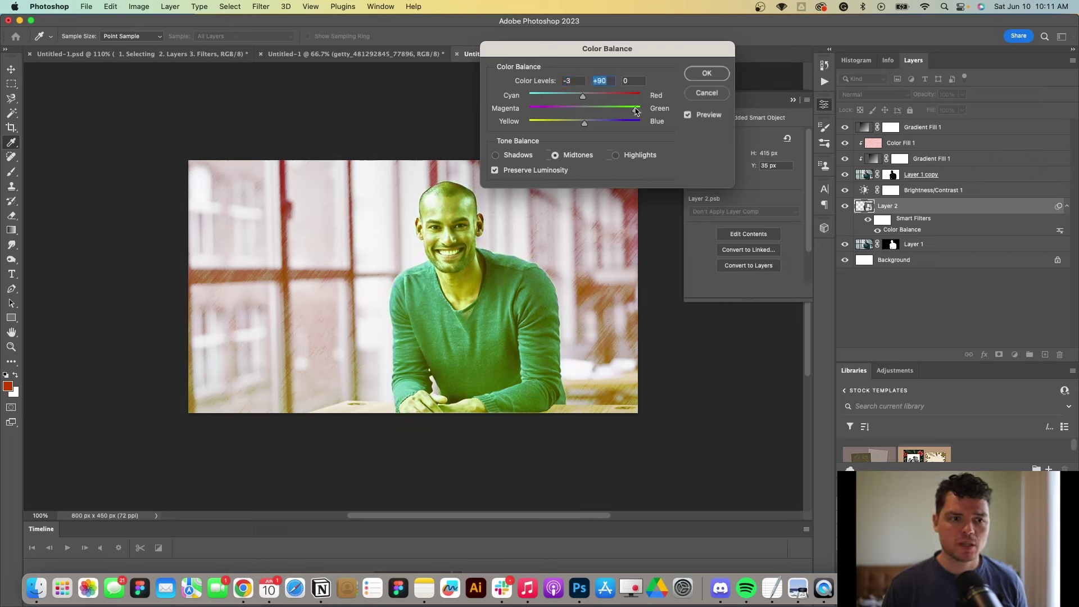
pyautogui.click(706, 92)
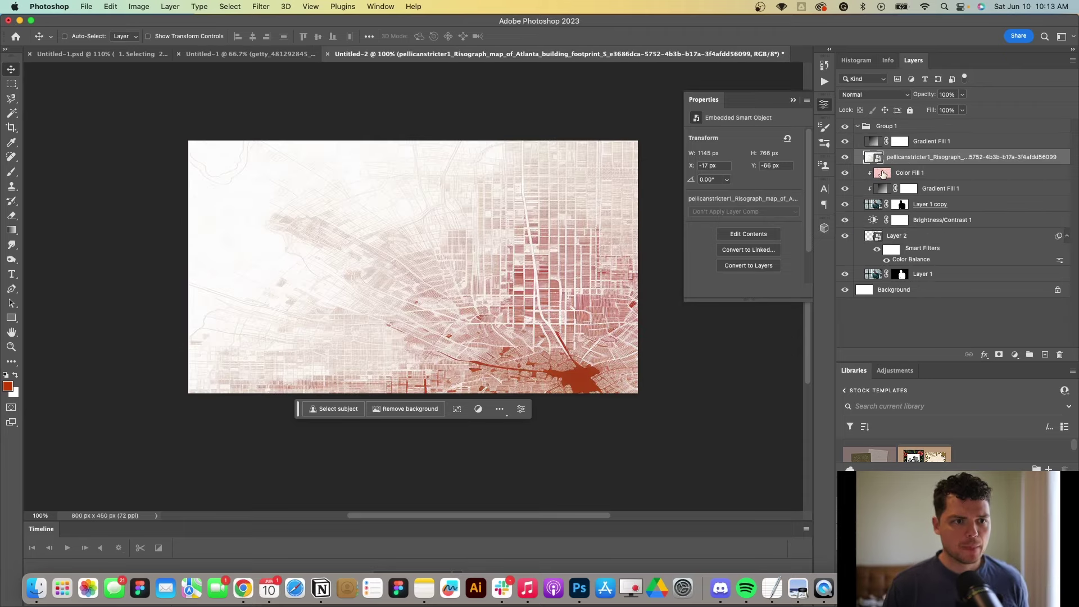
# Step: Compare the composite with and without the risograph map layer, and set that layer's blend mode to Divide
pyautogui.click(845, 157)
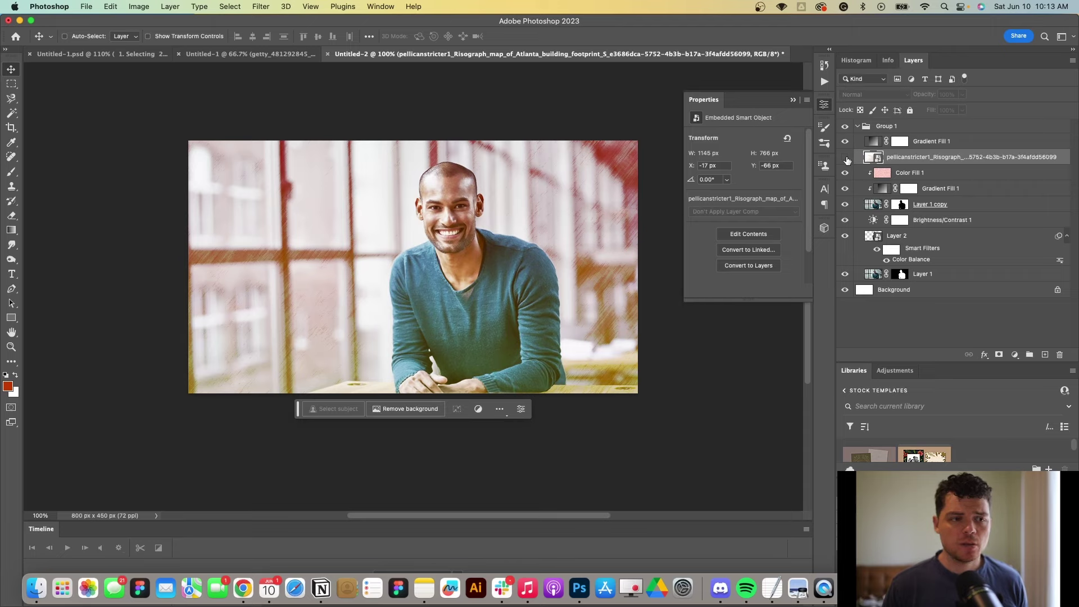
pyautogui.click(845, 156)
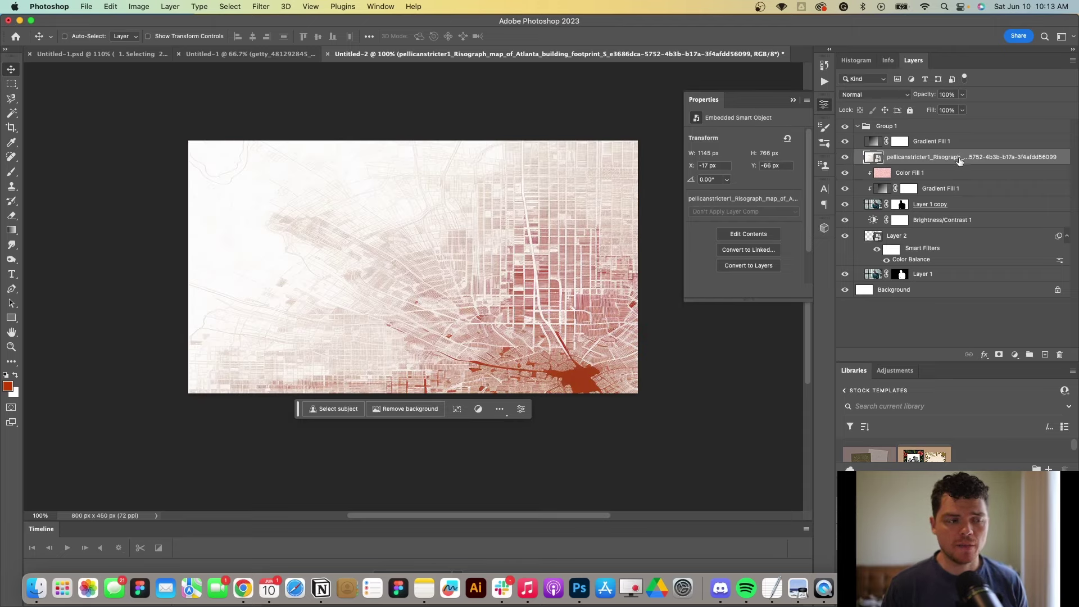
pyautogui.click(876, 95)
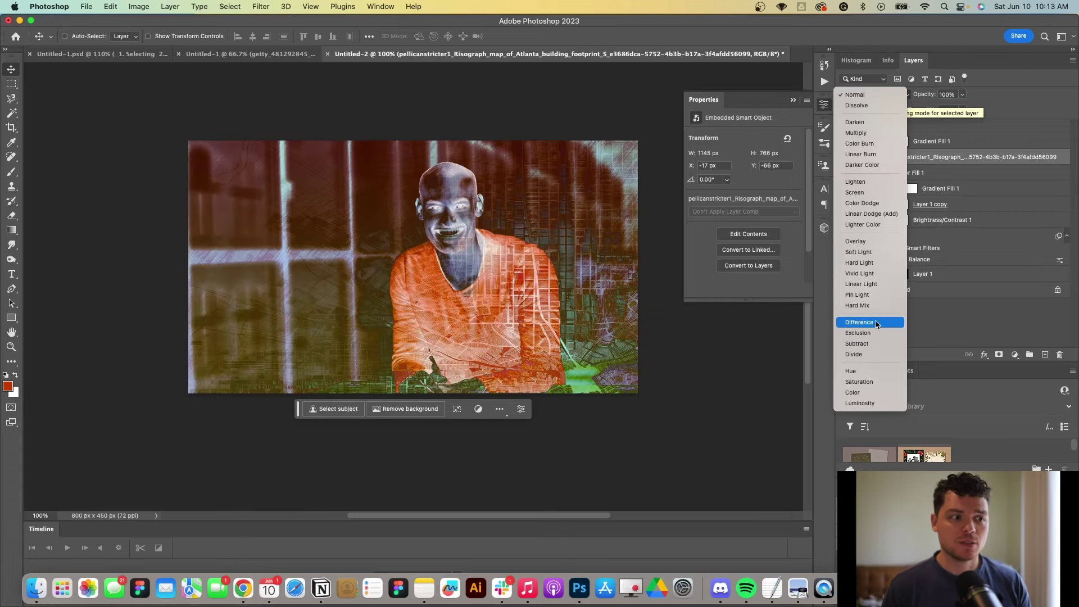
pyautogui.click(875, 355)
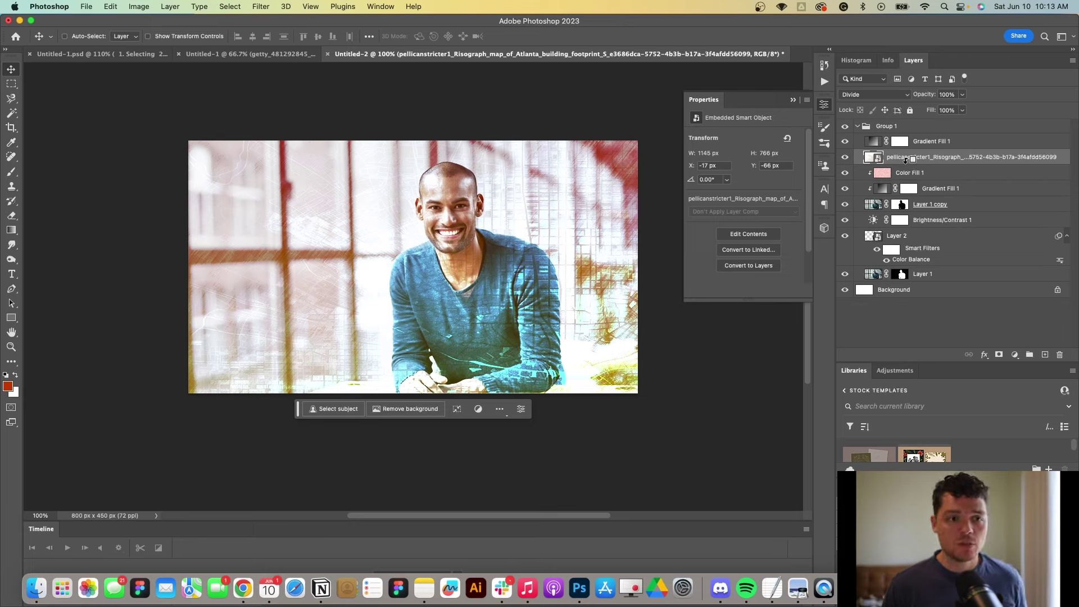
# Step: Clip the risograph map layer to the layers beneath it and lower its opacity to 35%
pyautogui.keyDown('alt'); pyautogui.click(916, 162); pyautogui.keyUp('alt')
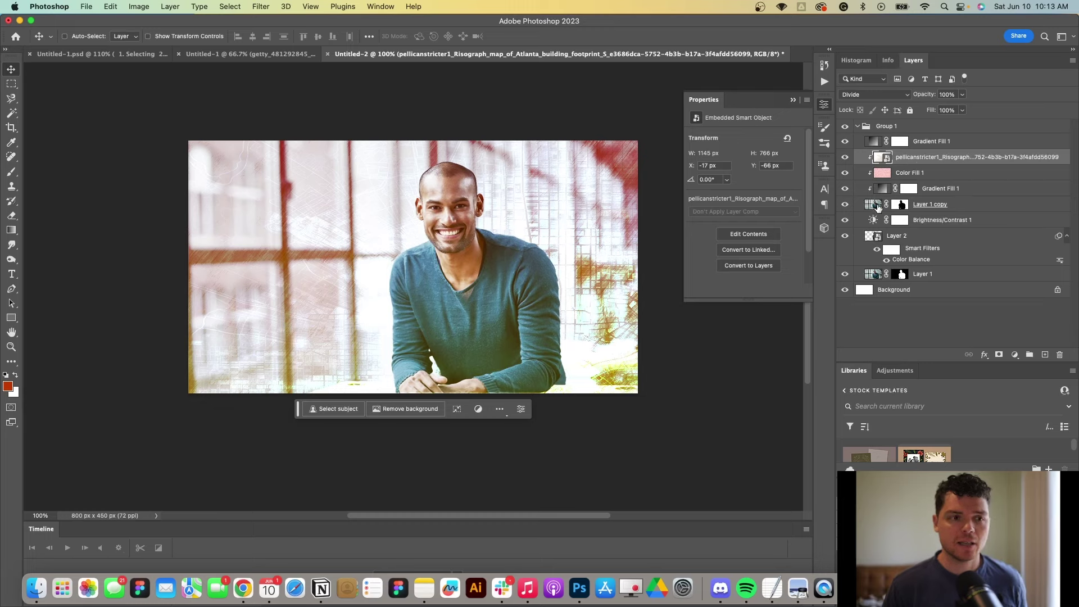
pyautogui.click(962, 94)
pyautogui.moveTo(965, 107); pyautogui.dragTo(927, 110)
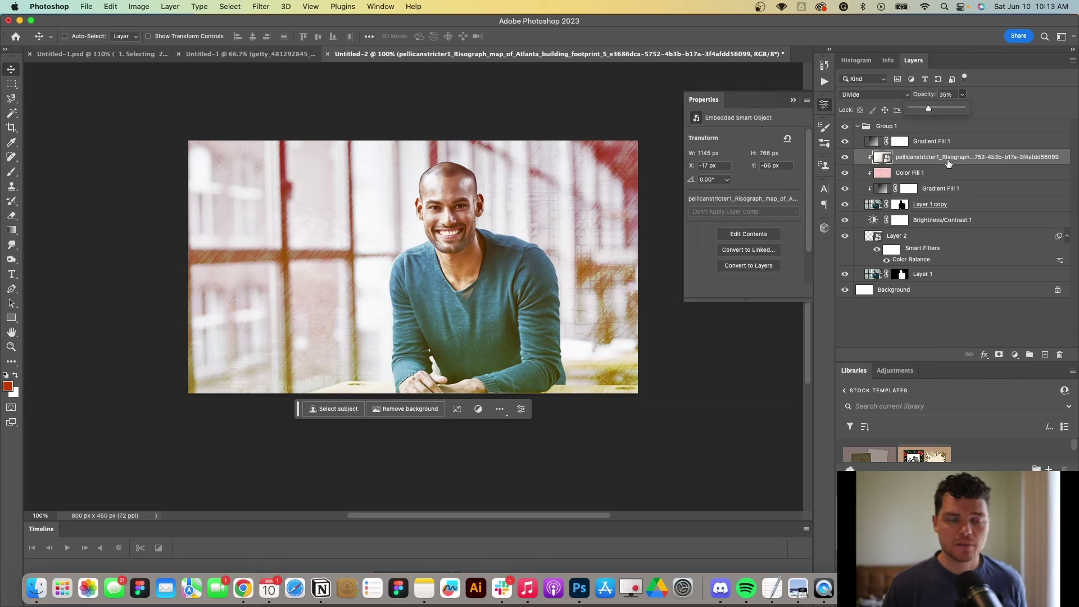
# Step: Paste a copy of the map layer above the original as a clipped layer with Normal blending and 100% opacity
pyautogui.press('super+v')
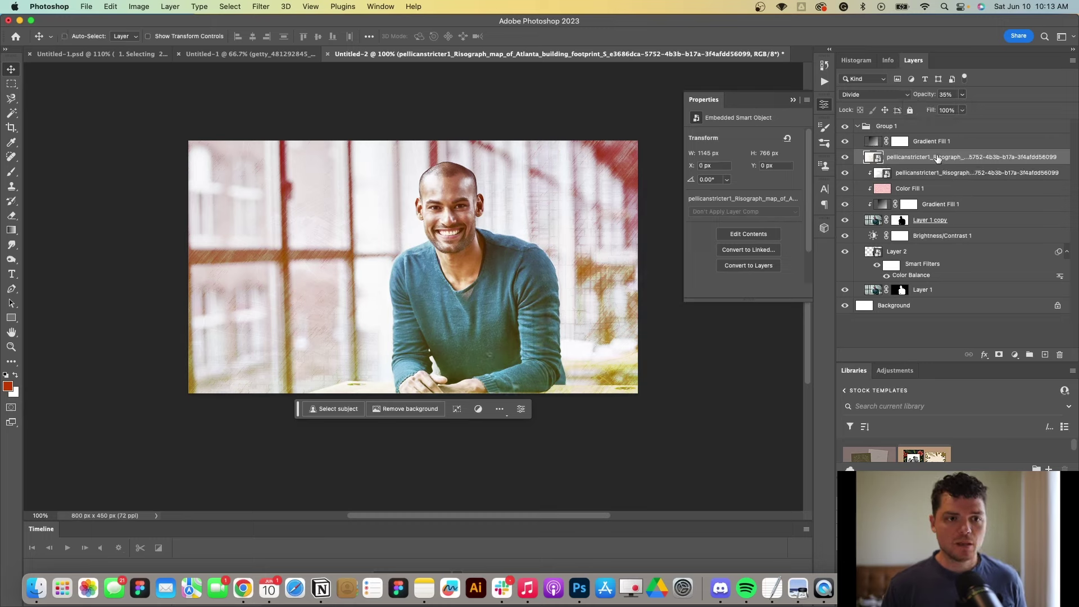
pyautogui.keyDown('alt'); pyautogui.click(909, 166); pyautogui.keyUp('alt')
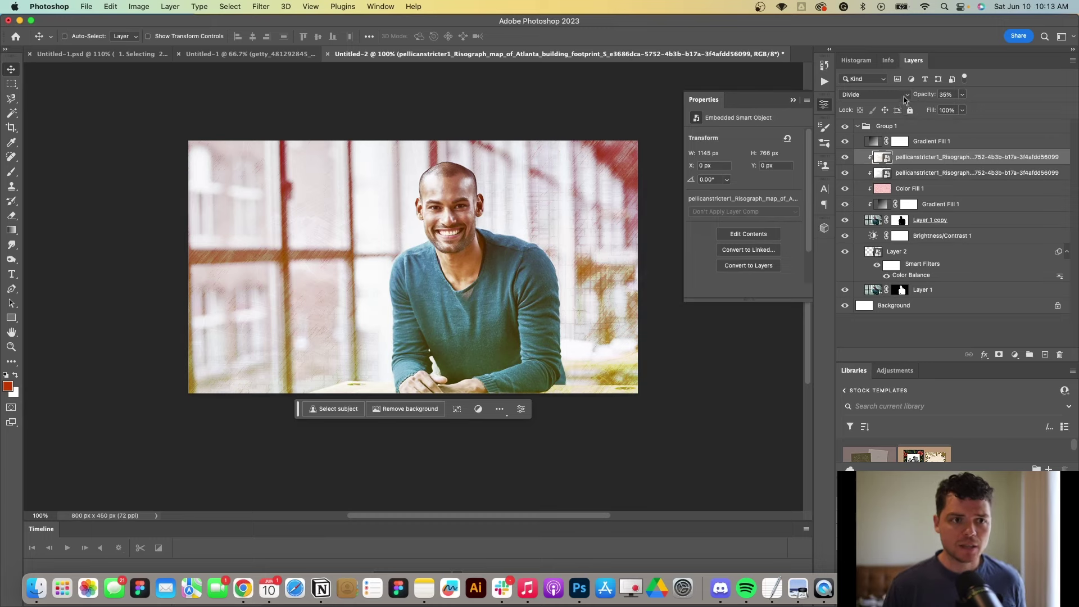
pyautogui.click(905, 96)
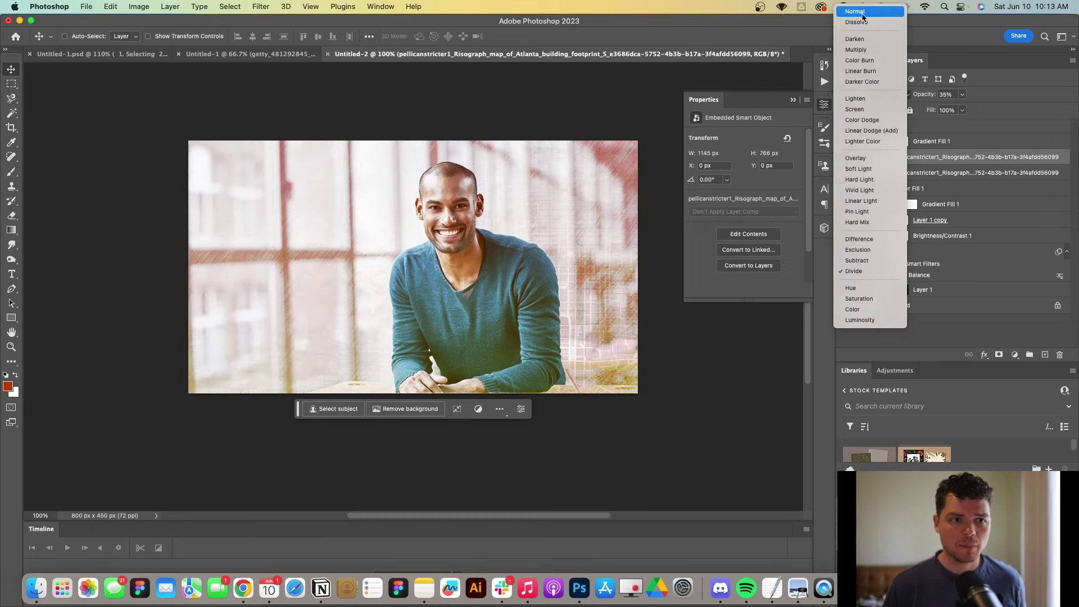
pyautogui.click(863, 12)
pyautogui.click(962, 94)
pyautogui.moveTo(961, 107); pyautogui.dragTo(1068, 111)
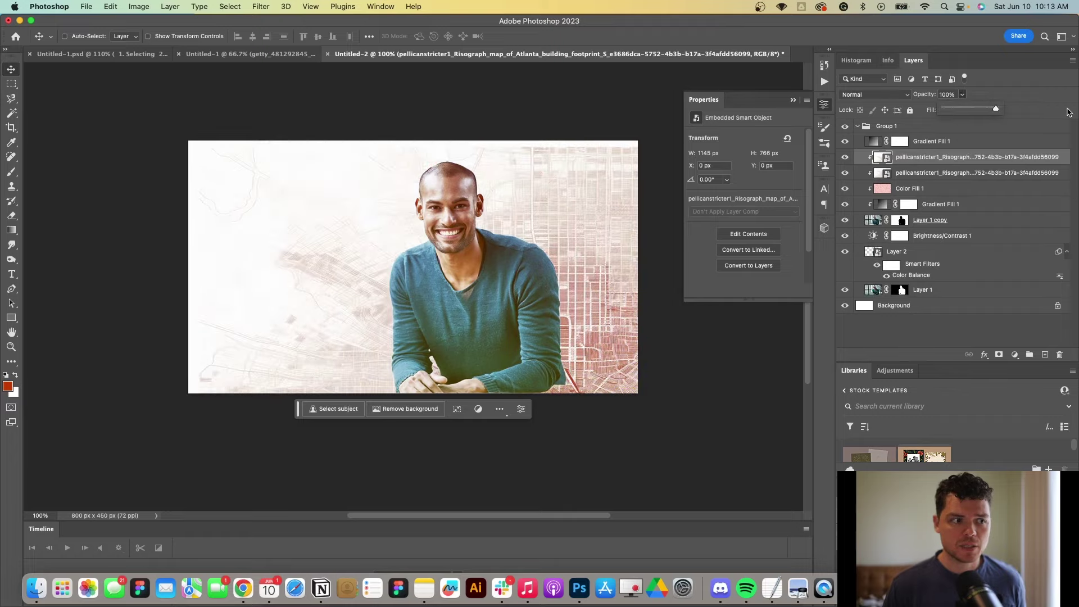
# Step: Open the Filter Gallery for the upper map copy and preview the Diffuse Glow, Glass and Ocean Ripple effects
pyautogui.click(269, 6)
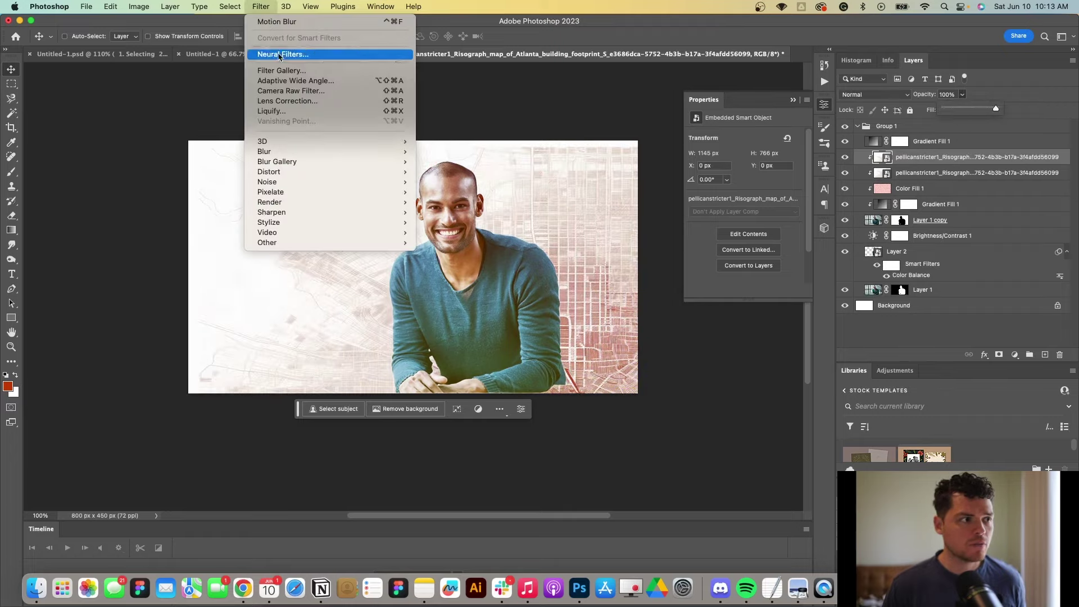
pyautogui.click(279, 70)
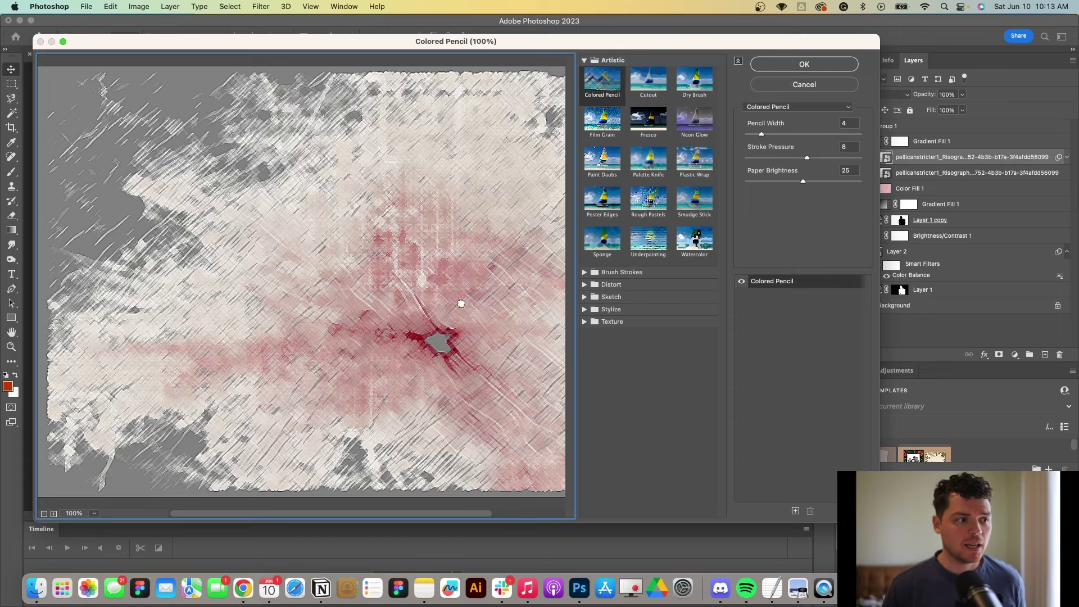
pyautogui.click(634, 322)
pyautogui.click(623, 285)
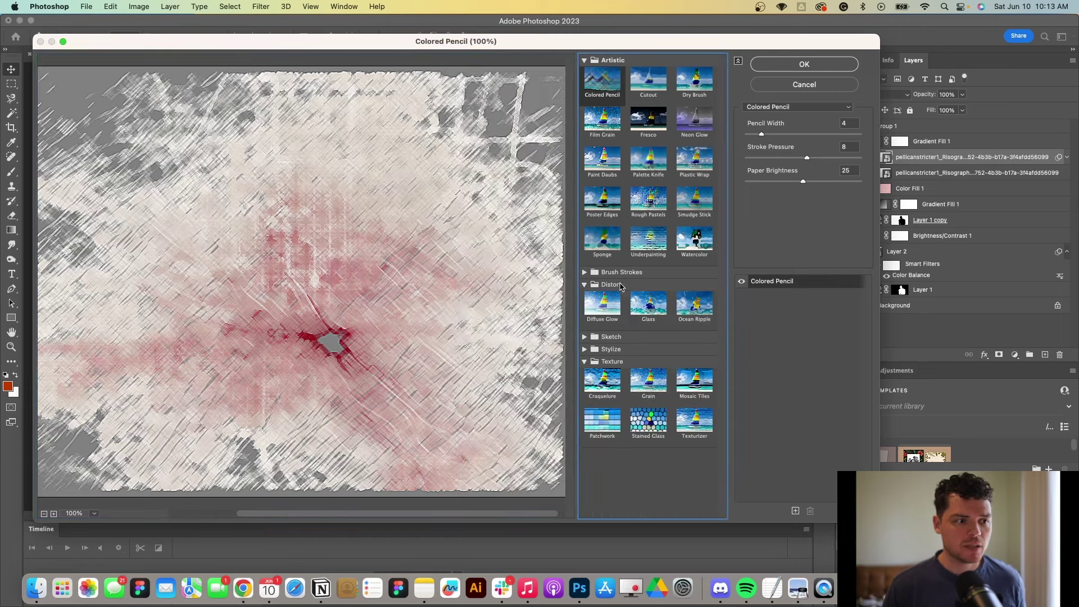
pyautogui.click(618, 310)
pyautogui.click(662, 312)
pyautogui.click(604, 311)
pyautogui.click(661, 312)
pyautogui.click(687, 319)
# Step: Preview Sketch effects on the map copy, including Bas Relief, Charcoal, Graphic Pen and Reticulation
pyautogui.click(611, 336)
pyautogui.click(616, 357)
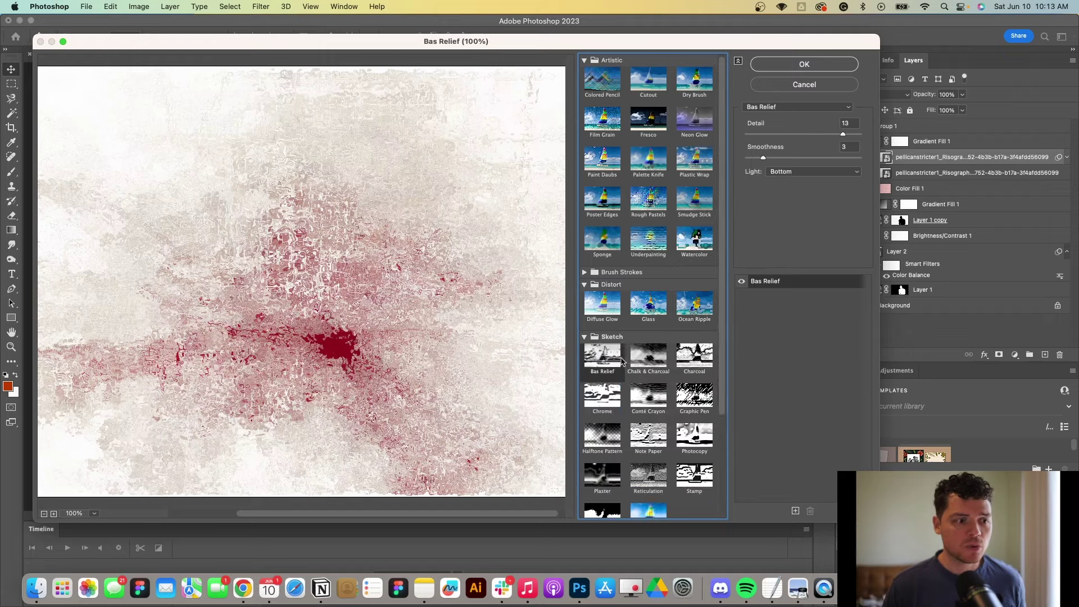
pyautogui.click(695, 358)
pyautogui.click(694, 409)
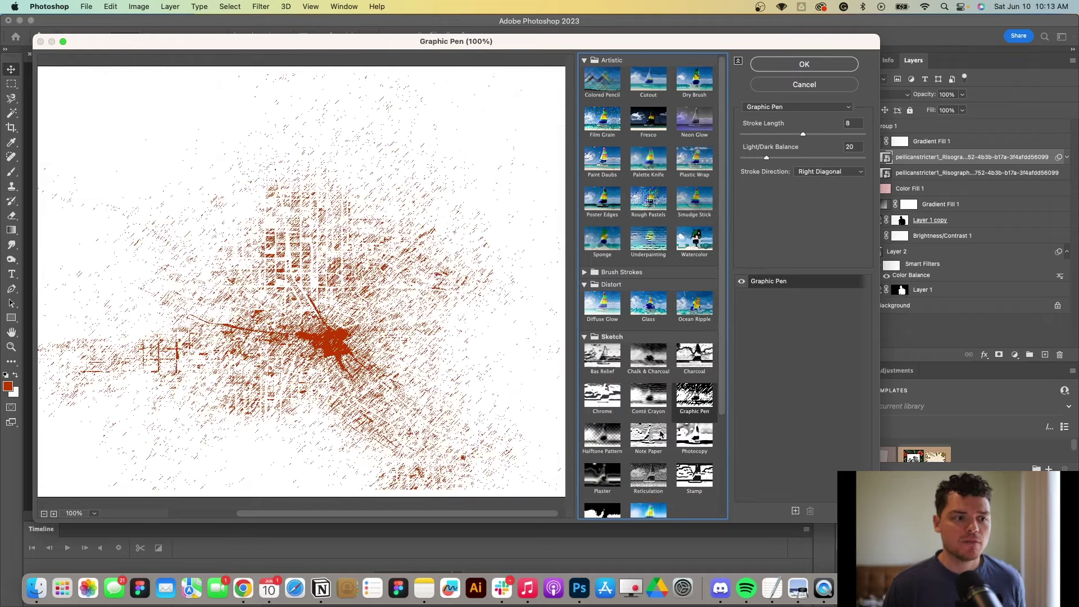
pyautogui.click(661, 434)
pyautogui.click(694, 447)
pyautogui.click(650, 452)
pyautogui.click(653, 470)
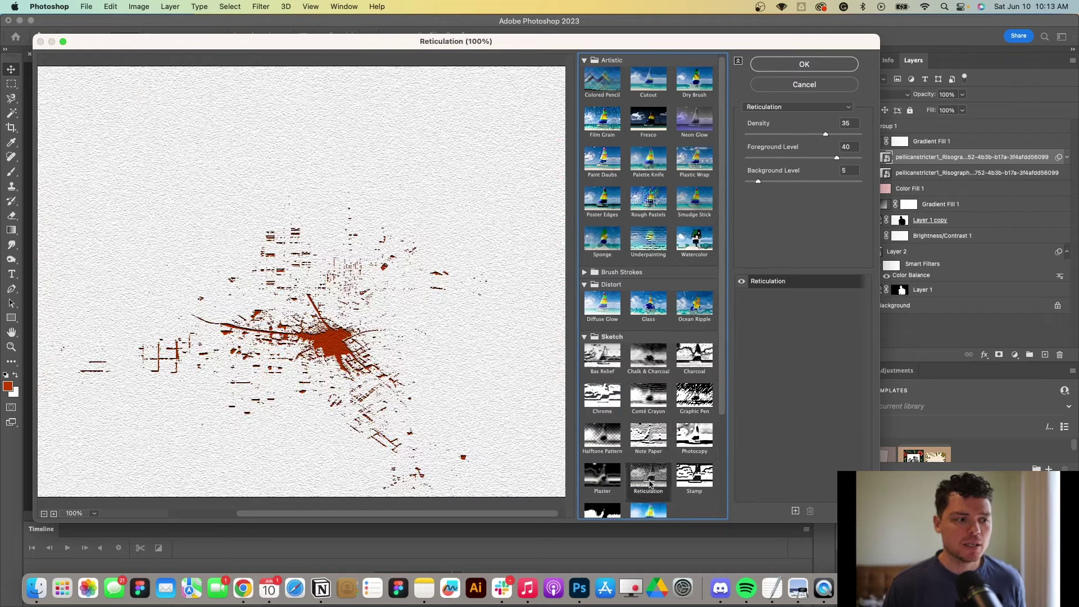
# Step: Apply the Dry Brush effect to the map copy with brush size 2, brush detail 8 and texture 1
pyautogui.click(695, 150)
pyautogui.click(695, 71)
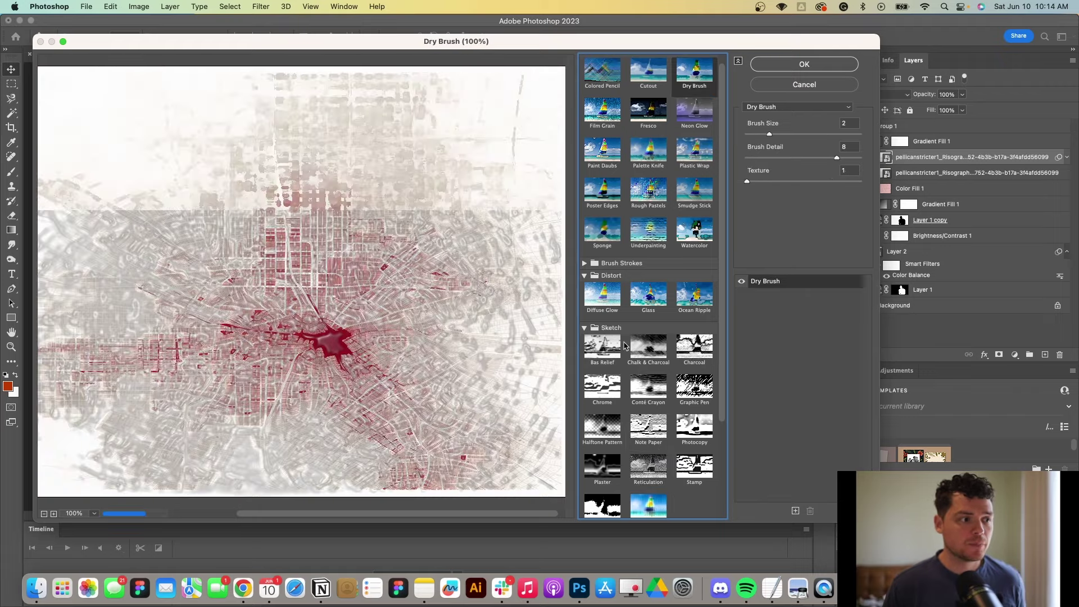
pyautogui.click(807, 65)
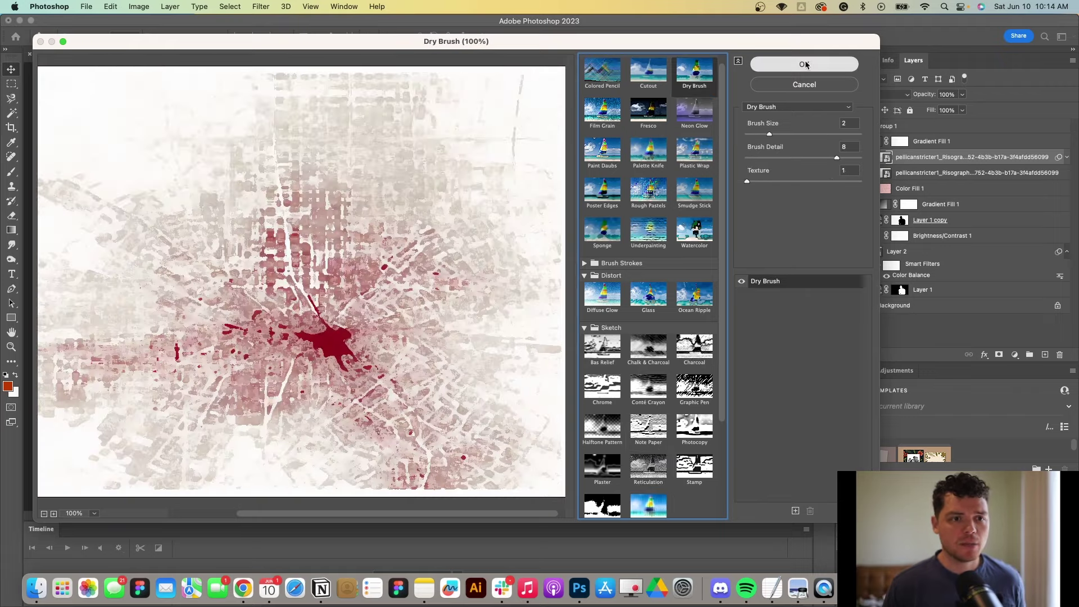
# Step: Set the filtered map copy to Color Burn at 35% opacity and compare the image with the layer hidden and shown
pyautogui.click(870, 94)
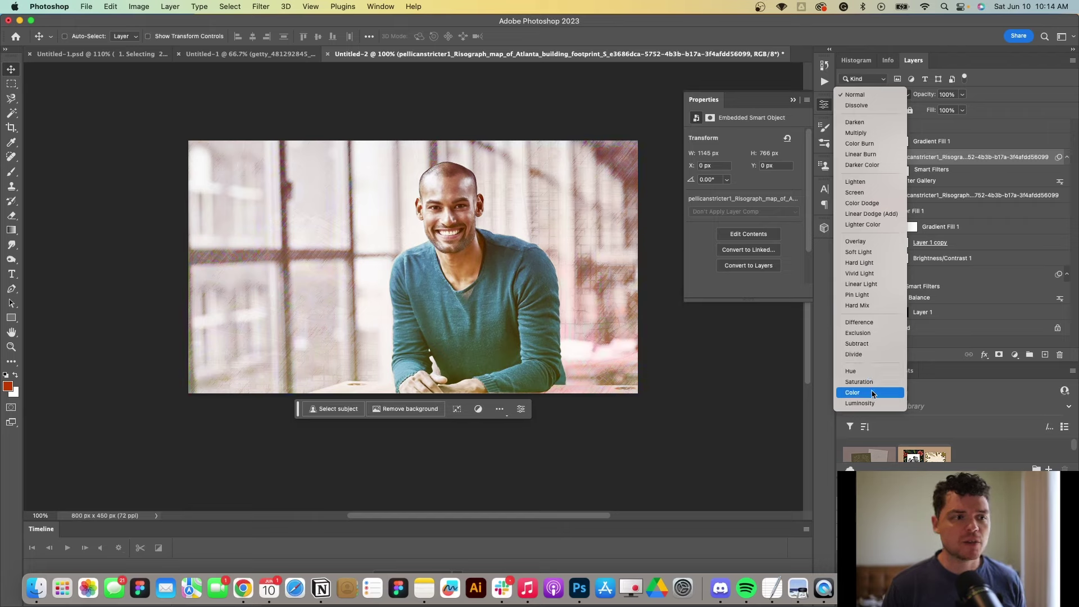
pyautogui.click(884, 142)
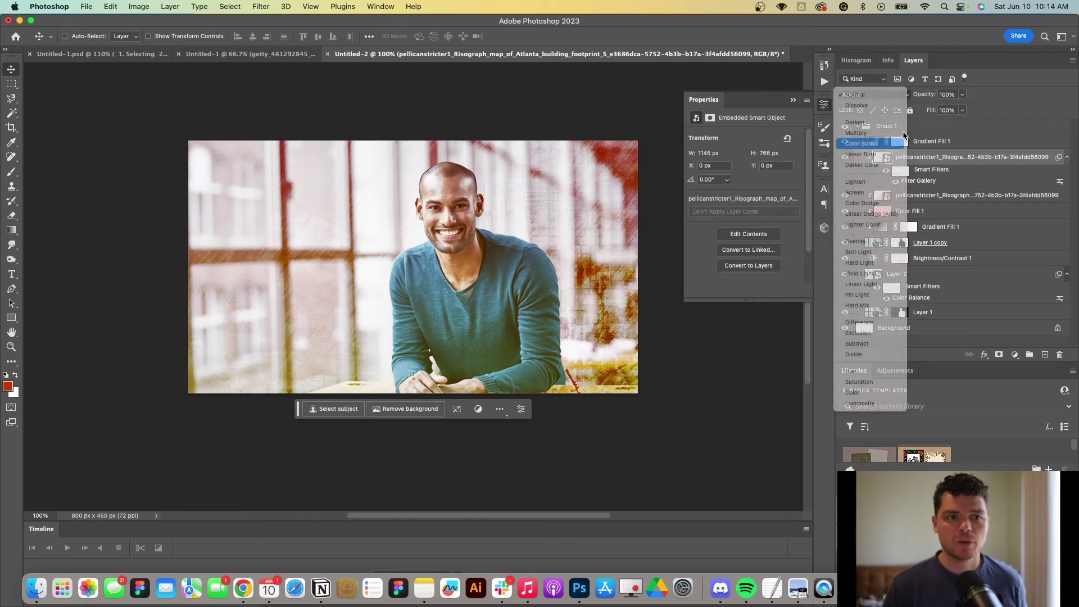
pyautogui.moveTo(936, 113)
pyautogui.mouseDown()
pyautogui.moveTo(913, 113)
pyautogui.moveTo(930, 113)
pyautogui.mouseUp()
pyautogui.click(845, 159)
pyautogui.click(845, 160)
pyautogui.click(845, 160)
pyautogui.click(845, 159)
pyautogui.click(845, 160)
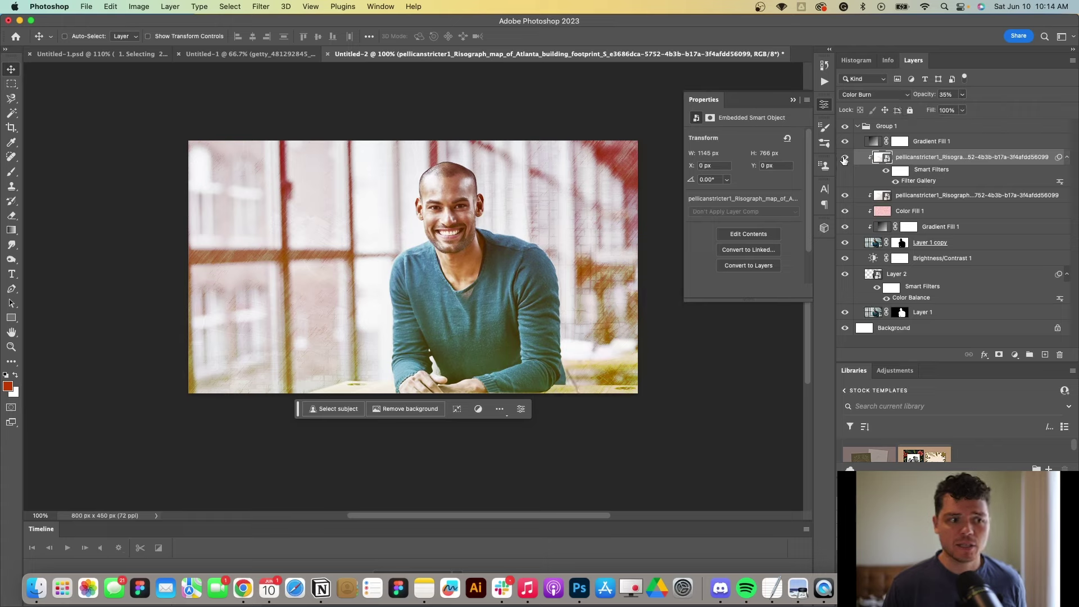
# Step: Change the filtered map copy's blend mode to Pin Light and its opacity to 52%
pyautogui.click(884, 94)
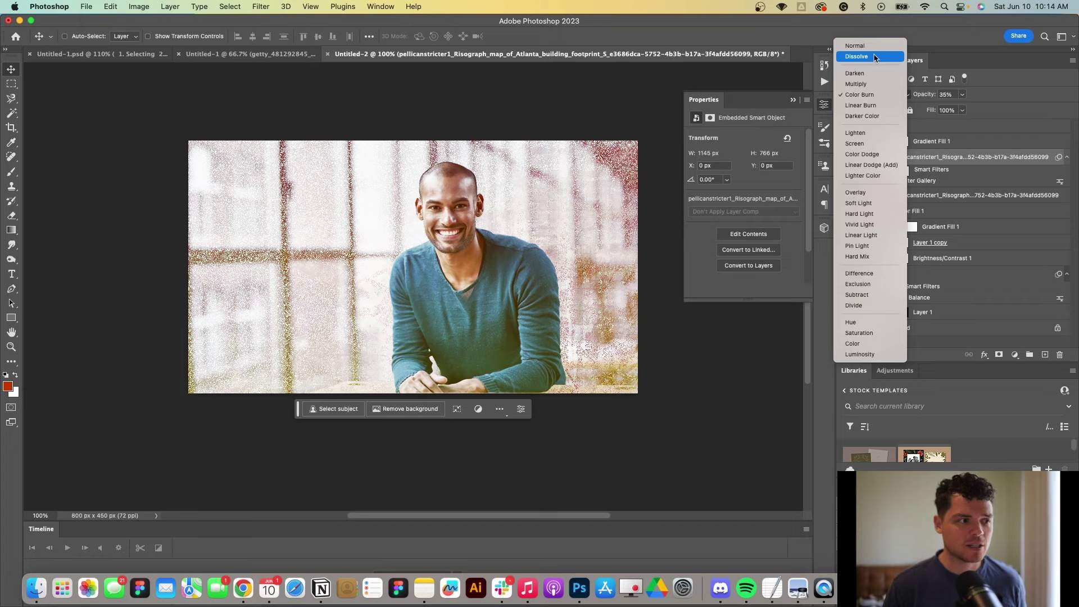
pyautogui.click(880, 248)
pyautogui.press('5')
pyautogui.press('2')
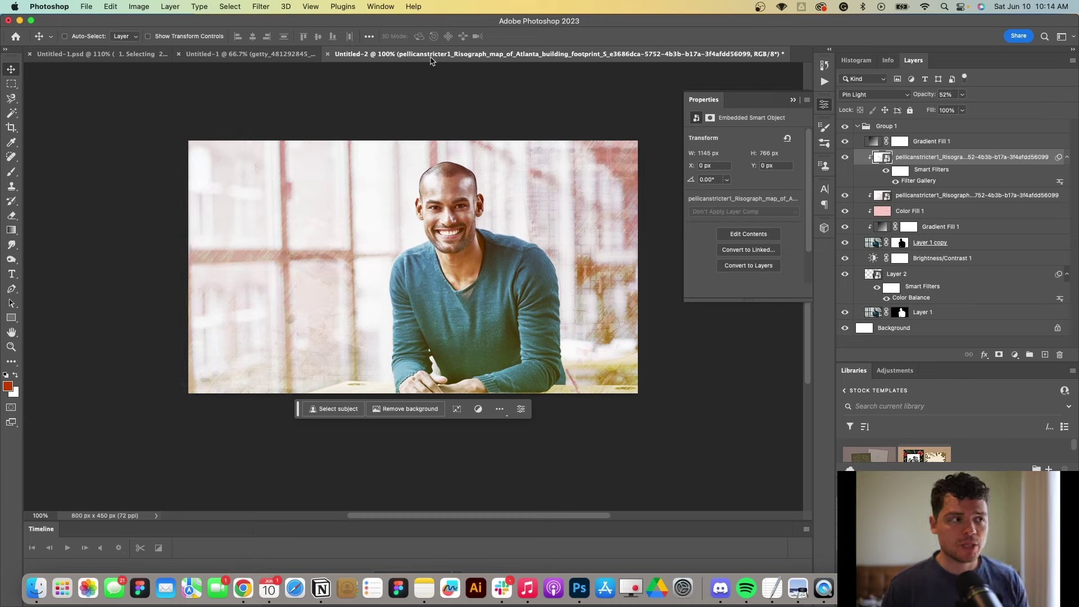
# Step: Add a second Filter Gallery smart filter to the map copy using Halftone Pattern with size 1, contrast 5 and the Dot pattern type
pyautogui.click(262, 7)
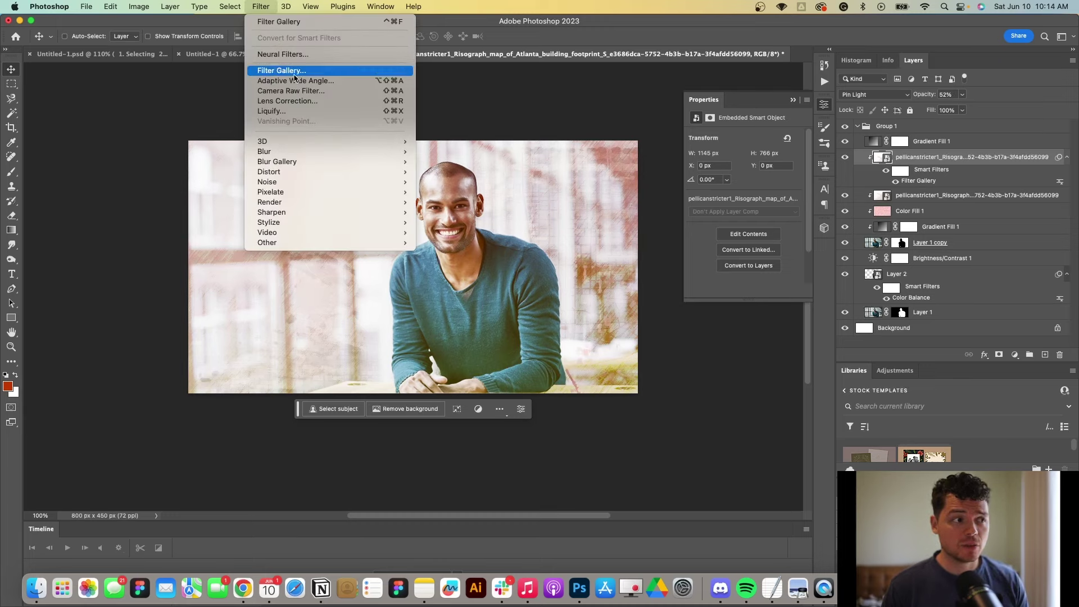
pyautogui.click(297, 75)
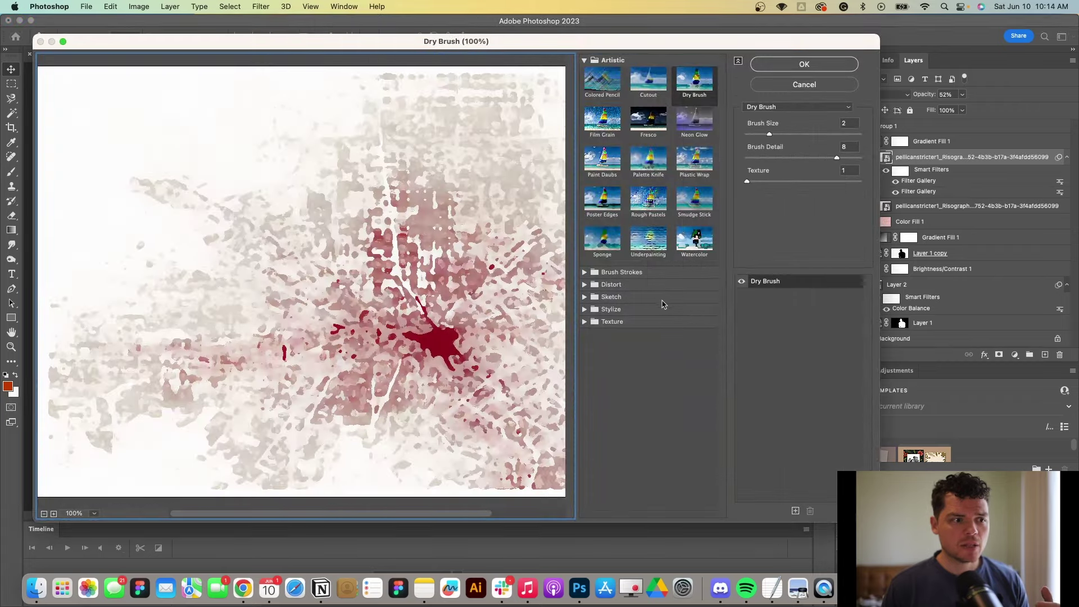
pyautogui.click(663, 302)
pyautogui.click(665, 316)
pyautogui.click(701, 438)
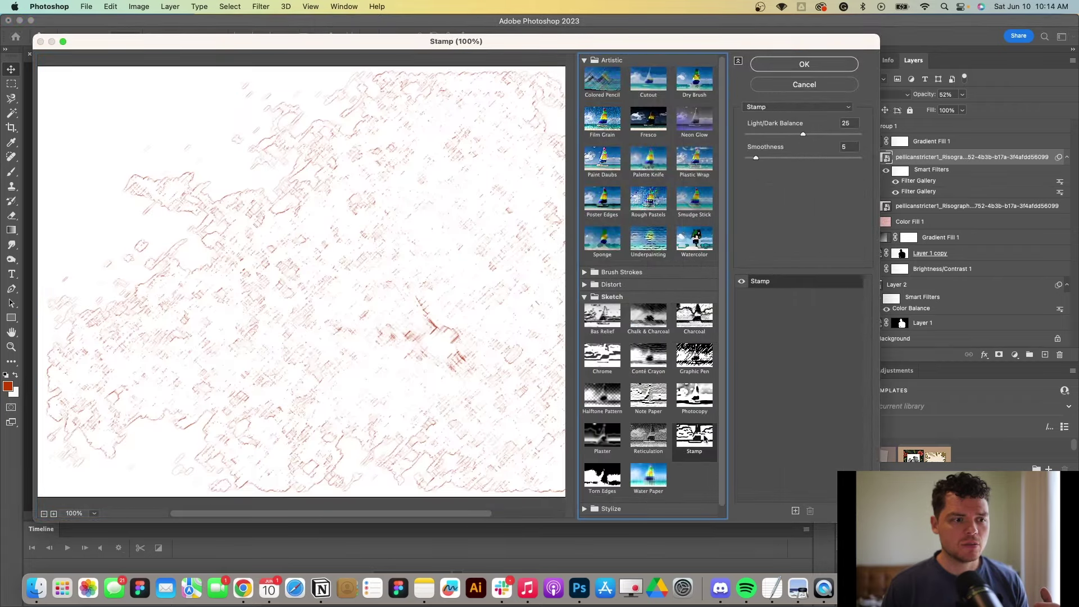
pyautogui.click(589, 401)
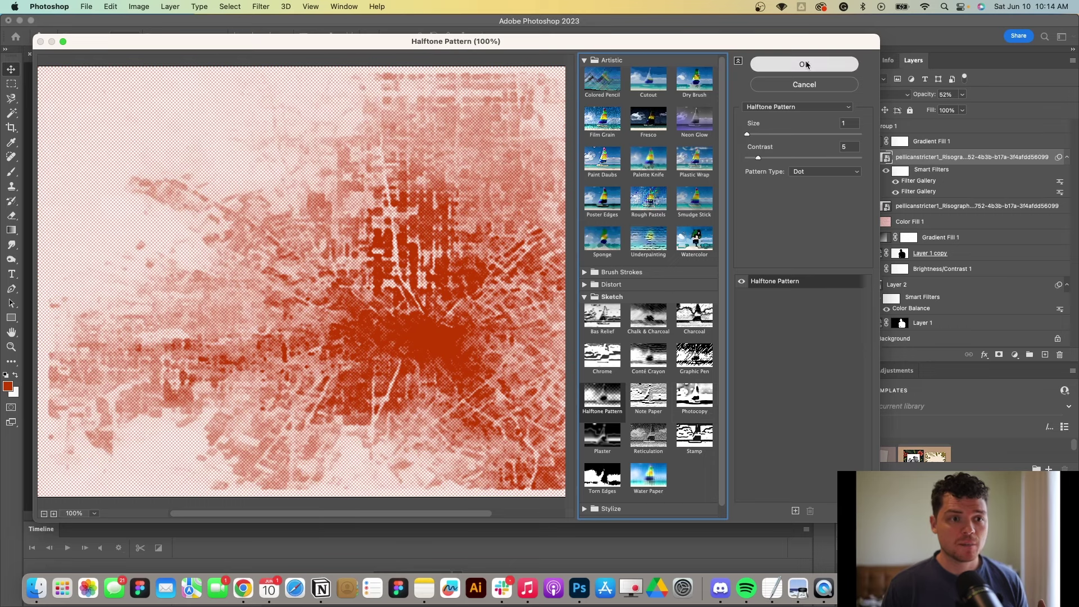
pyautogui.click(807, 64)
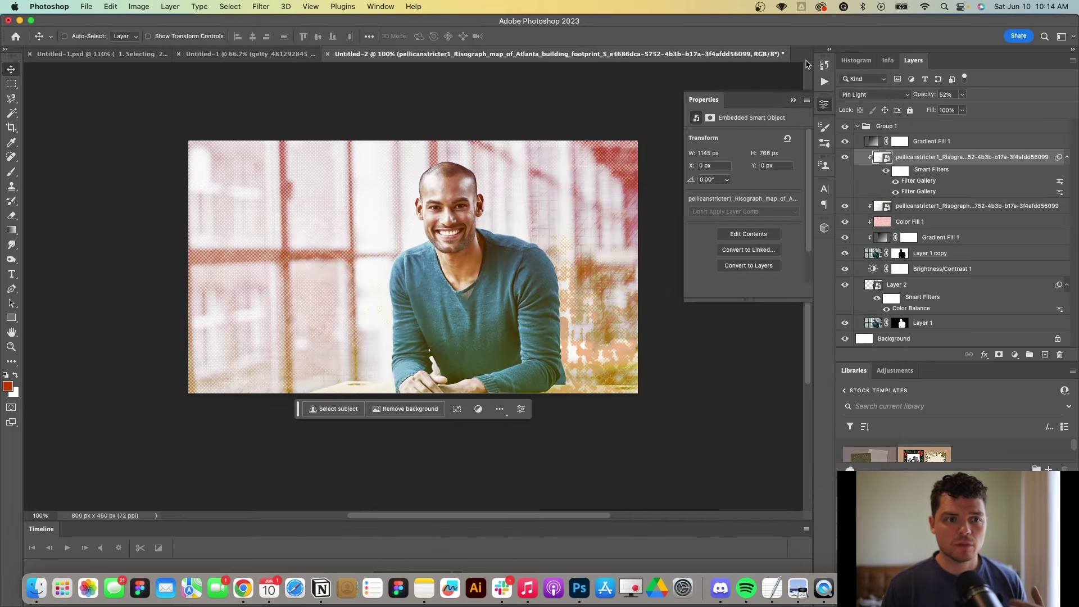
# Step: Toggle the halftone smart filter's visibility on the map copy to compare the composite with and without it
pyautogui.click(896, 183)
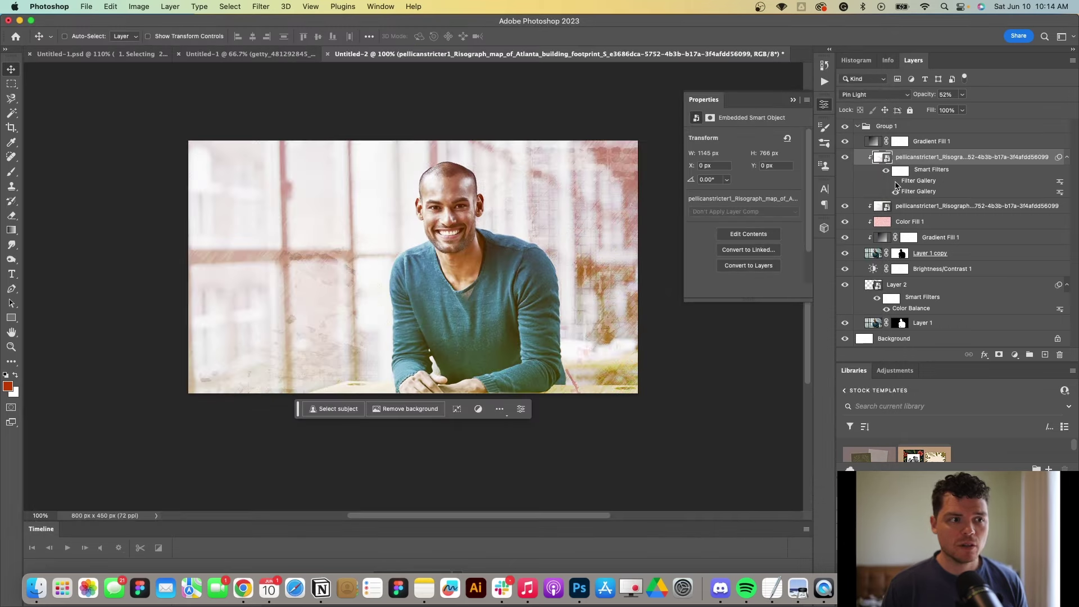
pyautogui.click(896, 183)
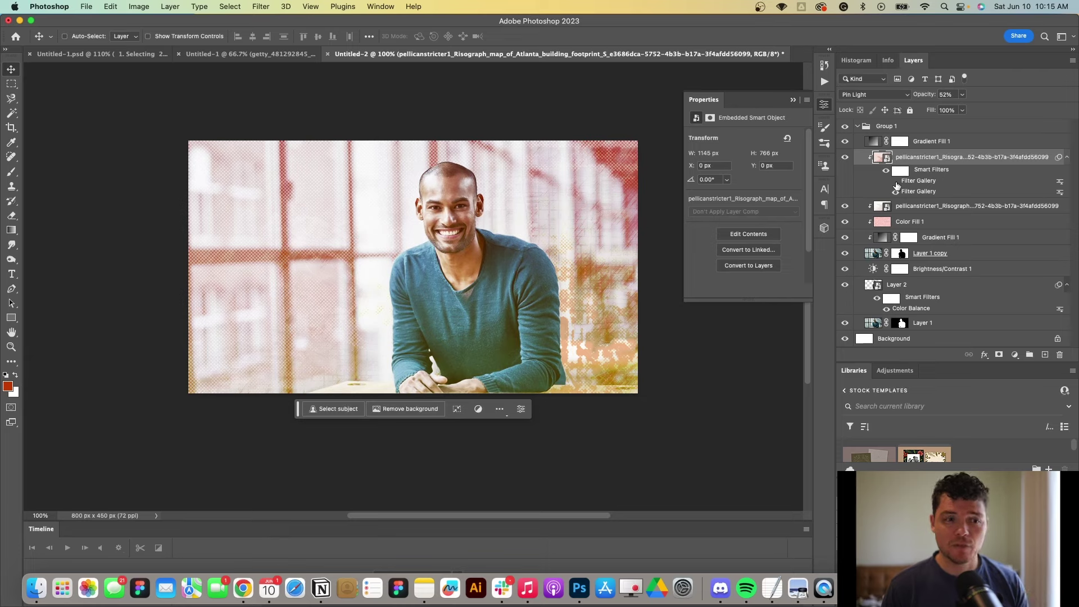
pyautogui.click(896, 183)
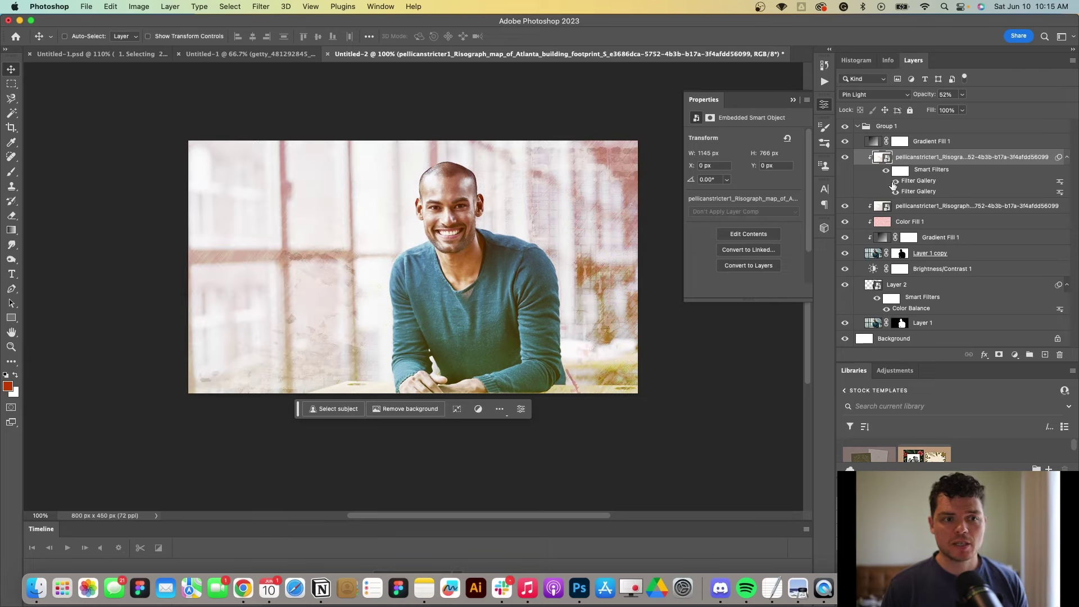
# Step: Inspect the blending options of the upper Filter Gallery smart filter on the map copy and cancel them
pyautogui.doubleClick(1058, 183)
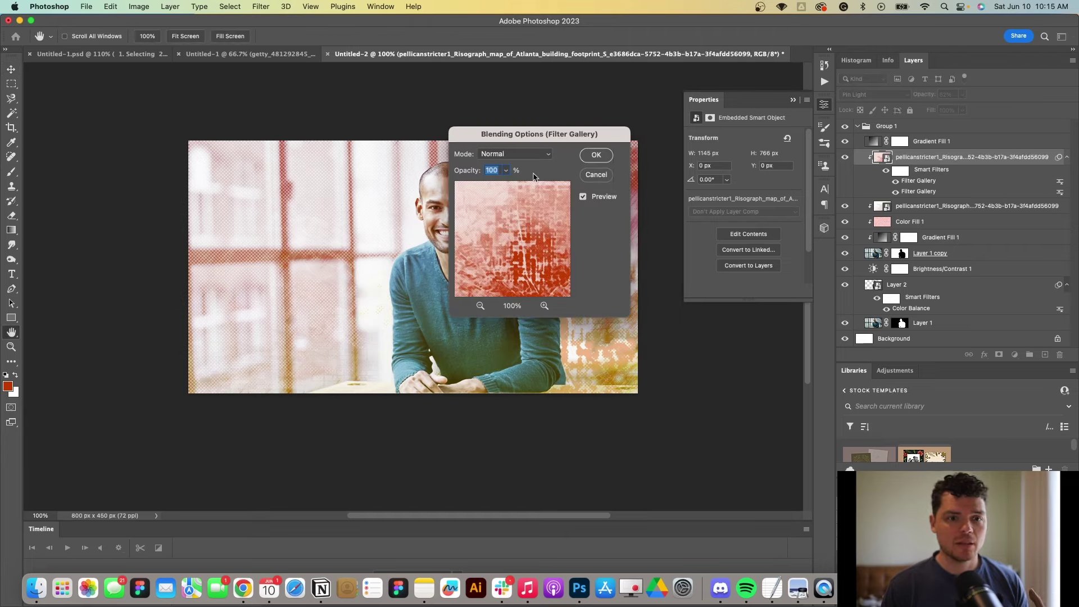
pyautogui.click(596, 174)
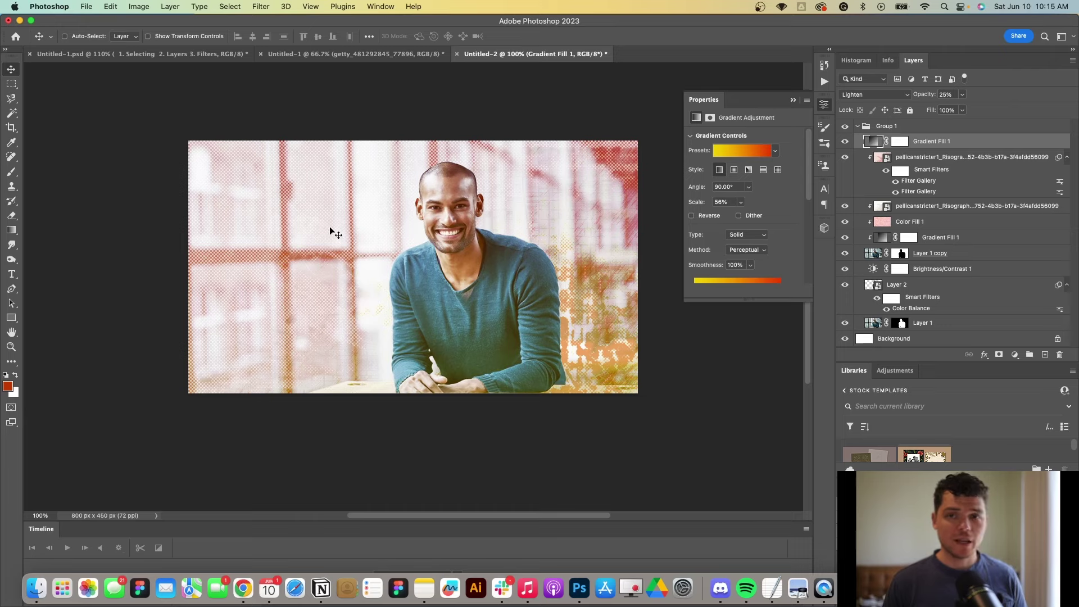
# Step: Add a paragraph text layer above Gradient Fill 1, across the portrait, reading SMASH in PT Mono Bold
pyautogui.press('t')
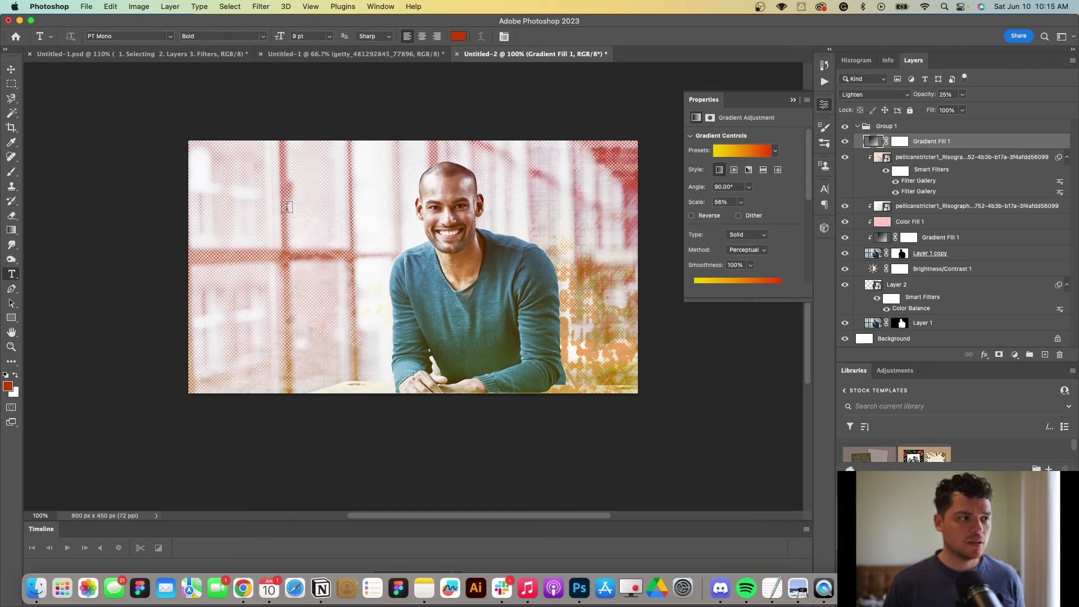
pyautogui.moveTo(249, 197); pyautogui.dragTo(590, 333)
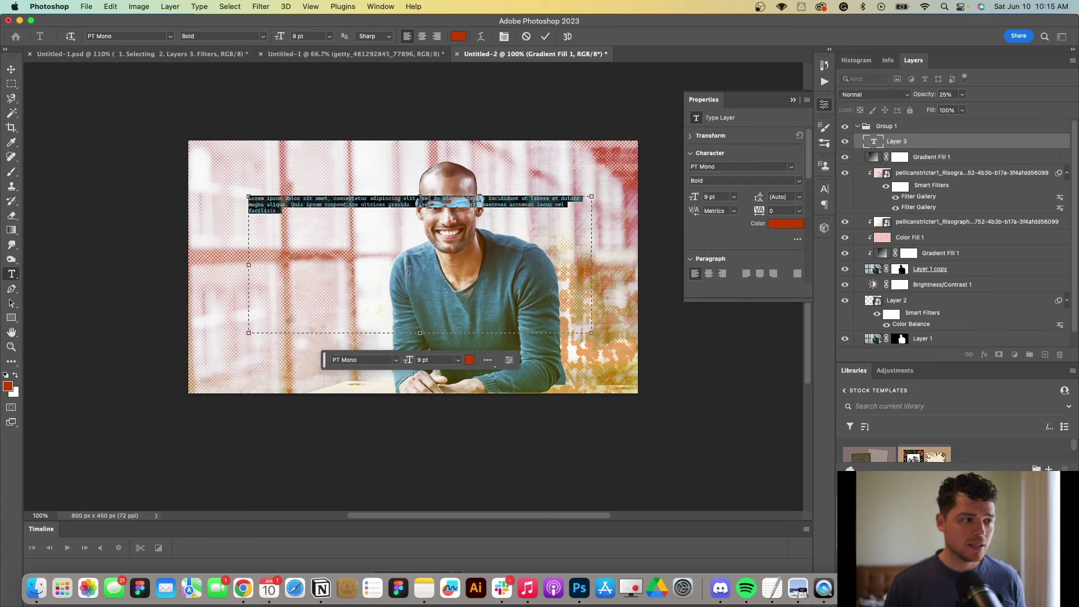
pyautogui.press('BackSpace')
pyautogui.press('BackSpace')
pyautogui.press('BackSpace')
pyautogui.press('BackSpace')
pyautogui.press('BackSpace')
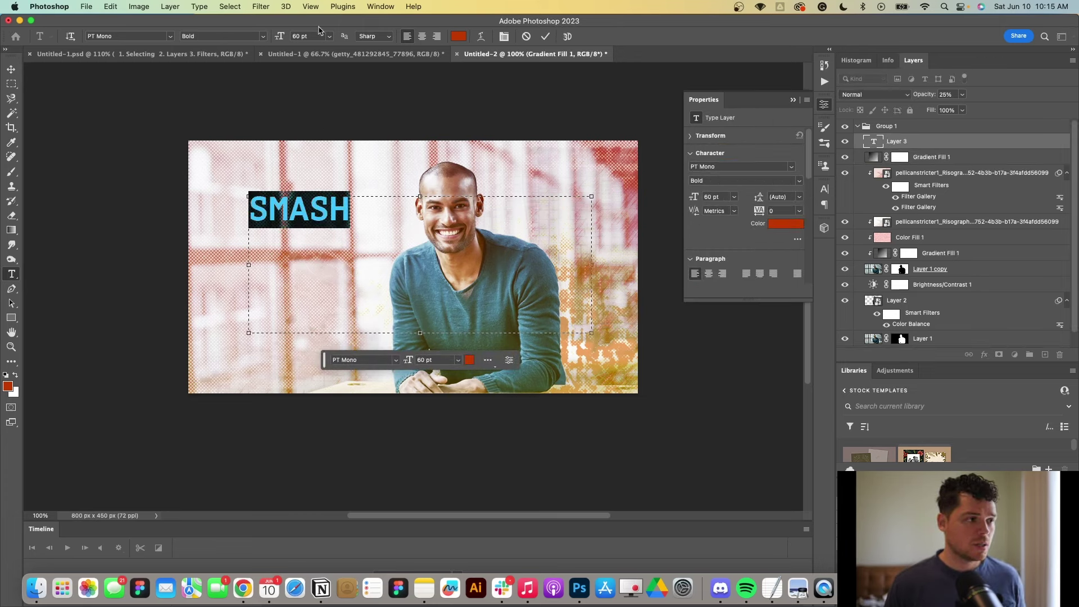
# Step: Set the SMASH text size to 266 pt and position the word so it spans the image's width
pyautogui.click(331, 36)
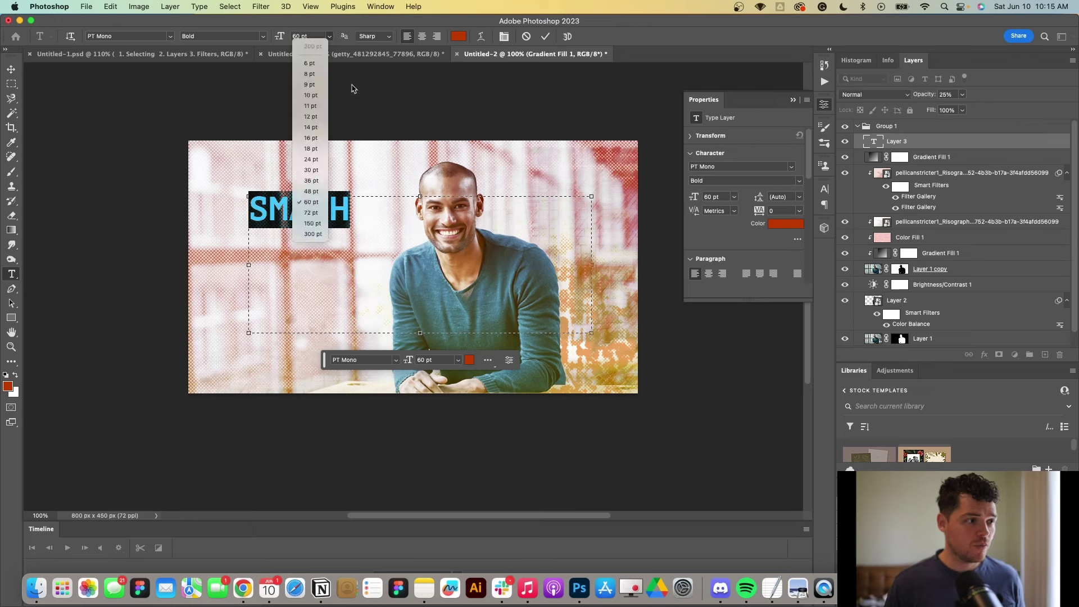
pyautogui.click(314, 213)
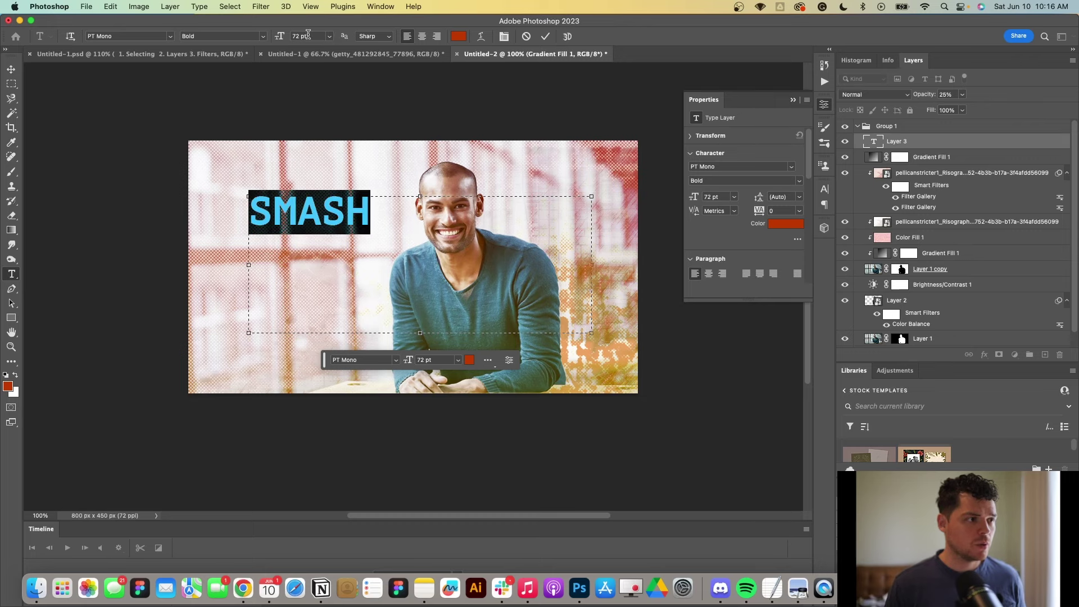
pyautogui.click(281, 37)
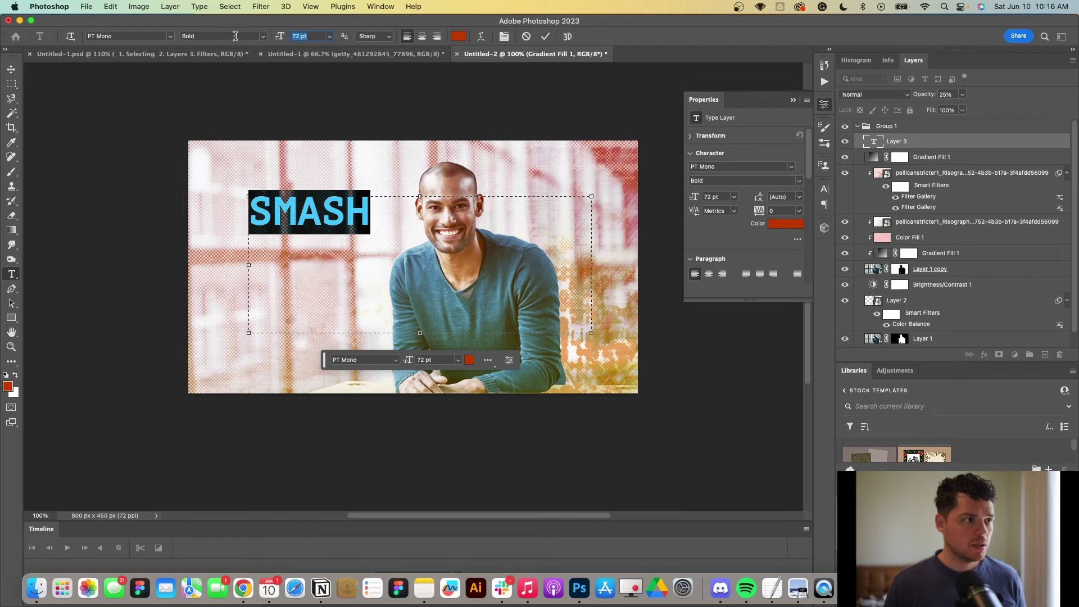
pyautogui.write('266')
pyautogui.press('Return')
pyautogui.write('V')
pyautogui.press('super+z')
pyautogui.press('super+z')
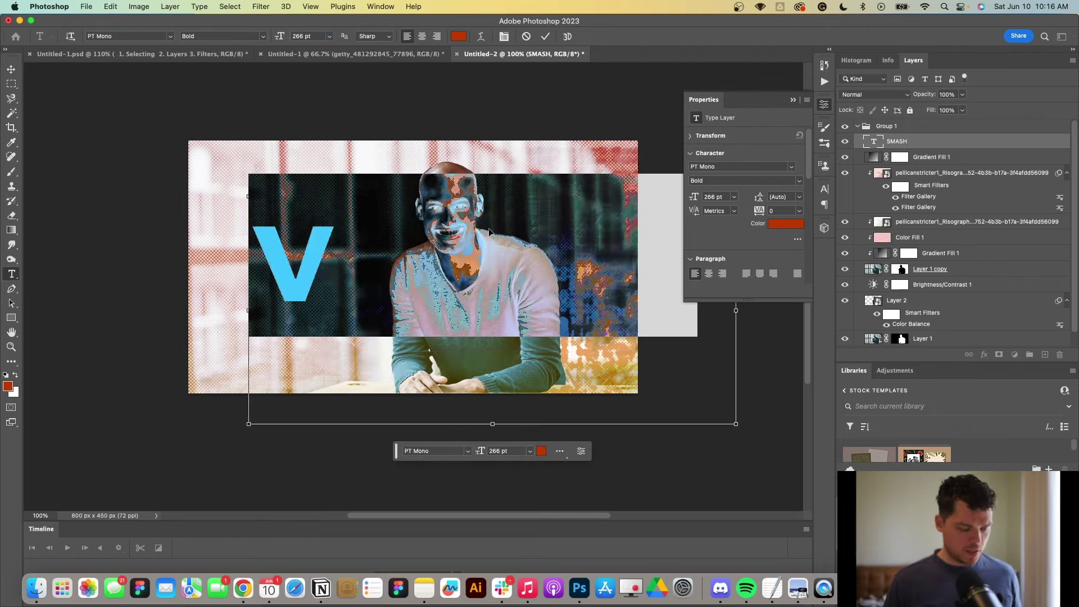
pyautogui.click(12, 69)
pyautogui.moveTo(534, 242); pyautogui.dragTo(473, 256)
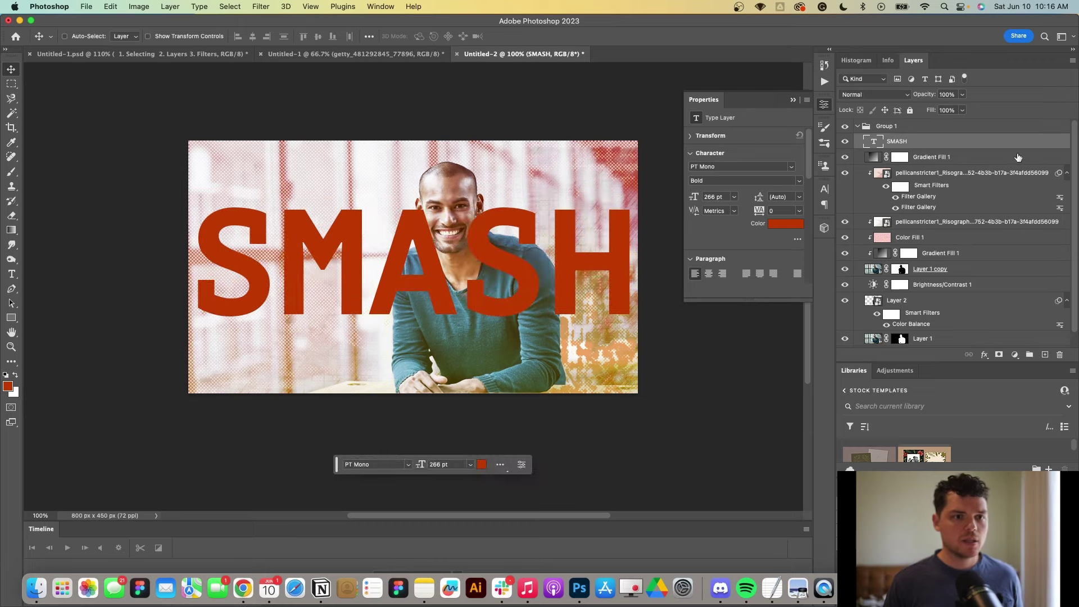
# Step: Set the SMASH layer's blend mode to Vivid Light and place it as a clipped layer beneath the top Gradient Fill 1
pyautogui.click(866, 95)
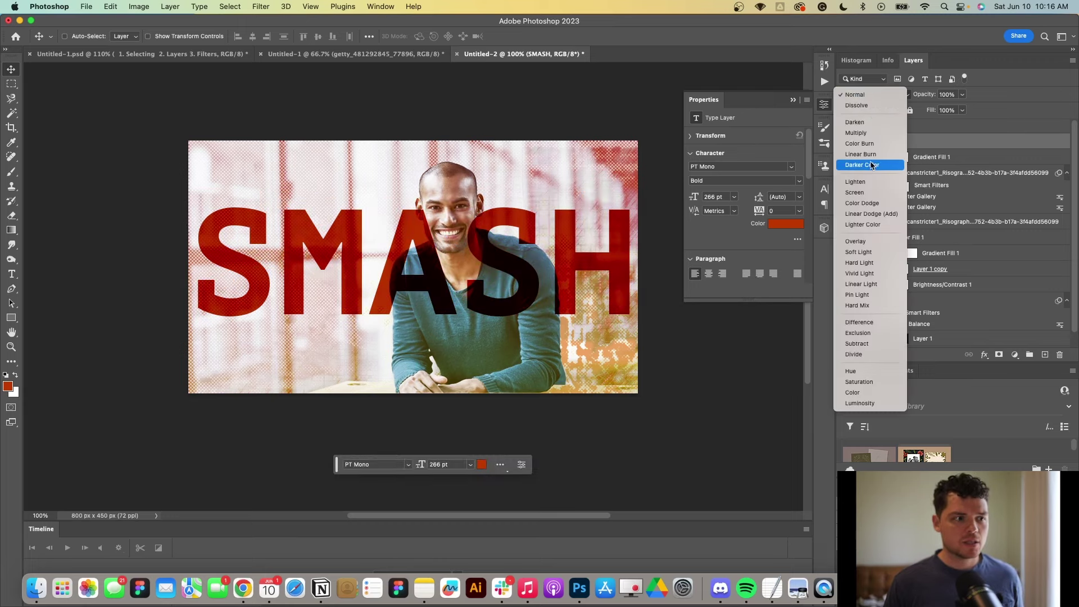
pyautogui.click(880, 274)
pyautogui.moveTo(908, 159)
pyautogui.mouseDown()
pyautogui.moveTo(917, 148)
pyautogui.moveTo(917, 164)
pyautogui.moveTo(889, 166)
pyautogui.mouseUp()
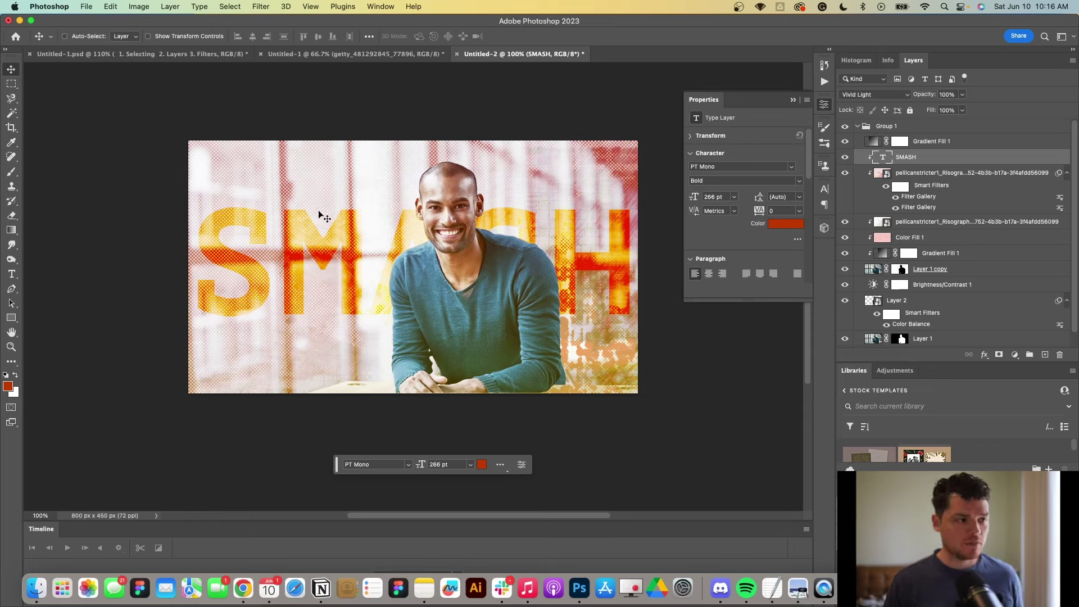
# Step: Duplicate the SMASH text repeatedly, placing one copy below the original and stacking the others up the image
pyautogui.scroll(-1, 978, 150)
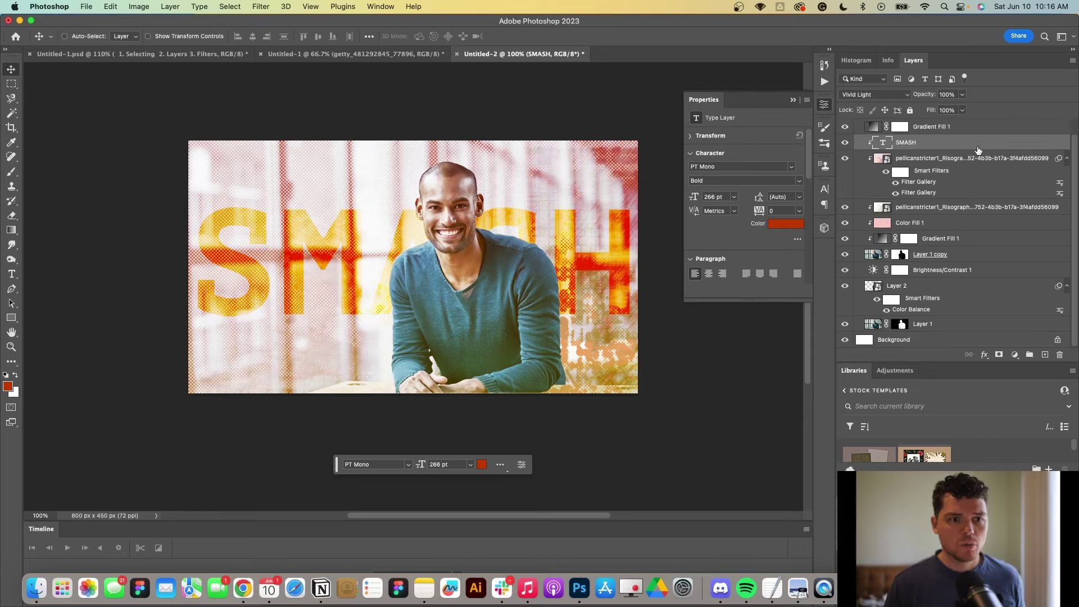
pyautogui.keyDown('super'); pyautogui.click(361, 250); pyautogui.keyUp('super')
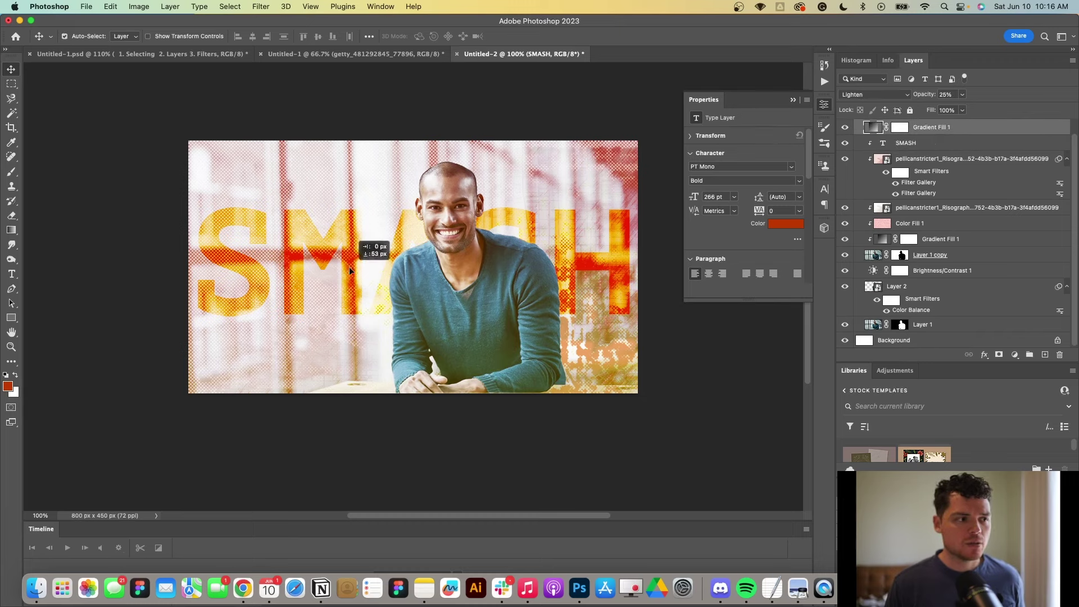
pyautogui.click(913, 145)
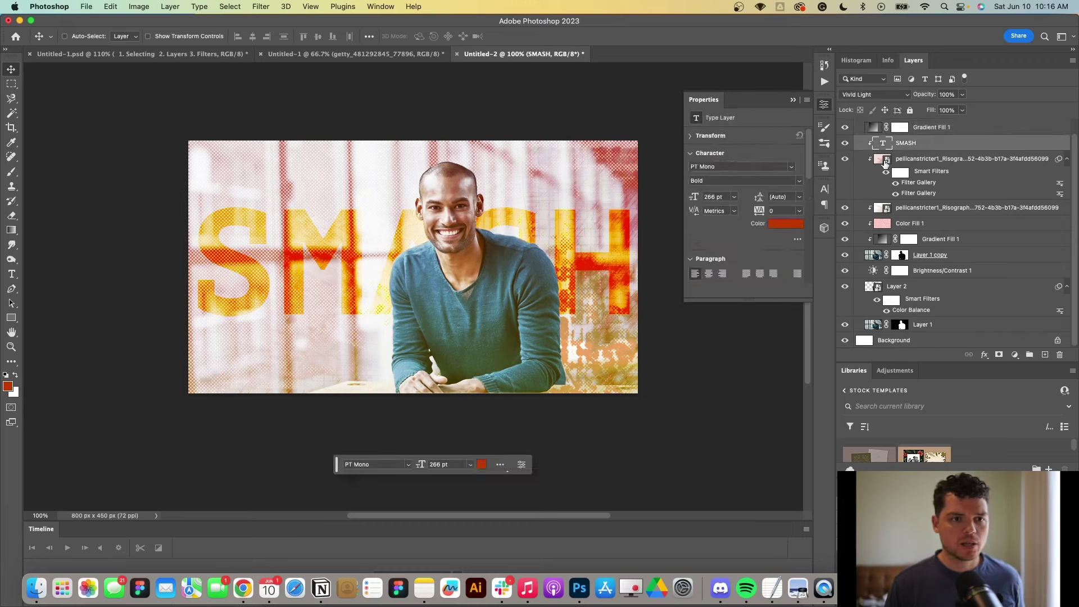
pyautogui.moveTo(345, 263); pyautogui.dragTo(362, 367)
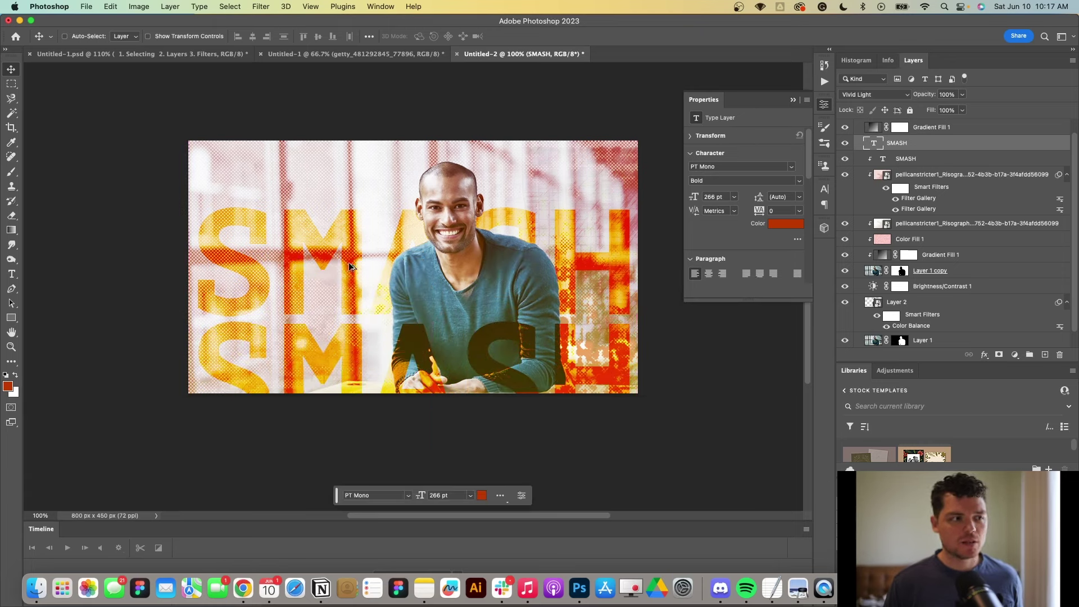
pyautogui.moveTo(348, 262); pyautogui.dragTo(365, 197)
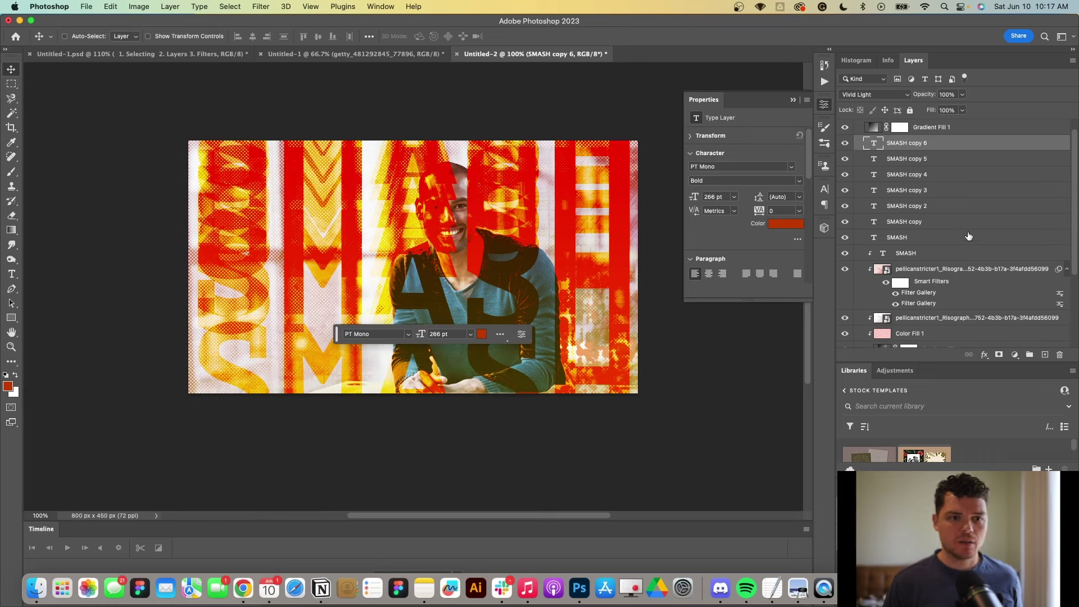
# Step: Clip all the duplicated SMASH layers, up to SMASH copy 6, to the masked background layer beneath
pyautogui.click(930, 240)
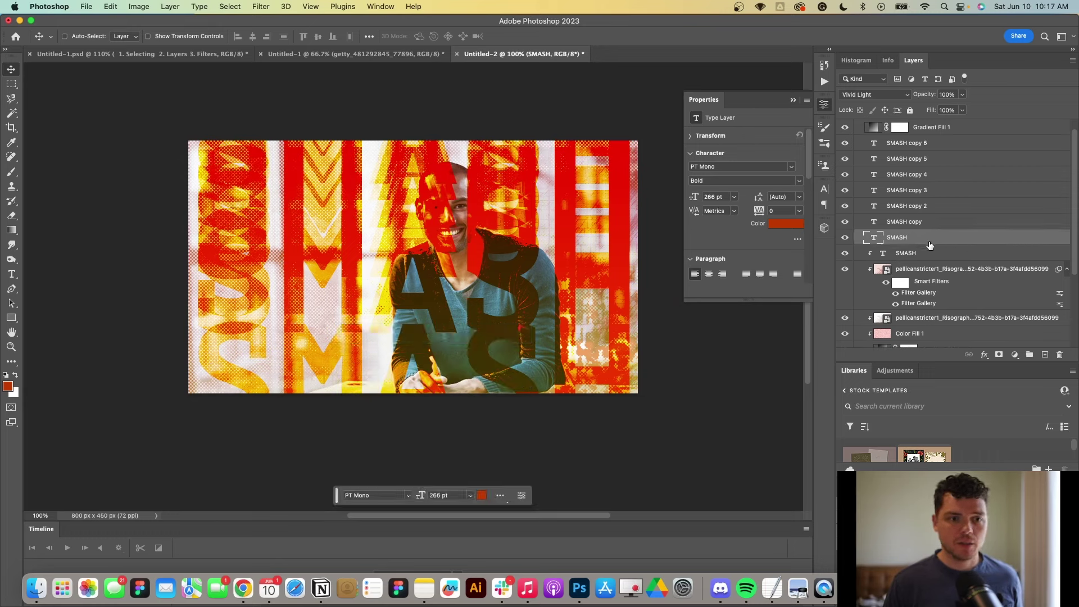
pyautogui.keyDown('alt'); pyautogui.click(902, 243); pyautogui.keyUp('alt')
pyautogui.keyDown('alt'); pyautogui.click(906, 229); pyautogui.keyUp('alt')
pyautogui.keyDown('alt'); pyautogui.click(909, 211); pyautogui.keyUp('alt')
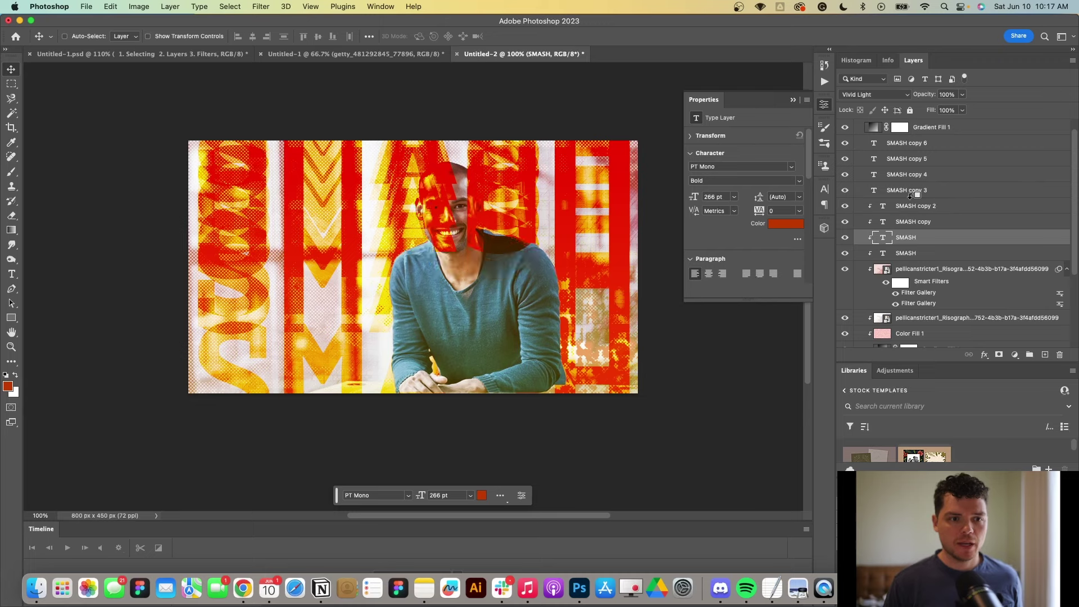
pyautogui.keyDown('alt'); pyautogui.click(911, 198); pyautogui.keyUp('alt')
pyautogui.keyDown('alt'); pyautogui.click(915, 181); pyautogui.keyUp('alt')
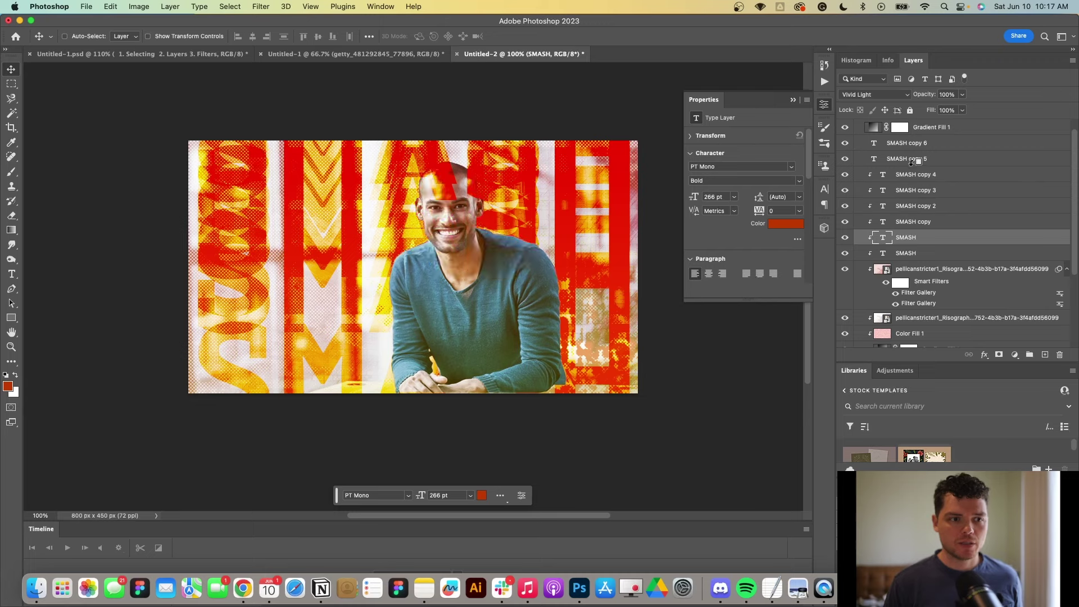
pyautogui.keyDown('alt'); pyautogui.click(914, 163); pyautogui.keyUp('alt')
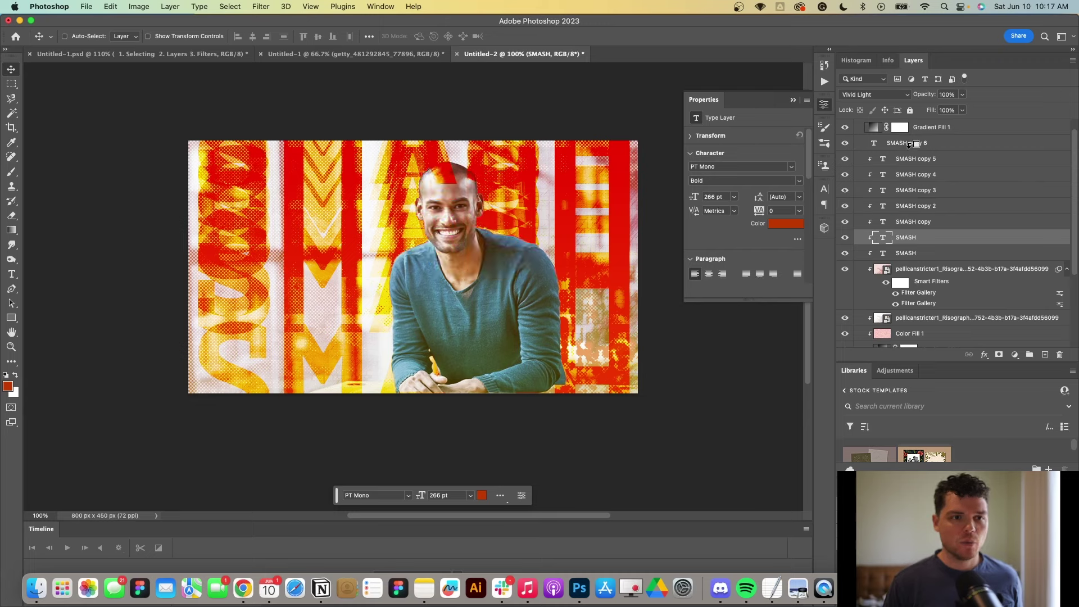
pyautogui.keyDown('alt'); pyautogui.click(909, 151); pyautogui.keyUp('alt')
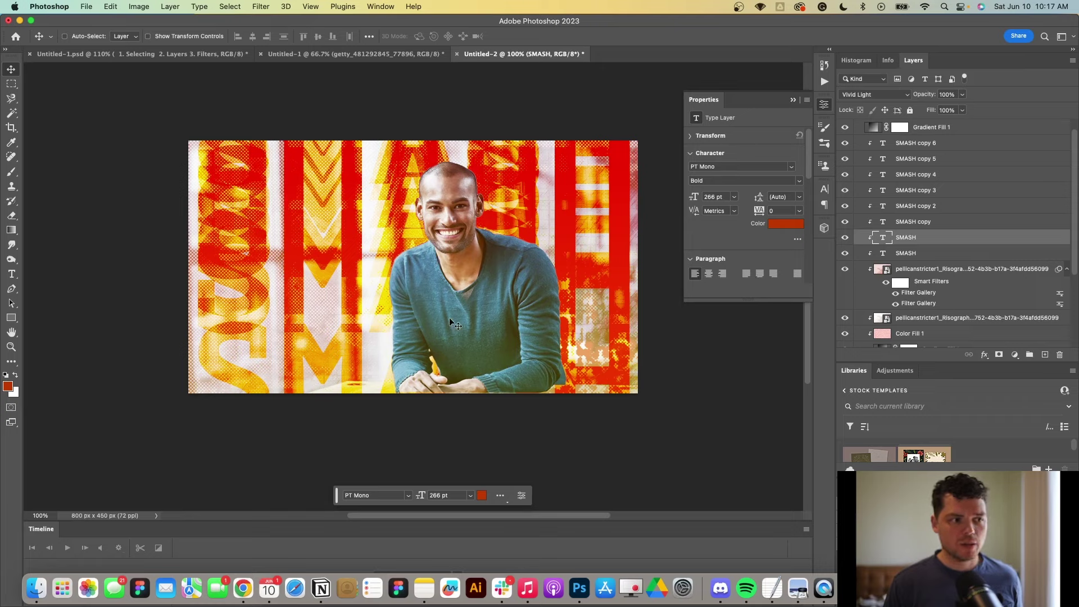
# Step: Hide SMASH copy through SMASH copy 6 and toggle the original SMASH layer's visibility to identify it
pyautogui.moveTo(845, 143); pyautogui.dragTo(845, 207)
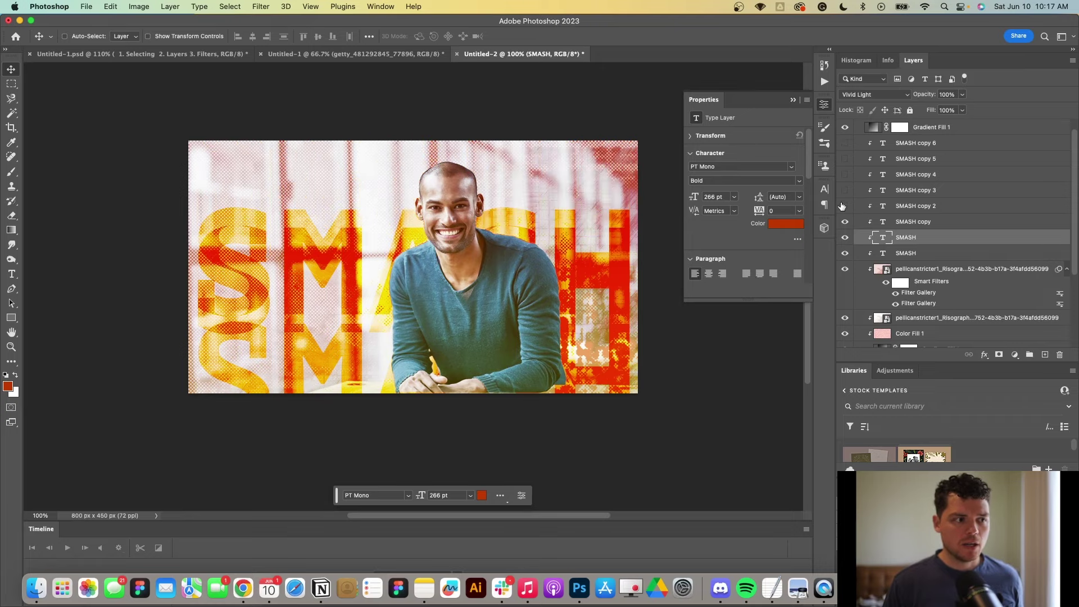
pyautogui.click(846, 225)
pyautogui.click(846, 253)
pyautogui.click(846, 253)
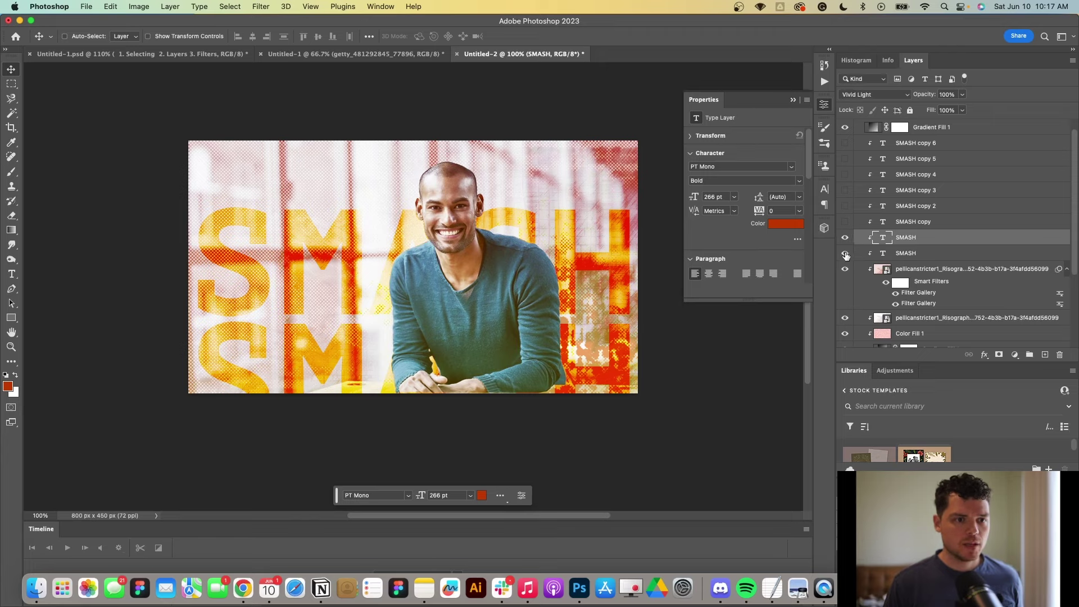
# Step: Duplicate the original SMASH text layer and set the foreground colour to a blue
pyautogui.press('super+j')
pyautogui.click(8, 386)
pyautogui.click(281, 228)
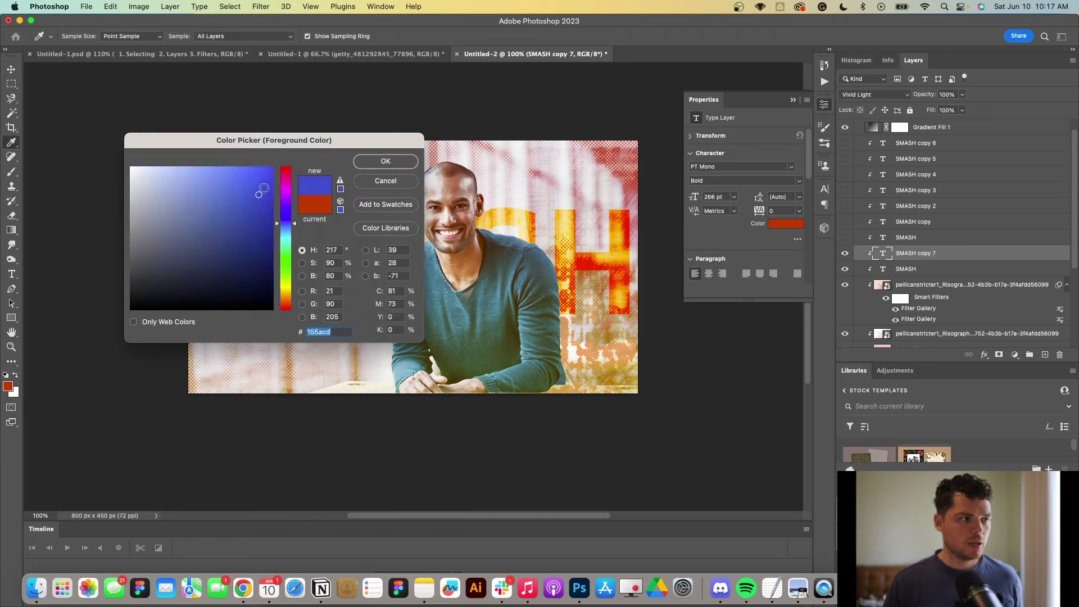
pyautogui.press('Return')
# Step: Start editing the text of SMASH copy 7 and open its text colour
pyautogui.press('t')
pyautogui.click(287, 275)
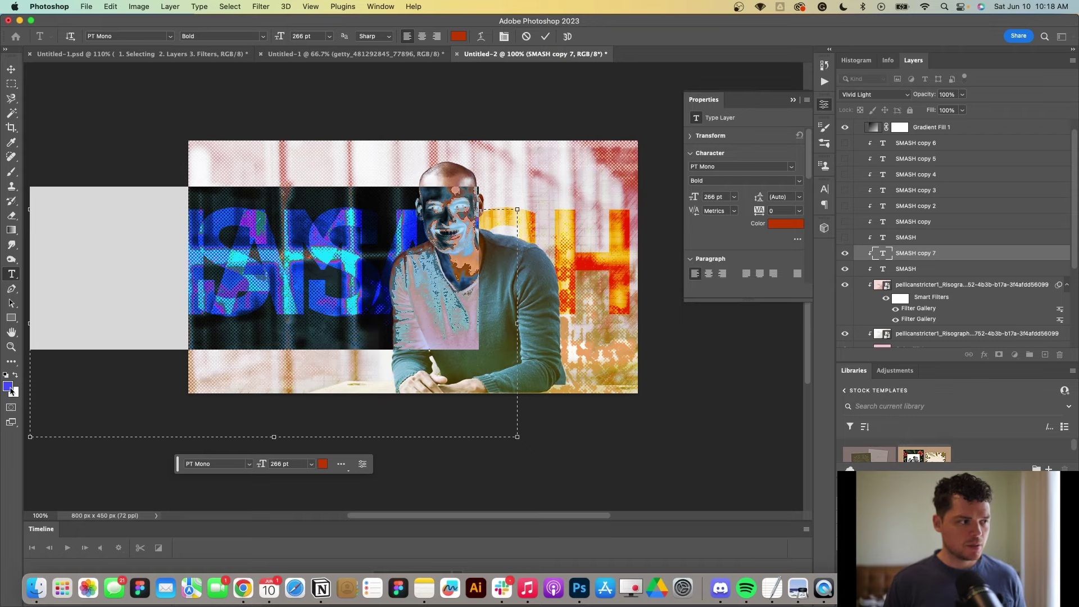
pyautogui.click(459, 36)
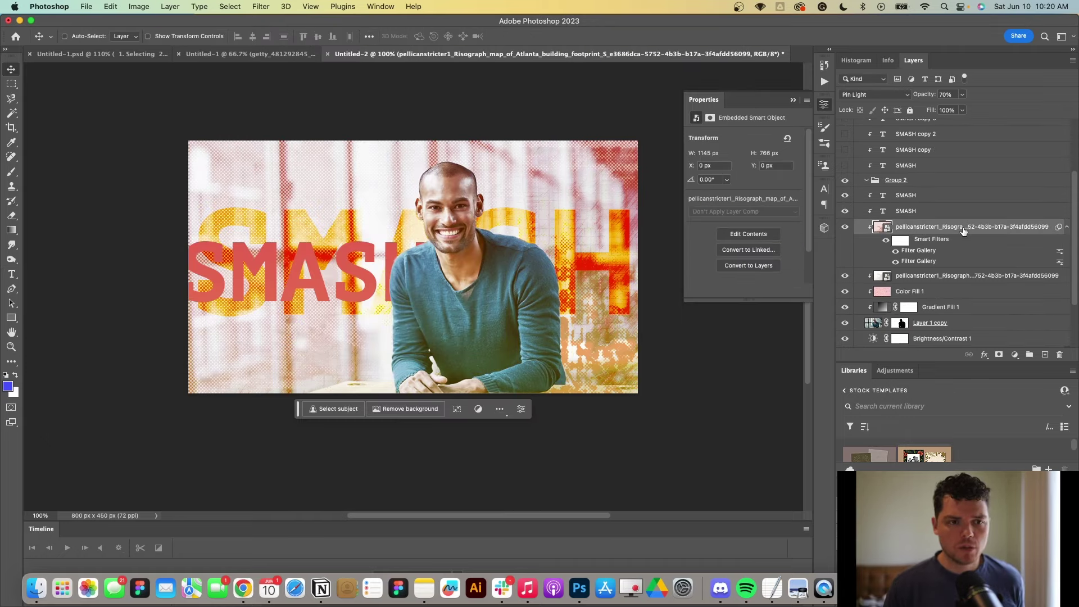
# Step: Duplicate the filtered map layer to the top of Group 2, clip it to the layers below and set its opacity to 30%
pyautogui.moveTo(963, 227); pyautogui.dragTo(961, 189)
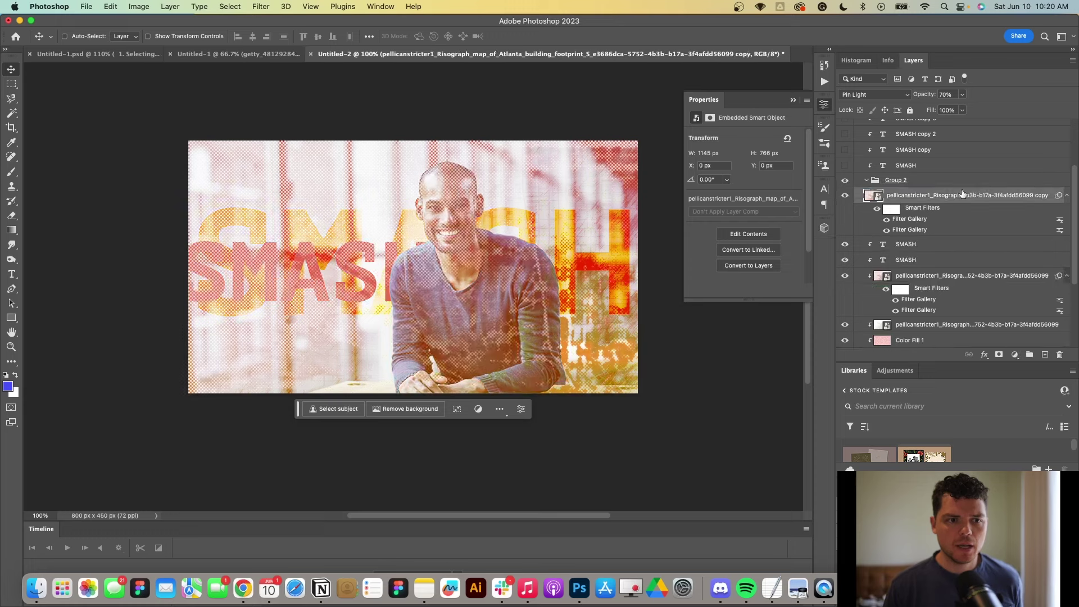
pyautogui.keyDown('alt'); pyautogui.click(907, 234); pyautogui.keyUp('alt')
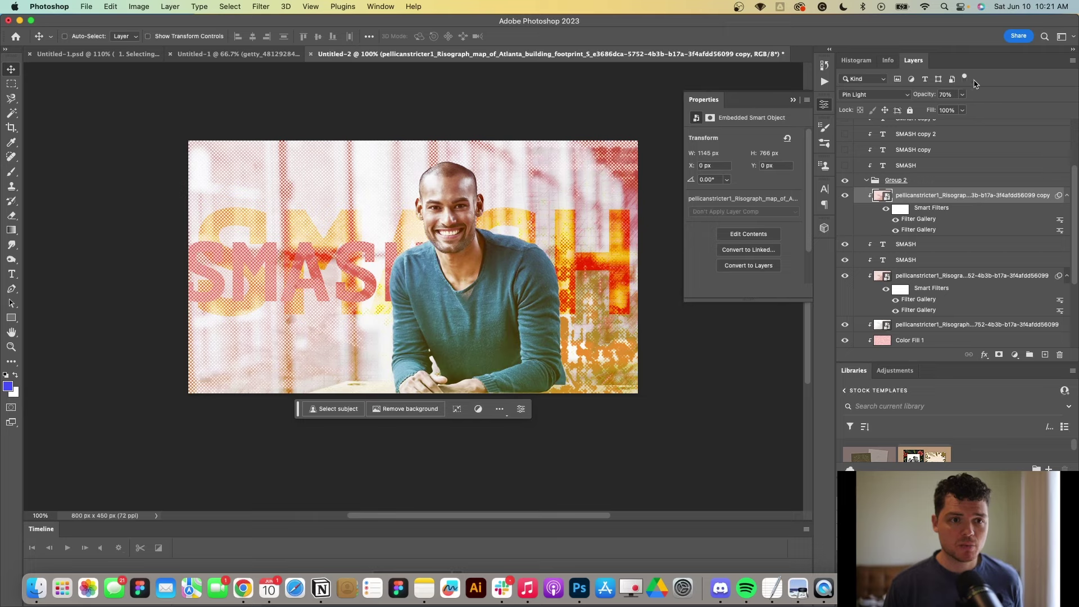
pyautogui.click(962, 95)
pyautogui.moveTo(965, 108); pyautogui.dragTo(942, 110)
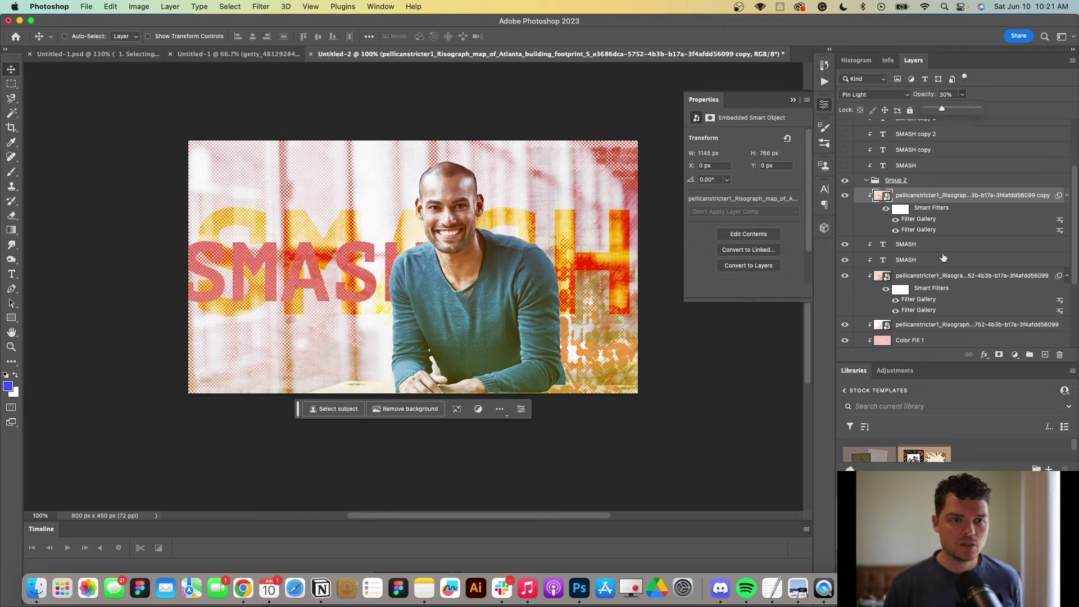
pyautogui.click(901, 245)
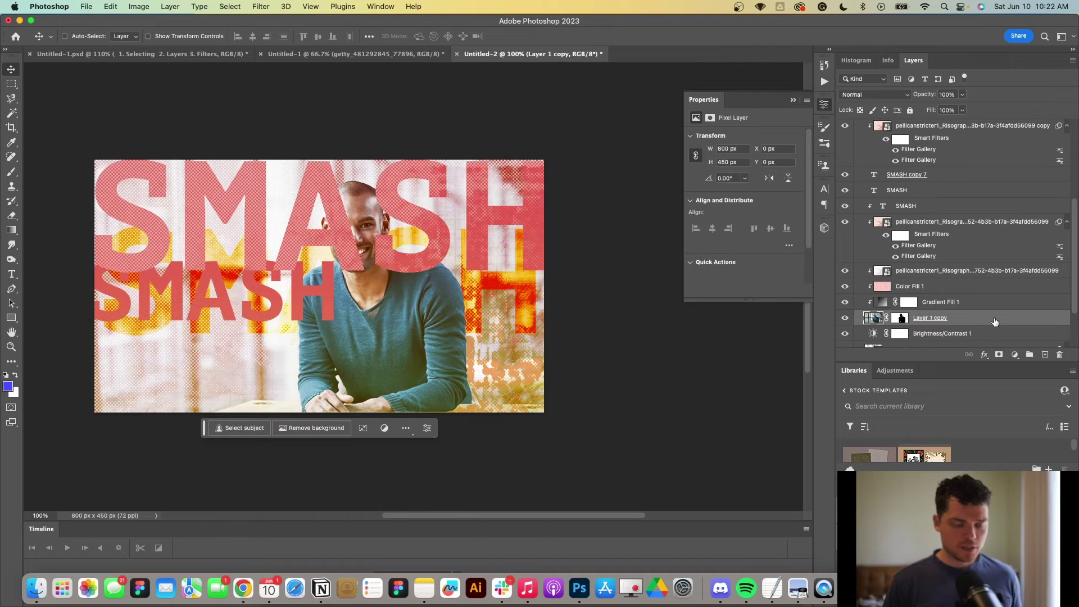
# Step: Duplicate the masked portrait photo layer into Group 2, between SMASH copy 7 and the SMASH text beneath it
pyautogui.moveTo(995, 321); pyautogui.dragTo(957, 227)
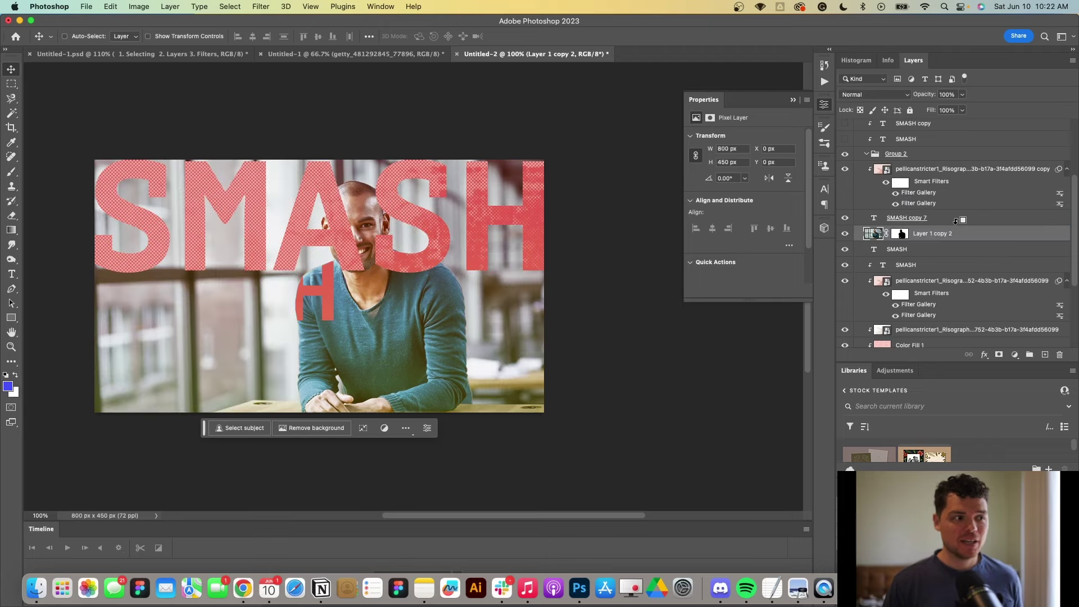
pyautogui.scroll(1, 954, 237)
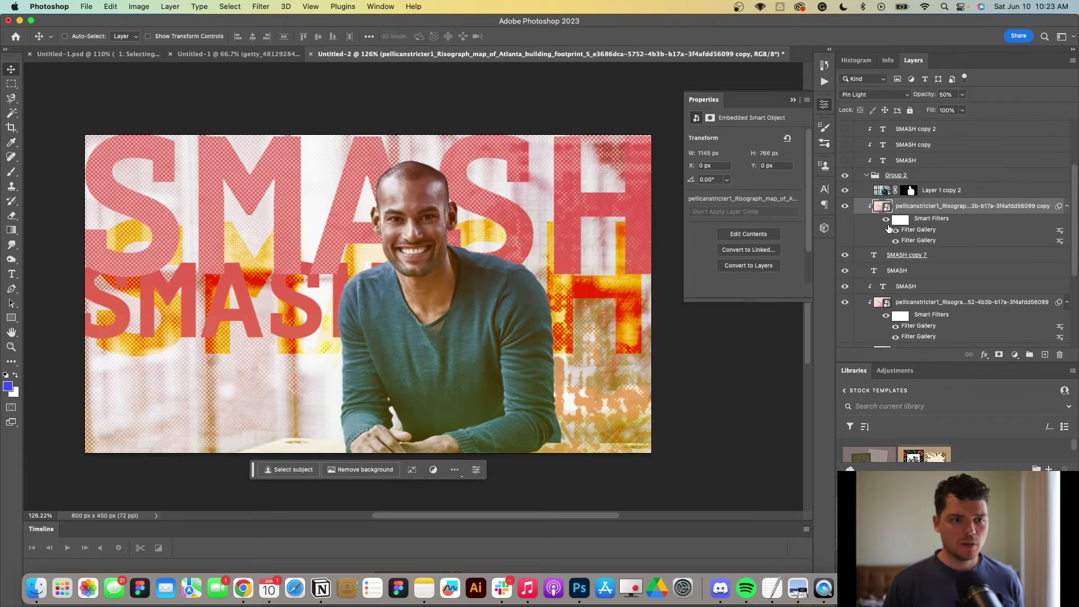
# Step: Turn off the upper Filter Gallery smart filter on Group 2's map copy, leaving the lower one on
pyautogui.click(895, 229)
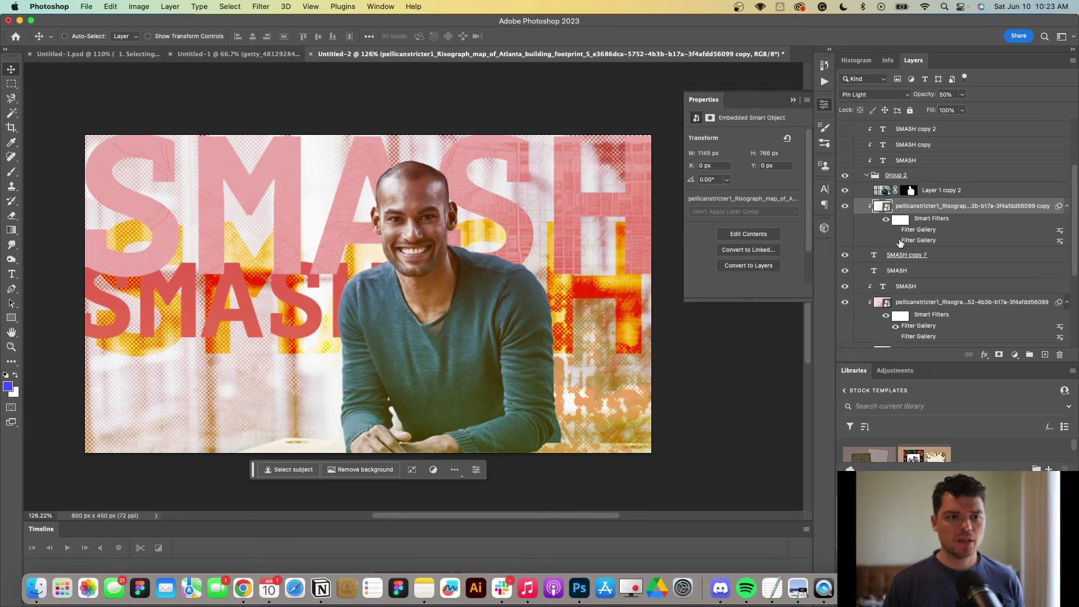
pyautogui.click(895, 240)
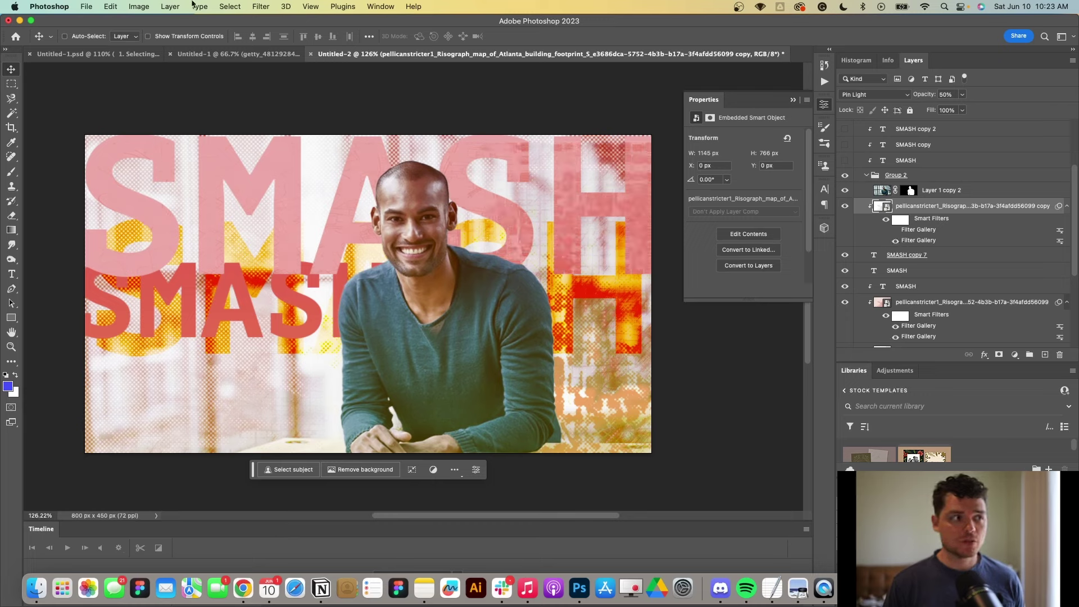
# Step: Apply a Motion Blur smart filter to Group 2's map copy and inspect its effect on the composite
pyautogui.click(211, 7)
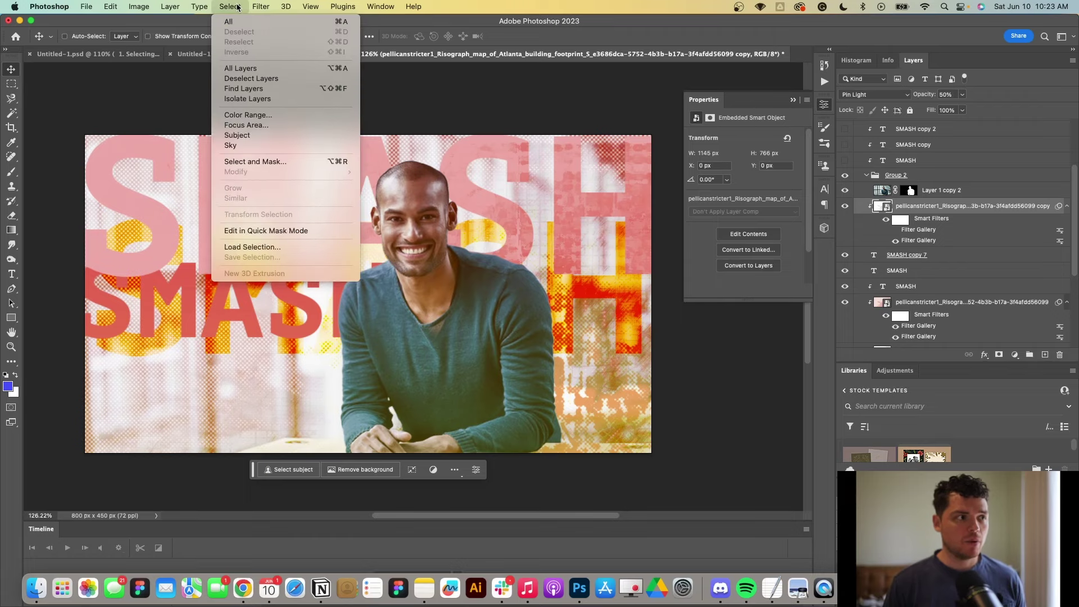
pyautogui.moveTo(261, 7)
pyautogui.moveTo(341, 182)
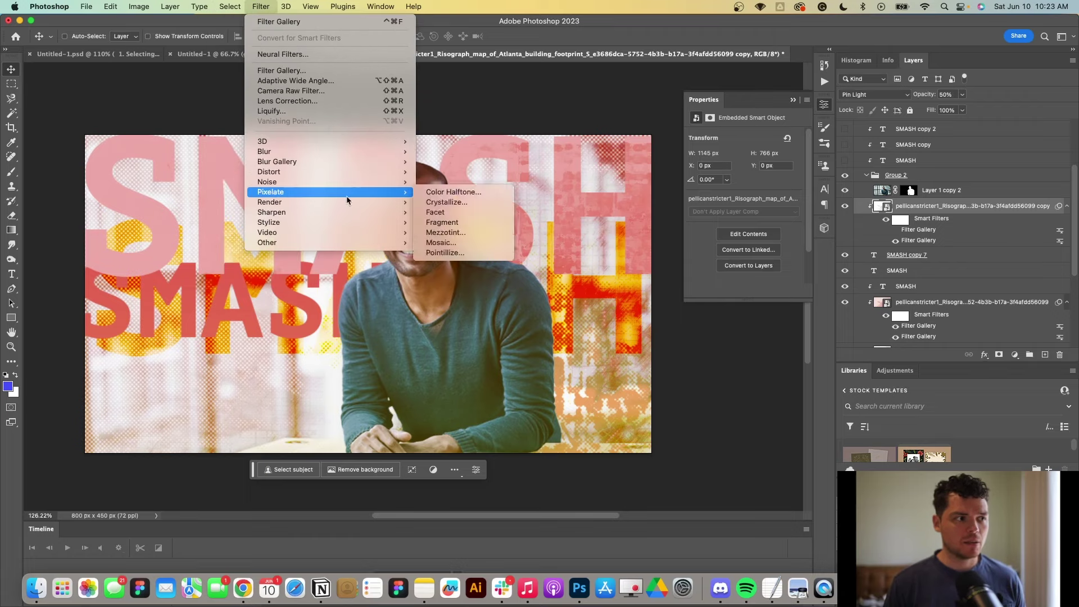
pyautogui.moveTo(360, 152)
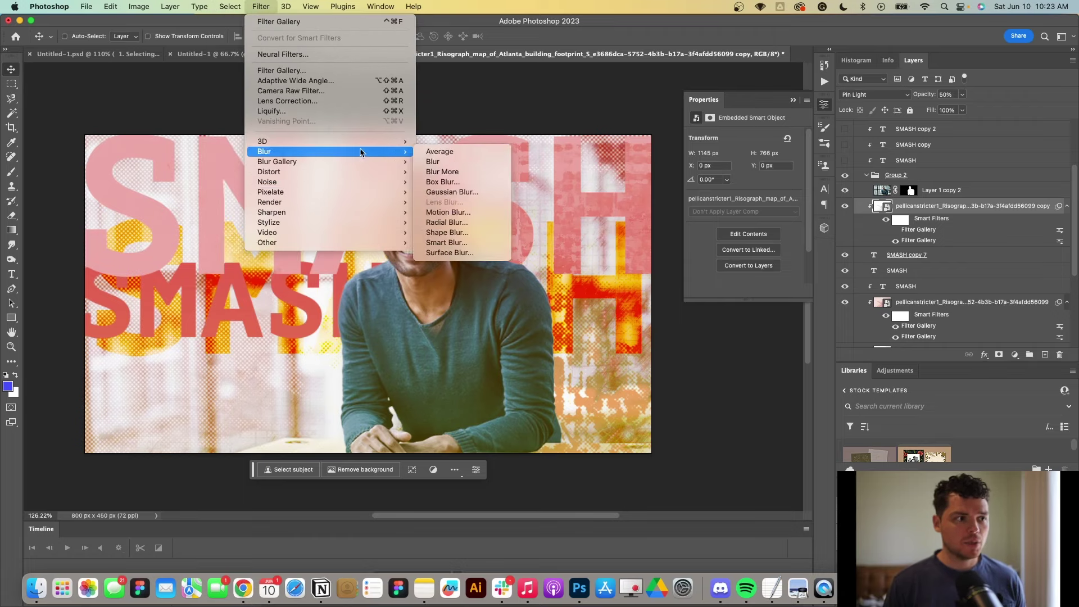
pyautogui.click(477, 212)
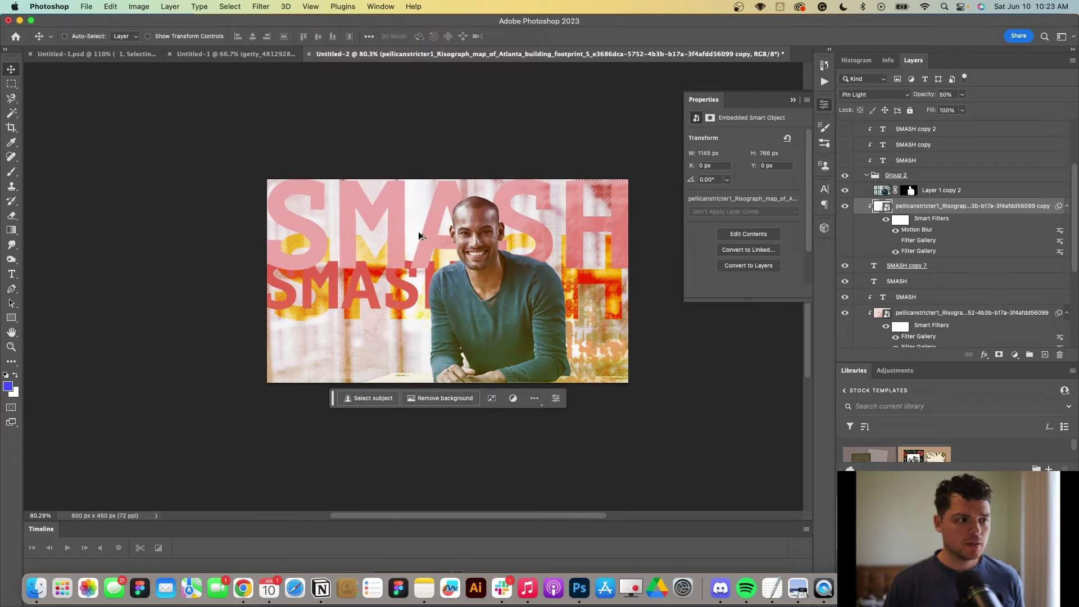
pyautogui.scroll(-2, 539, 243)
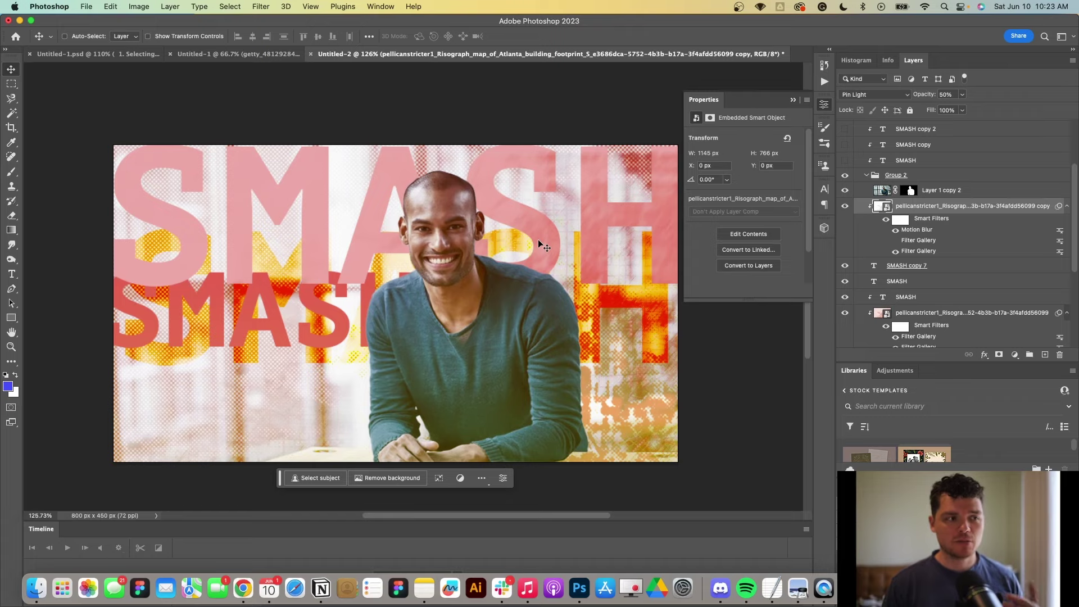
# Step: In the Untitled-1 document, move the Color Fill 1 layer to the top of the layer stack, above Brightness/Contrast 2
pyautogui.click(257, 54)
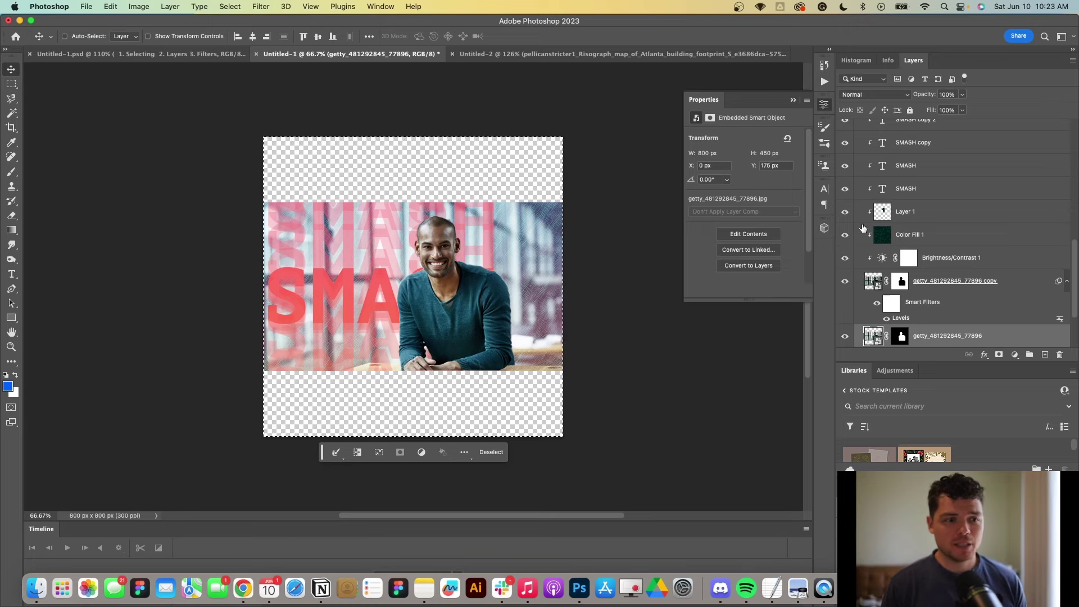
pyautogui.click(911, 235)
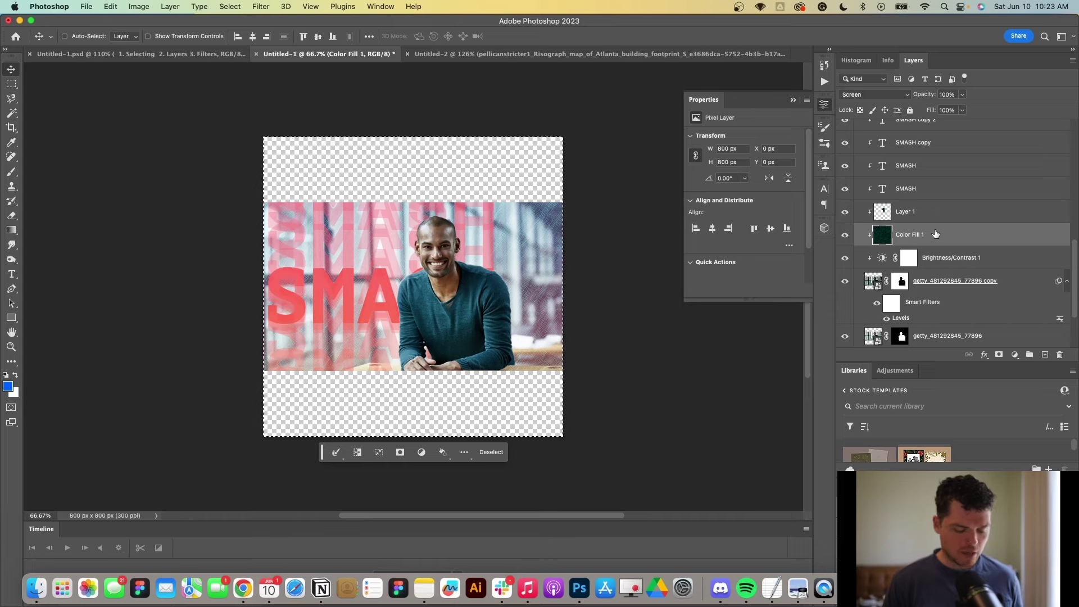
pyautogui.moveTo(935, 233); pyautogui.dragTo(940, 121)
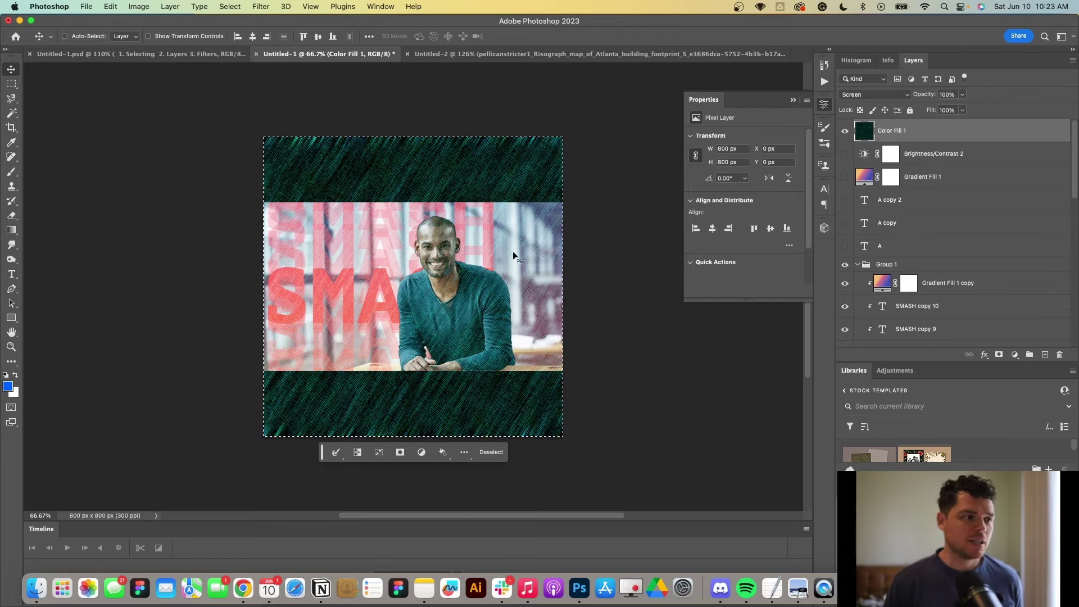
pyautogui.hscroll(-2, 473, 272)
pyautogui.scroll(5, 483, 268)
pyautogui.scroll(-5, 483, 269)
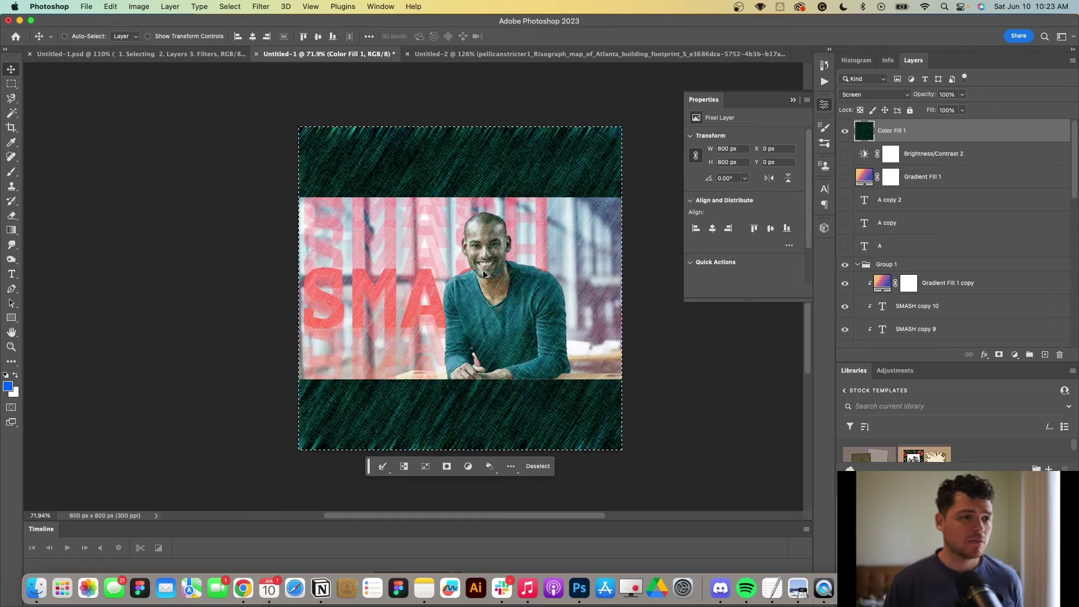
pyautogui.click(599, 54)
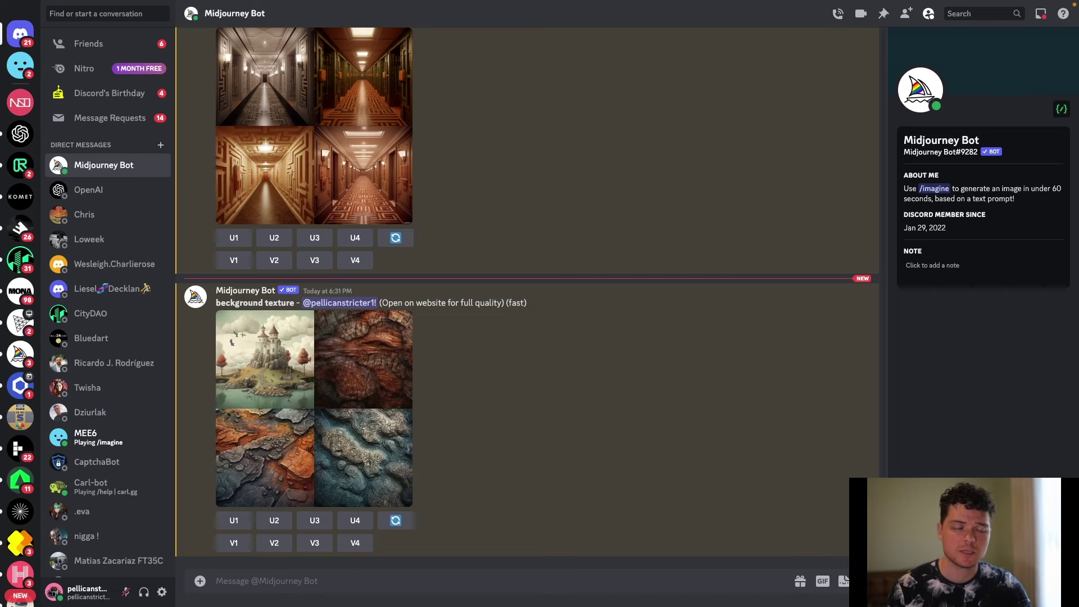
# Step: Send the Midjourney Bot in Discord an /imagine request with the prompt "map graphic red color retro 1990"
pyautogui.click(277, 582)
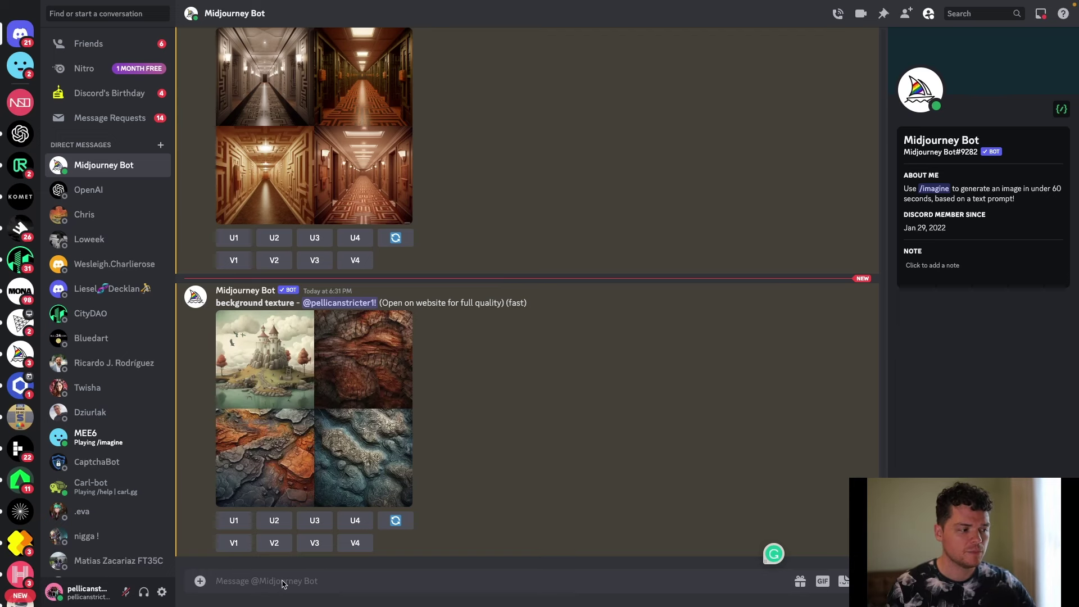
pyautogui.write('/')
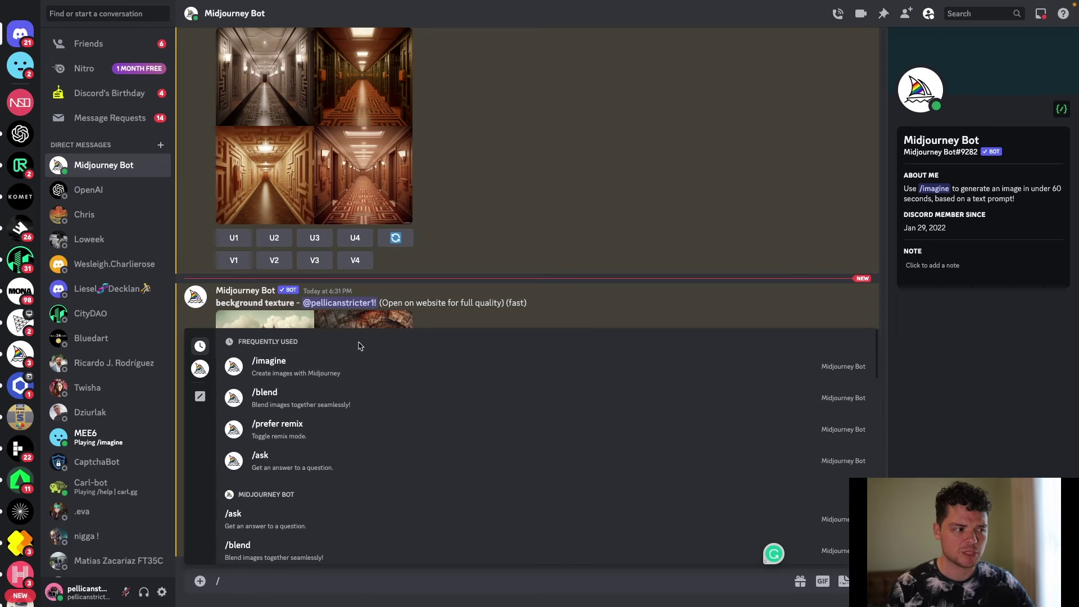
pyautogui.click(488, 377)
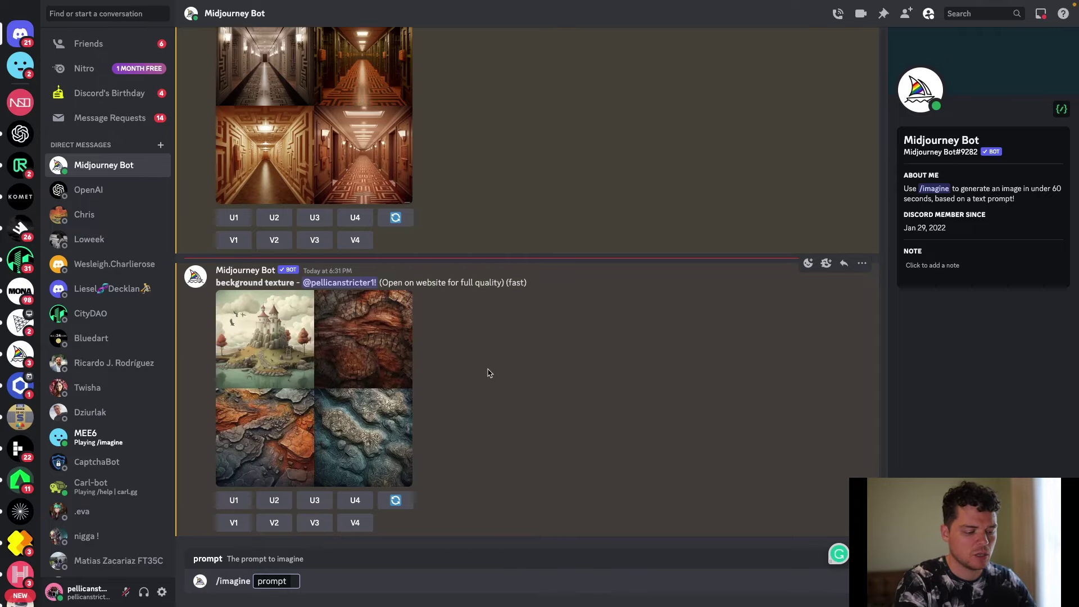
pyautogui.write('map graphic colo')
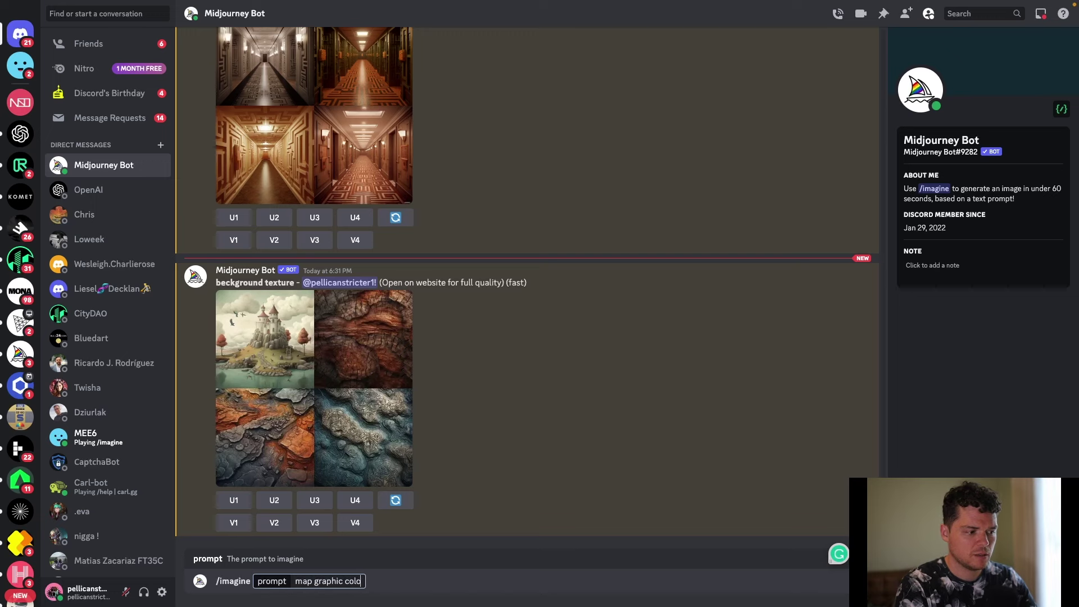
pyautogui.press('BackSpace')
pyautogui.press('BackSpace')
pyautogui.press('BackSpace')
pyautogui.press('BackSpace')
pyautogui.write('red ')
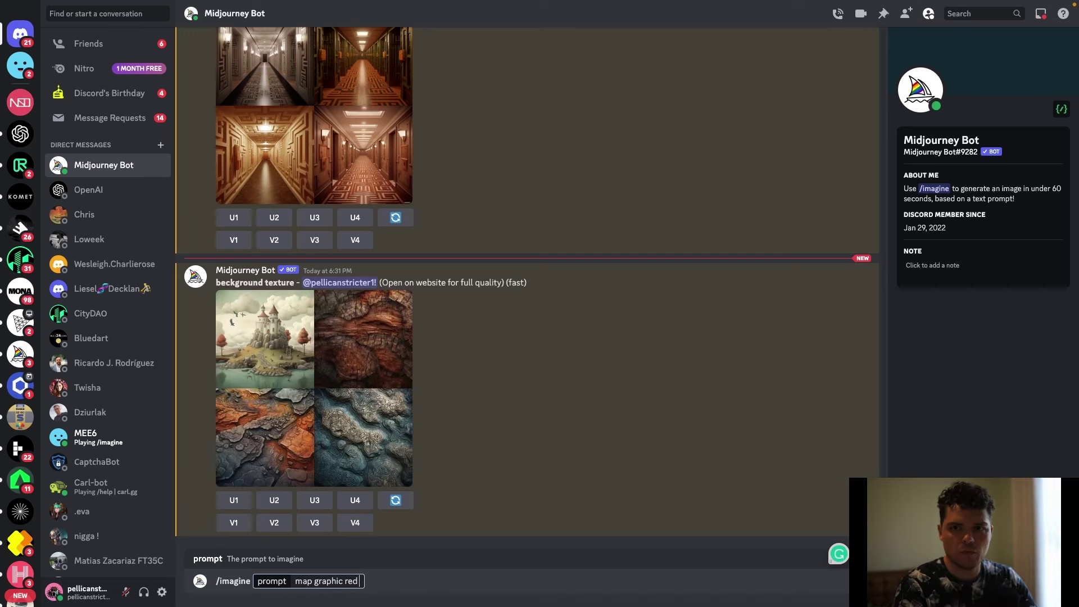
pyautogui.write('color')
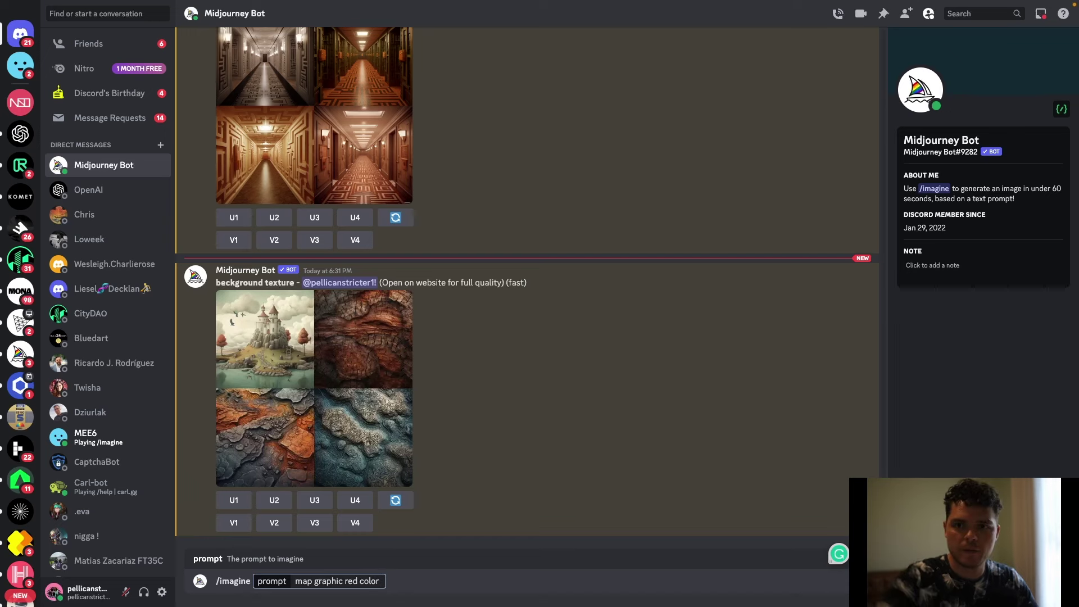
pyautogui.write(' retro 1990')
pyautogui.press('Return')
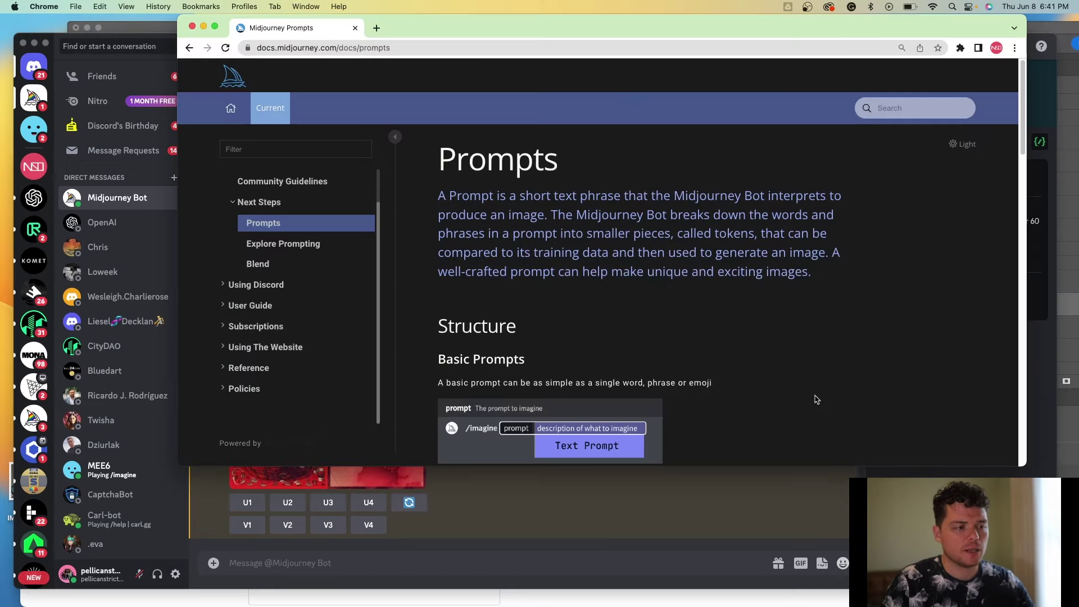
# Step: Read the Midjourney Prompts documentation in Chrome, covering prompt structure, grammar, which details matter and collective nouns
pyautogui.scroll(-1, 807, 392)
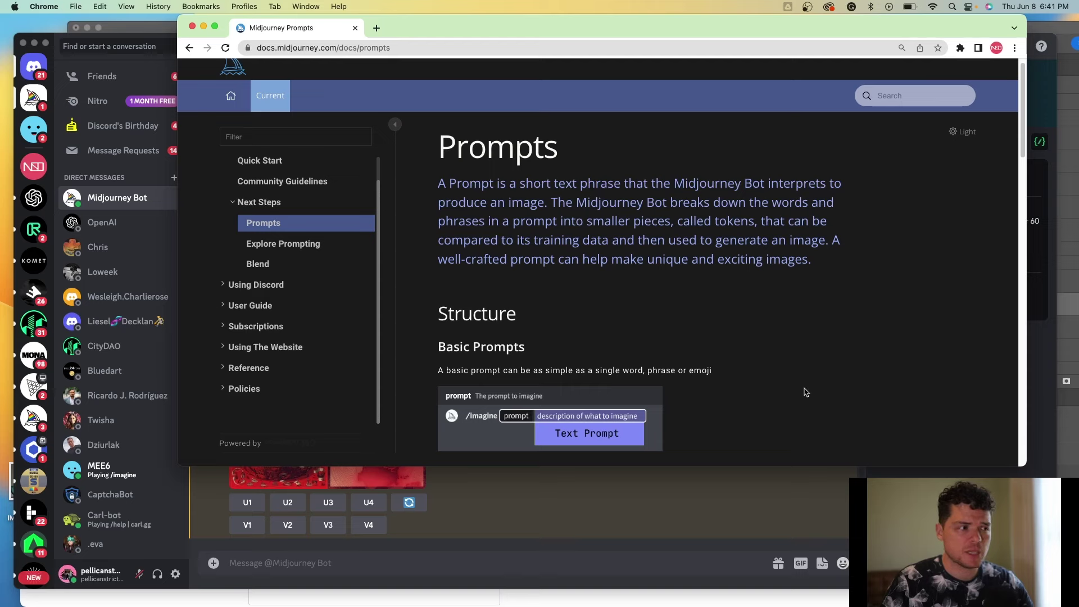
pyautogui.scroll(-15, 807, 393)
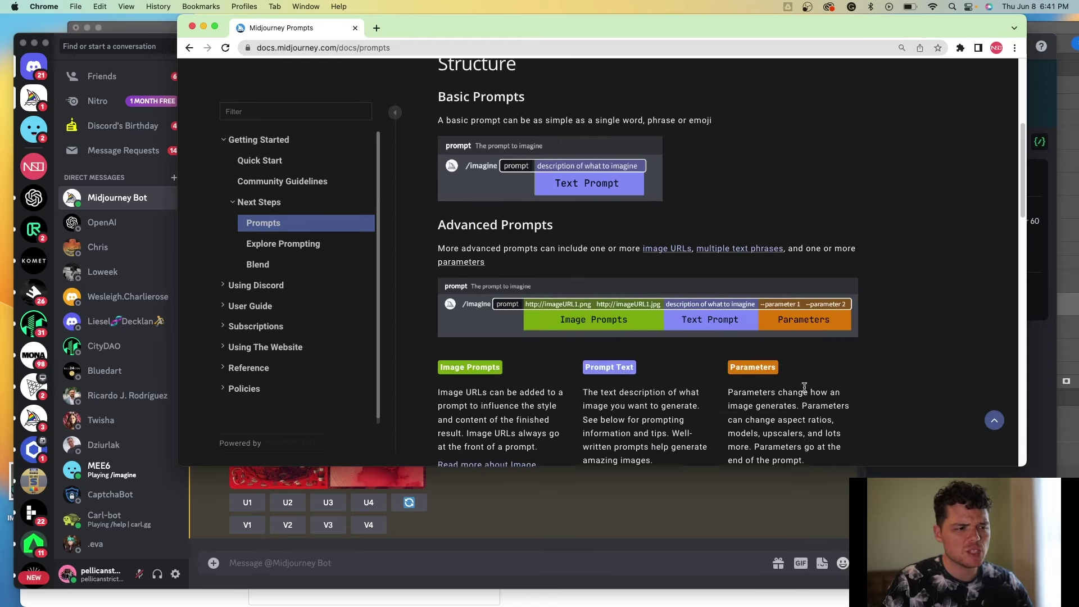
pyautogui.scroll(-3, 807, 393)
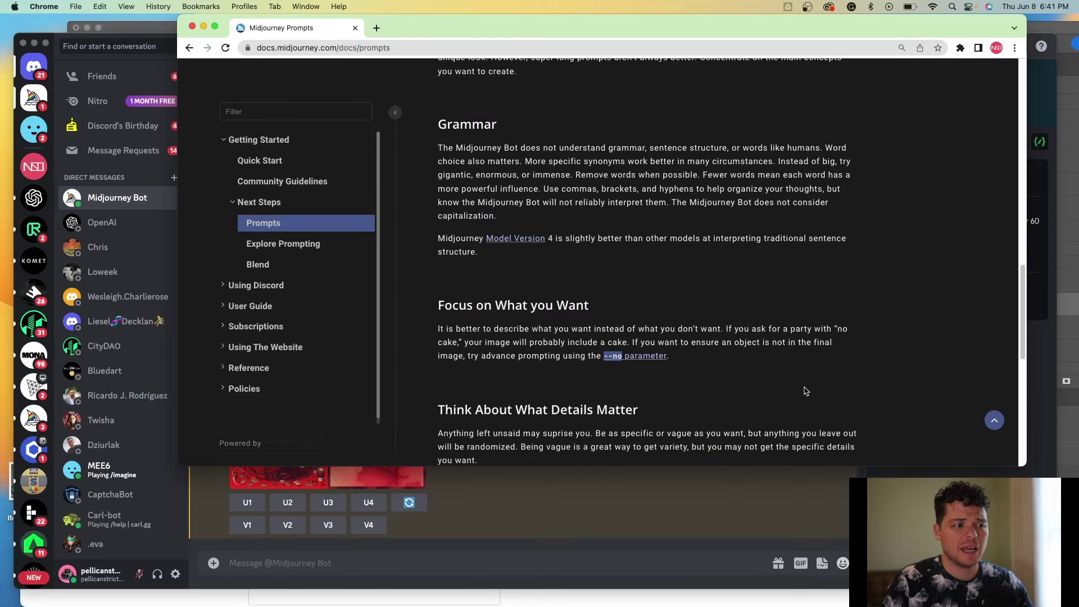
pyautogui.scroll(-7, 807, 393)
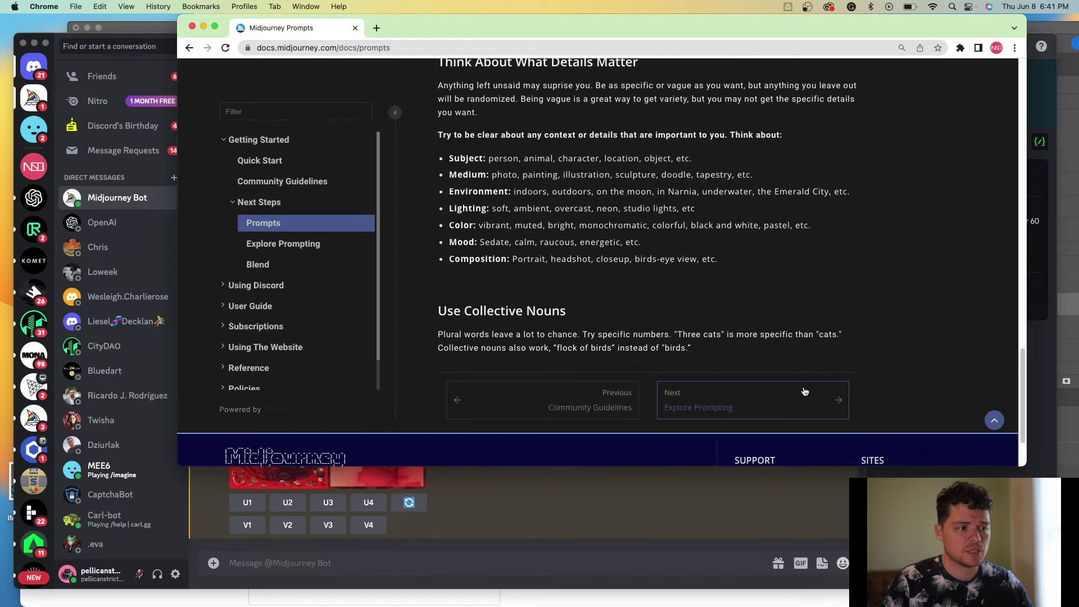
pyautogui.scroll(5, 807, 392)
pyautogui.scroll(-2, 805, 391)
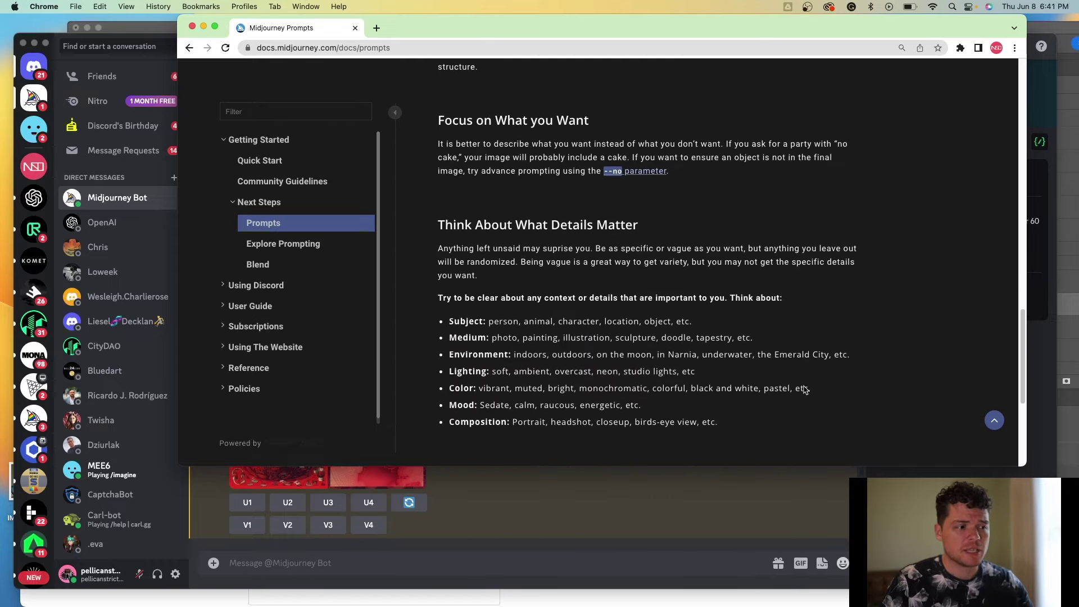
pyautogui.scroll(-1, 807, 390)
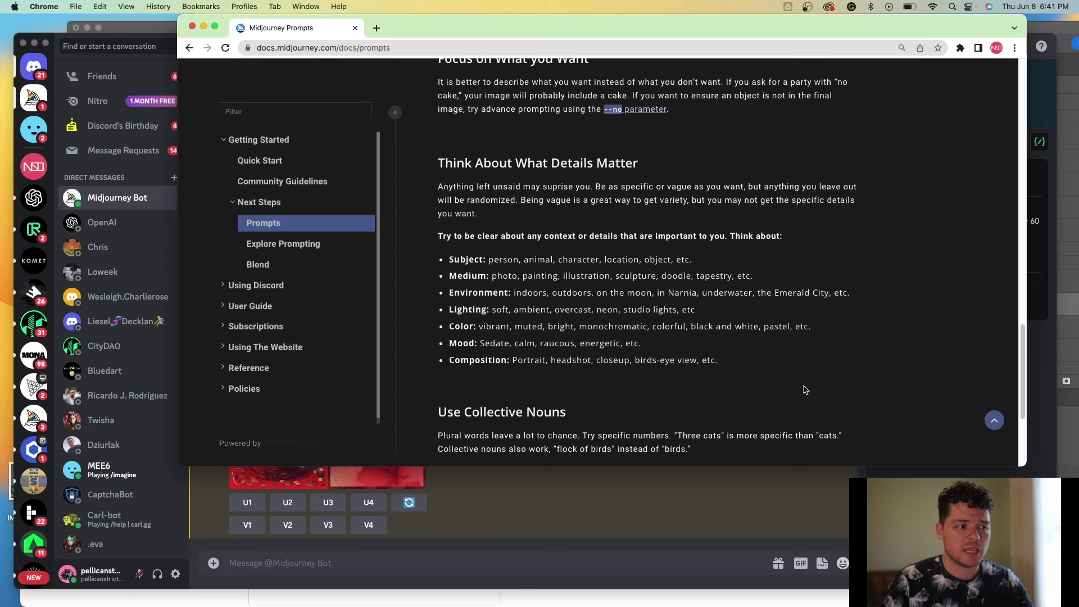
pyautogui.scroll(-1, 805, 390)
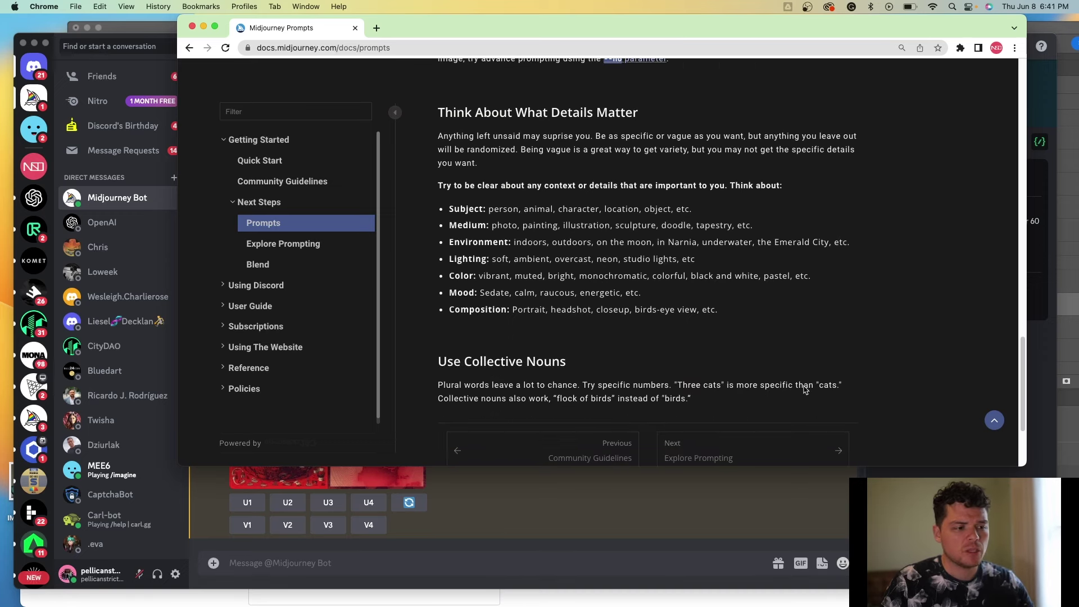
pyautogui.scroll(-1, 807, 392)
pyautogui.scroll(-1, 804, 389)
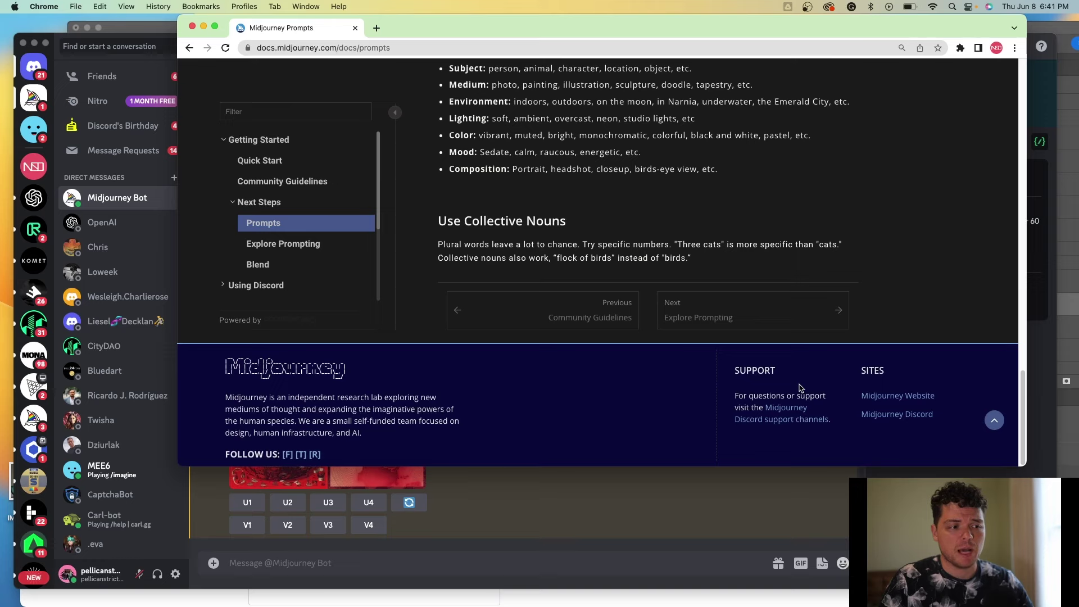
# Step: Open the Explore Prompting documentation page and examine its example images for artistic mediums and specific sketch styles
pyautogui.click(280, 244)
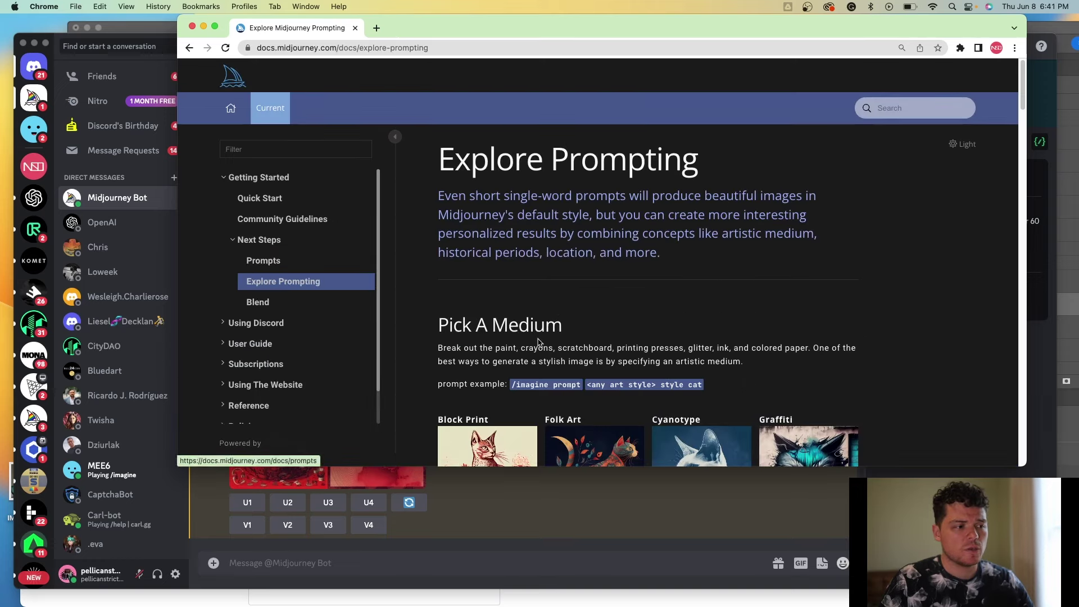
pyautogui.scroll(-2, 574, 344)
pyautogui.scroll(-2, 575, 344)
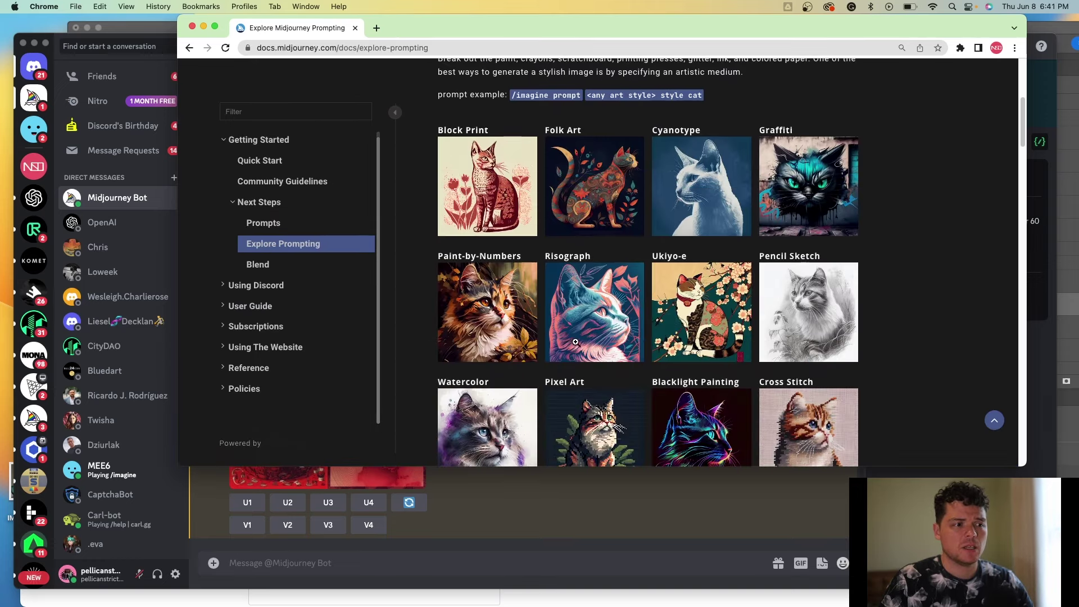
pyautogui.scroll(-4, 762, 302)
pyautogui.scroll(-4, 762, 302)
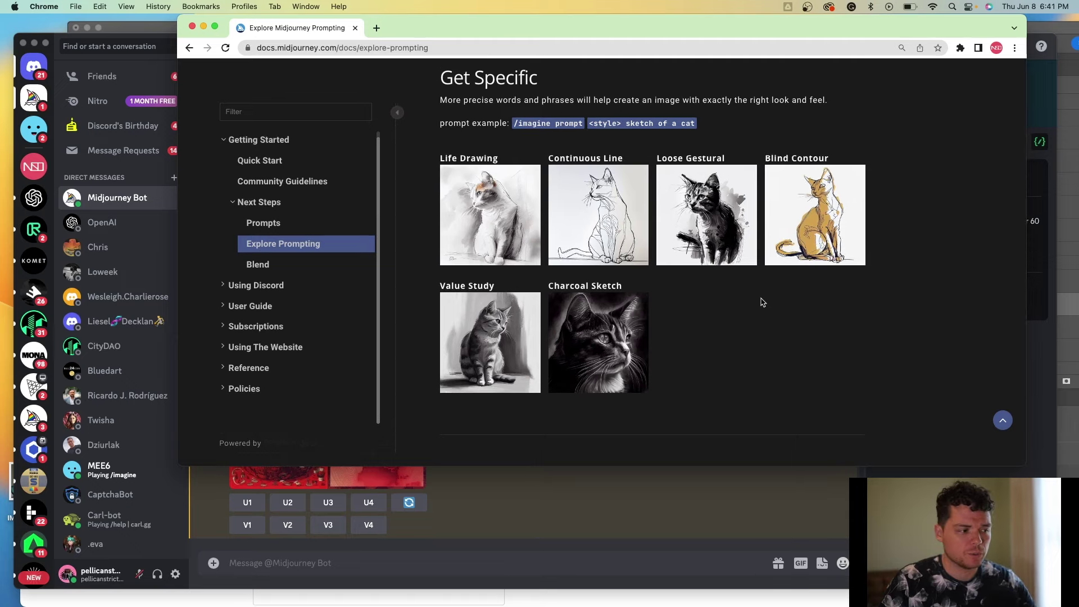
pyautogui.click(560, 535)
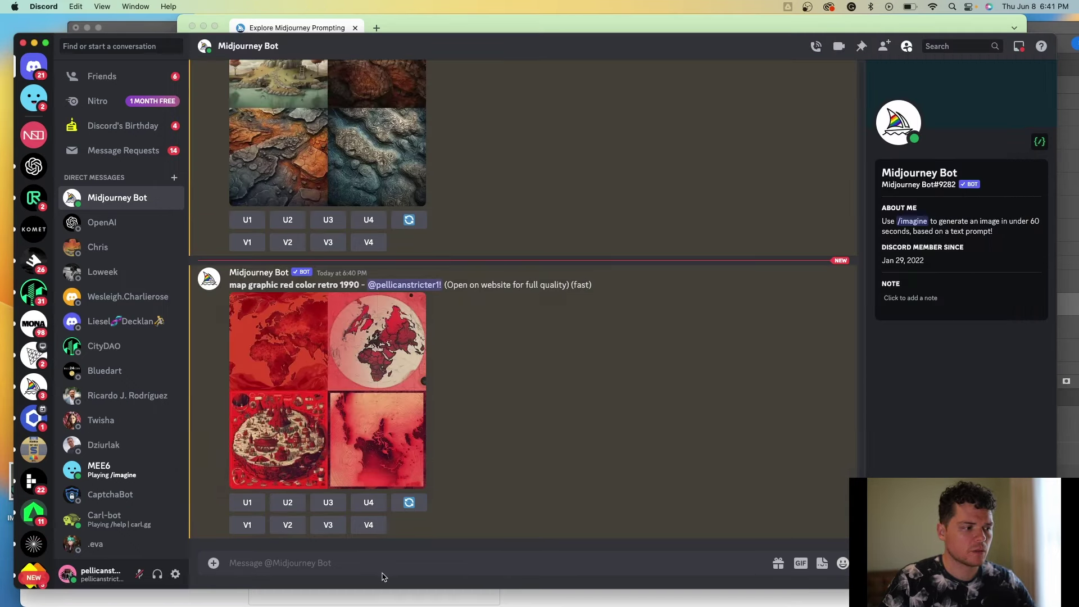
pyautogui.click(281, 28)
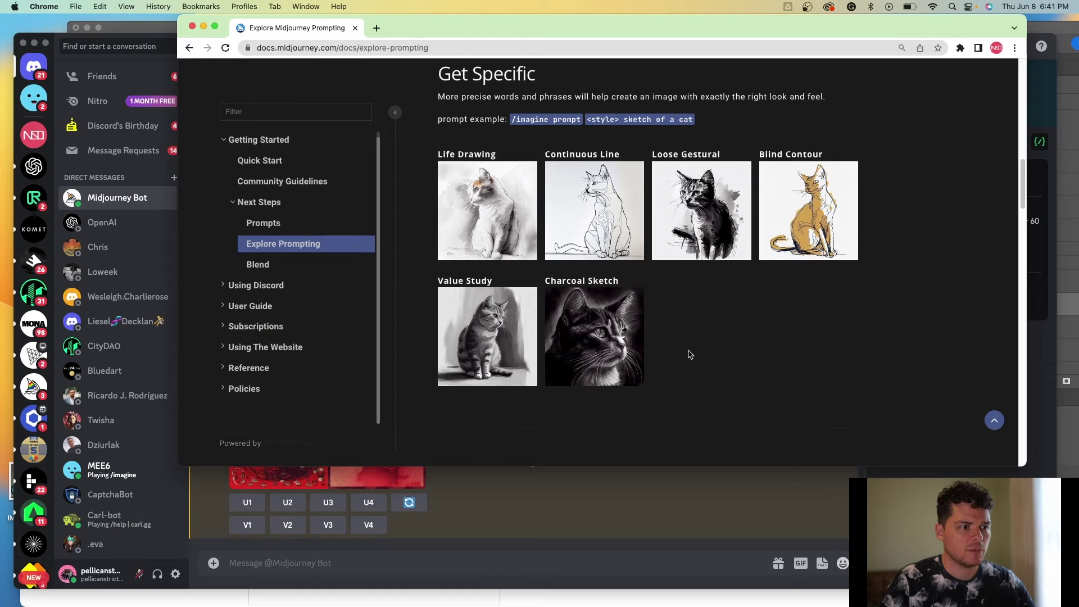
# Step: Find the Risograph example among the artistic mediums on the Explore Prompting page and copy its name
pyautogui.scroll(3, 691, 354)
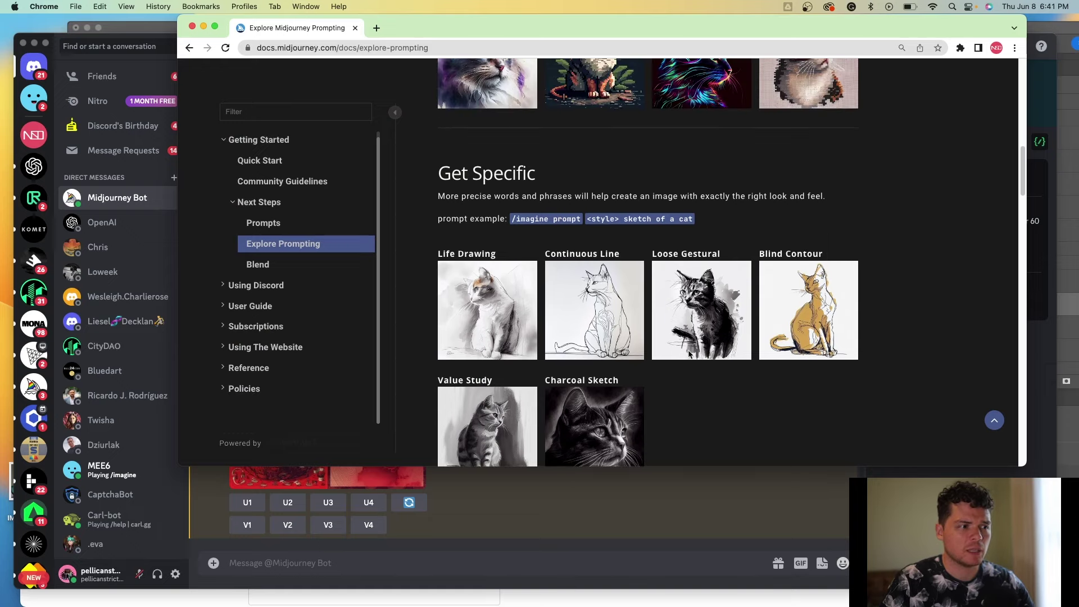
pyautogui.scroll(10, 691, 354)
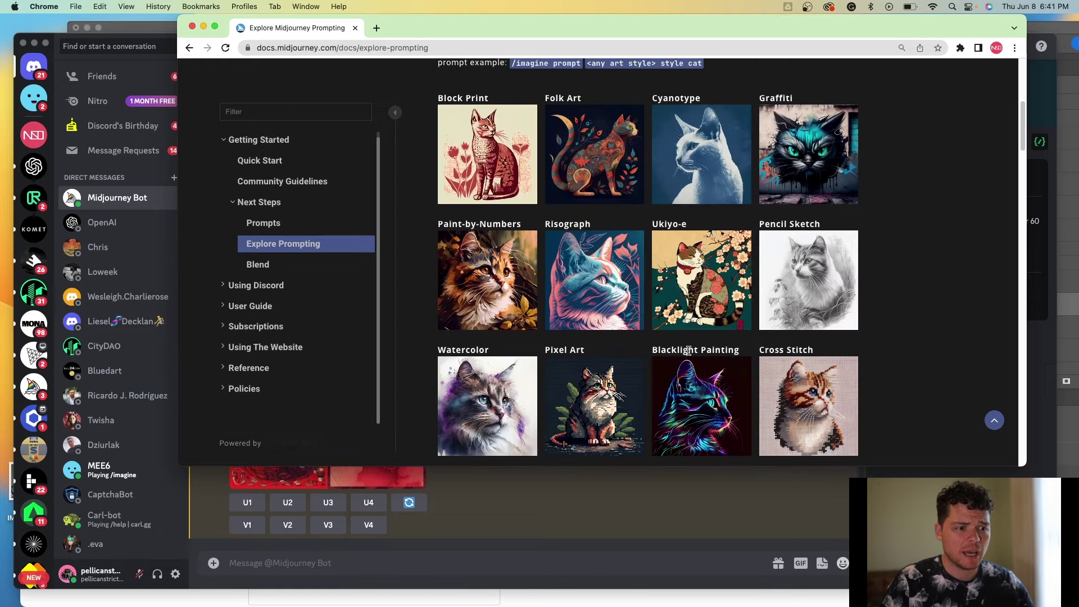
pyautogui.scroll(2, 691, 354)
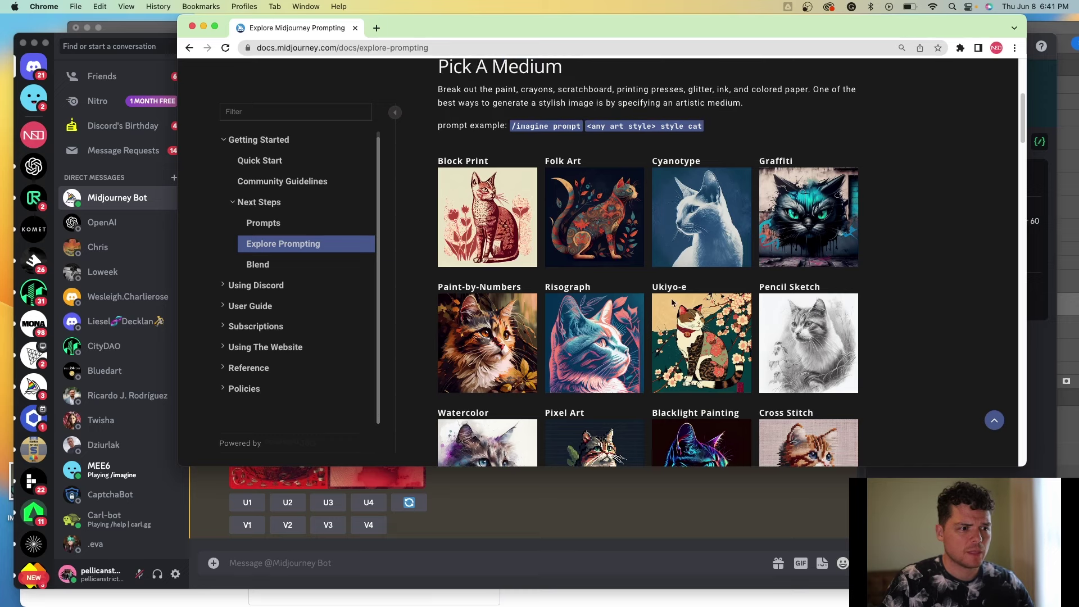
pyautogui.moveTo(697, 289); pyautogui.dragTo(544, 293)
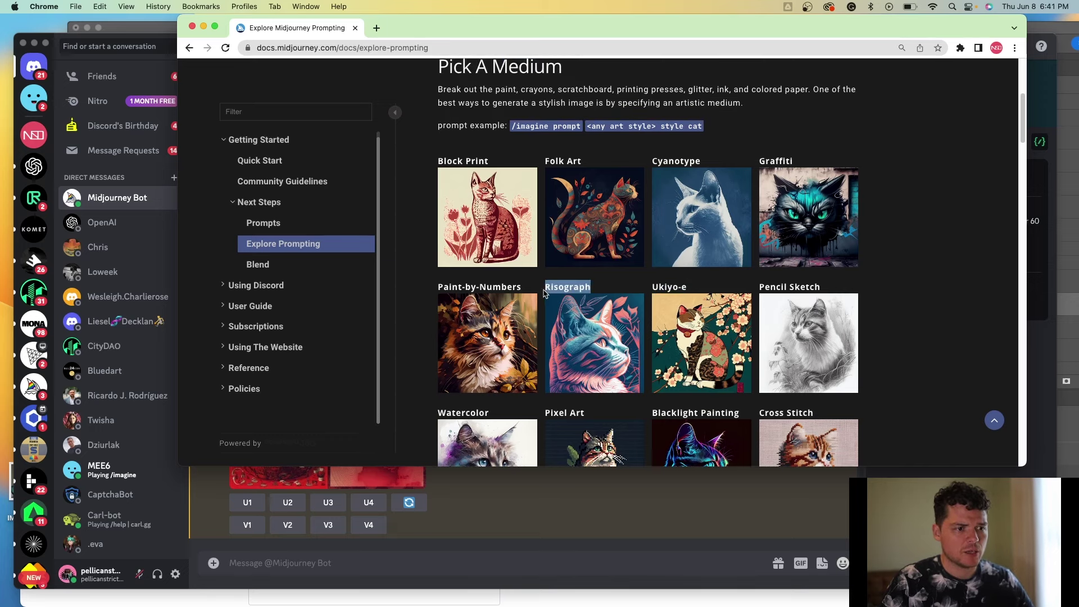
# Step: Send the Midjourney Bot in Discord an /imagine request with the prompt "Risograph map of Atlanta building footprint Sedate monochromatic"
pyautogui.click(407, 565)
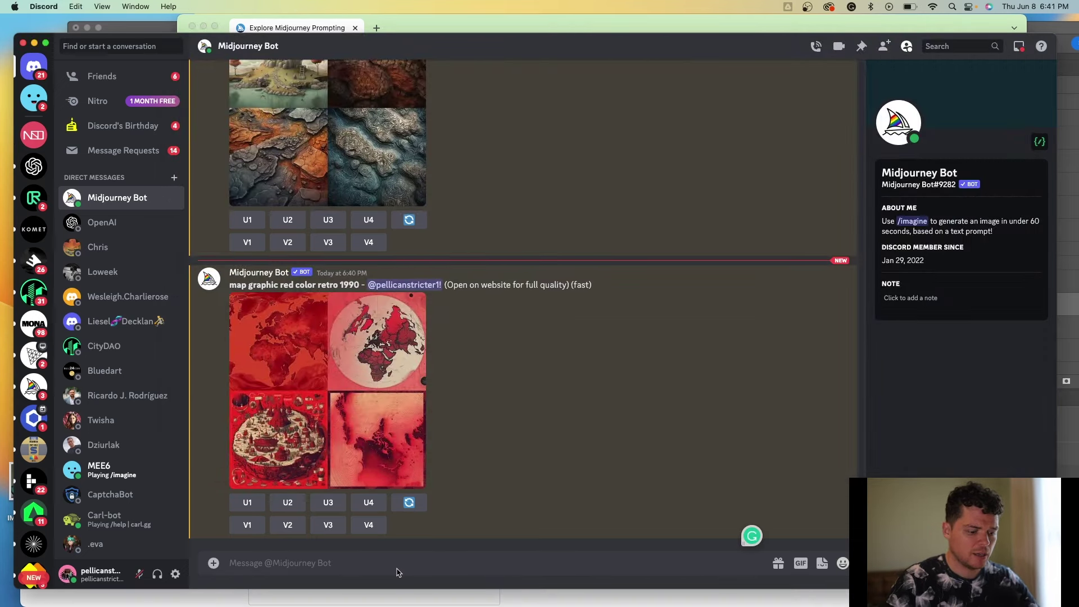
pyautogui.write('/im')
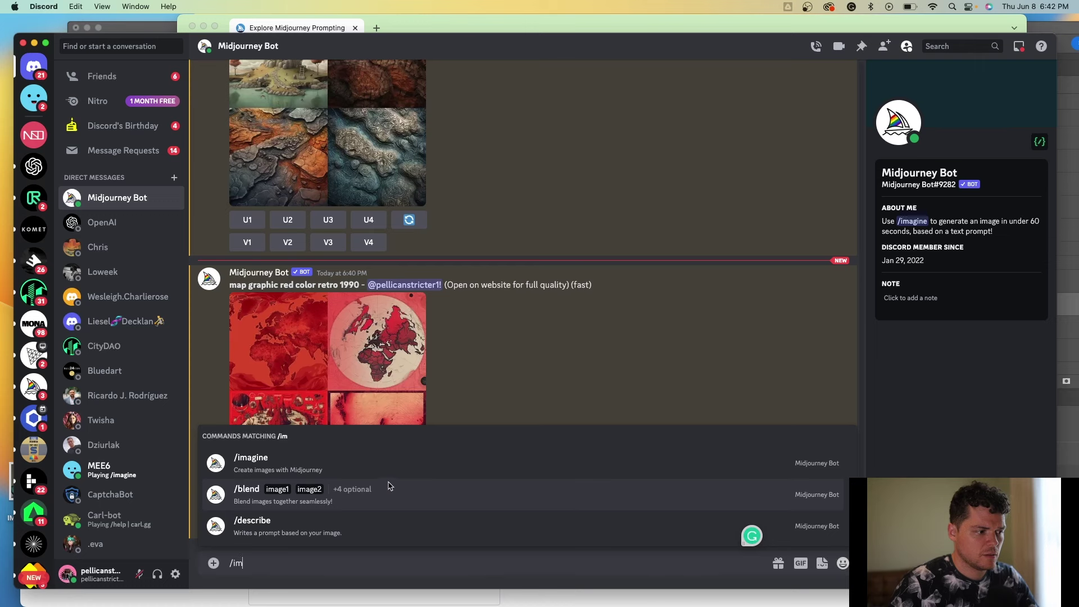
pyautogui.click(395, 471)
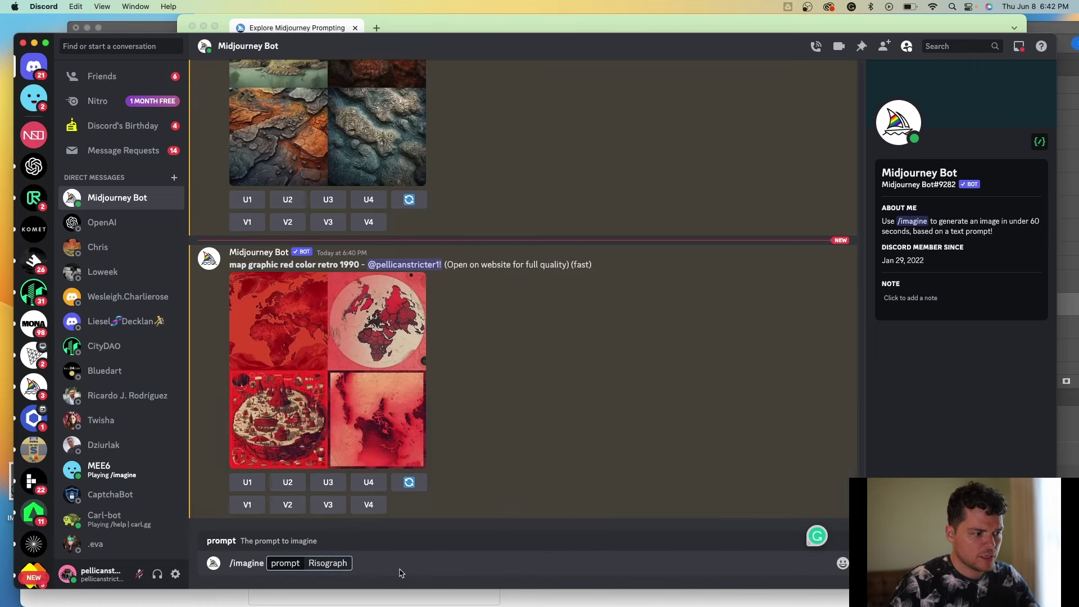
pyautogui.write('map of atlanta')
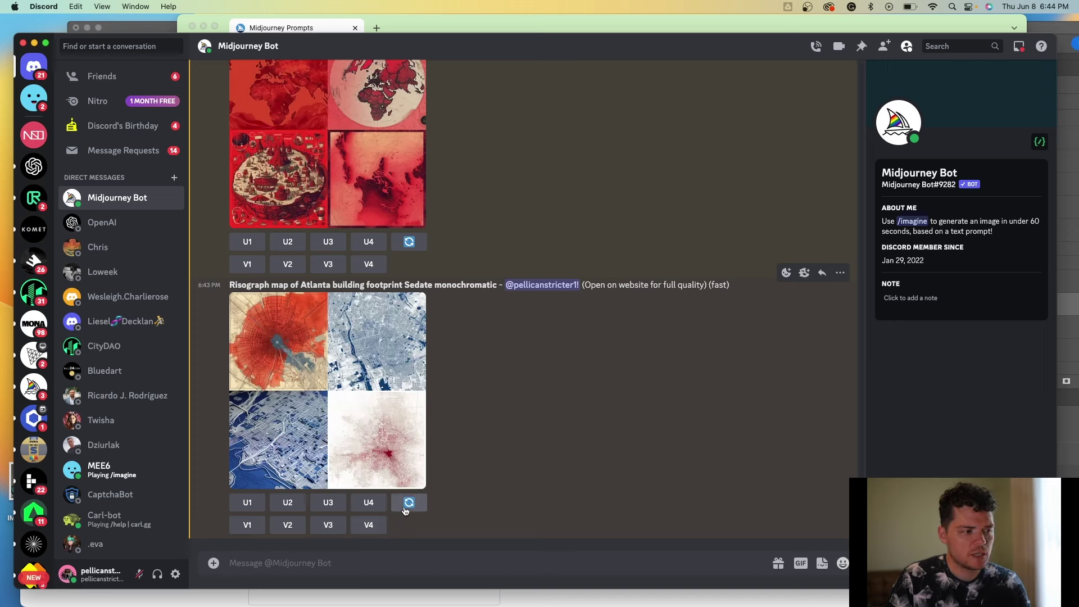
# Step: Request variations of images #4 and #3 from the Atlanta map grid, keeping the original prompt
pyautogui.click(369, 525)
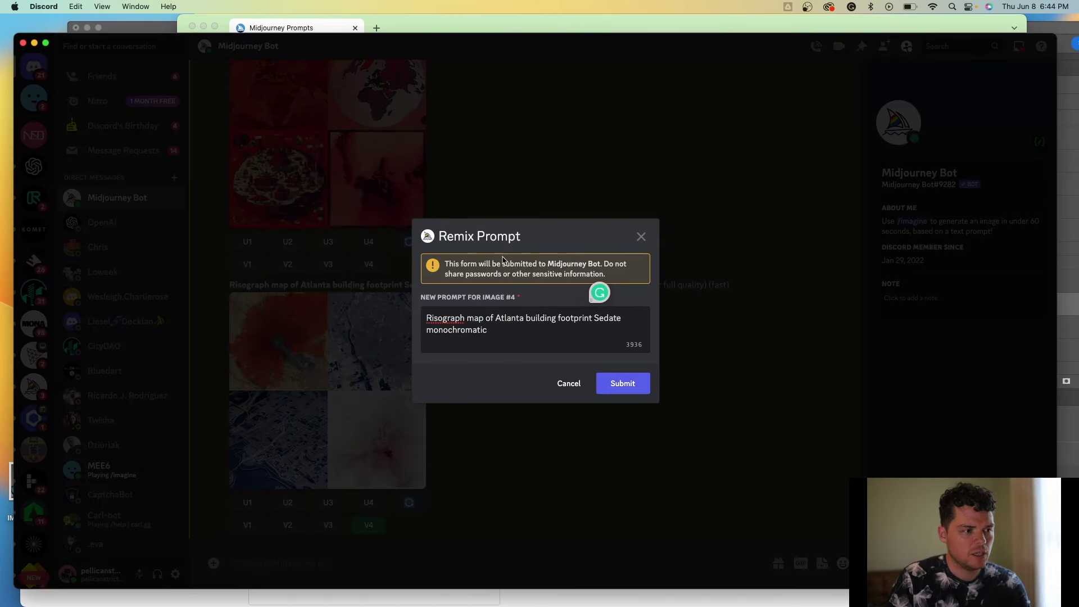
pyautogui.click(644, 388)
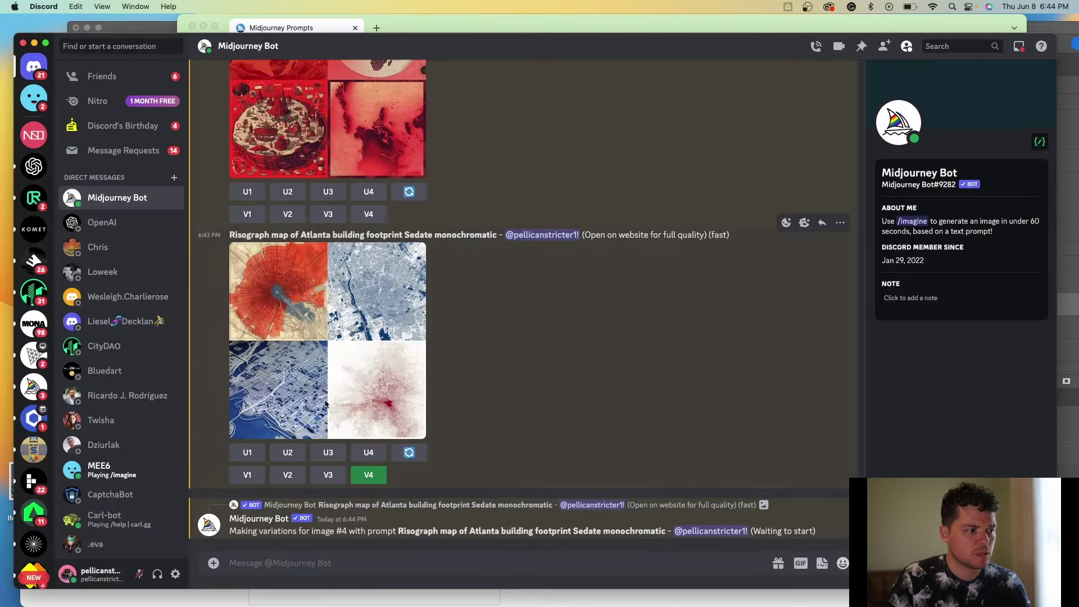
pyautogui.click(339, 476)
pyautogui.click(624, 385)
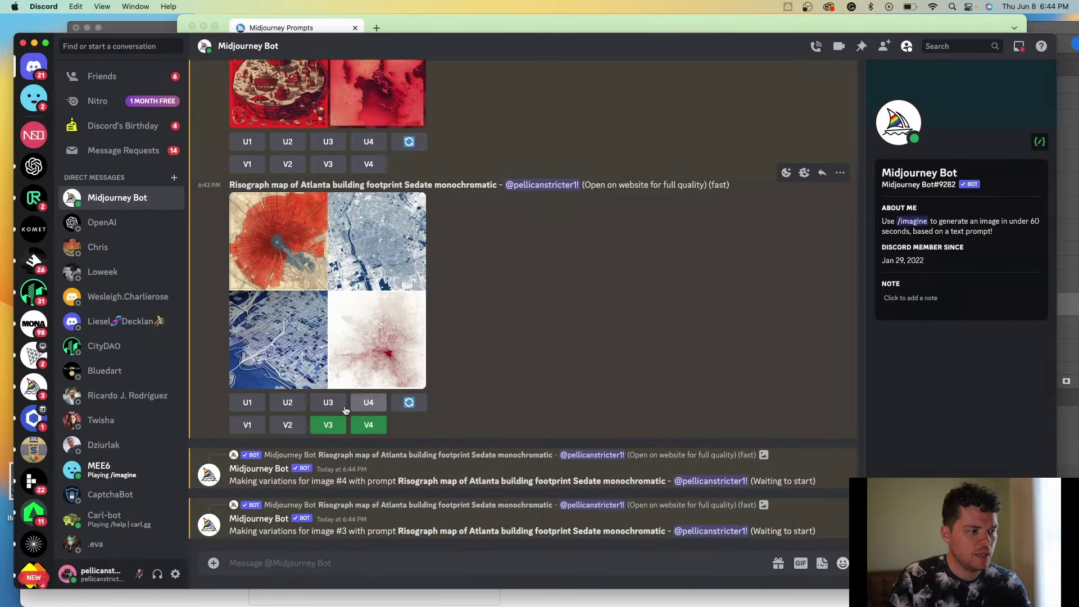
# Step: Upscale images #3 and #4 of the Atlanta map grid and view upscaled image #4 enlarged
pyautogui.click(340, 405)
pyautogui.click(374, 353)
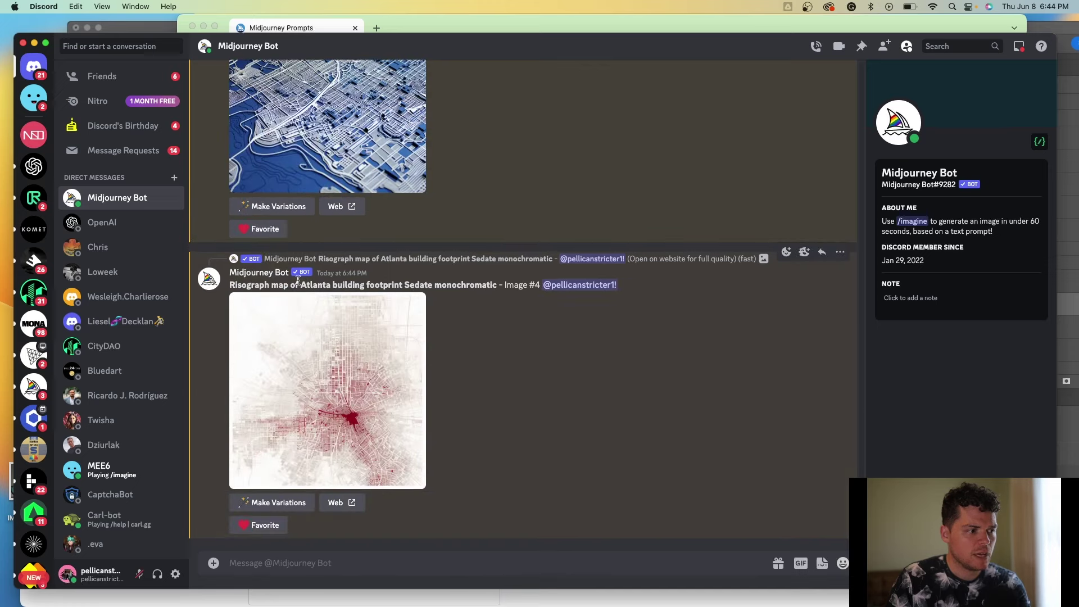
pyautogui.click(338, 430)
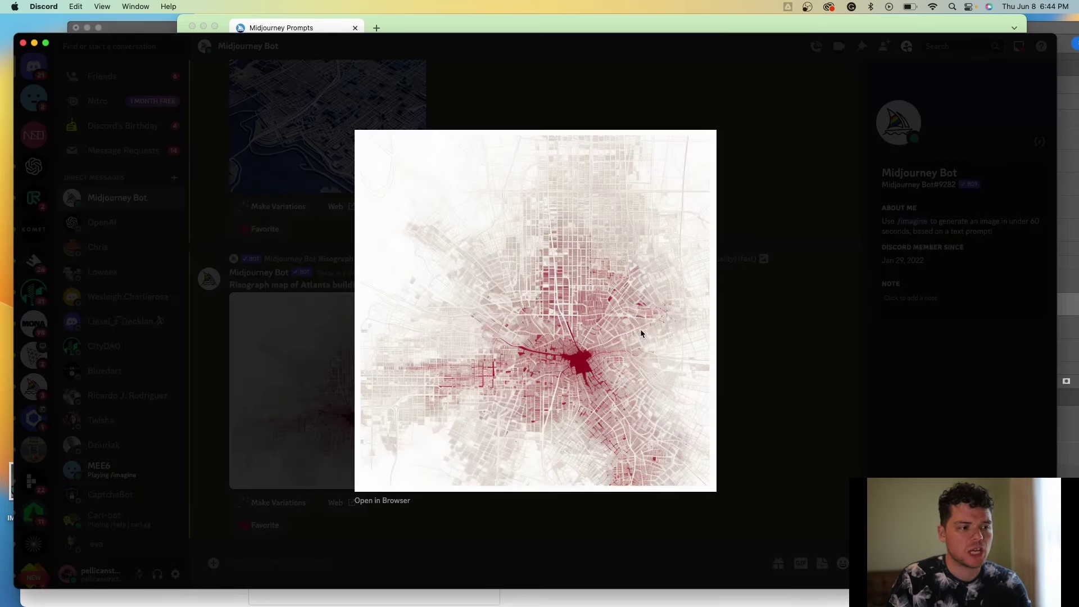
pyautogui.click(755, 372)
# Step: Upscale image #1, the red radial map of the Atlanta grid, and view the upscaled image enlarged
pyautogui.scroll(4, 395, 249)
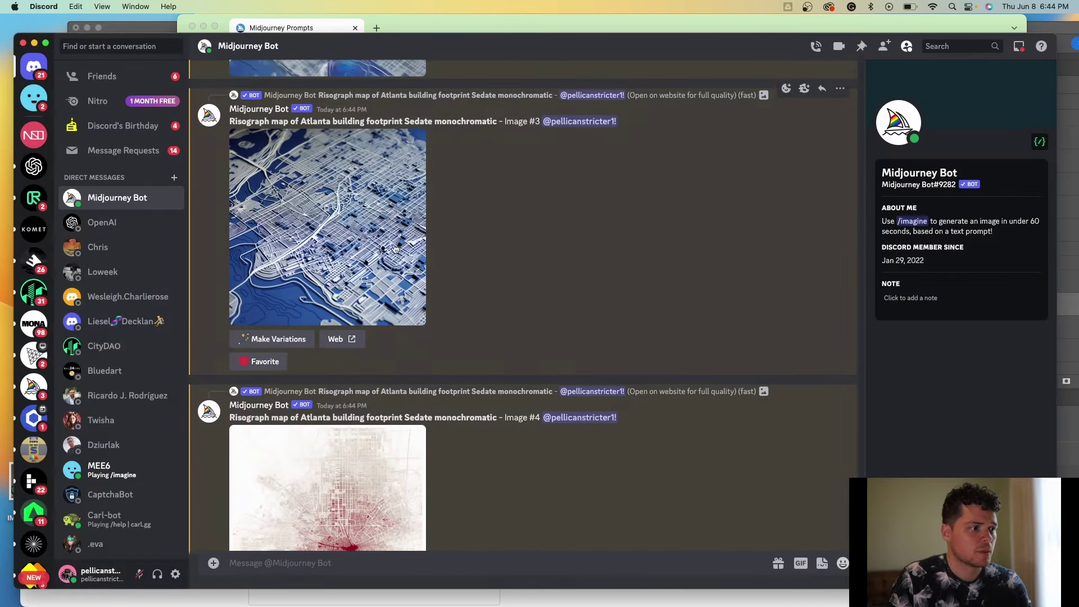
pyautogui.scroll(5, 395, 249)
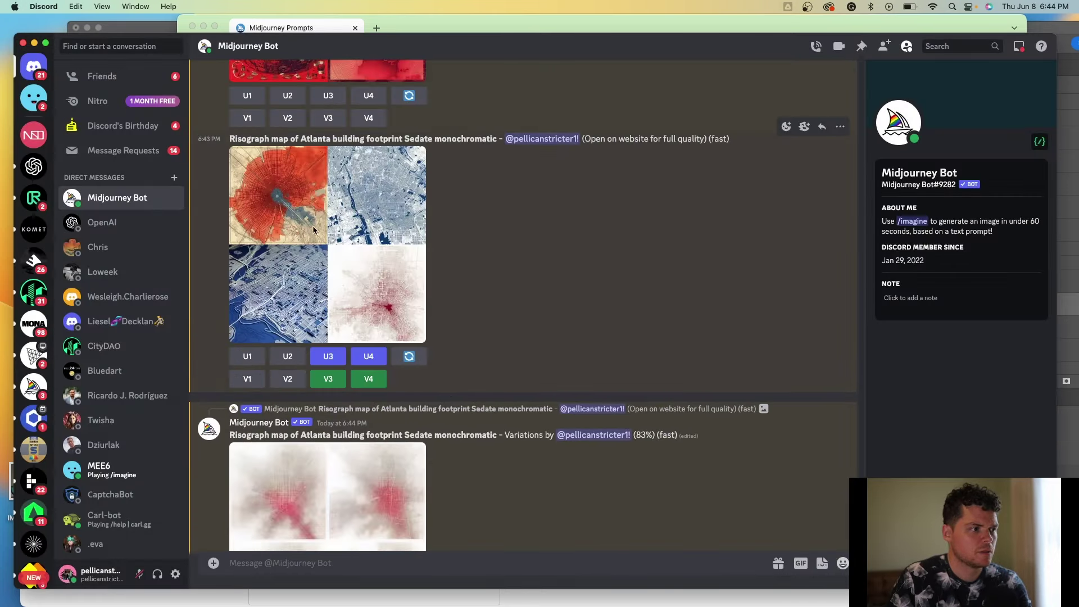
pyautogui.click(251, 360)
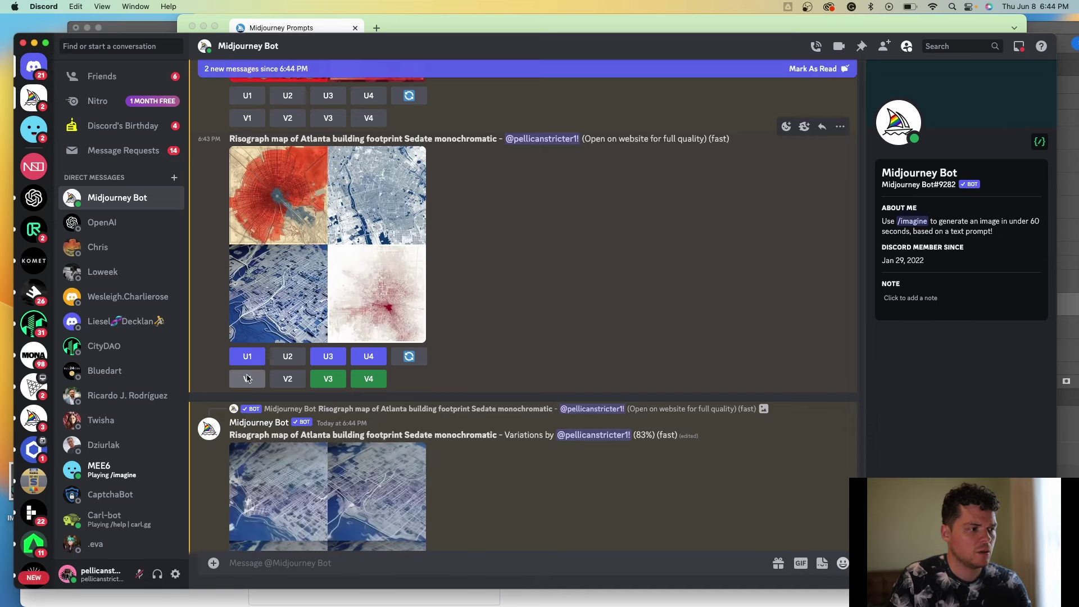
pyautogui.click(247, 379)
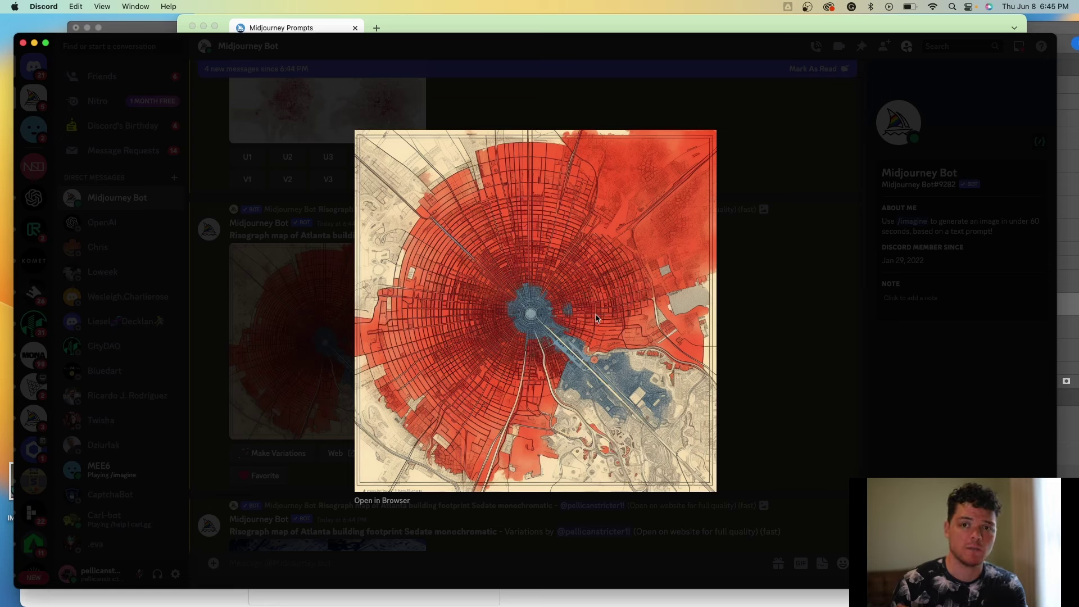
pyautogui.click(818, 352)
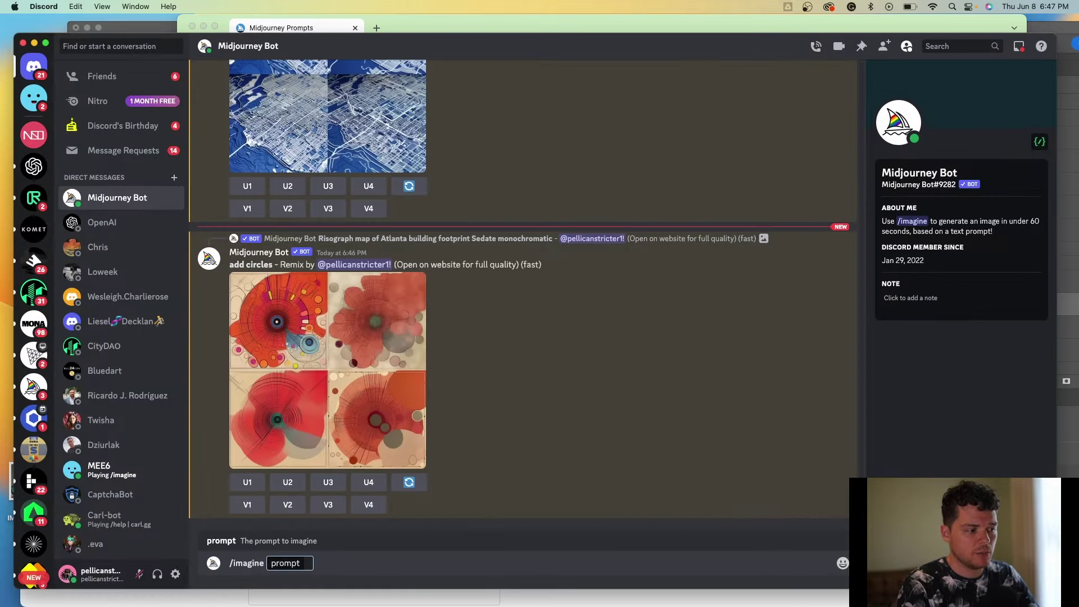
# Step: Send the Midjourney Bot an /imagine request with the prompt "gradient texture pattern monochromatic"
pyautogui.write('gradient')
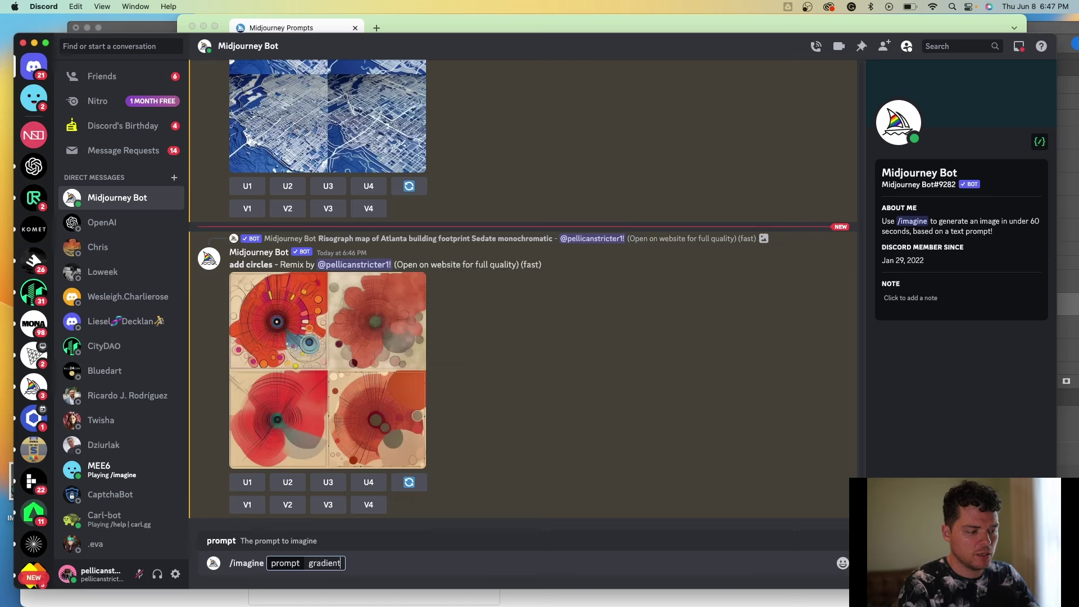
pyautogui.write(' tex')
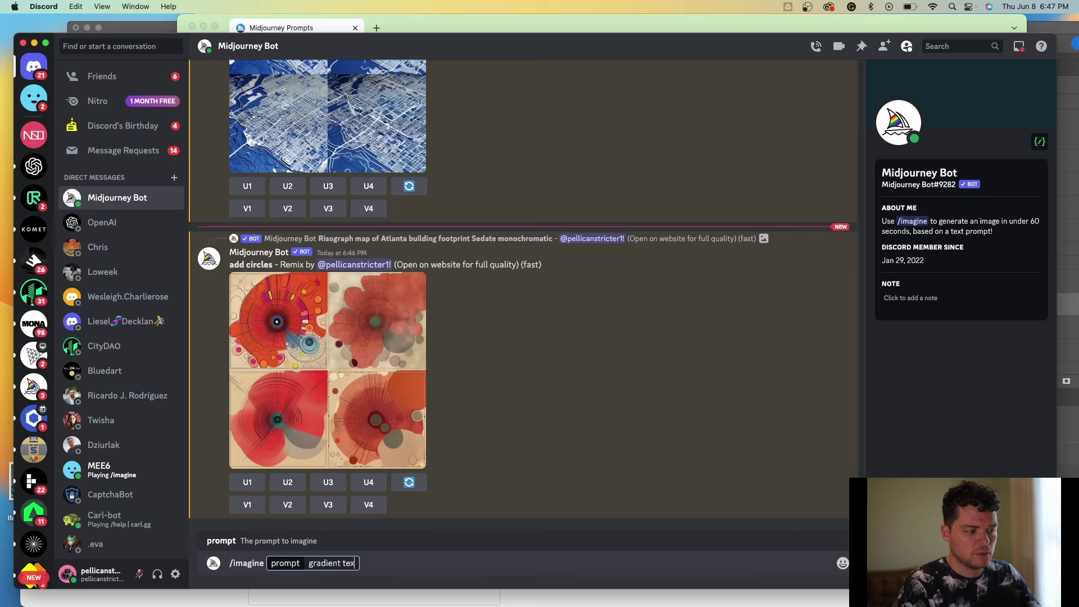
pyautogui.write('ture patt')
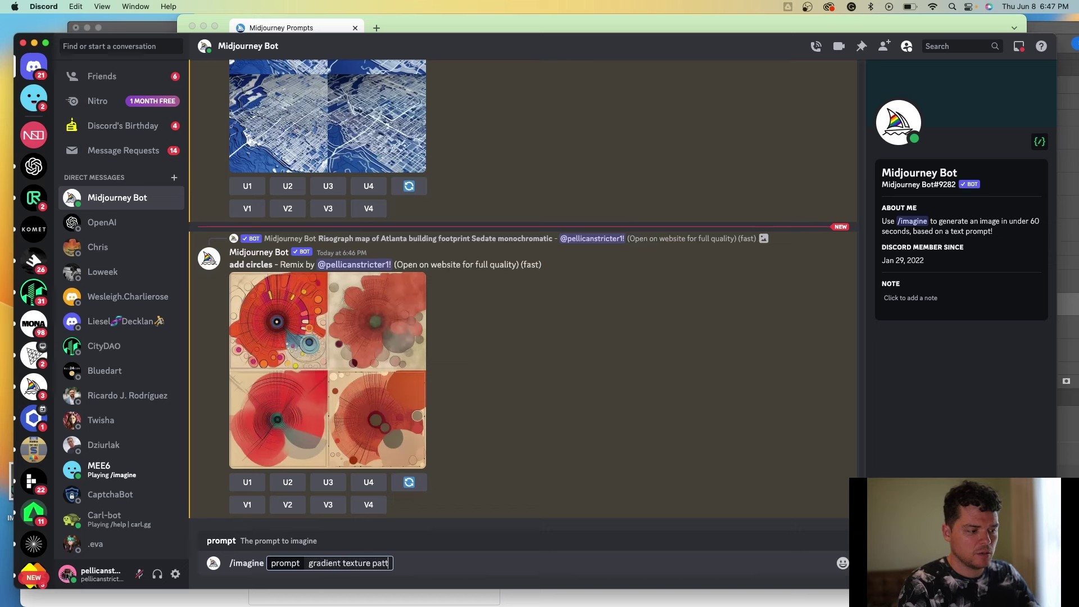
pyautogui.write('ern monochromatic')
pyautogui.press('Return')
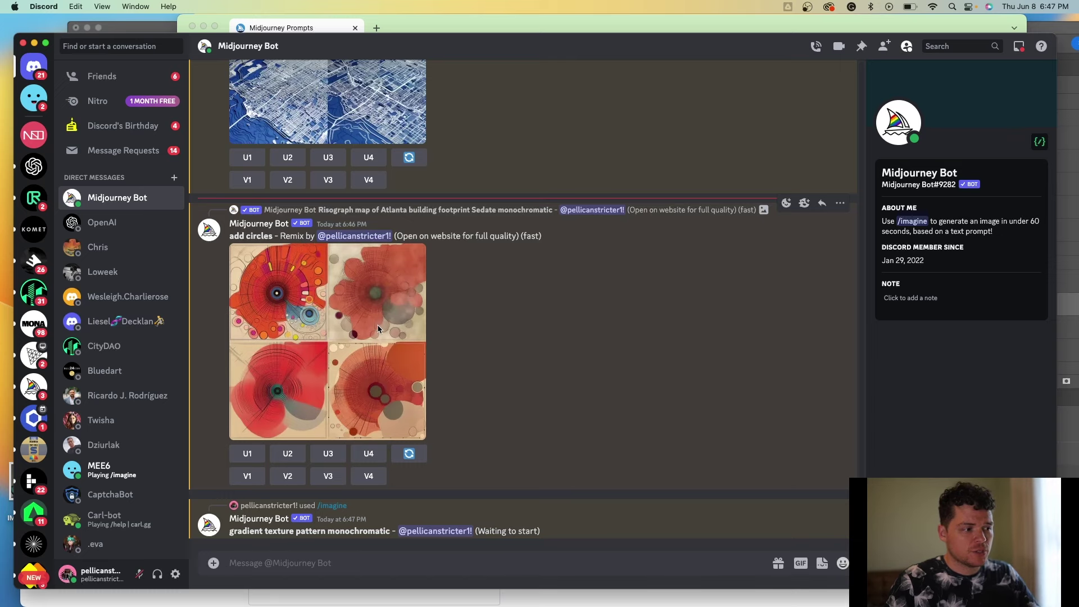
# Step: Remix image #3 of the monochromatic gradient texture grid with the new prompt "light reddish gradient texture"
pyautogui.scroll(4, 376, 325)
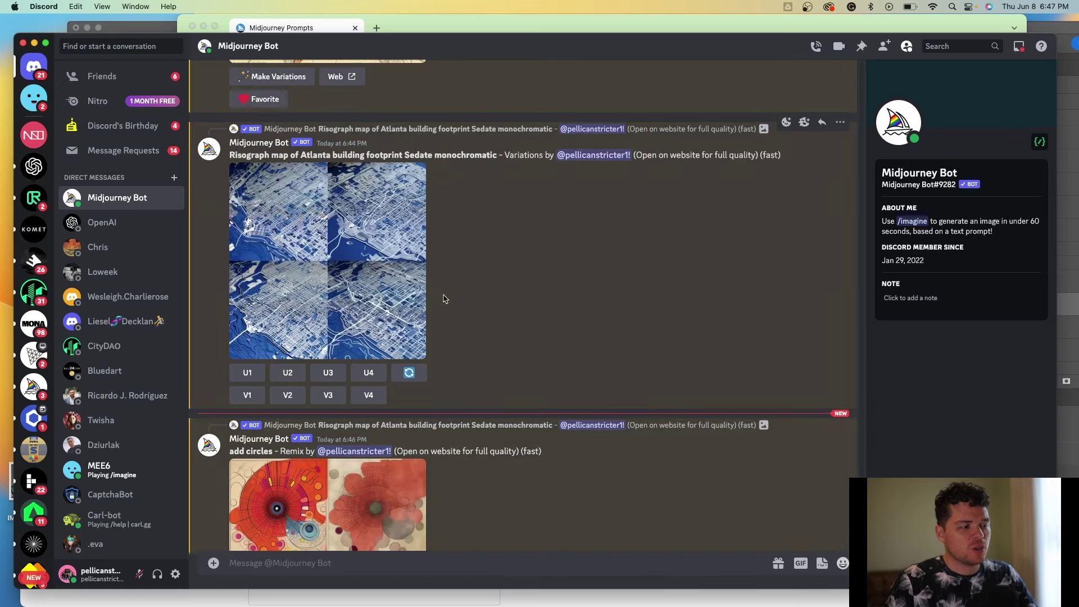
pyautogui.scroll(5, 446, 237)
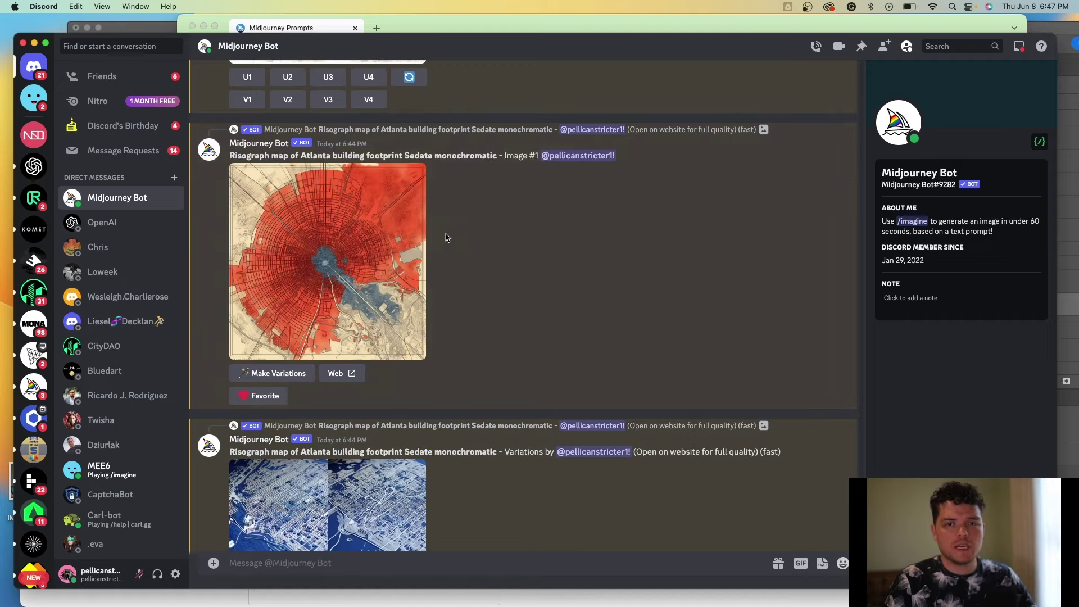
pyautogui.scroll(-10, 470, 357)
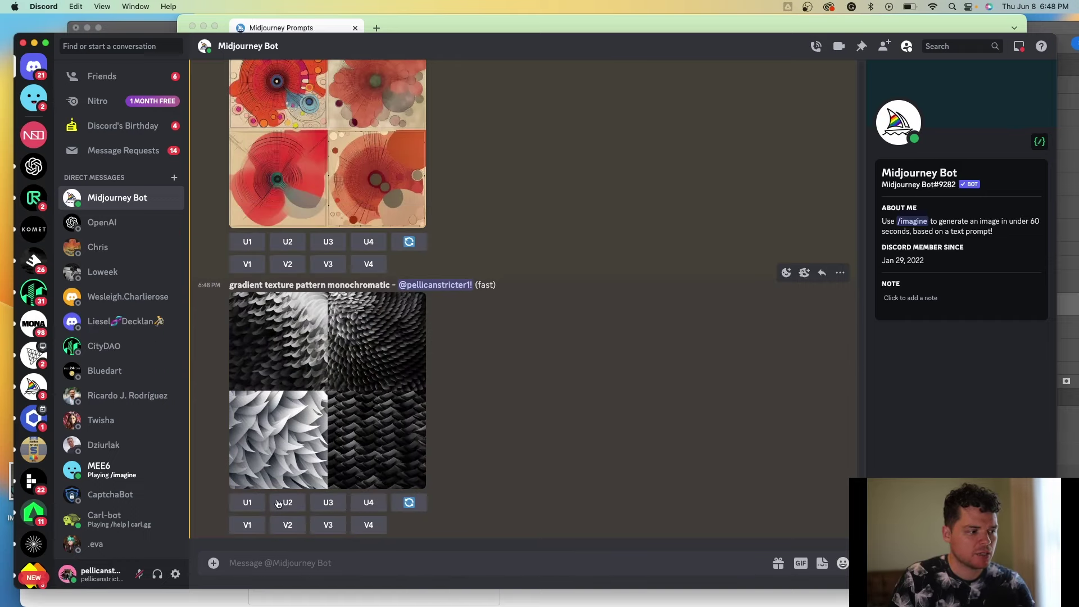
pyautogui.click(338, 532)
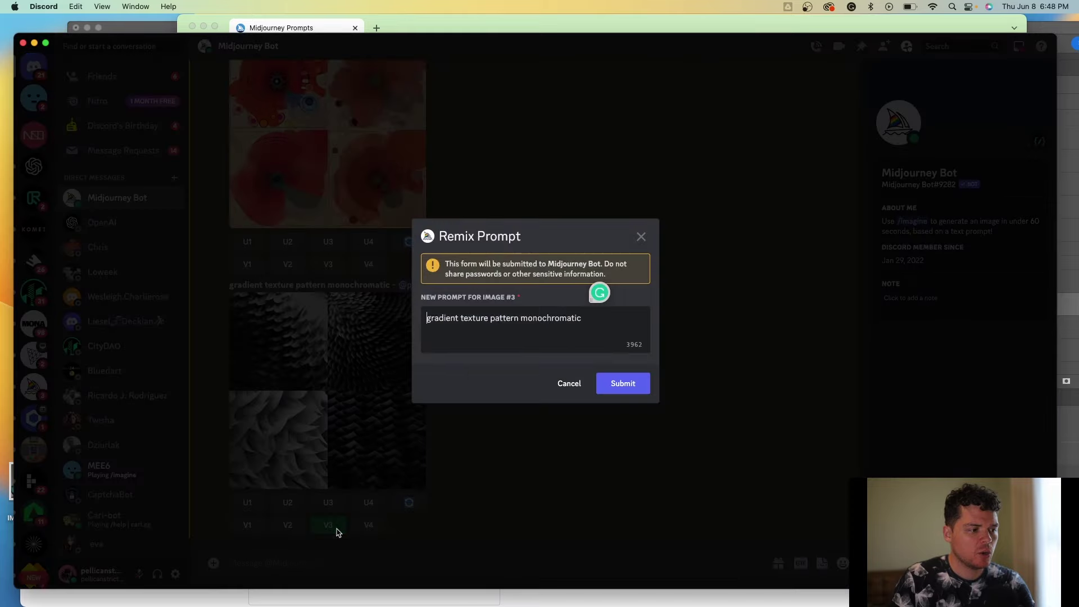
pyautogui.press('super+a')
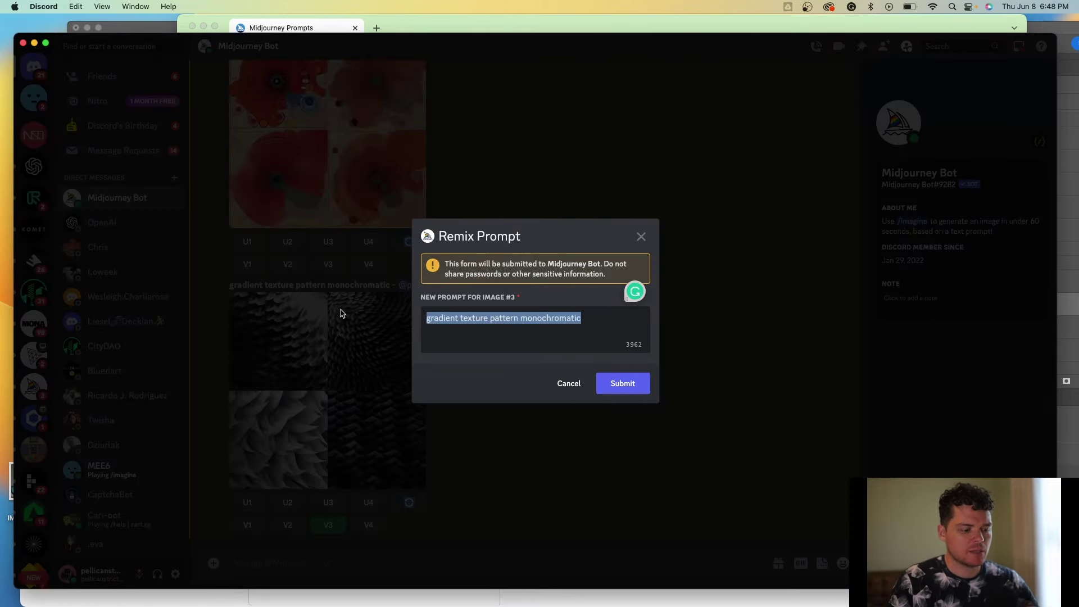
pyautogui.write('light')
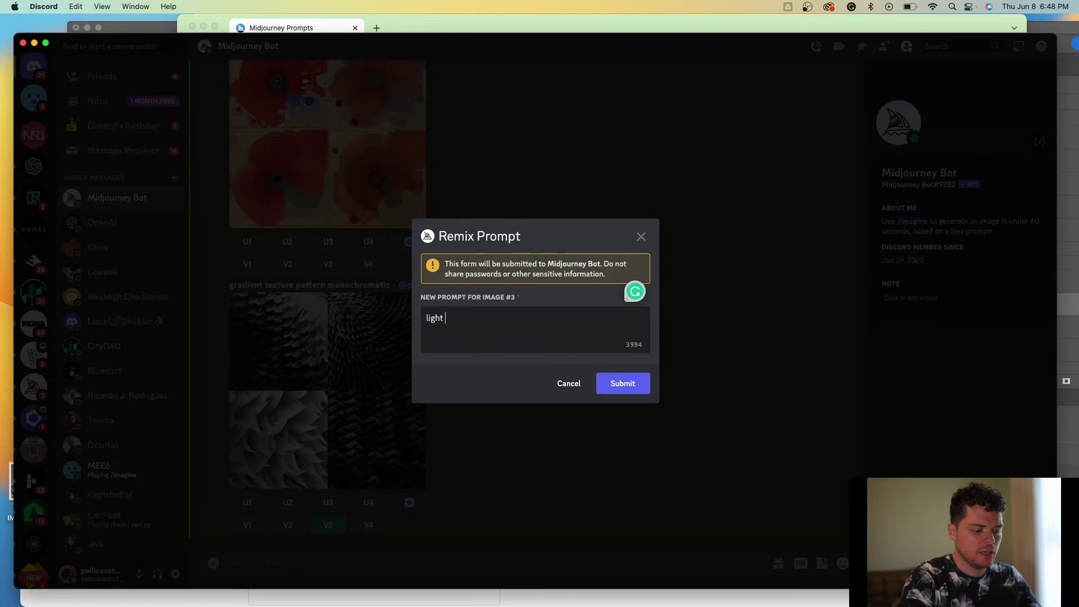
pyautogui.write(' reddish gradient')
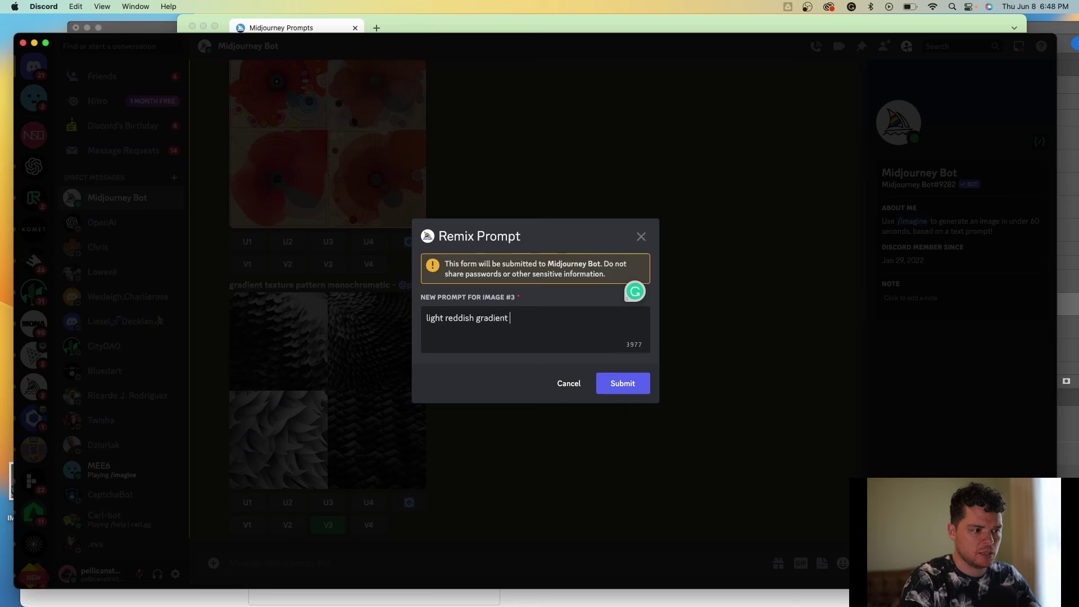
pyautogui.write(' texture')
pyautogui.press('Return')
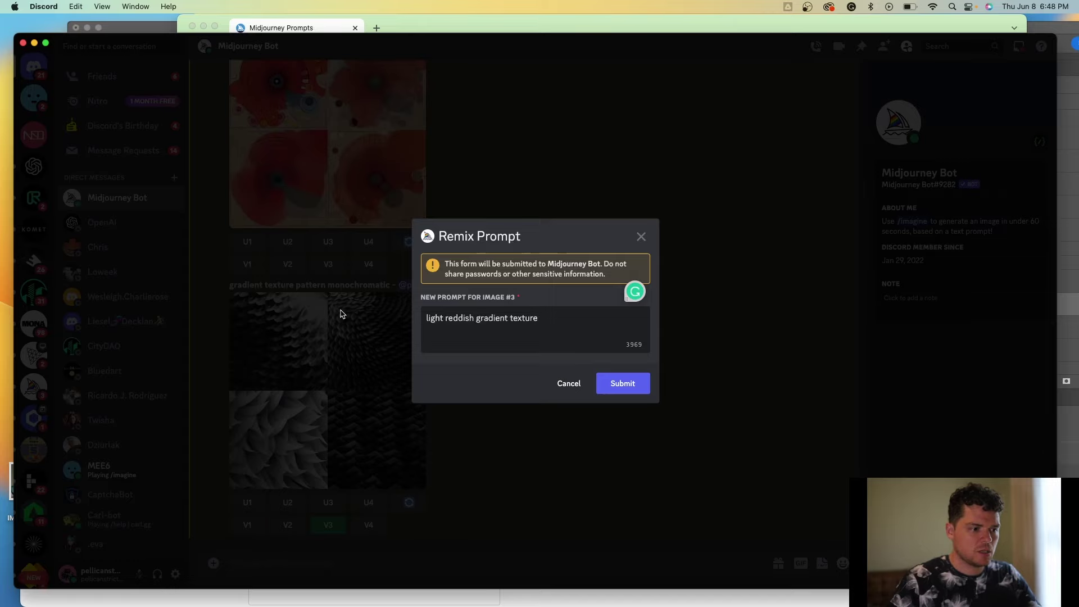
pyautogui.click(634, 385)
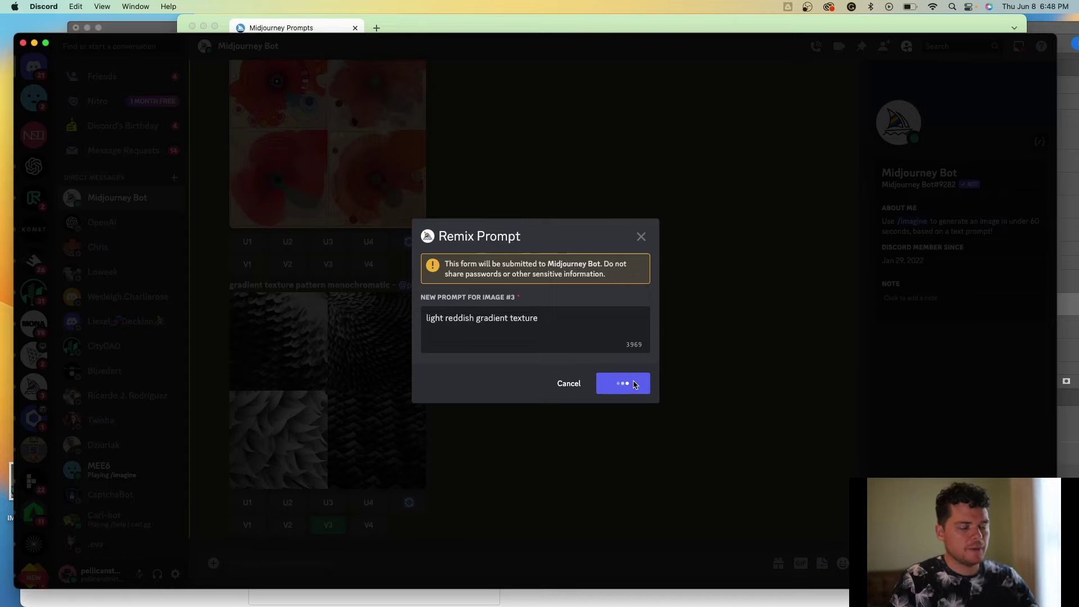
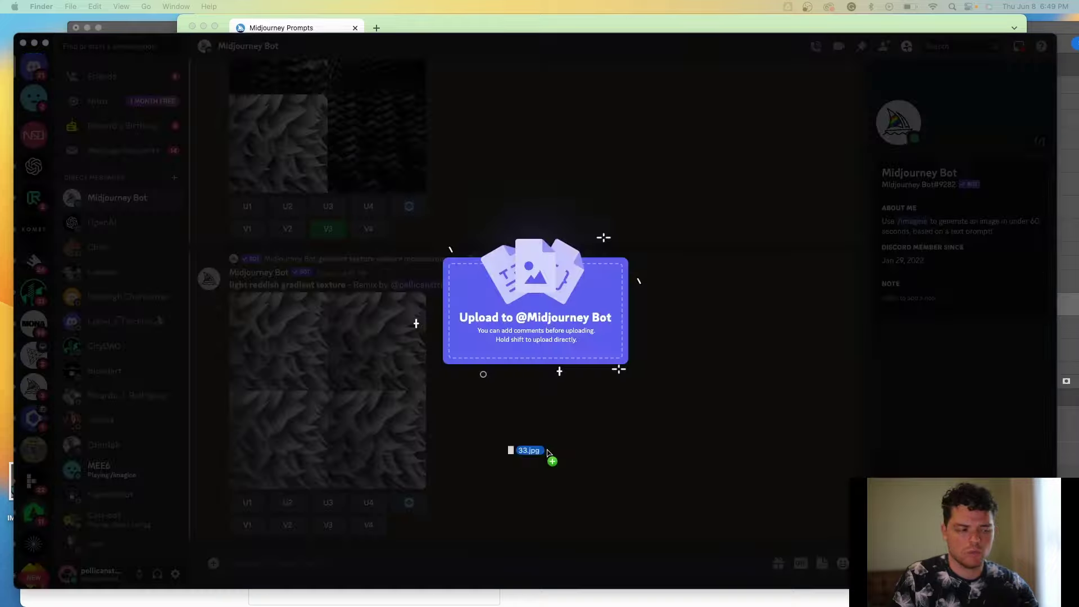
# Step: Upload the sketch image 33.jpg to the Midjourney Bot chat and copy the uploaded image's link
pyautogui.press('Return')
pyautogui.rightClick(335, 391)
pyautogui.click(498, 551)
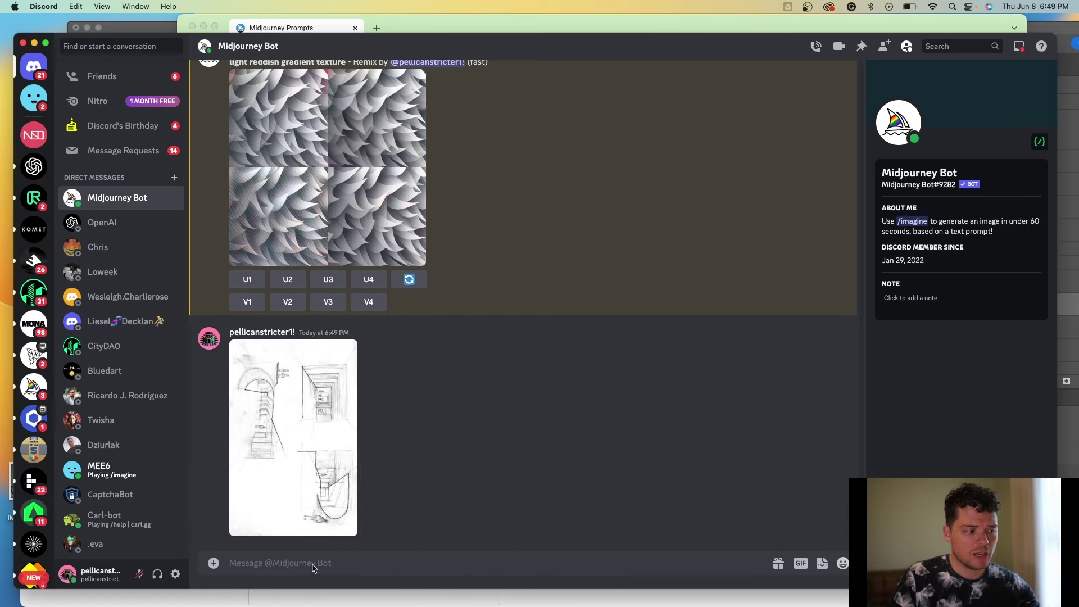
pyautogui.rightClick(297, 374)
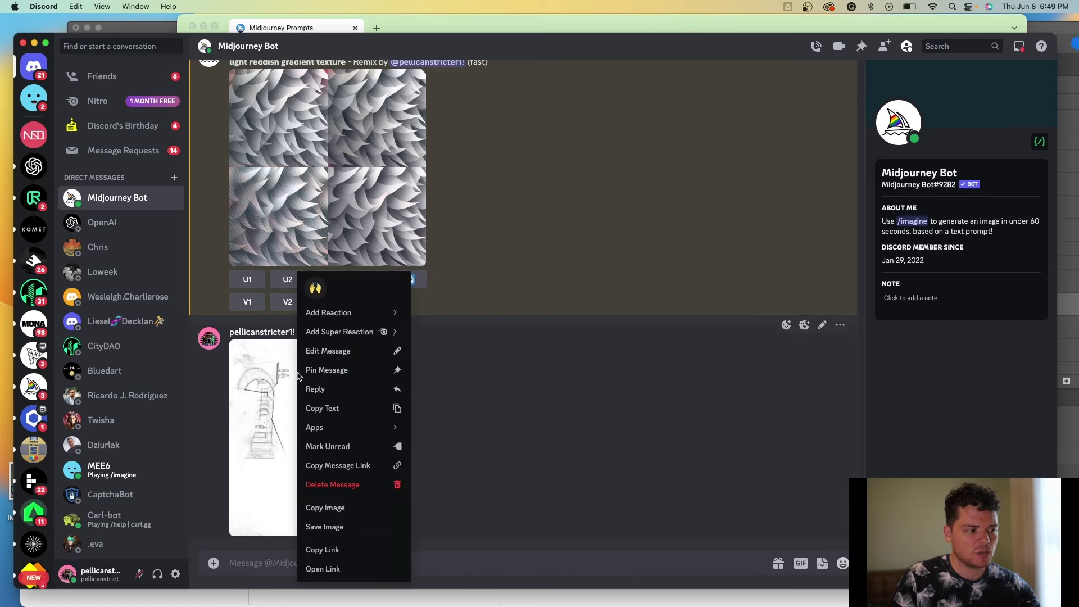
pyautogui.click(377, 550)
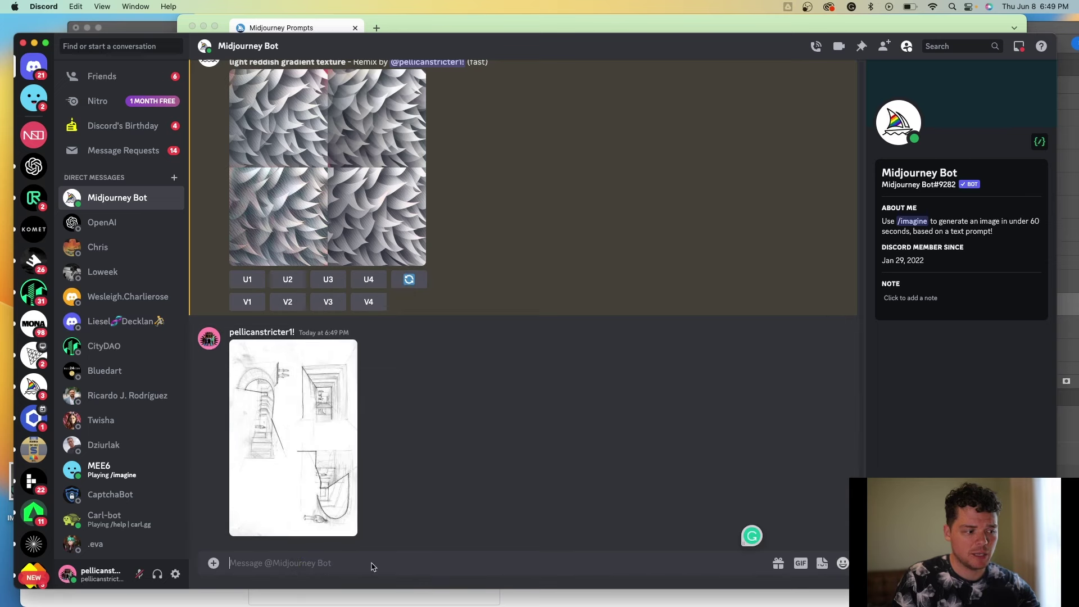
# Step: Send the Midjourney Bot an /imagine request combining the copied 33.jpg sketch link with the prompt text "Block Print"
pyautogui.write('/i')
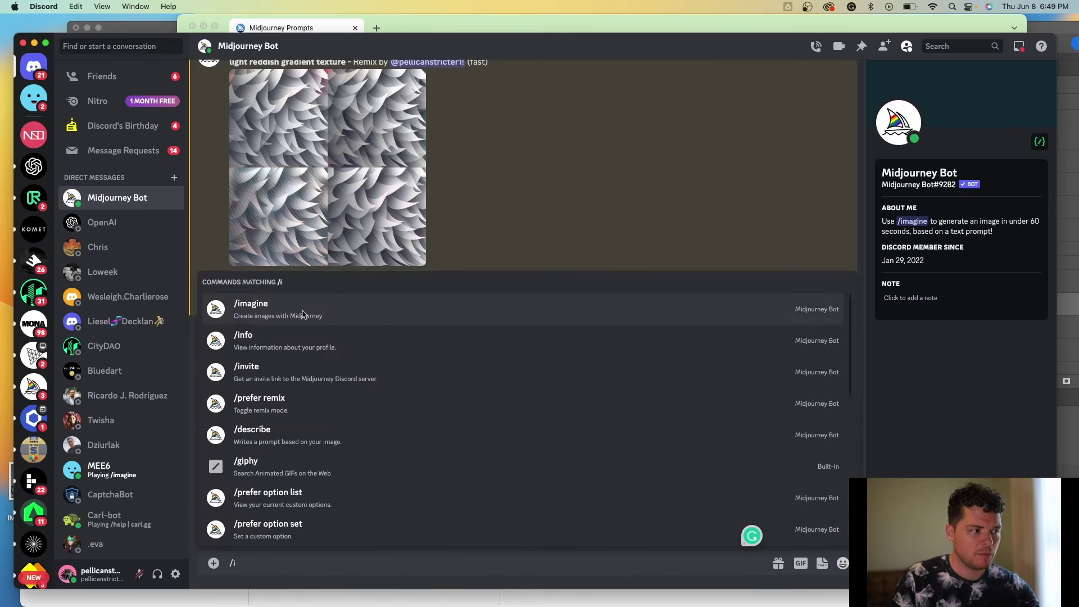
pyautogui.click(301, 306)
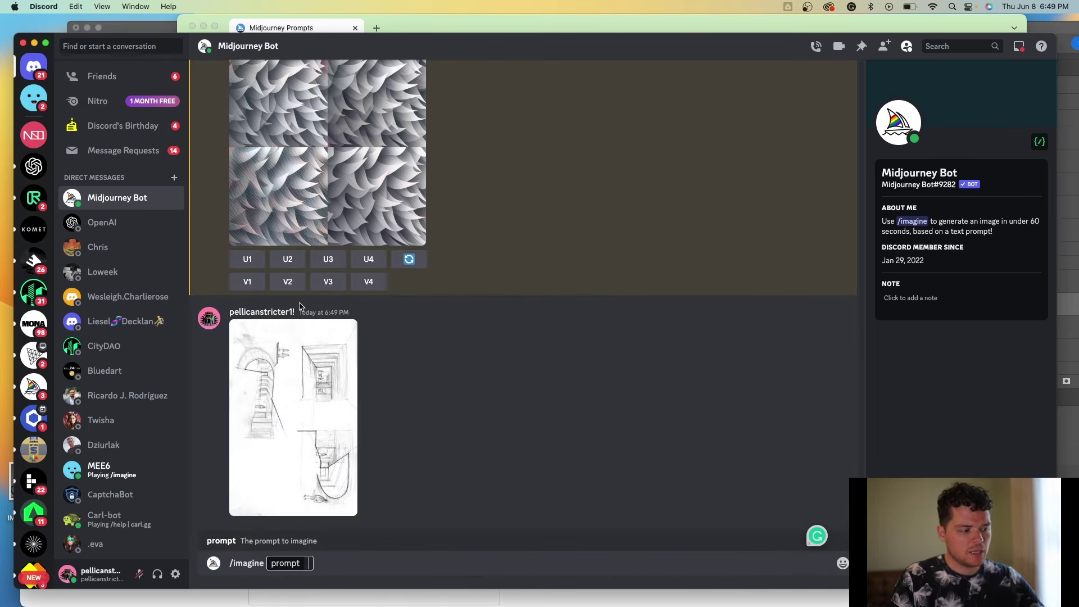
pyautogui.press('super+v')
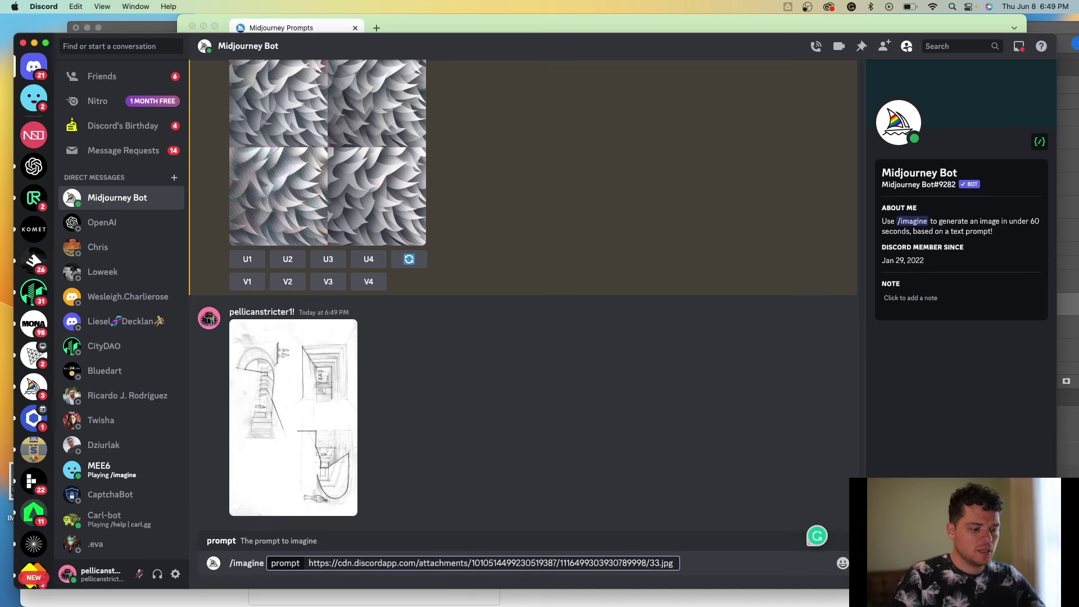
pyautogui.write('enhance')
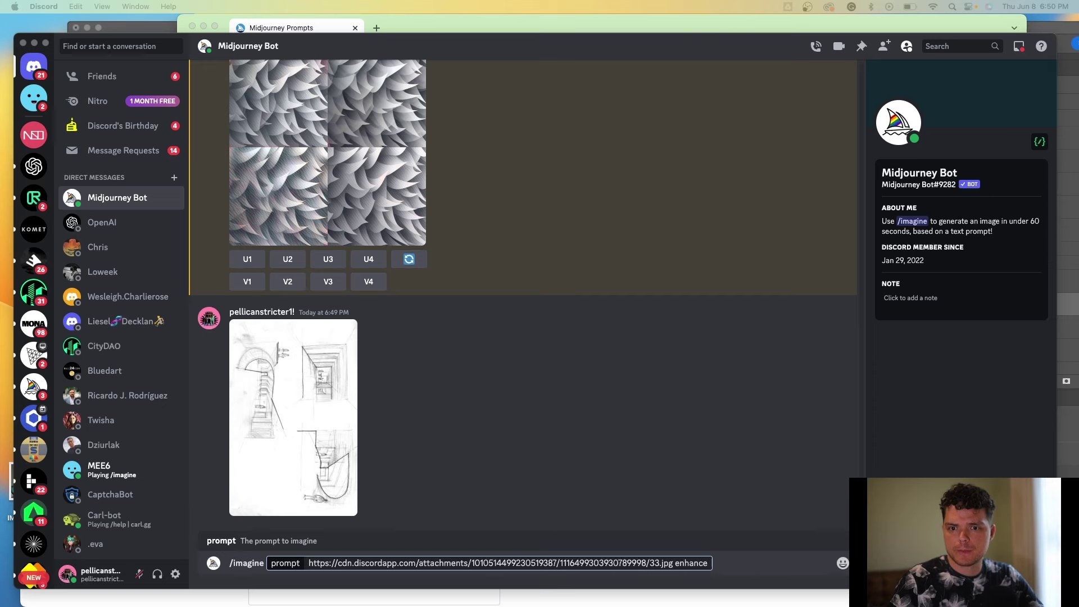
pyautogui.click(696, 567)
pyautogui.doubleClick(686, 563)
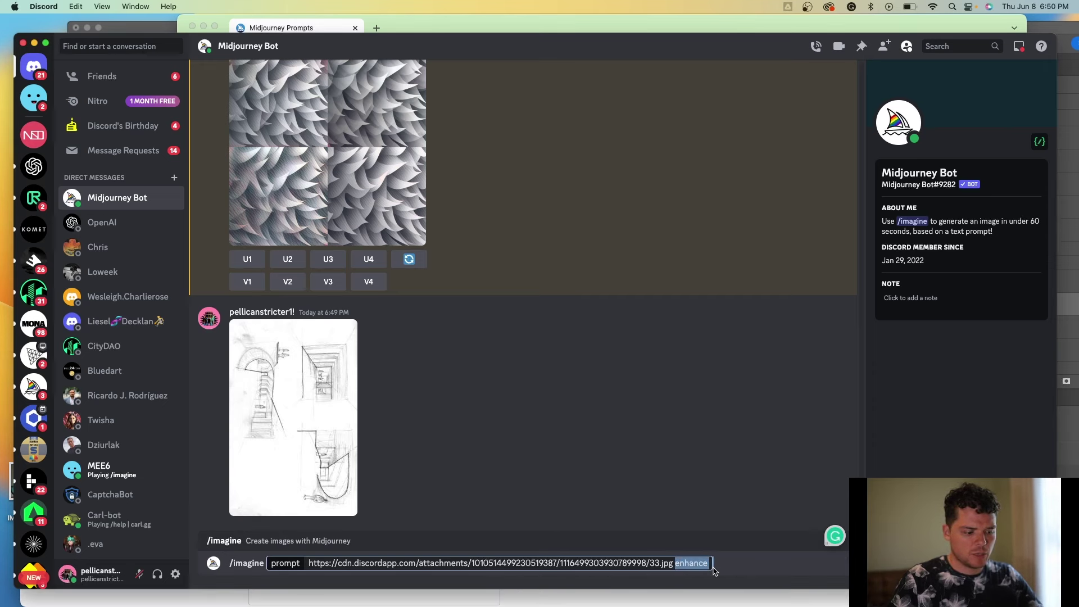
pyautogui.write('Block Print')
pyautogui.press('Return')
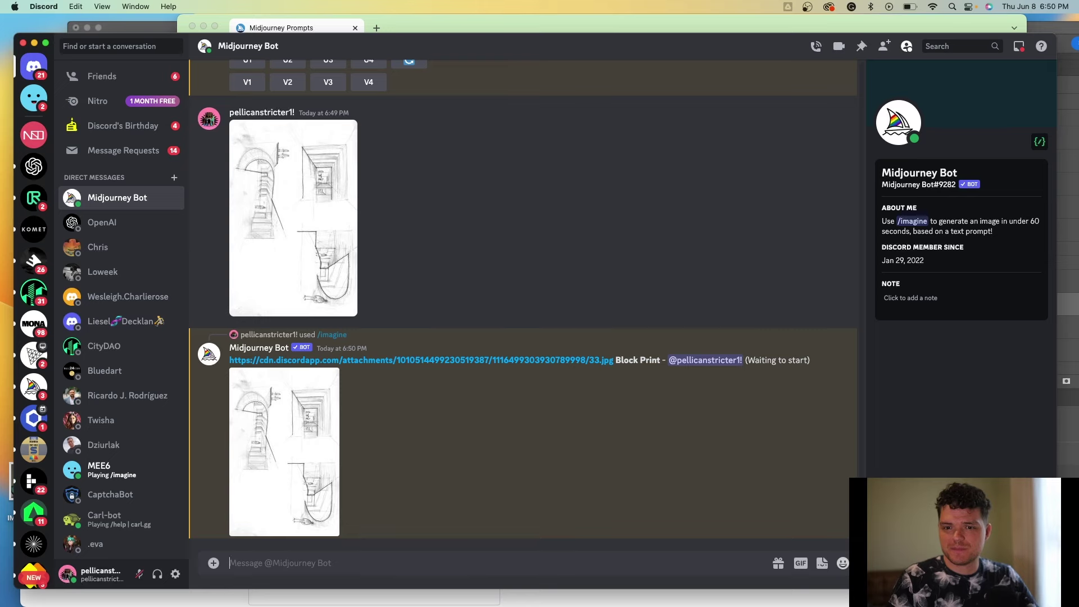
# Step: Switch to Chrome and examine the Midjourney Parameter List page, covering the basic parameters and the default value tables
pyautogui.press('super+Tab')
pyautogui.moveTo(789, 98); pyautogui.dragTo(518, 86)
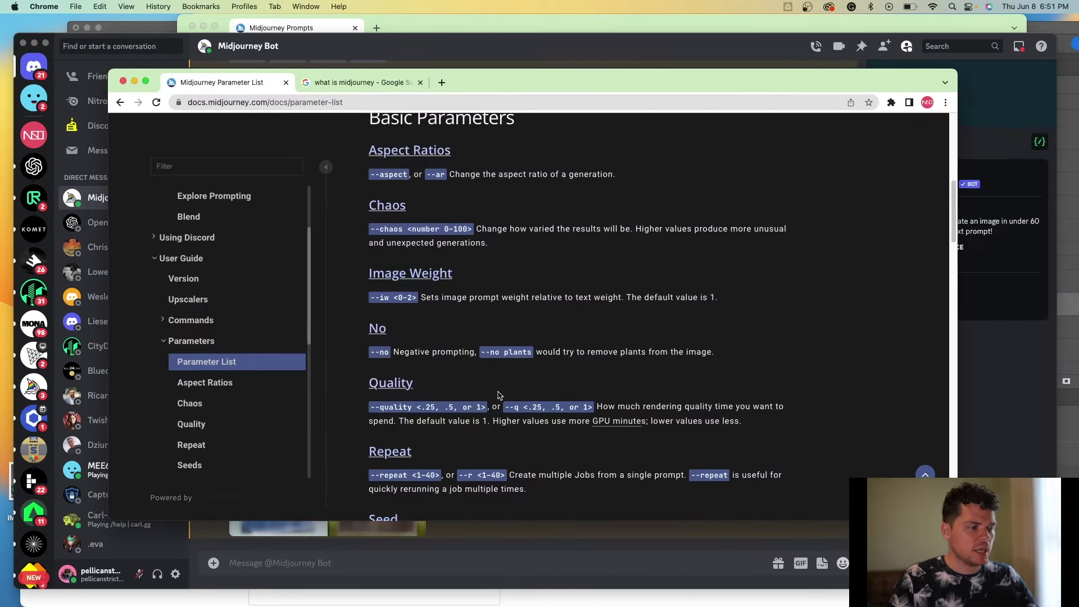
pyautogui.scroll(1, 489, 419)
pyautogui.scroll(5, 135, 363)
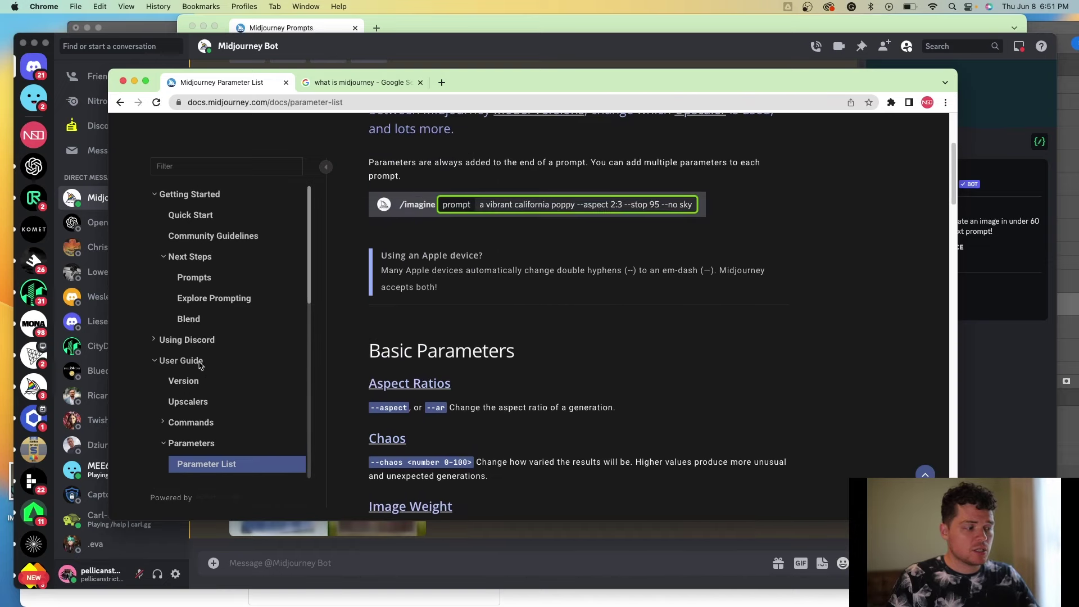
pyautogui.scroll(-3, 194, 368)
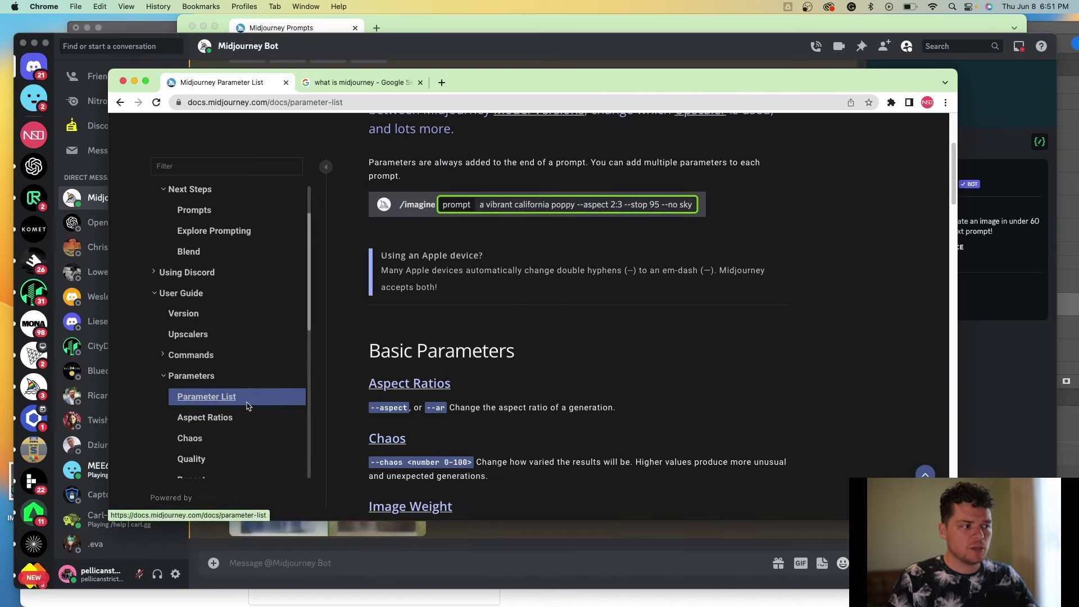
pyautogui.scroll(-1, 239, 396)
pyautogui.scroll(-10, 651, 388)
pyautogui.scroll(-1, 651, 389)
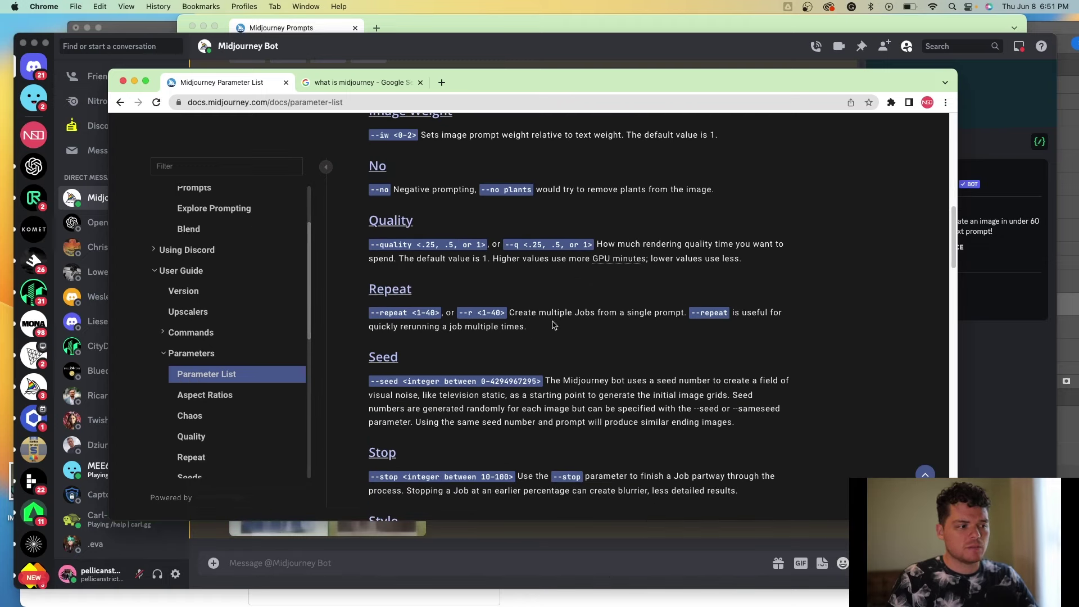
pyautogui.scroll(-5, 553, 325)
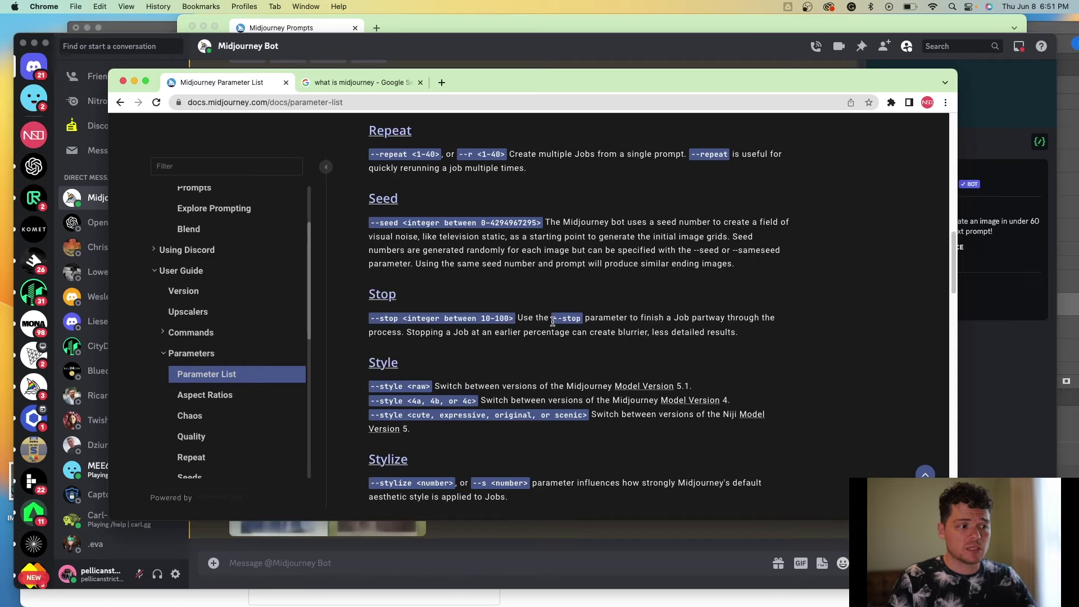
pyautogui.scroll(-12, 554, 323)
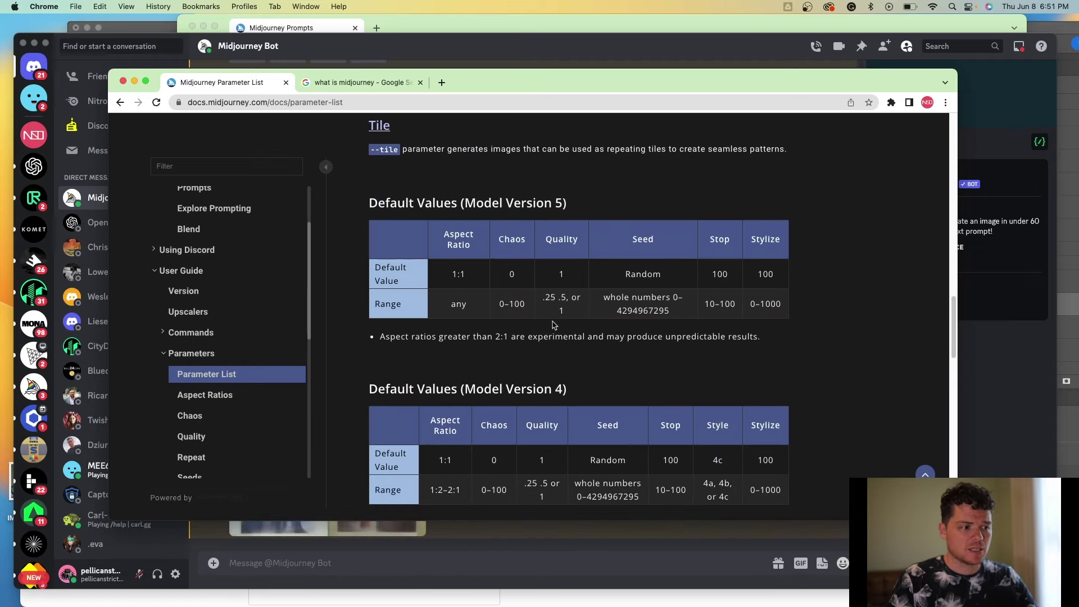
pyautogui.scroll(-3, 553, 324)
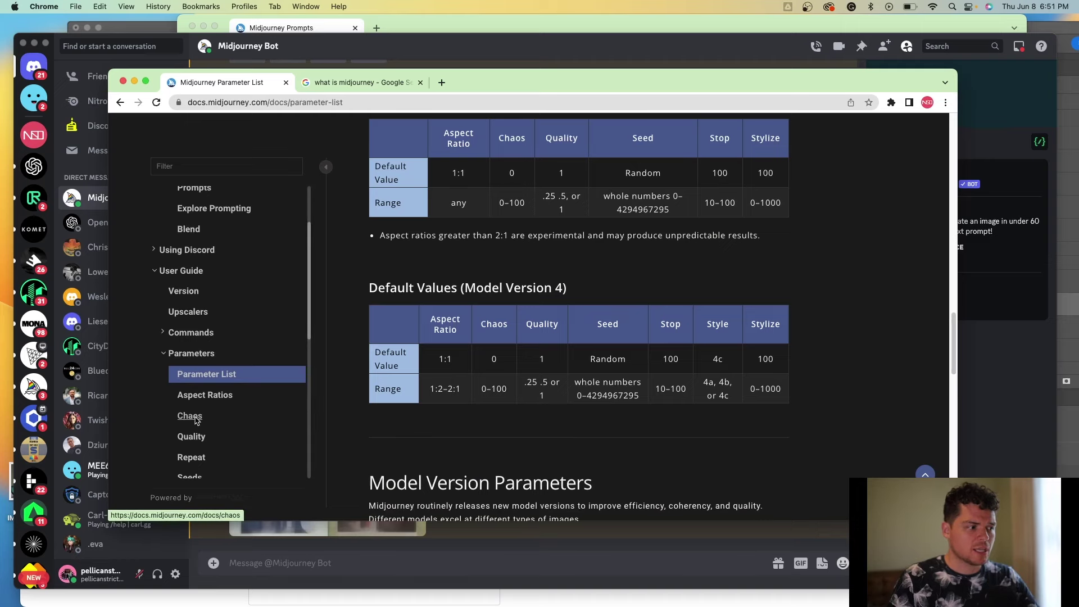
# Step: Open the documentation page for the Stylize parameter and examine its example images for different stylize values
pyautogui.scroll(-2, 203, 416)
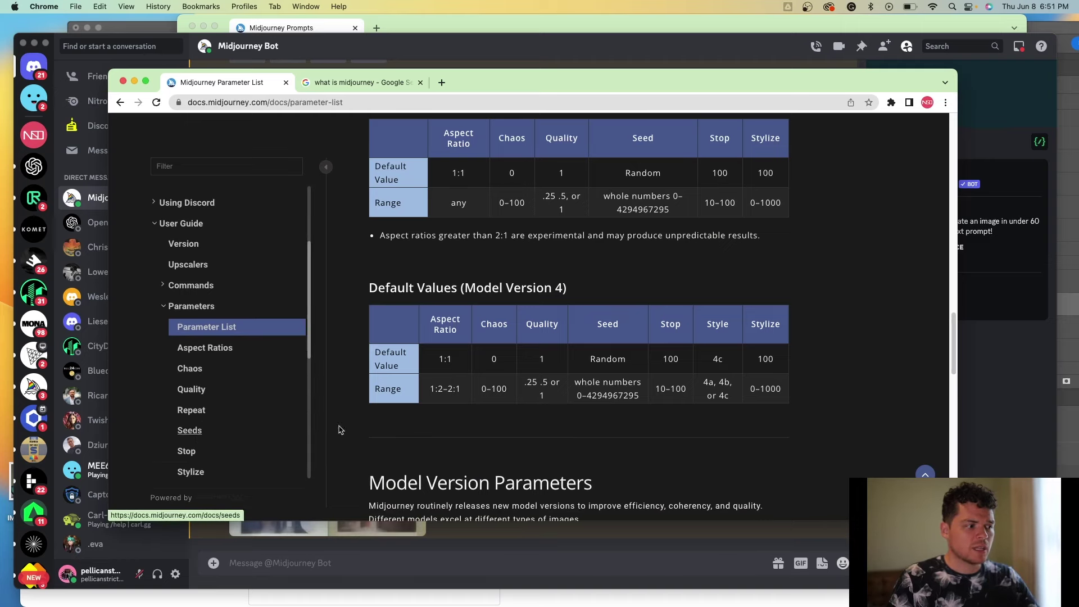
pyautogui.scroll(-2, 198, 426)
pyautogui.click(197, 423)
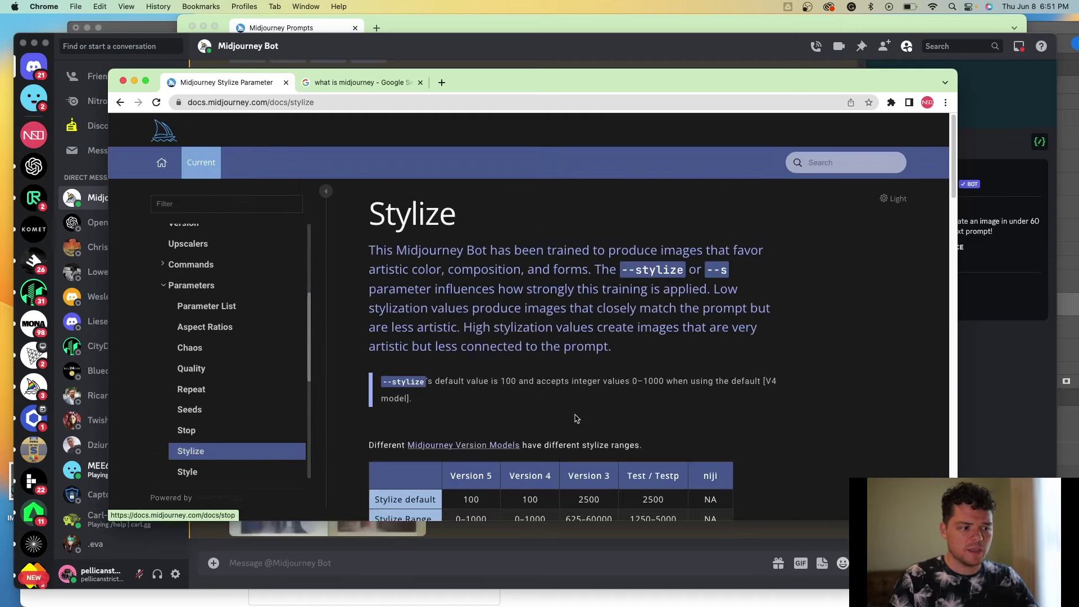
pyautogui.scroll(-5, 574, 415)
pyautogui.scroll(-10, 574, 415)
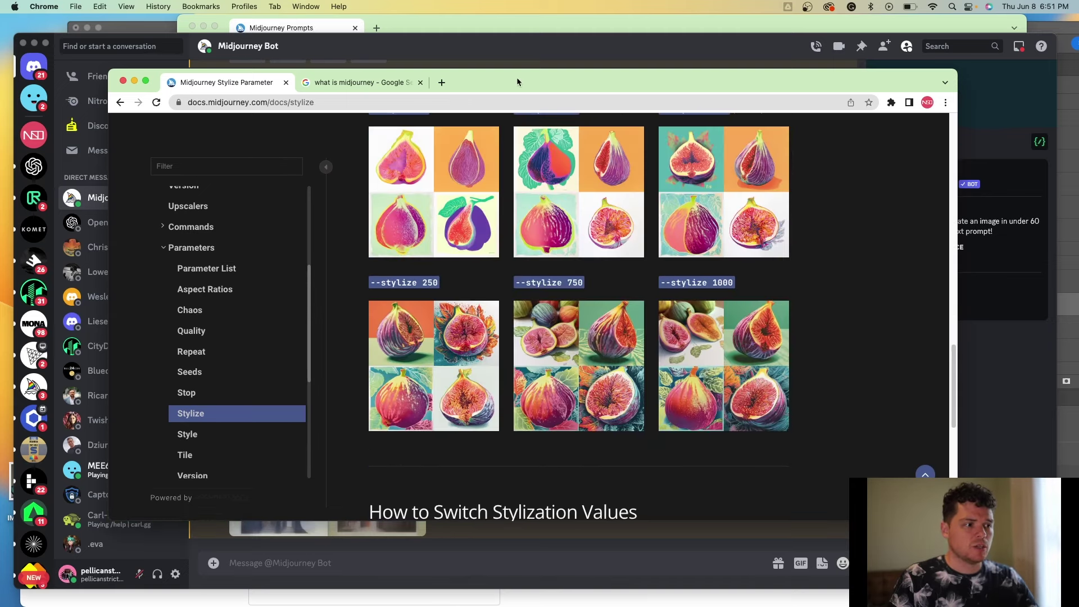
pyautogui.moveTo(517, 77)
pyautogui.mouseDown()
pyautogui.moveTo(510, 52)
pyautogui.moveTo(510, 71)
pyautogui.mouseUp()
# Step: Switch to Discord, begin a /blend request in the Midjourney Bot chat, and attach 2020-09-21_1443411.jpg from Downloads as image1
pyautogui.press('super+Tab')
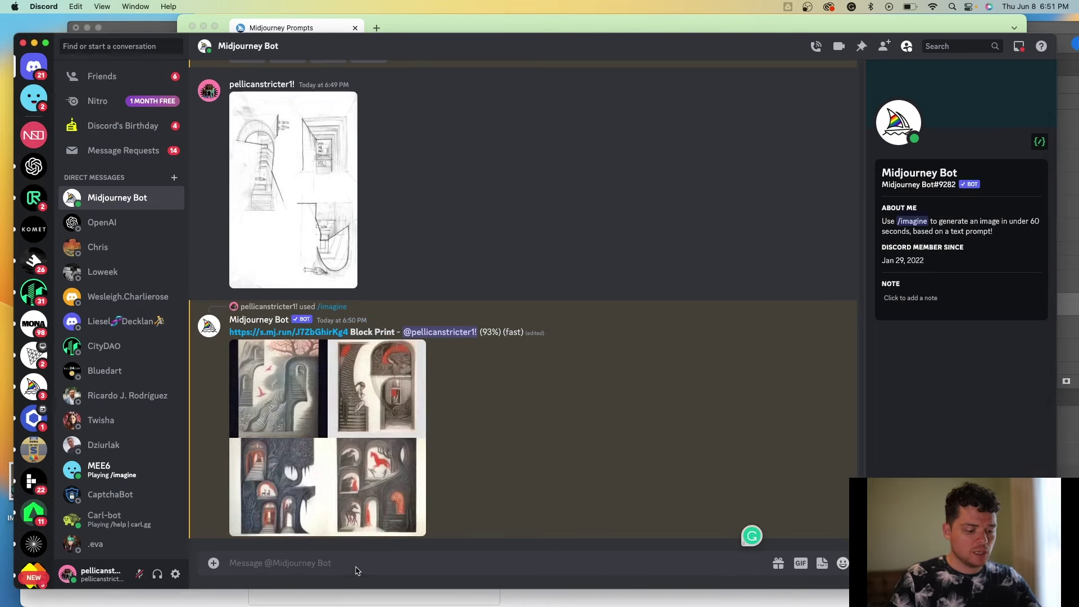
pyautogui.write('/')
pyautogui.click(352, 376)
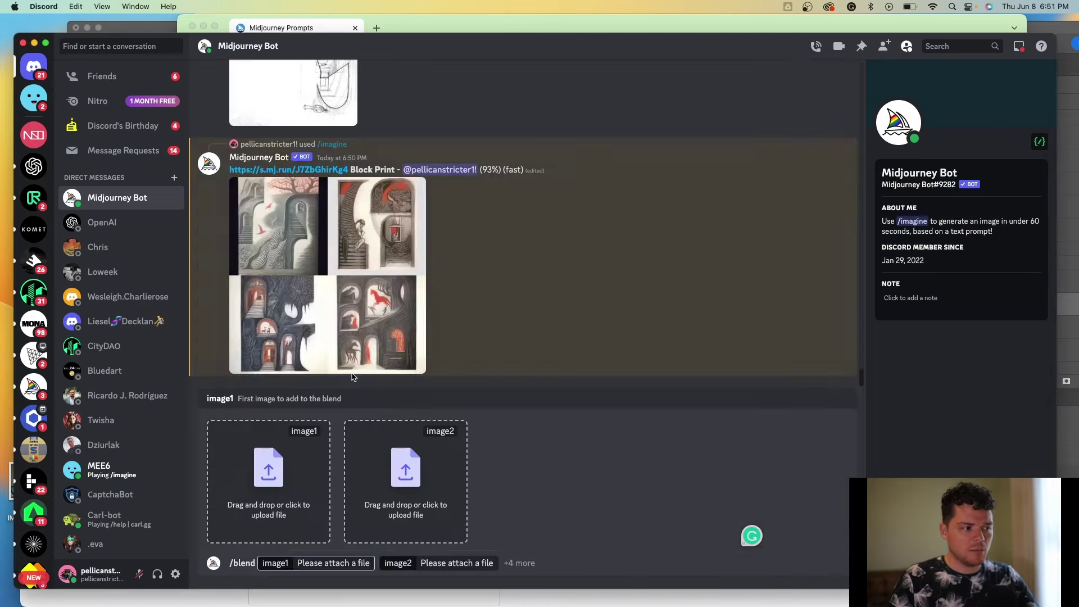
pyautogui.click(270, 494)
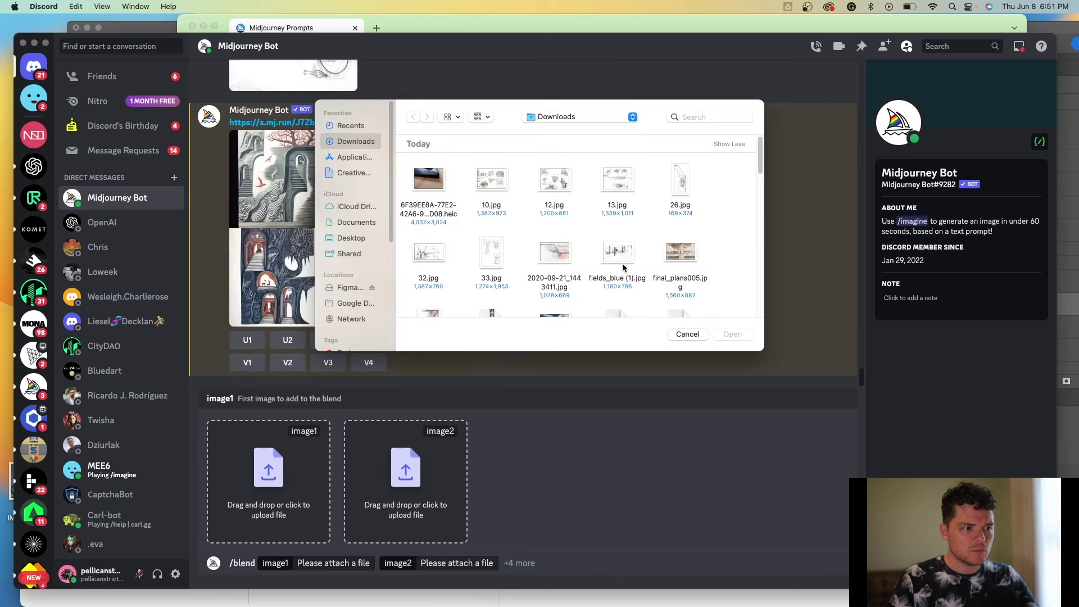
pyautogui.click(555, 258)
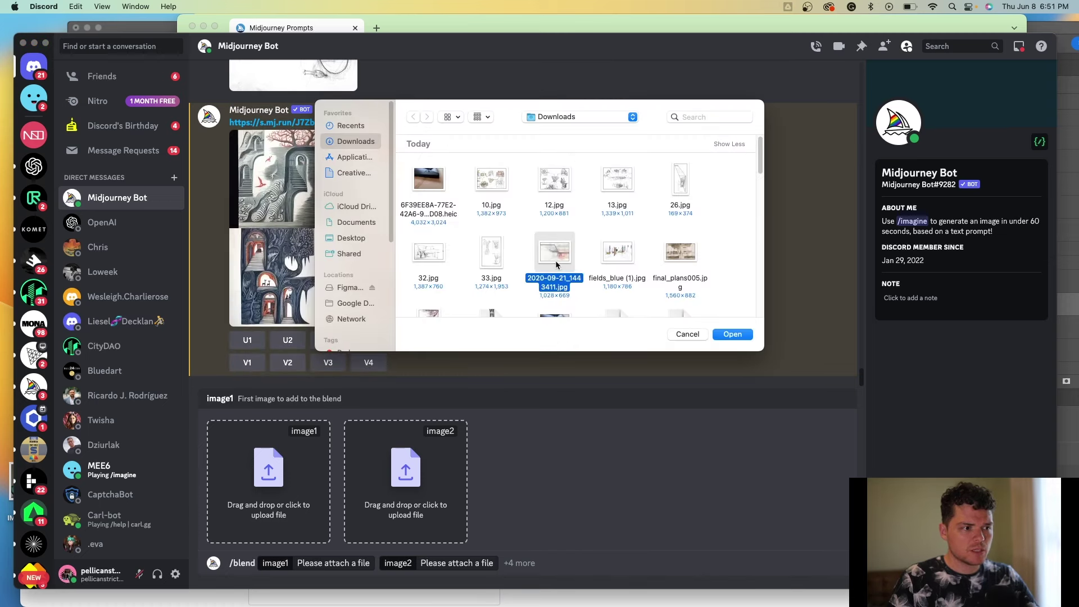
pyautogui.click(742, 336)
pyautogui.click(407, 464)
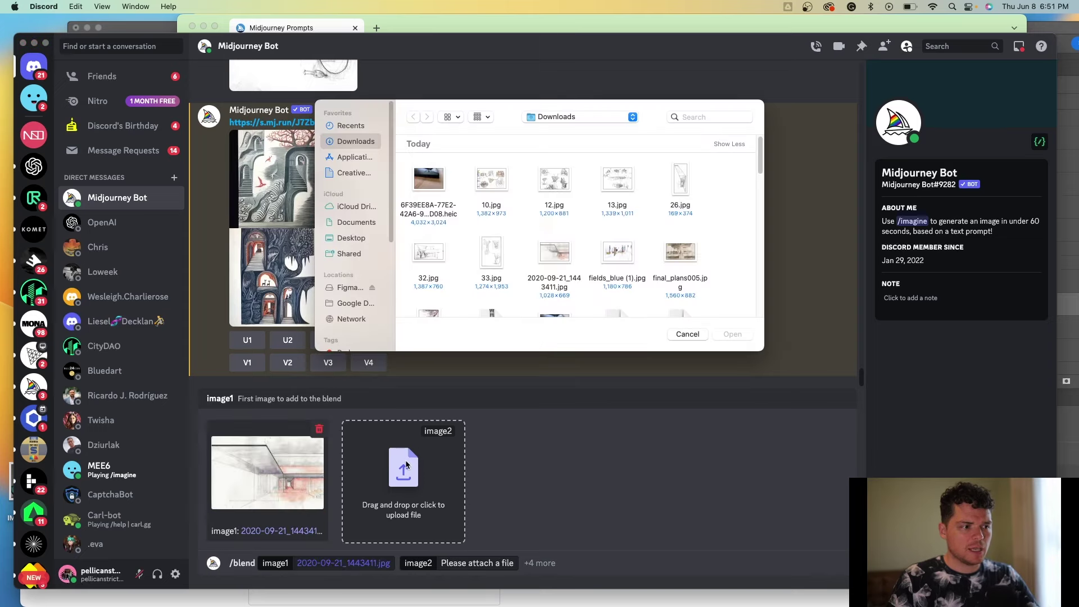
pyautogui.scroll(-3, 551, 221)
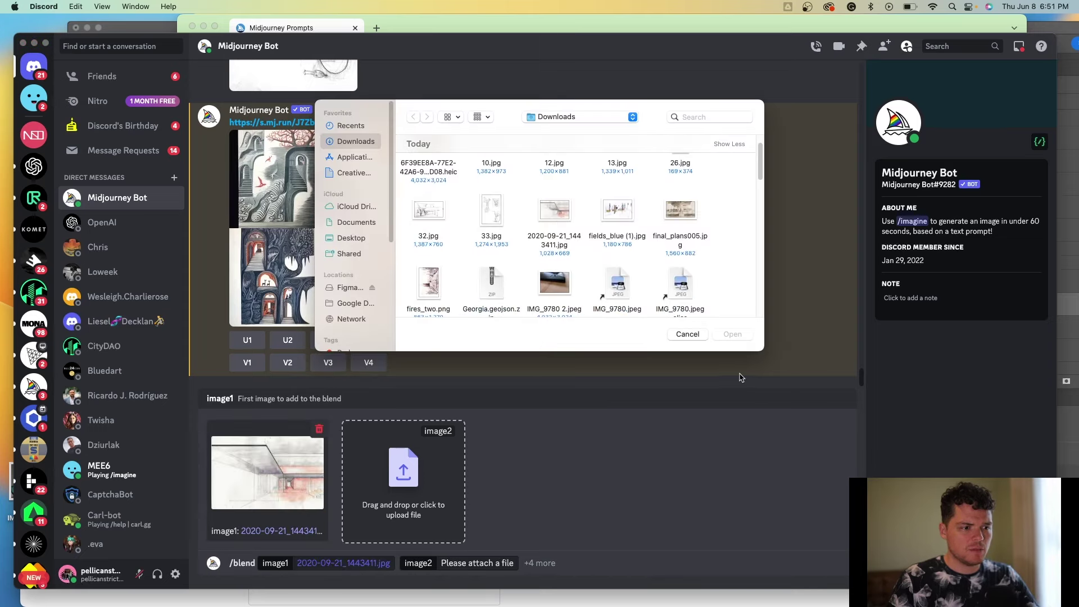
pyautogui.click(687, 334)
# Step: Add the upscaled red radial Risograph map of Atlanta from the chat as image2 and send the blend request
pyautogui.scroll(10, 394, 315)
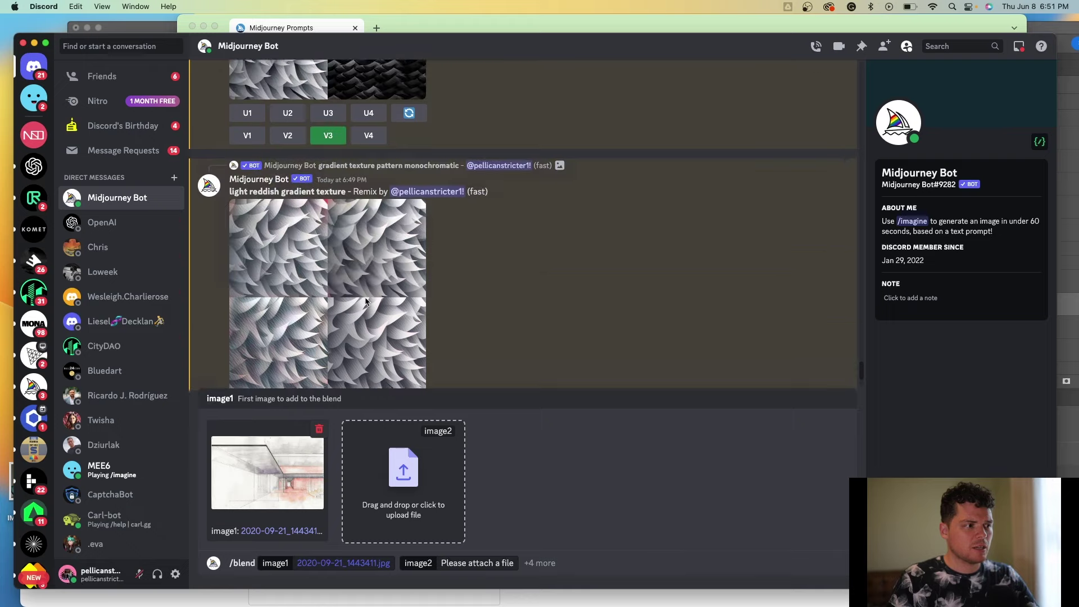
pyautogui.scroll(2, 354, 301)
pyautogui.scroll(15, 285, 277)
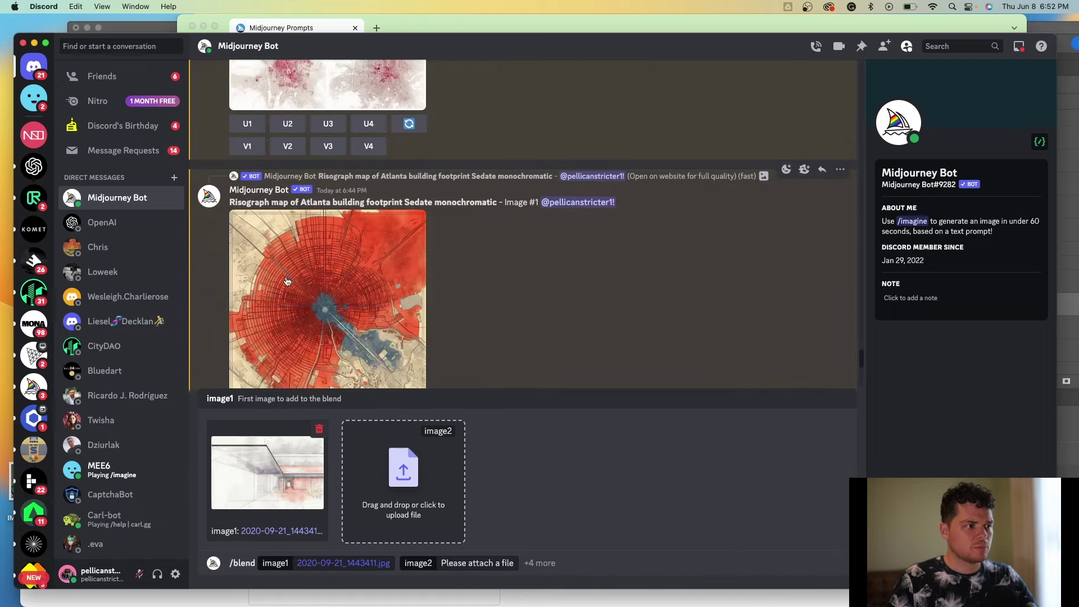
pyautogui.scroll(-3, 374, 292)
pyautogui.rightClick(381, 200)
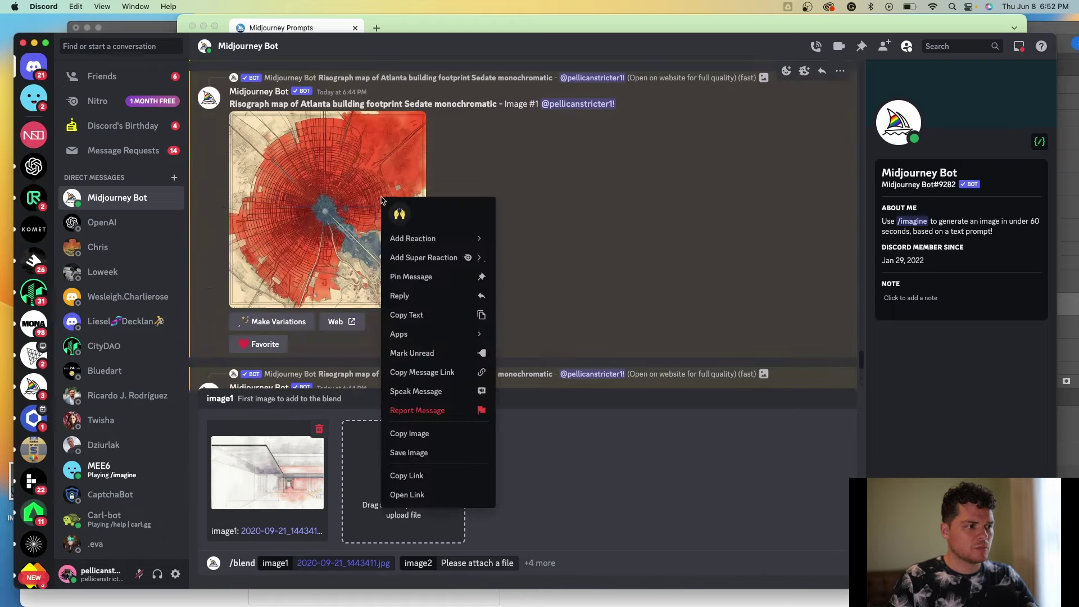
pyautogui.click(473, 438)
pyautogui.click(428, 500)
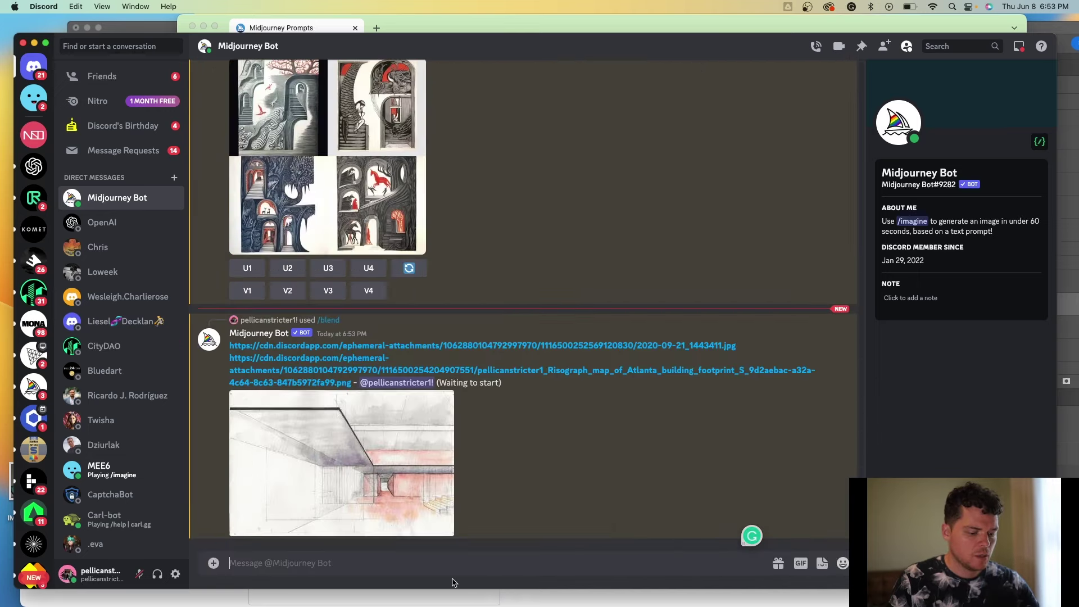
pyautogui.write('/')
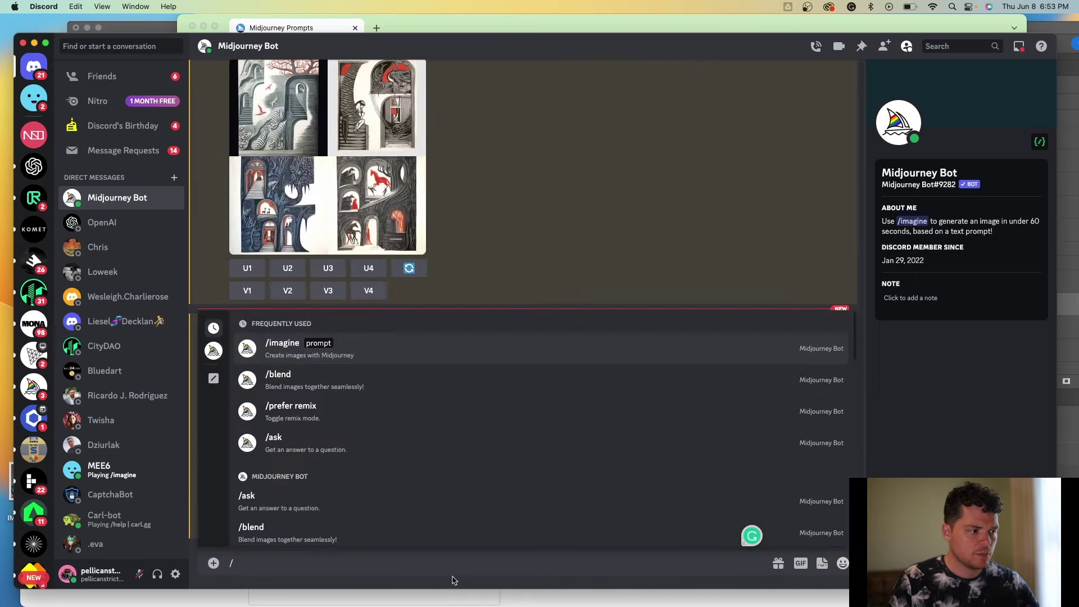
pyautogui.click(338, 348)
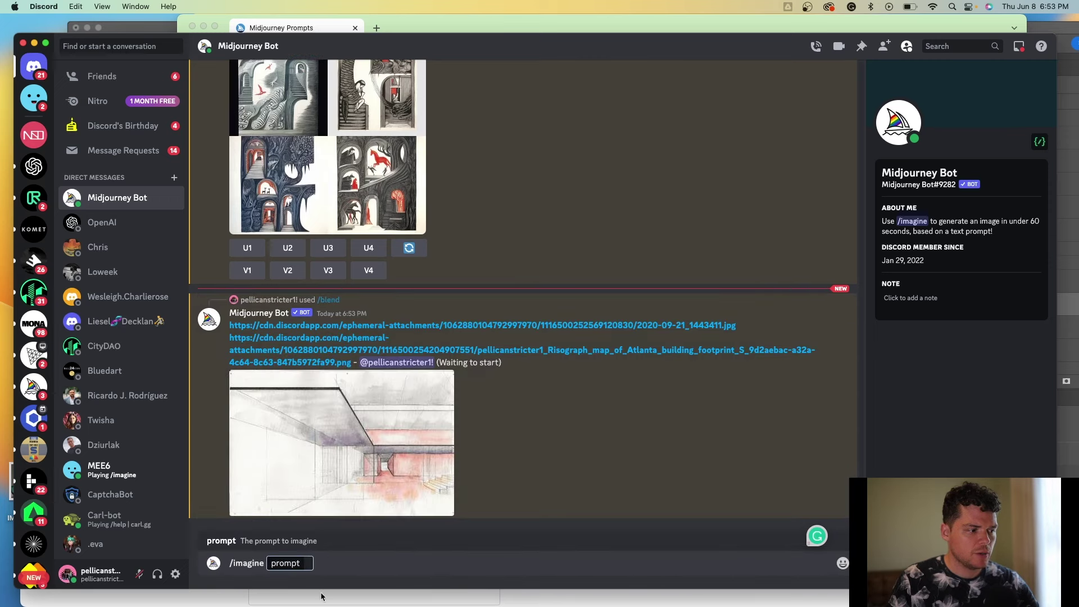
pyautogui.press('BackSpace')
pyautogui.press('BackSpace')
pyautogui.press('BackSpace')
pyautogui.press('BackSpace')
pyautogui.press('BackSpace')
pyautogui.press('BackSpace')
pyautogui.press('BackSpace')
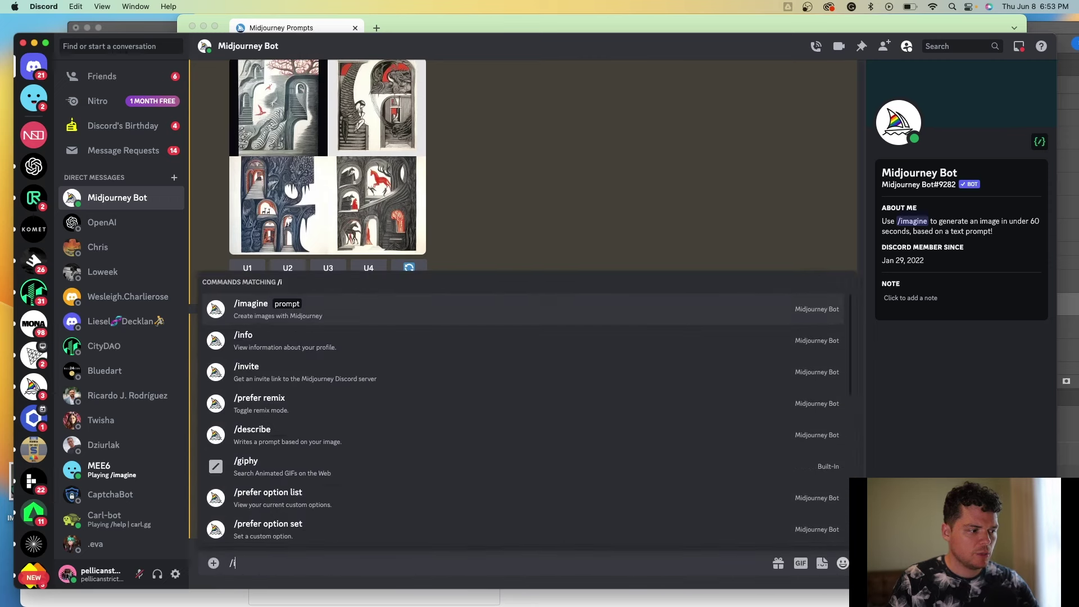
pyautogui.press('BackSpace')
# Step: Begin another /blend request and paste the copied "Matters" screenshot as image1
pyautogui.write('bl')
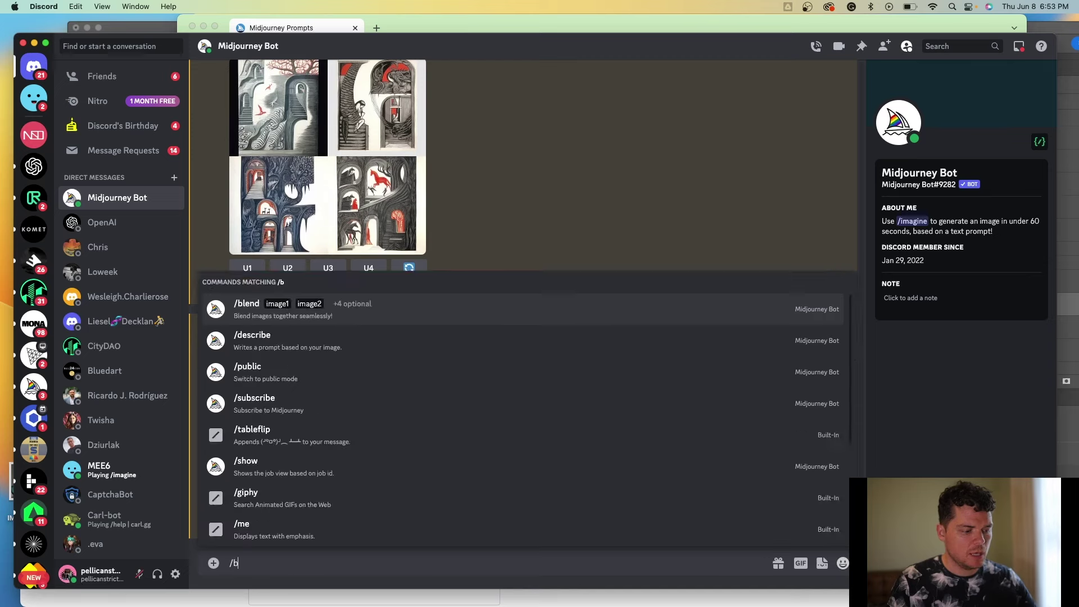
pyautogui.press('Return')
pyautogui.press('super+v')
# Step: Attach the blue Risograph map of Atlanta from Downloads as image2 and send the blend request
pyautogui.click(404, 492)
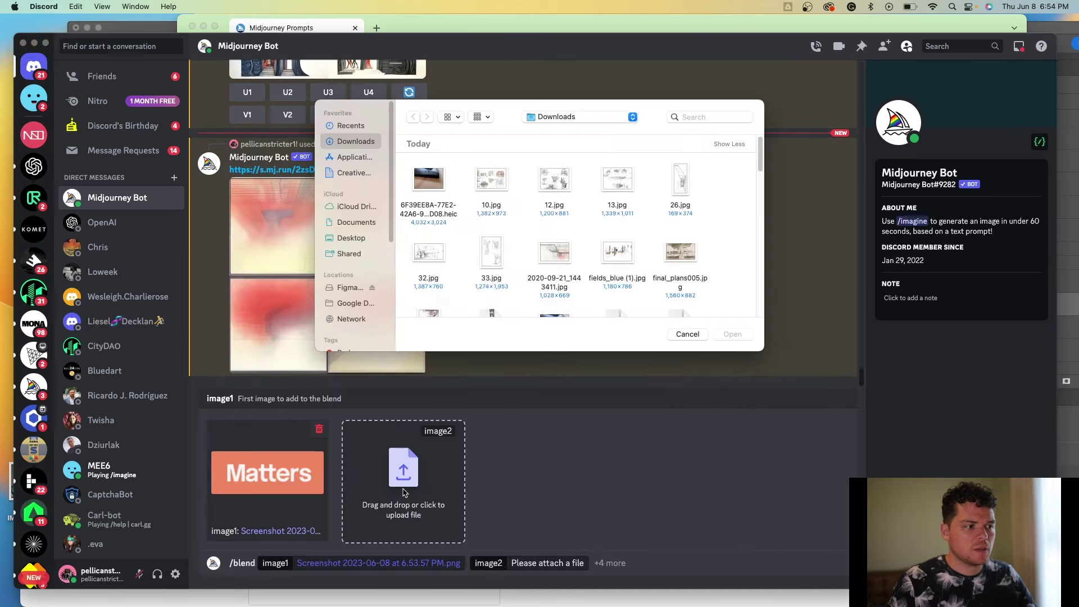
pyautogui.scroll(-1, 571, 224)
pyautogui.scroll(-5, 571, 235)
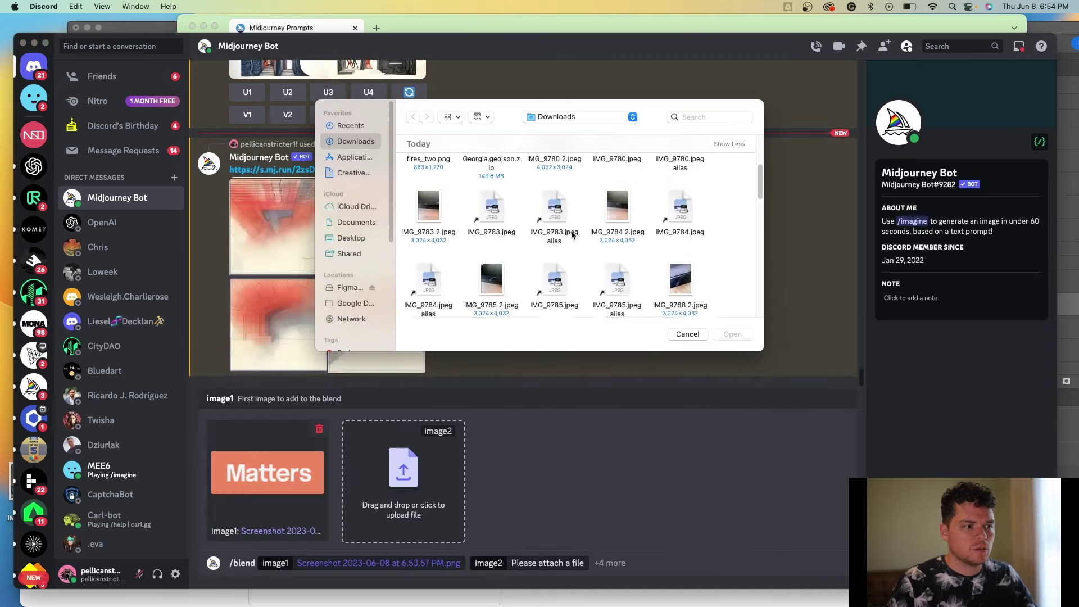
pyautogui.scroll(-3, 653, 225)
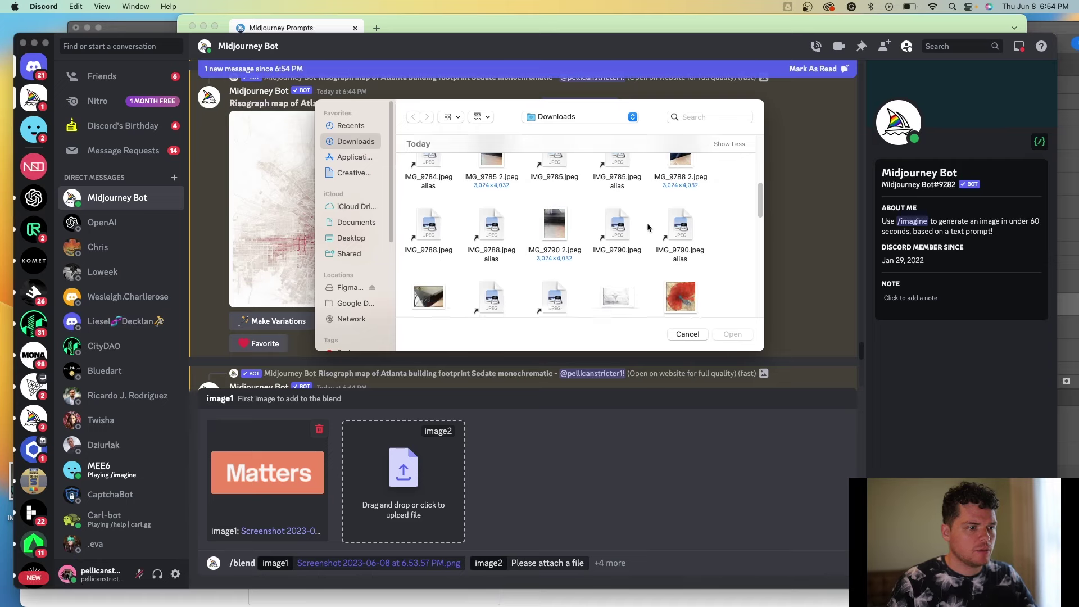
pyautogui.click(423, 312)
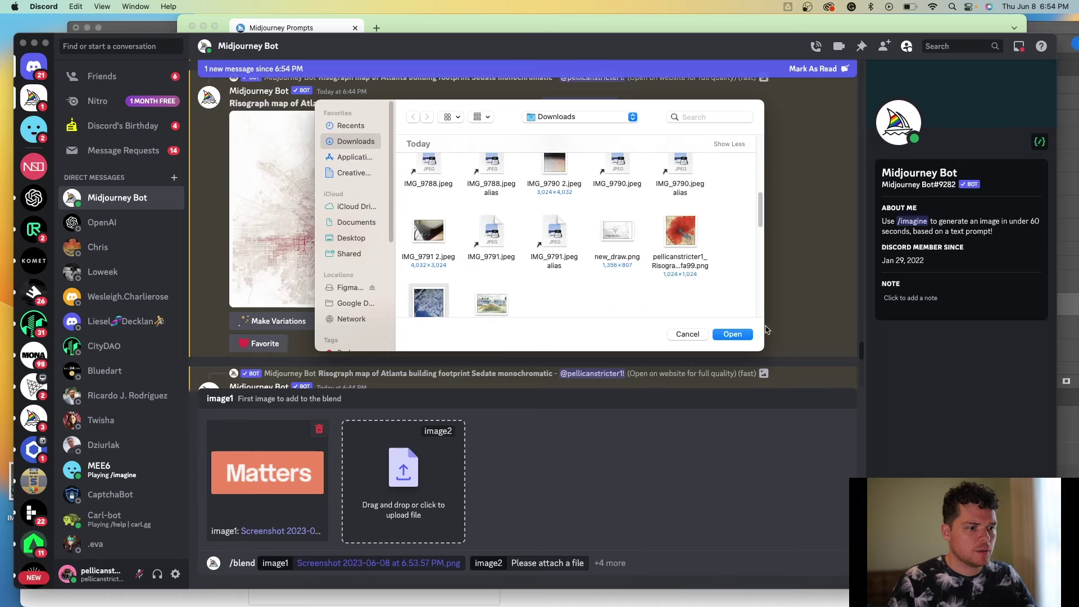
pyautogui.click(733, 334)
pyautogui.press('Return')
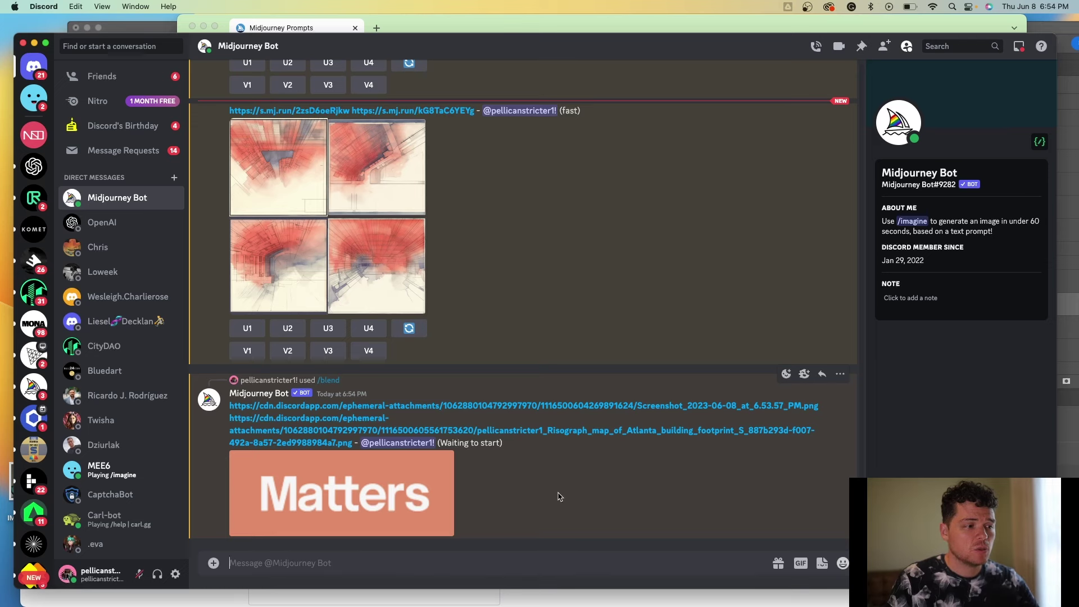
# Step: Enlarge the red architectural blend grid in the Midjourney Bot chat, examine its four variations, and close the preview
pyautogui.scroll(3, 560, 495)
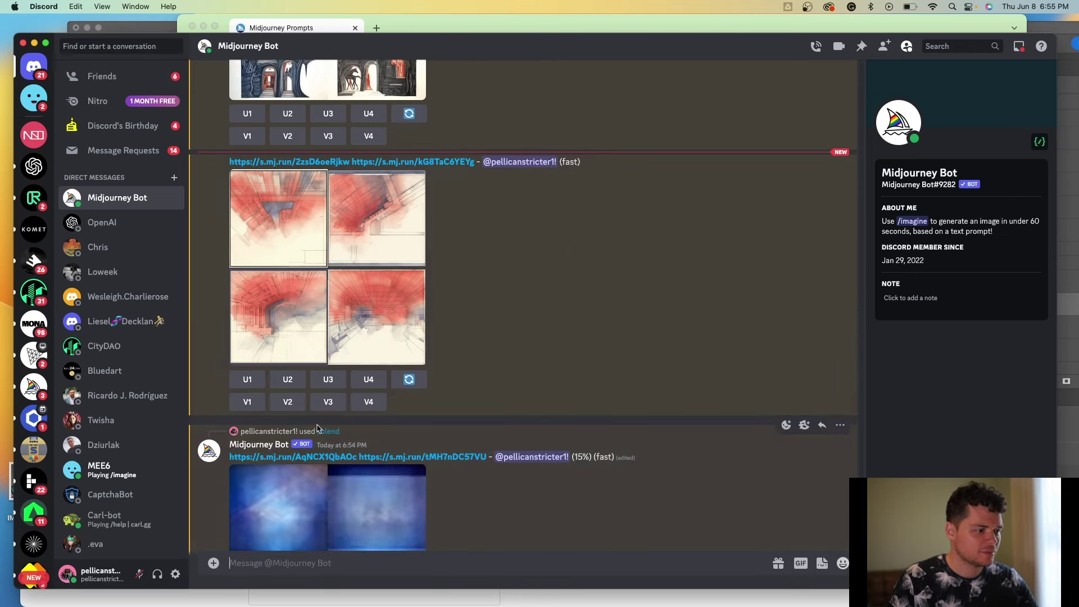
pyautogui.click(288, 242)
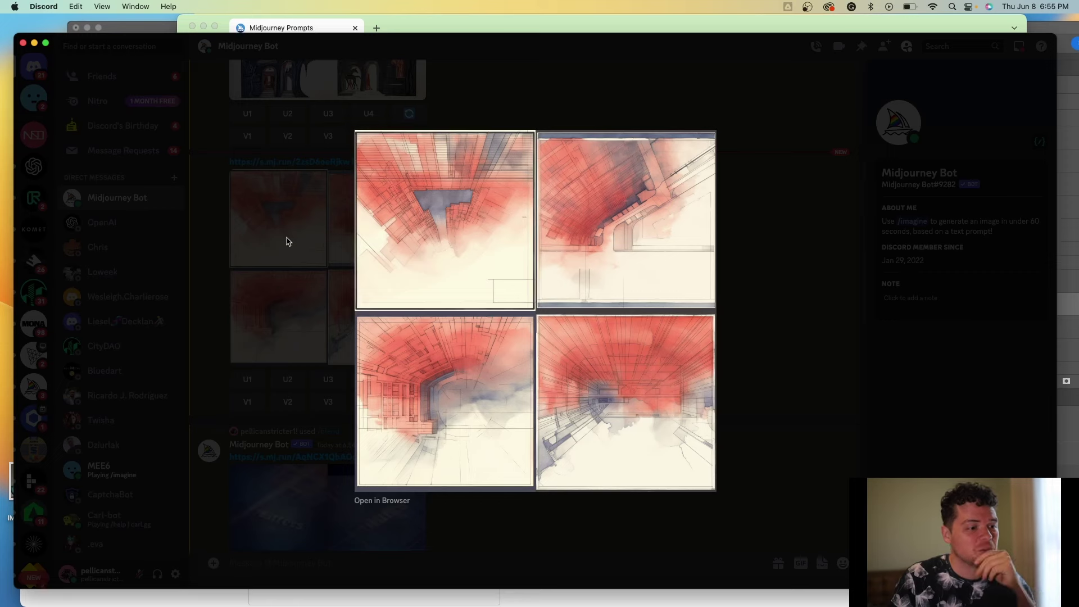
pyautogui.click(288, 242)
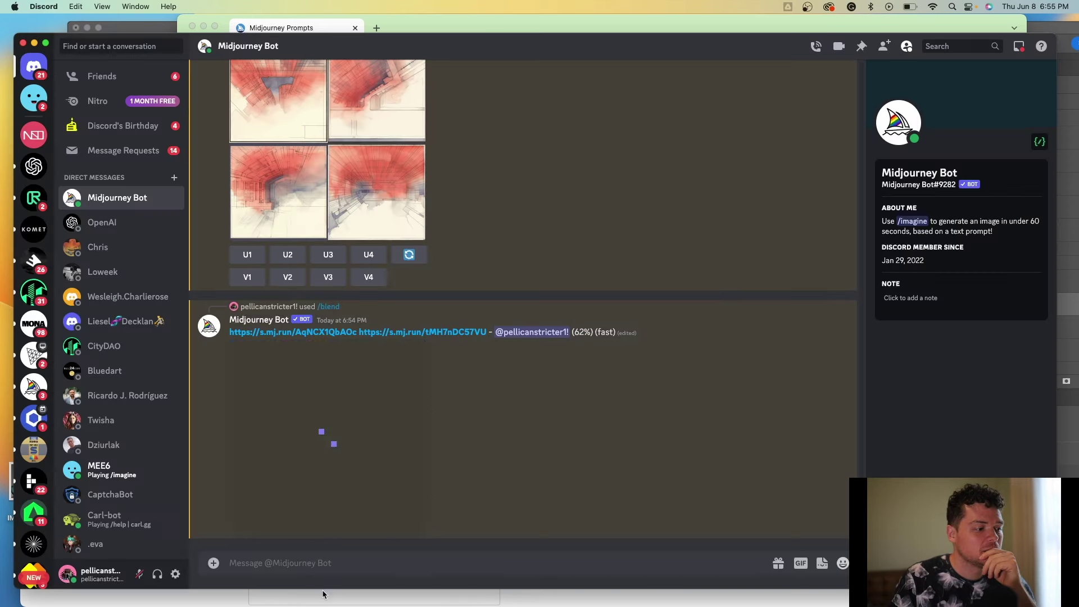
# Step: Blend the "Matters" screenshot as image1 with the red radial Risograph map of Atlanta from Downloads as image2
pyautogui.click(300, 569)
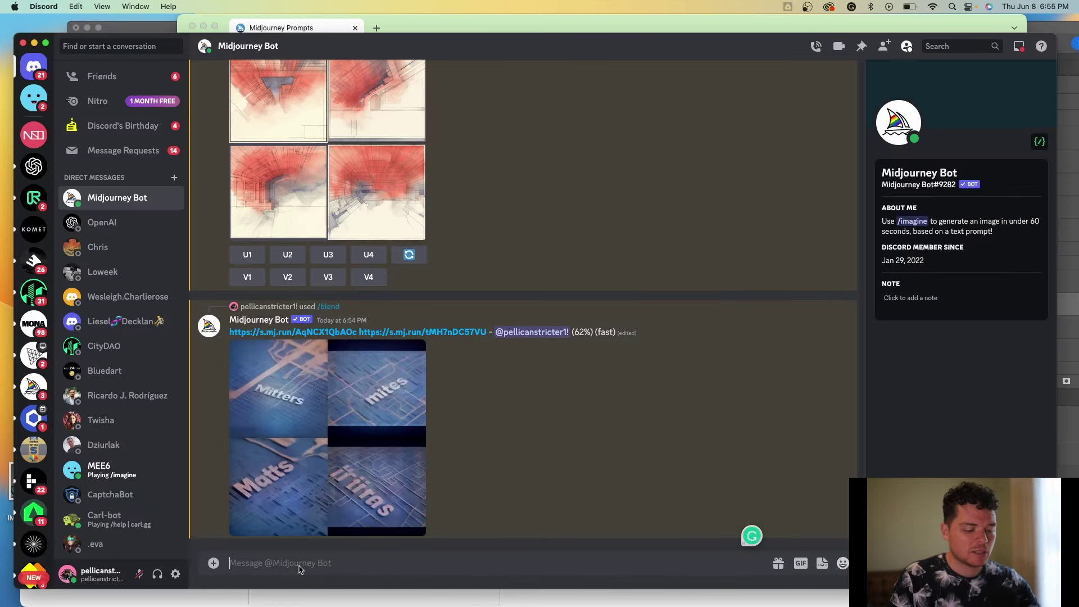
pyautogui.write('/')
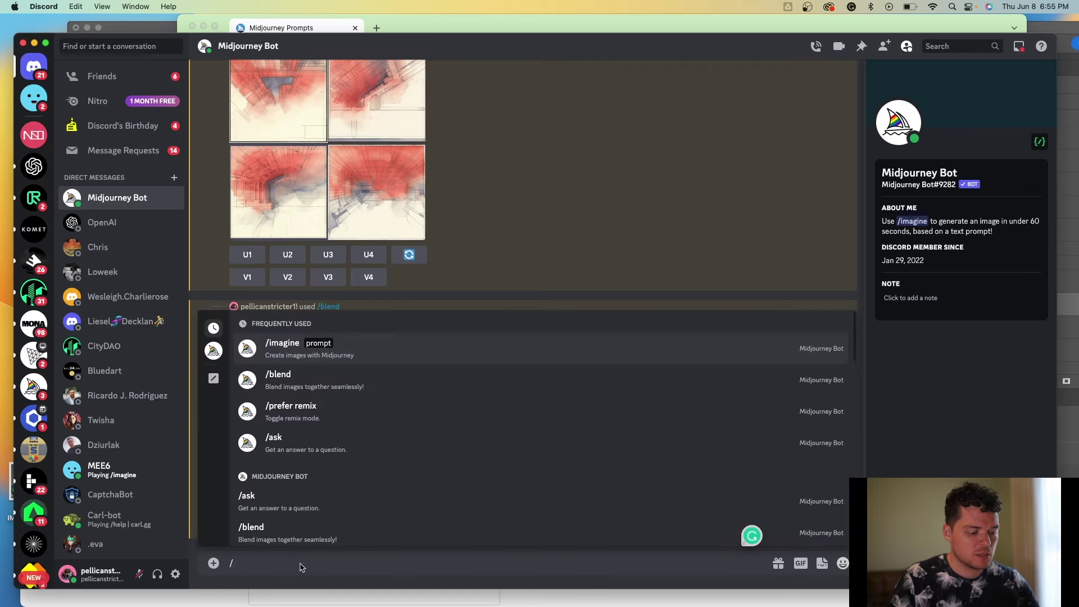
pyautogui.write('bl')
pyautogui.click(313, 468)
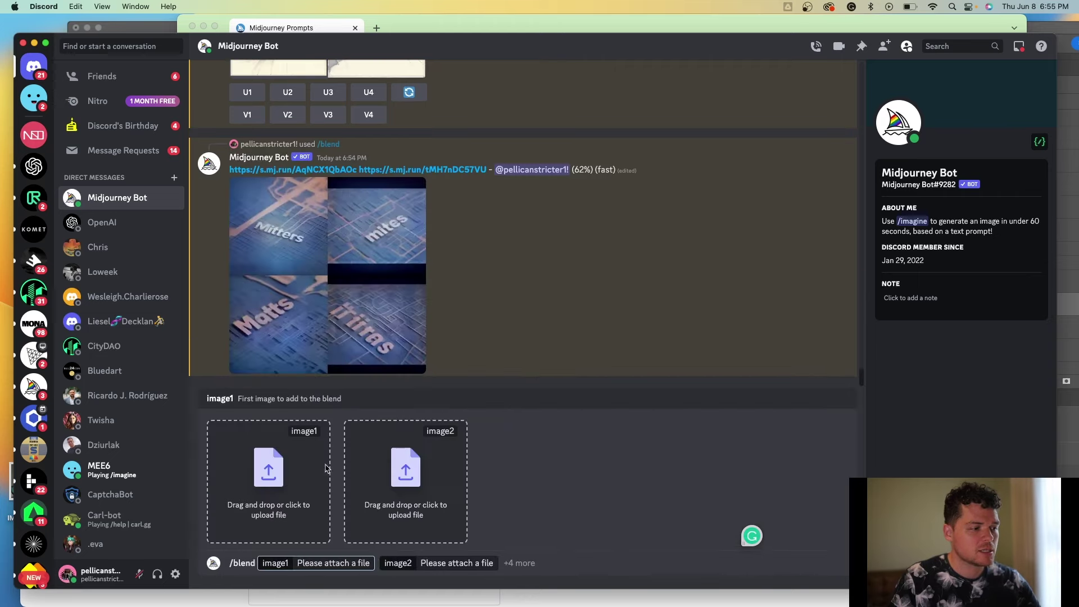
pyautogui.click(296, 479)
pyautogui.scroll(-10, 563, 253)
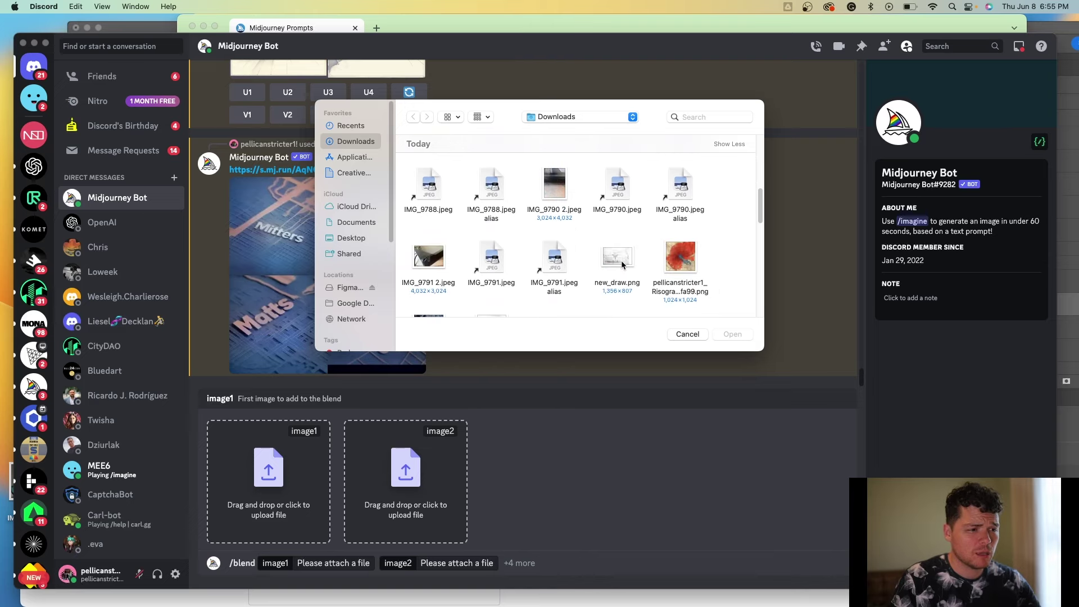
pyautogui.scroll(-5, 623, 264)
pyautogui.scroll(-10, 570, 274)
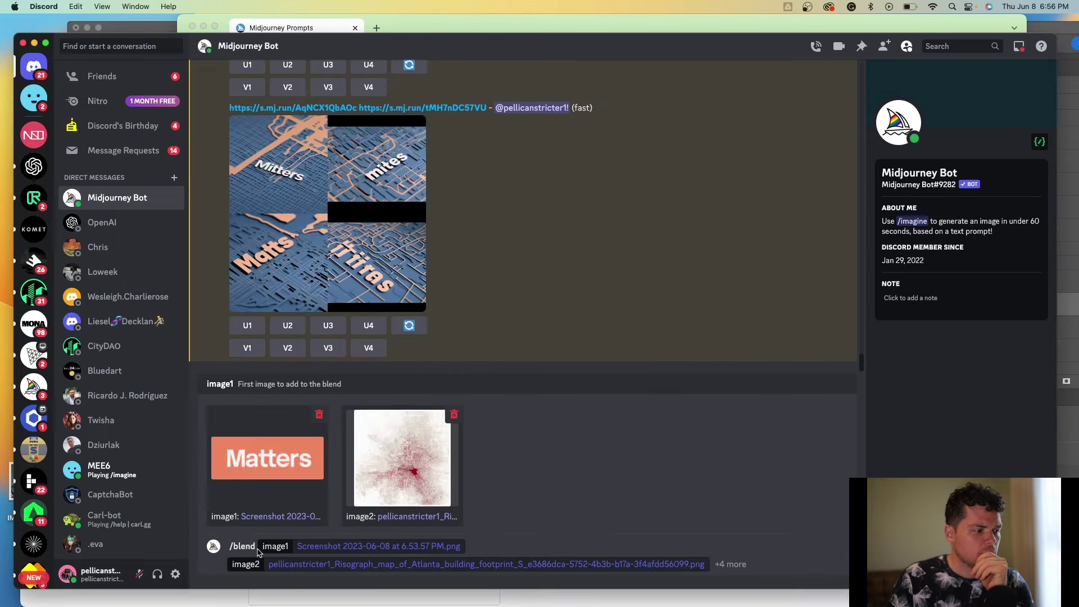
pyautogui.click(268, 550)
pyautogui.click(478, 547)
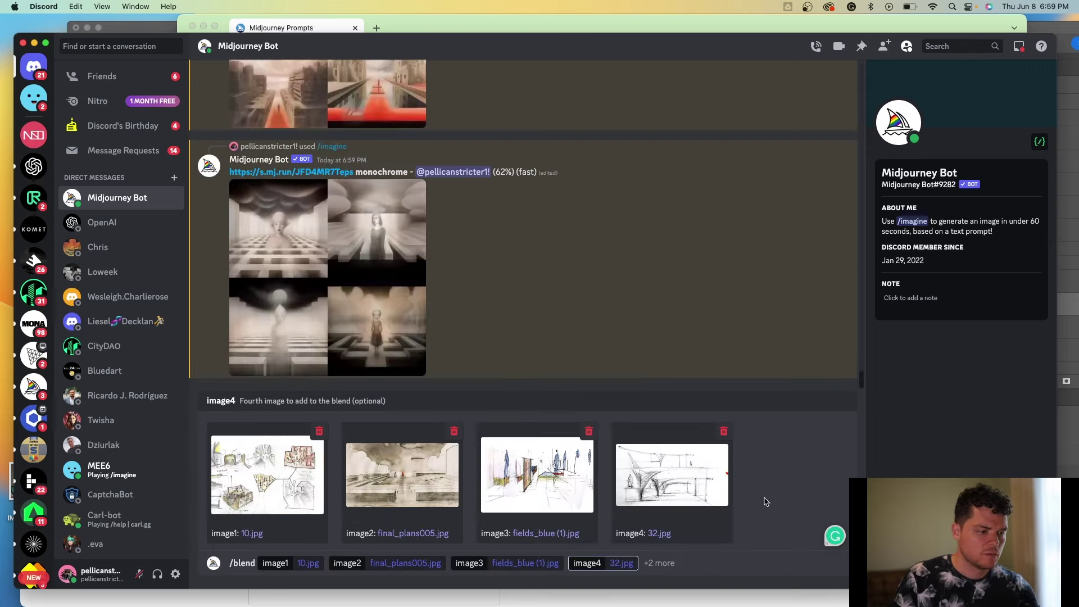
# Step: Send the four-image blend of 10.jpg, final_plans005.jpg, fields_blue (1).jpg and 32.jpg, and review the generated images in the chat
pyautogui.press('Return')
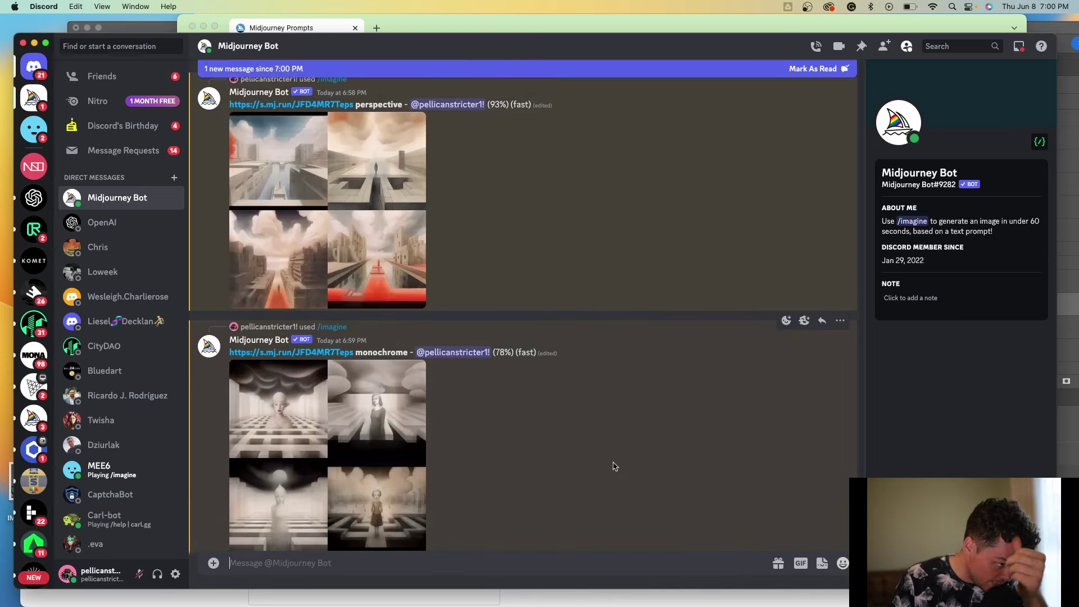
pyautogui.scroll(15, 614, 466)
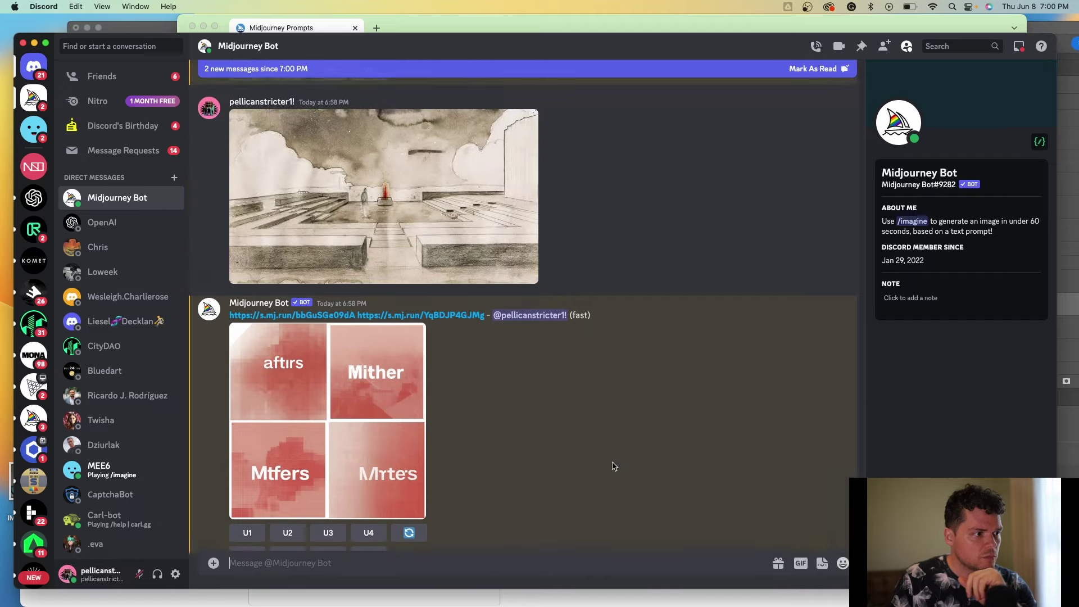
pyautogui.scroll(-10, 614, 466)
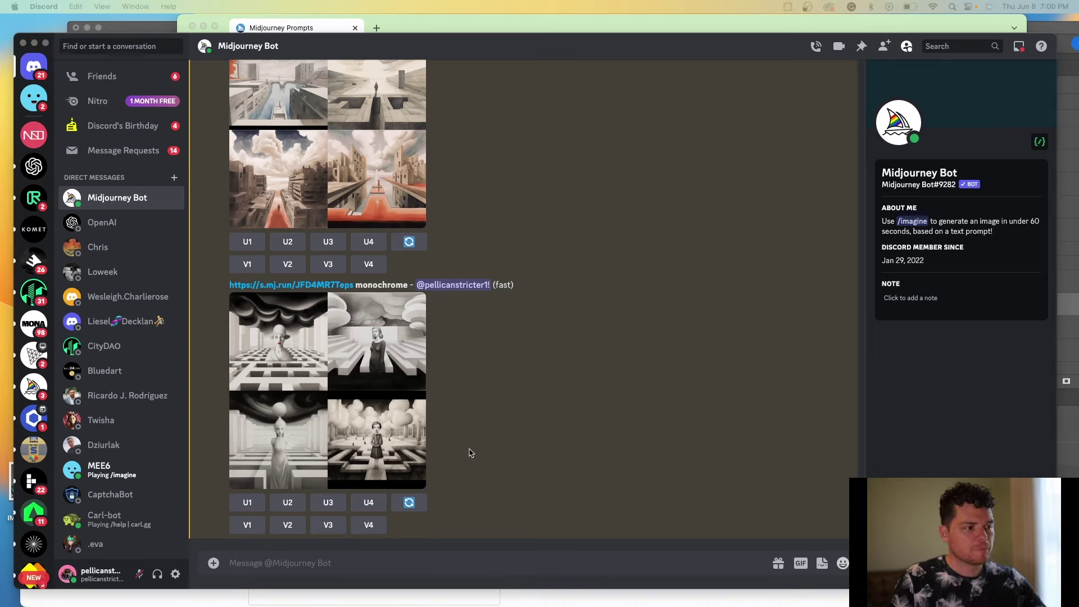
# Step: Copy the link of the uploaded final_plans005.jpg sketch and paste it into the prompt of a new /imagine request
pyautogui.scroll(5, 470, 450)
pyautogui.scroll(3, 471, 452)
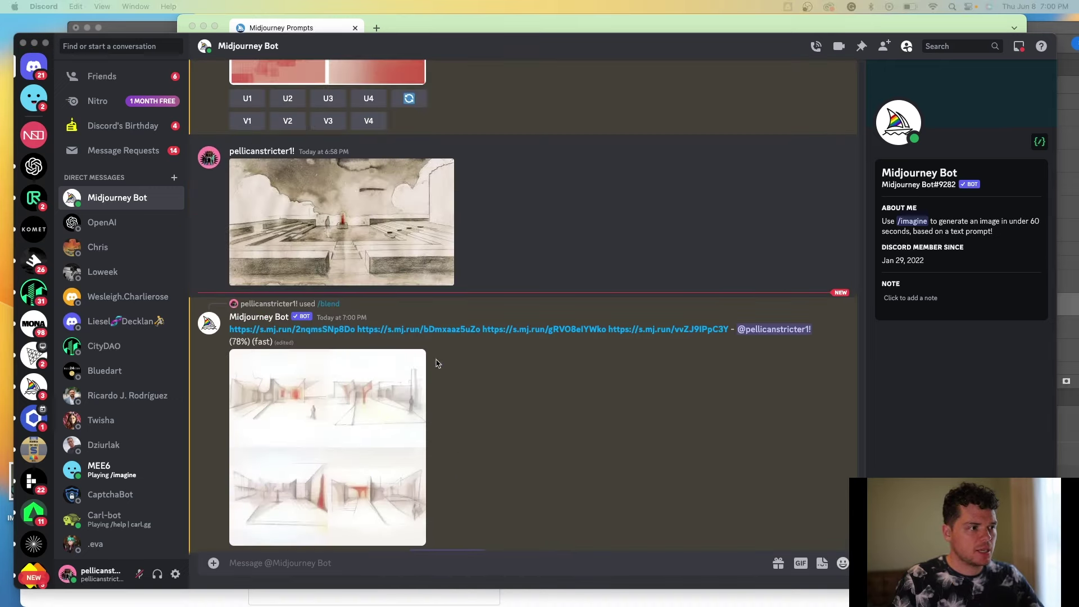
pyautogui.rightClick(387, 227)
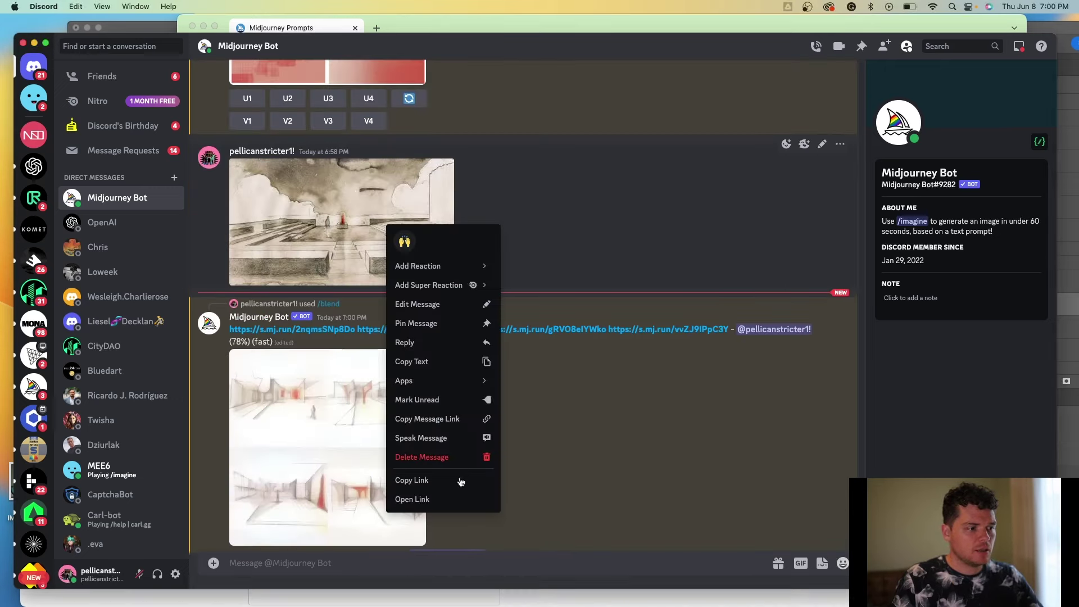
pyautogui.click(437, 481)
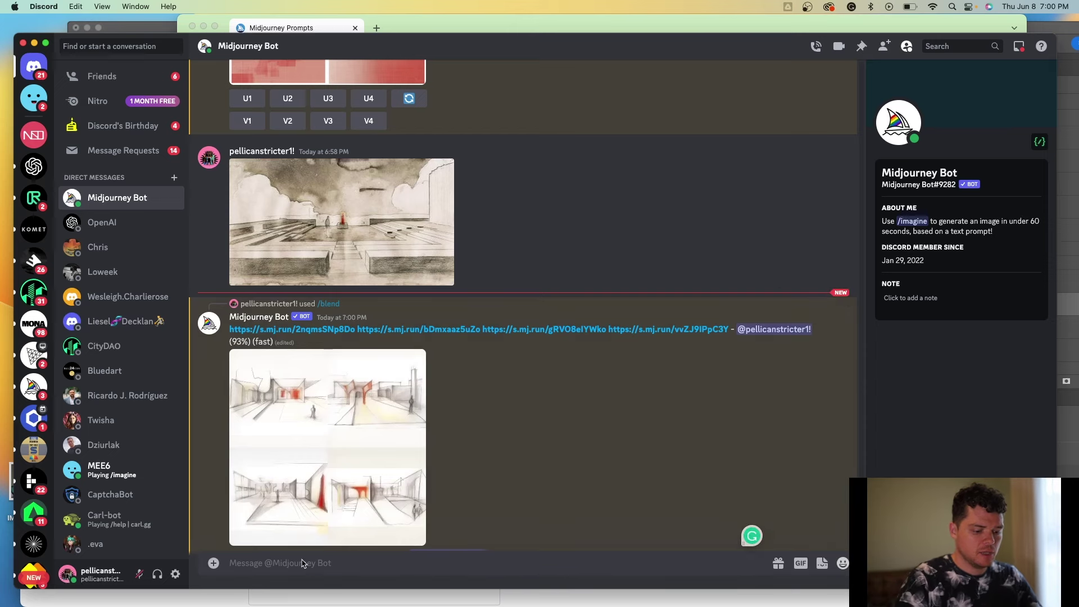
pyautogui.write('/im')
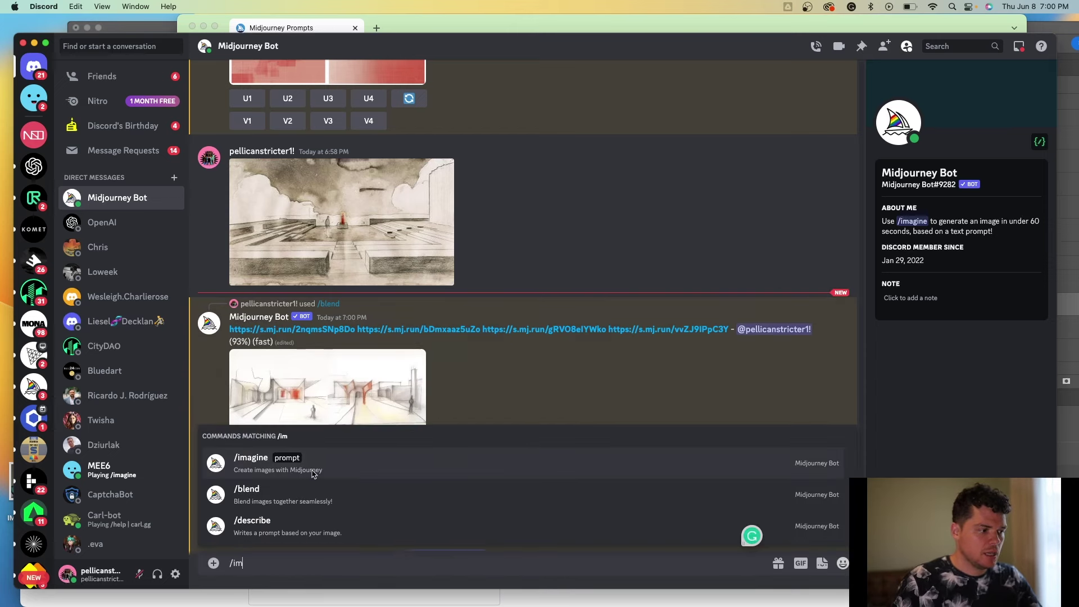
pyautogui.click(336, 464)
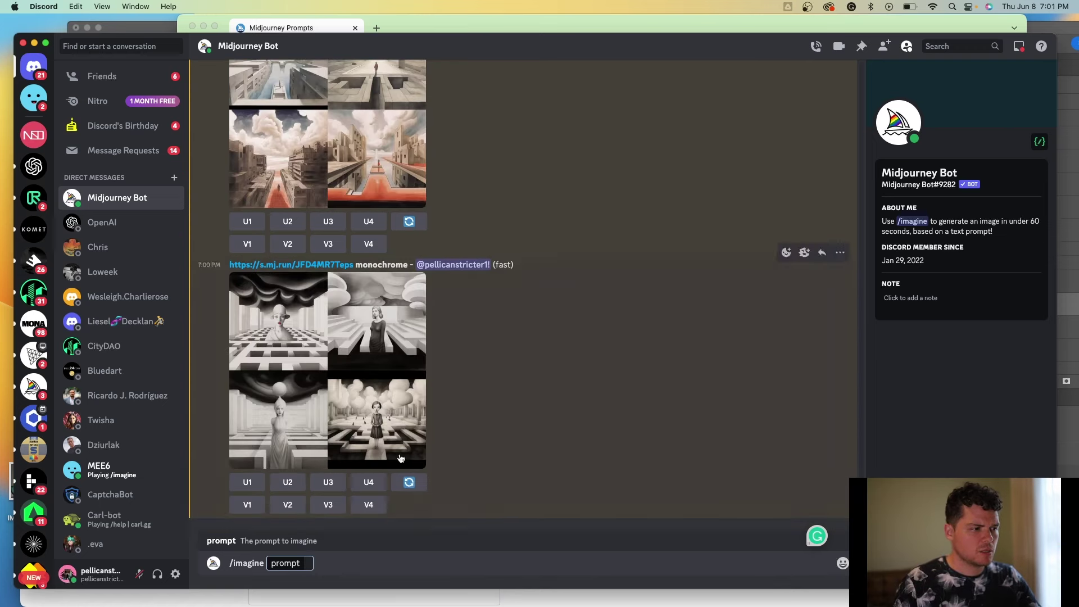
pyautogui.press('super+v')
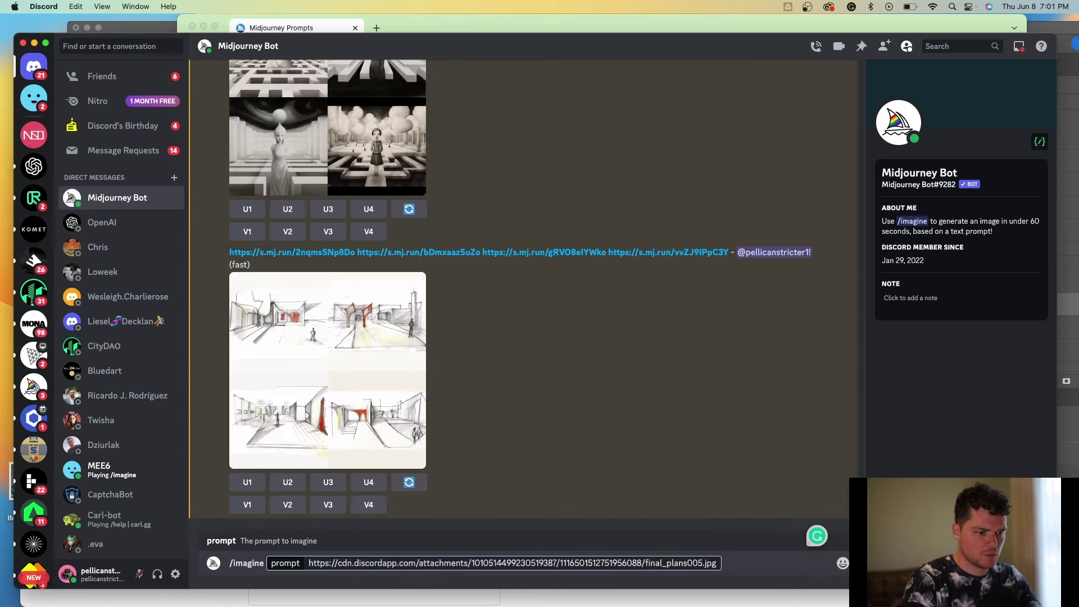
# Step: Add "monochrome ::humans -0.3" after the final_plans005.jpg link in the prompt and send the request
pyautogui.write('monochrom')
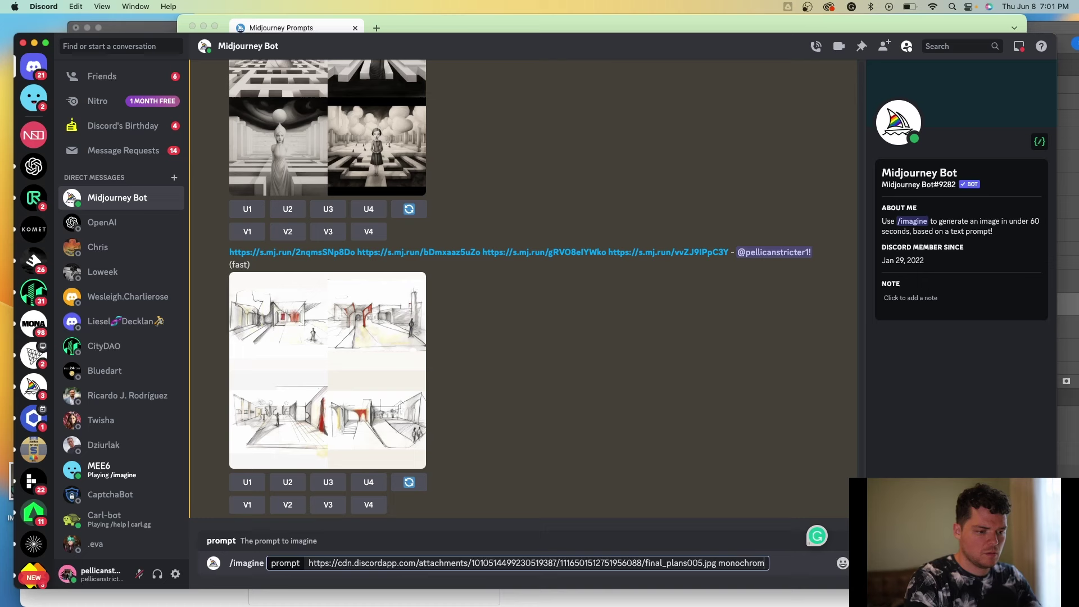
pyautogui.write('e ')
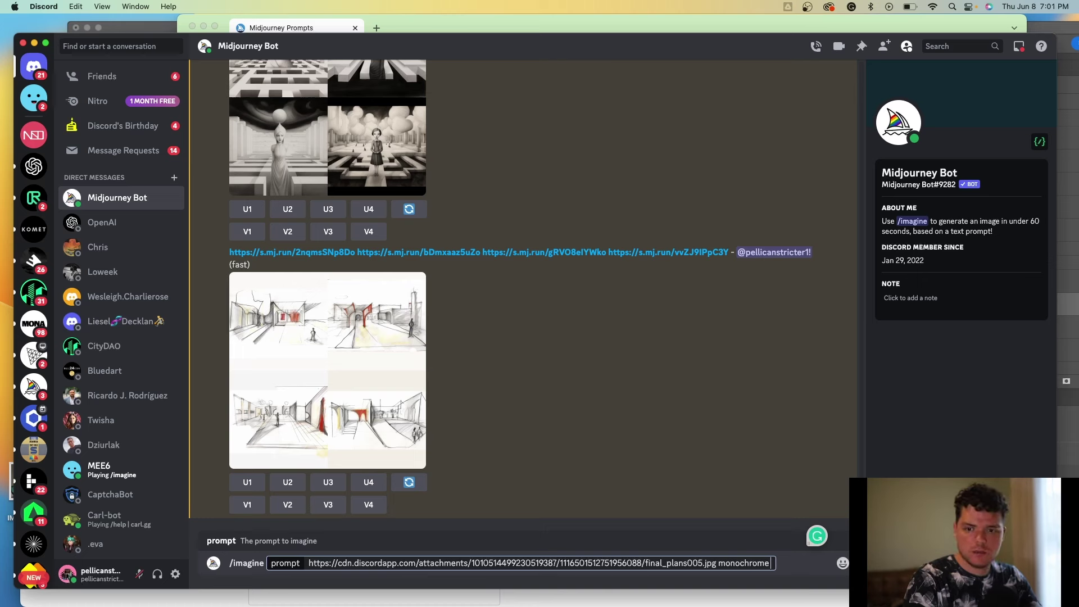
pyautogui.write(':: humans')
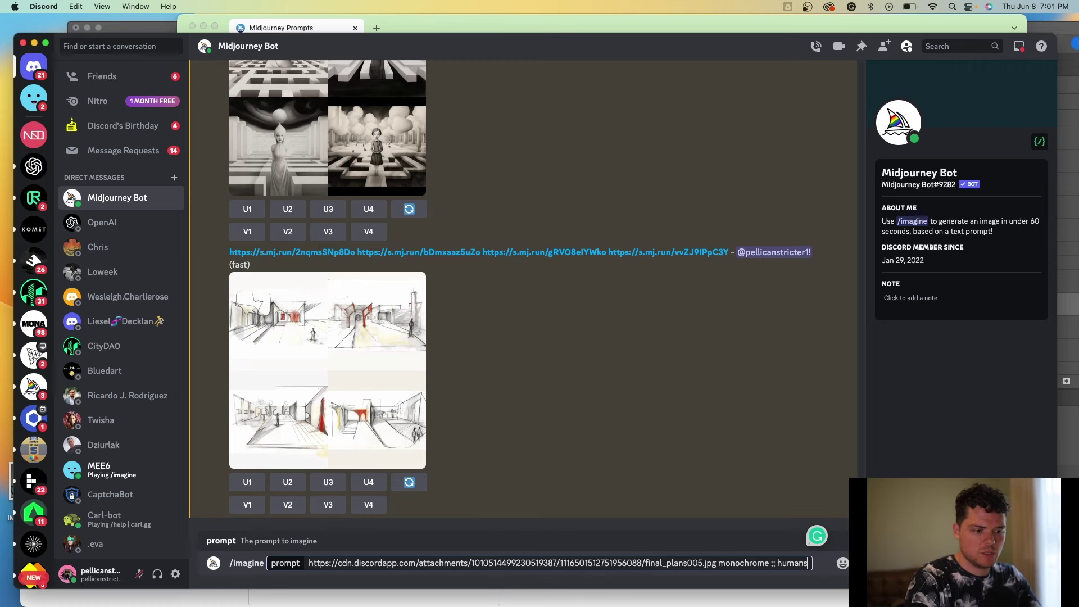
pyautogui.press('BackSpace')
pyautogui.press('BackSpace')
pyautogui.press('BackSpace')
pyautogui.press('BackSpace')
pyautogui.press('BackSpace')
pyautogui.press('BackSpace')
pyautogui.press('BackSpace')
pyautogui.write('humans')
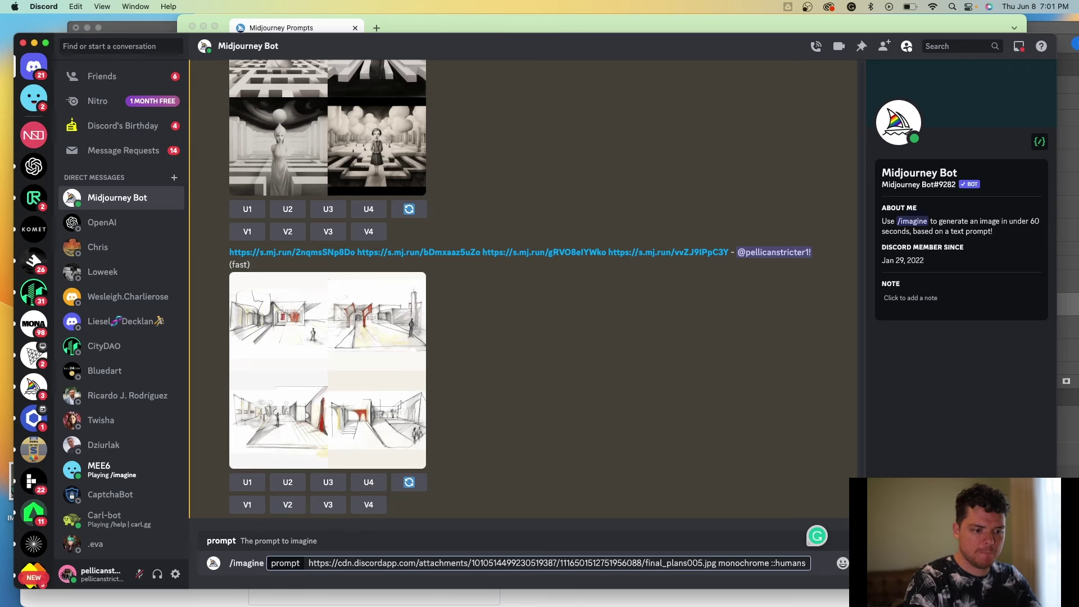
pyautogui.write(' -')
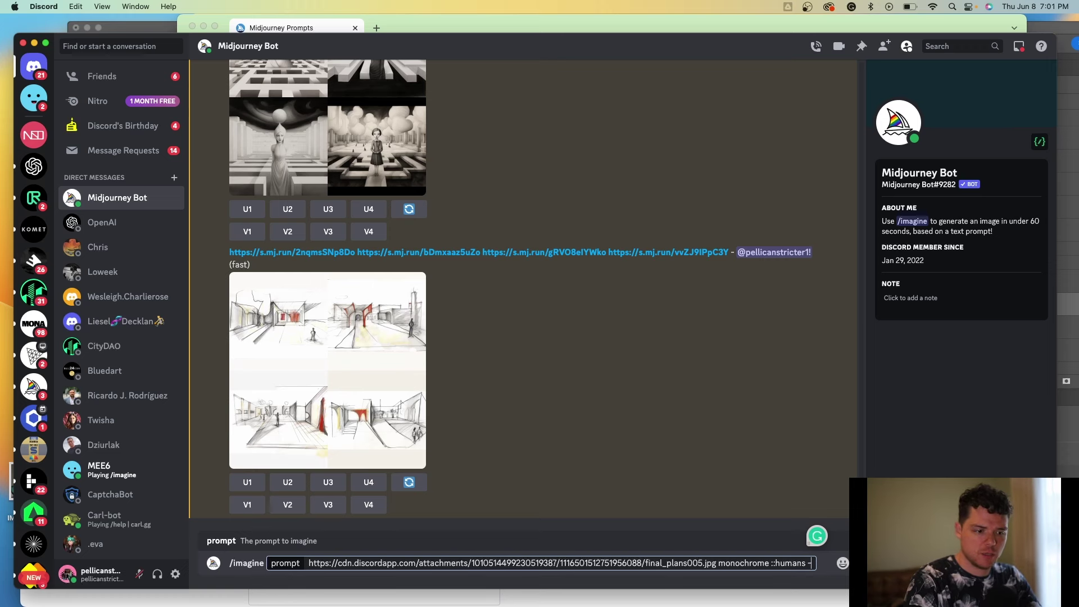
pyautogui.write('.5')
pyautogui.press('Return')
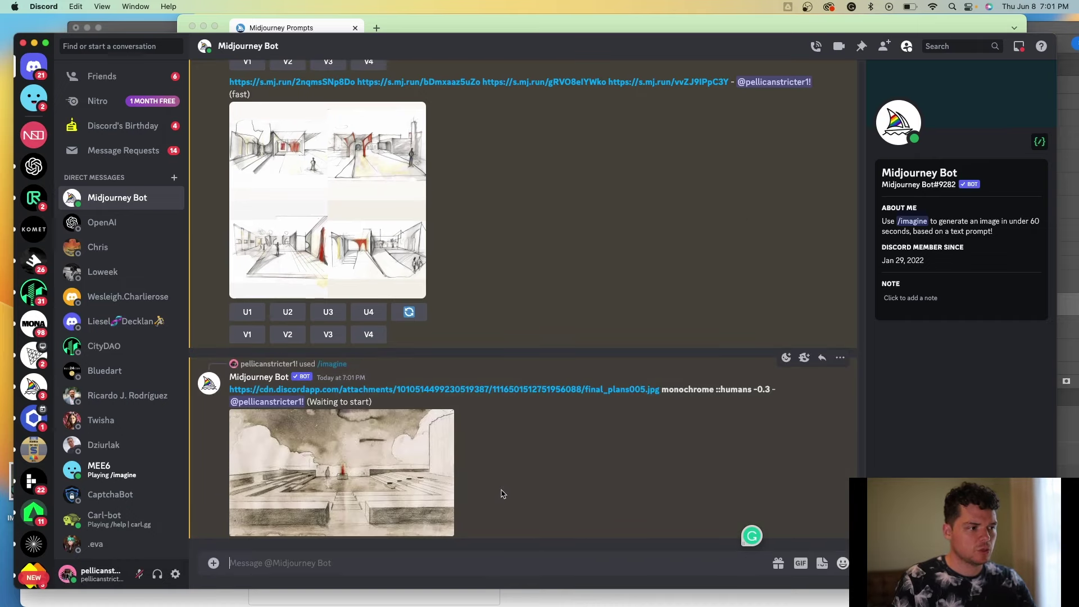
# Step: Complete and send the /imagine prompt based on the Screenshot_2023-06-08_at_7.02.24_PM.png image link
pyautogui.scroll(3, 489, 393)
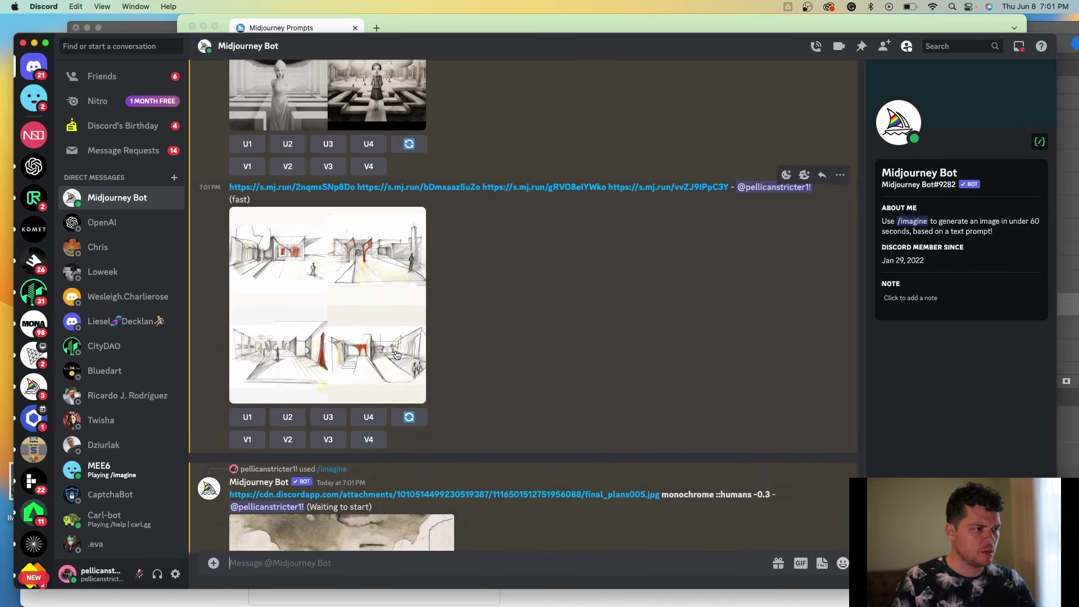
pyautogui.scroll(-10, 315, 416)
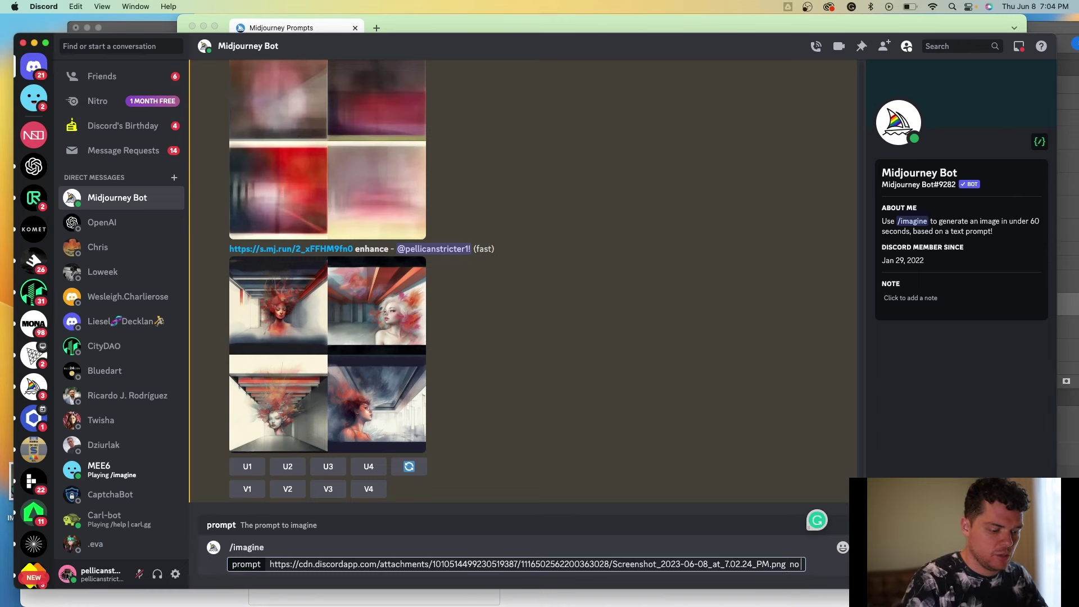
pyautogui.write('--tile')
pyautogui.press('Return')
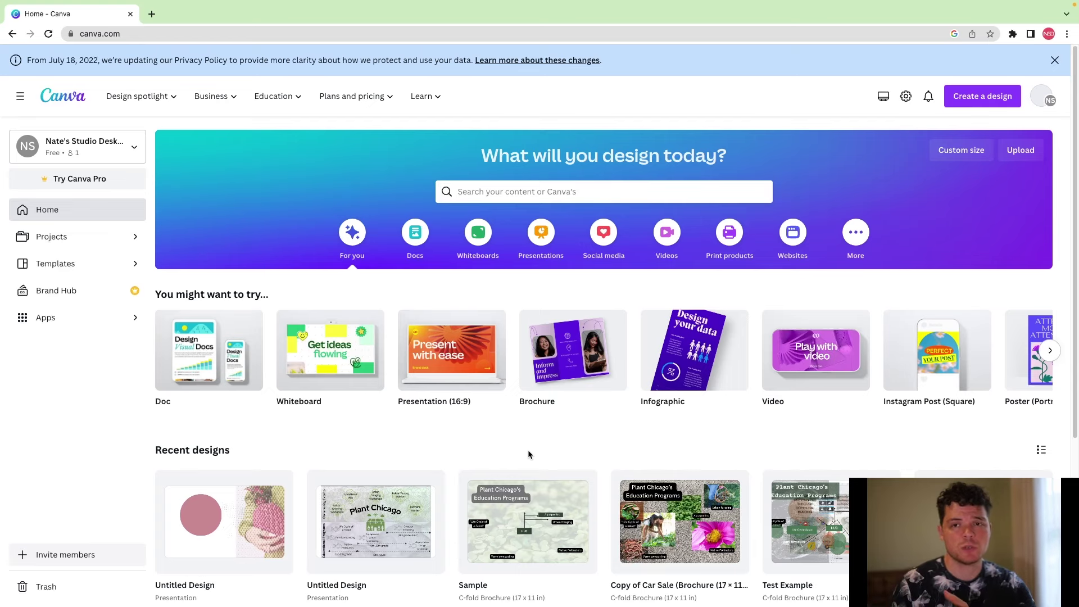
# Step: Switch to Canva, open the recent untitled presentation with the pink circle and pineapple photo, and add a blank second page
pyautogui.click(247, 508)
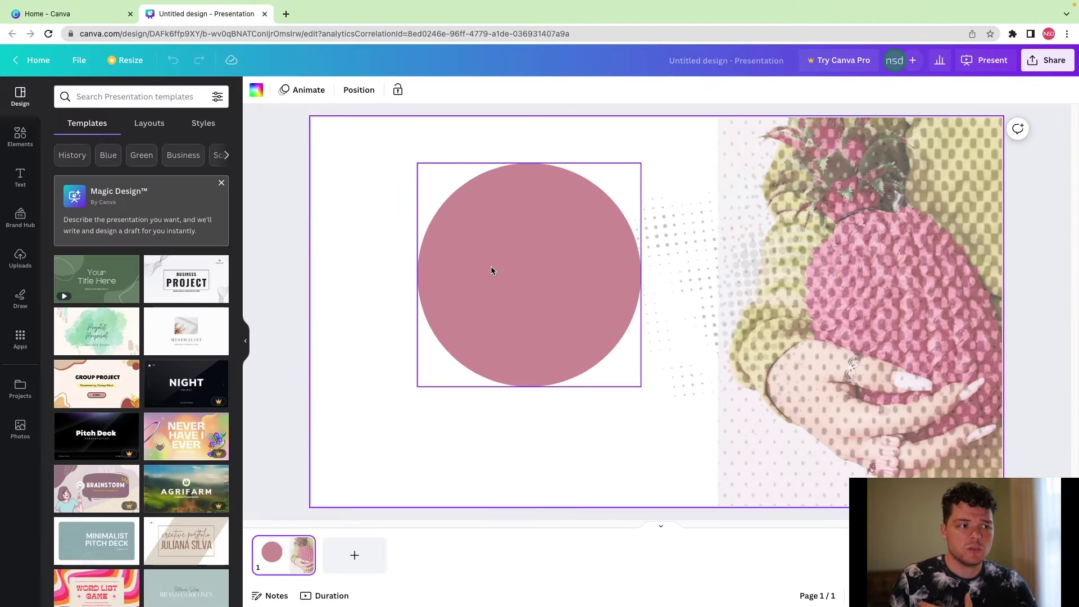
pyautogui.click(354, 555)
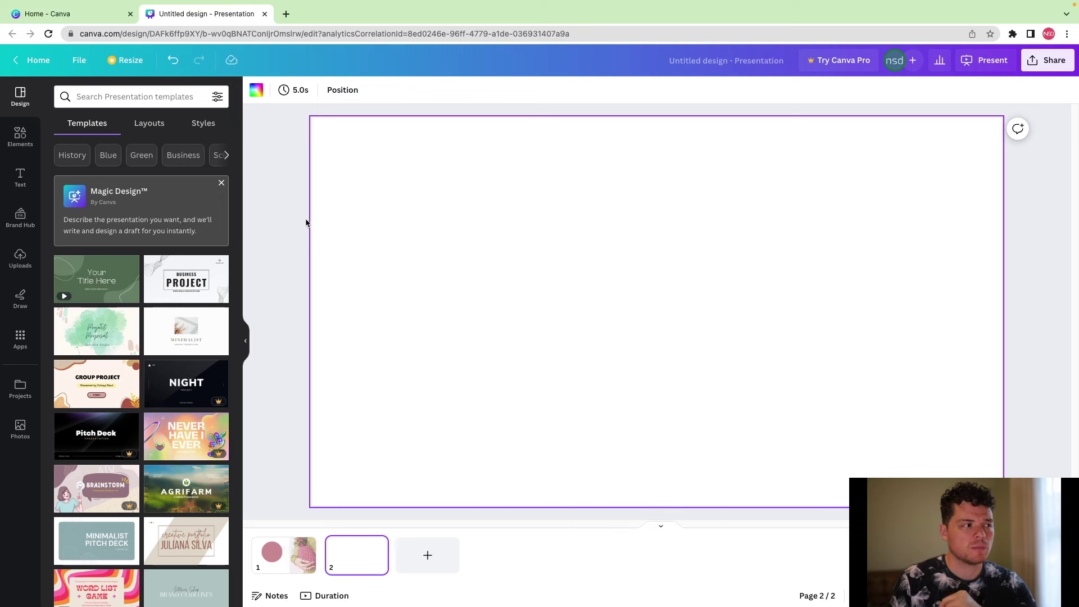
# Step: Add the recently used circle and pineapple photo to page 2, placing the circle at the page's upper left and the photo on its right side
pyautogui.click(20, 136)
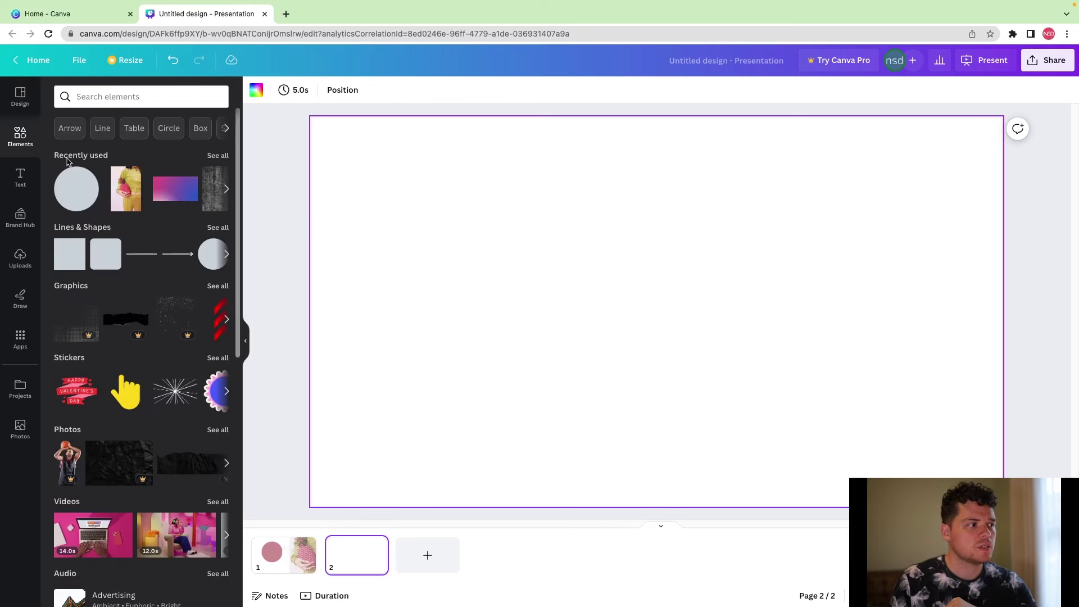
pyautogui.click(77, 189)
pyautogui.click(131, 192)
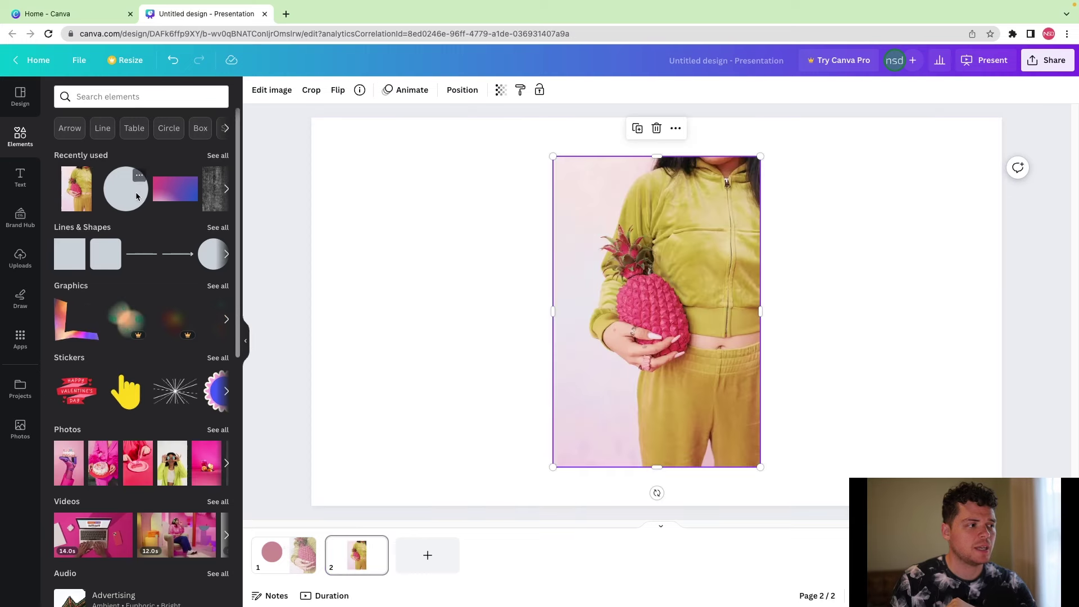
pyautogui.moveTo(559, 309); pyautogui.dragTo(441, 237)
pyautogui.click(678, 308)
pyautogui.moveTo(476, 298); pyautogui.dragTo(473, 238)
pyautogui.click(731, 213)
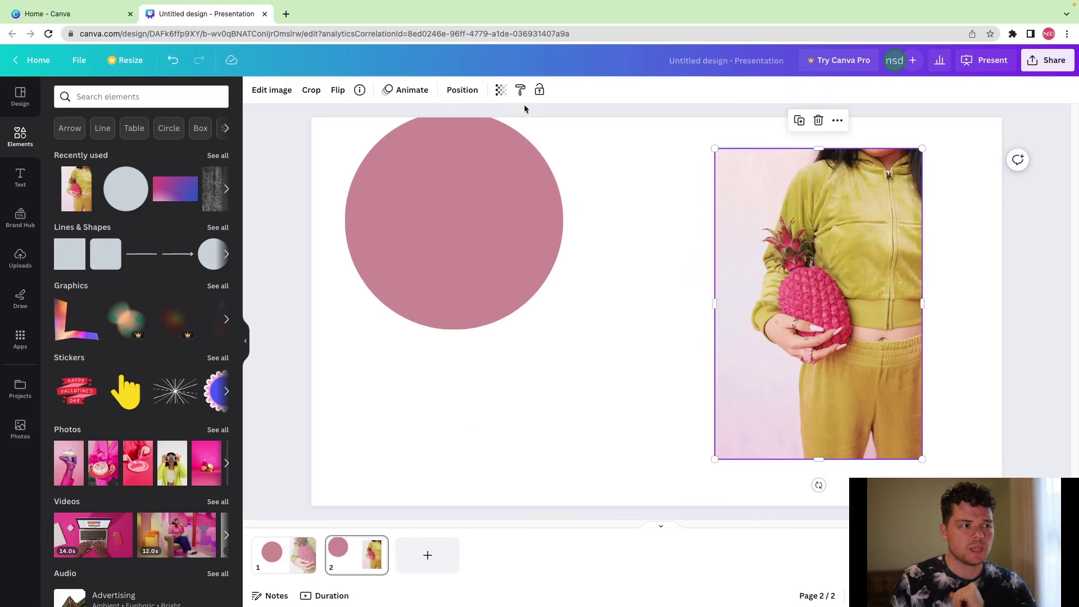
# Step: Examine the pineapple photo's transparency setting and browse the image effects available for it
pyautogui.click(501, 90)
pyautogui.moveTo(502, 135)
pyautogui.mouseDown()
pyautogui.moveTo(406, 136)
pyautogui.moveTo(501, 135)
pyautogui.mouseUp()
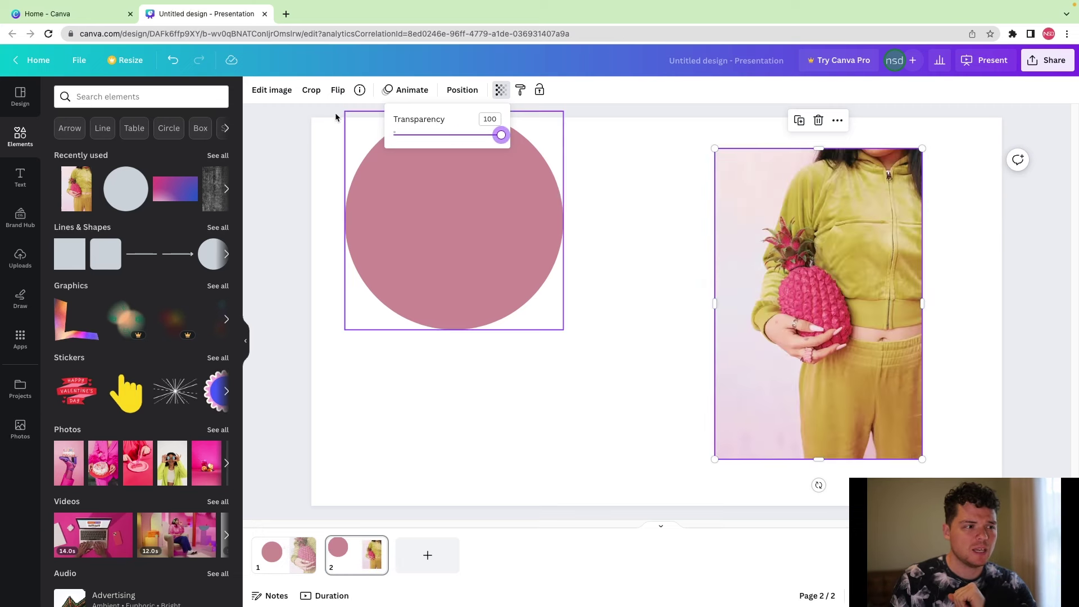
pyautogui.click(272, 92)
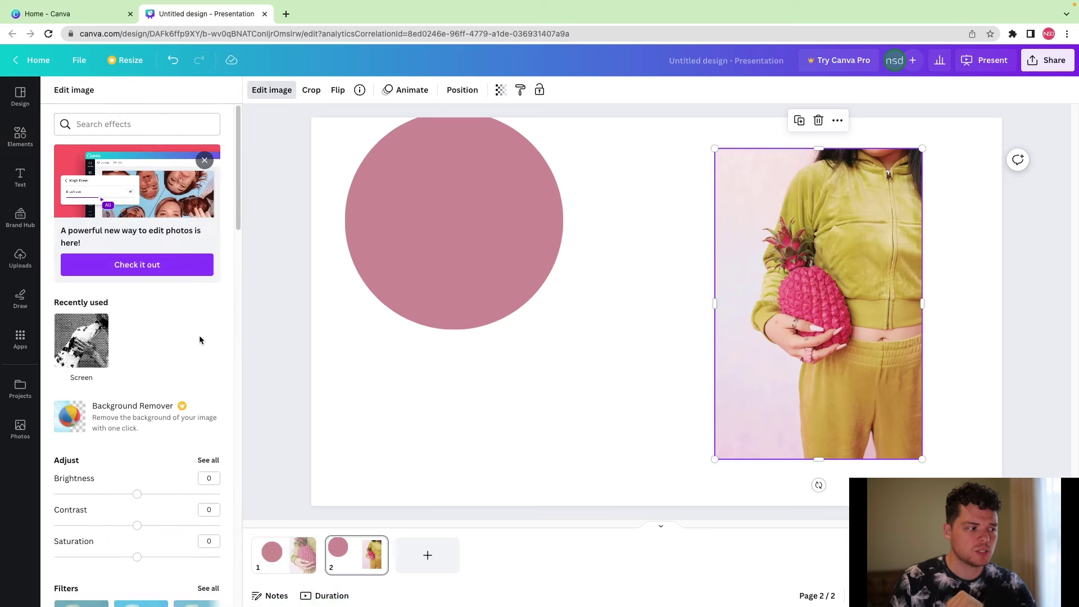
pyautogui.scroll(-20, 200, 340)
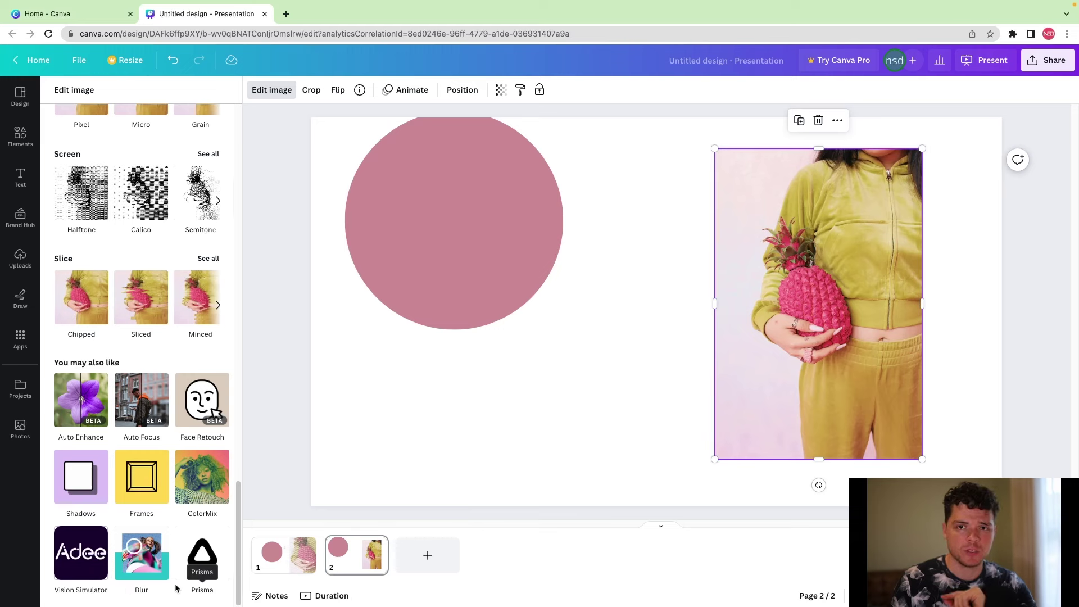
# Step: Apply the Halftone screen effect to the pineapple photo on page 2
pyautogui.scroll(3, 185, 579)
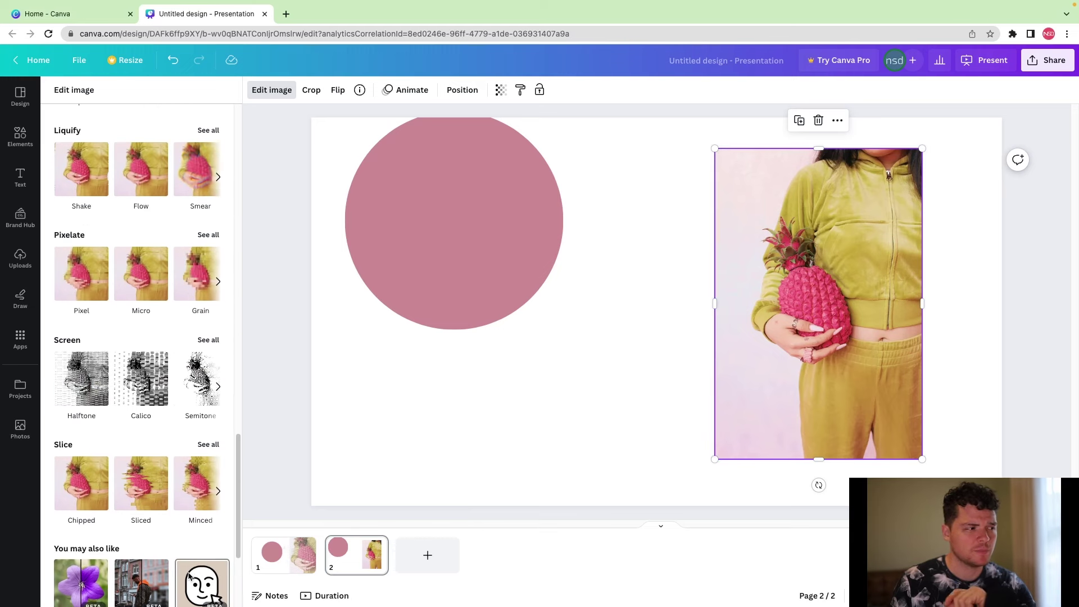
pyautogui.click(218, 386)
pyautogui.click(218, 387)
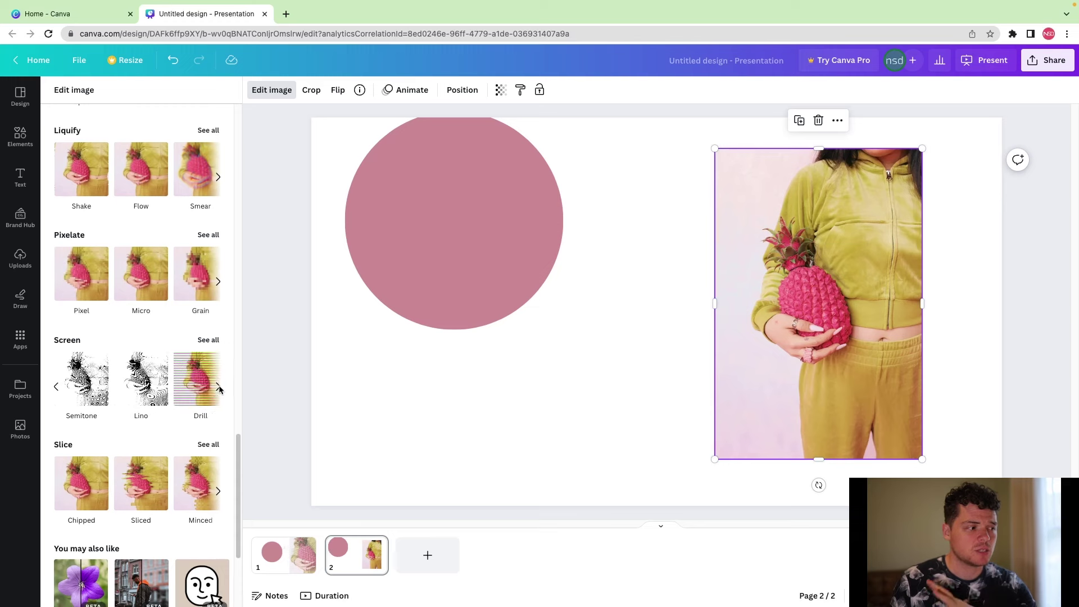
pyautogui.click(55, 384)
pyautogui.click(56, 384)
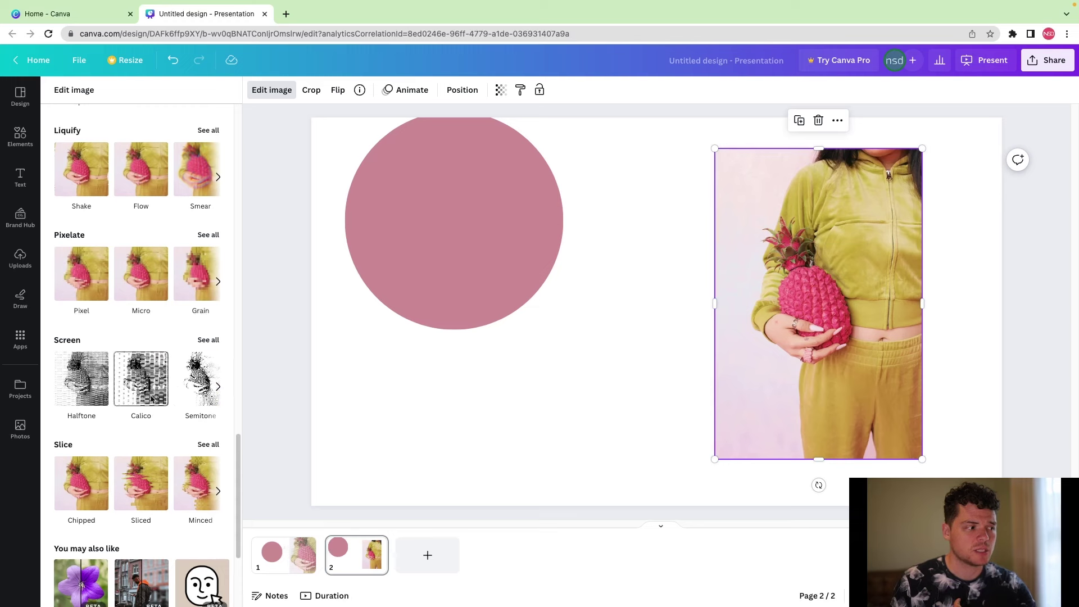
pyautogui.click(89, 387)
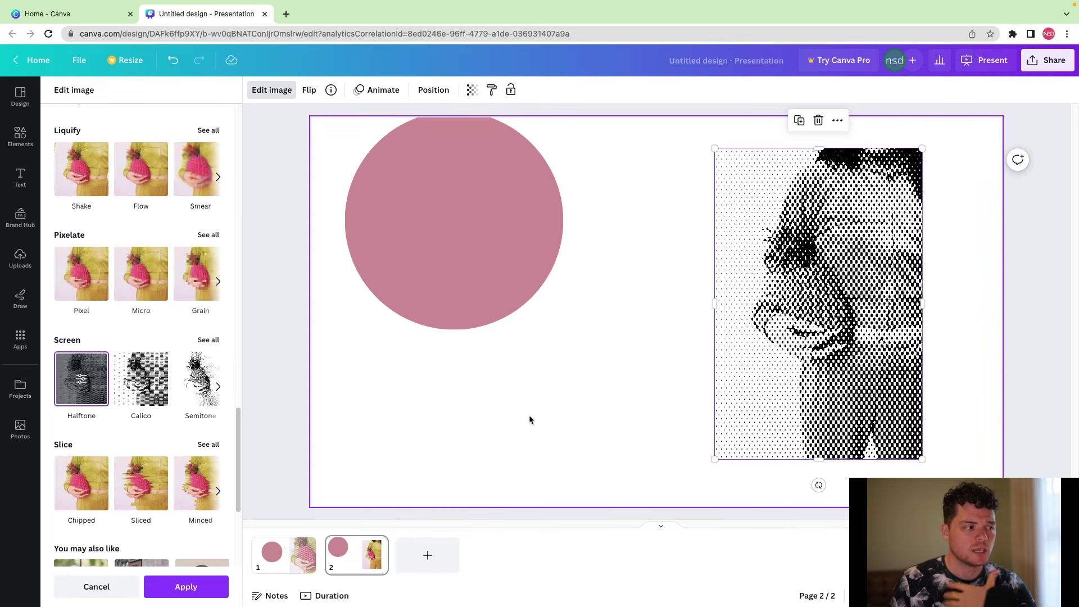
pyautogui.scroll(5, 162, 376)
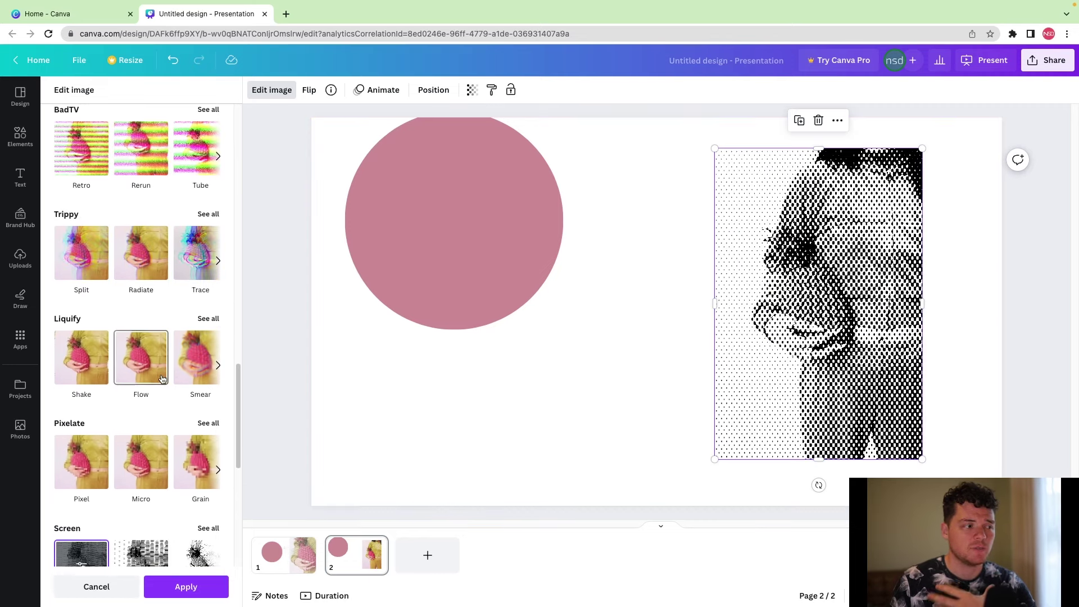
# Step: Move the halftone photo left of the page's center and place the pink circle overlapping its right part
pyautogui.moveTo(820, 284); pyautogui.dragTo(491, 323)
pyautogui.click(401, 160)
pyautogui.moveTo(400, 160); pyautogui.dragTo(651, 200)
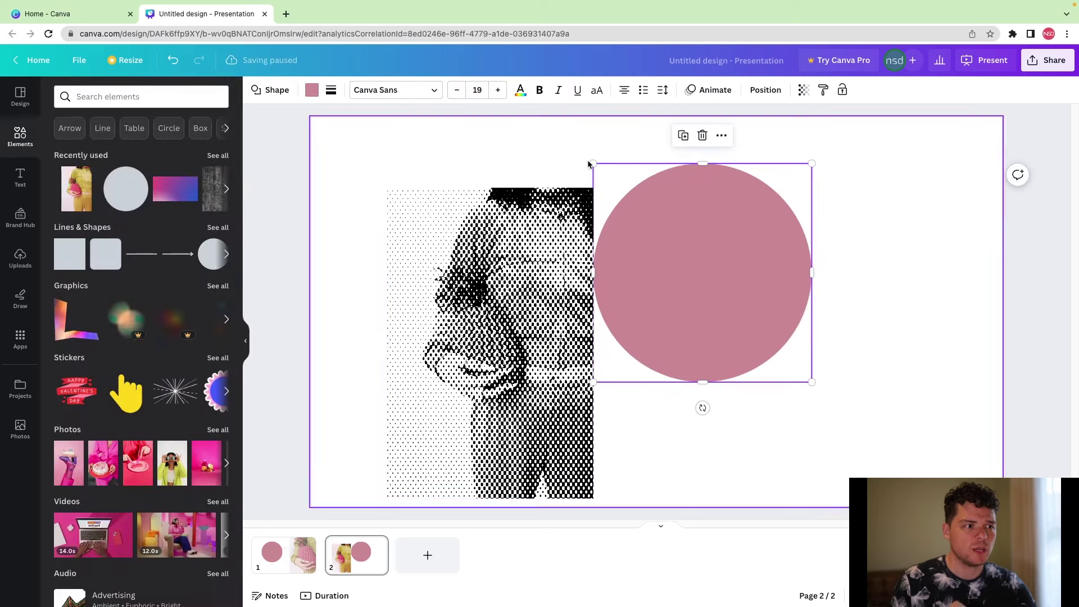
pyautogui.rightClick(664, 196)
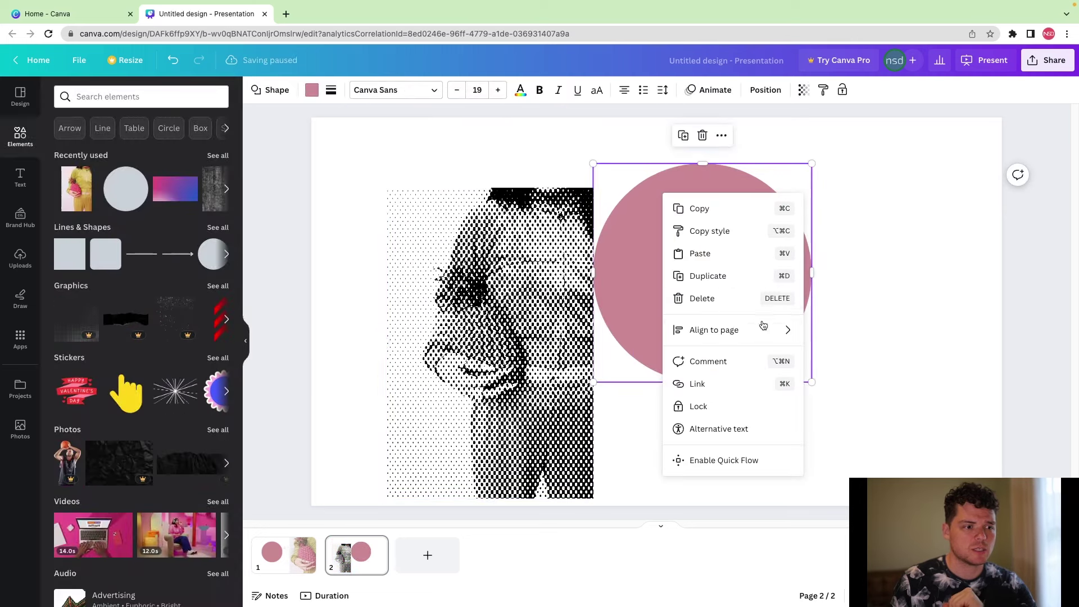
pyautogui.moveTo(763, 332)
pyautogui.click(844, 357)
pyautogui.moveTo(652, 267); pyautogui.dragTo(606, 306)
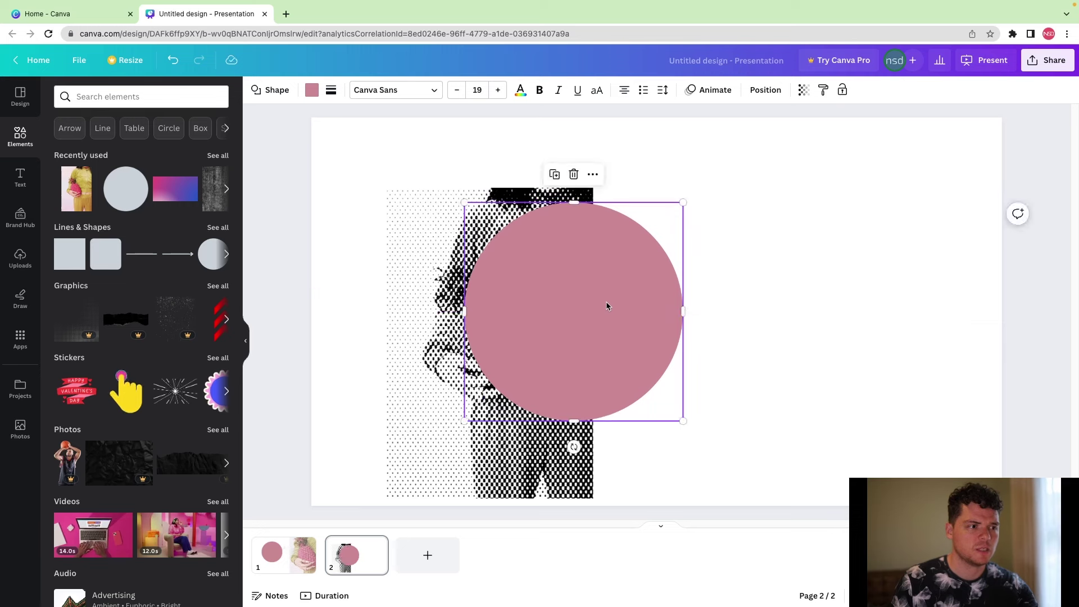
# Step: Make the pink circle semi-transparent, shrink it to about 252 px wide and place it over the halftone photo's pineapple
pyautogui.click(768, 92)
pyautogui.click(804, 90)
pyautogui.moveTo(804, 135); pyautogui.dragTo(746, 135)
pyautogui.moveTo(663, 405); pyautogui.dragTo(391, 232)
pyautogui.moveTo(369, 210); pyautogui.dragTo(522, 379)
pyautogui.moveTo(482, 345)
pyautogui.mouseDown()
pyautogui.moveTo(495, 358)
pyautogui.moveTo(482, 348)
pyautogui.mouseUp()
pyautogui.moveTo(447, 307); pyautogui.dragTo(433, 293)
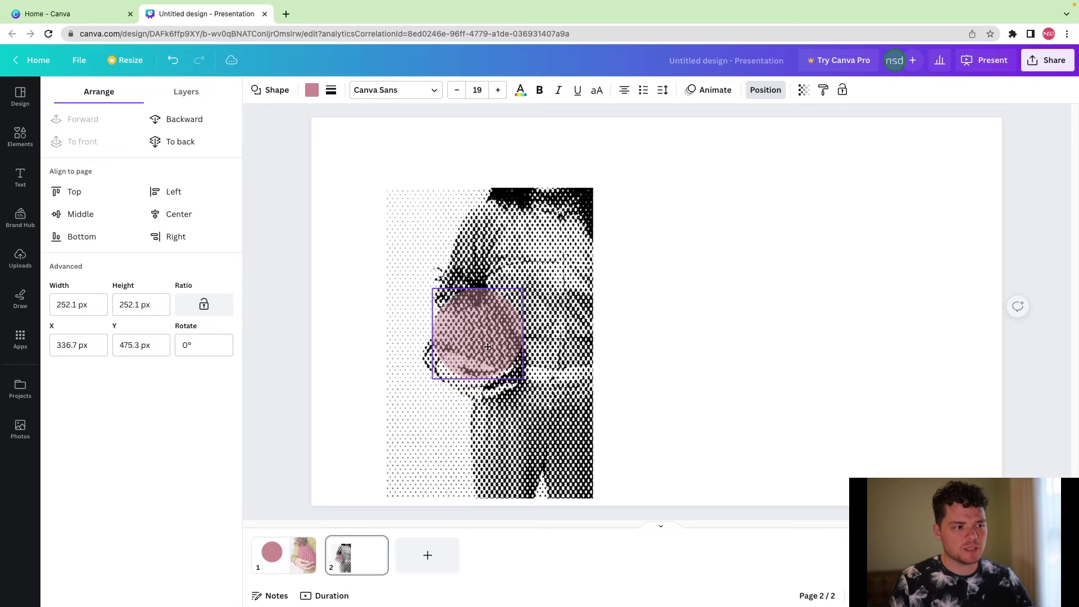
# Step: Duplicate the halftone photo several times in overlapping offsets toward the right and make all copies semi-transparent
pyautogui.click(712, 364)
pyautogui.moveTo(566, 267); pyautogui.dragTo(663, 267)
pyautogui.press('super+a')
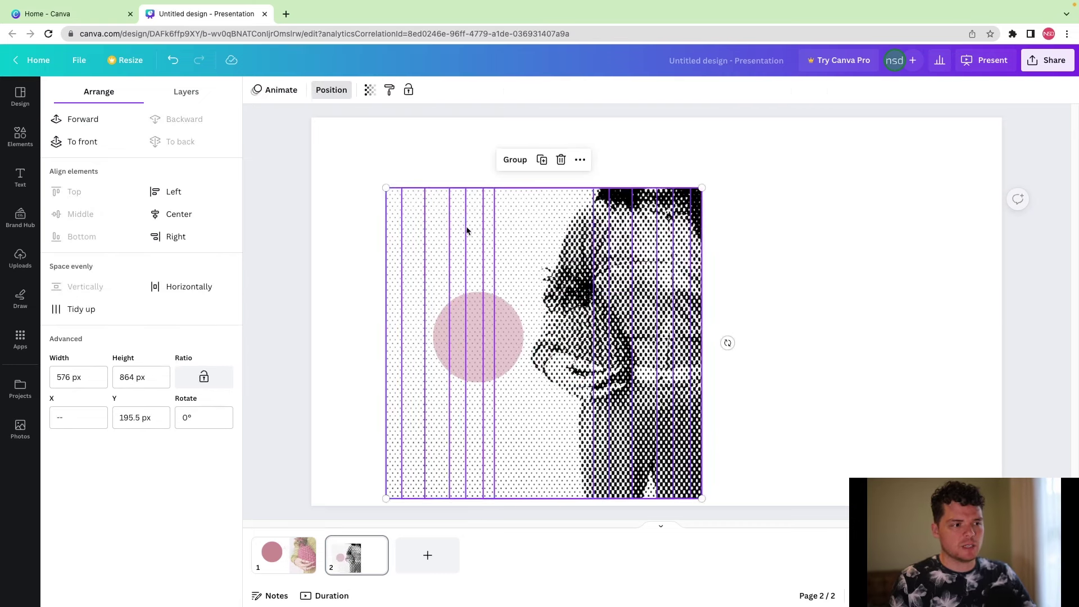
pyautogui.click(369, 91)
pyautogui.moveTo(370, 135); pyautogui.dragTo(308, 136)
pyautogui.click(339, 190)
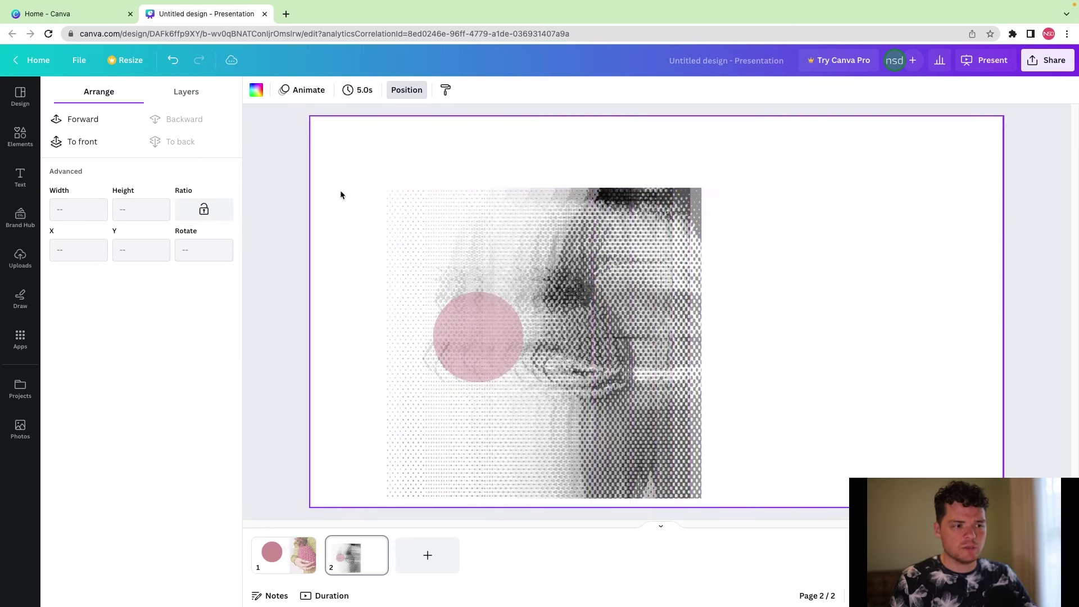
# Step: Duplicate the translucent pink circle in an overlapping horizontal row across the halftone photos
pyautogui.click(463, 300)
pyautogui.moveTo(463, 300); pyautogui.dragTo(635, 322)
pyautogui.click(797, 318)
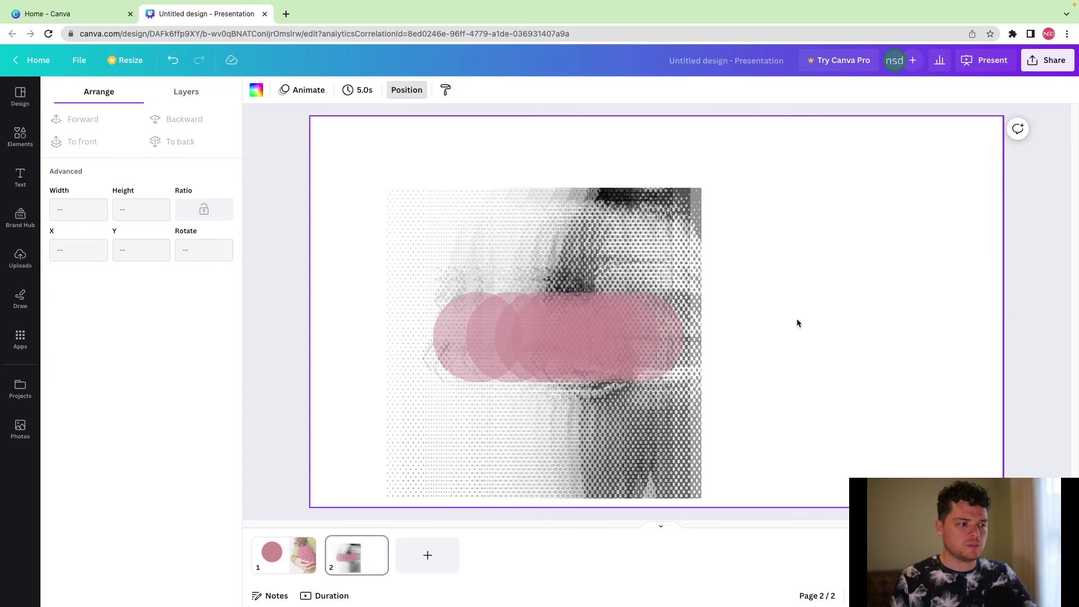
# Step: Move one circle copy above the row and one halftone photo copy to the page's right side
pyautogui.moveTo(482, 337); pyautogui.dragTo(473, 220)
pyautogui.click(765, 234)
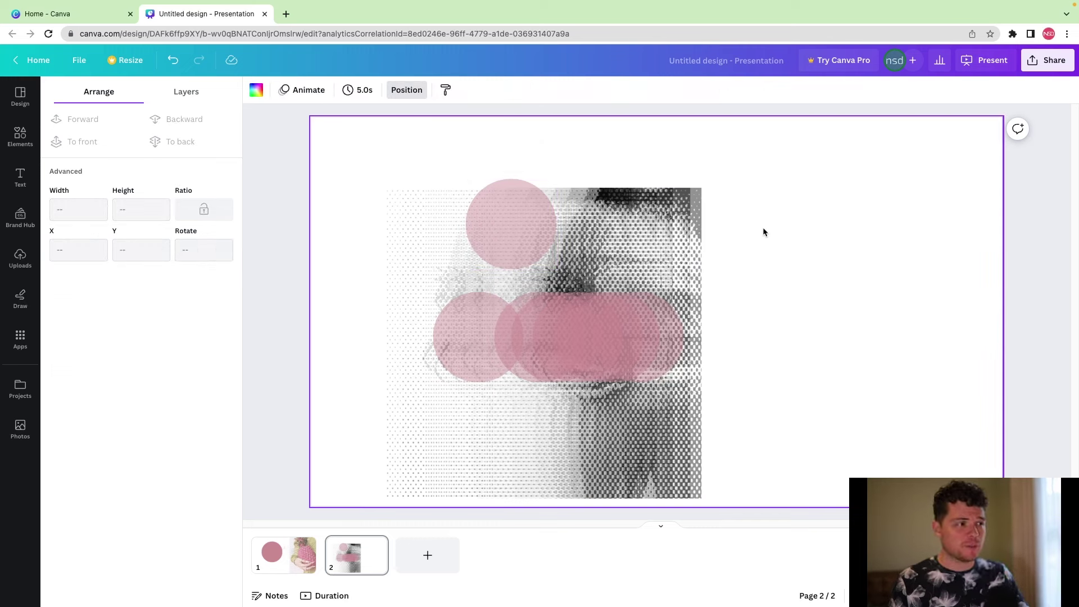
pyautogui.click(671, 225)
pyautogui.moveTo(667, 230); pyautogui.dragTo(919, 222)
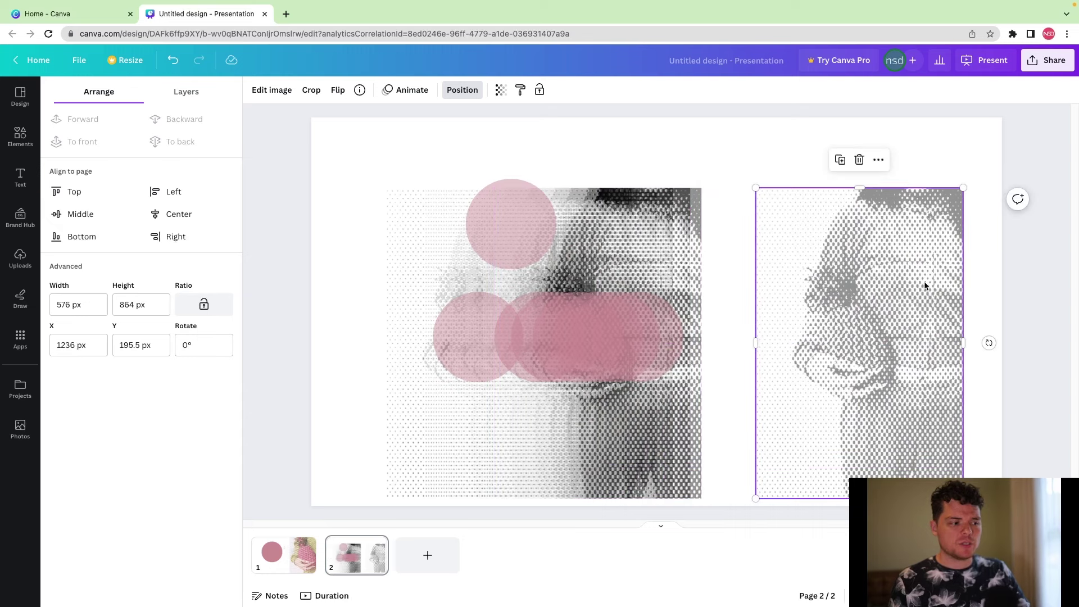
# Step: Copy the large color pineapple photo from page 1 and paste it onto page 2
pyautogui.rightClick(304, 546)
pyautogui.click(737, 279)
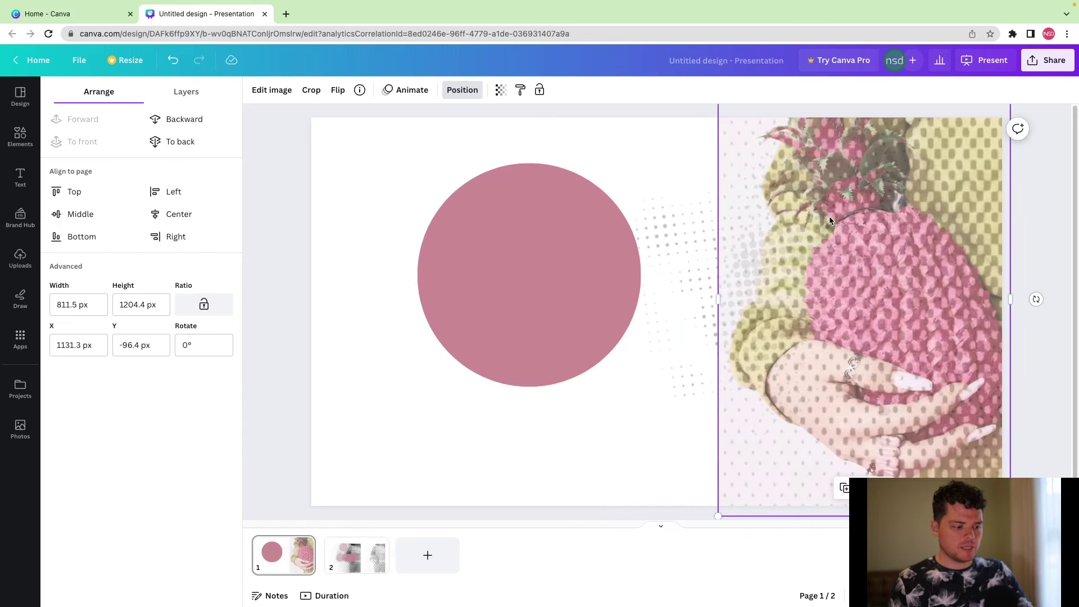
pyautogui.scroll(-2, 807, 287)
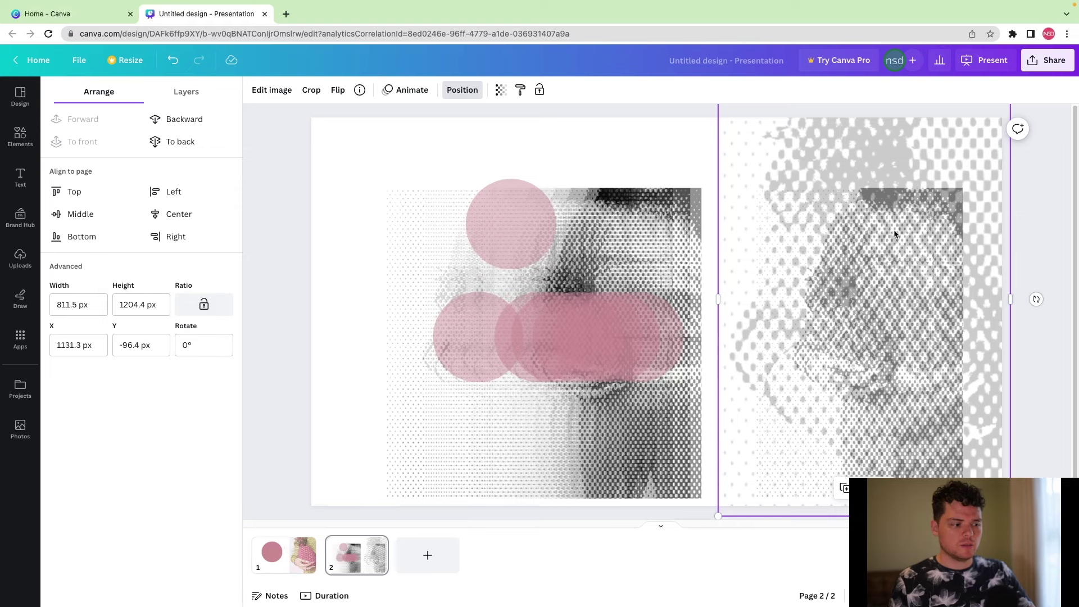
pyautogui.click(283, 554)
pyautogui.click(787, 258)
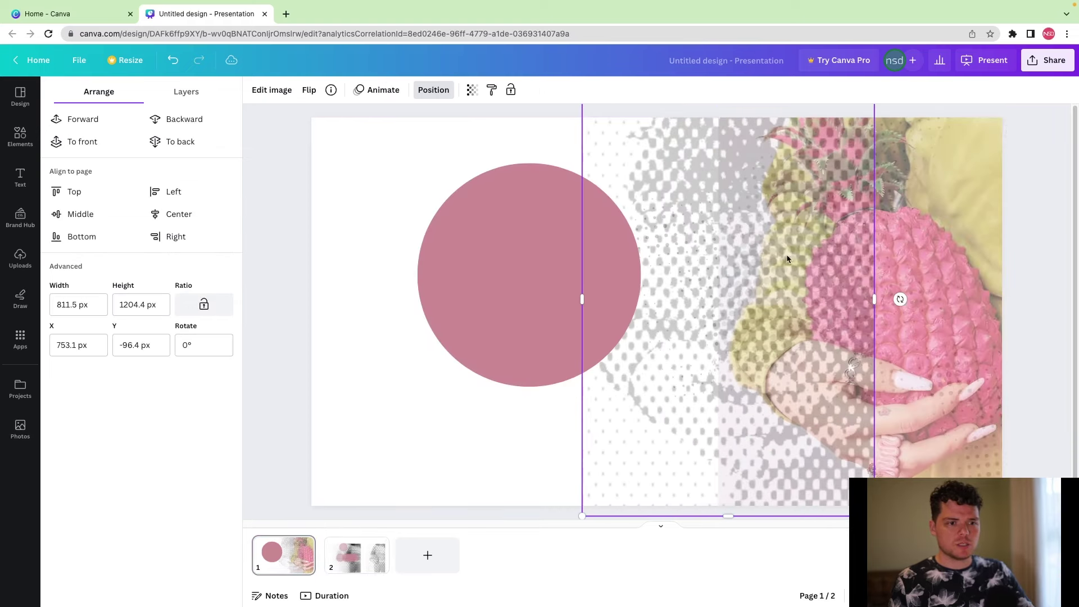
pyautogui.click(975, 225)
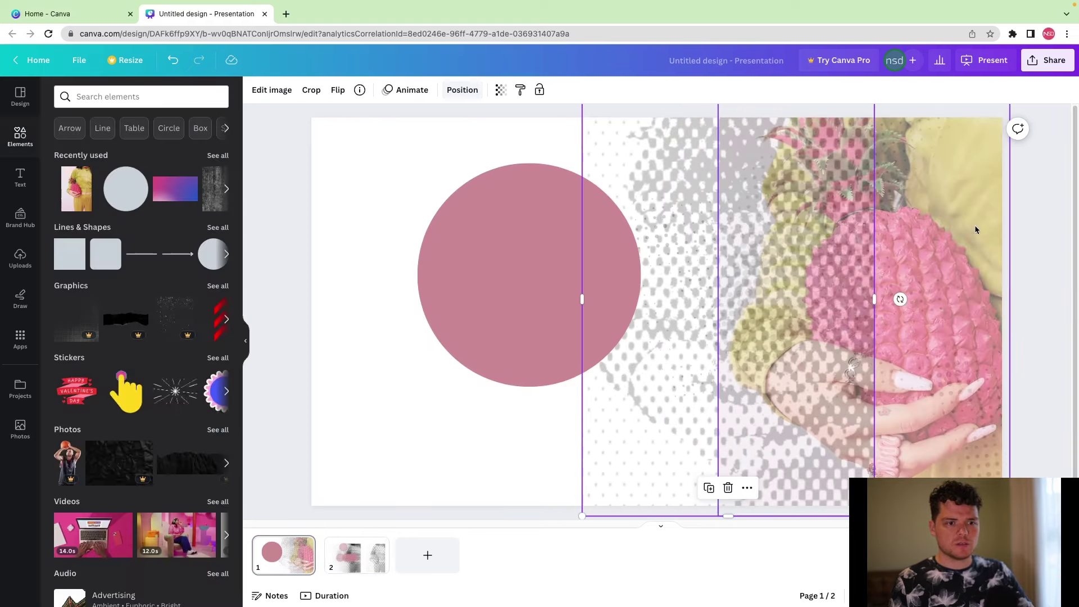
pyautogui.click(359, 556)
pyautogui.hotkey('ctrl', 'v')
# Step: Shrink the pasted color photo and place it just right of page 2's center, between the halftone images
pyautogui.moveTo(973, 198); pyautogui.dragTo(851, 258)
pyautogui.moveTo(902, 187); pyautogui.dragTo(832, 289)
pyautogui.moveTo(805, 367); pyautogui.dragTo(744, 234)
pyautogui.moveTo(773, 158); pyautogui.dragTo(783, 138)
pyautogui.moveTo(749, 186); pyautogui.dragTo(802, 184)
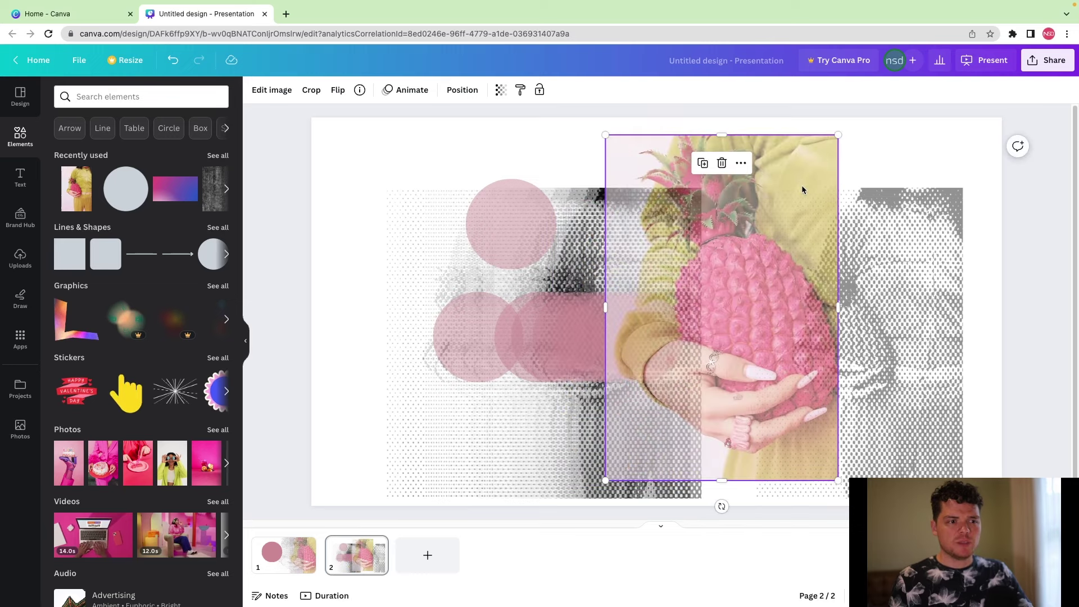
# Step: Re-crop the color photo, scaling and repositioning the image so the whole pineapple and the hands fit inside the frame
pyautogui.doubleClick(802, 184)
pyautogui.moveTo(899, 272); pyautogui.dragTo(835, 259)
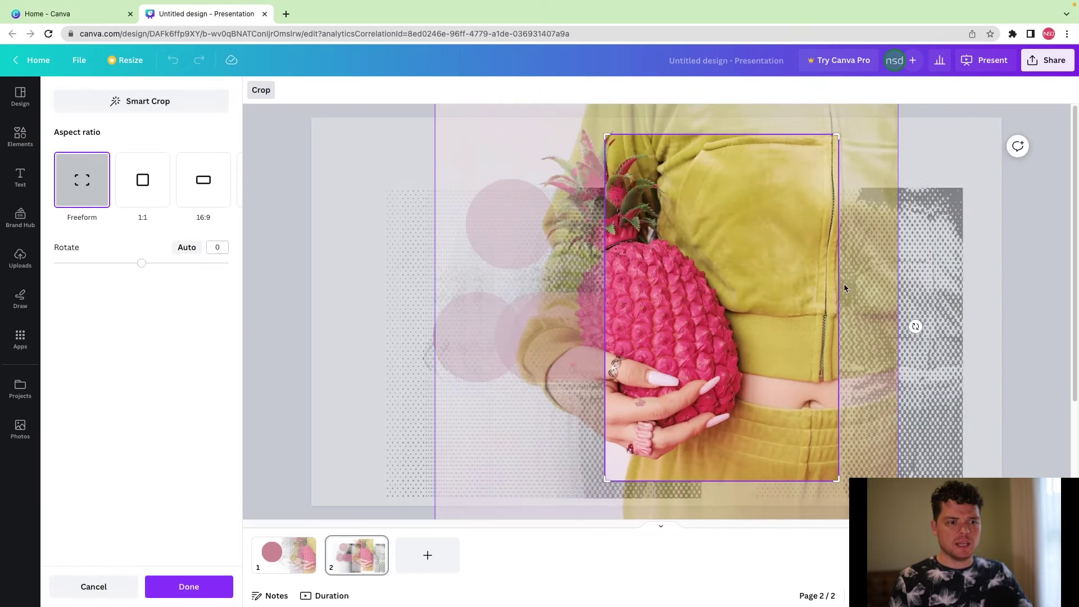
pyautogui.scroll(-3, 877, 382)
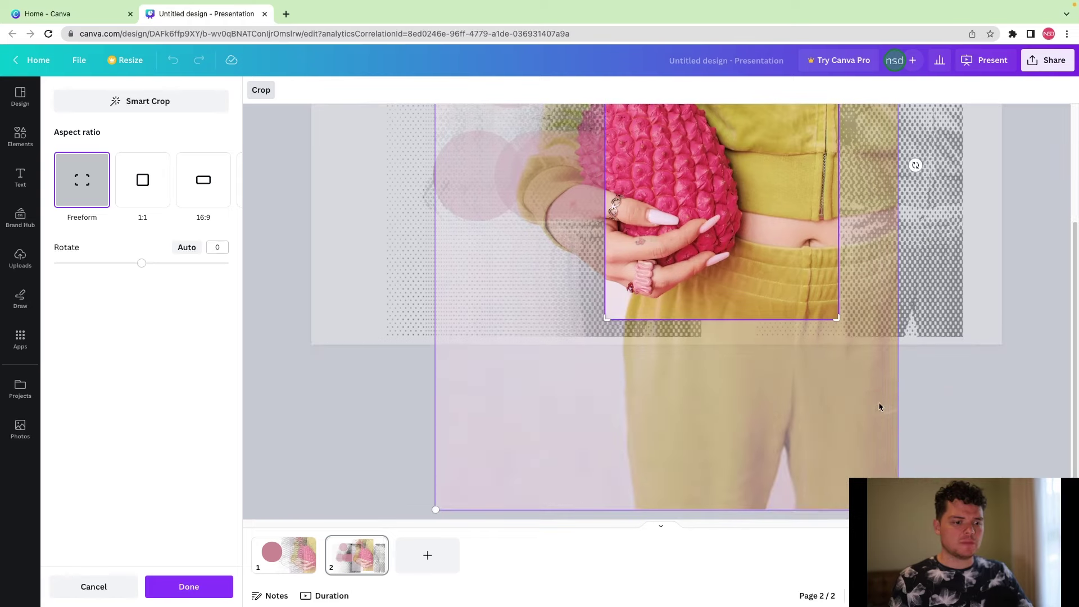
pyautogui.moveTo(899, 510); pyautogui.dragTo(839, 419)
pyautogui.moveTo(731, 393); pyautogui.dragTo(793, 389)
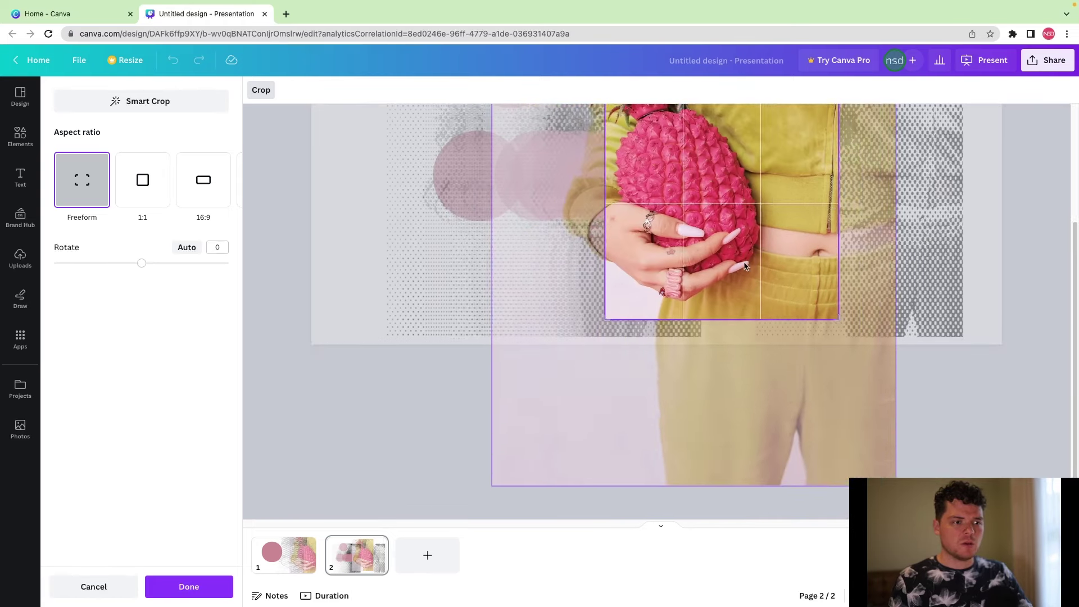
pyautogui.scroll(3, 519, 523)
pyautogui.scroll(-3, 630, 224)
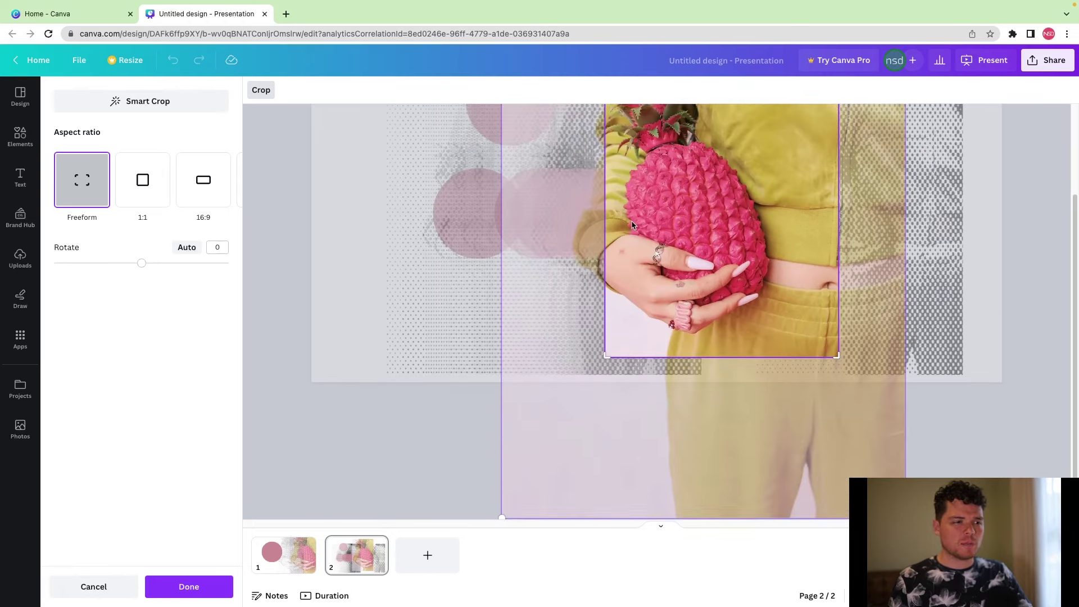
pyautogui.scroll(3, 613, 207)
pyautogui.moveTo(760, 360); pyautogui.dragTo(702, 236)
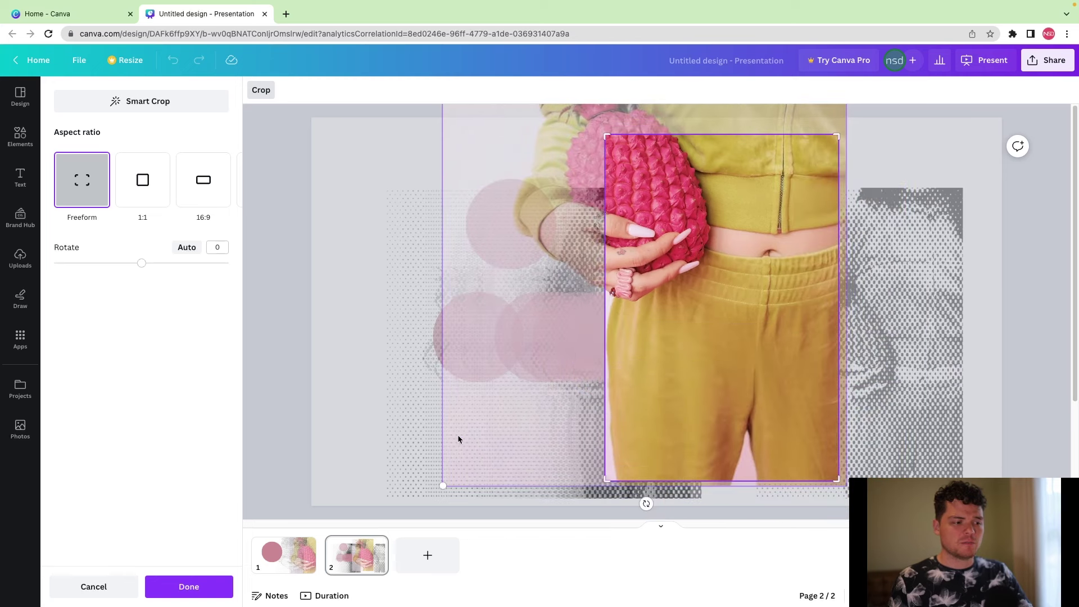
pyautogui.moveTo(483, 112); pyautogui.dragTo(495, 304)
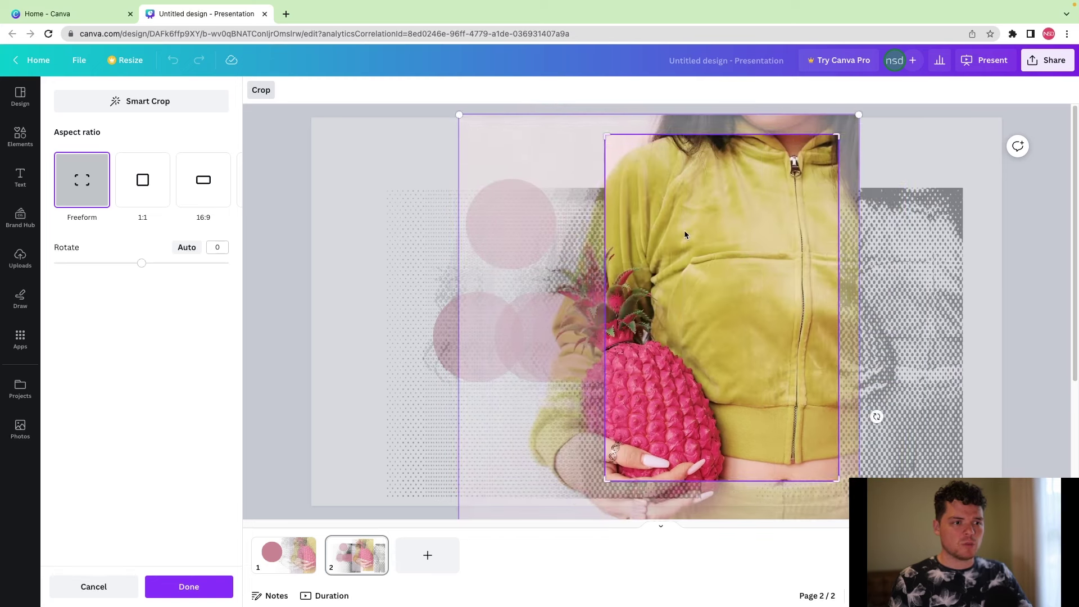
pyautogui.moveTo(494, 156); pyautogui.dragTo(518, 179)
pyautogui.moveTo(754, 284); pyautogui.dragTo(768, 241)
pyautogui.click(350, 306)
# Step: Move the color photo to the page's right edge, extend its frame downward and readjust the image inside the crop
pyautogui.click(798, 169)
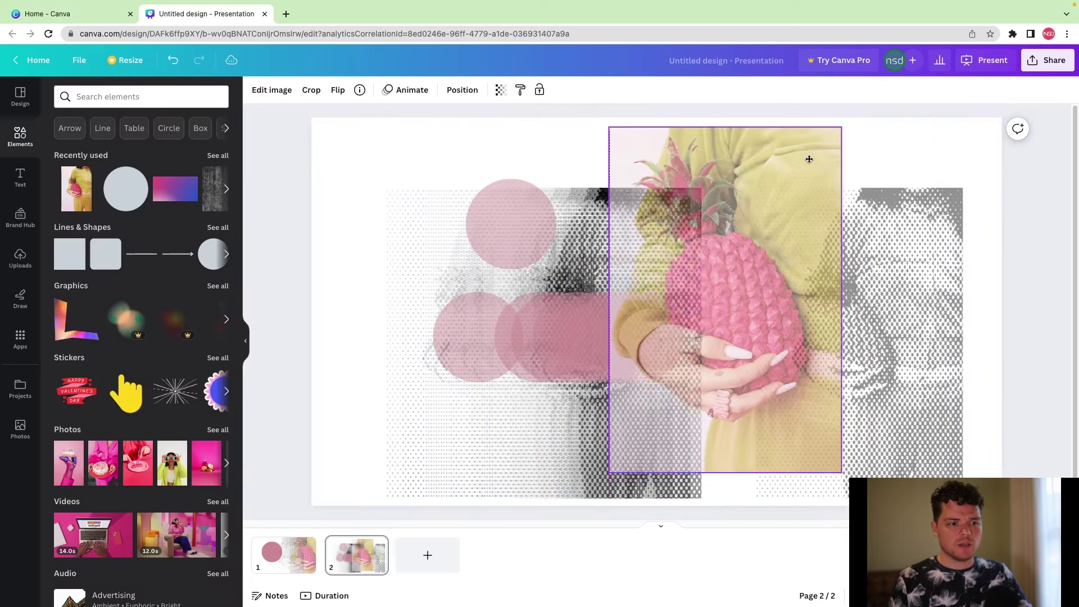
pyautogui.moveTo(799, 169); pyautogui.dragTo(757, 428)
pyautogui.moveTo(885, 426); pyautogui.dragTo(885, 499)
pyautogui.doubleClick(850, 284)
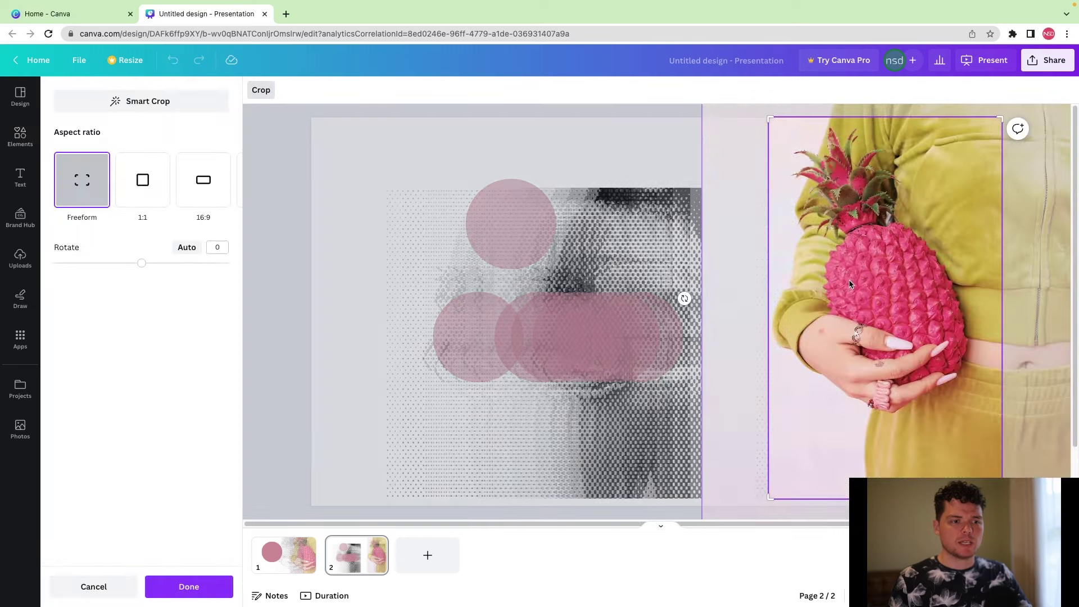
pyautogui.moveTo(710, 266); pyautogui.dragTo(728, 299)
pyautogui.click(371, 265)
pyautogui.click(371, 265)
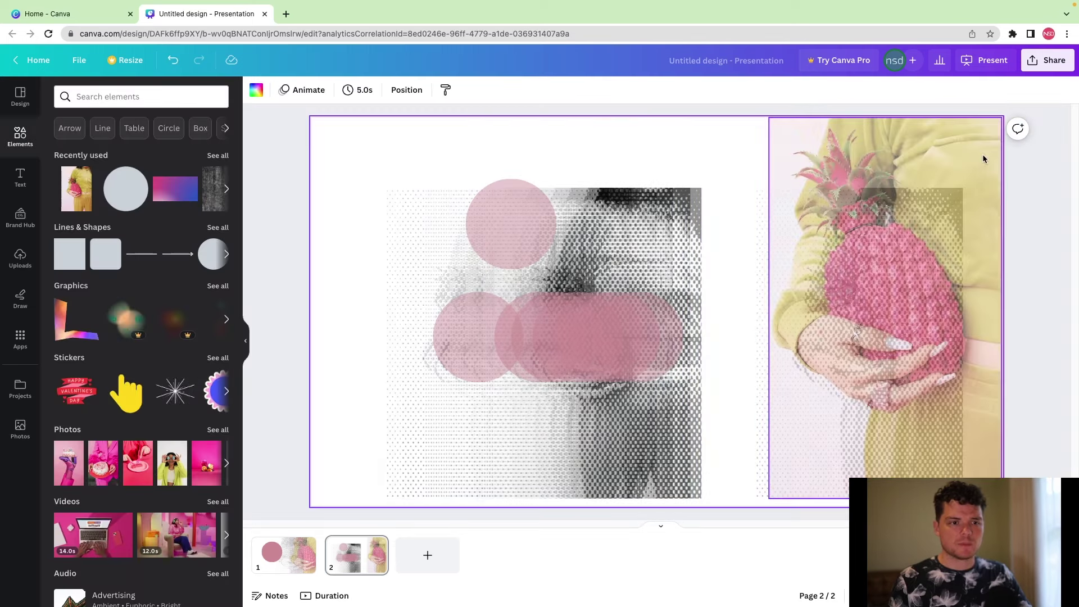
# Step: Add the recently used dark grunge texture, place it over the page's upper right and set its transparency to 41
pyautogui.click(216, 191)
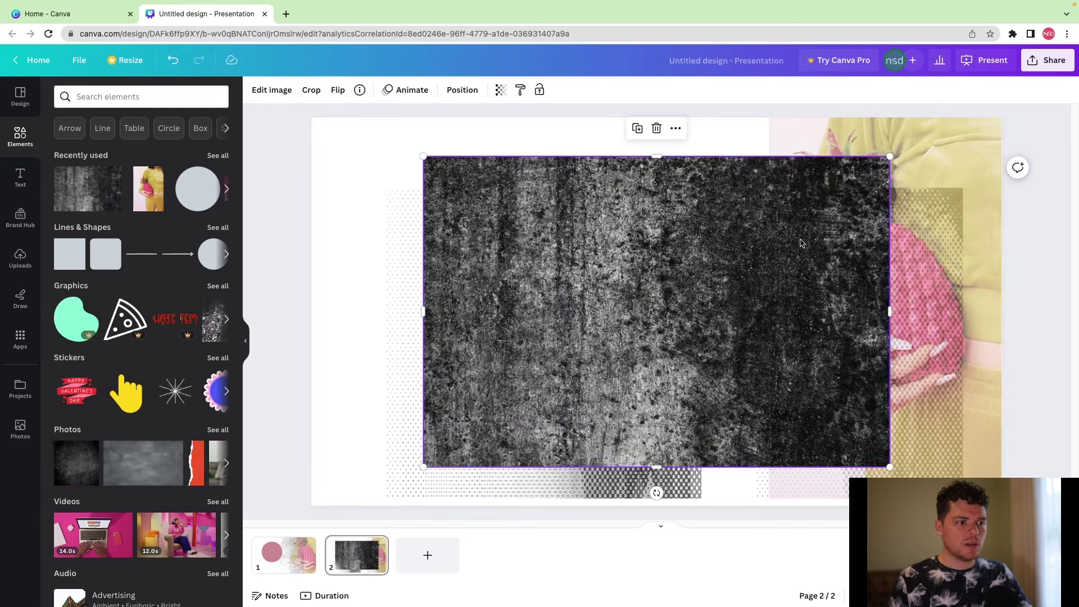
pyautogui.moveTo(827, 252); pyautogui.dragTo(930, 207)
pyautogui.click(500, 90)
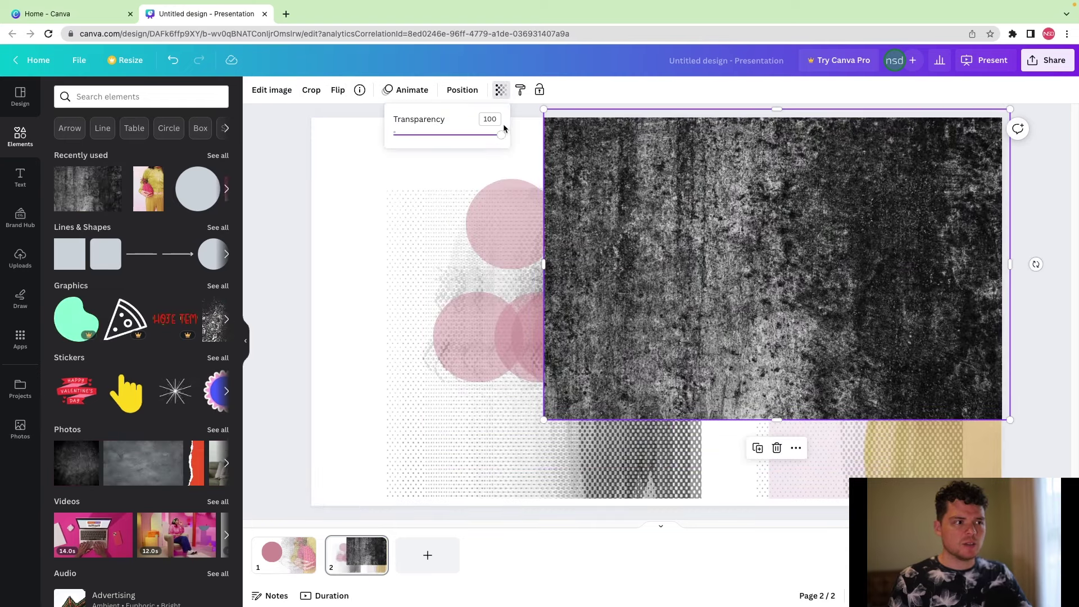
pyautogui.moveTo(502, 135); pyautogui.dragTo(437, 135)
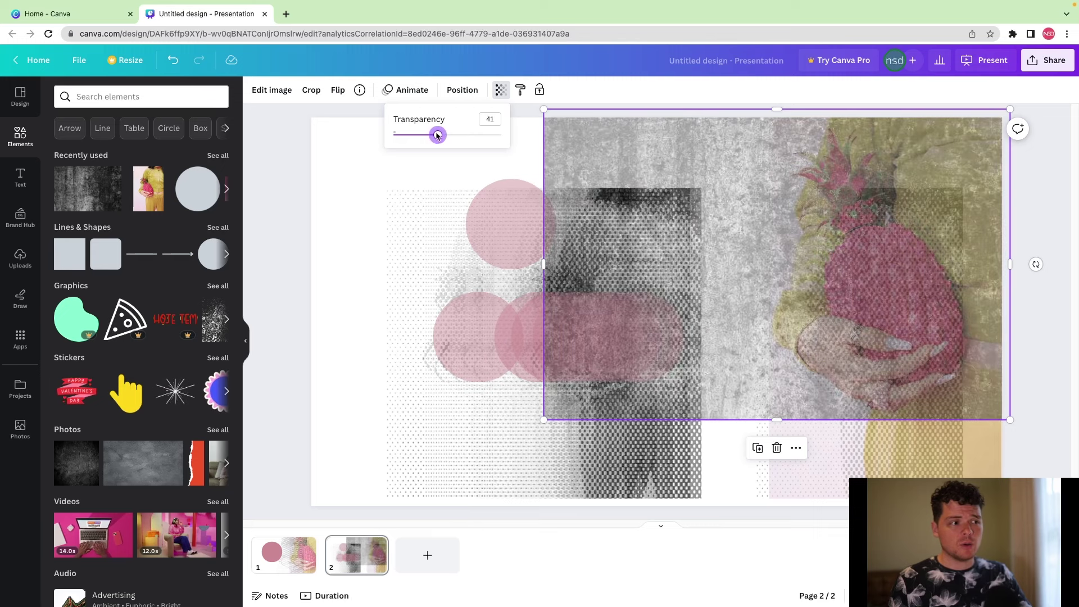
# Step: Apply a PhotoMosh Screen effect to the grunge texture and move it to about X 1272 px, Y 449 px at the page's lower right
pyautogui.click(265, 92)
pyautogui.scroll(-2, 214, 351)
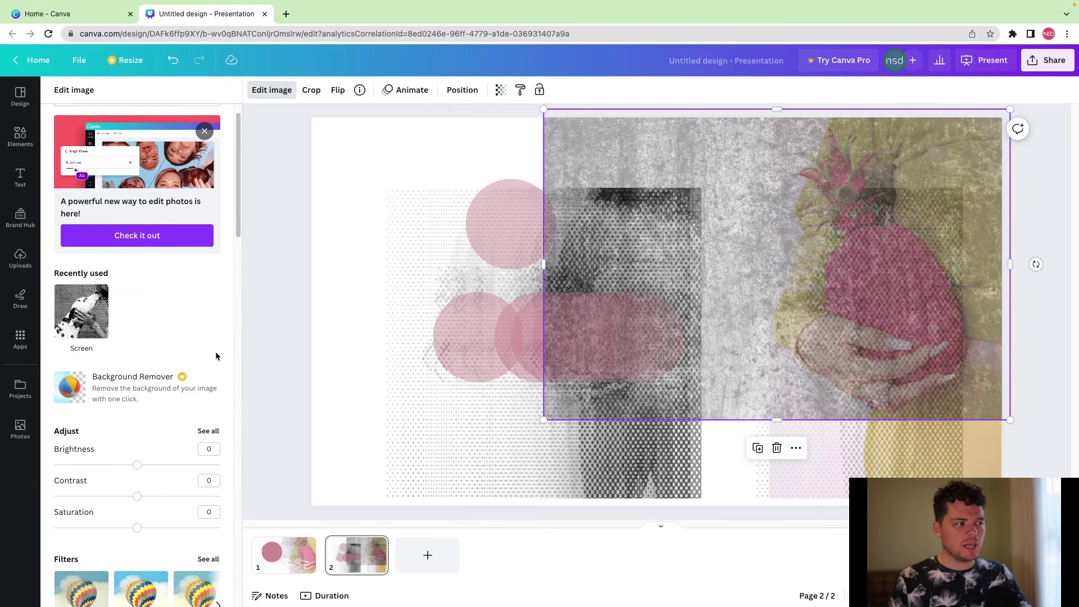
pyautogui.click(97, 268)
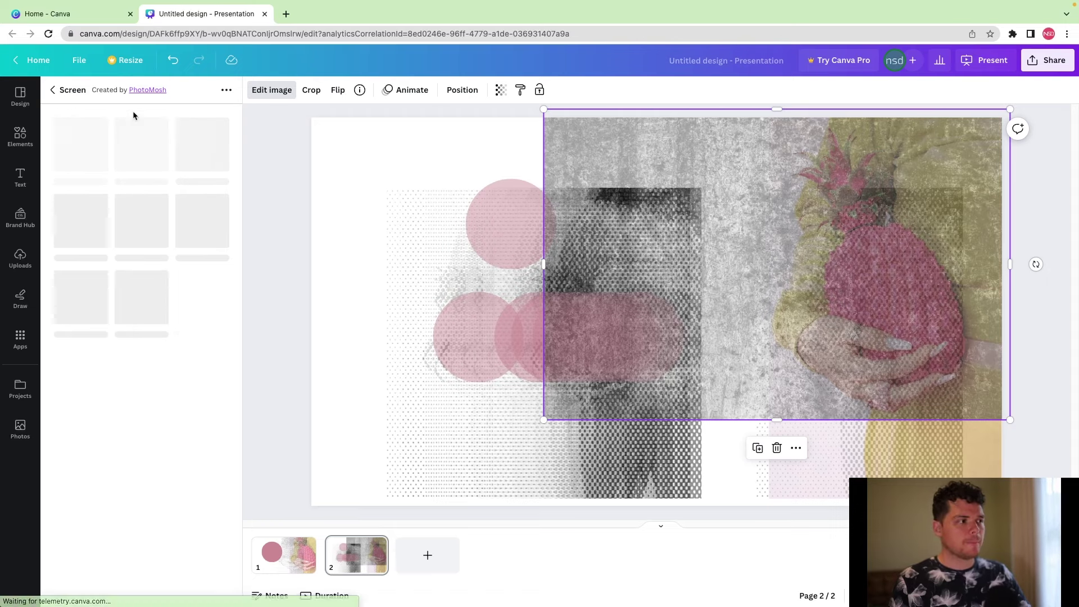
pyautogui.click(265, 313)
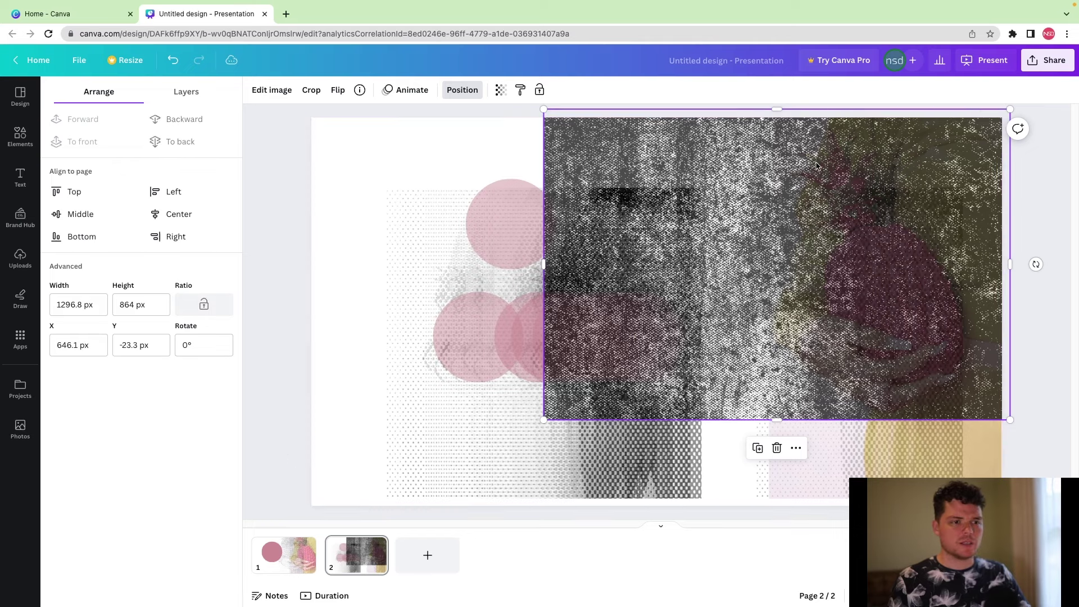
pyautogui.moveTo(624, 231); pyautogui.dragTo(902, 353)
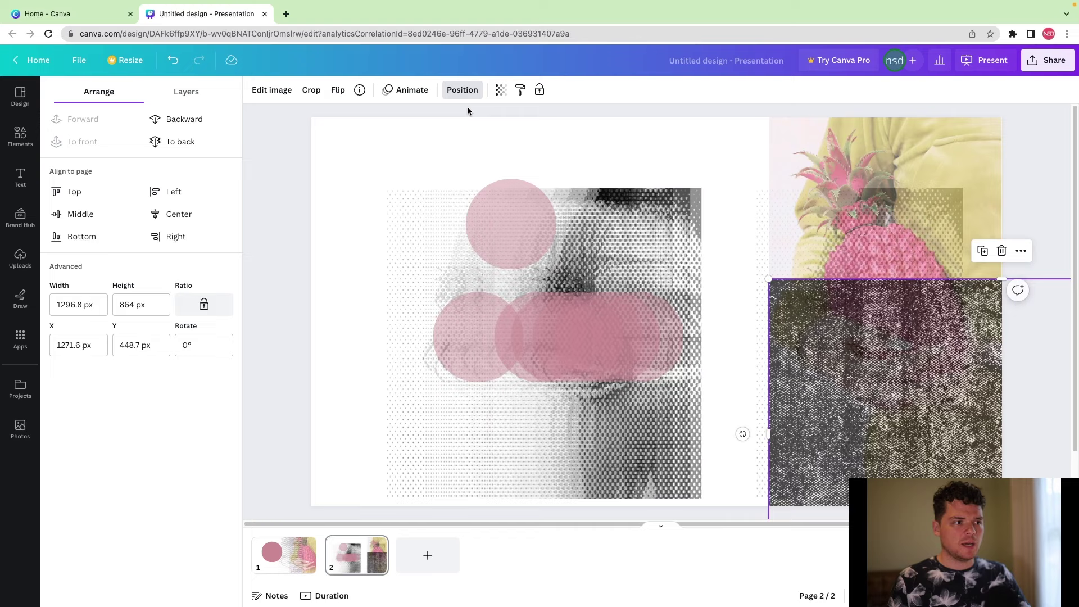
# Step: Set the grunge texture's transparency to 47 and crop it into a horizontal strip about 118 px high spanning the full page width
pyautogui.click(501, 90)
pyautogui.moveTo(463, 134)
pyautogui.mouseDown()
pyautogui.moveTo(407, 134)
pyautogui.moveTo(444, 134)
pyautogui.mouseUp()
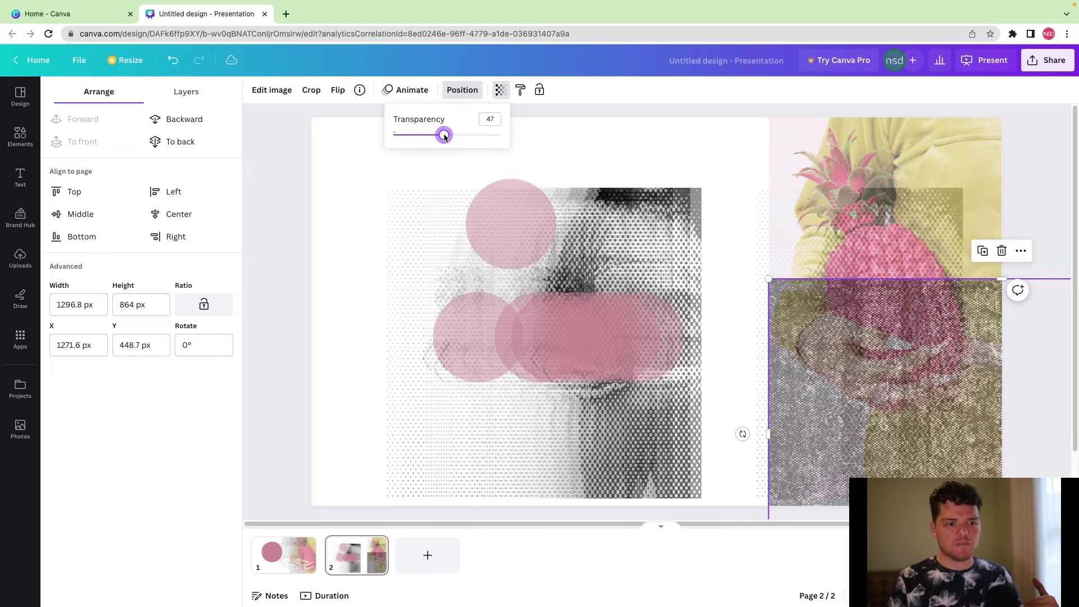
pyautogui.moveTo(999, 300); pyautogui.dragTo(559, 383)
pyautogui.moveTo(551, 419); pyautogui.dragTo(803, 432)
pyautogui.moveTo(578, 414); pyautogui.dragTo(246, 413)
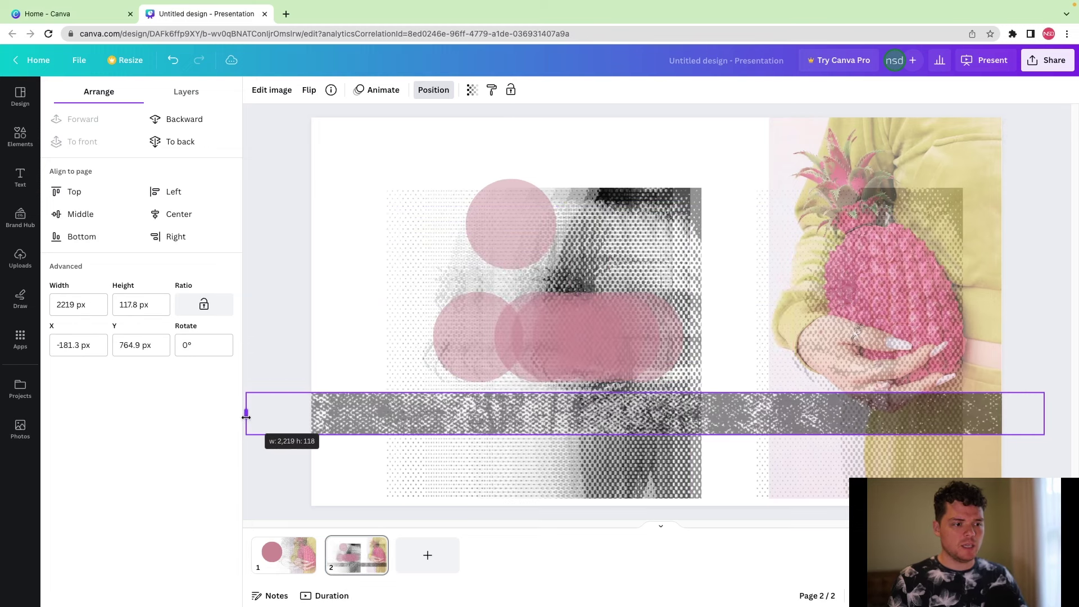
# Step: Add a SMILE TODAY heading in bold Space Mono at size 161 across the page and color it coral red
pyautogui.click(379, 319)
pyautogui.press('t')
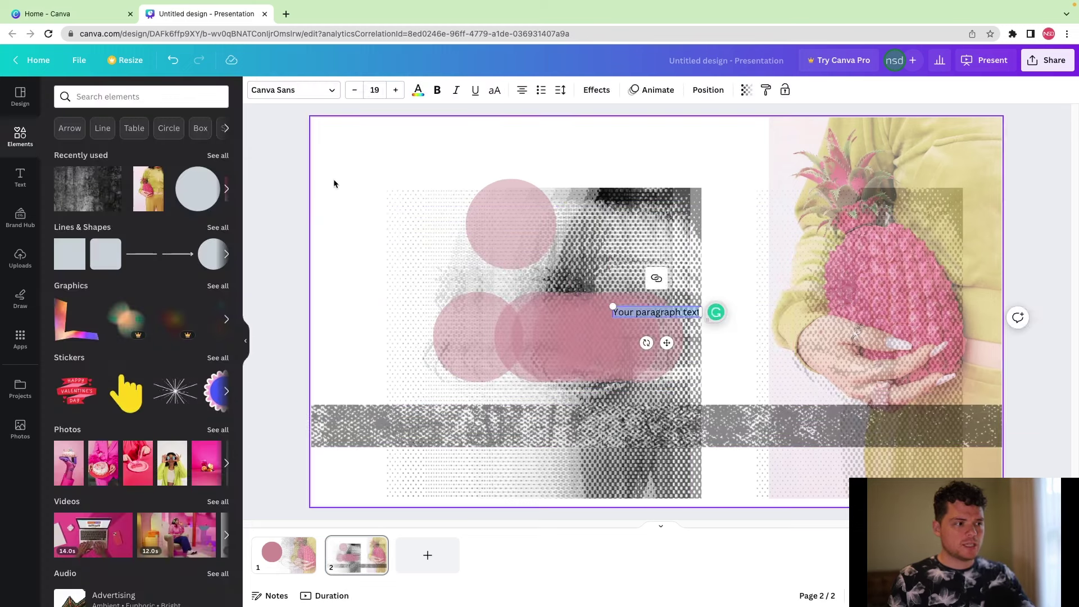
pyautogui.click(383, 202)
pyautogui.click(657, 312)
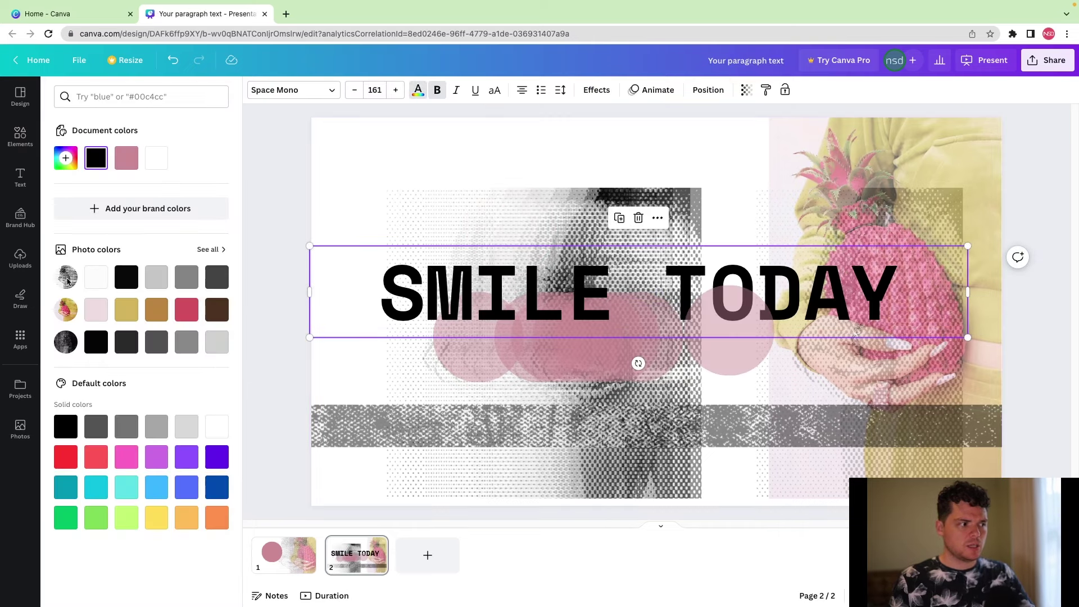
pyautogui.click(96, 457)
# Step: Duplicate the SMILE TODAY heading, set one copy's transparency to 75 and move the solid copy up and to the right
pyautogui.moveTo(739, 280)
pyautogui.mouseDown()
pyautogui.moveTo(743, 265)
pyautogui.moveTo(742, 318)
pyautogui.moveTo(744, 275)
pyautogui.mouseUp()
pyautogui.click(746, 90)
pyautogui.moveTo(745, 135); pyautogui.dragTo(720, 135)
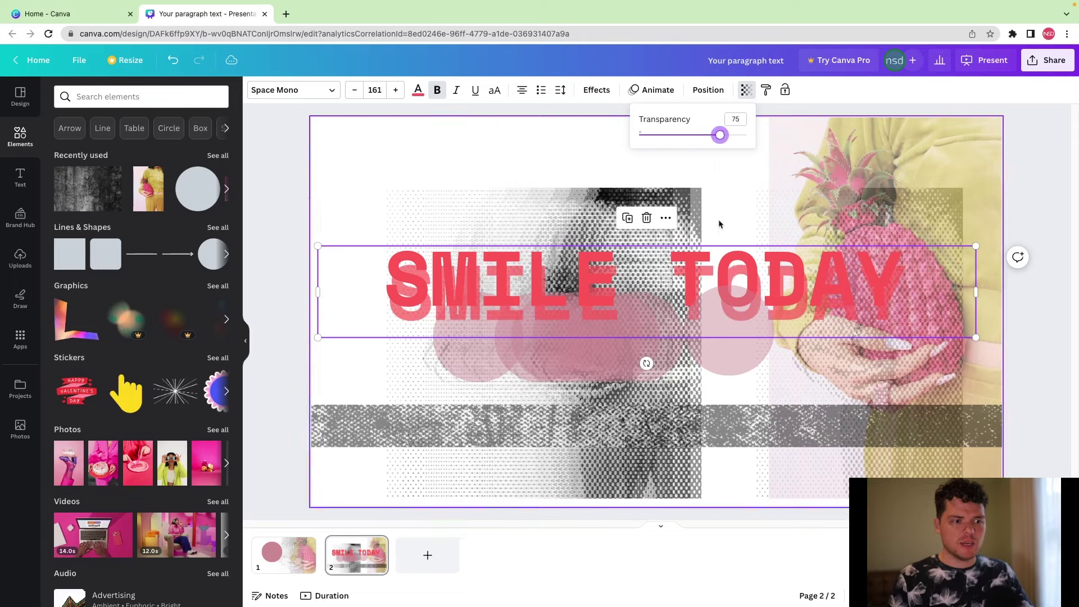
pyautogui.moveTo(726, 264); pyautogui.dragTo(773, 199)
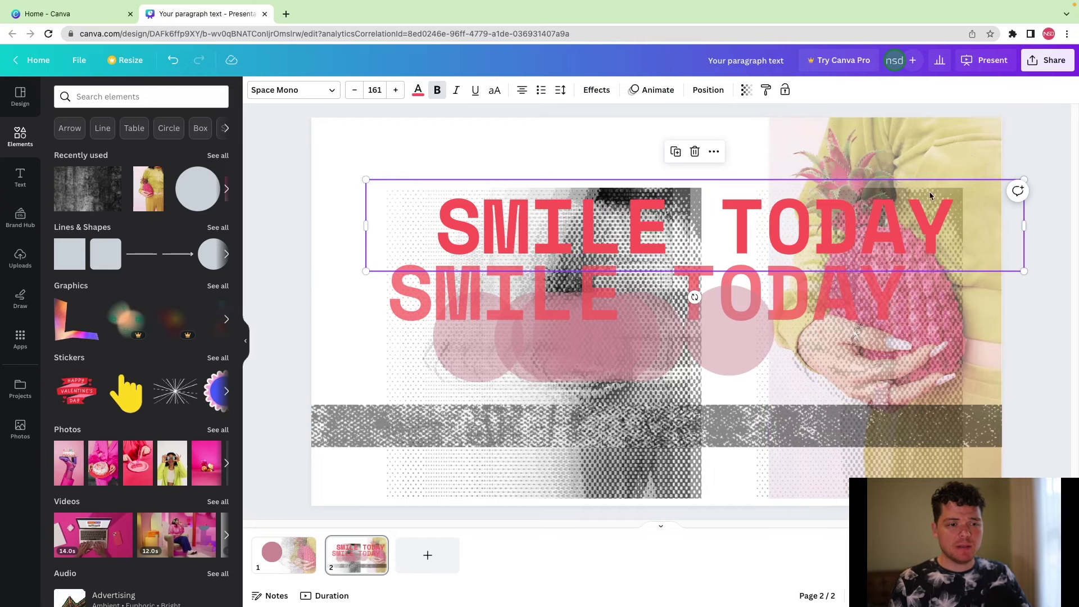
# Step: Duplicate the color photo onto the left half of the page and add the recently used circle near the center
pyautogui.click(979, 139)
pyautogui.moveTo(984, 153); pyautogui.dragTo(490, 149)
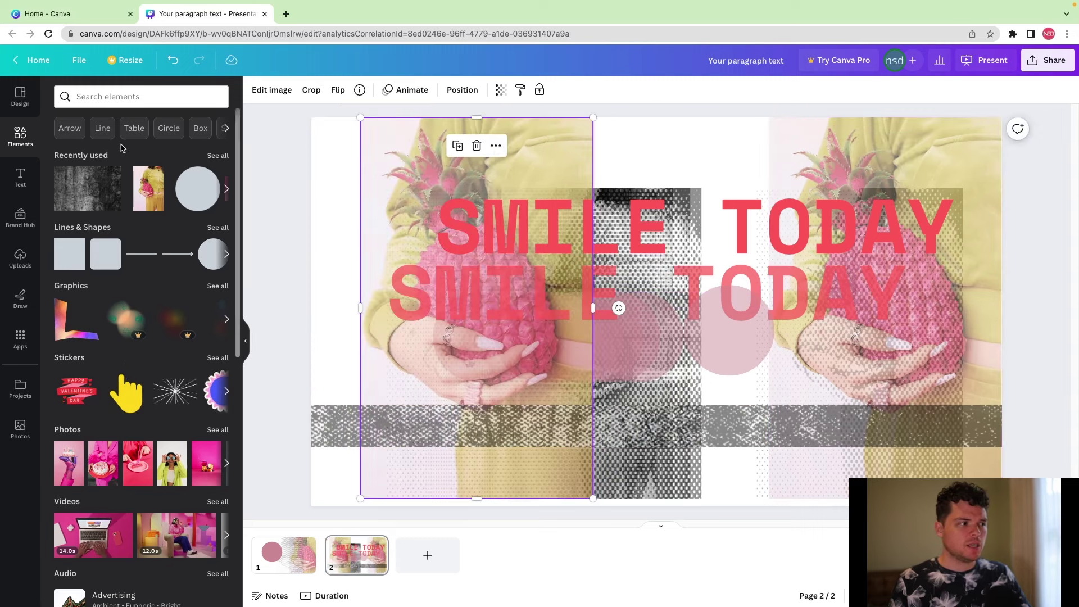
pyautogui.click(193, 195)
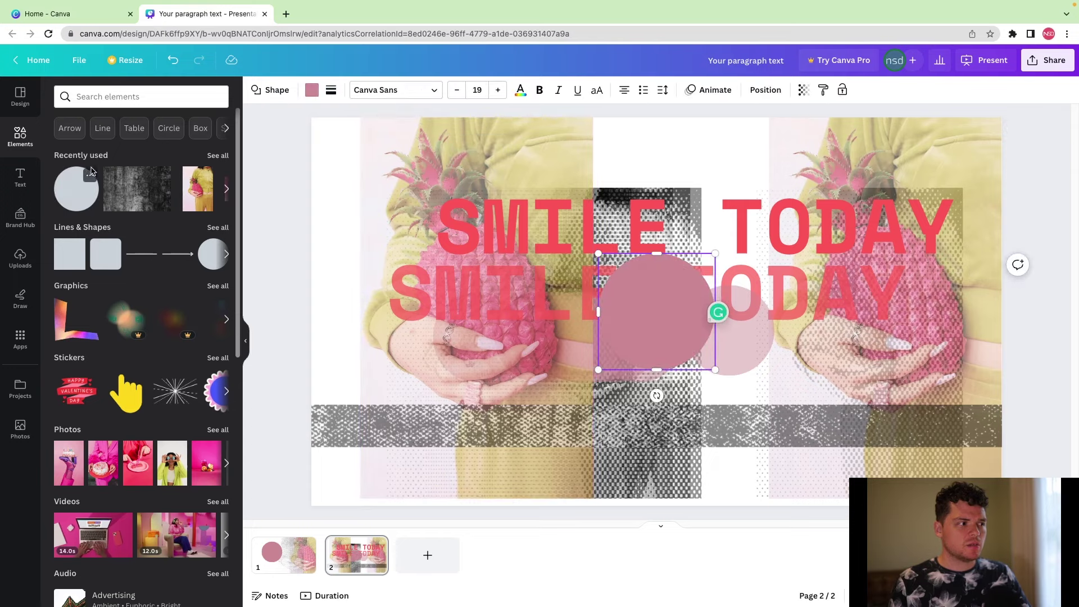
pyautogui.scroll(-3, 117, 264)
pyautogui.scroll(3, 116, 264)
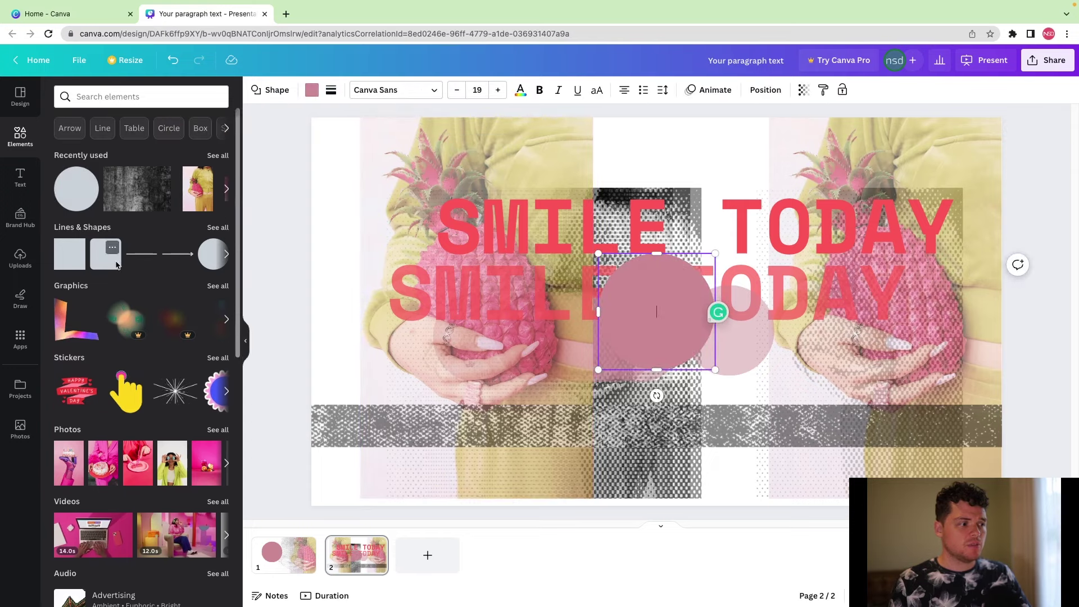
# Step: Crop the duplicated photo on the left tightly around the pineapple body and the hands
pyautogui.click(354, 161)
pyautogui.doubleClick(430, 153)
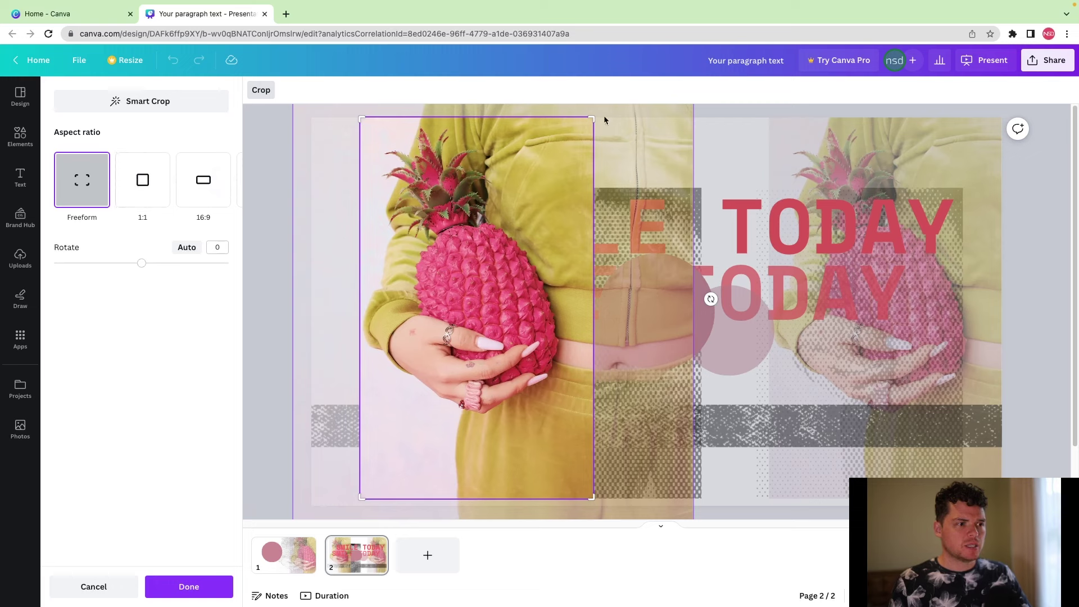
pyautogui.moveTo(592, 121); pyautogui.dragTo(555, 220)
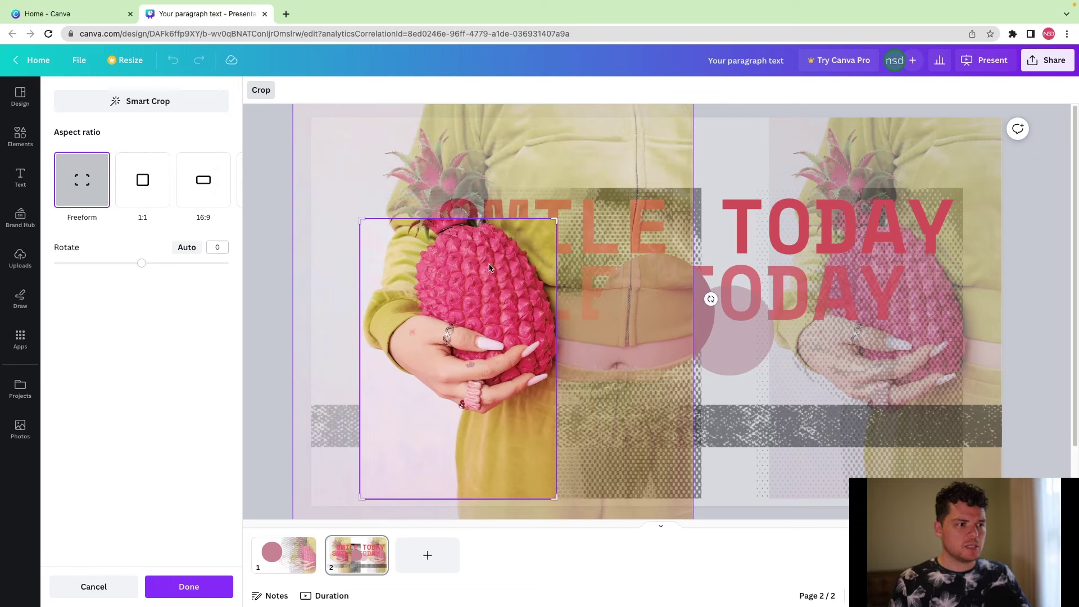
pyautogui.moveTo(363, 504); pyautogui.dragTo(393, 415)
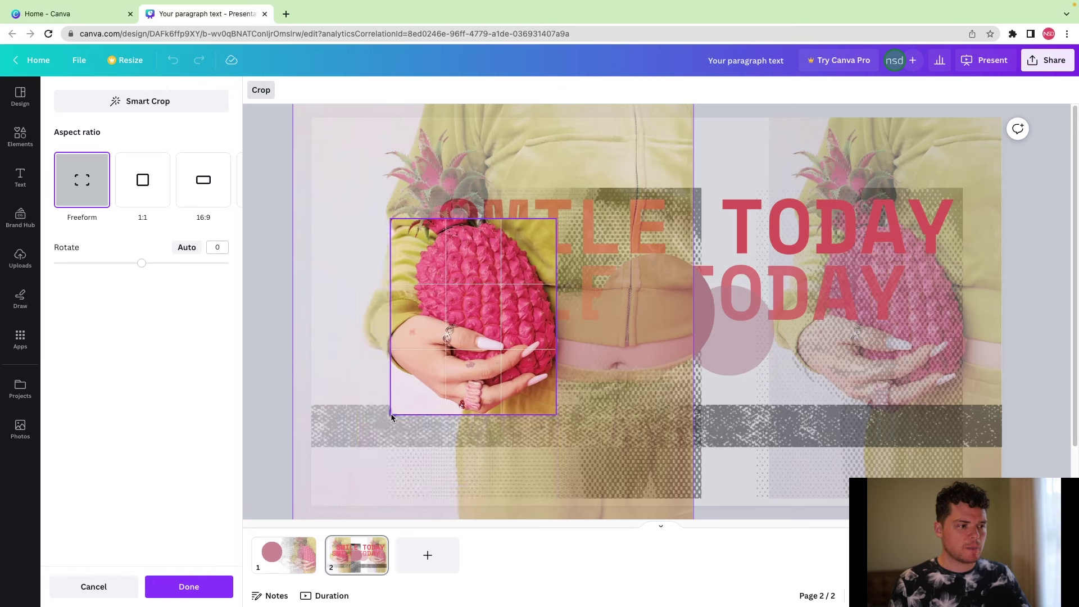
pyautogui.click(276, 394)
# Step: Browse the full frames collection and add a bordered oval frame near the center of the page
pyautogui.scroll(-2, 87, 382)
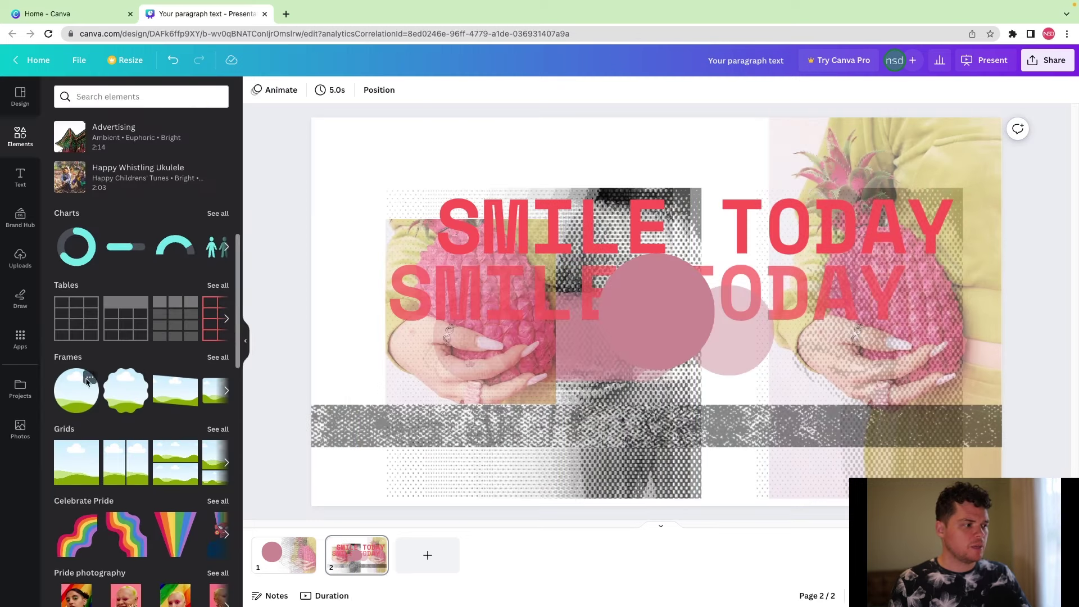
pyautogui.click(217, 357)
pyautogui.scroll(-10, 158, 299)
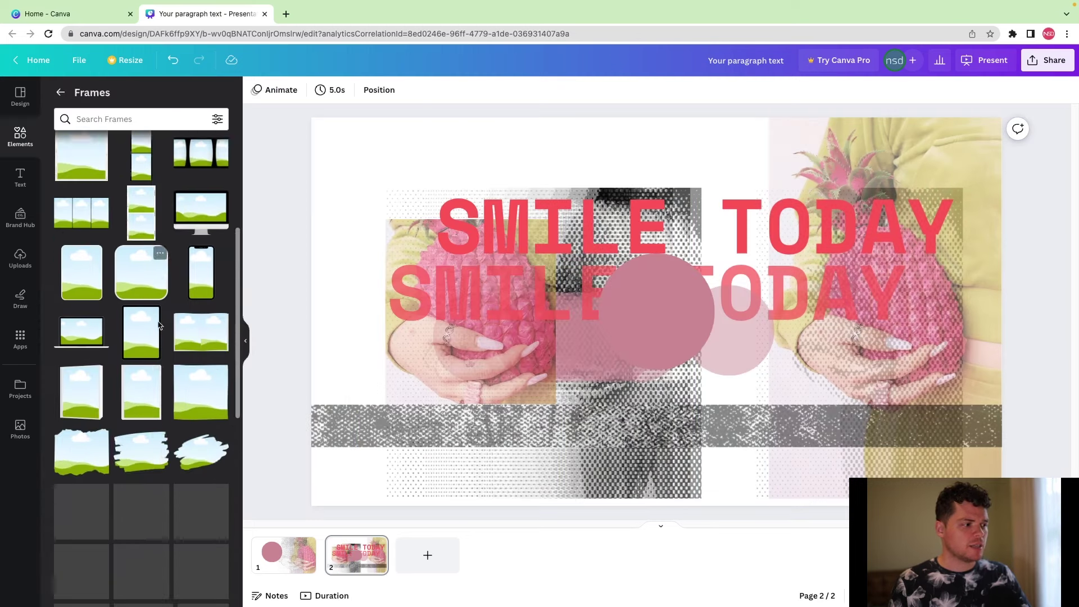
pyautogui.scroll(-10, 180, 400)
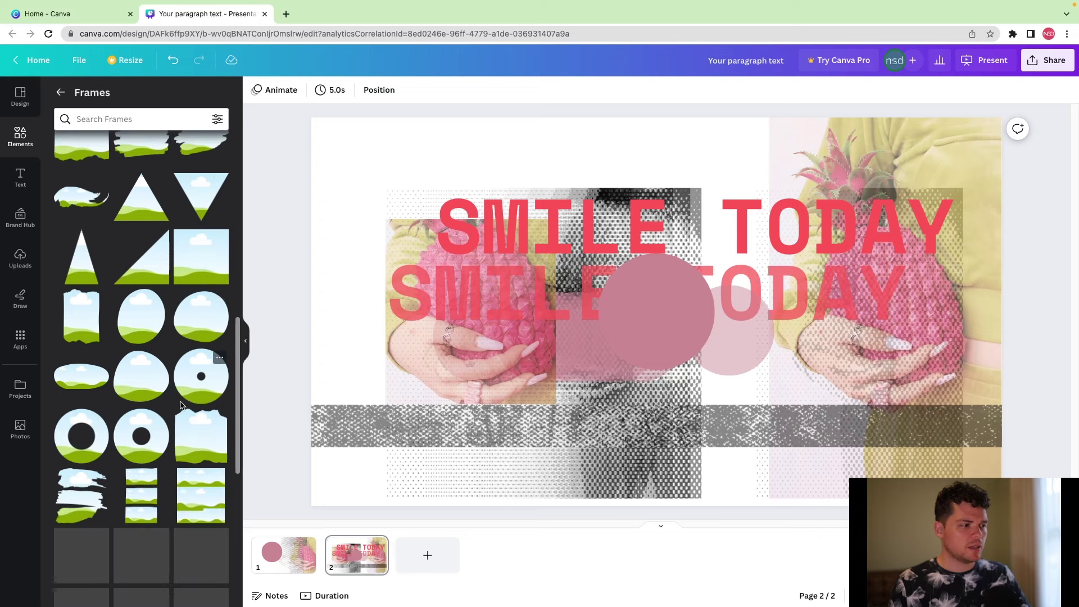
pyautogui.click(180, 400)
# Step: Duplicate the large color photo on the right and fill the oval frame with the pineapple image
pyautogui.click(921, 127)
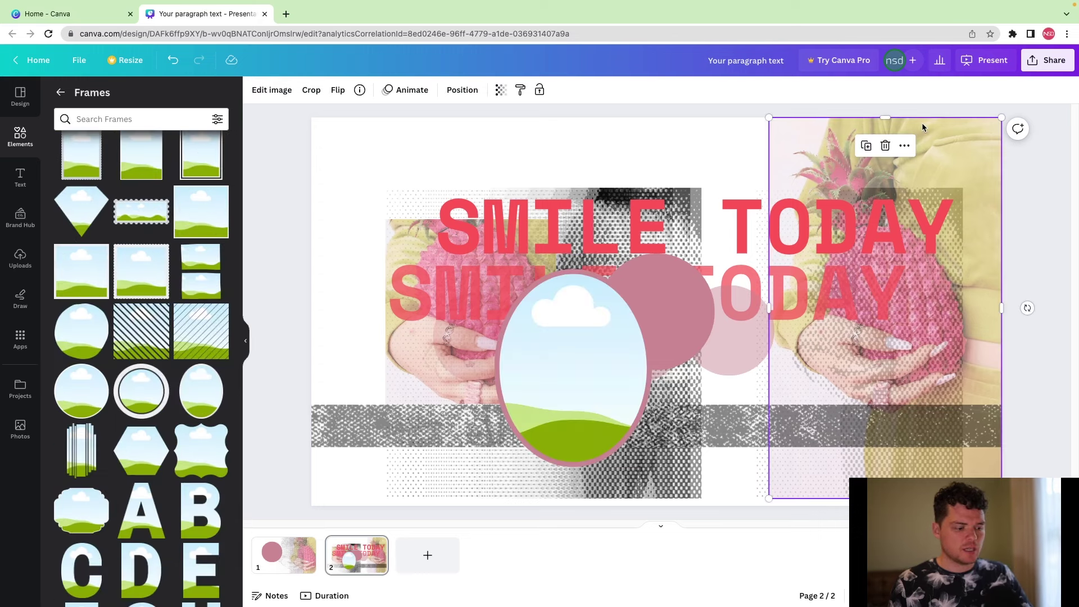
pyautogui.click(605, 342)
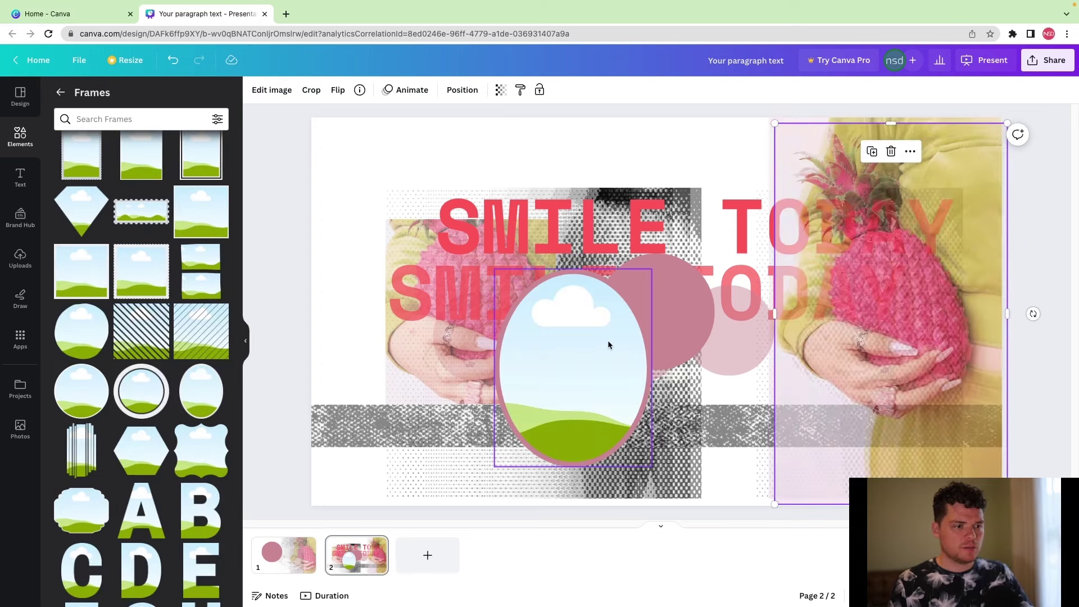
pyautogui.click(608, 340)
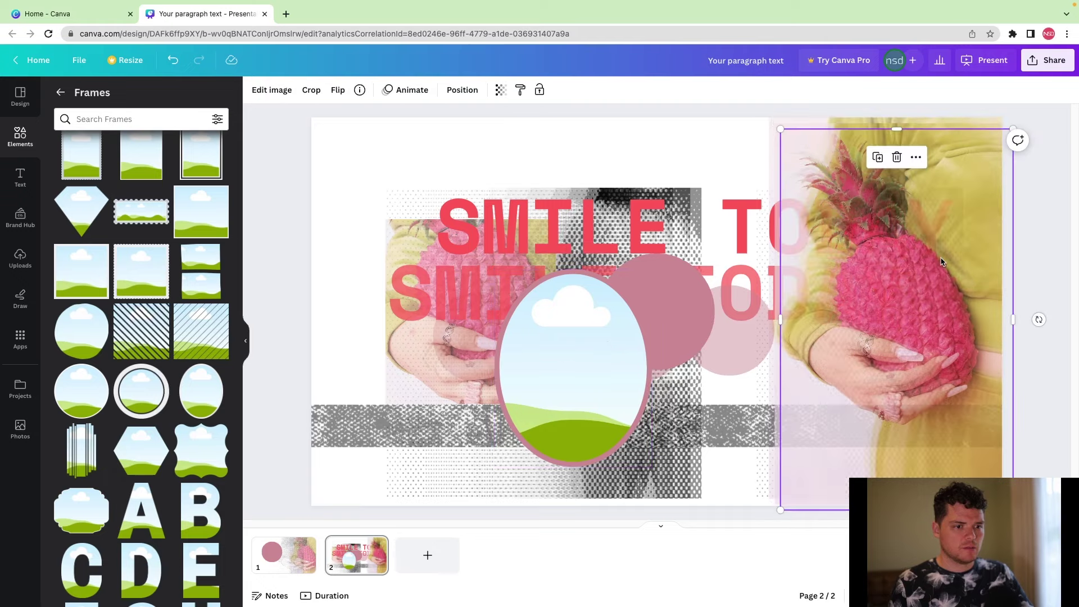
pyautogui.moveTo(608, 339); pyautogui.dragTo(630, 346)
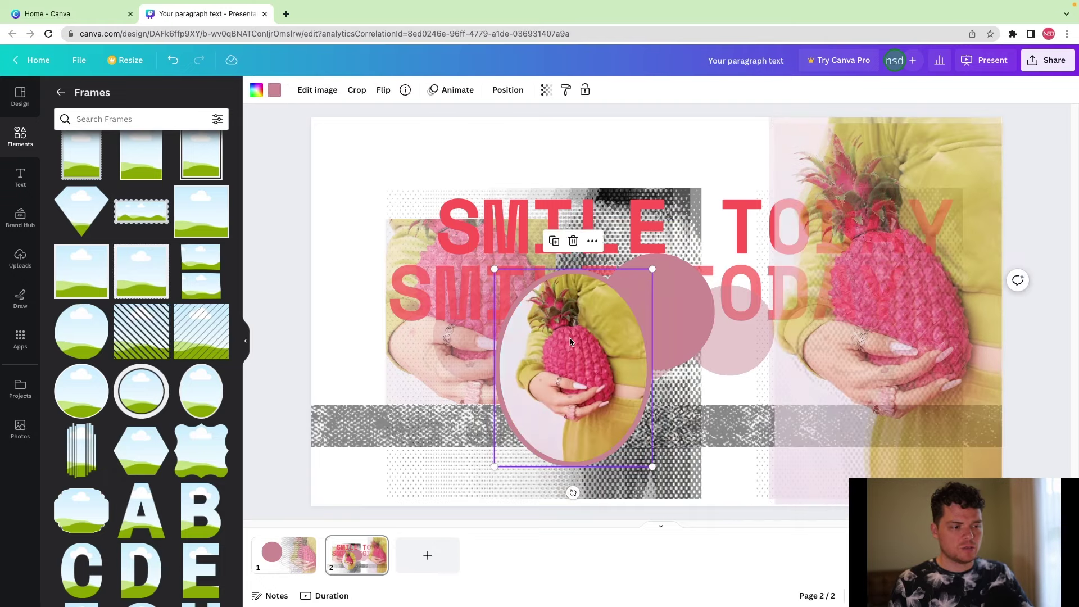
# Step: Enlarge the pineapple image inside the oval frame and lay the frame over the pineapple in the large right-hand photo
pyautogui.doubleClick(638, 438)
pyautogui.moveTo(680, 516); pyautogui.dragTo(733, 568)
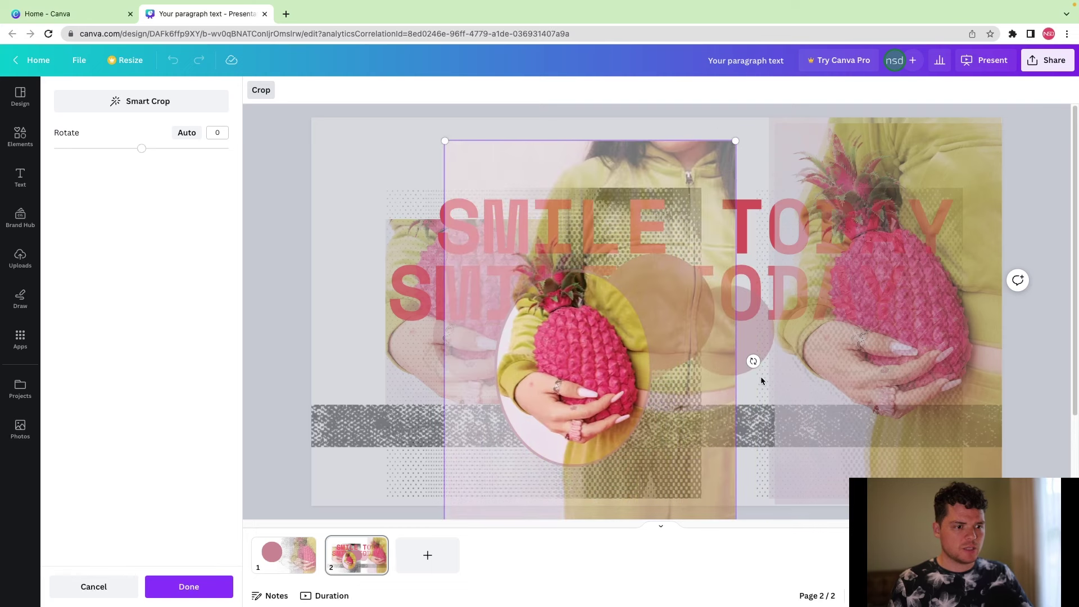
pyautogui.hotkey('ctrl', 'z')
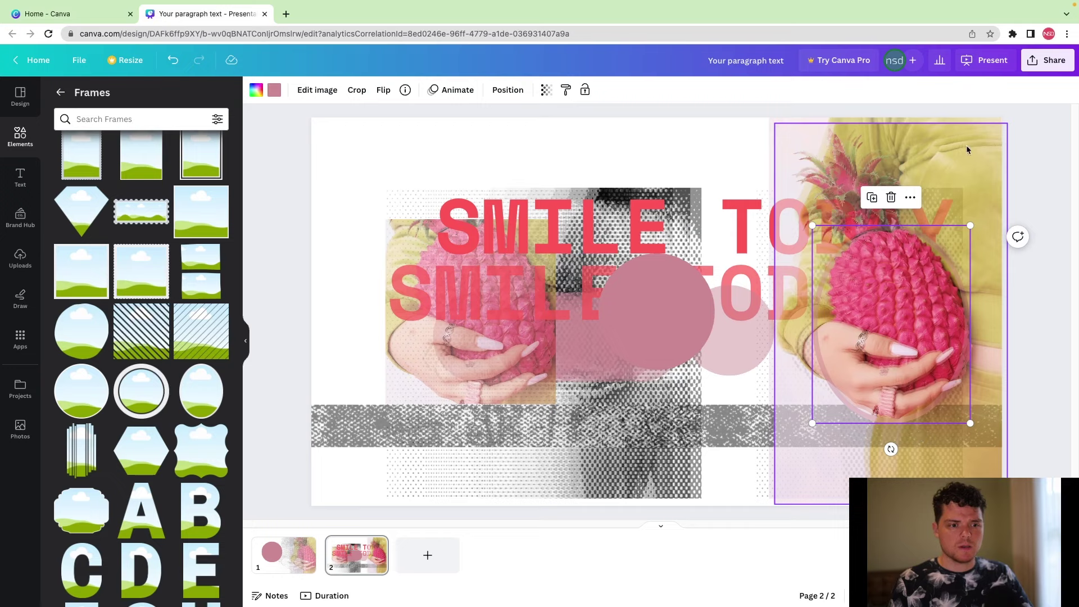
pyautogui.click(952, 120)
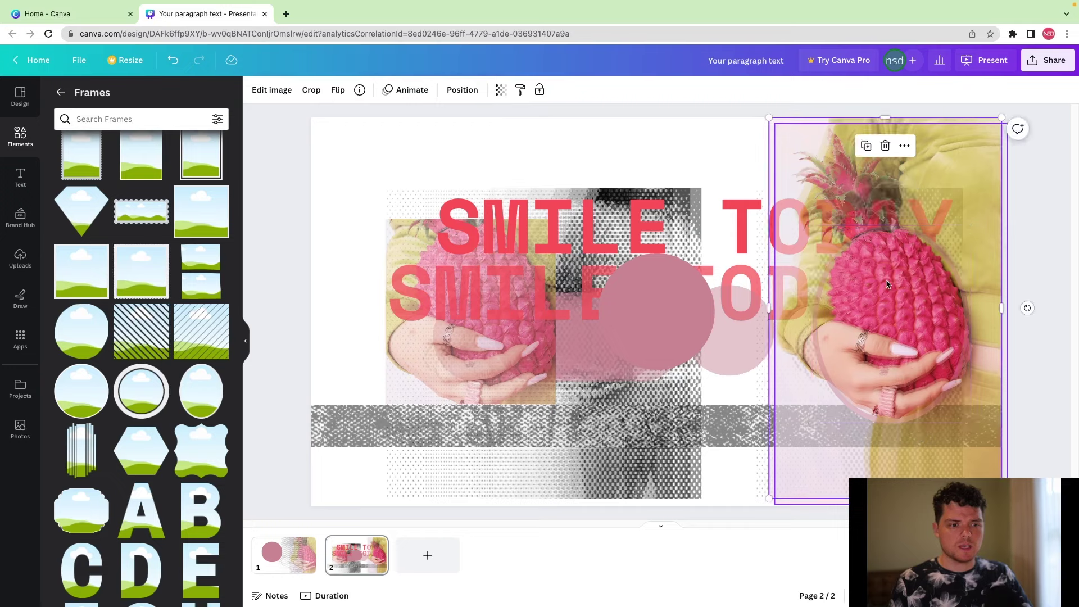
pyautogui.click(848, 241)
pyautogui.click(748, 213)
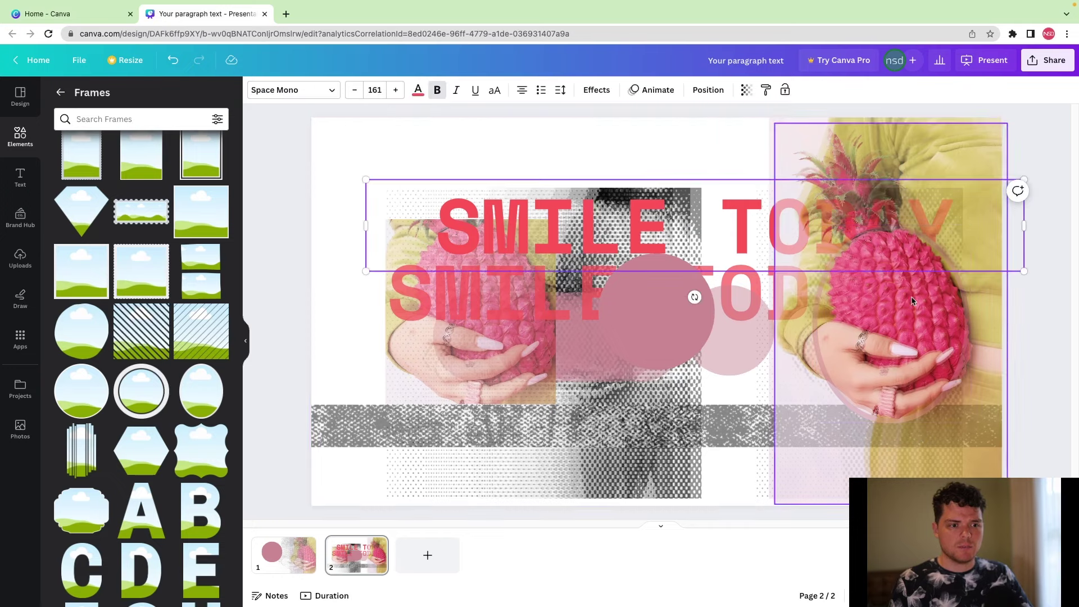
# Step: Move the oval frame to the page's center and change its border color to white
pyautogui.moveTo(912, 307); pyautogui.dragTo(665, 309)
pyautogui.click(275, 90)
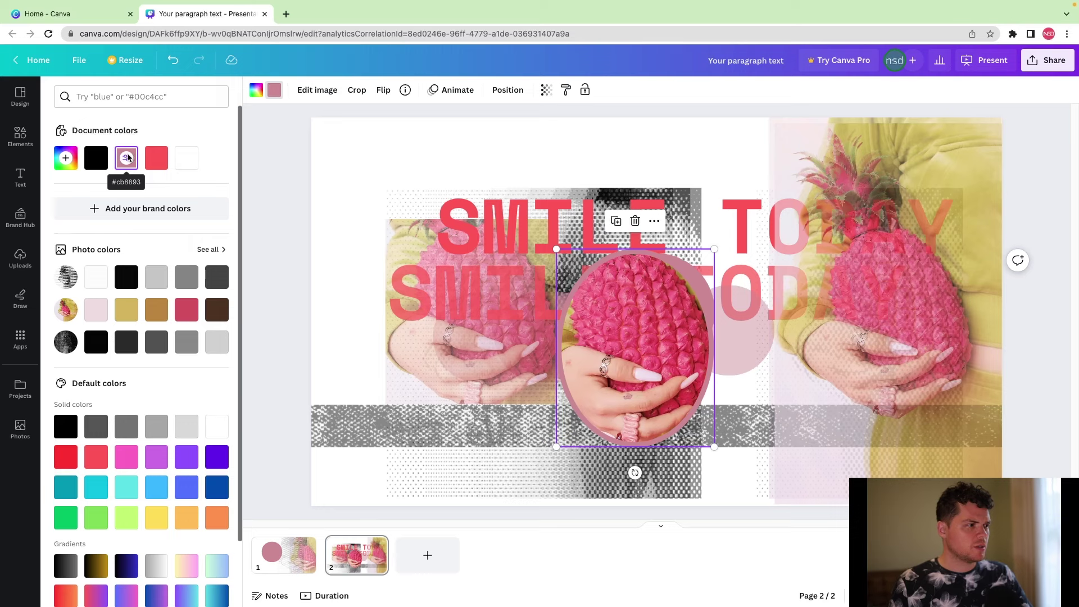
pyautogui.hotkey('ctrl', 'z')
pyautogui.click(315, 170)
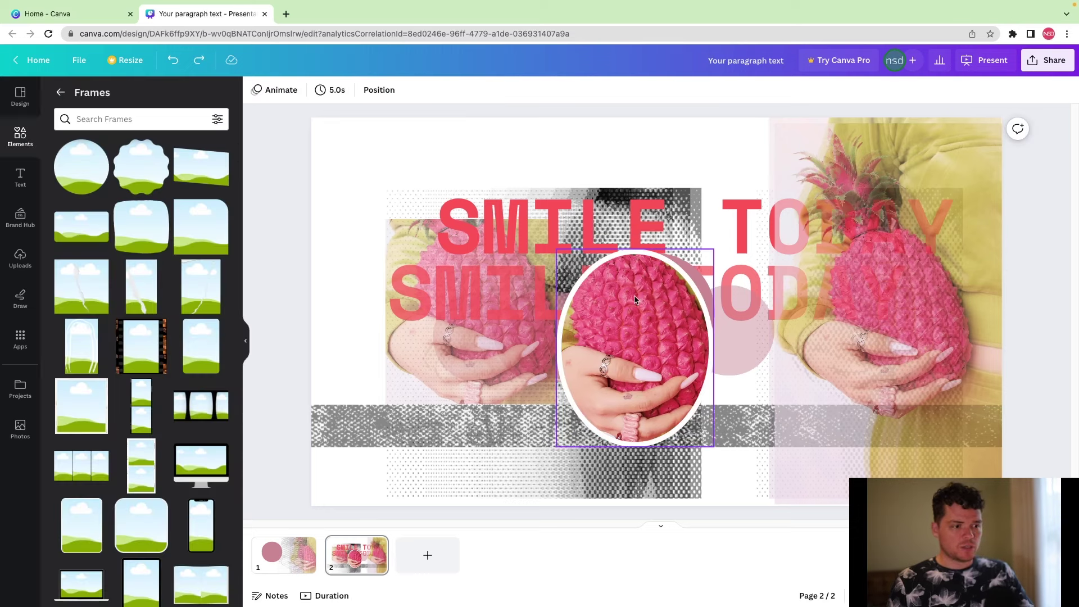
# Step: Align the oval frame over the right-hand pineapple, move the extra photo copy to the lower-left corner and shift the solid heading right
pyautogui.click(645, 313)
pyautogui.moveTo(645, 313); pyautogui.dragTo(901, 292)
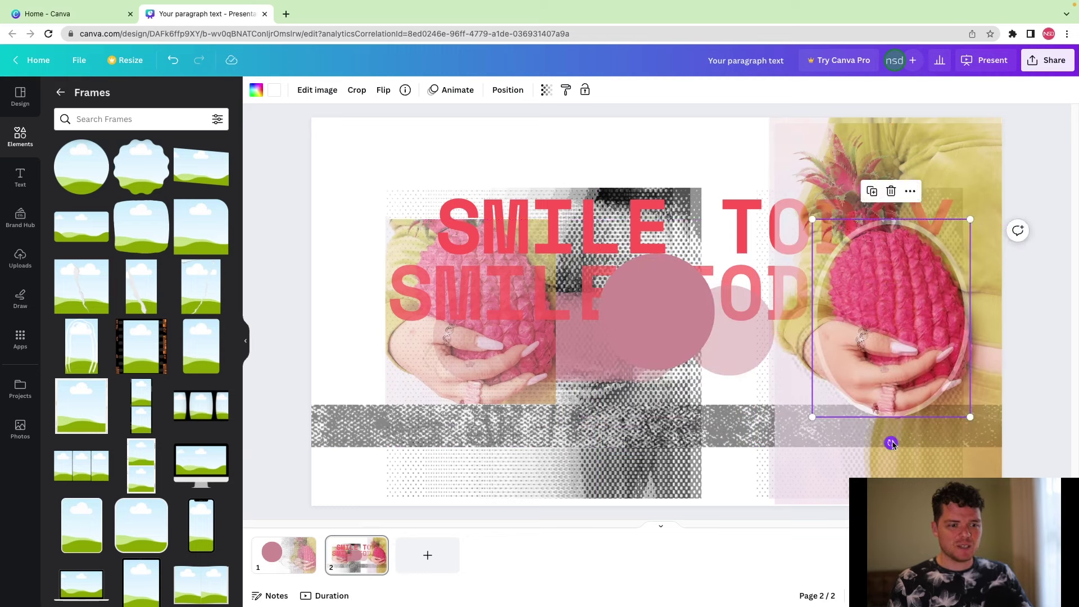
pyautogui.moveTo(891, 443); pyautogui.dragTo(877, 405)
pyautogui.moveTo(737, 225); pyautogui.dragTo(768, 211)
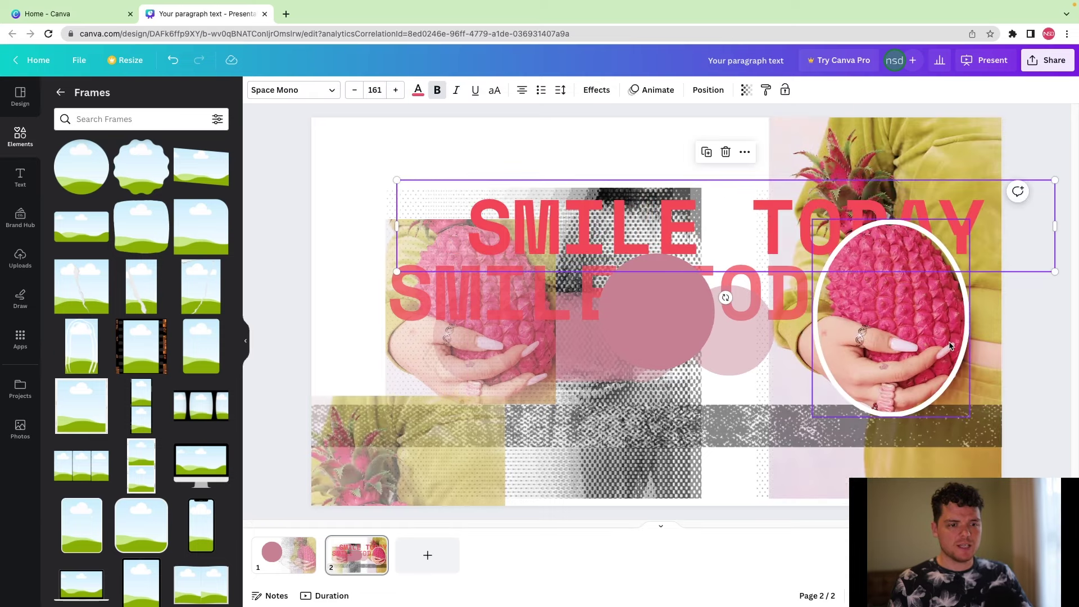
pyautogui.click(922, 242)
pyautogui.click(910, 192)
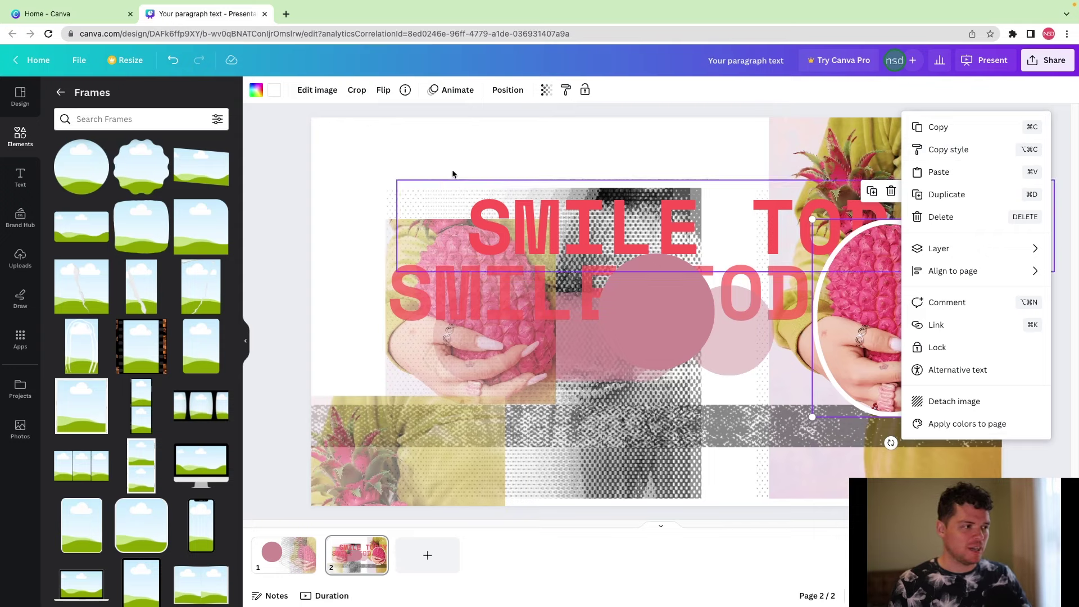
pyautogui.click(274, 187)
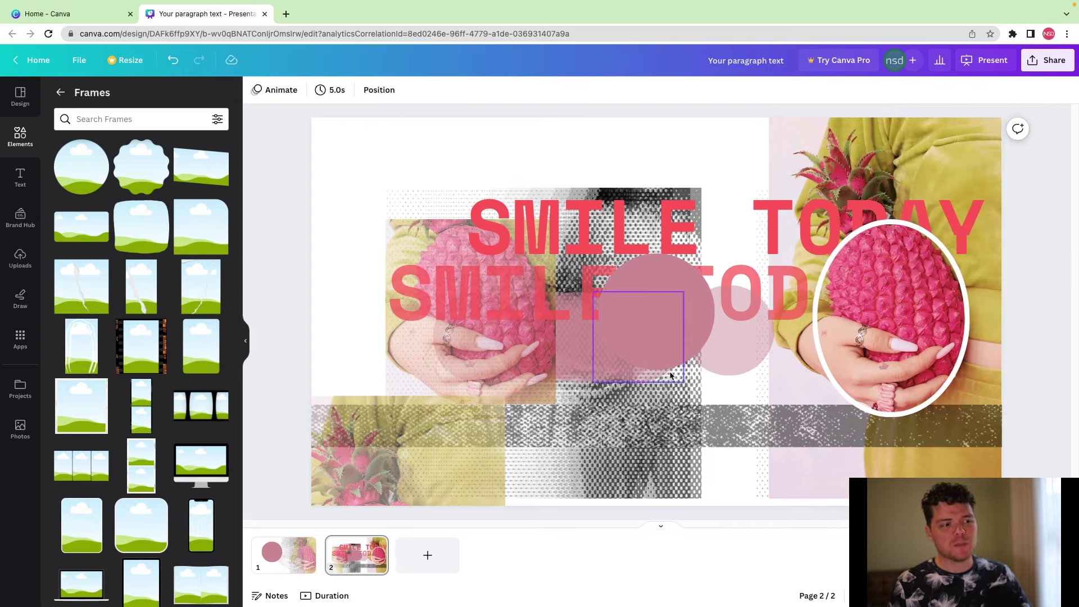
# Step: Duplicate the solid pink circle into an overlapping diagonal chain from the page's upper left to its lower middle, and select the circles
pyautogui.moveTo(649, 333); pyautogui.dragTo(327, 130)
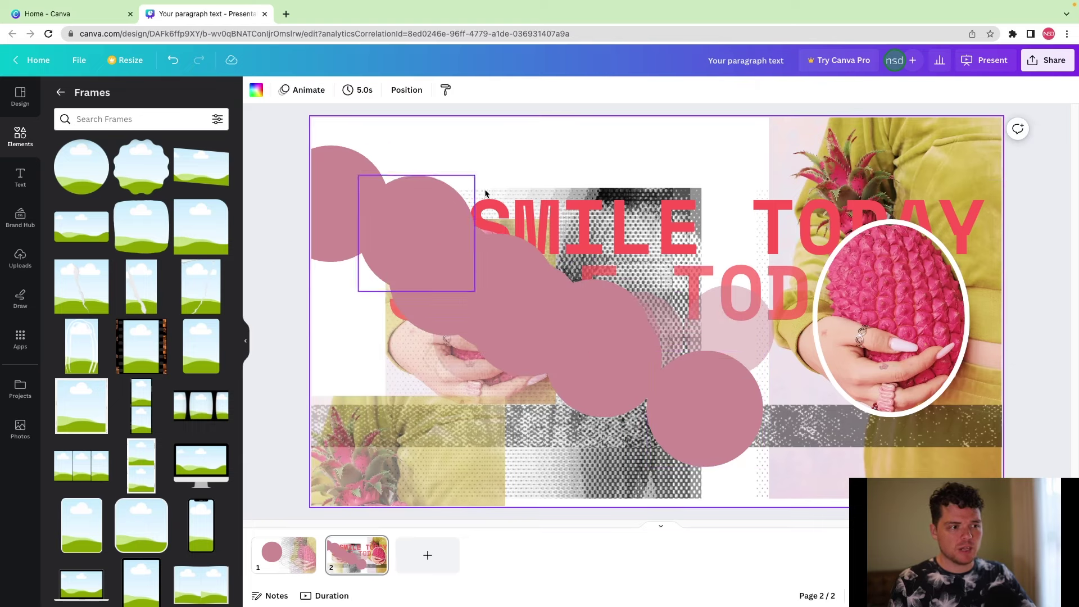
pyautogui.click(562, 236)
pyautogui.click(682, 427)
pyautogui.keyDown('shift'); pyautogui.click(608, 365); pyautogui.keyUp('shift')
pyautogui.keyDown('shift'); pyautogui.click(508, 289); pyautogui.keyUp('shift')
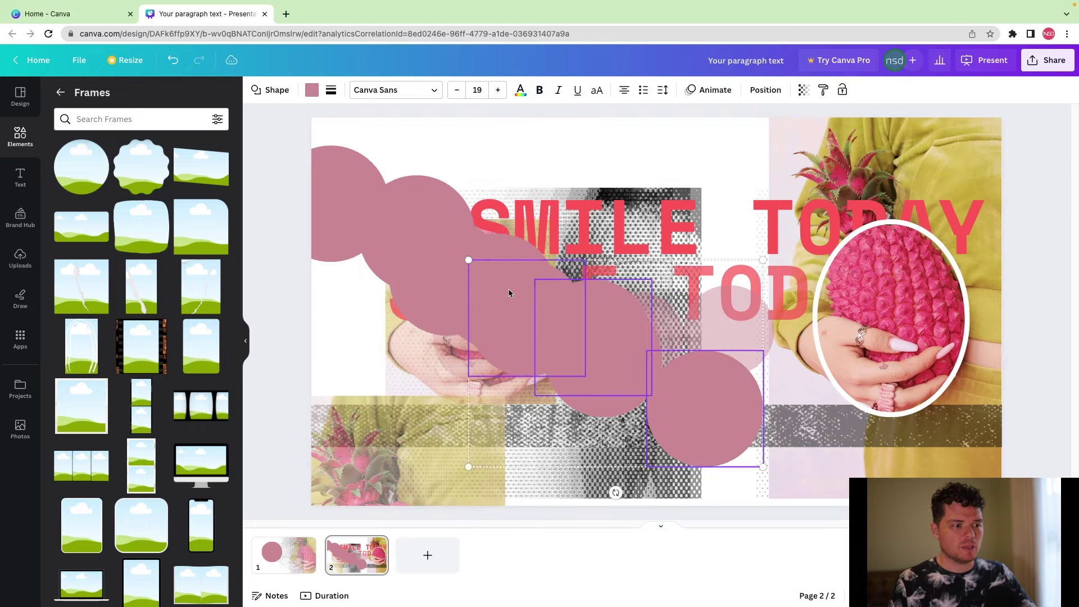
pyautogui.keyDown('shift'); pyautogui.click(450, 259); pyautogui.keyUp('shift')
pyautogui.keyDown('shift'); pyautogui.click(415, 208); pyautogui.keyUp('shift')
pyautogui.keyDown('shift'); pyautogui.click(342, 178); pyautogui.keyUp('shift')
# Step: Try the Neon, Glitch and Echo text effects on the upper SMILE TODAY heading, and settle on the Outline effect
pyautogui.click(585, 188)
pyautogui.click(597, 91)
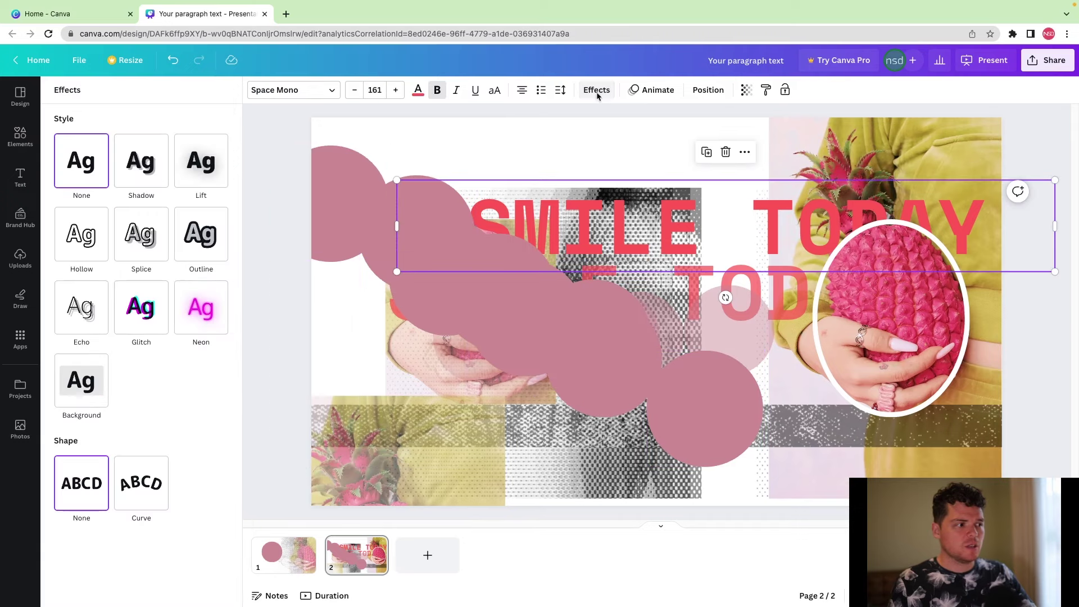
pyautogui.click(198, 315)
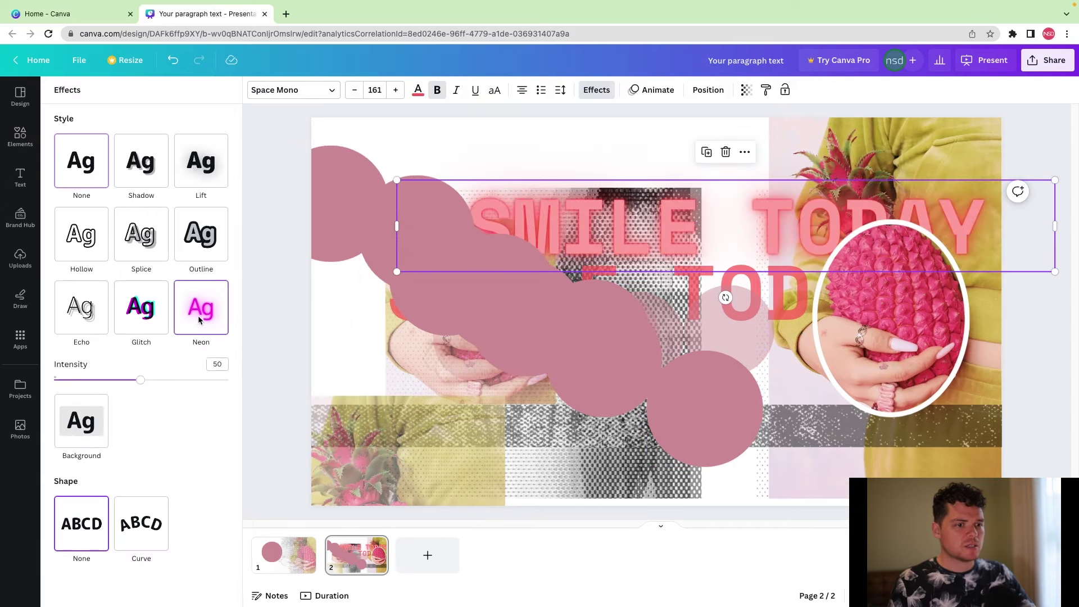
pyautogui.click(141, 309)
pyautogui.click(71, 315)
pyautogui.click(194, 241)
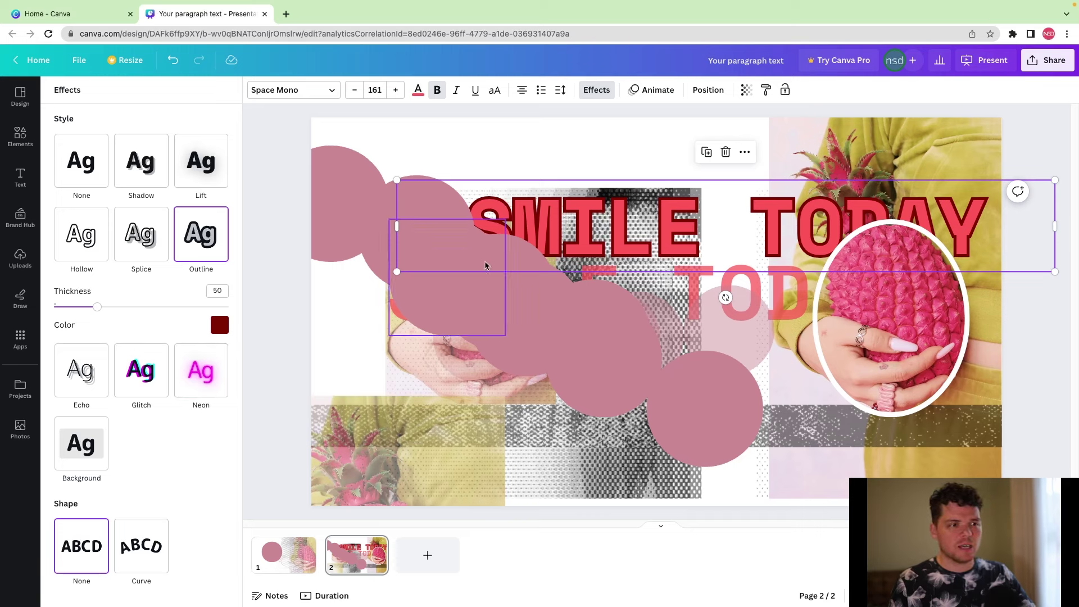
pyautogui.press('Escape')
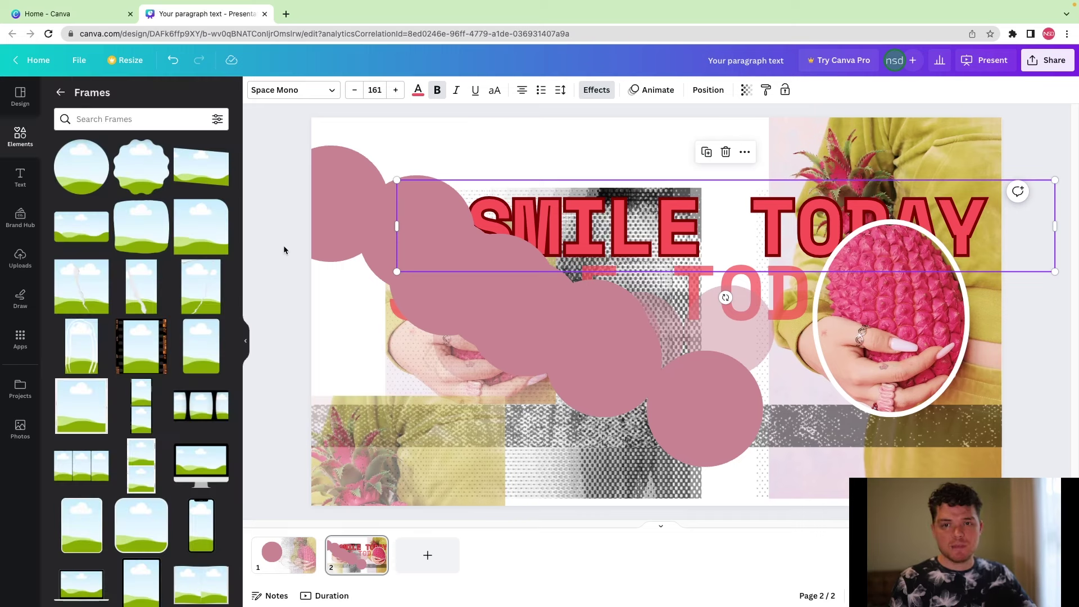